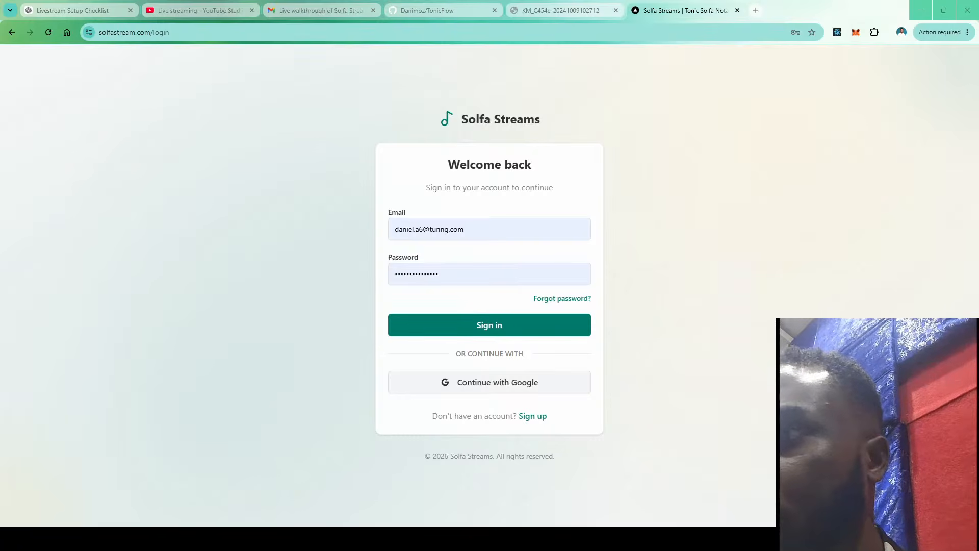
left_click(922, 3)
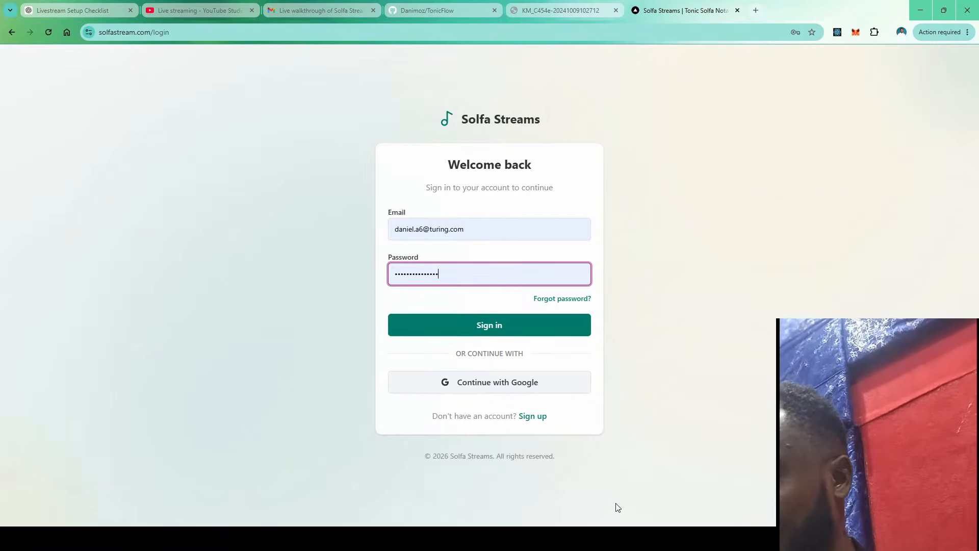
left_click(720, 537)
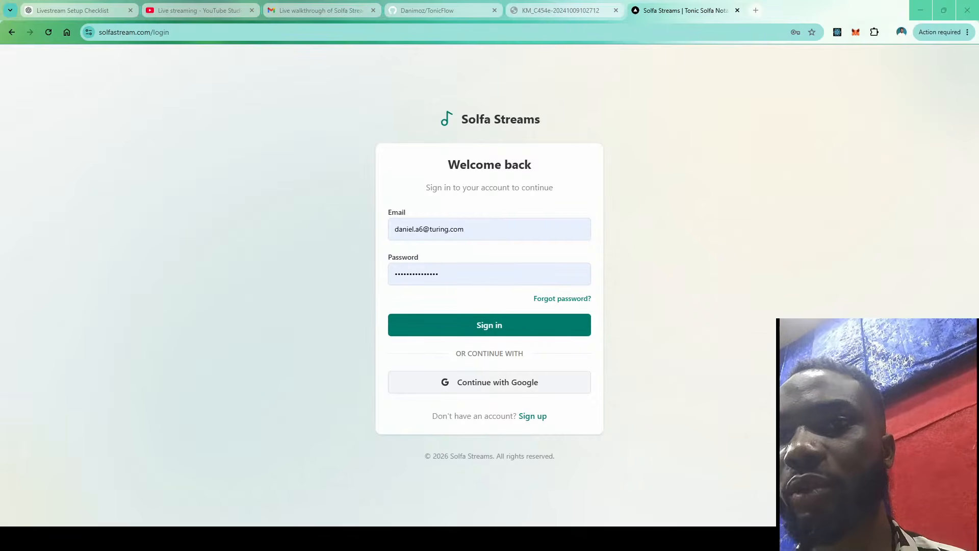
key("alt+Tab")
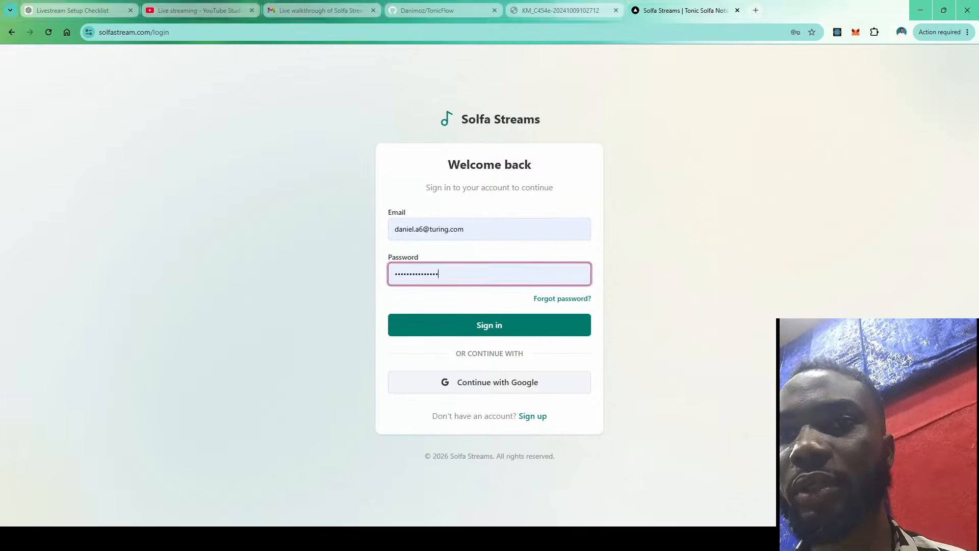
Try to sign in with the filled-in e-mail, replacing the account password before the second attempt
left_click(525, 328)
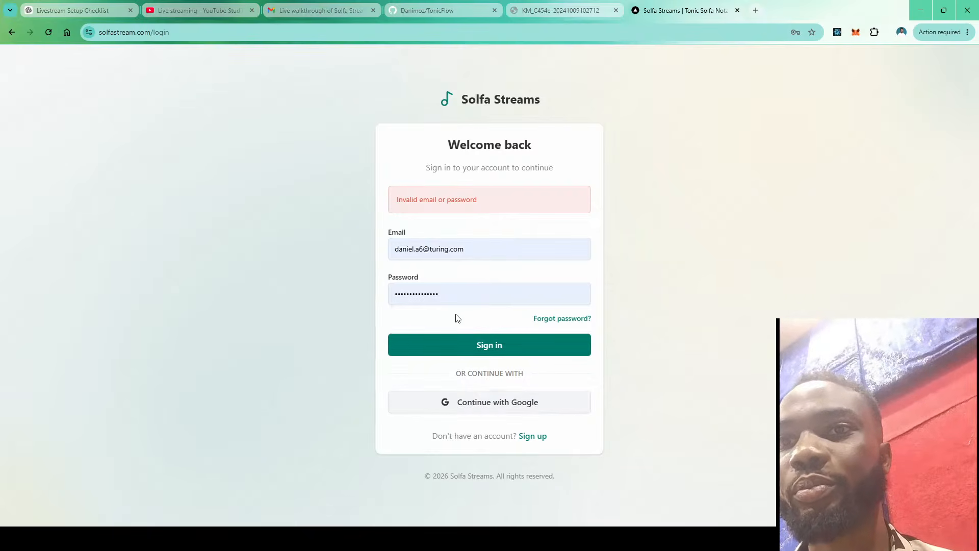
double_click(455, 295)
type("*****")
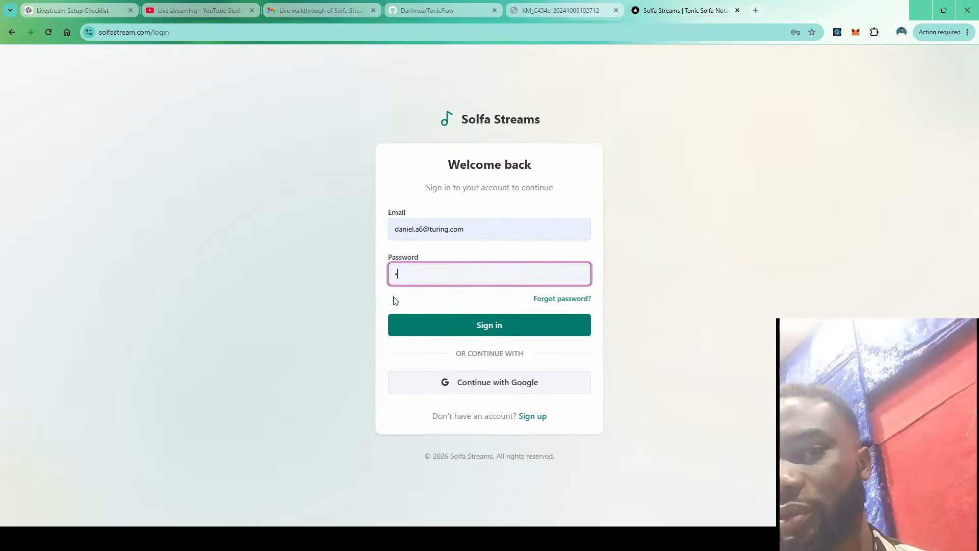
type("*******")
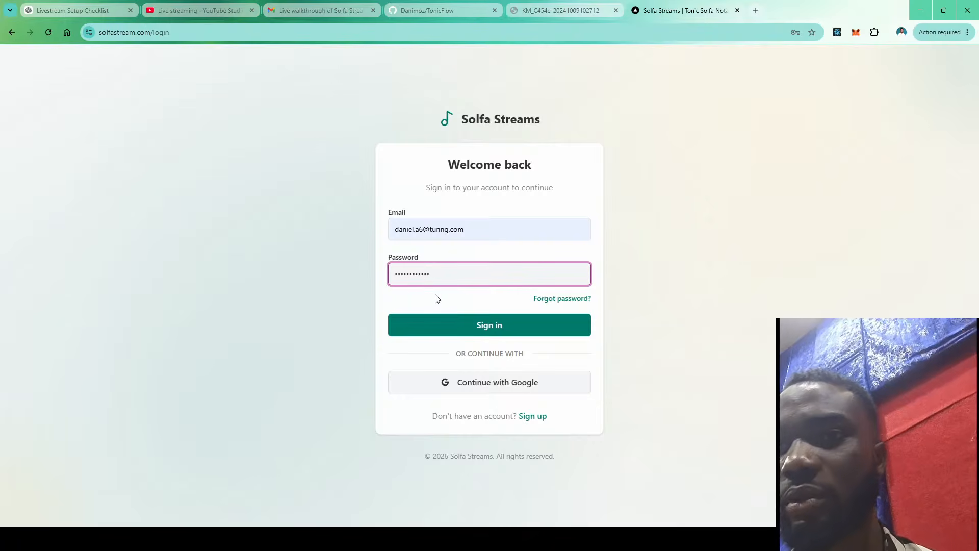
left_click(465, 326)
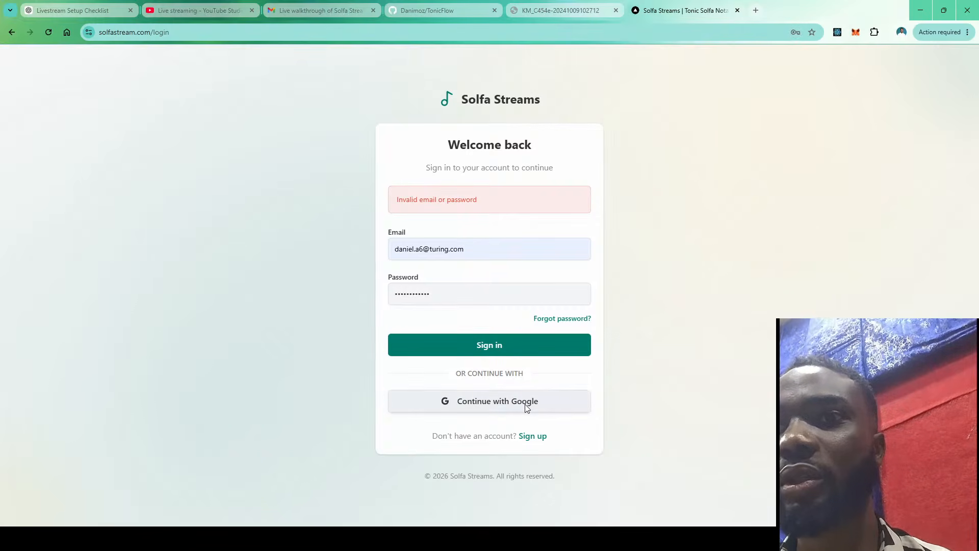
Sign in with the Google account instead
left_click(511, 401)
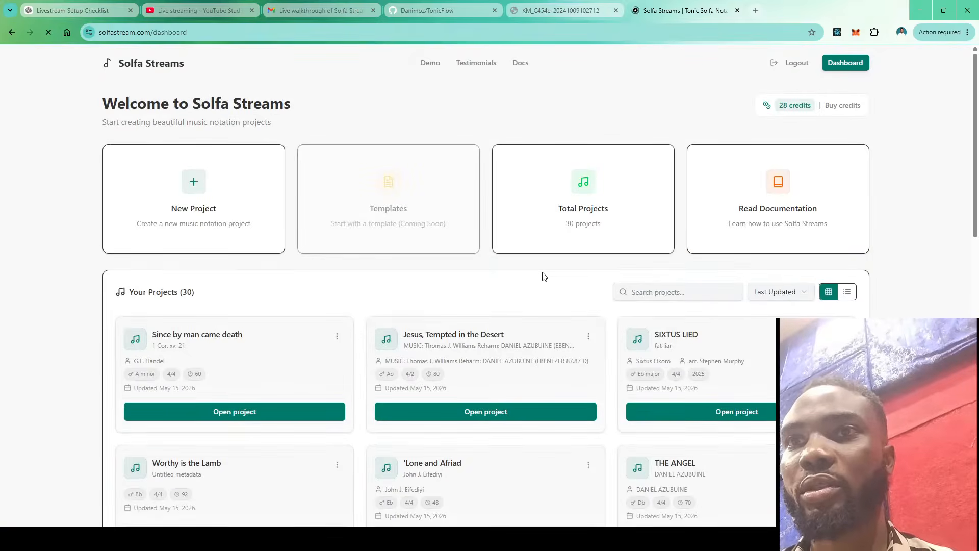
Delete the project "Since by man came death" from the dashboard
left_click(337, 335)
left_click(316, 378)
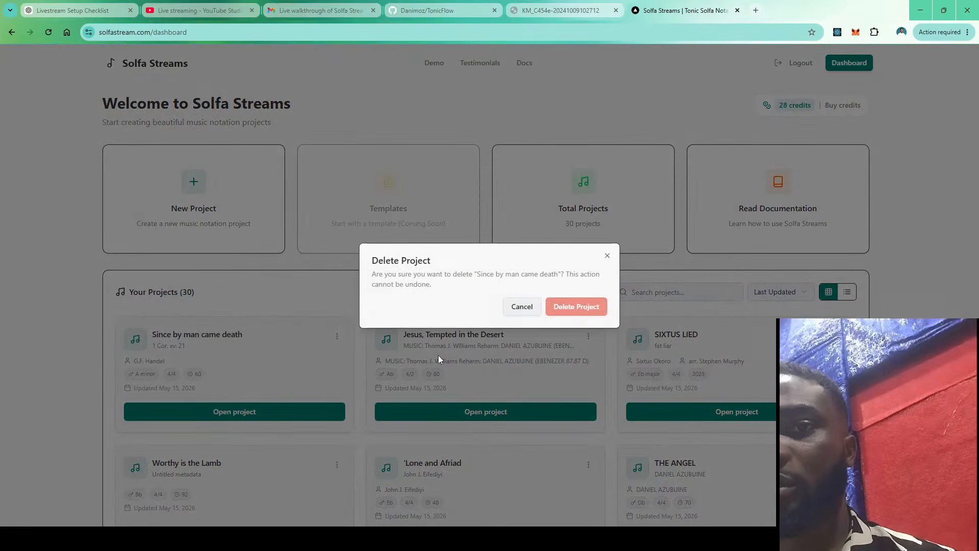
left_click(589, 308)
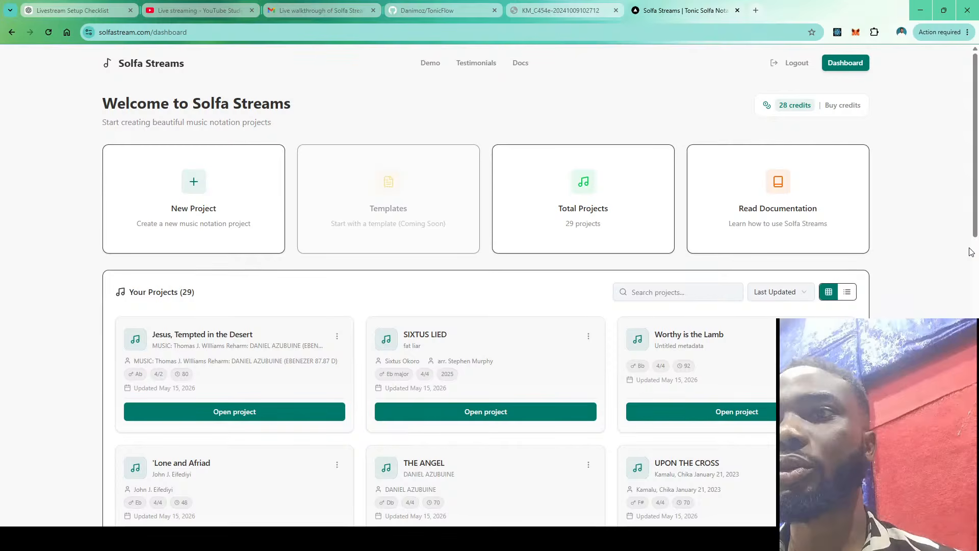
Open the new project form, look through its title, key, parts and measure settings, and close it without creating anything
scroll(971, 251, "down", 1)
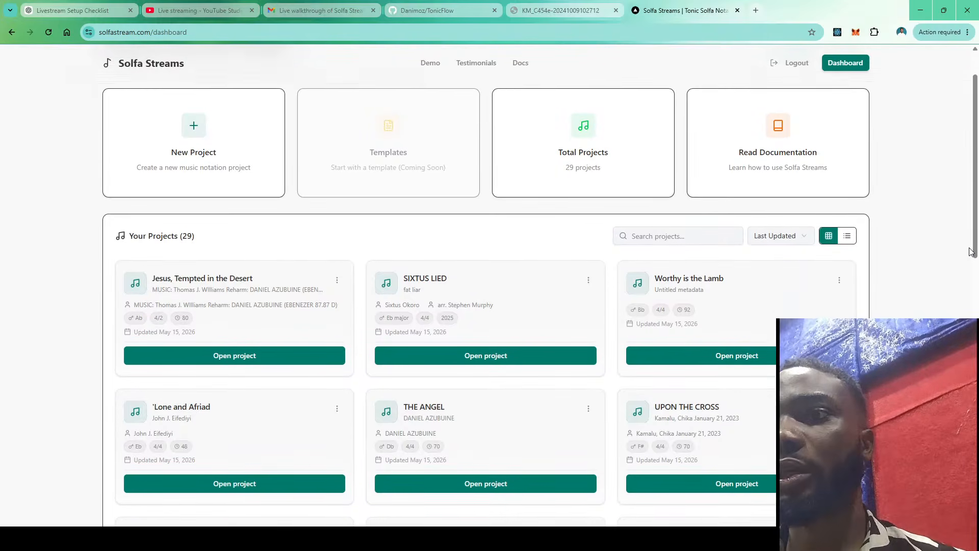
scroll(970, 252, "up", 1)
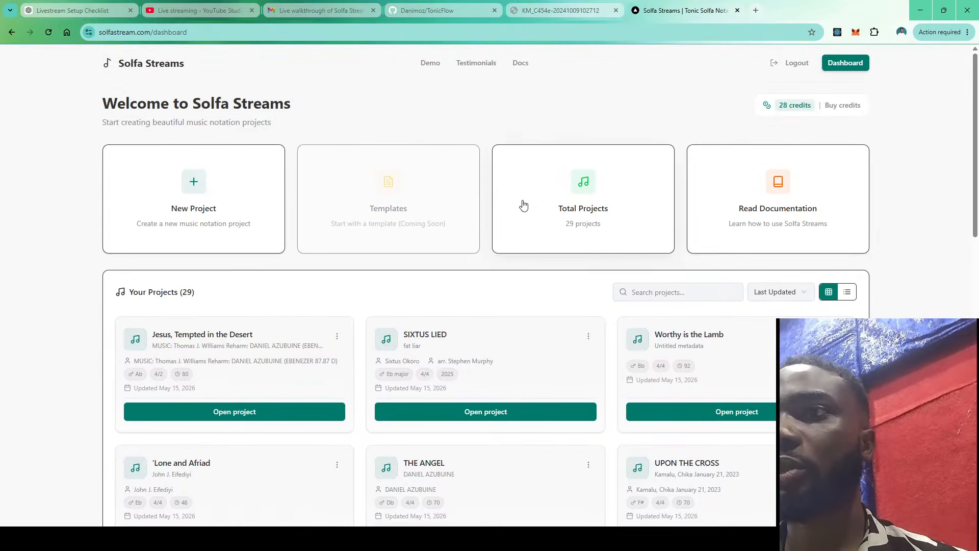
left_click(258, 212)
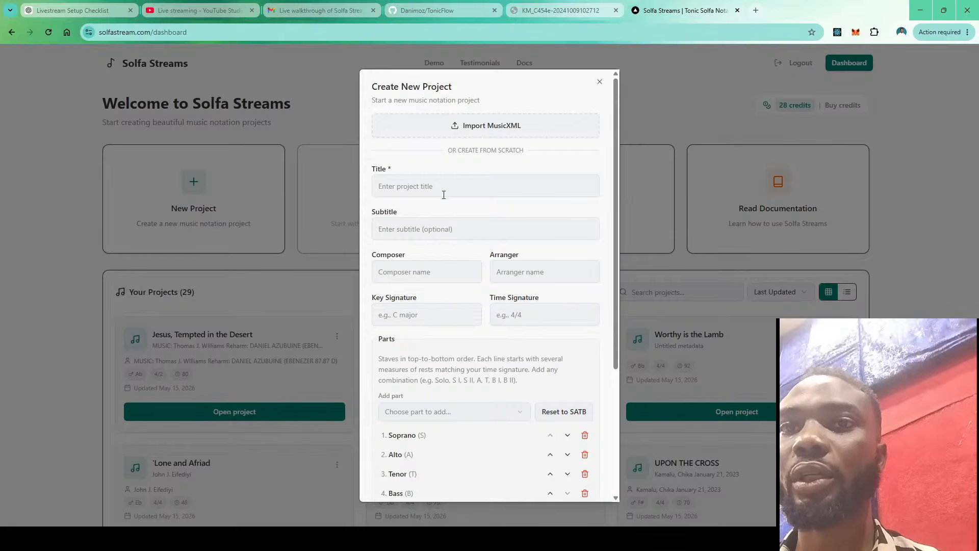
left_click(437, 181)
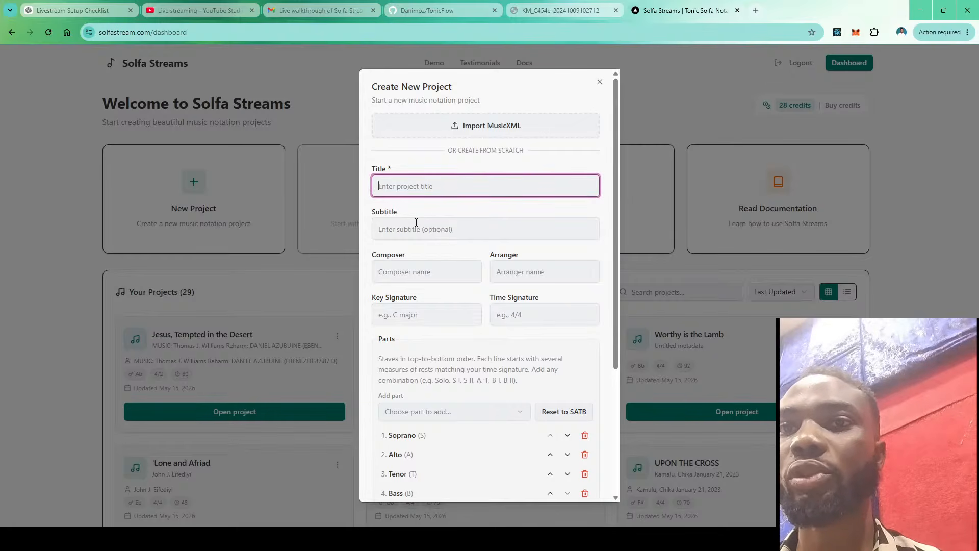
scroll(472, 332, "down", 4)
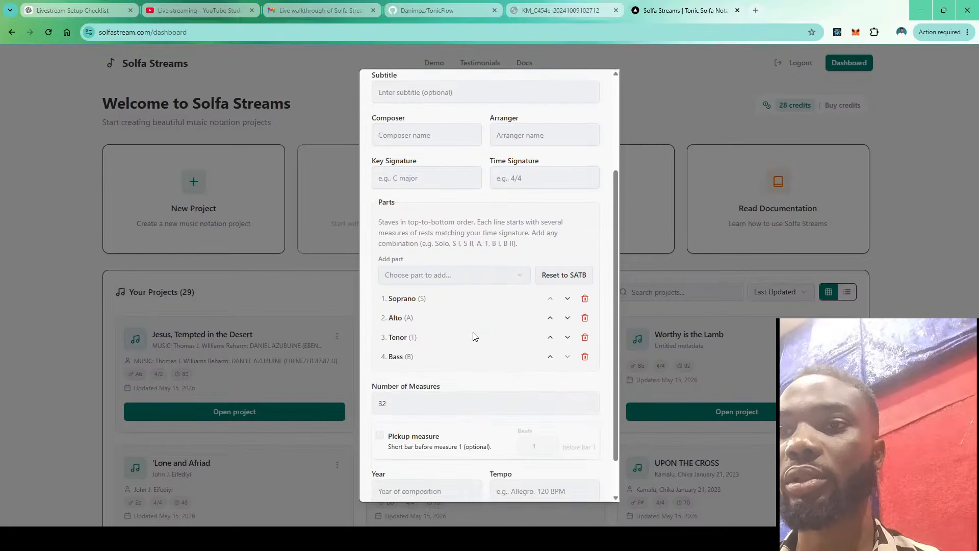
scroll(474, 335, "up", 4)
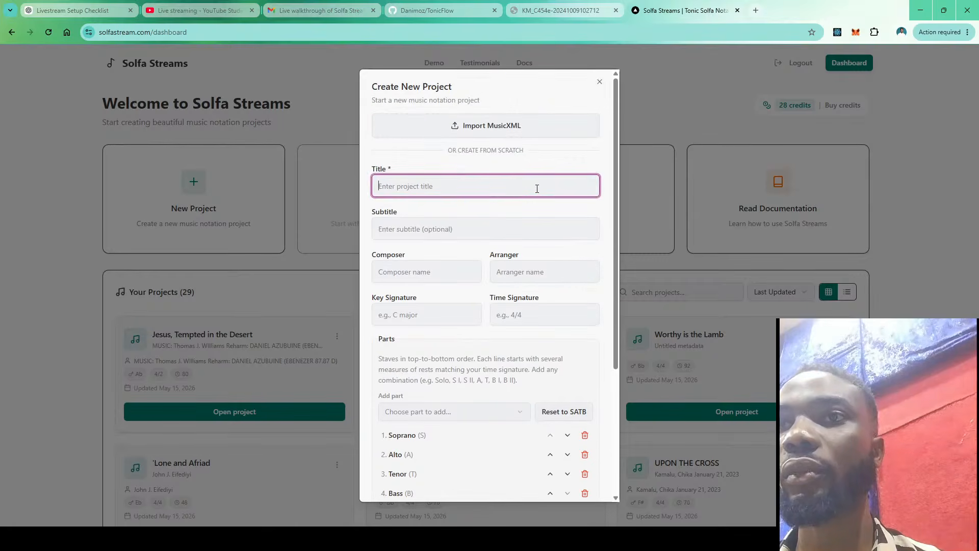
left_click(600, 82)
Delete the existing project "MA S'IHUAN ALLELUIA!" from the project list
scroll(590, 325, "down", 3)
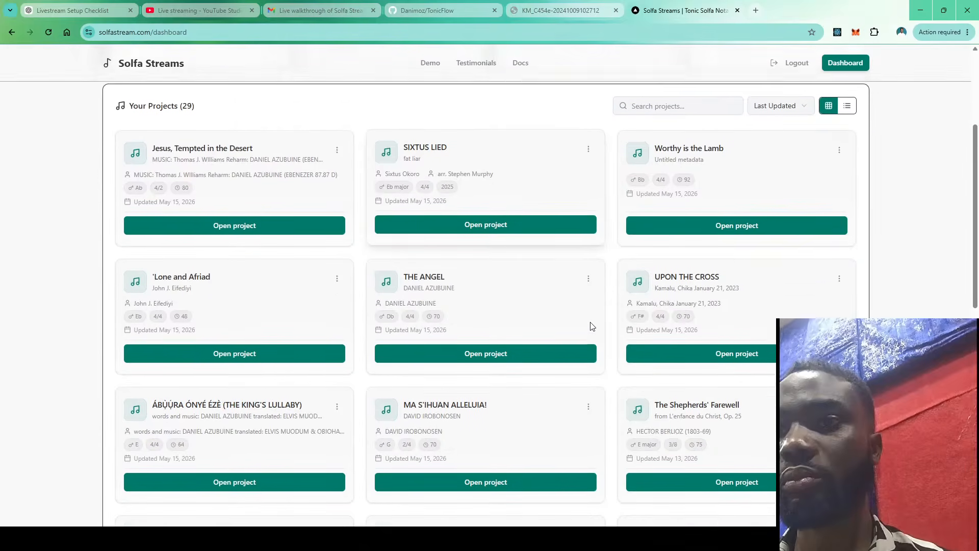
scroll(591, 326, "down", 1)
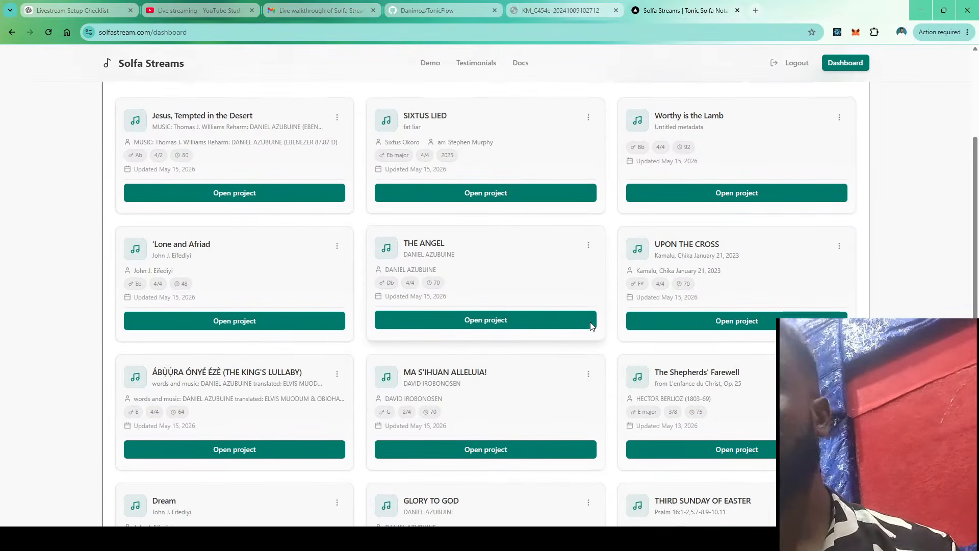
left_click(588, 373)
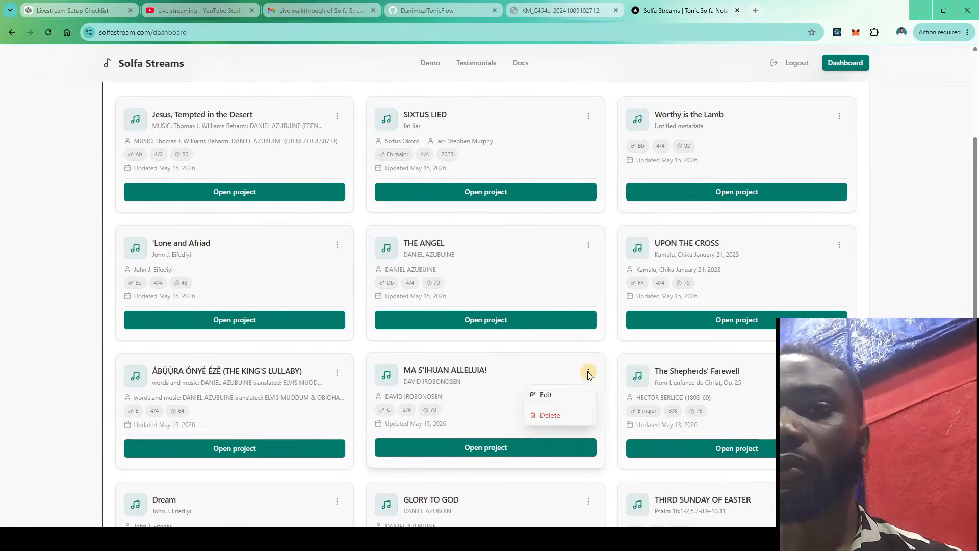
left_click(558, 412)
left_click(584, 307)
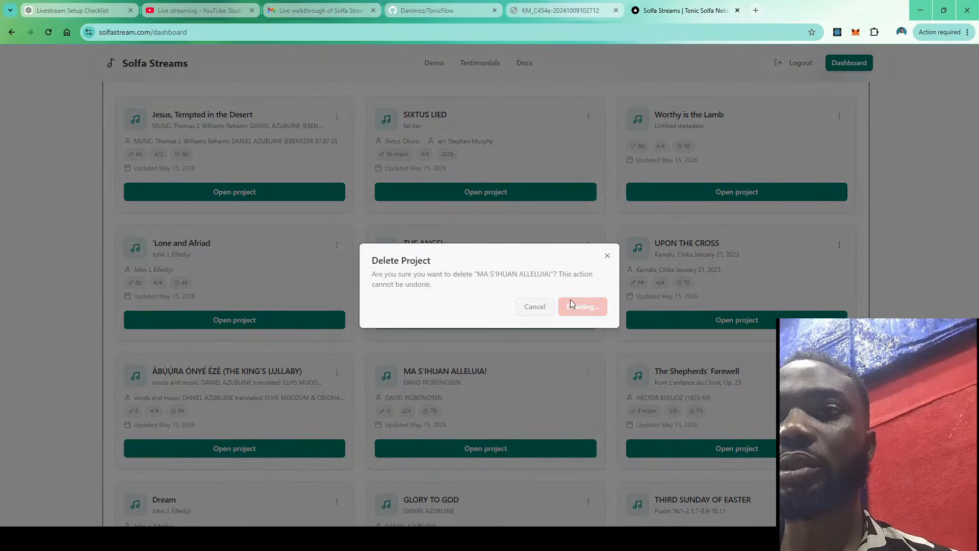
Create a new project for the score "MA S'IHUAN ALLELUIA!"
scroll(572, 304, "up", 5)
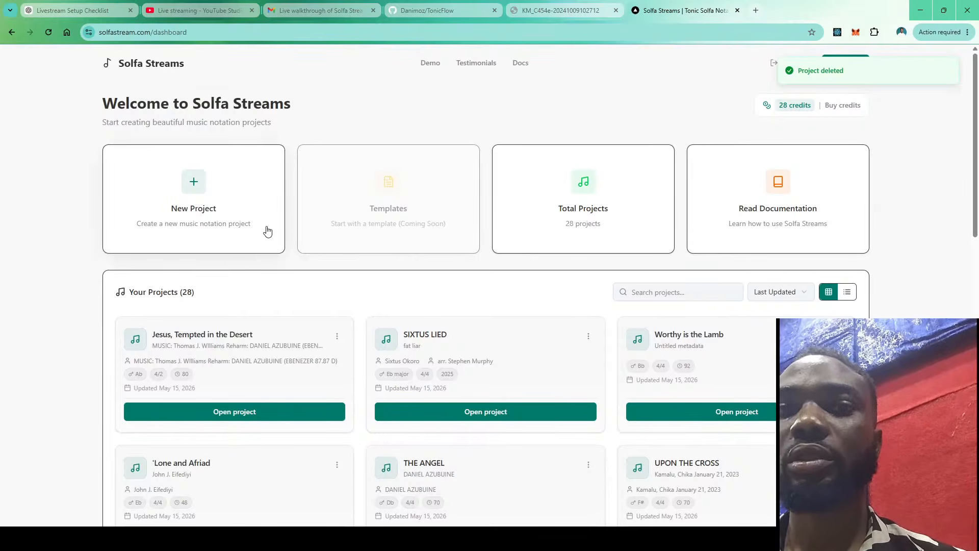
left_click(241, 216)
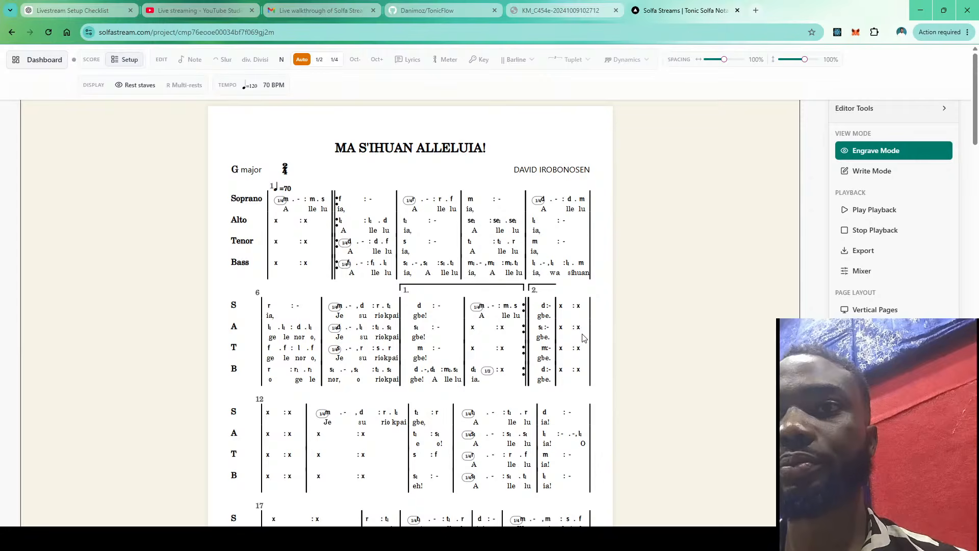
Look through all pages of the "MA S'IHUAN ALLELUIA!" score to check its notes, lyrics and barlines
scroll(584, 337, "down", 2)
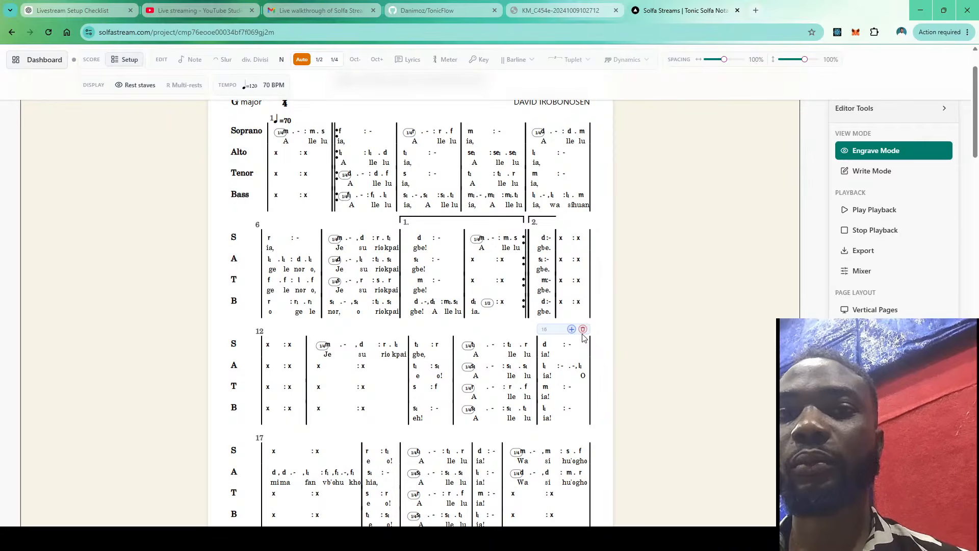
scroll(584, 337, "down", 5)
scroll(584, 337, "down", 5)
scroll(585, 338, "down", 3)
scroll(585, 338, "down", 3)
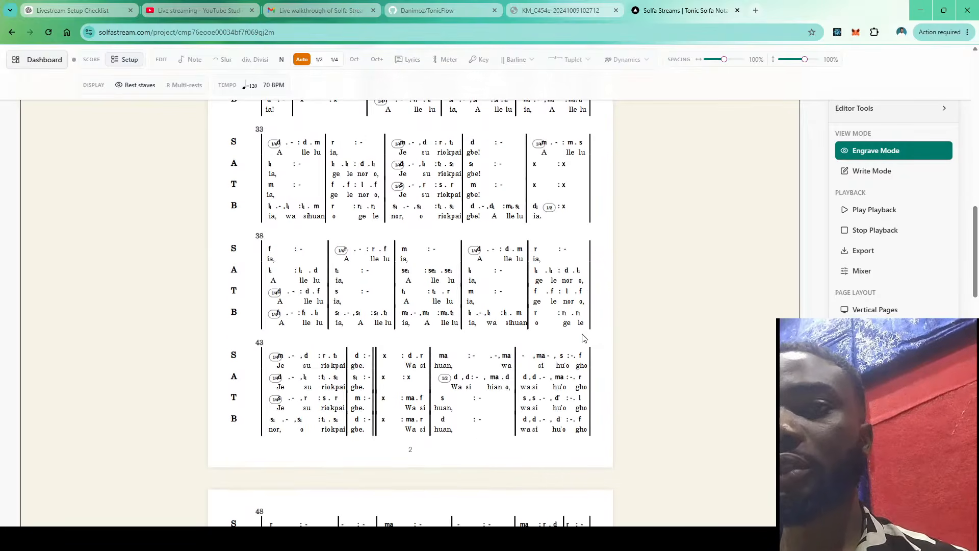
scroll(584, 338, "down", 20)
scroll(584, 337, "down", 6)
scroll(585, 338, "up", 12)
scroll(584, 338, "up", 20)
scroll(584, 338, "up", 2)
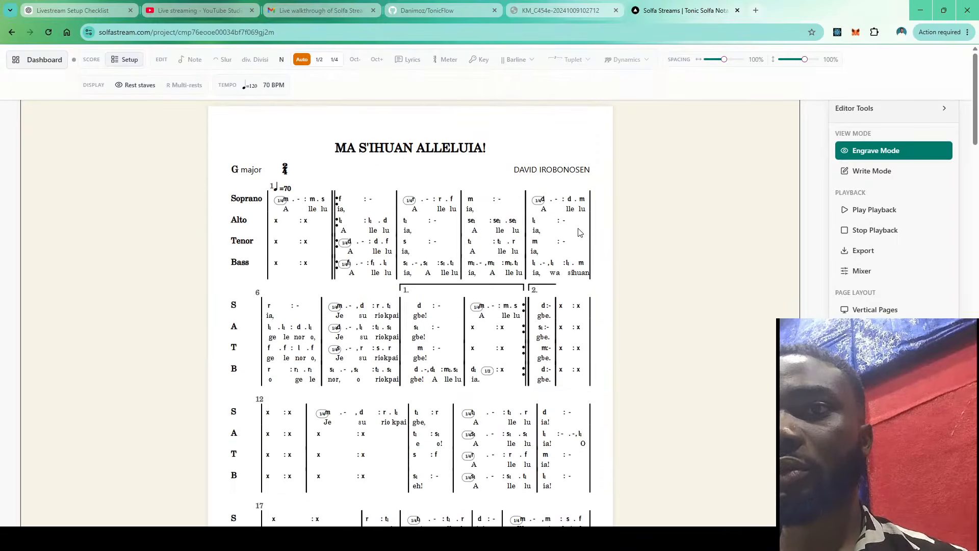
Open the lyric of the last bass note in measure 5 for editing and close the lyric editor
left_click(582, 264)
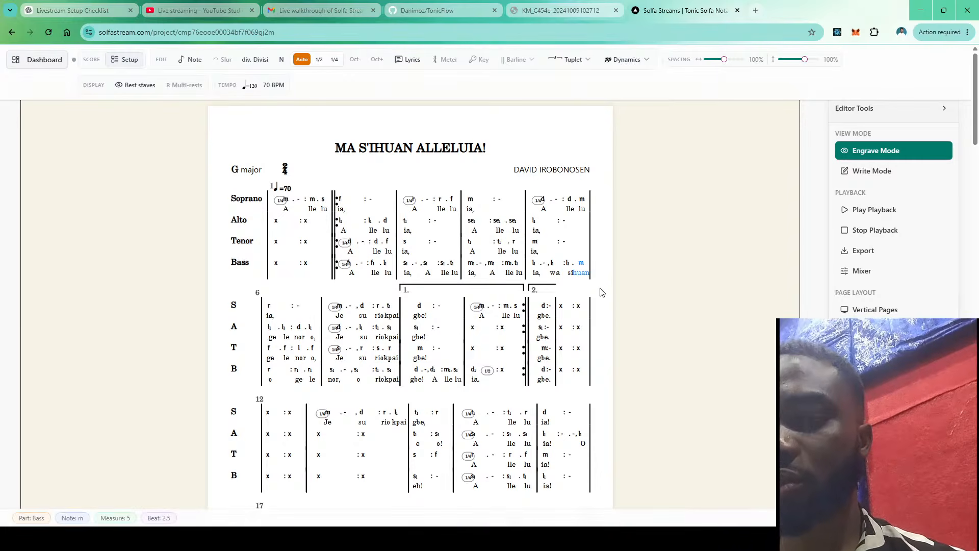
key("shift+l")
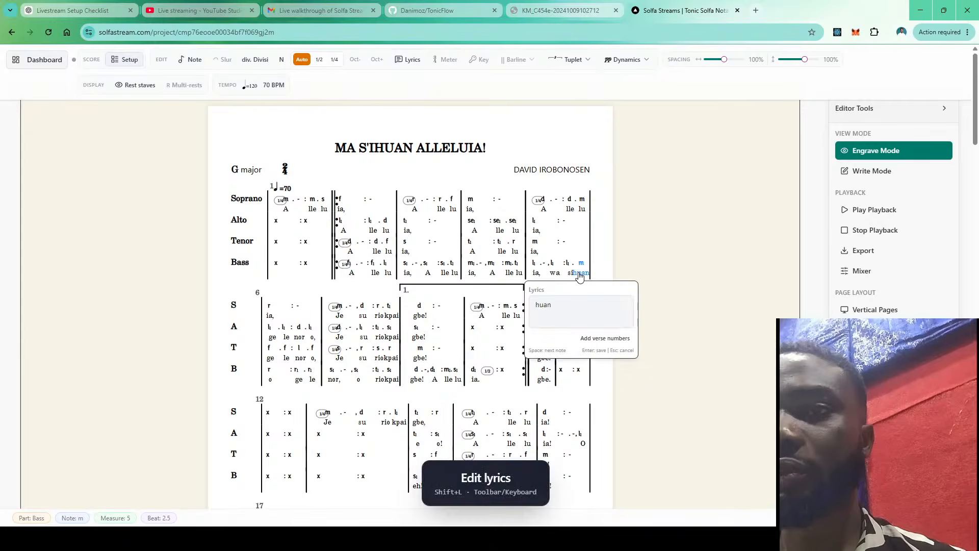
left_click(556, 304)
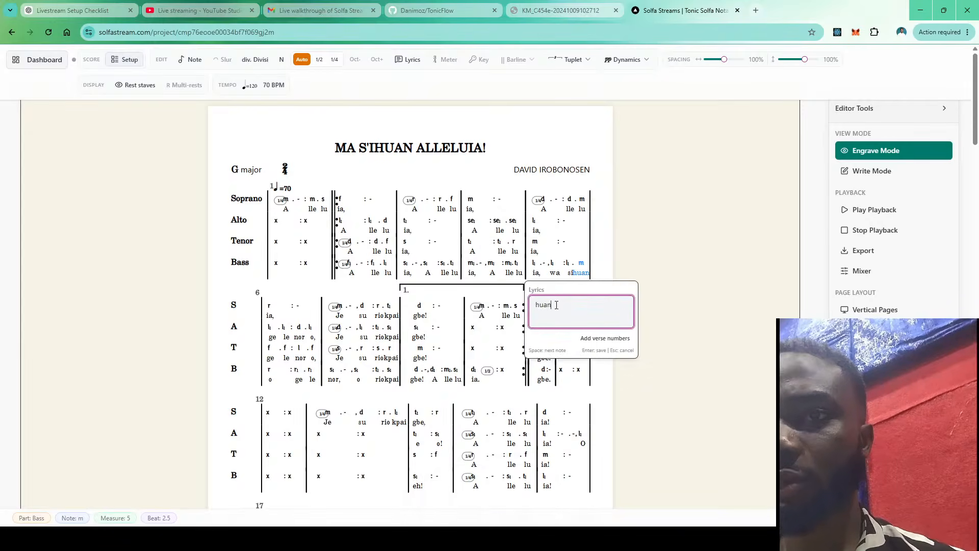
left_click(640, 261)
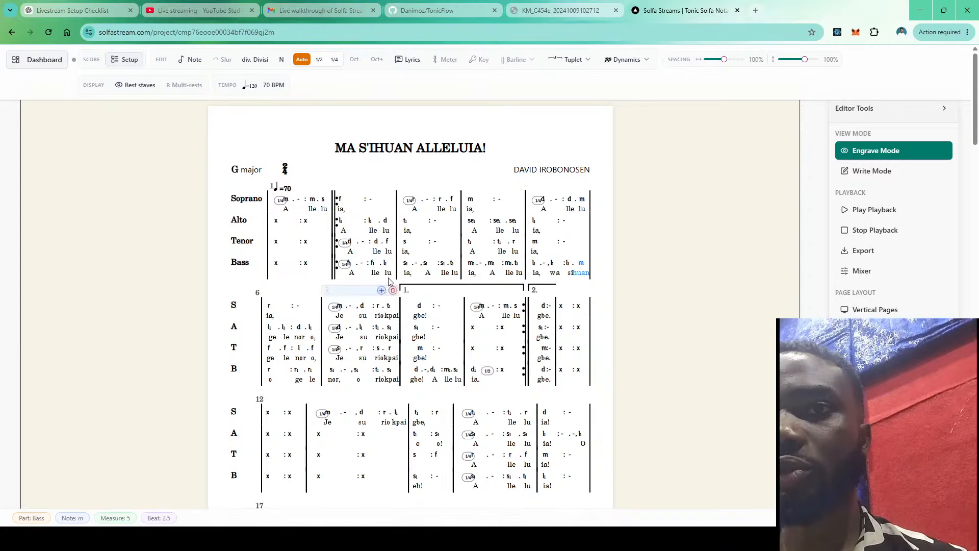
Select the first tenor note of measure 3, examine the remaining systems through the last page, and return to the project dashboard
left_click(407, 248)
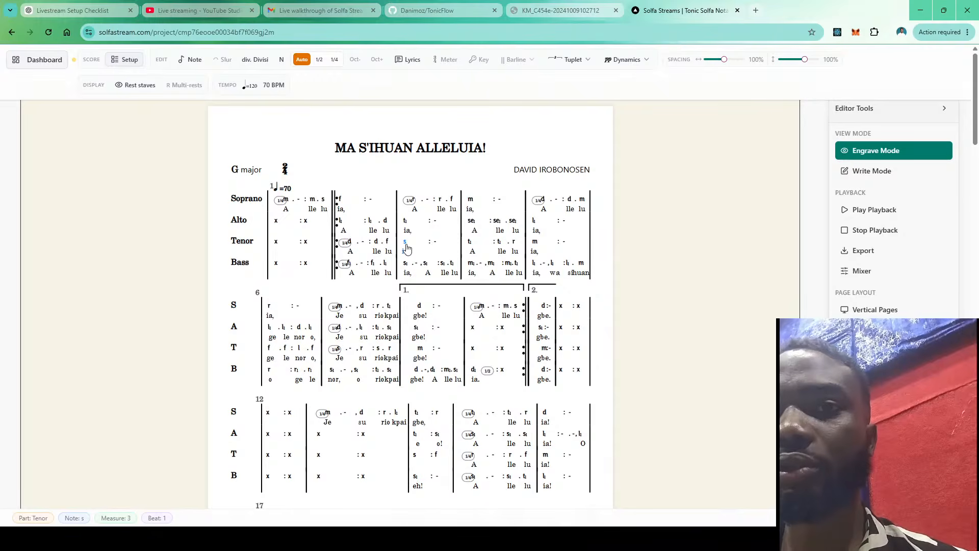
scroll(444, 321, "down", 3)
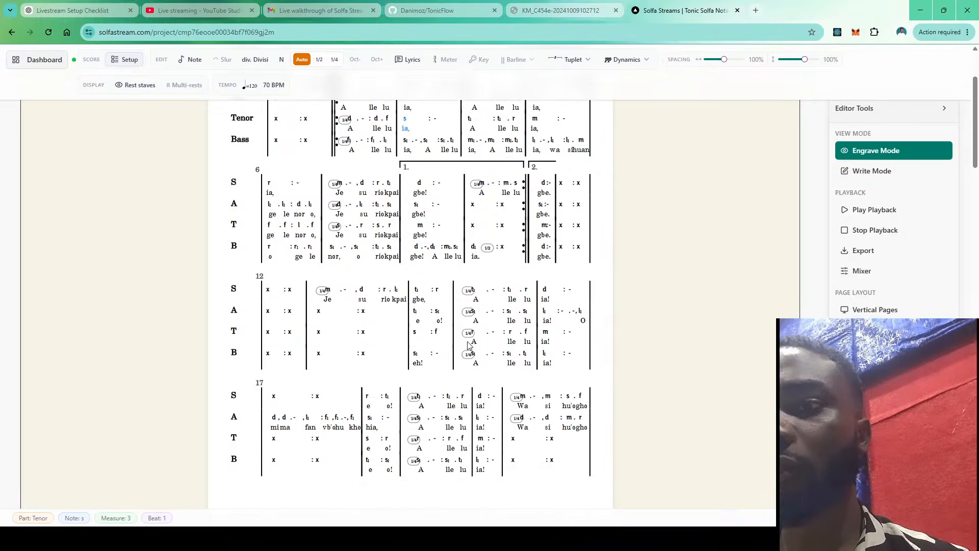
scroll(492, 372, "down", 7)
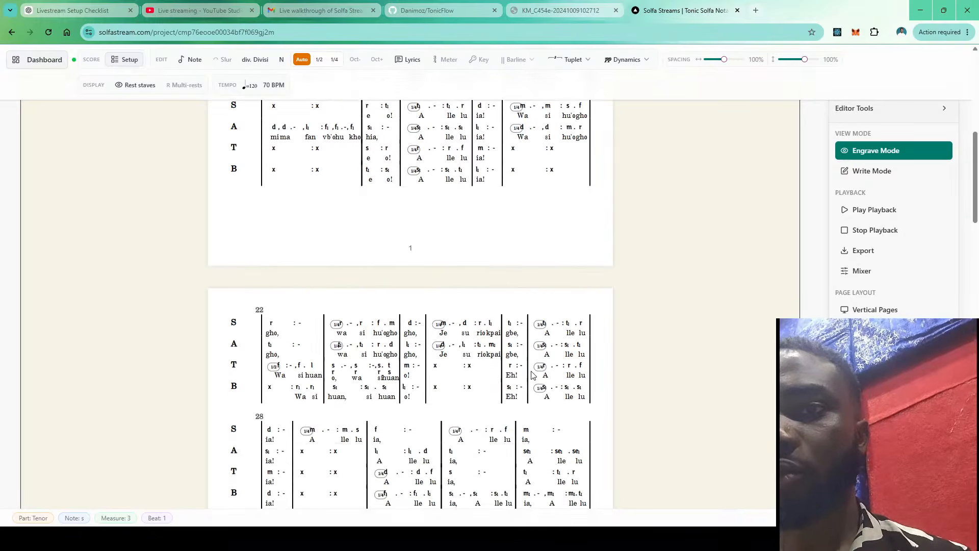
scroll(531, 375, "down", 15)
mouse_move(505, 289)
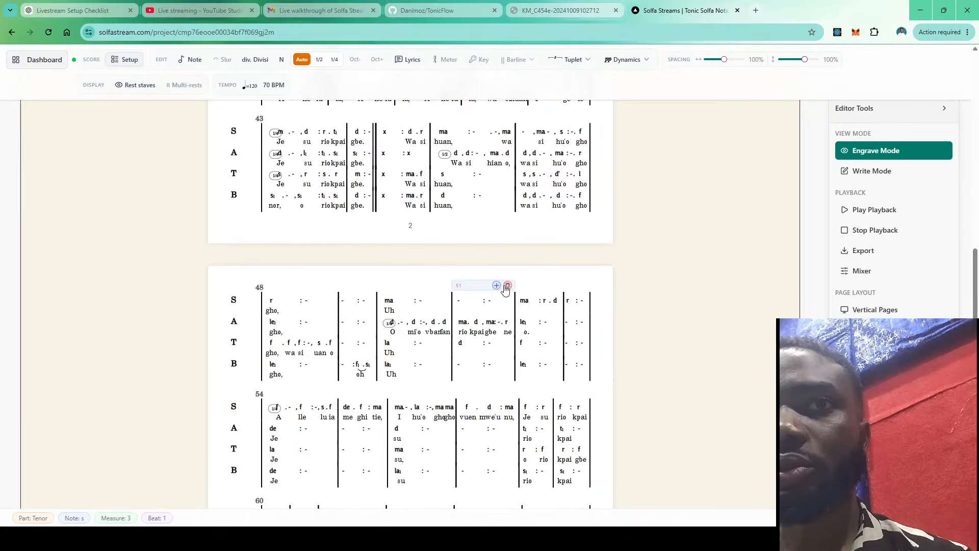
scroll(505, 289, "down", 16)
scroll(505, 288, "down", 3)
scroll(506, 289, "up", 20)
scroll(505, 289, "up", 11)
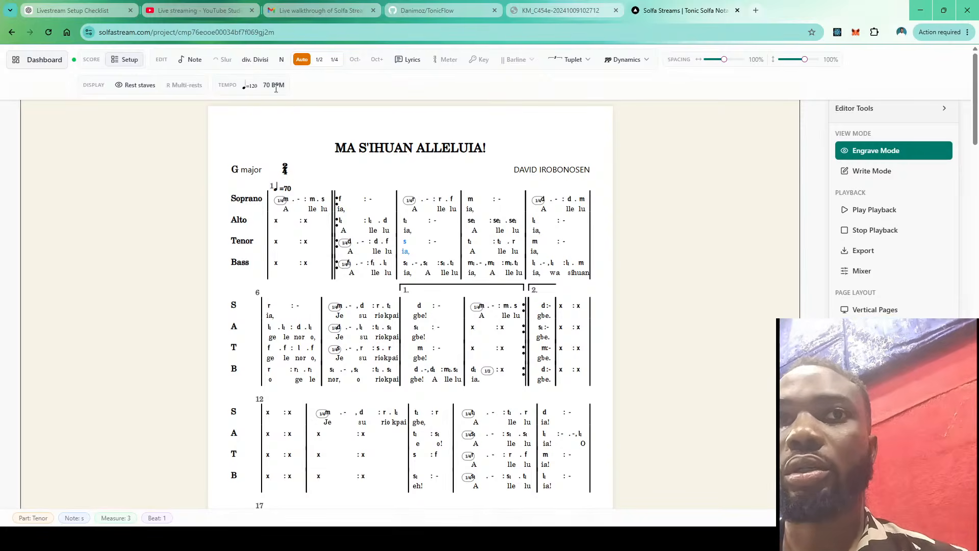
left_click(46, 65)
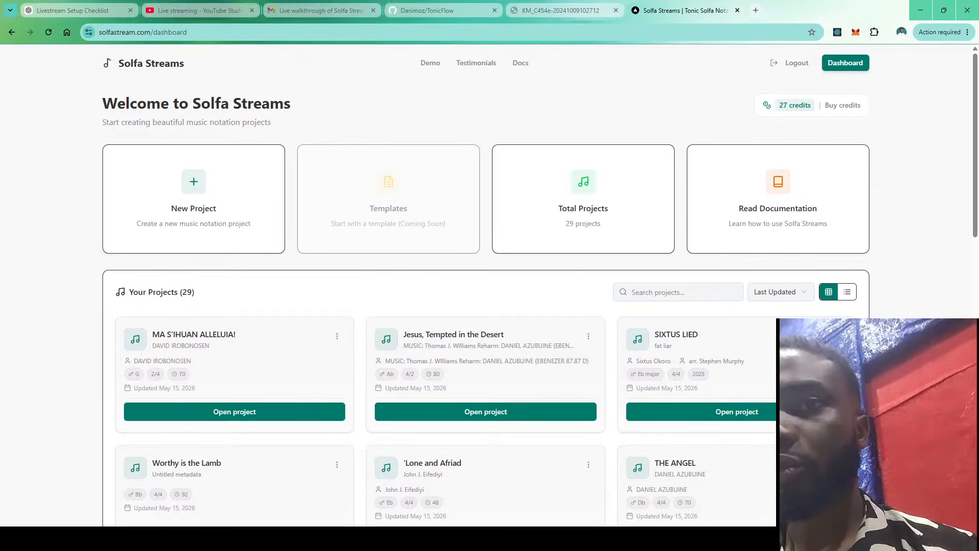
Start a new music notation project and enter the title "Since by man came death"
left_click(227, 233)
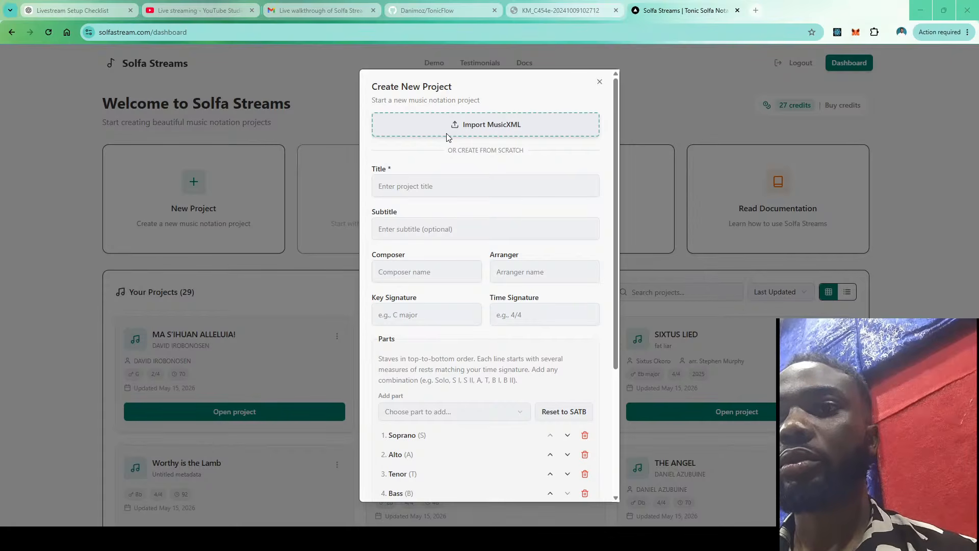
scroll(521, 331, "down", 4)
scroll(521, 332, "up", 4)
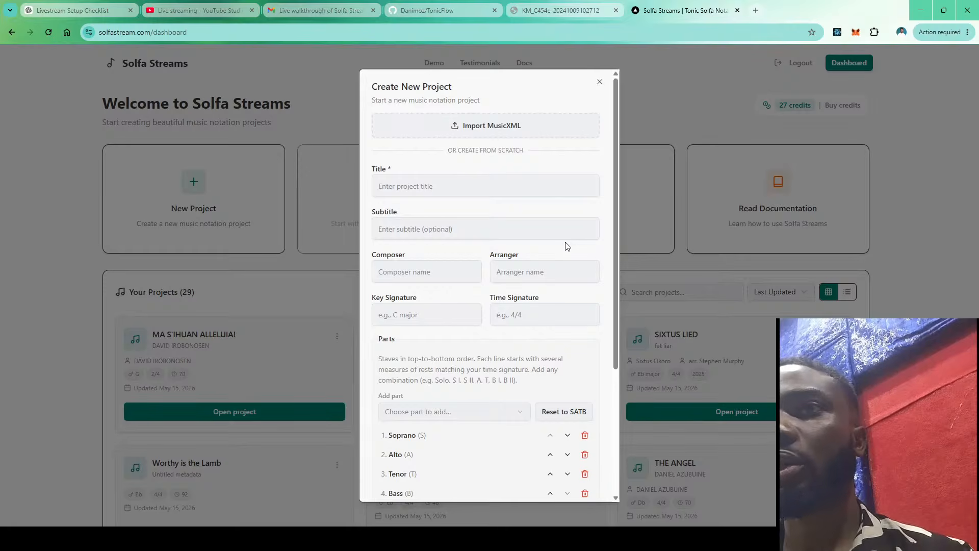
left_click(548, 182)
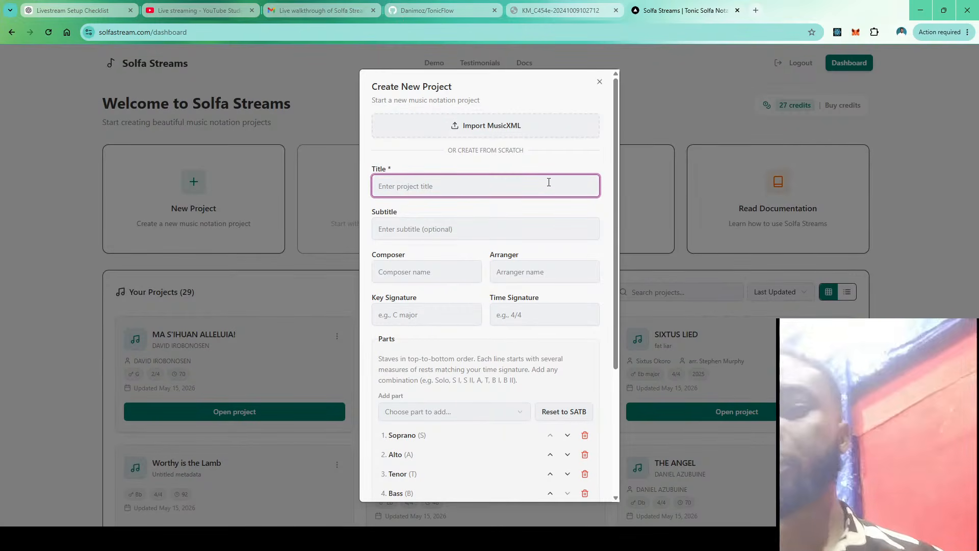
type("S")
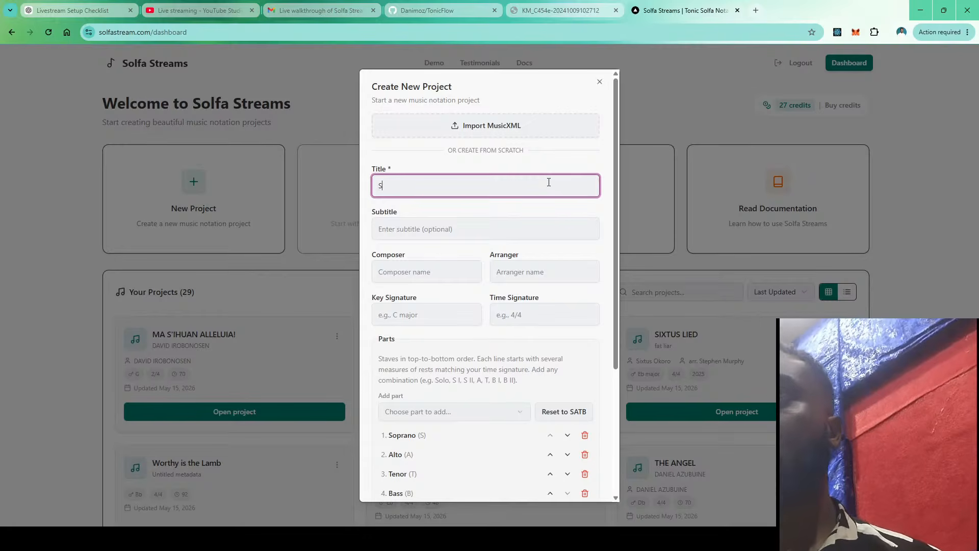
type("ince ")
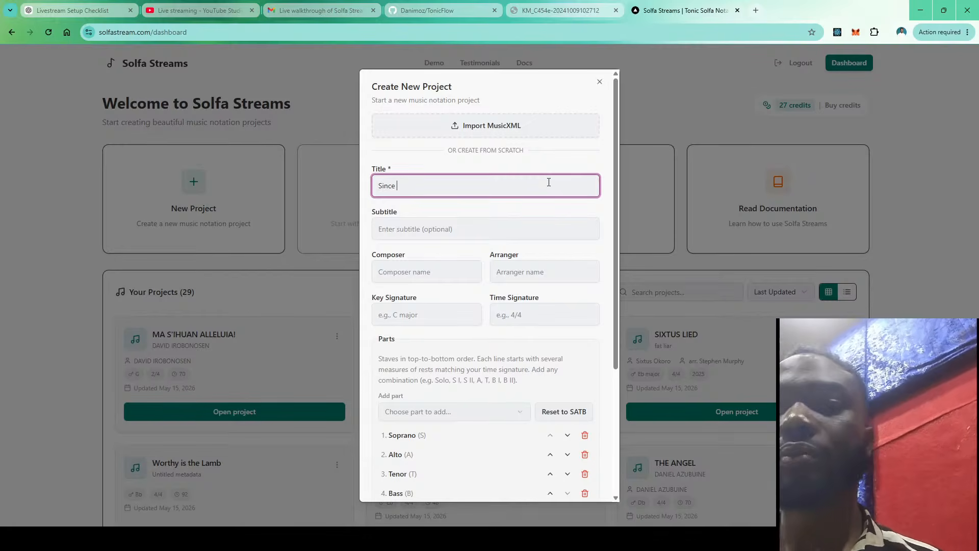
type("by ")
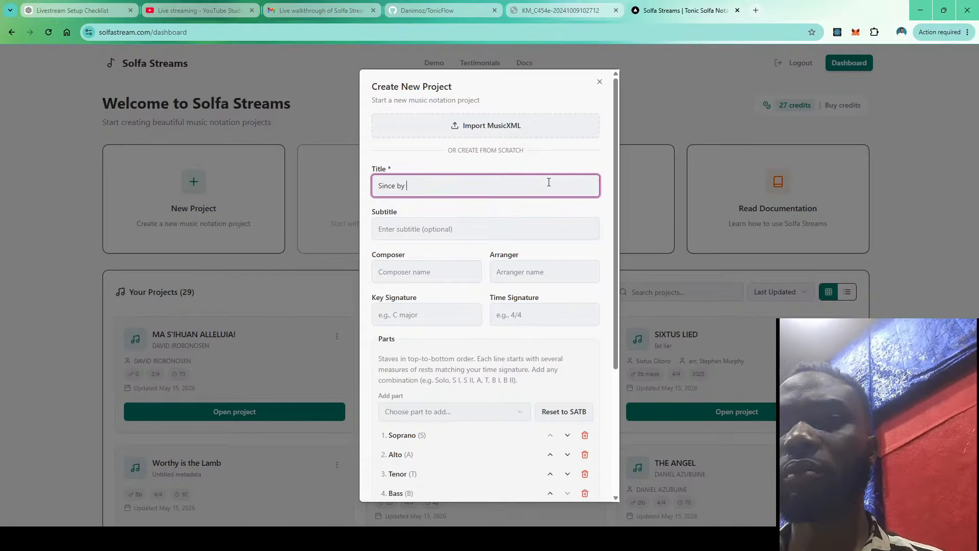
type("man c")
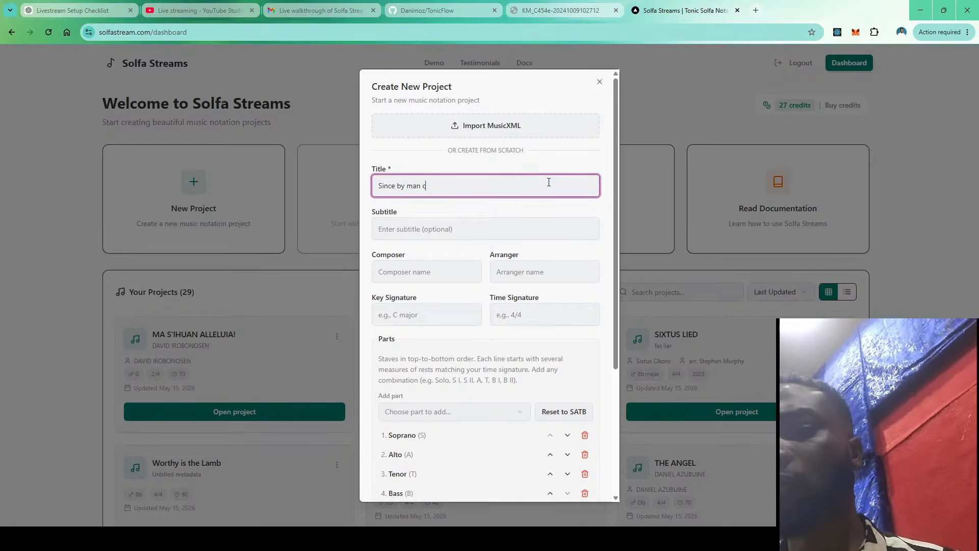
type("ame death")
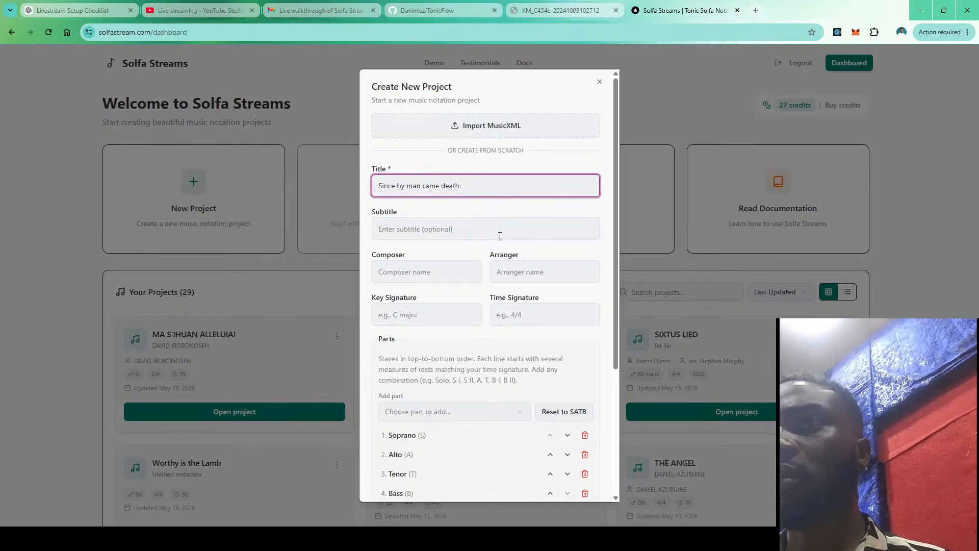
Enter "G.F. Handel" as the composer of the new project
left_click(442, 272)
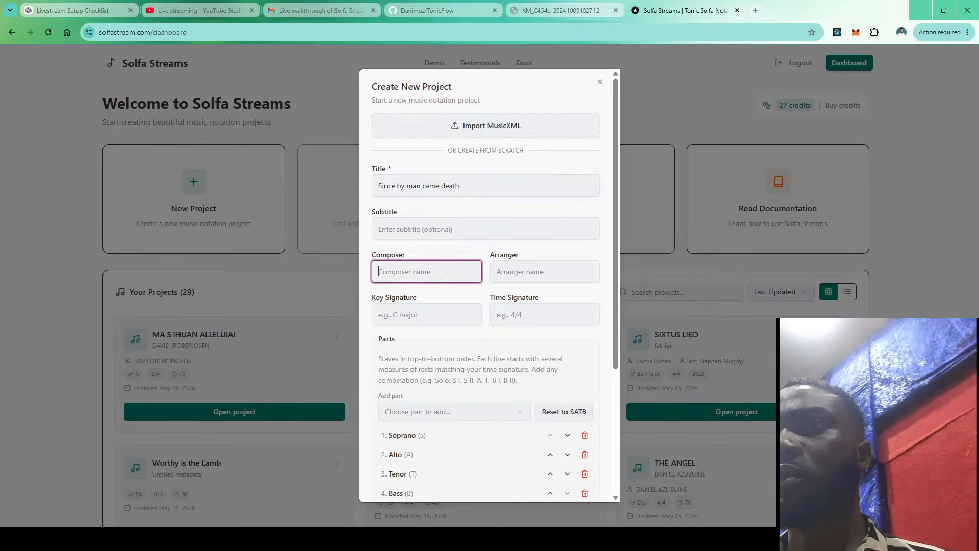
type("G.F")
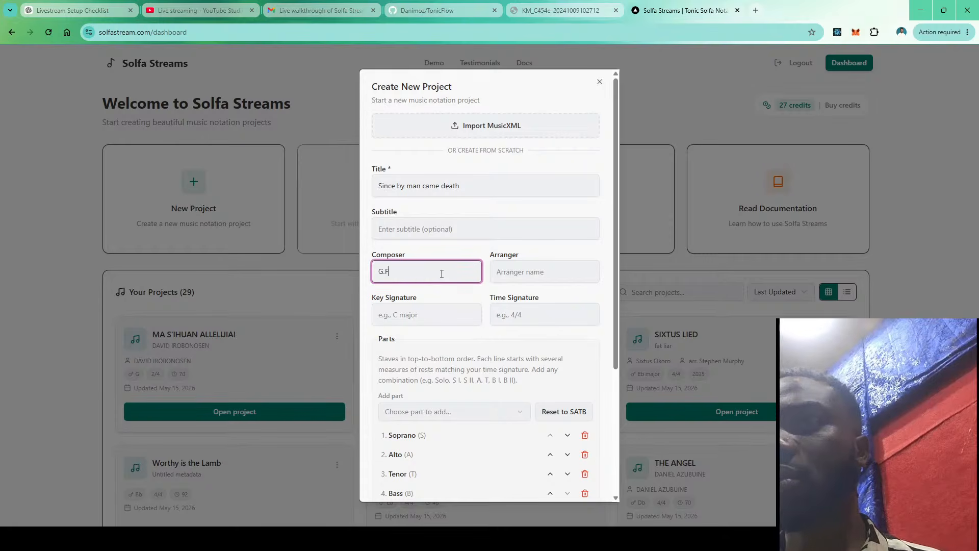
type(". Handel")
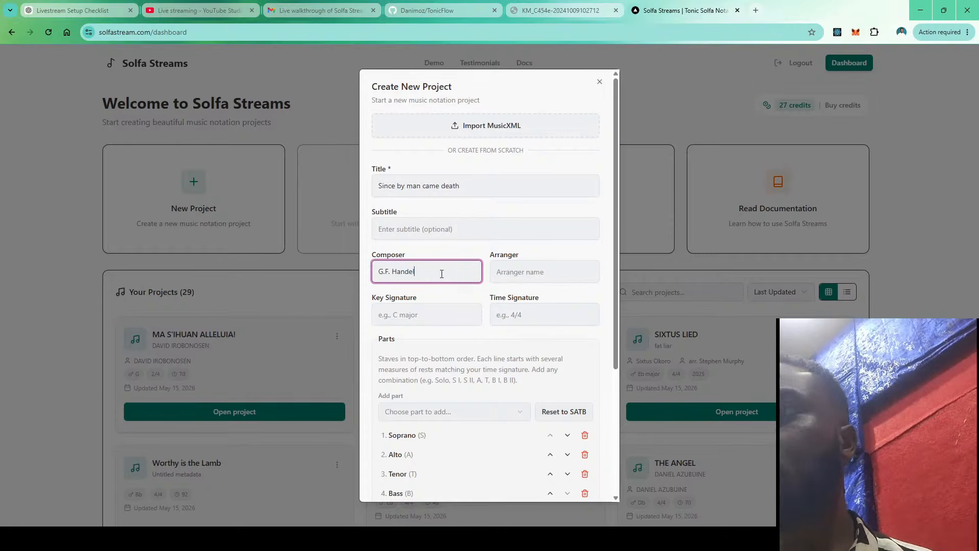
Set the new project's key signature to A minor
left_click(431, 314)
type("E minor")
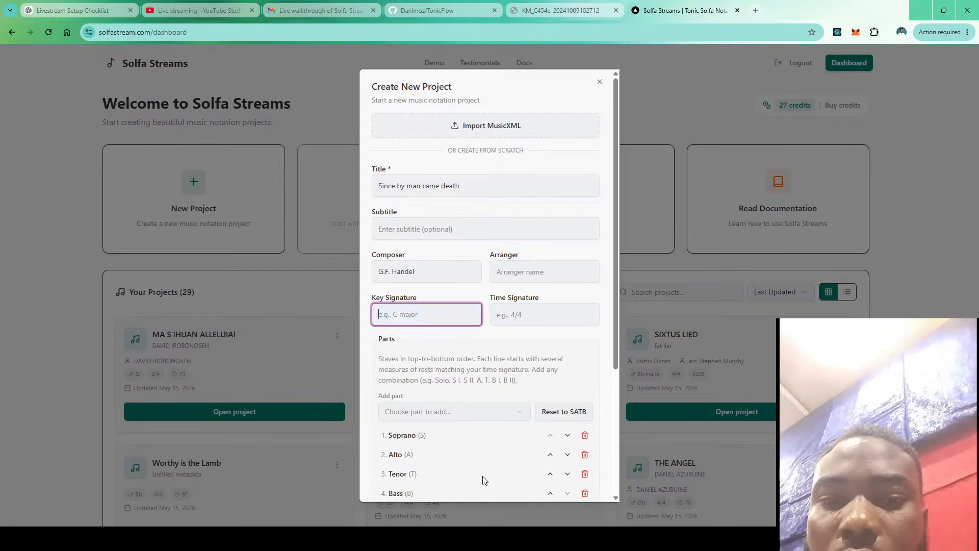
key("alt+Tab")
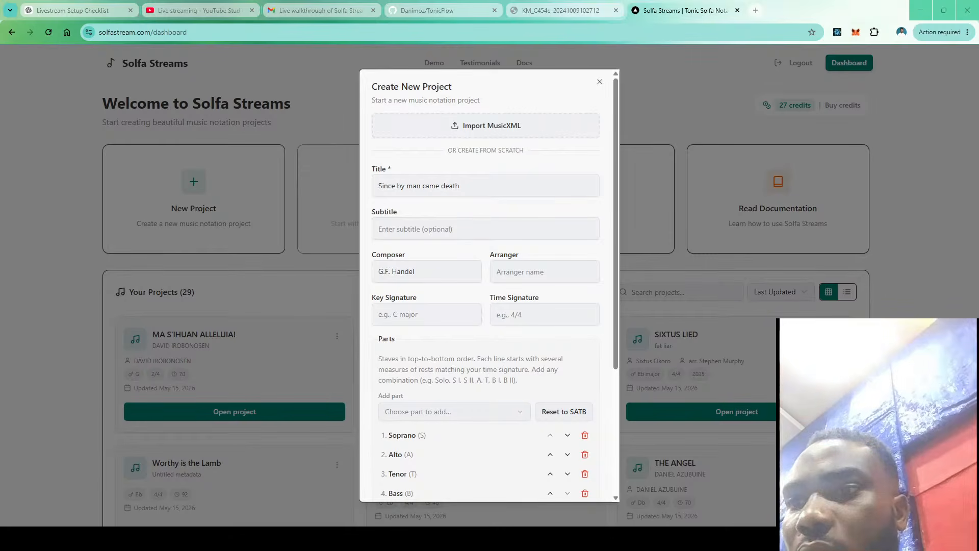
key("alt+Tab")
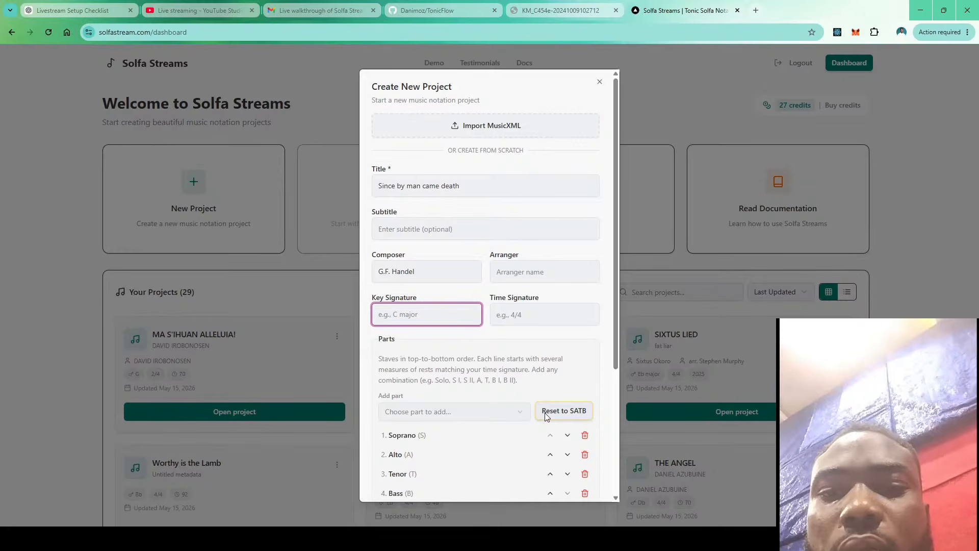
type("A")
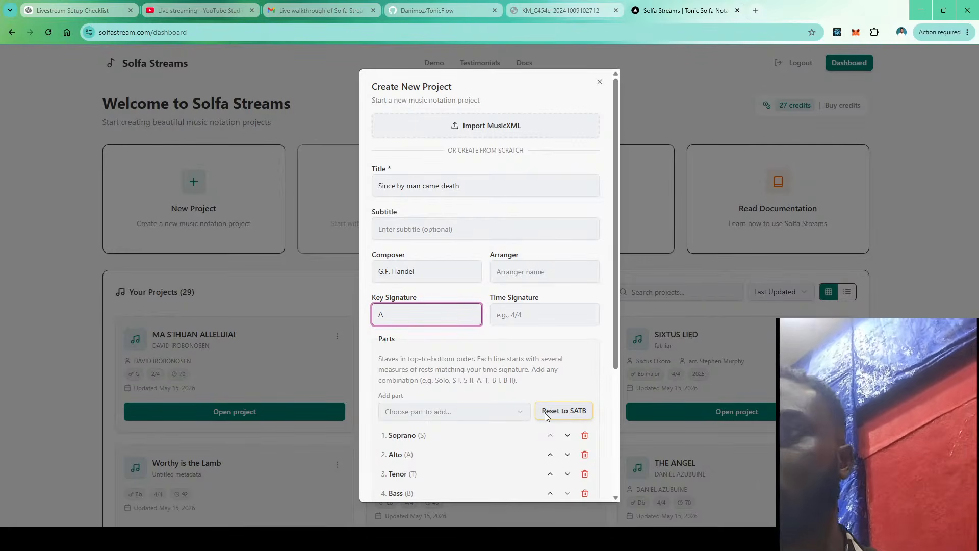
type(" minor")
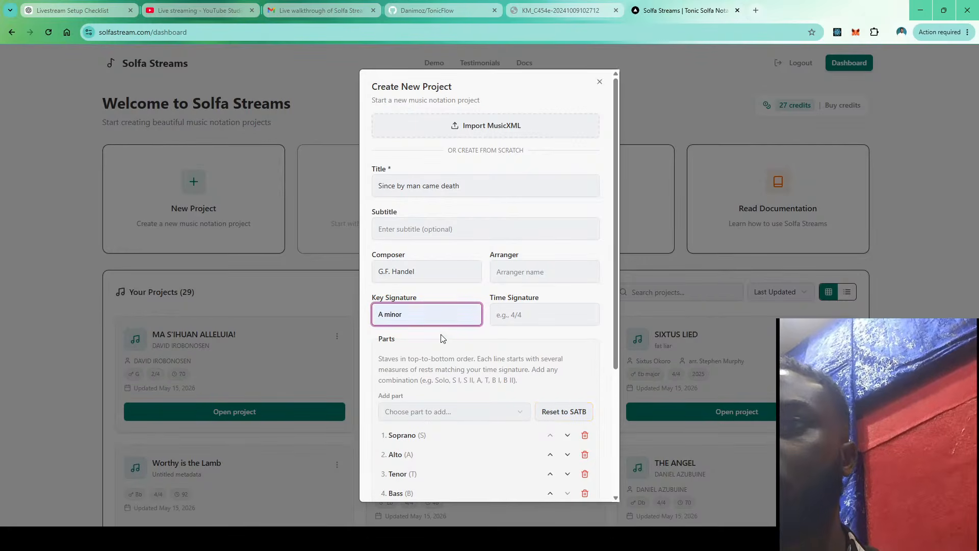
Check the chorus's meter in the vocal score PDF and set the new project's time signature to 4/4
left_click(534, 8)
scroll(610, 302, "up", 10)
scroll(610, 302, "up", 10)
scroll(655, 455, "up", 2, "ctrl")
scroll(655, 455, "up", 2, "ctrl")
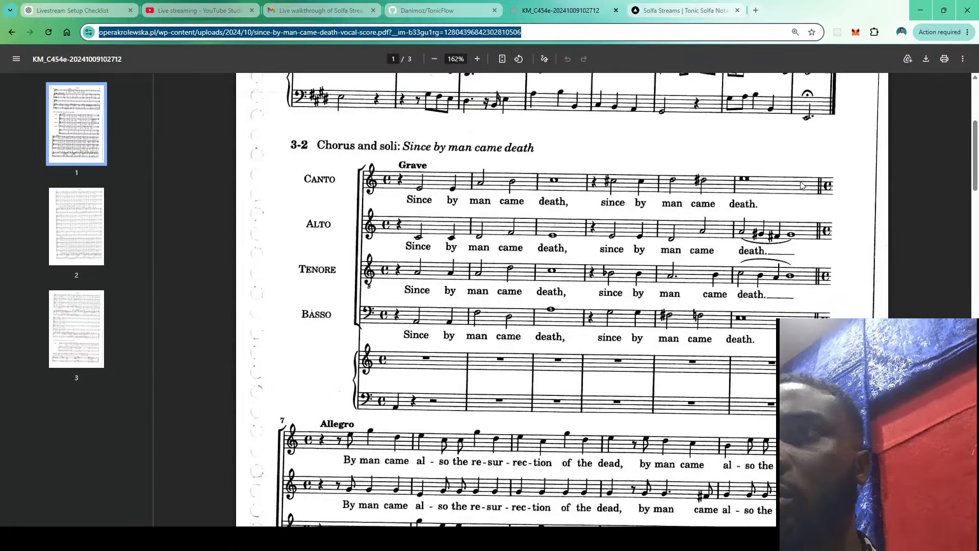
left_click(696, 5)
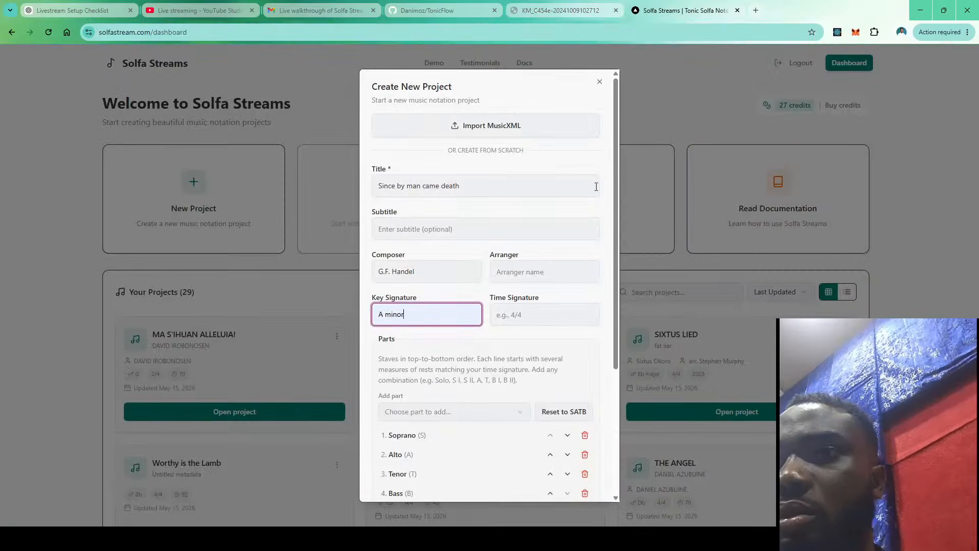
left_click(540, 320)
type("4/4")
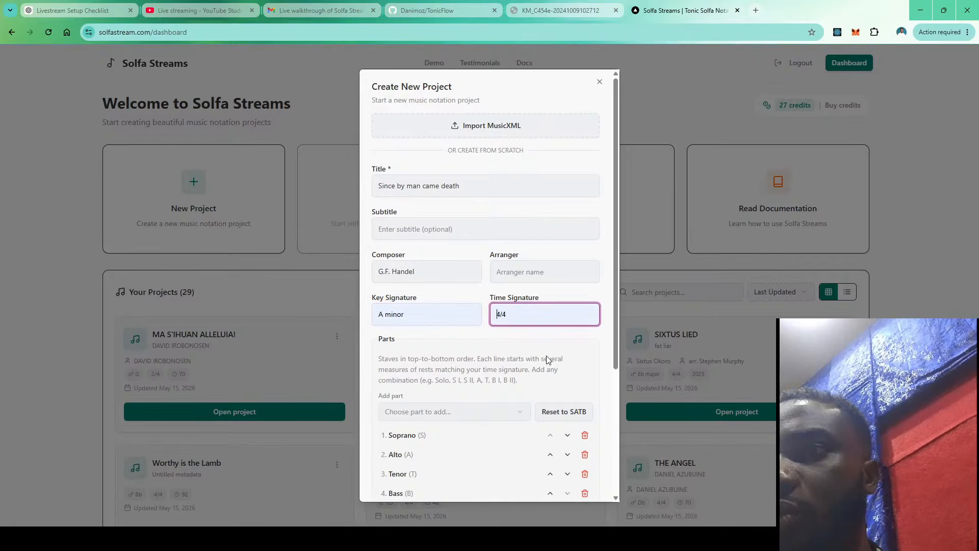
Set the new project's number of measures to 37, keeping the soprano, alto, tenor and bass parts
scroll(499, 379, "down", 2)
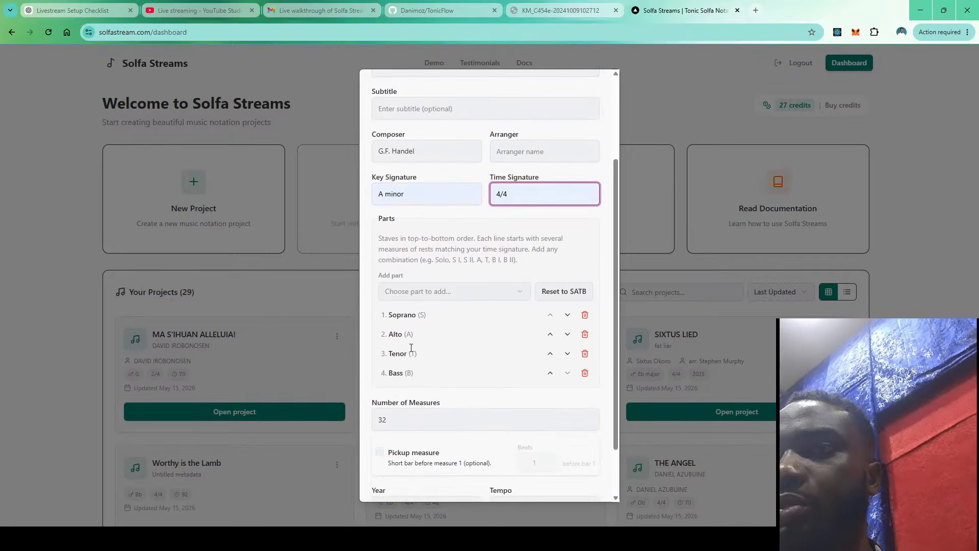
scroll(414, 358, "down", 1)
left_click(397, 358)
key("BackSpace")
type("7")
Set the tempo to 60 and create the project
left_click(538, 447)
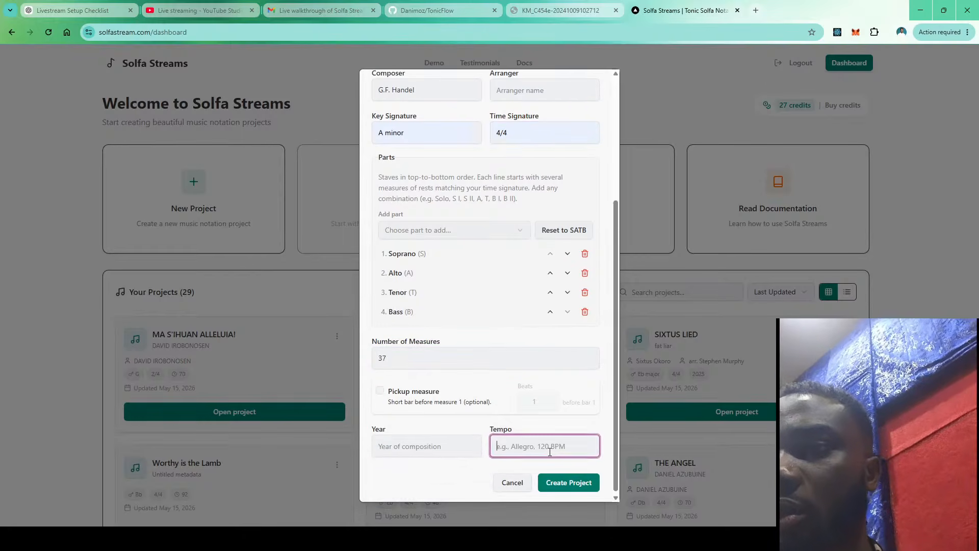
type("75")
key("BackSpace")
key("BackSpace")
type("60")
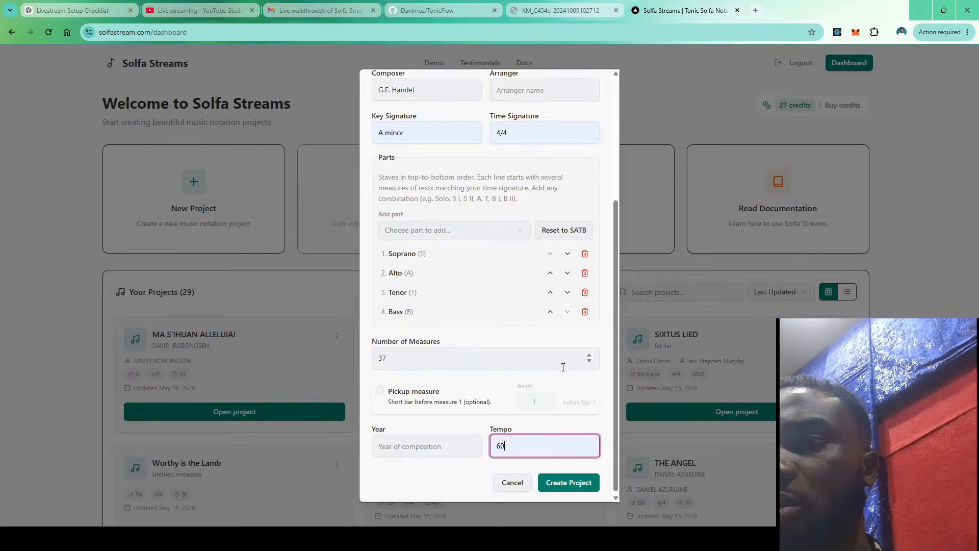
left_click(580, 485)
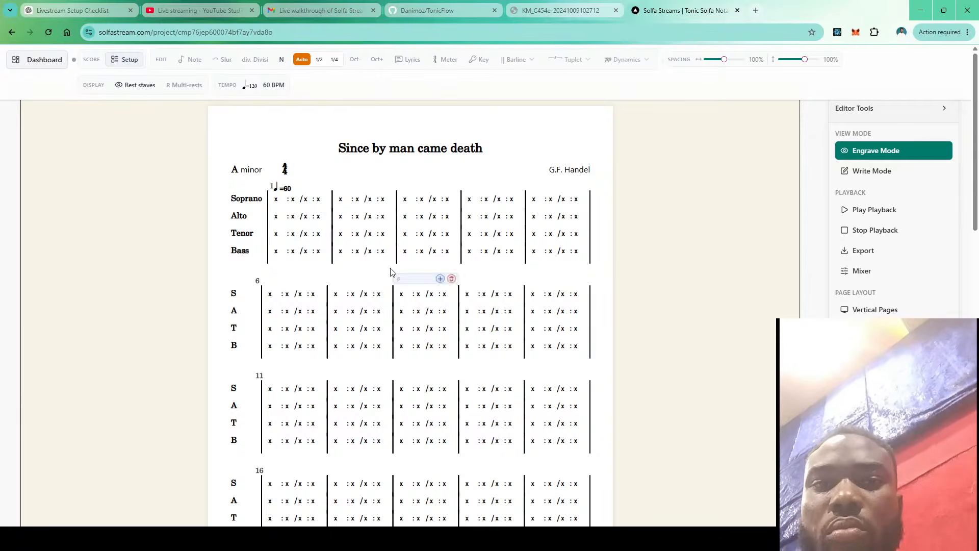
Check the opening notes in the vocal score PDF, try m on the second soprano beat of measure 1, and undo it
left_click(293, 202)
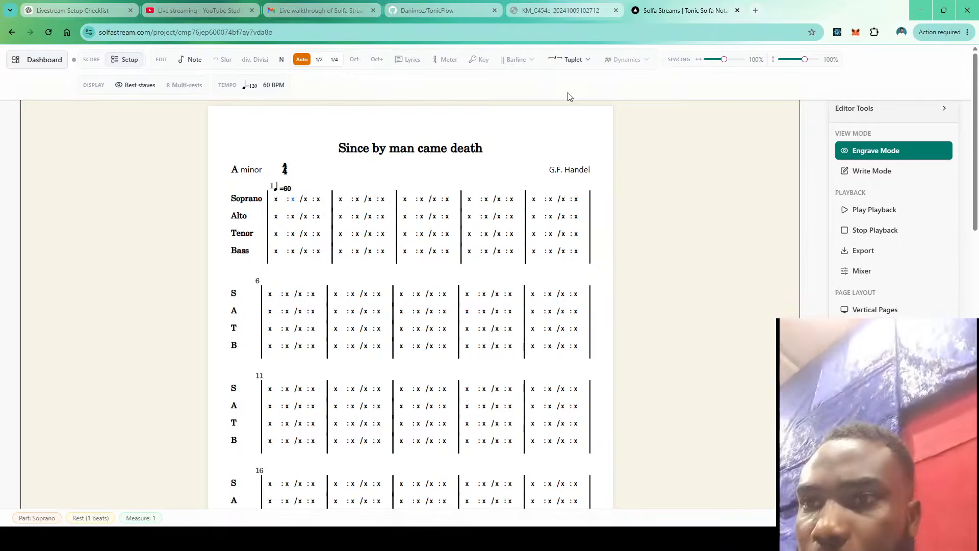
left_click(558, 9)
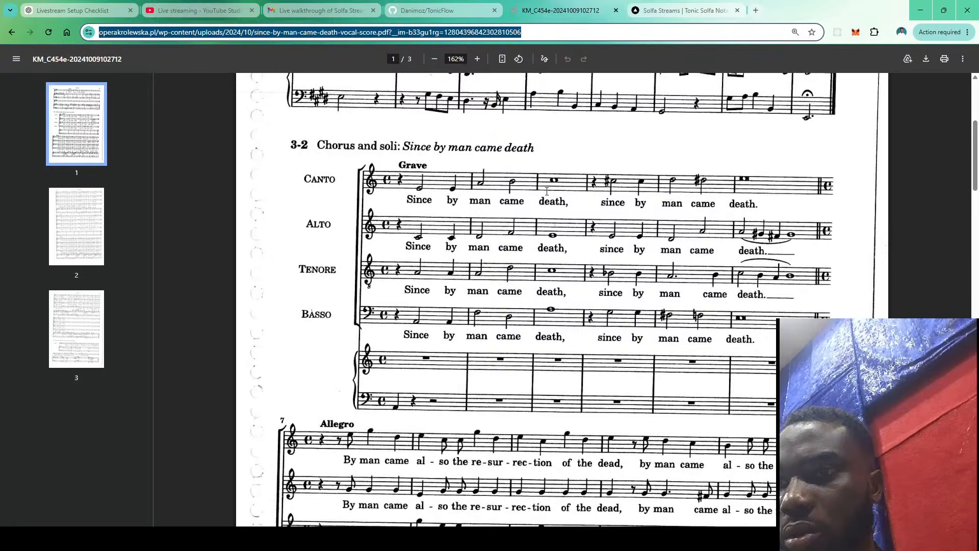
left_click(659, 11)
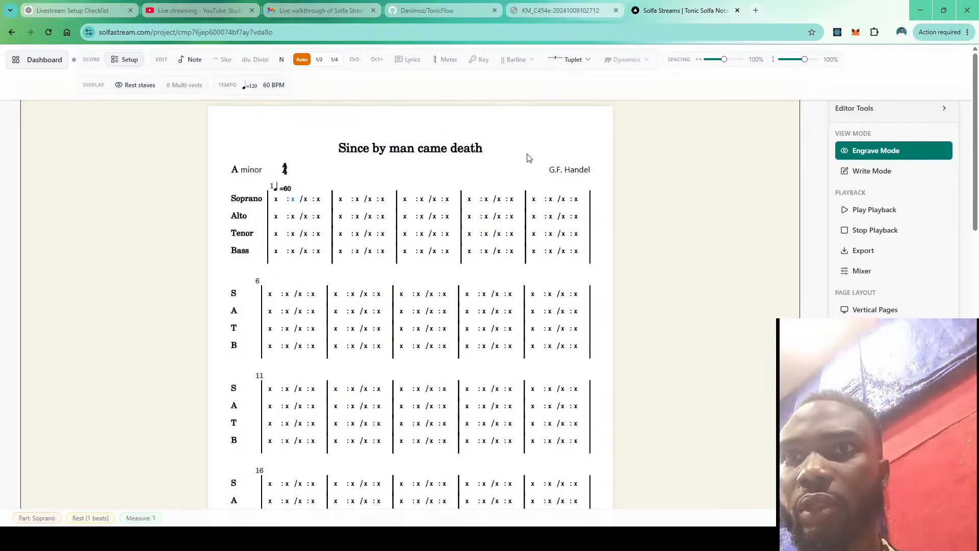
key("m")
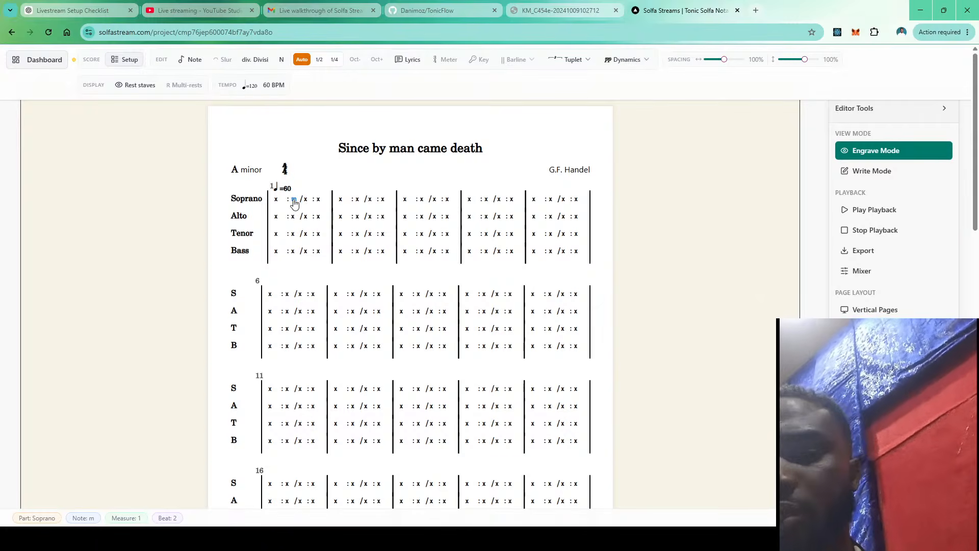
key("ctrl+z")
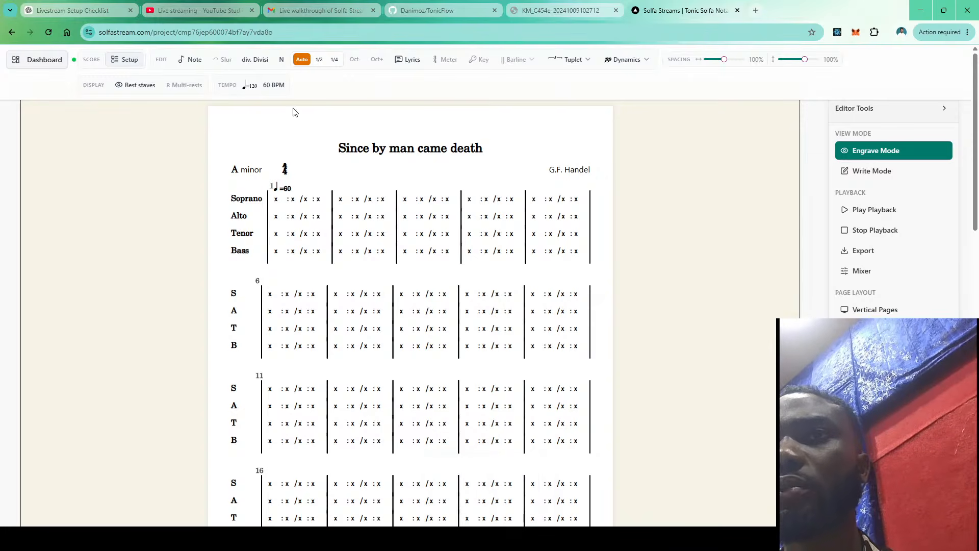
Toggle N mode on and off, try d on the second soprano beat of measure 1, and undo it
left_click(281, 60)
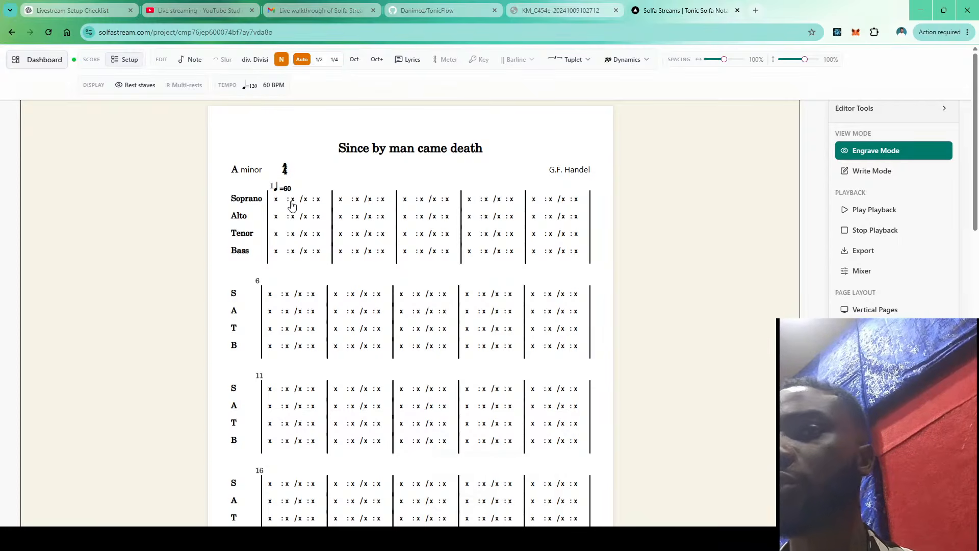
left_click(282, 59)
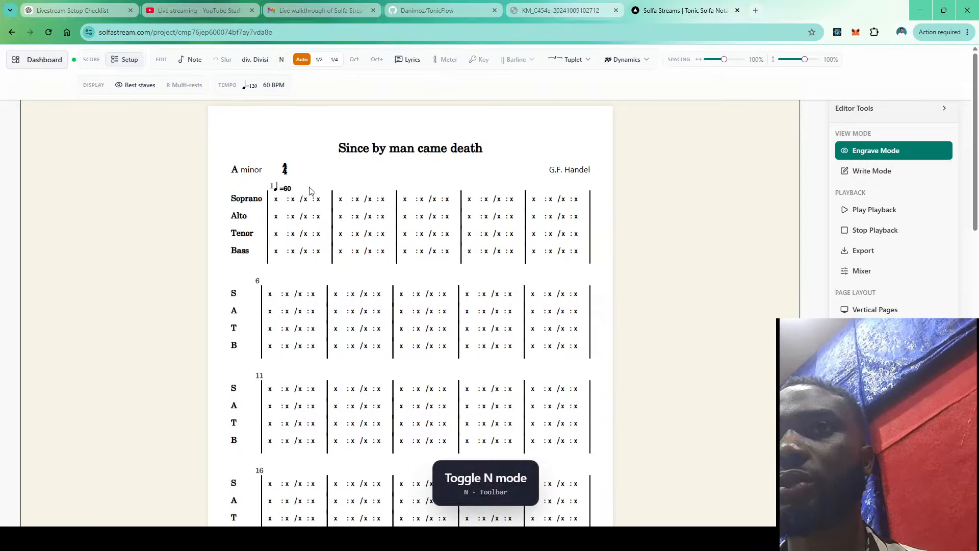
left_click(293, 202)
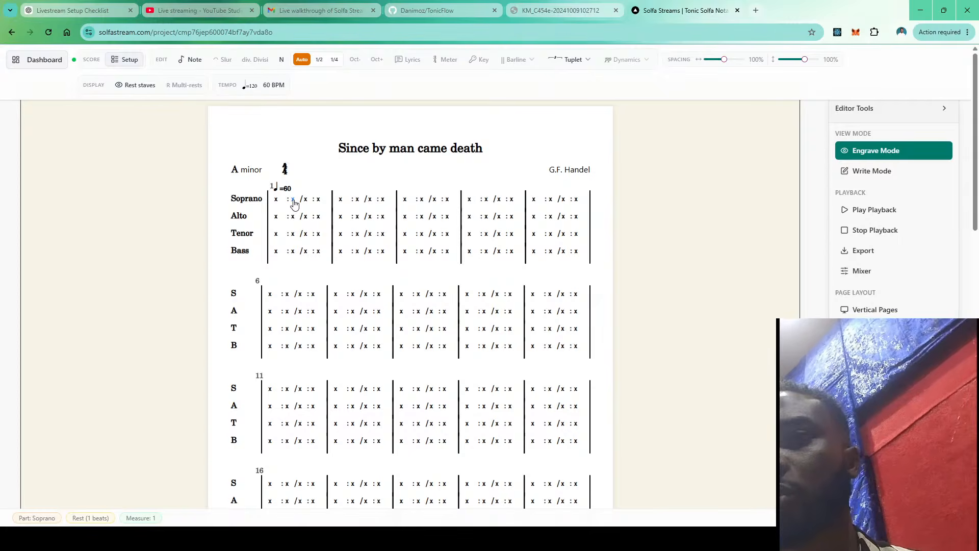
key("d")
key("ctrl+z")
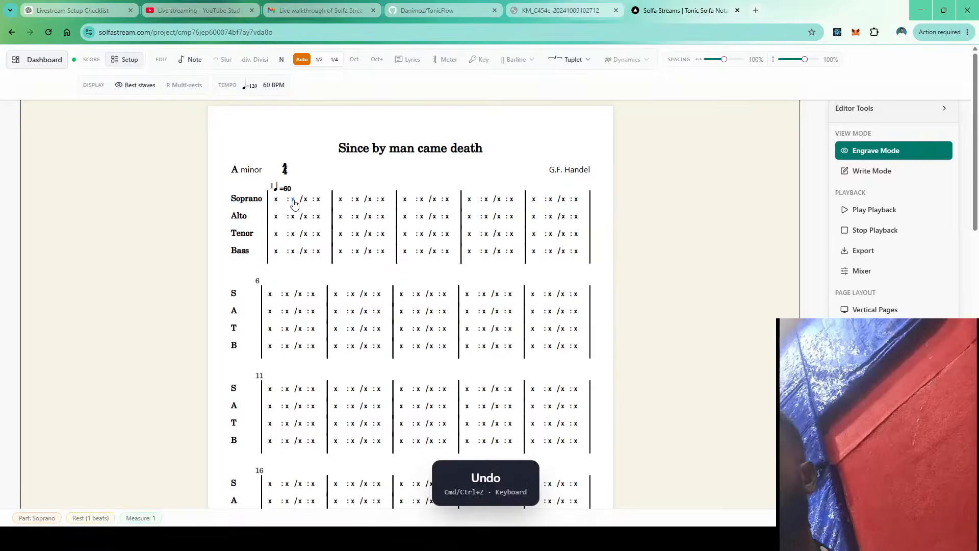
Turn on N mode and enter m and d on the second and third soprano beats of measure 1
left_click(281, 60)
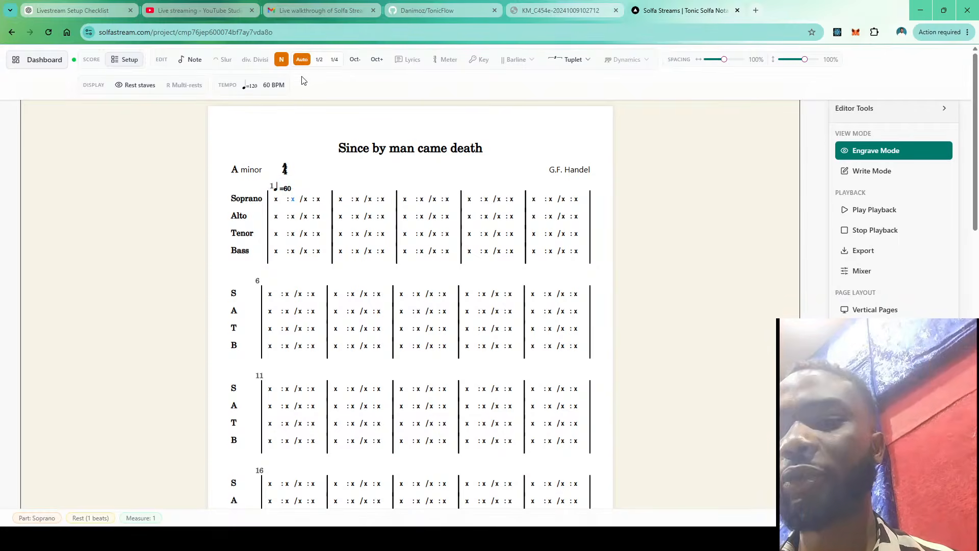
key("m")
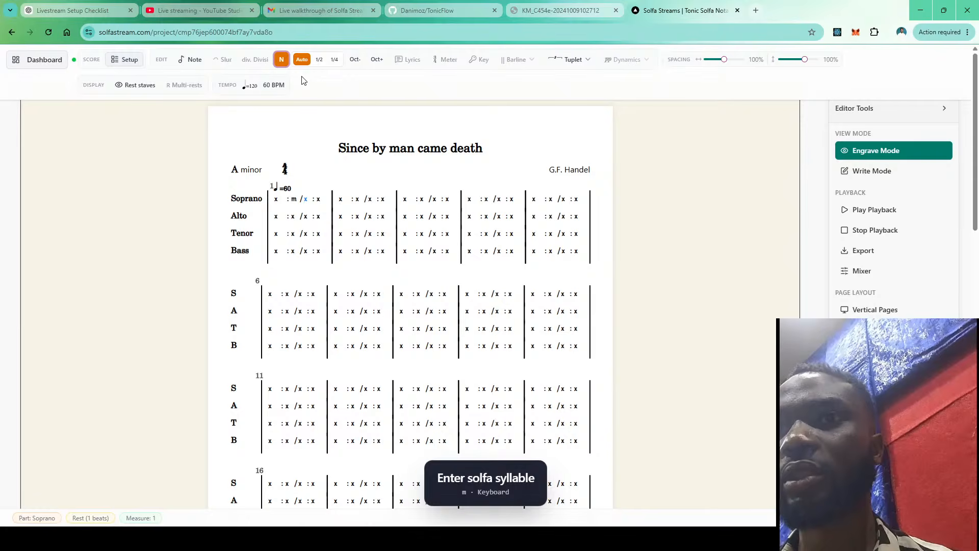
key("d")
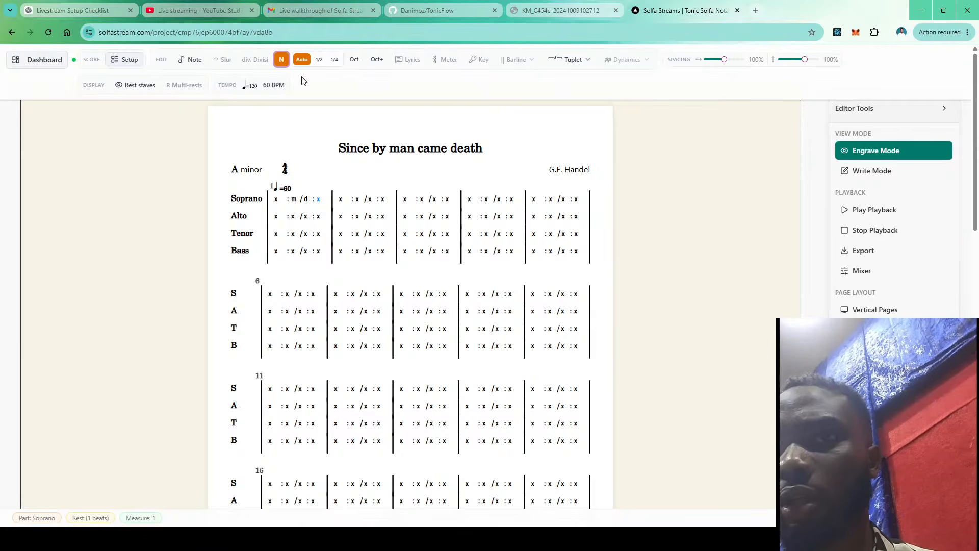
Replace the soprano d on beat 3 of measure 1 with a hold, add m on beat 4, and fill measure 2 with l - t -
left_click(306, 200)
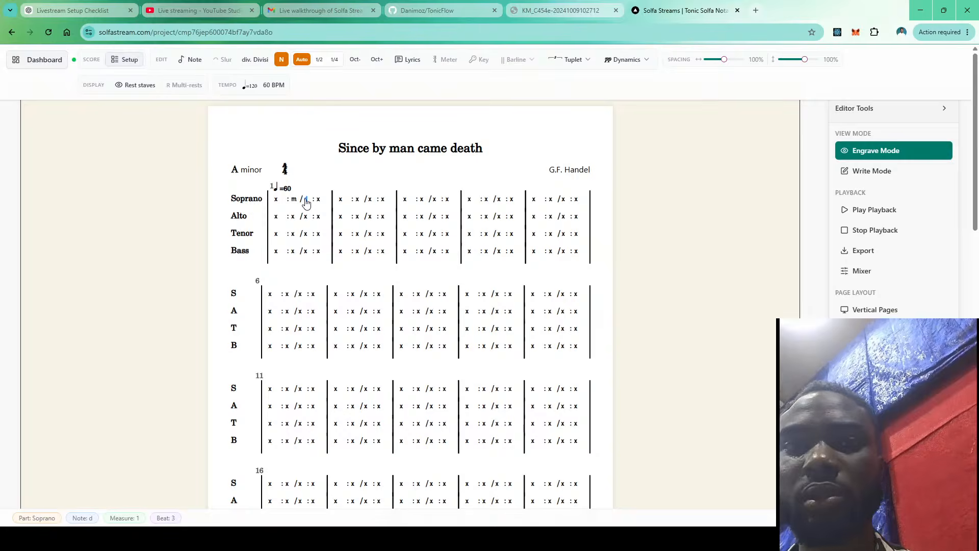
key("minus")
key("m")
key("minus")
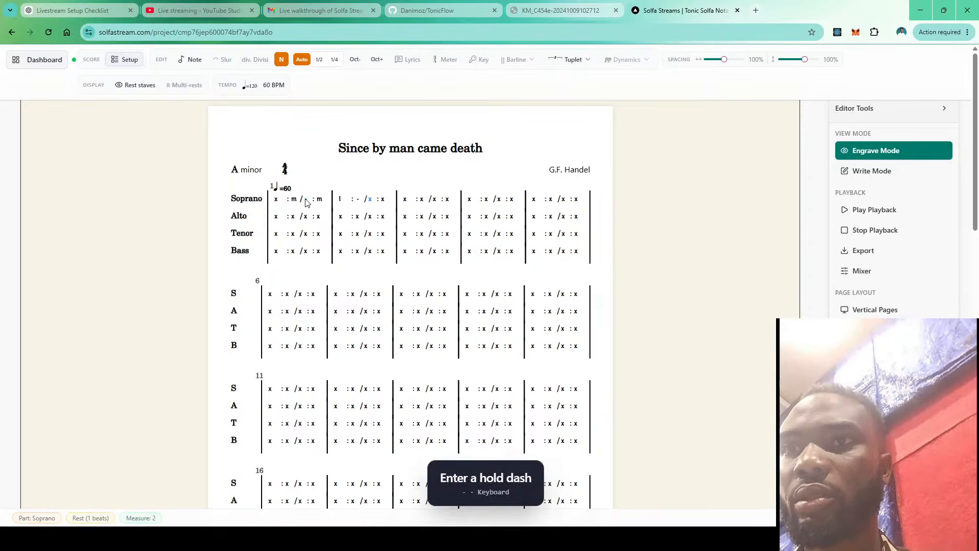
key("t")
key("minus")
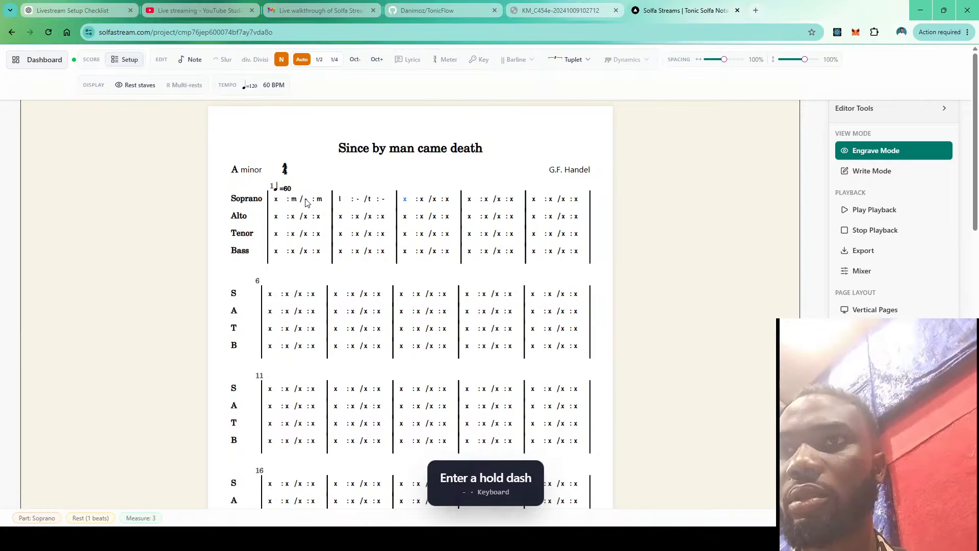
Turn on upper-octave entry and enter d' held through all of soprano measure 3
left_click(378, 60)
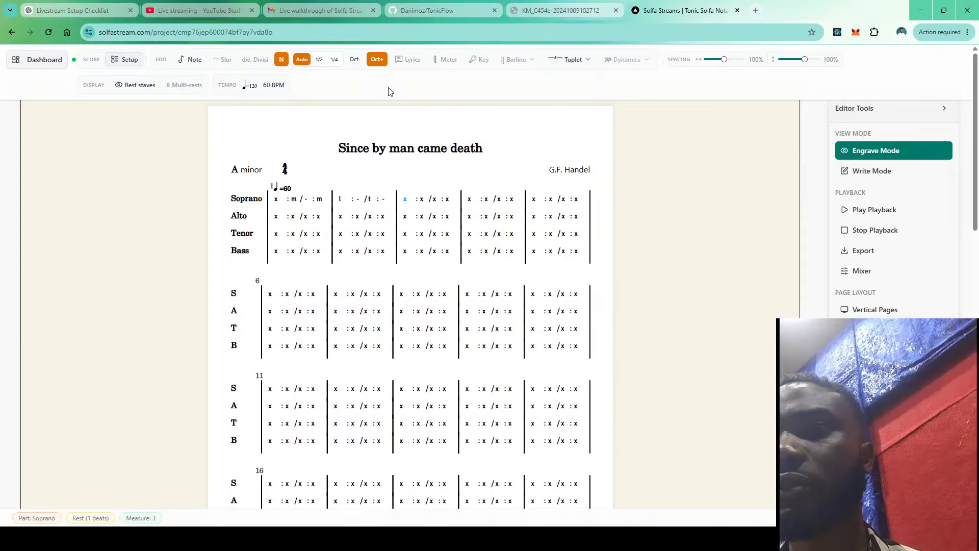
key("d")
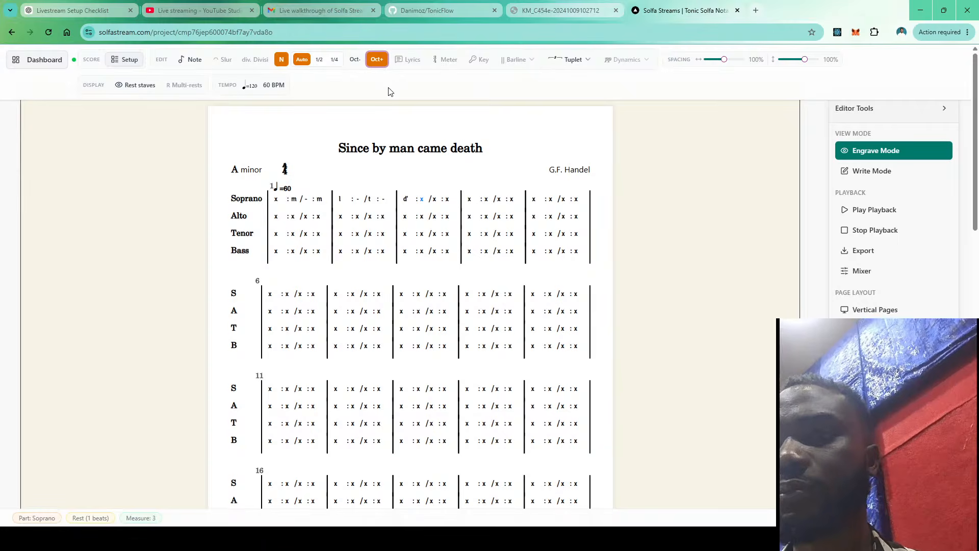
key("minus")
key("minus")
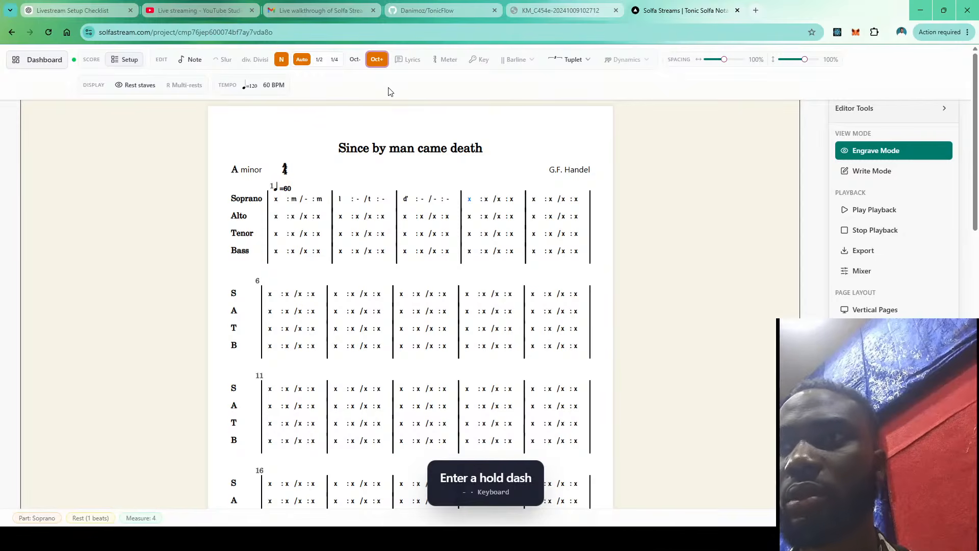
Enter de' - de' from the second soprano beat of measure 4, and r' - re' - in measure 5
left_click(486, 200)
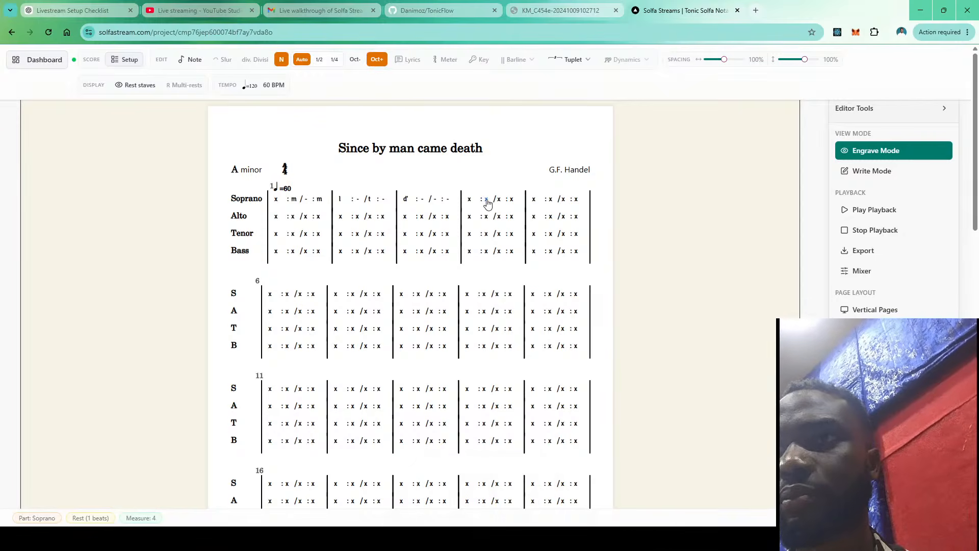
type("de")
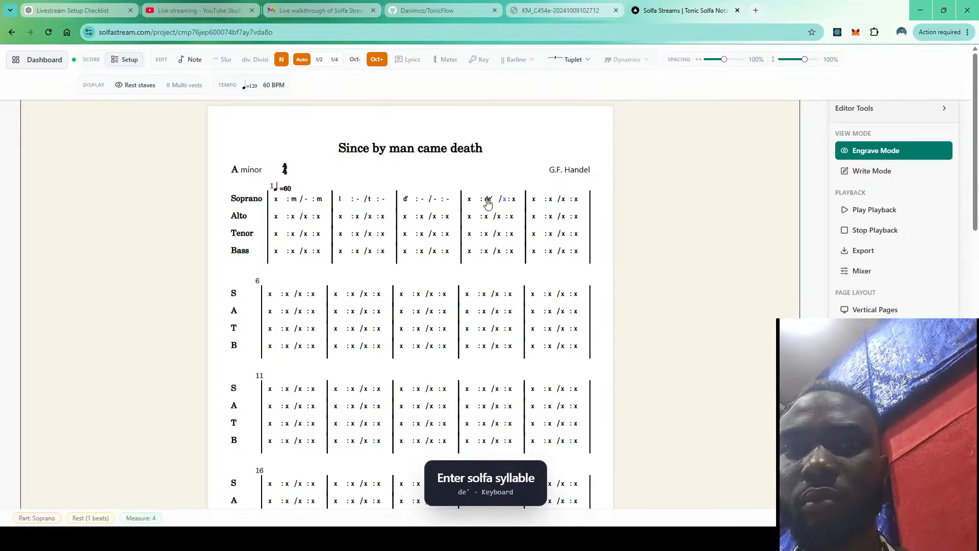
key("minus")
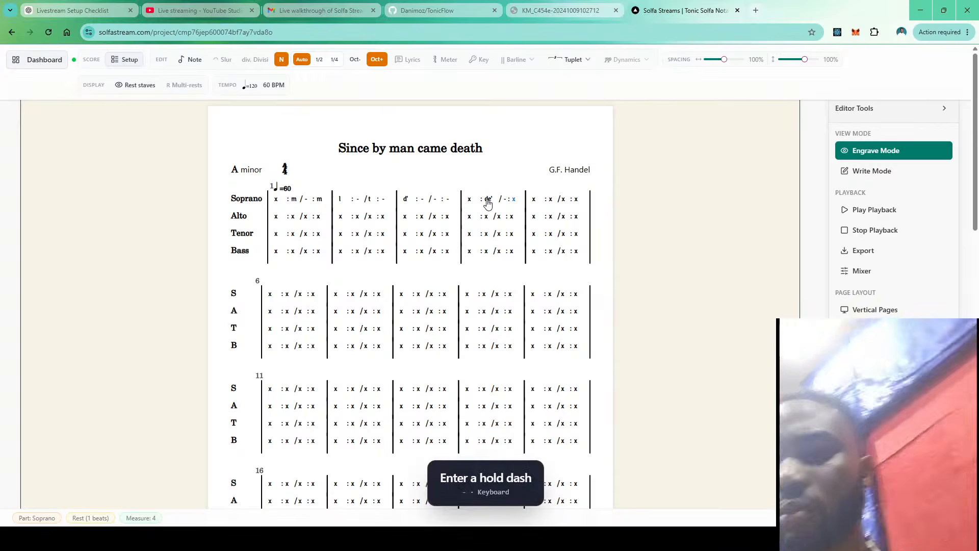
type("de' | r")
key("minus")
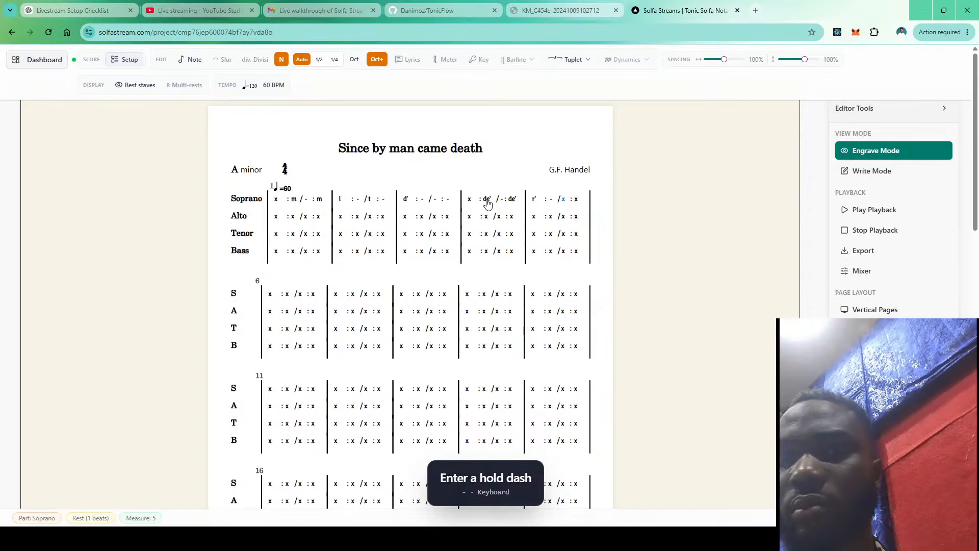
type("re")
key("minus")
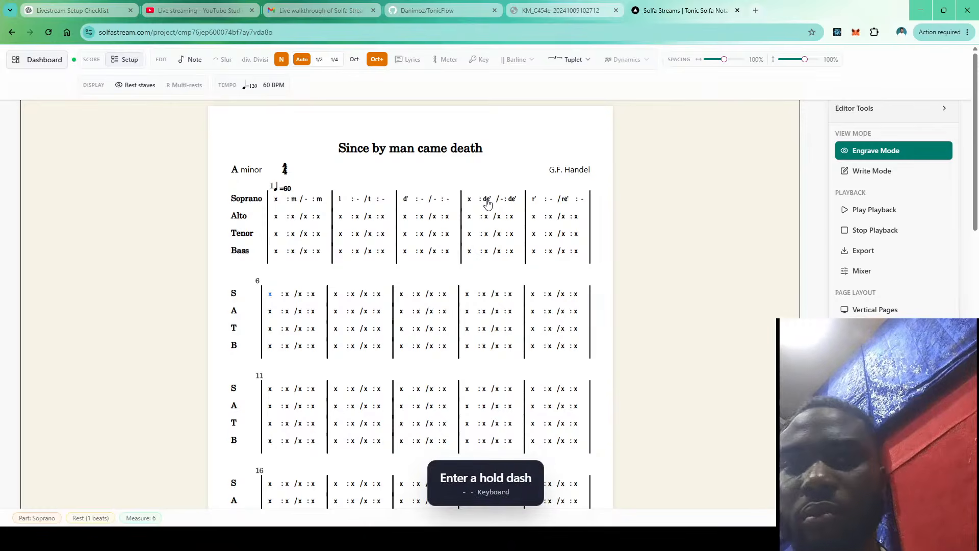
Enter m' in soprano measure 6 and hold it for the whole measure
type("m")
key("minus")
key("minus")
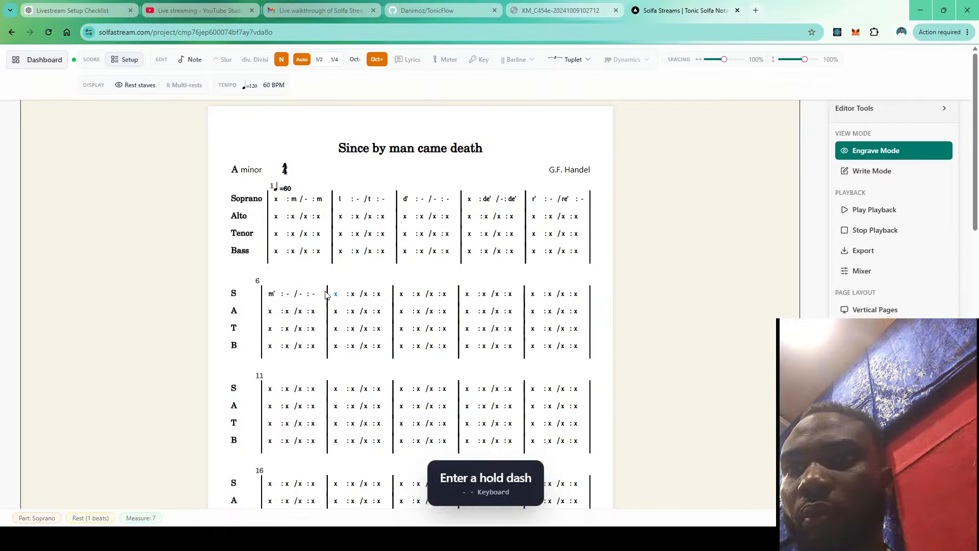
Add a double barline after measure 6
mouse_move(309, 280)
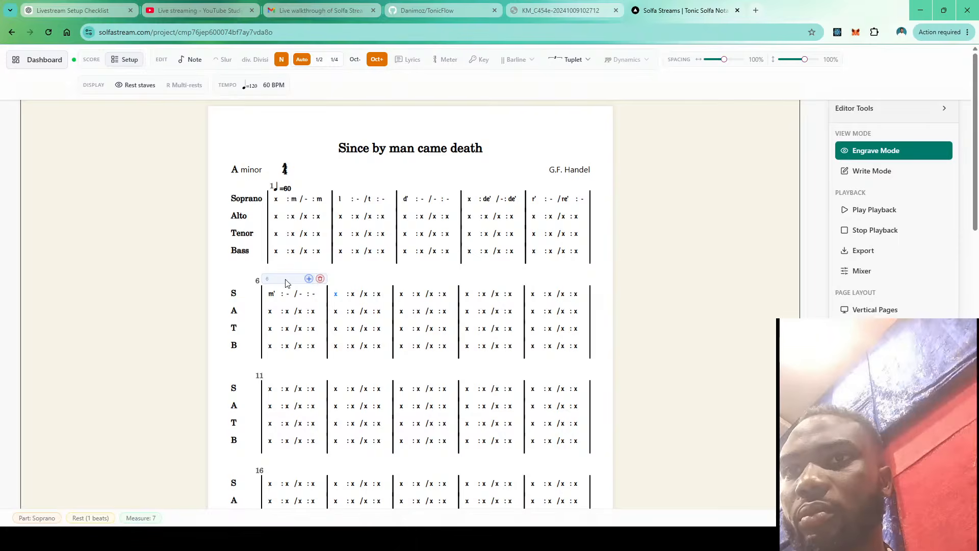
left_click(287, 283)
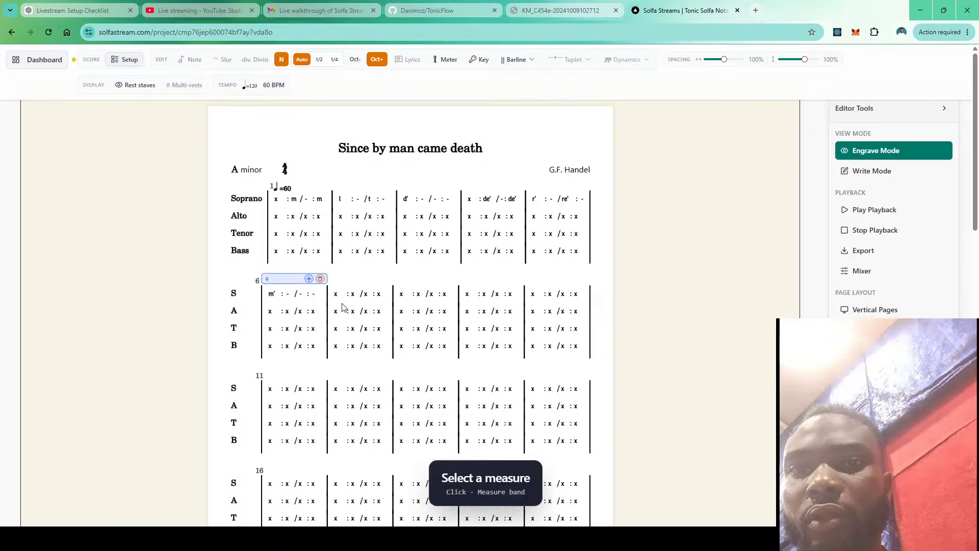
left_click(290, 281)
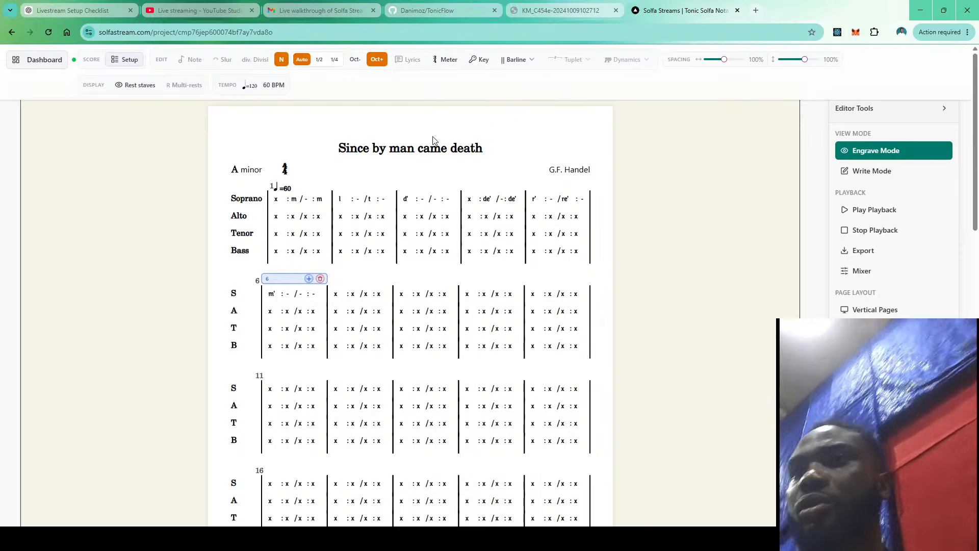
left_click(532, 59)
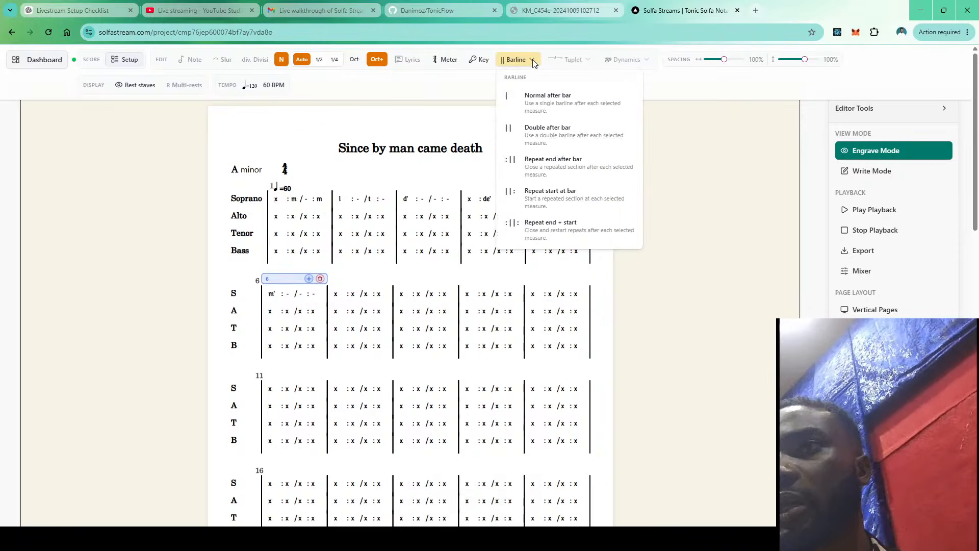
left_click(549, 132)
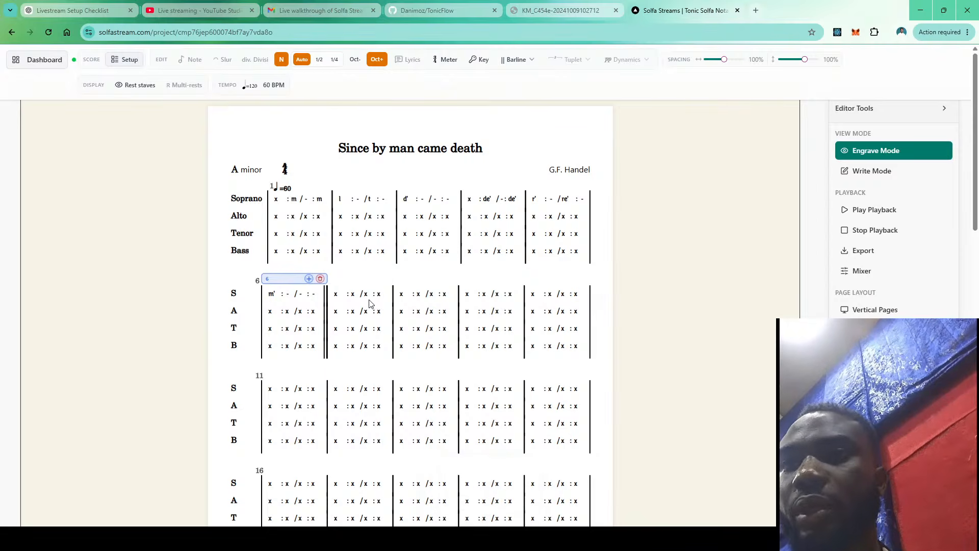
Turn off upper-octave entry and enter the alto notes d - d from beat 2 of measure 1 and r - f - in measure 2
left_click(294, 219)
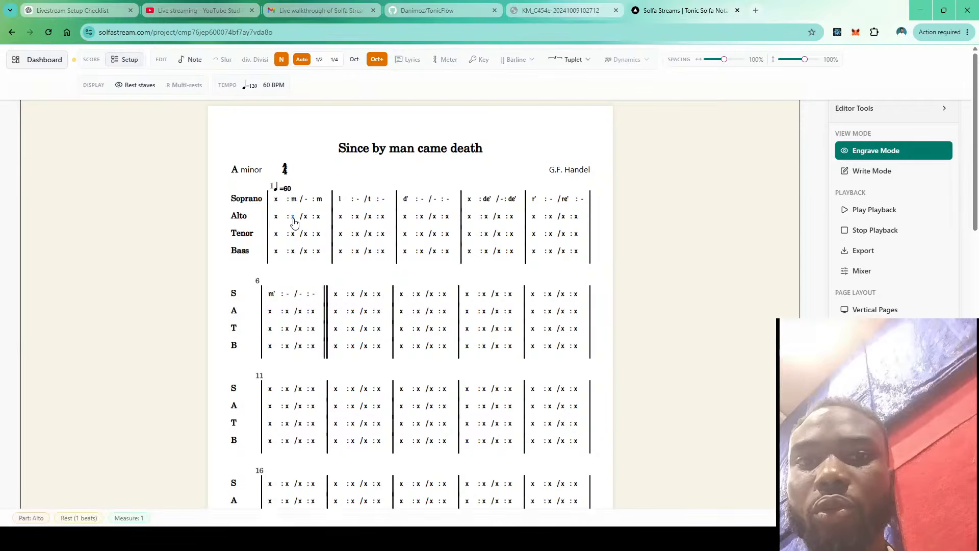
left_click(376, 60)
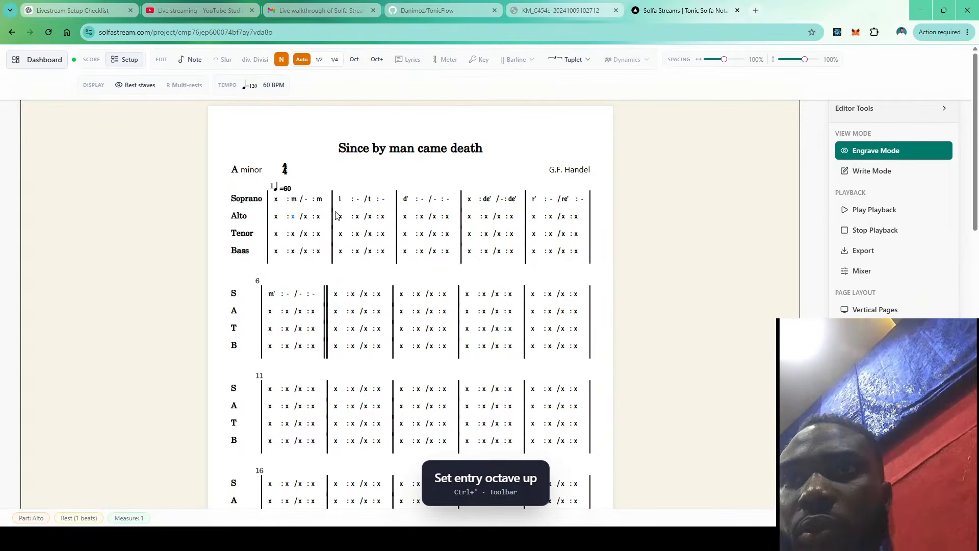
key("d")
key("minus")
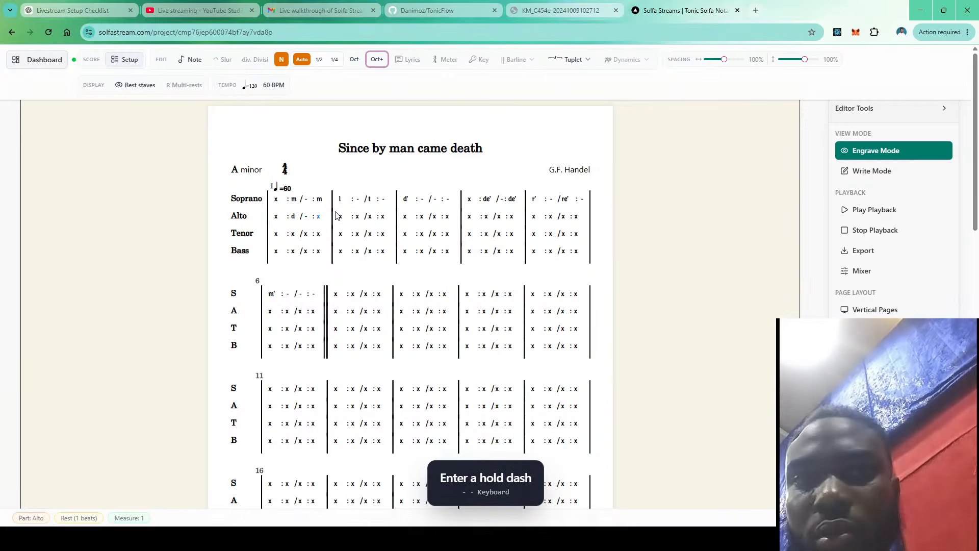
key("d")
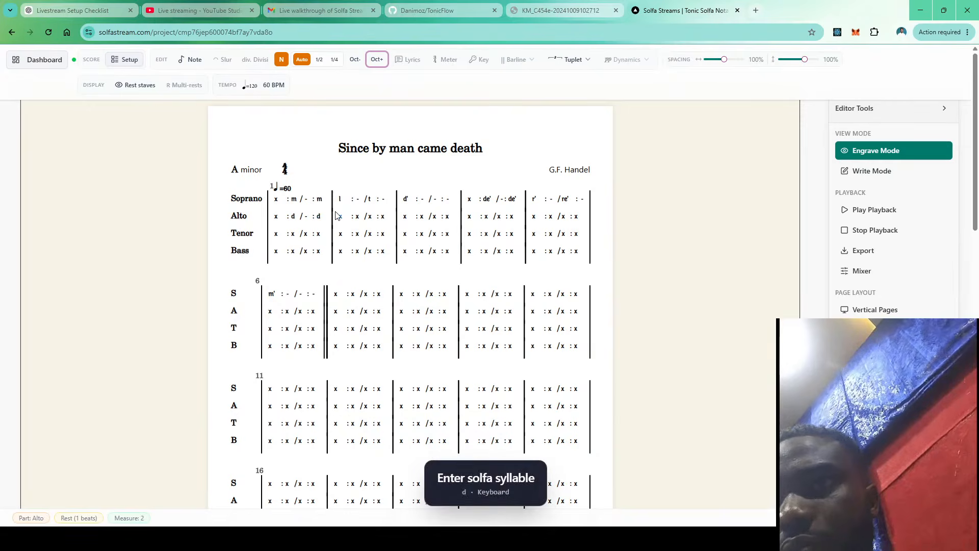
key("r")
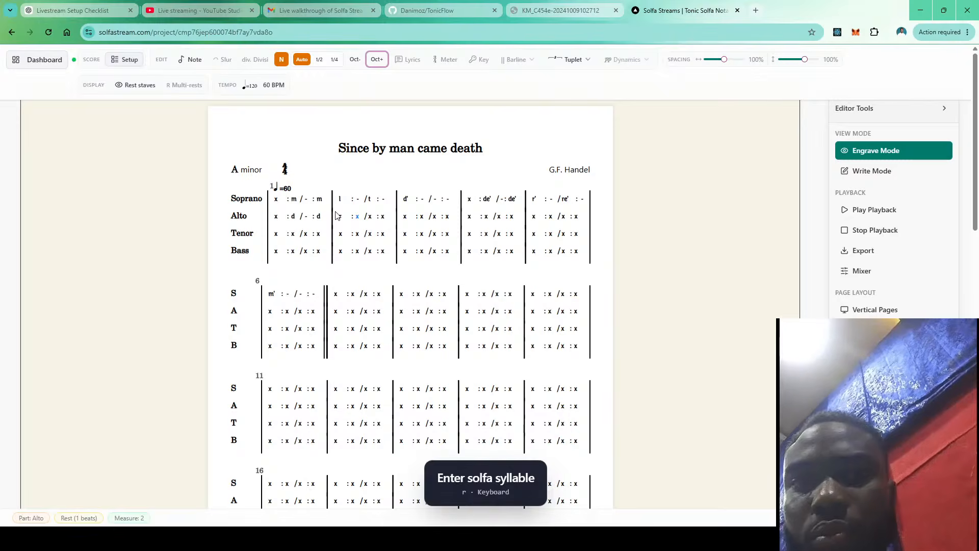
key("minus")
key("f")
key("minus")
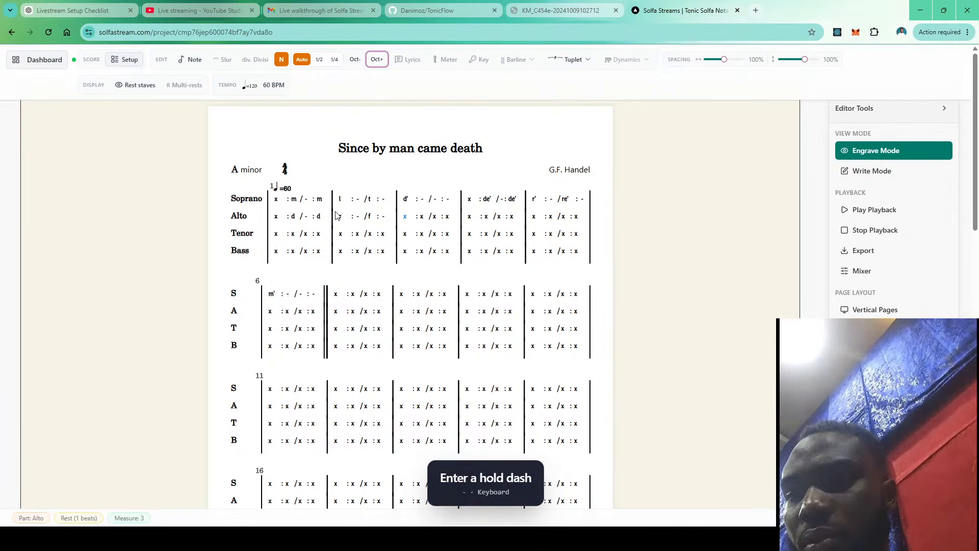
Enter the alto notes: m held through measure 3, m - m from beat 2 of measure 4, and r - l - in measure 5
key("m")
key("minus")
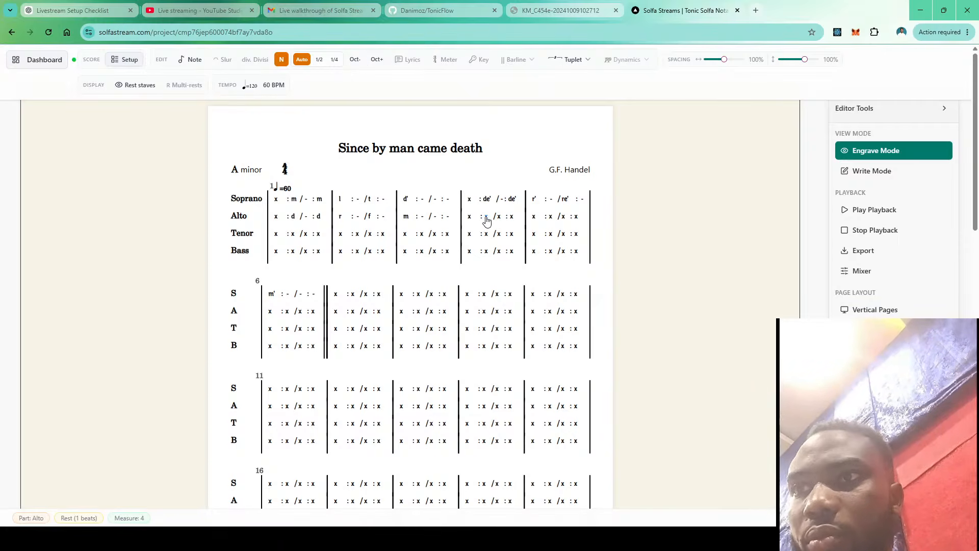
key("m")
key("minus")
key("m")
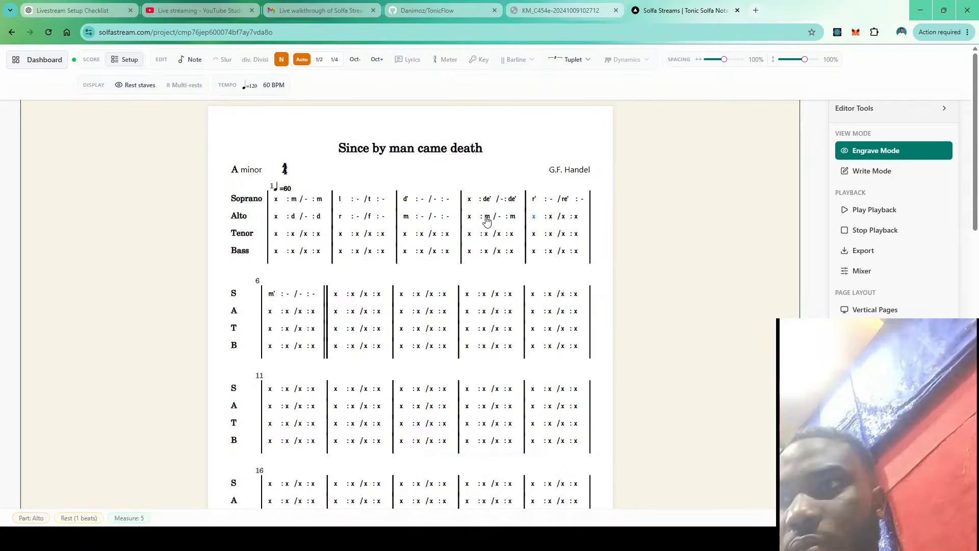
key("r")
key("minus")
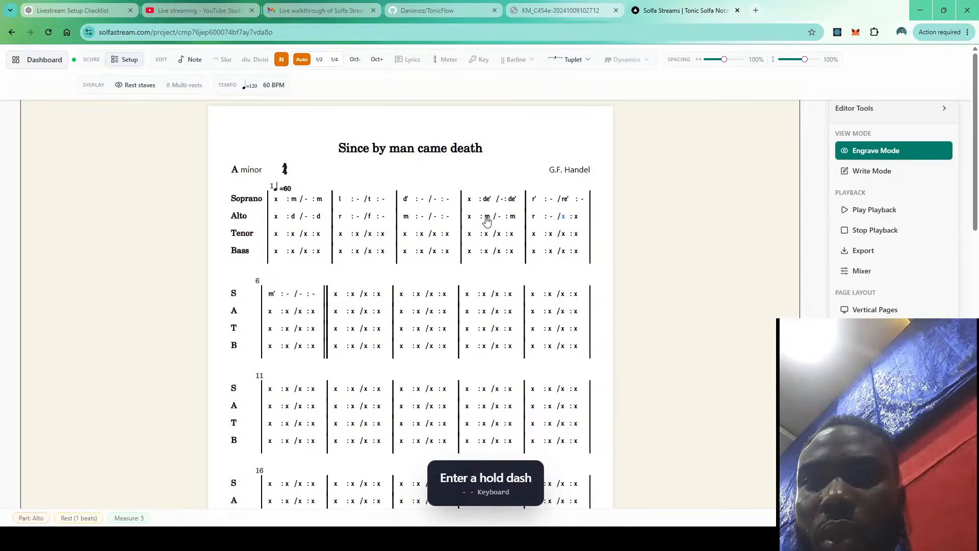
key("l")
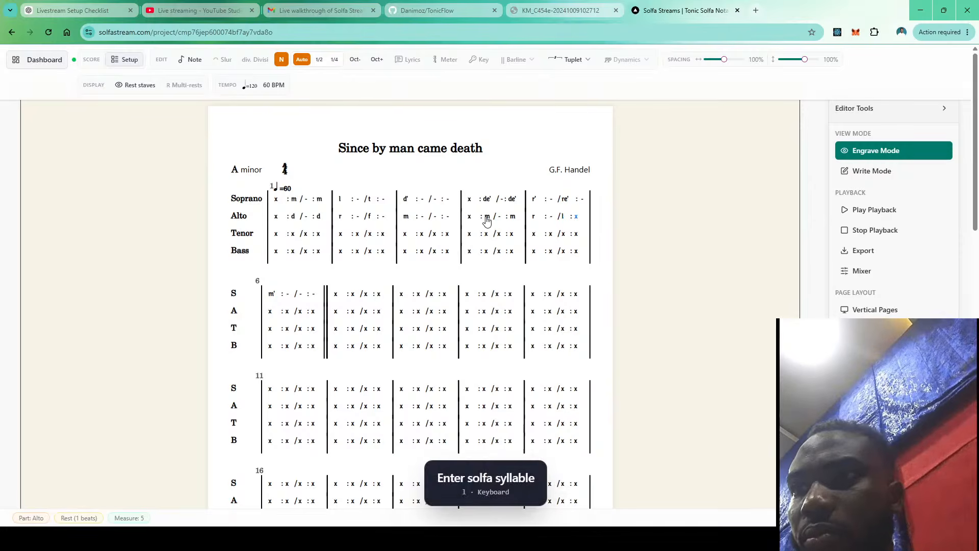
key("minus")
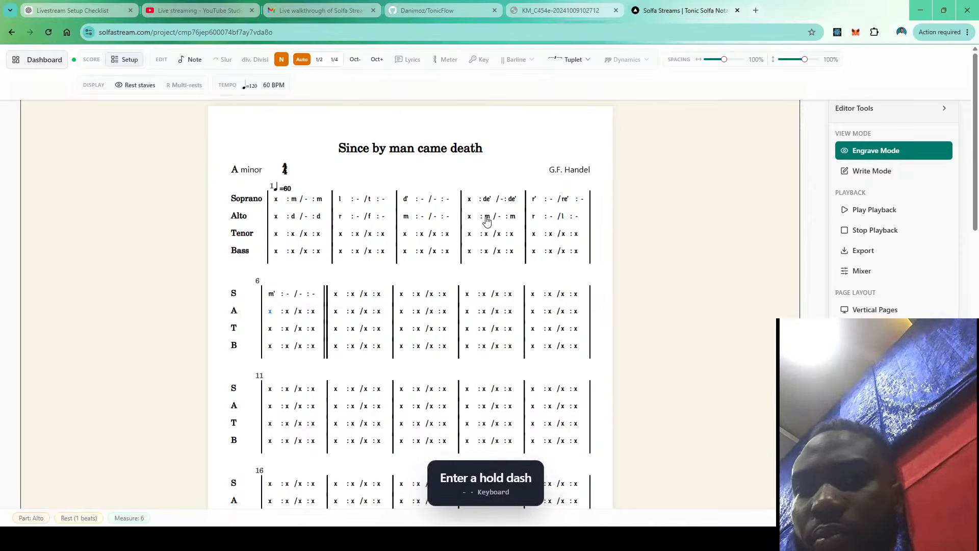
Enter the alto notes l - se fe in measure 6 and se held through measure 7
key("l")
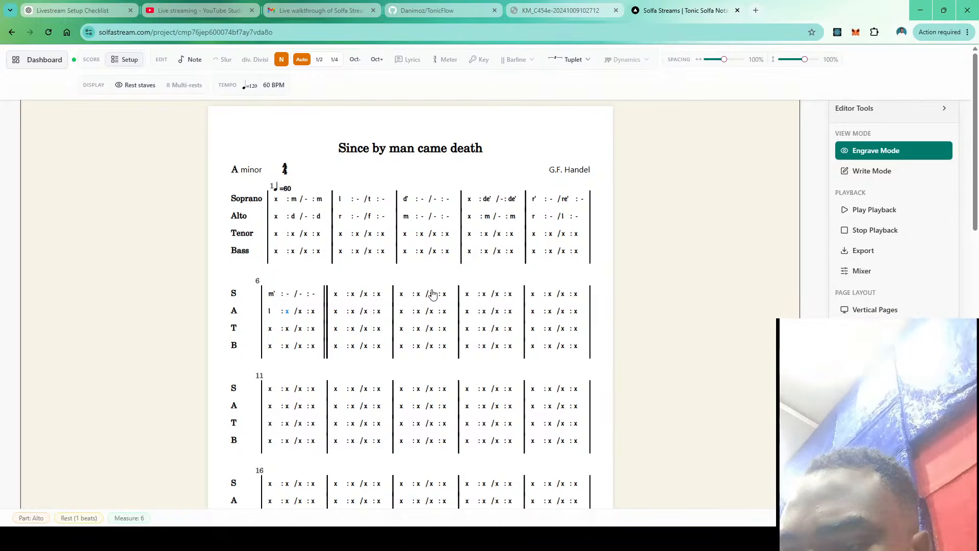
key("minus")
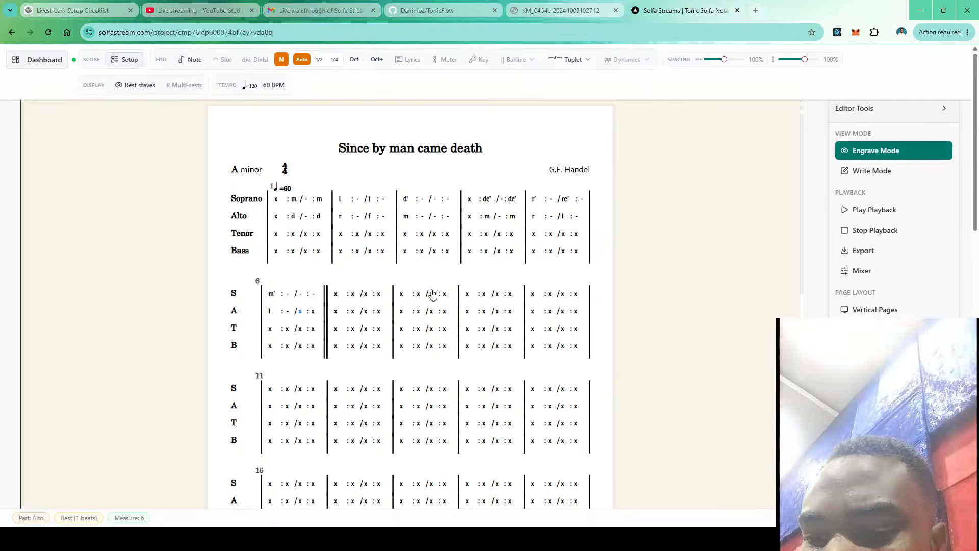
type("sefese")
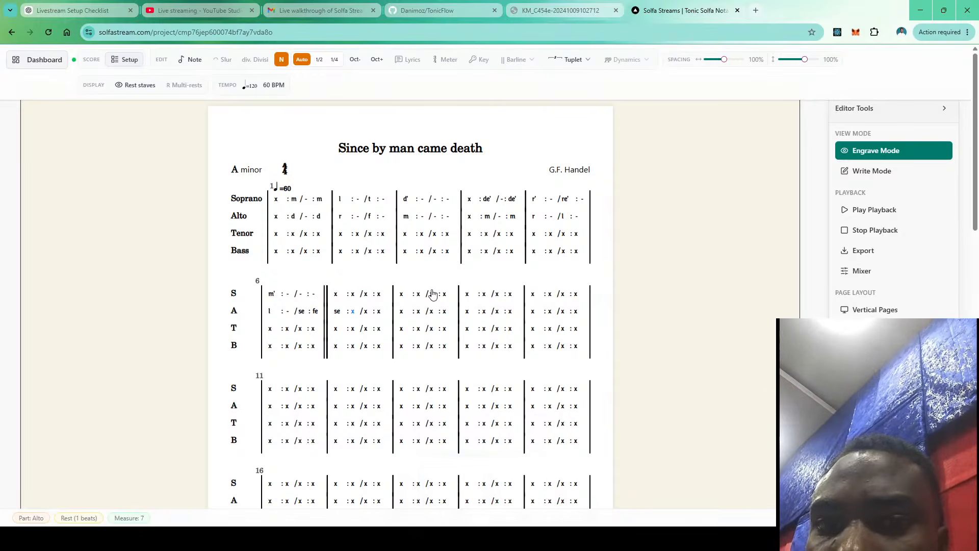
type("-")
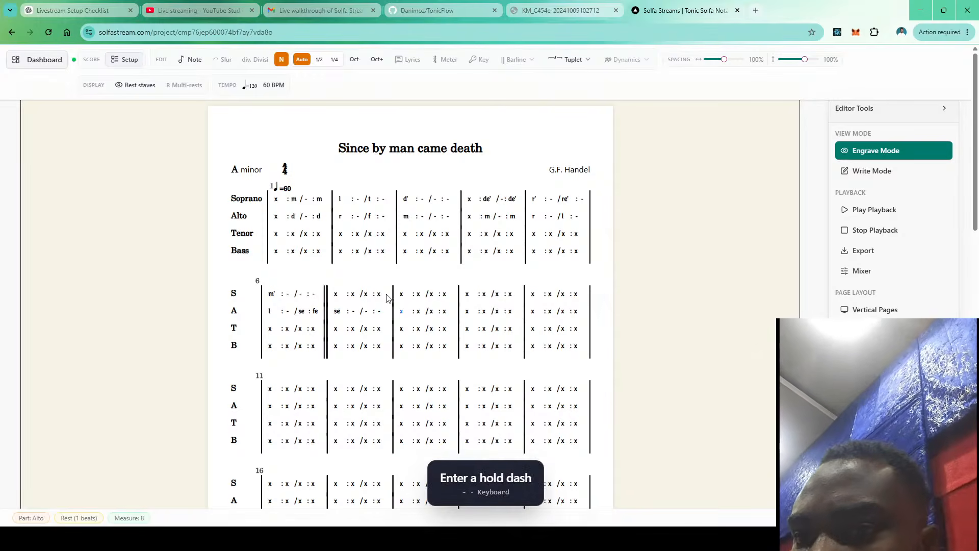
Change the barline after measure 6 back to a normal single barline
left_click(324, 302)
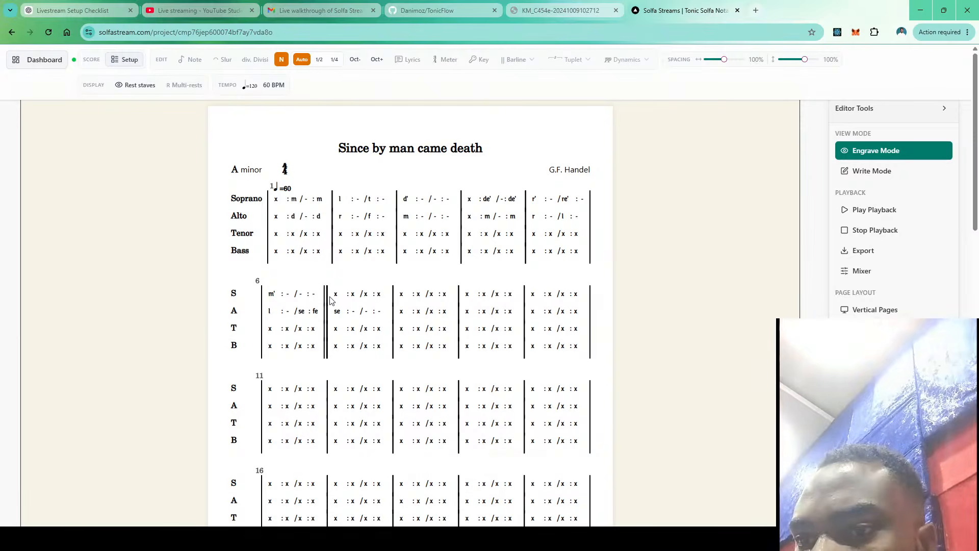
left_click(306, 284)
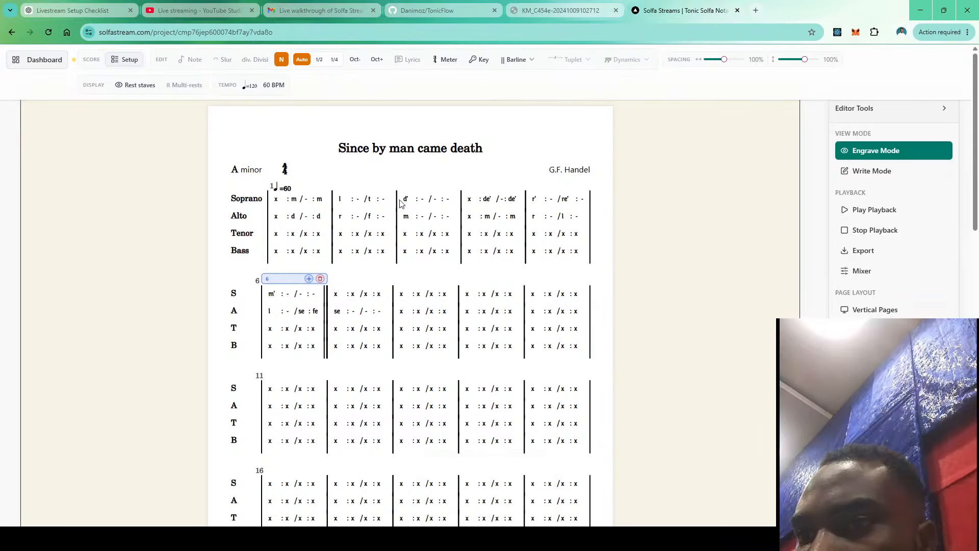
left_click(526, 57)
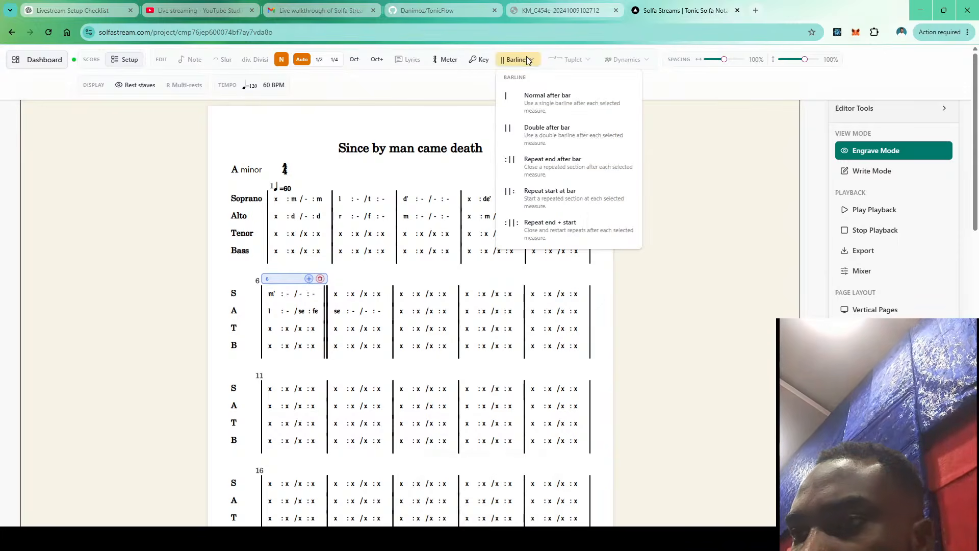
left_click(541, 101)
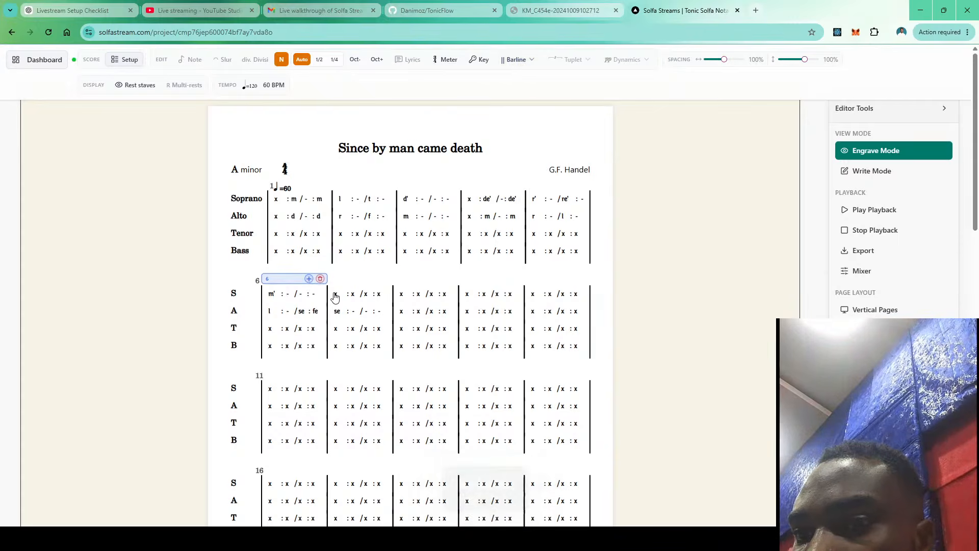
Fill soprano measure 7 with hold dashes and add a double barline after that measure
left_click(335, 294)
key("minus")
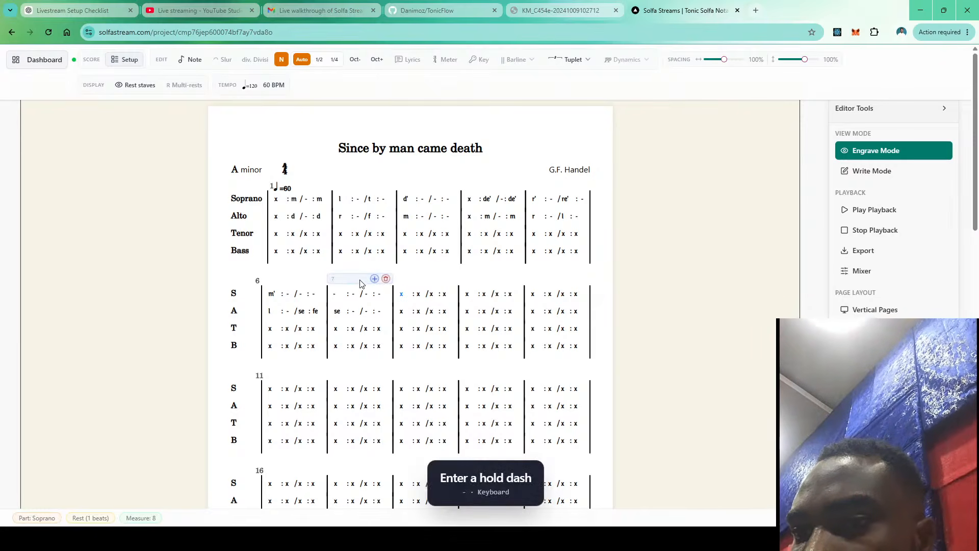
left_click(358, 279)
left_click(524, 63)
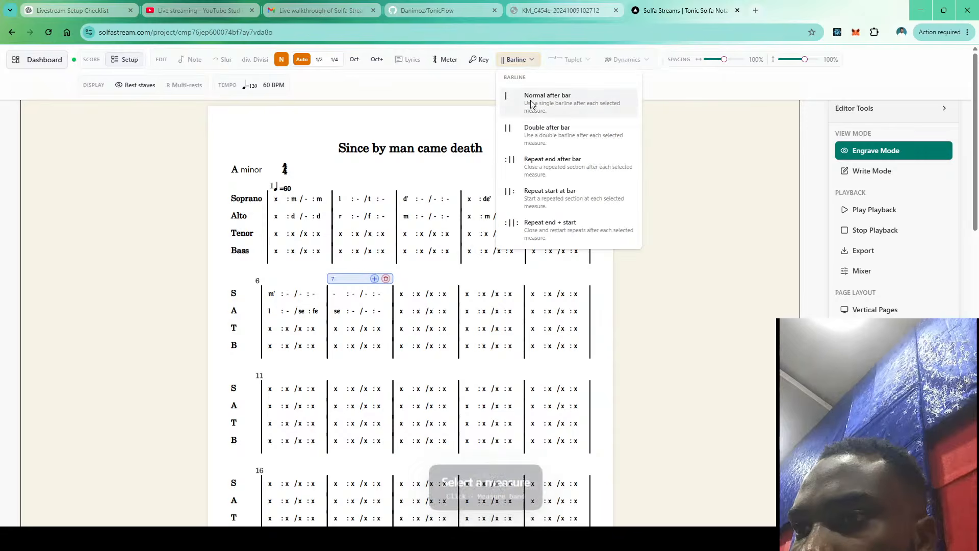
left_click(525, 127)
Check the vocal score PDF and enter the tenor notes l - l from beat 2 of measure 1 and l - at the start of measure 2
left_click(561, 11)
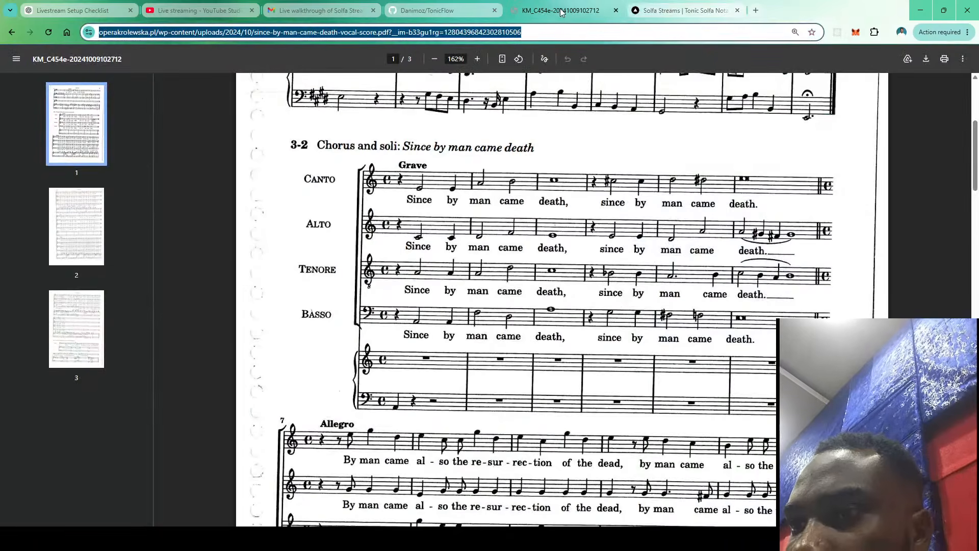
scroll(641, 312, "down", 1)
scroll(642, 312, "down", 1)
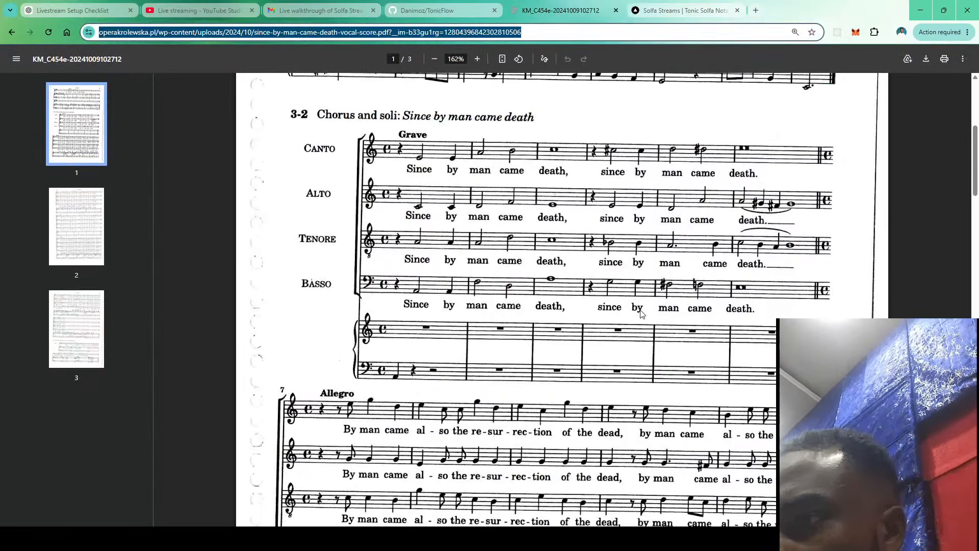
left_click(675, 9)
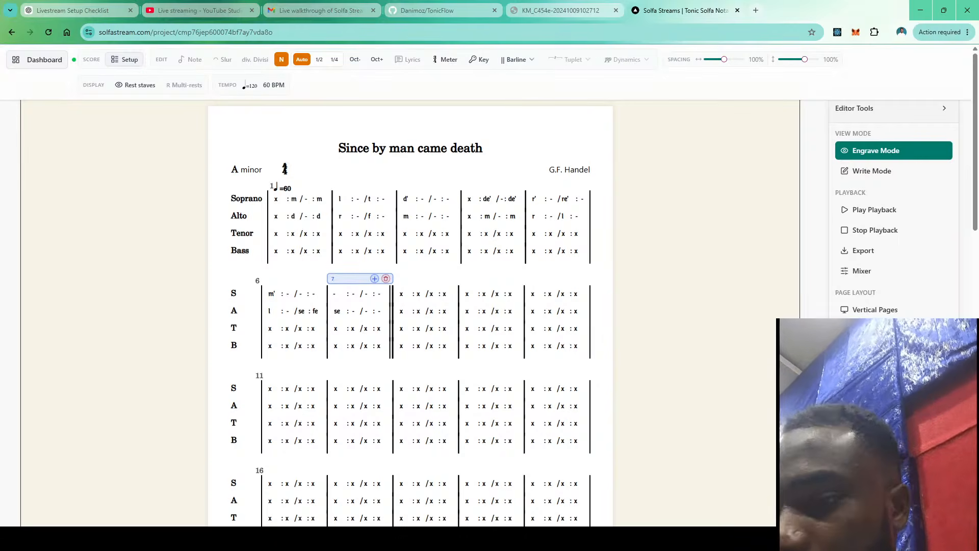
mouse_move(566, 282)
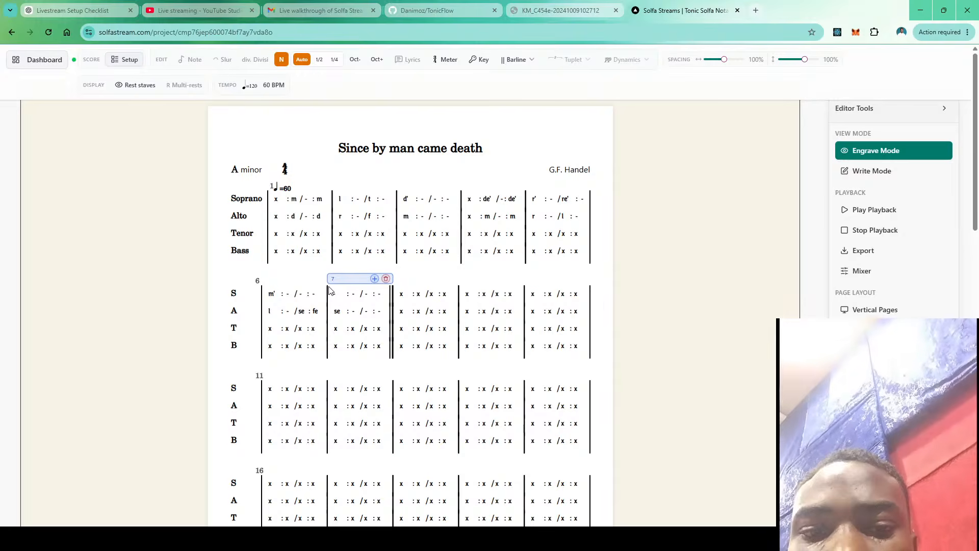
left_click(293, 234)
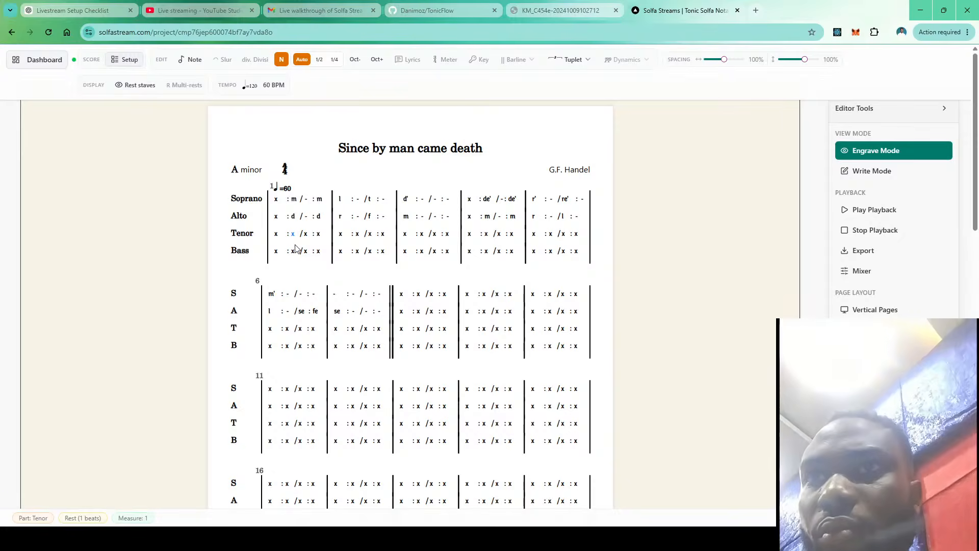
type("l")
type("-")
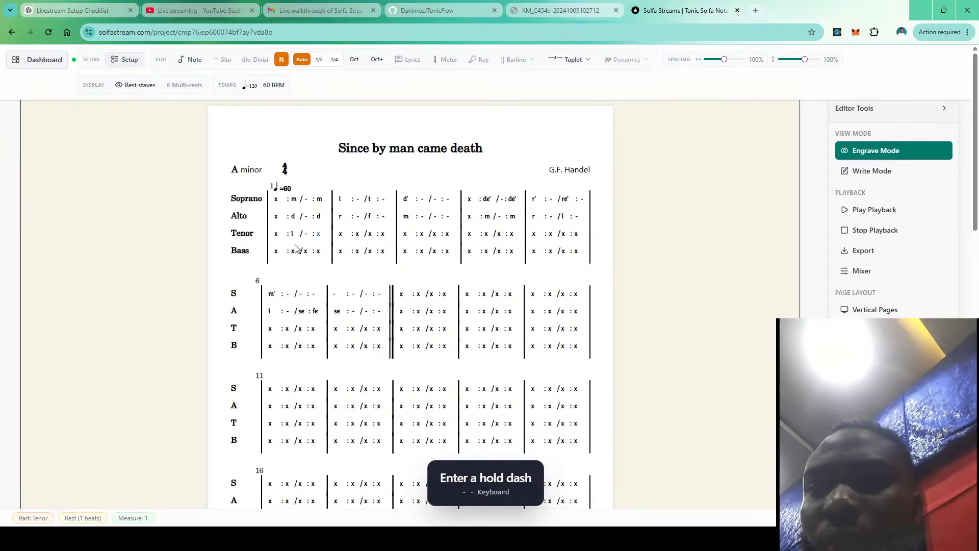
type("ll-")
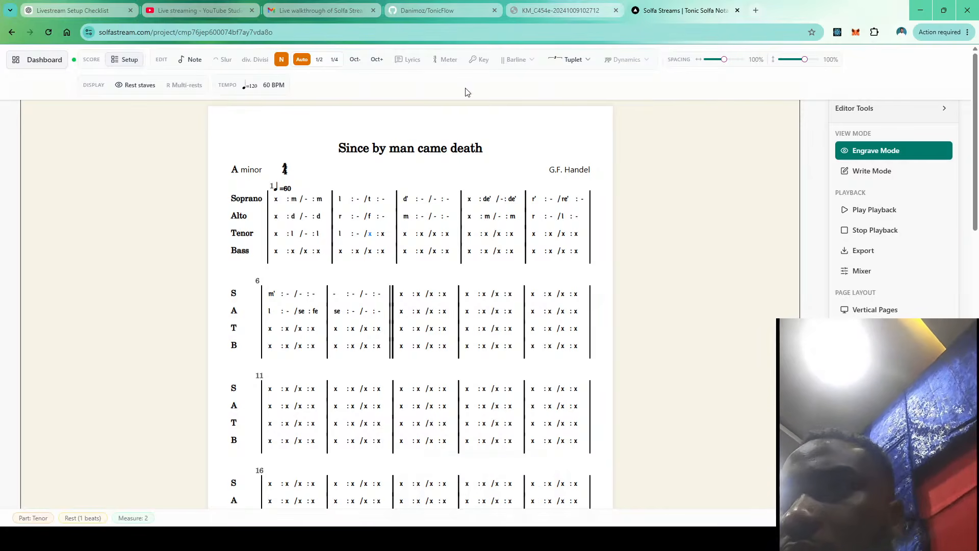
Using upper-octave entry, enter tenor r' - from beat 3 of measure 2 and d' held through measure 3
left_click(375, 59)
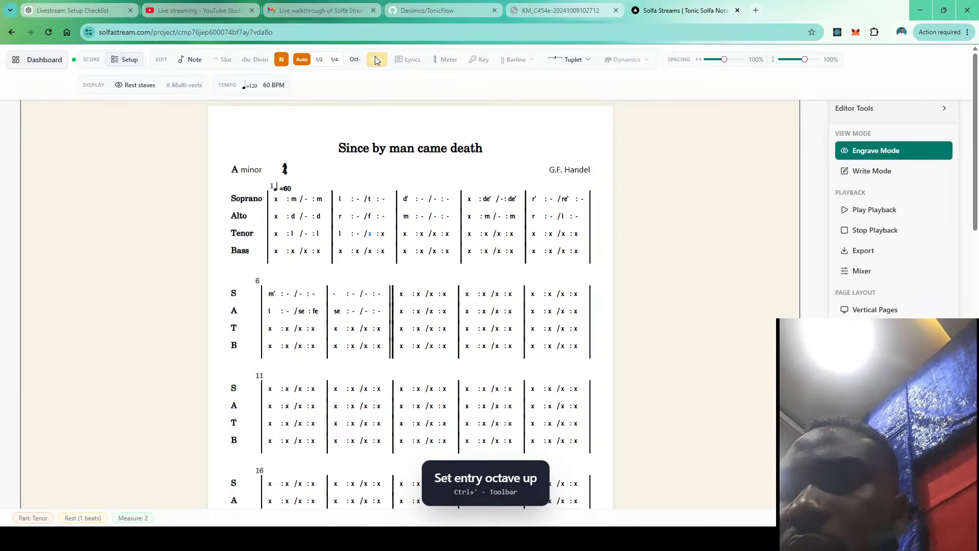
type("r-d-")
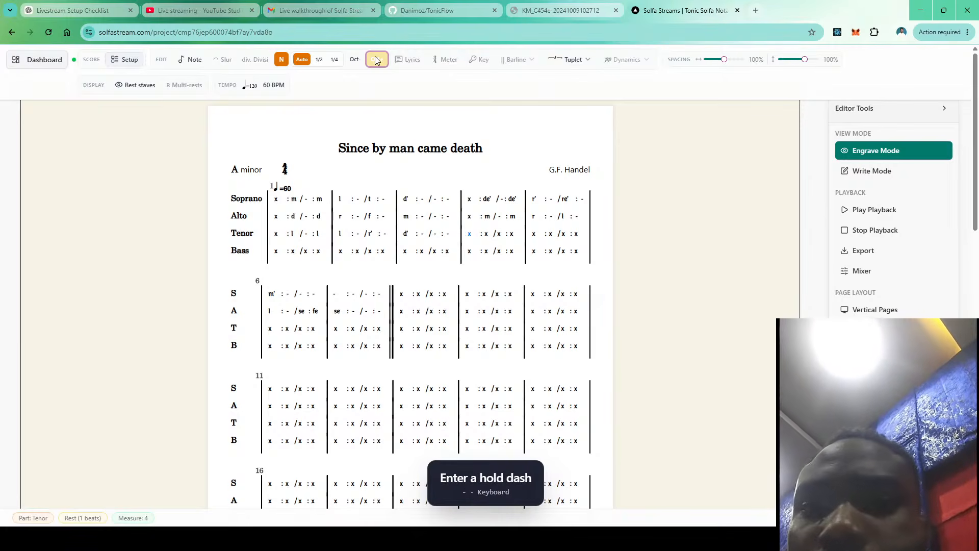
left_click(375, 60)
Turn off upper-octave entry and enter the tenor notes ta - ta from beat 2 of measure 4 and l - - t in measure 5
left_click(487, 235)
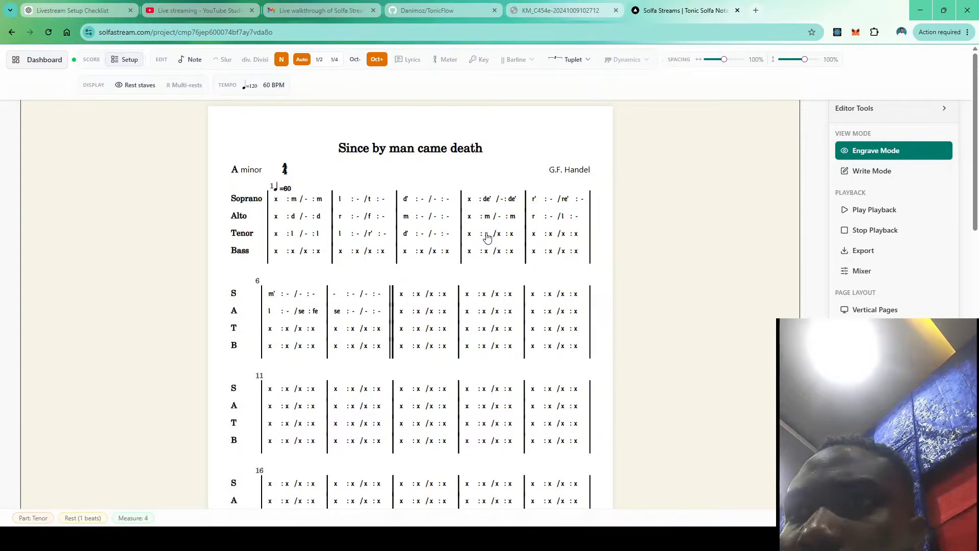
left_click(380, 60)
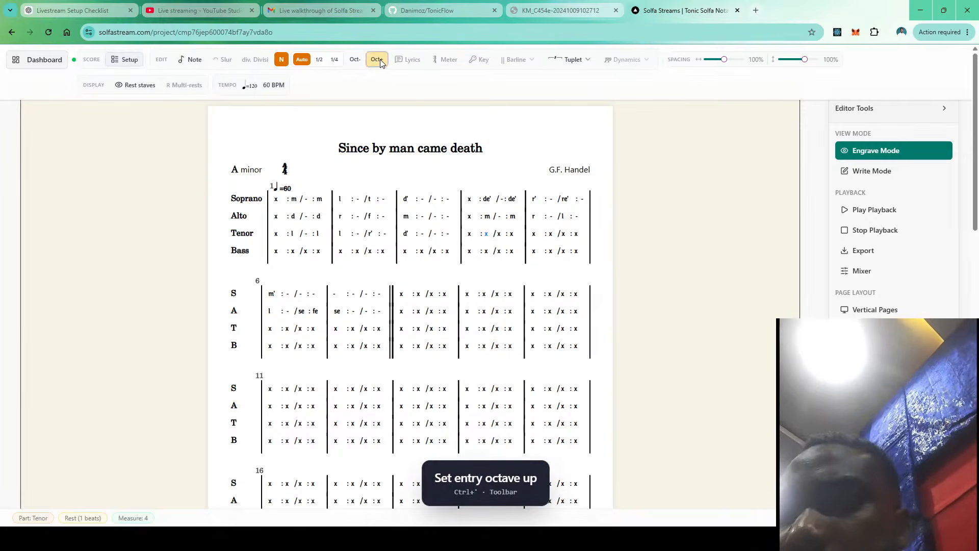
type("ta")
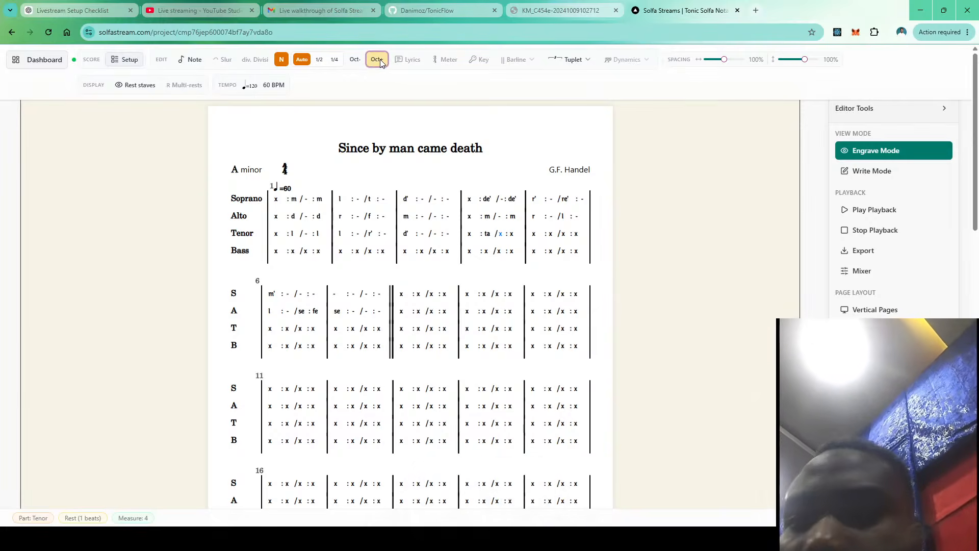
type("-")
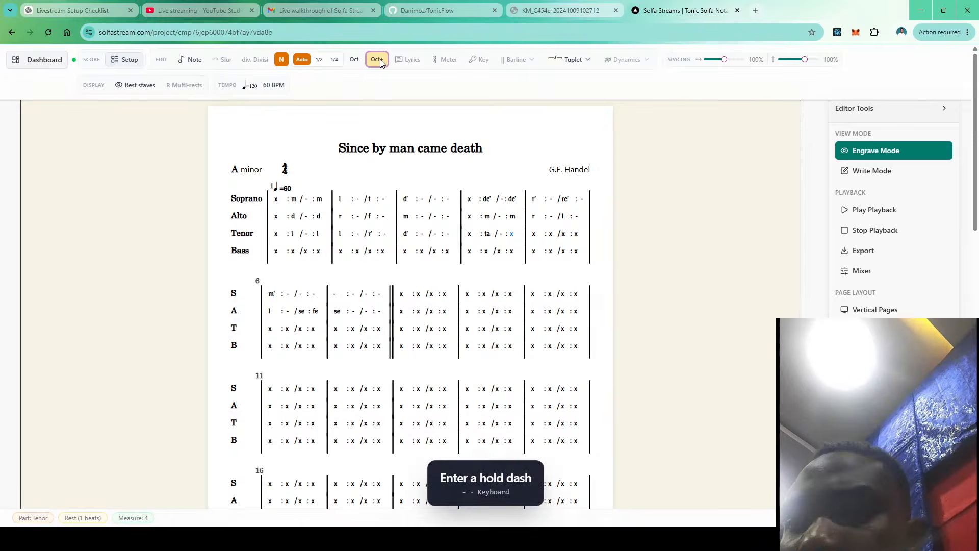
type("ta")
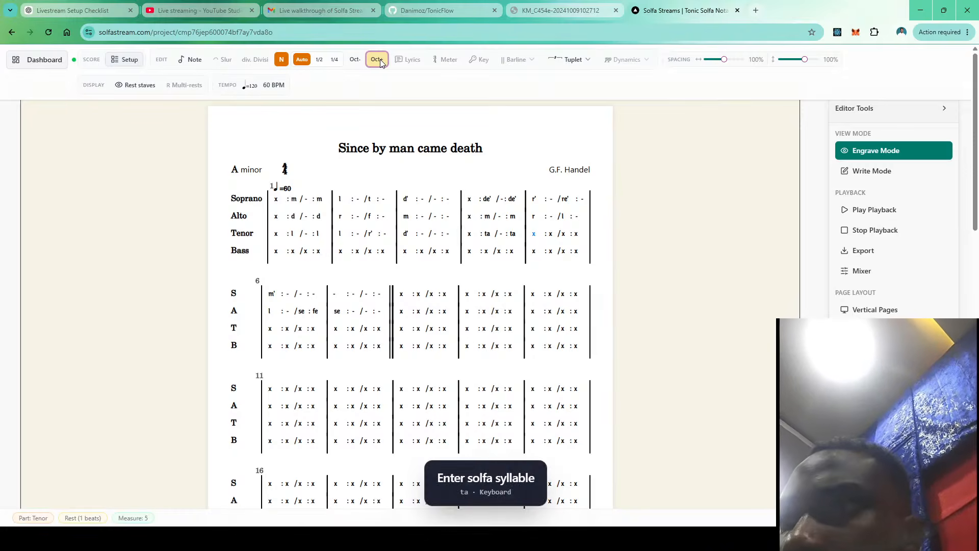
type("l")
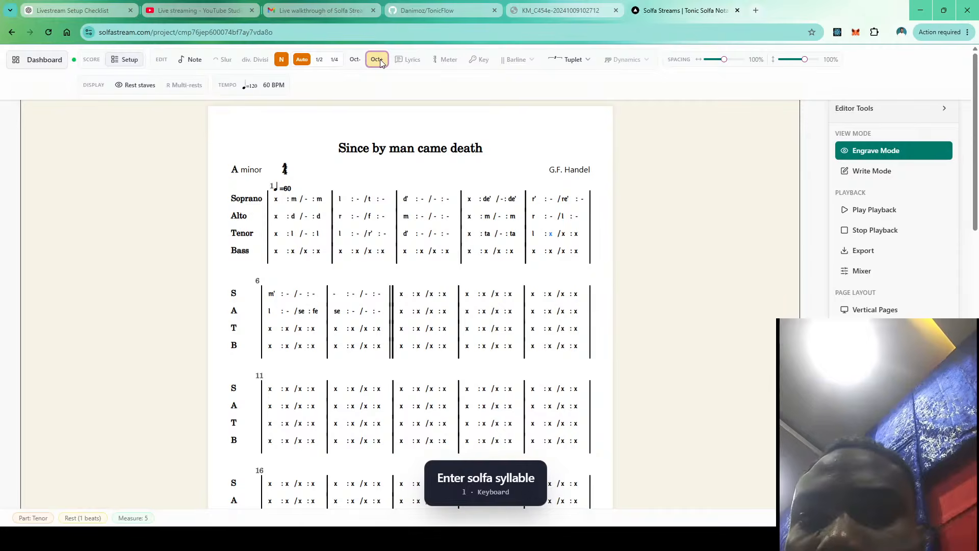
type("-")
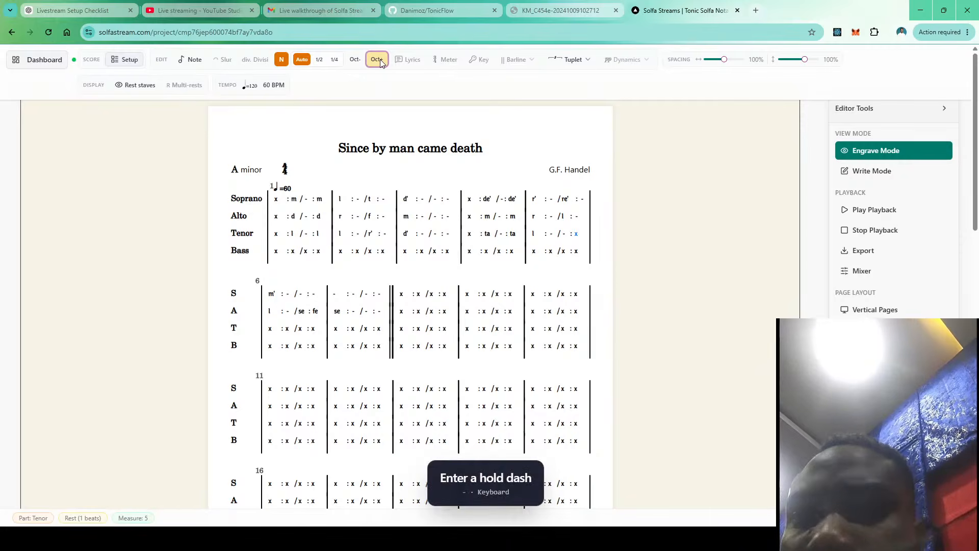
type("t")
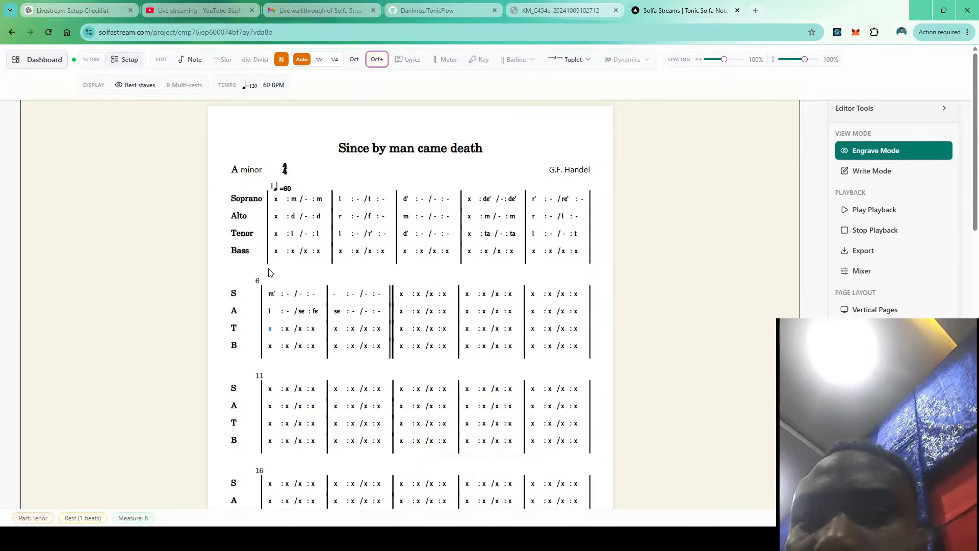
Enter the tenor notes d' - t l in measure 6, with only d' in the upper octave, and t held through measure 7
left_click(377, 60)
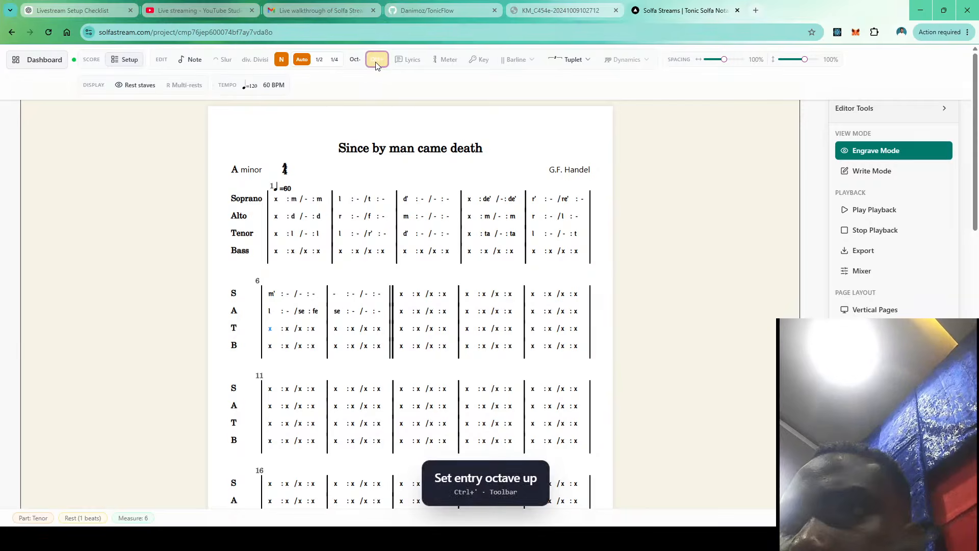
type("d-")
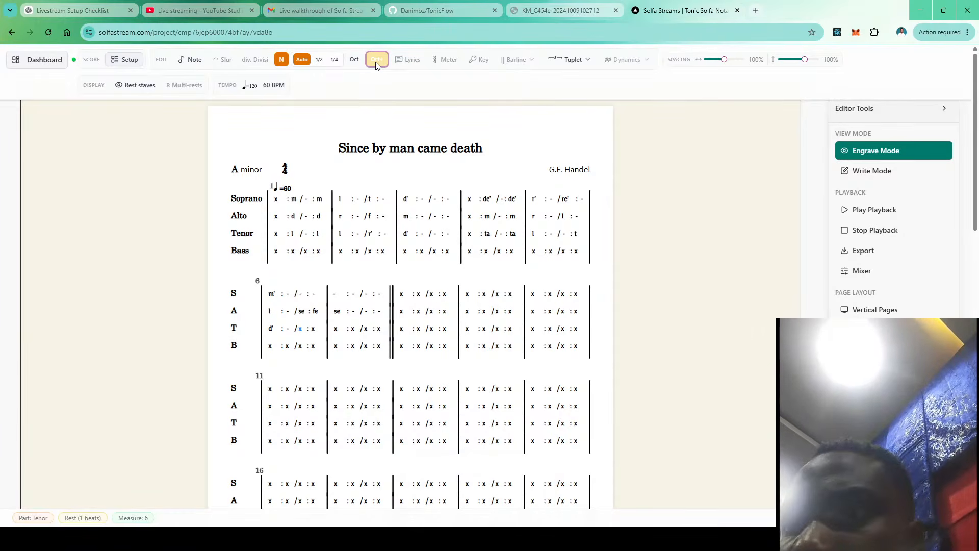
left_click(375, 62)
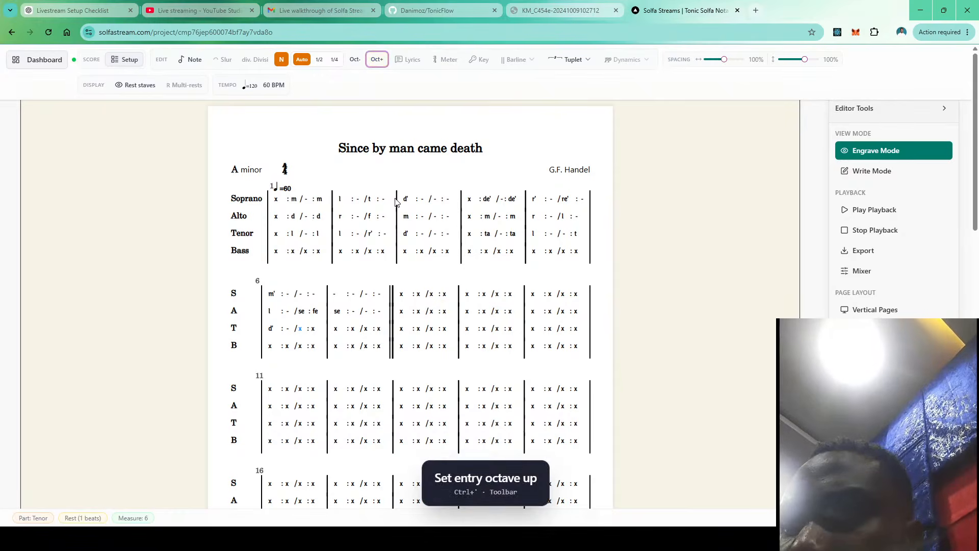
type("tl")
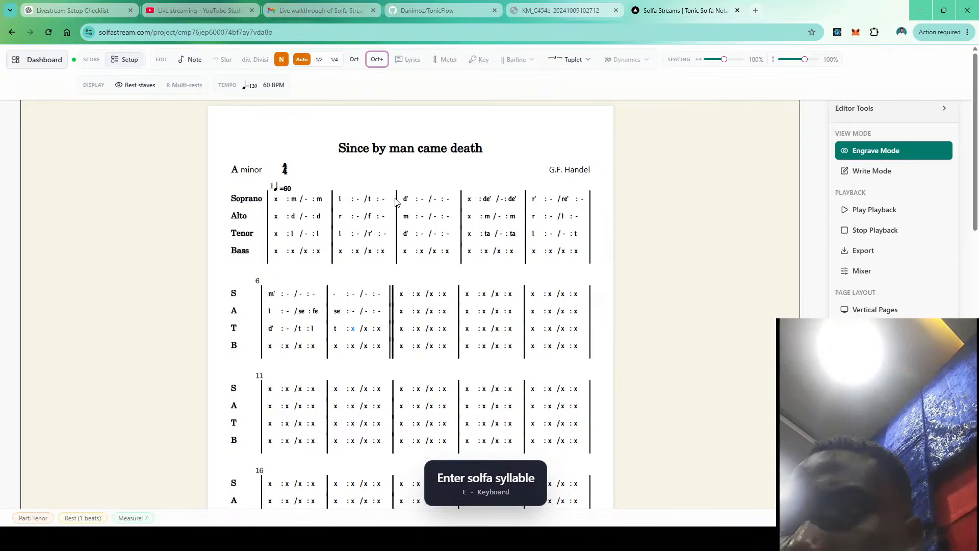
key("minus")
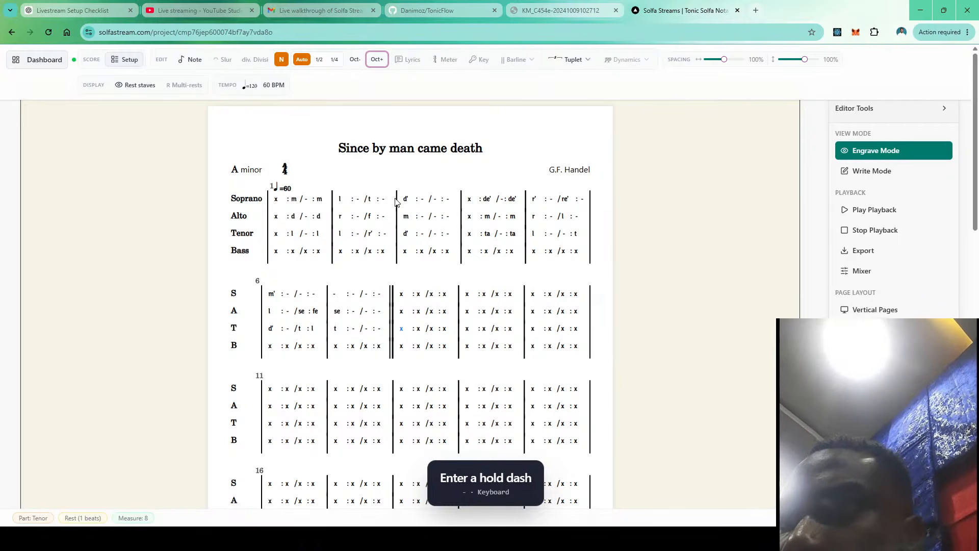
key("minus")
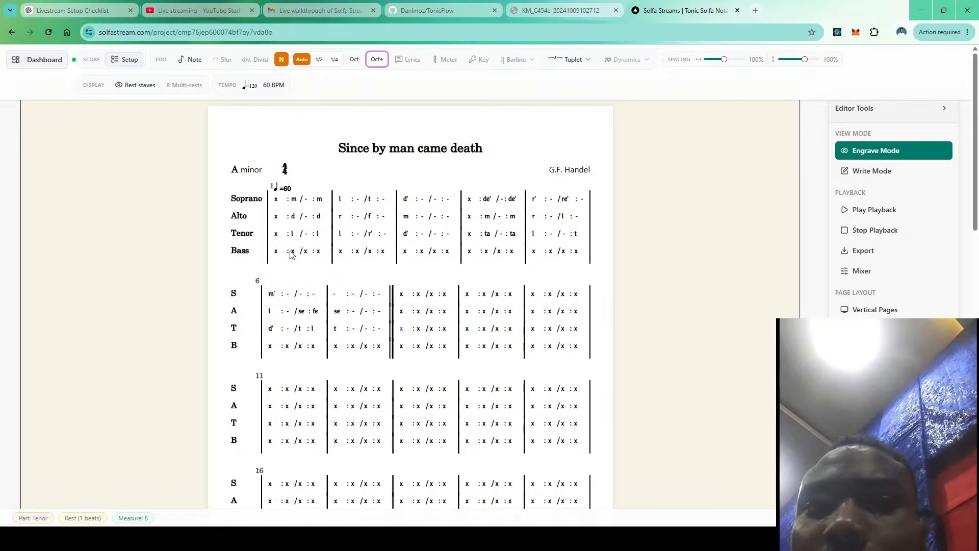
key("Escape")
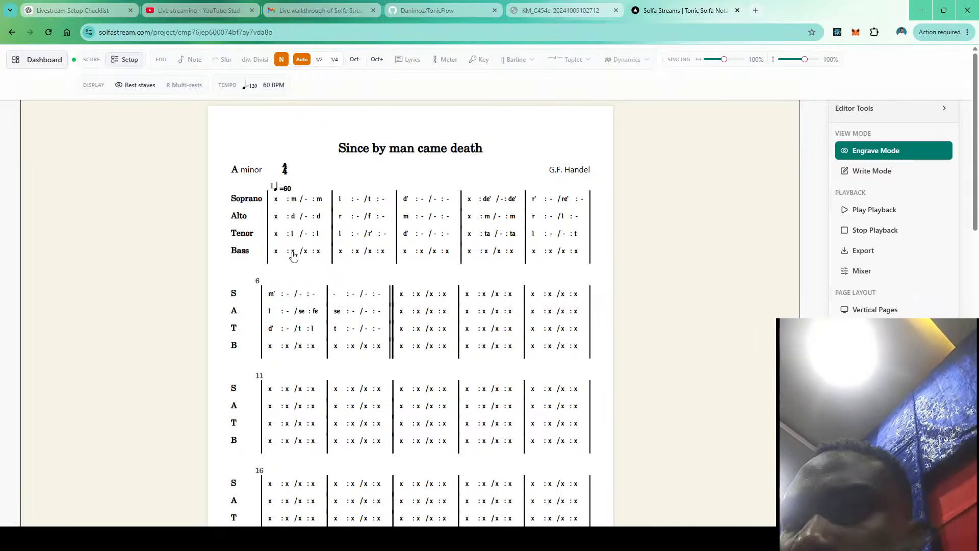
Using lower-octave entry, enter the bass notes l - l from beat 2 of measure 1
left_click(293, 253)
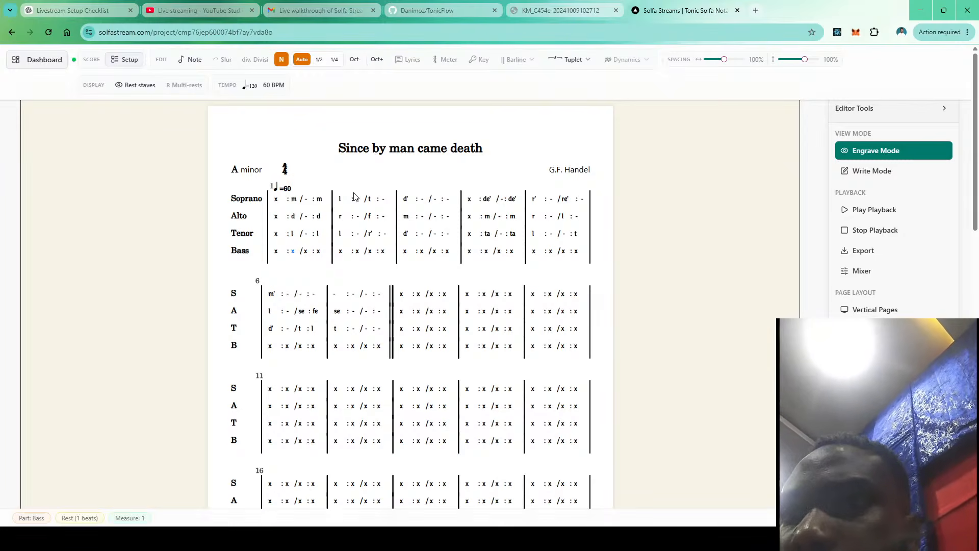
left_click(354, 62)
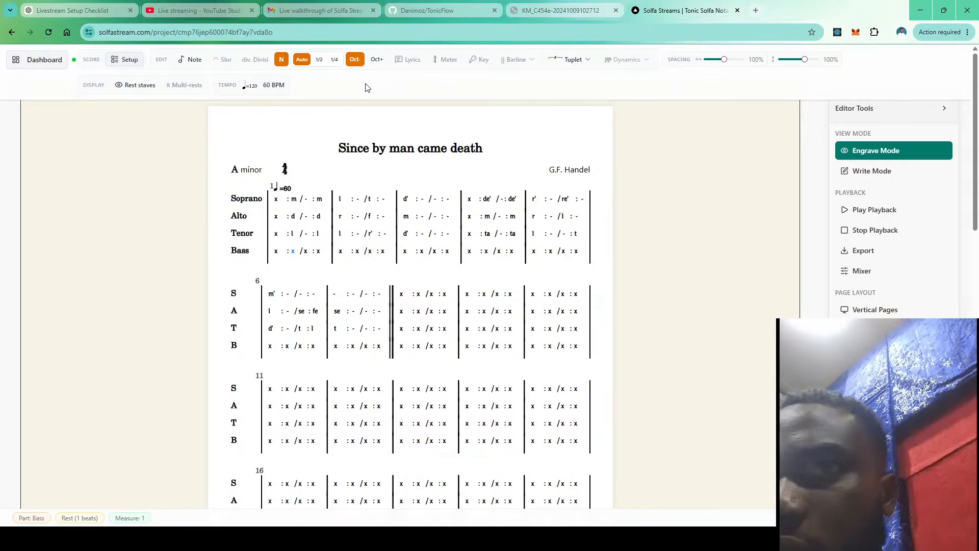
key("l")
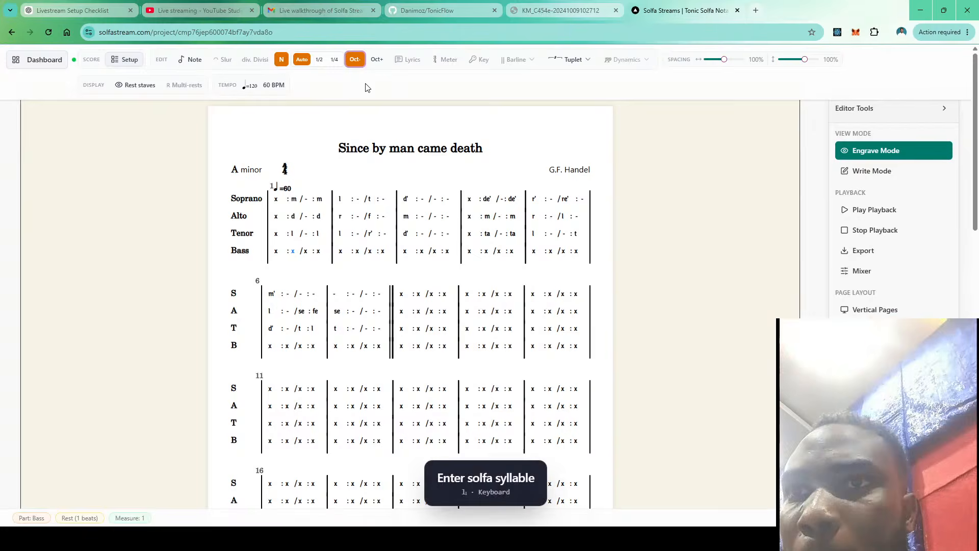
key("minus")
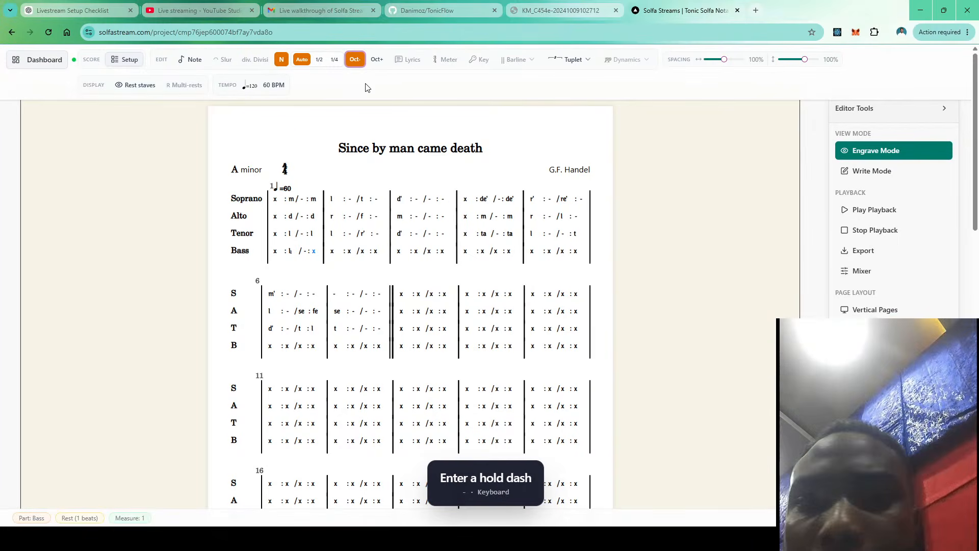
key("l")
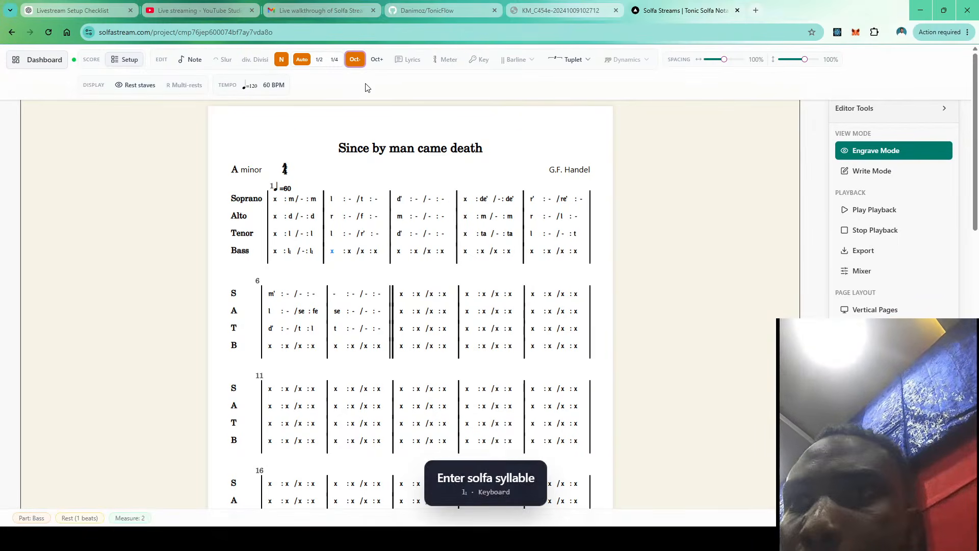
Turn off lower-octave entry and enter the bass notes f - r - in measure 2 and l held through measure 3
left_click(355, 60)
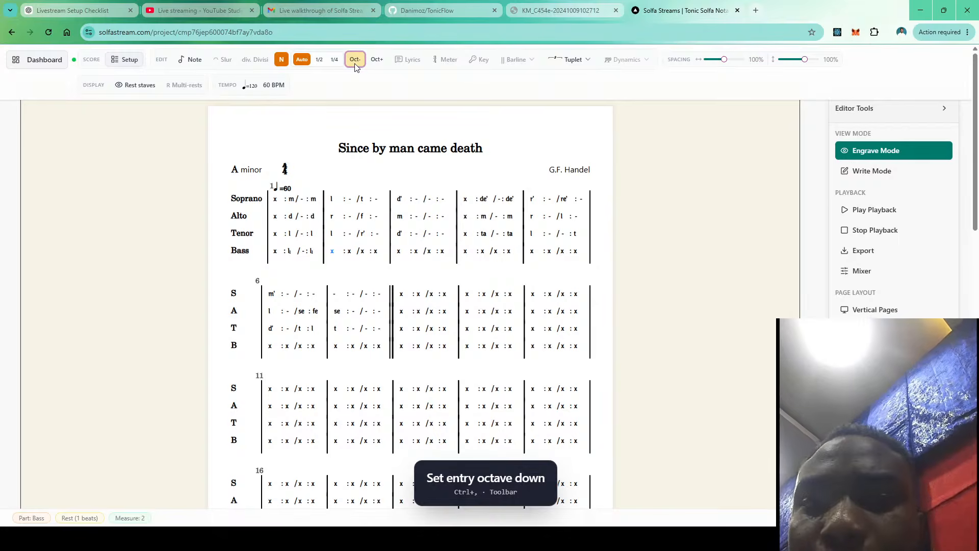
key("f")
key("minus")
key("r")
key("minus")
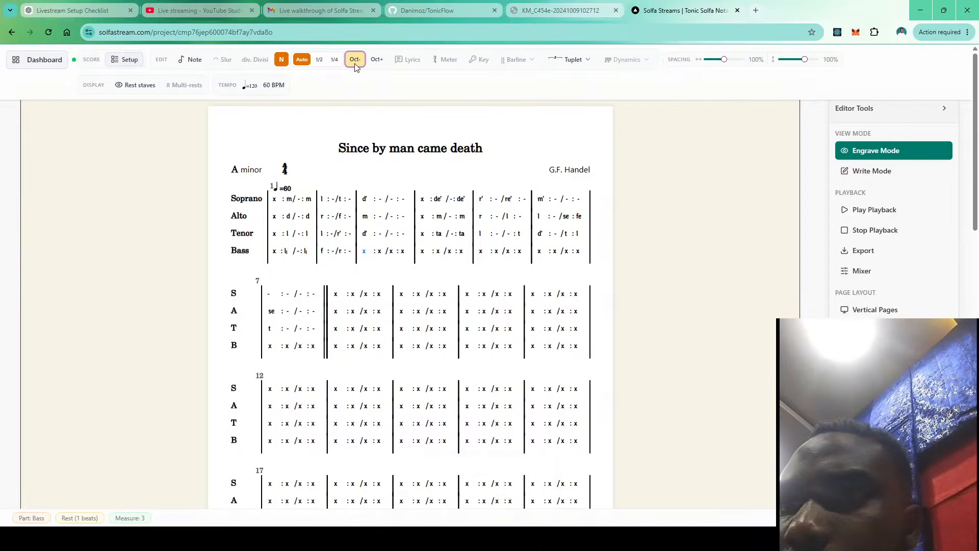
key("l")
key("minus")
key("minus")
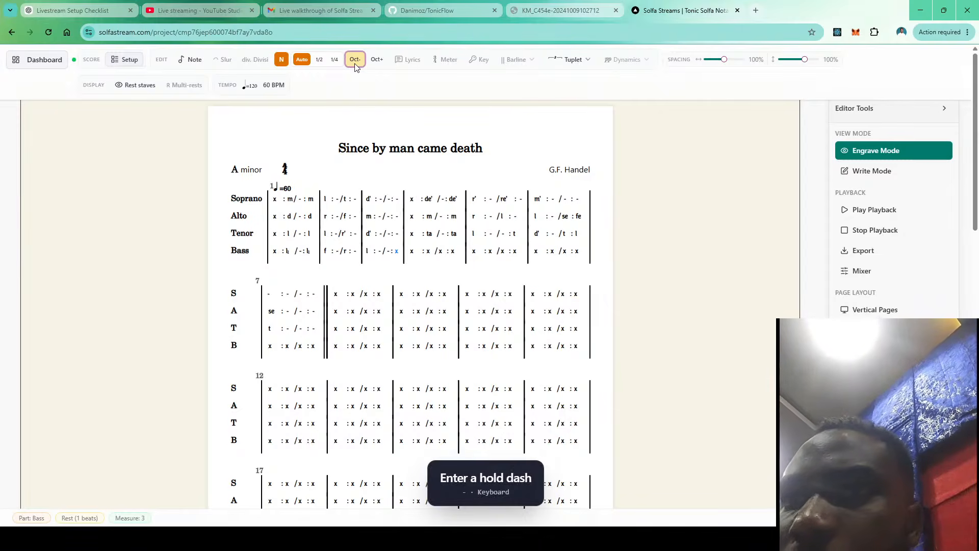
key("minus")
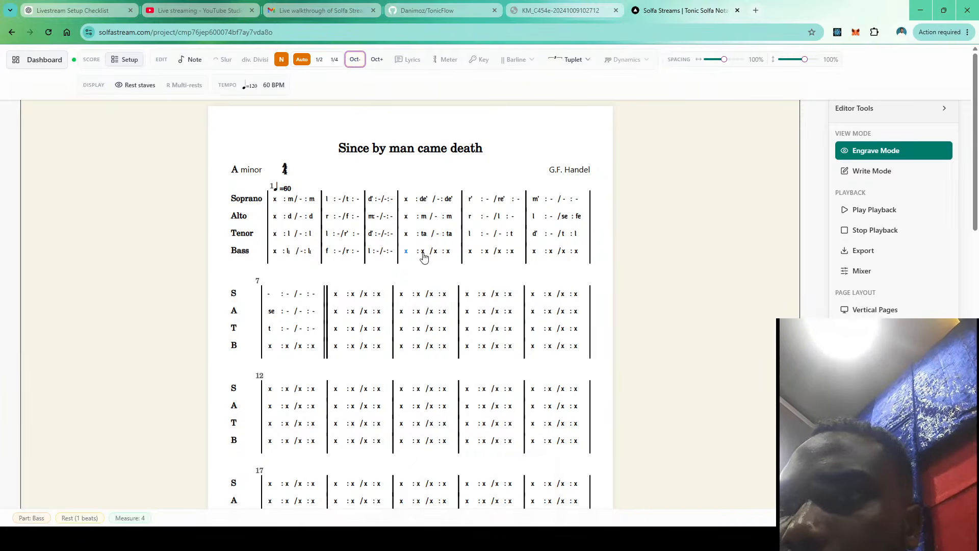
Enter the bass notes s - s from beat 2 of measure 4 and fe - f - in measure 5
key("s")
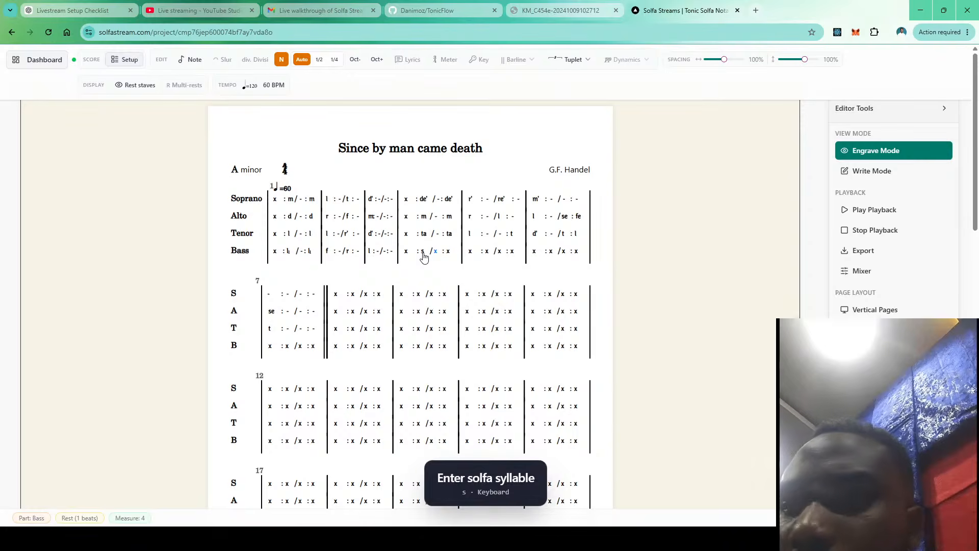
key("minus")
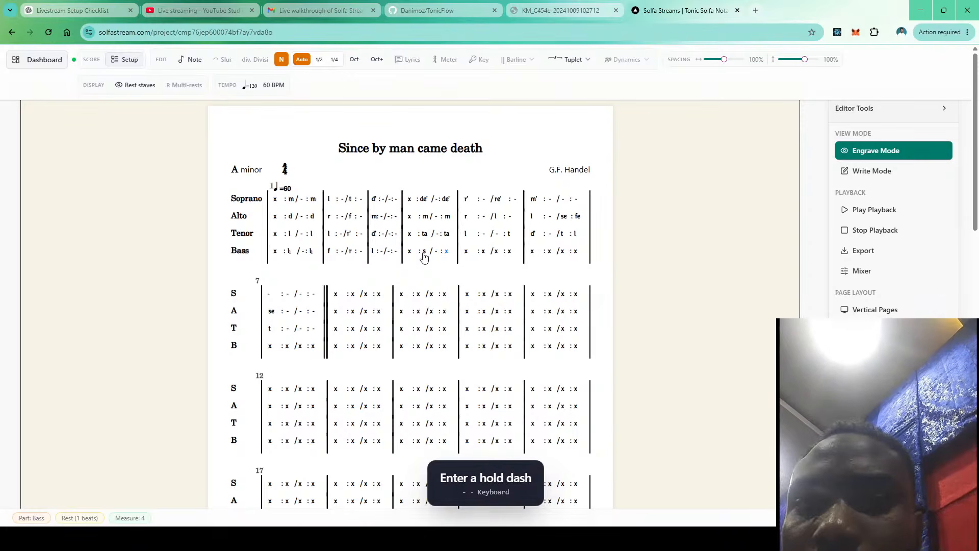
key("s")
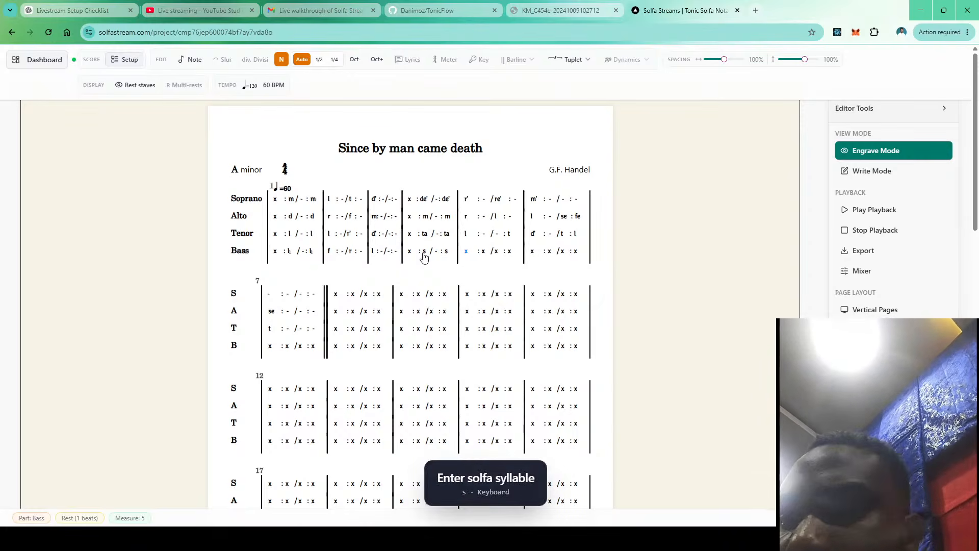
key("f")
key("e")
key("minus")
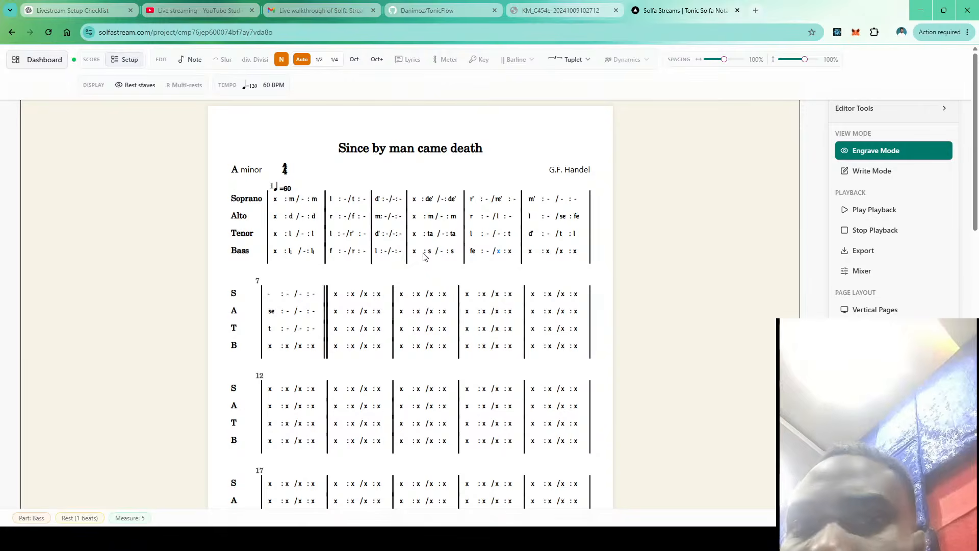
key("f")
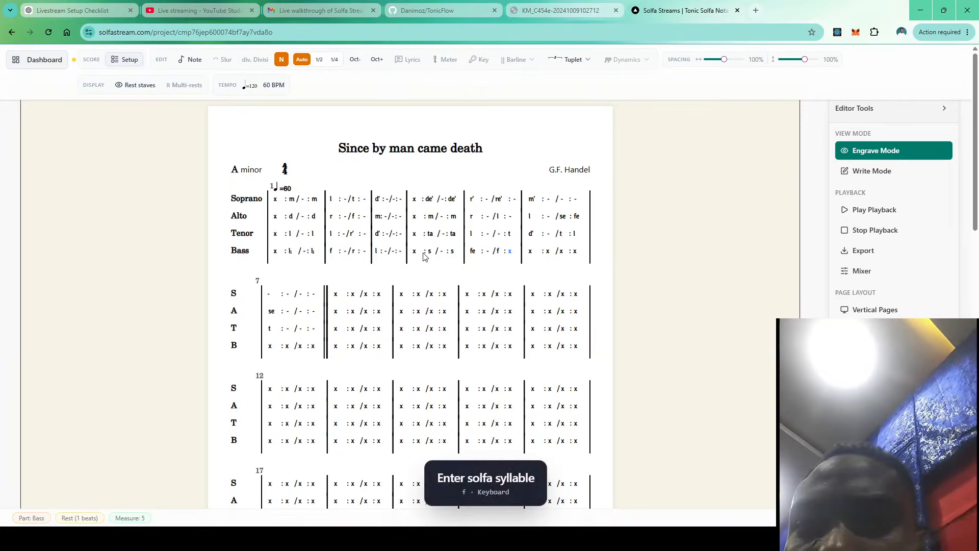
key("minus")
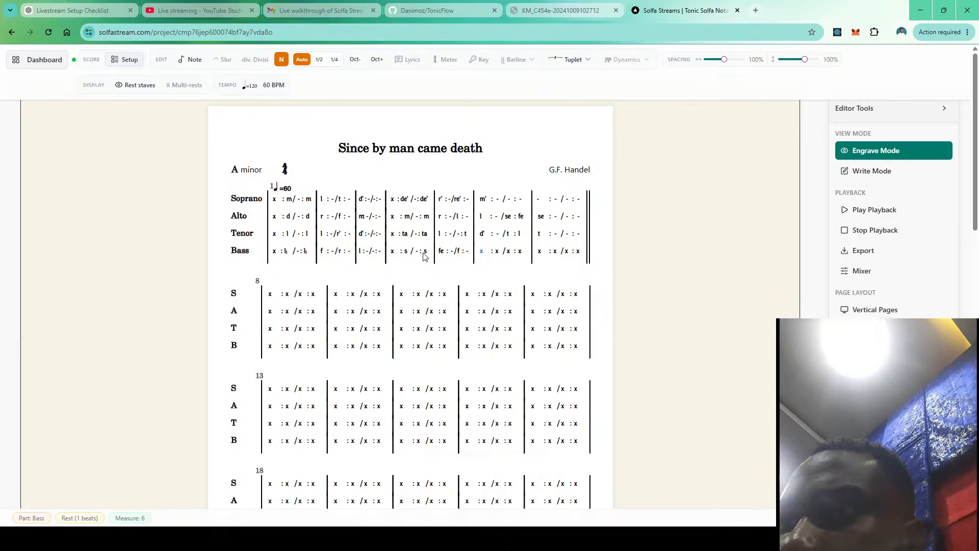
Enter the bass note m on beat 1 of measure 6 and hold it through the end of measure 7
key("m")
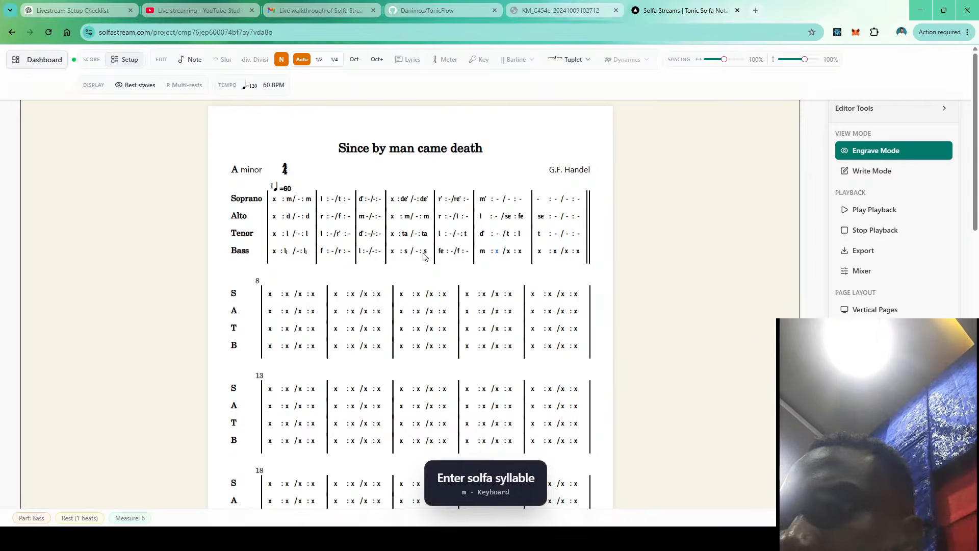
key("minus")
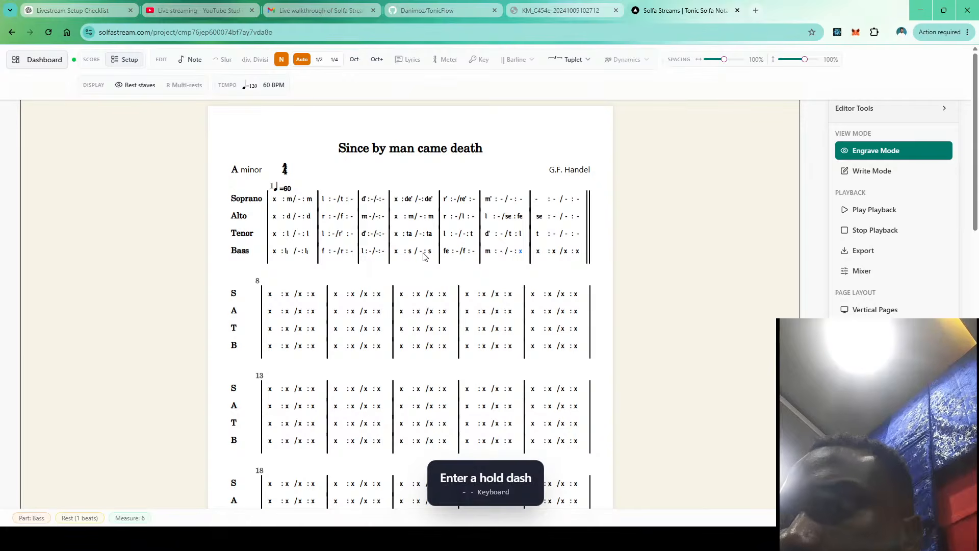
key("minus")
key("minus")
key("minus")
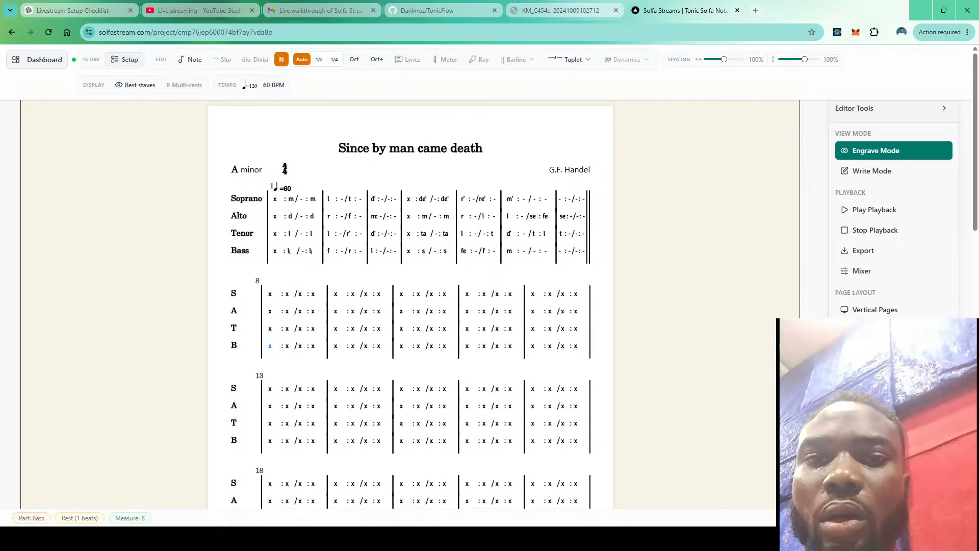
left_click(292, 201)
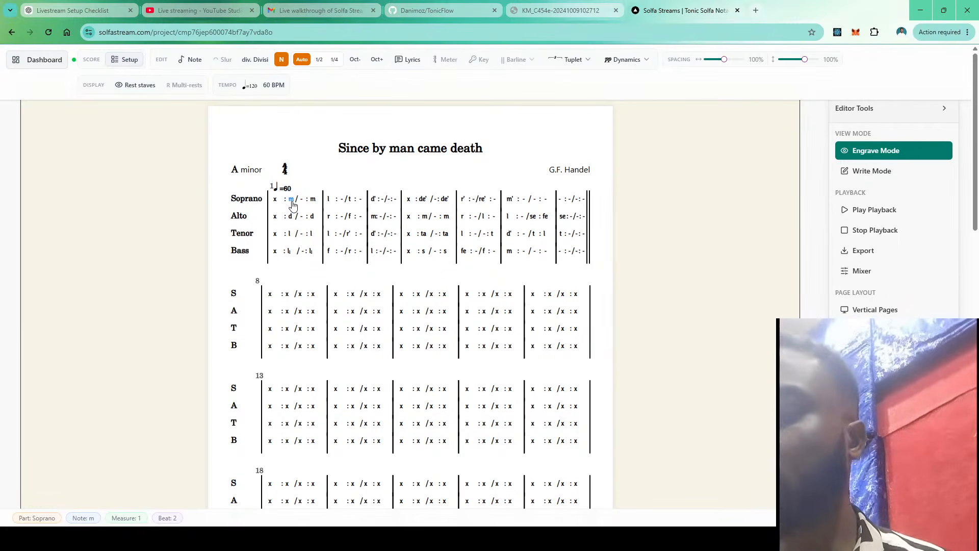
key("shift+l")
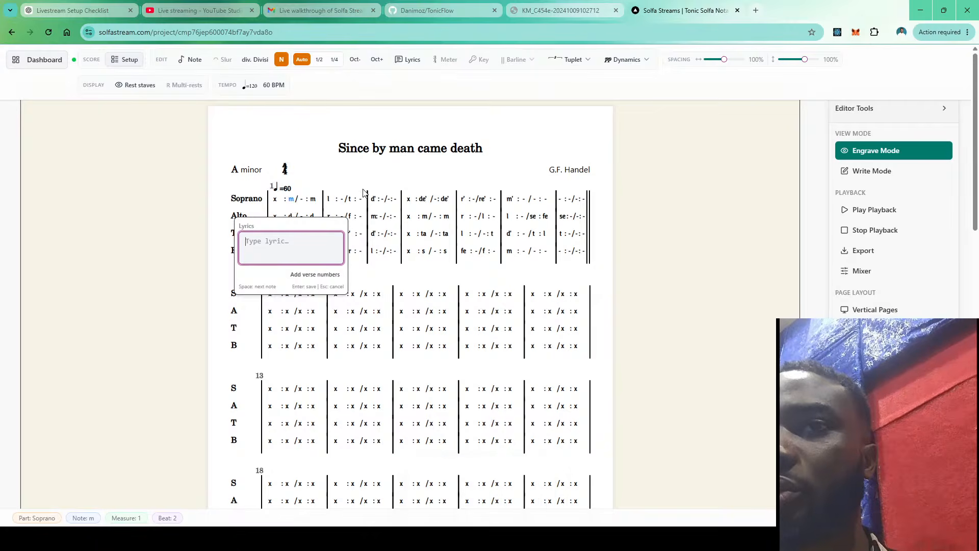
left_click(339, 185)
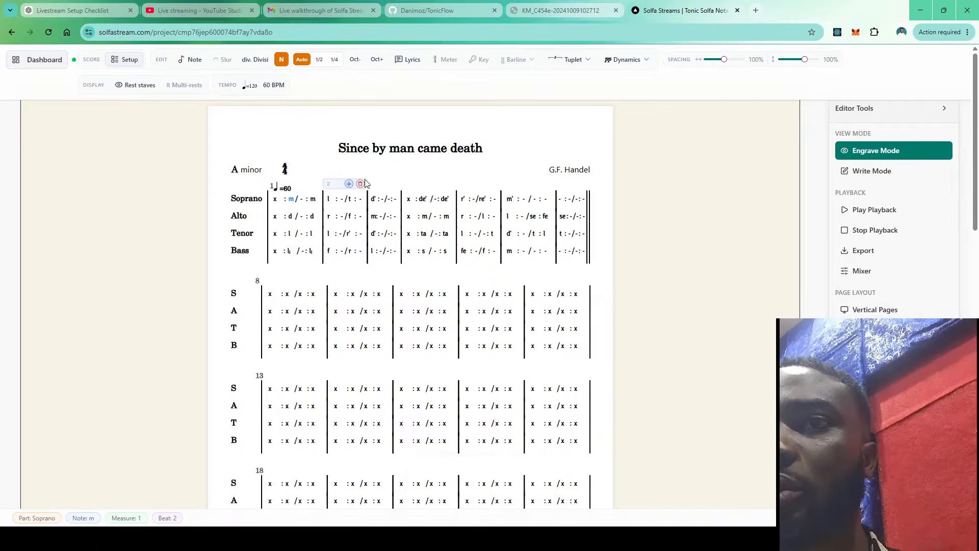
Add the soprano lyrics "Since by man came death," one word per note, from beat 2 of measure 1 through measure 3
left_click(294, 204)
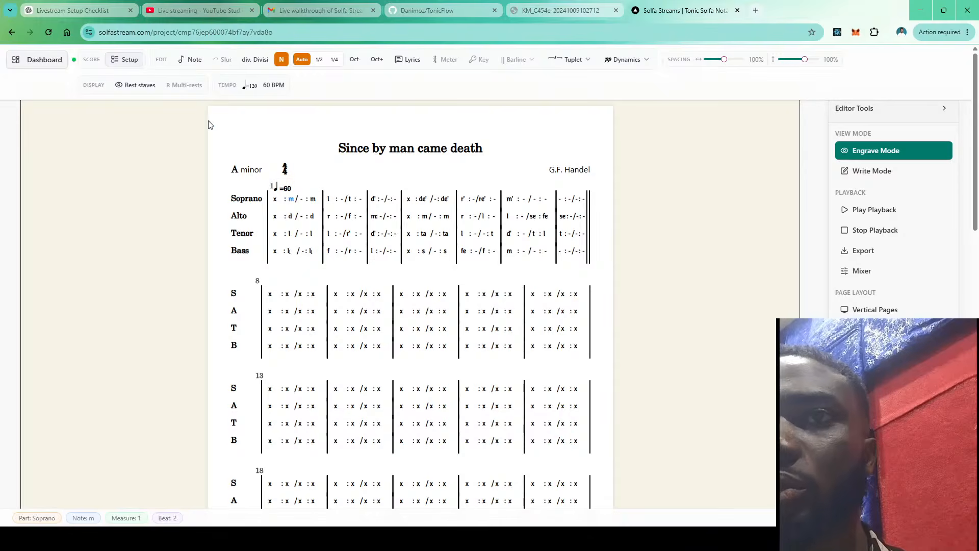
left_click(410, 61)
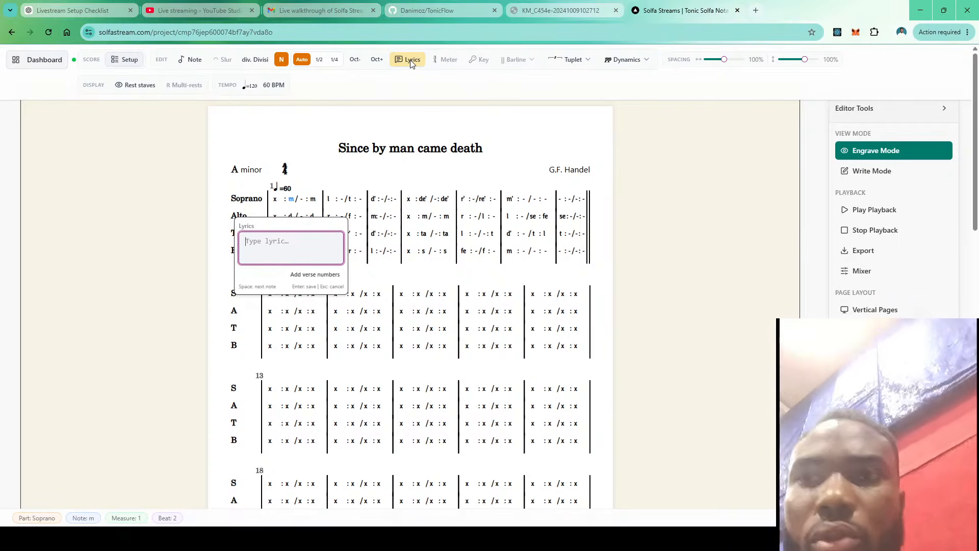
type("Since")
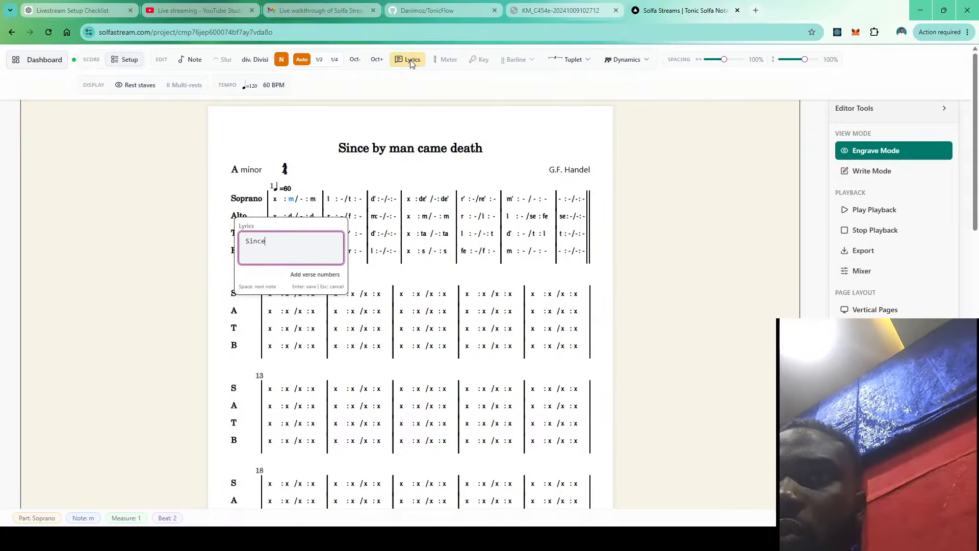
key("space")
type("by")
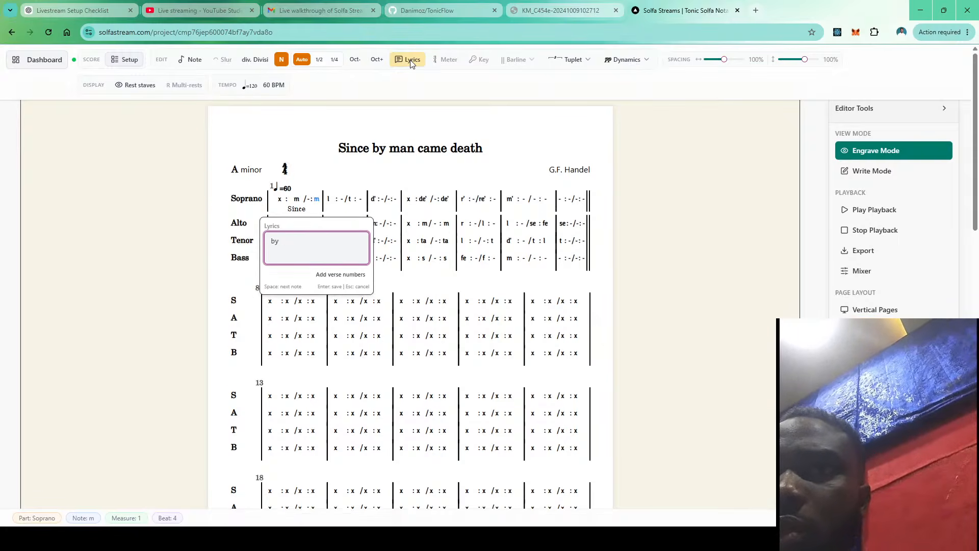
key("space")
type("man")
key("space")
type("came")
key("space")
type("death,")
key("space")
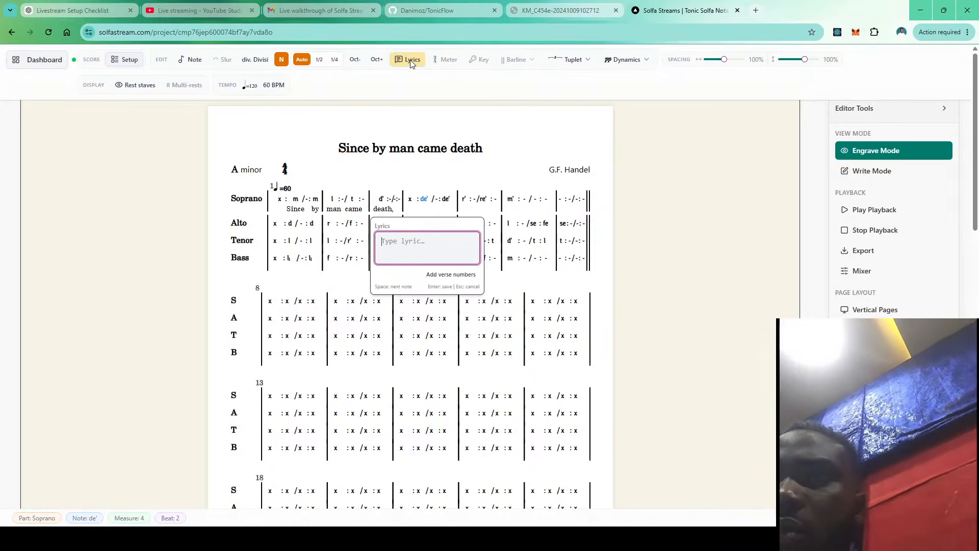
Add the soprano lyrics "since by man came death", one word per note, from beat 2 of measure 4 to measure 6
type("since")
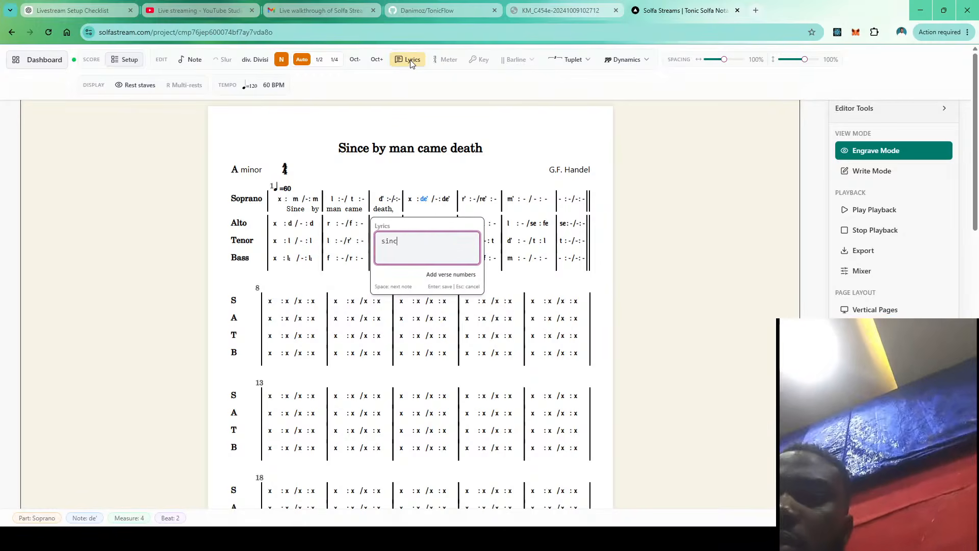
key("space")
type("by")
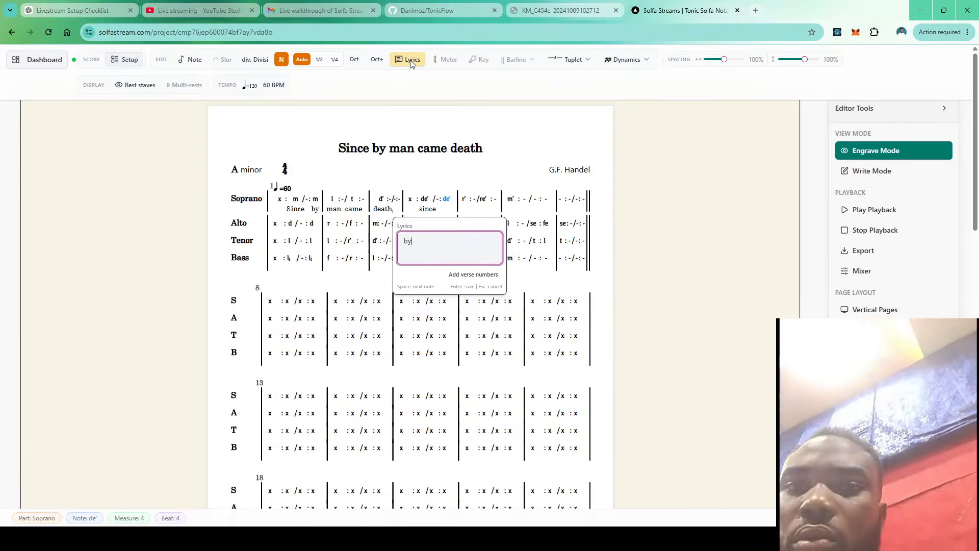
key("space")
type("man")
type("came")
key("space")
type("death")
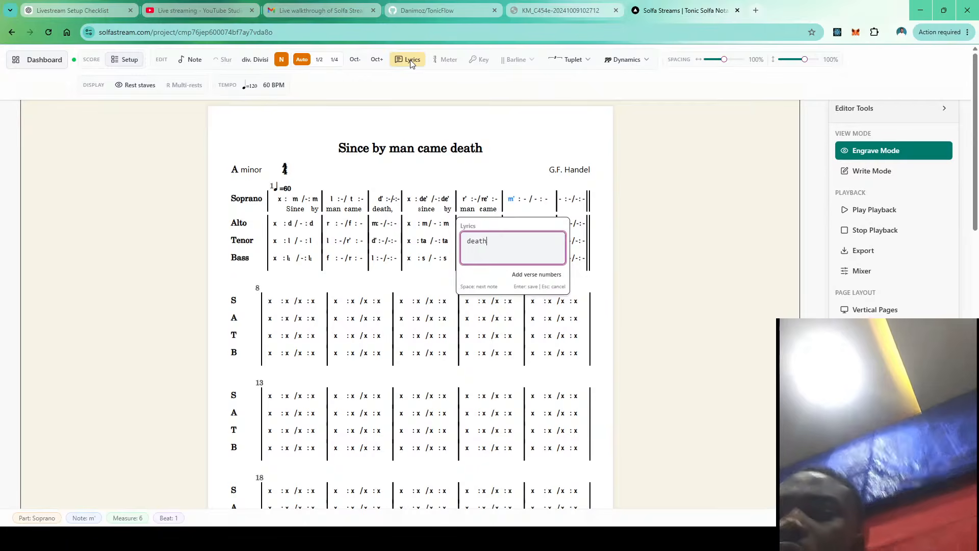
key("Return")
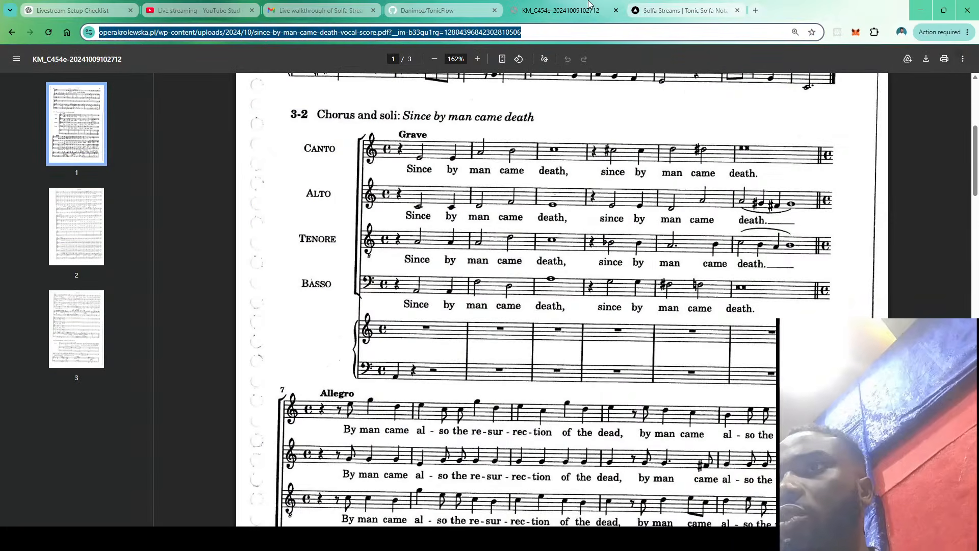
Check the vocal score PDF and slur the alto notes from l in measure 6 to se in measure 7
left_click(591, 7)
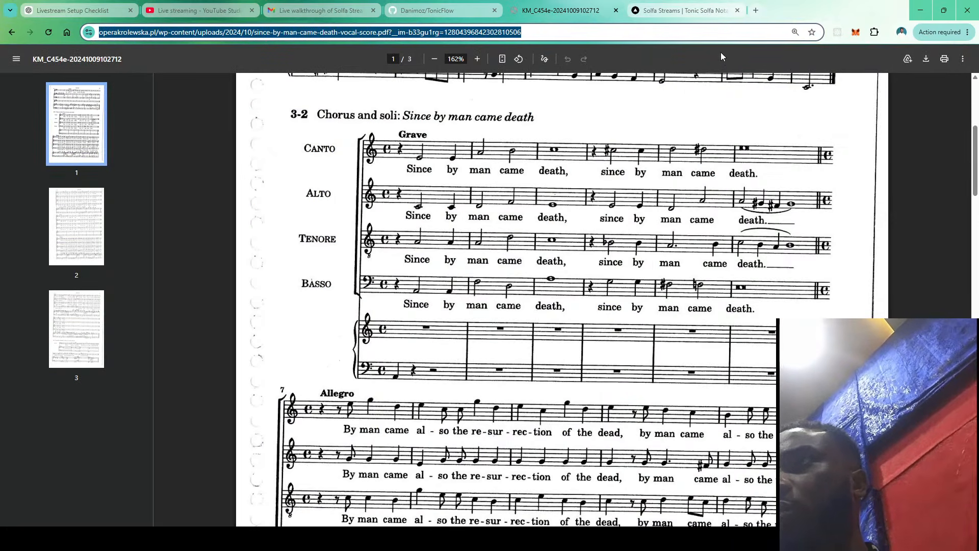
left_click(691, 7)
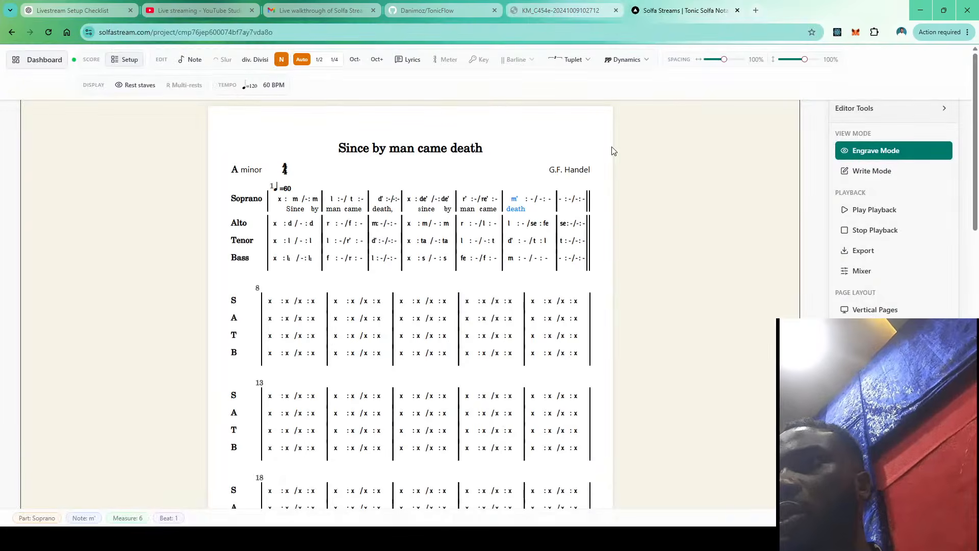
left_click(508, 224)
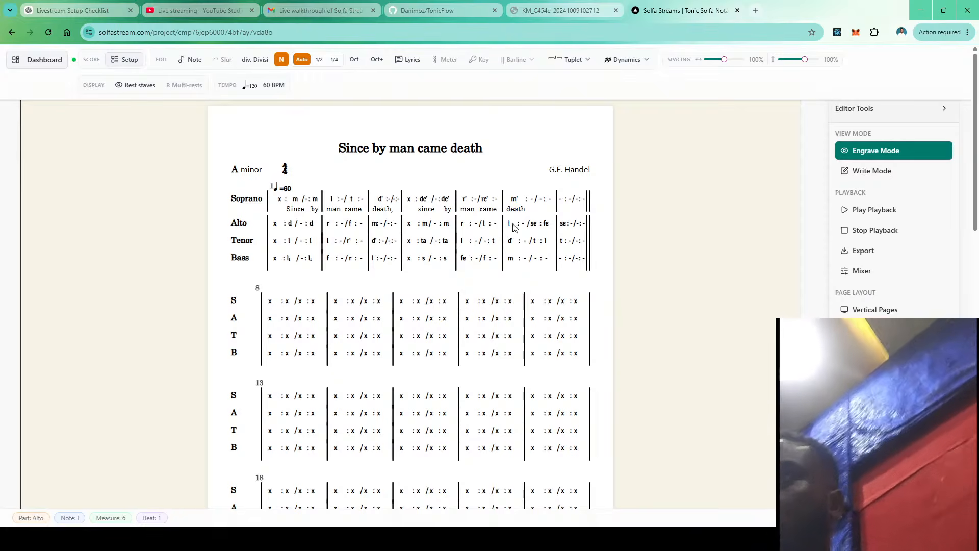
left_click(562, 224, "shift")
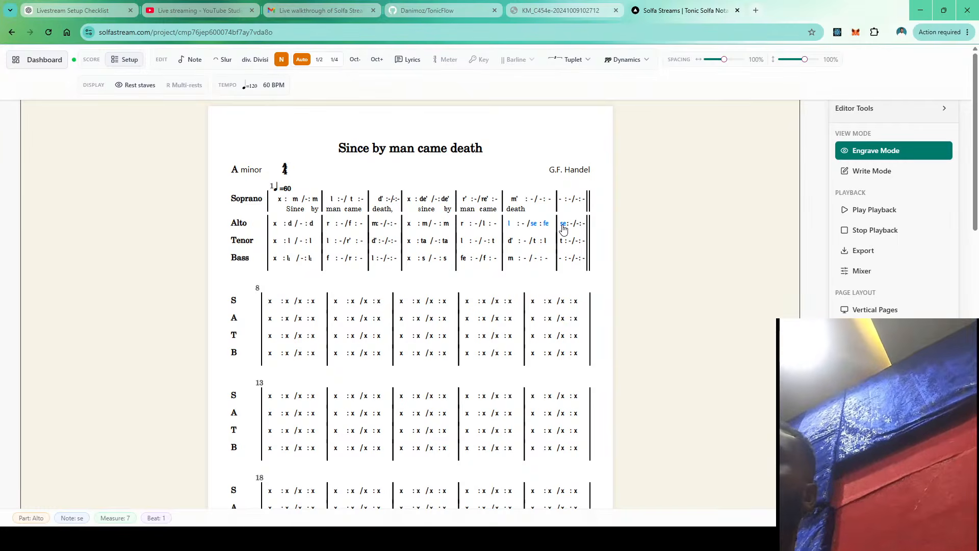
key("shift+s")
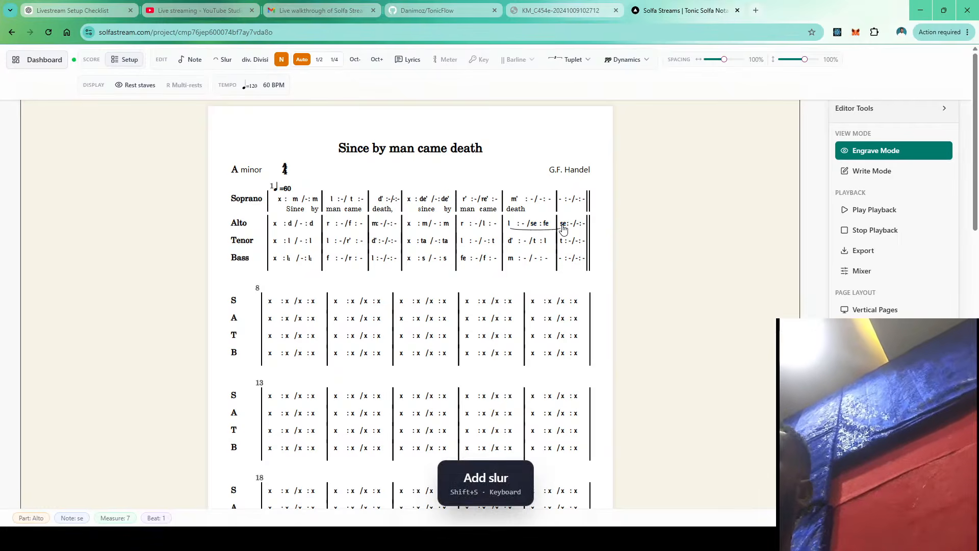
Slur the tenor notes from d' in measure 6 to t in measure 7
left_click(511, 244)
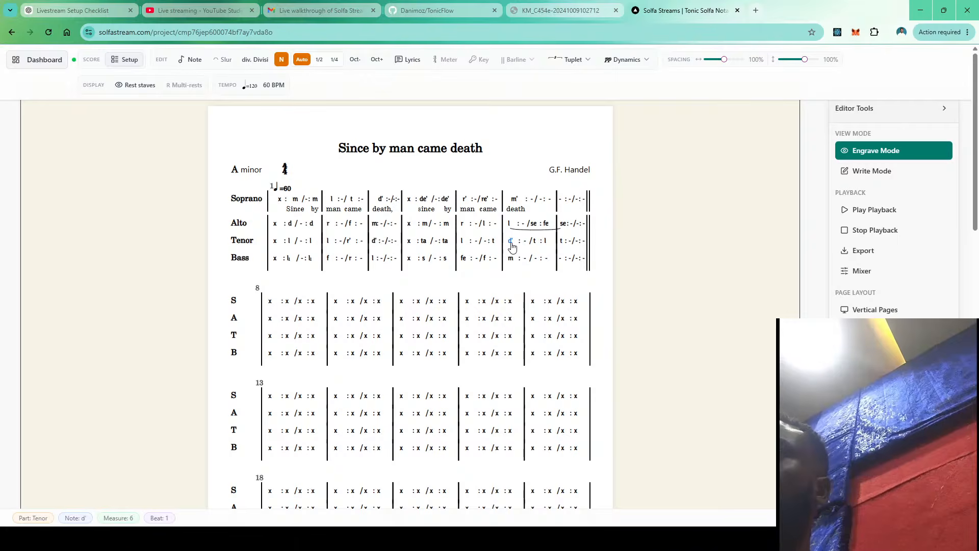
left_click(561, 242, "shift")
key("shift+s")
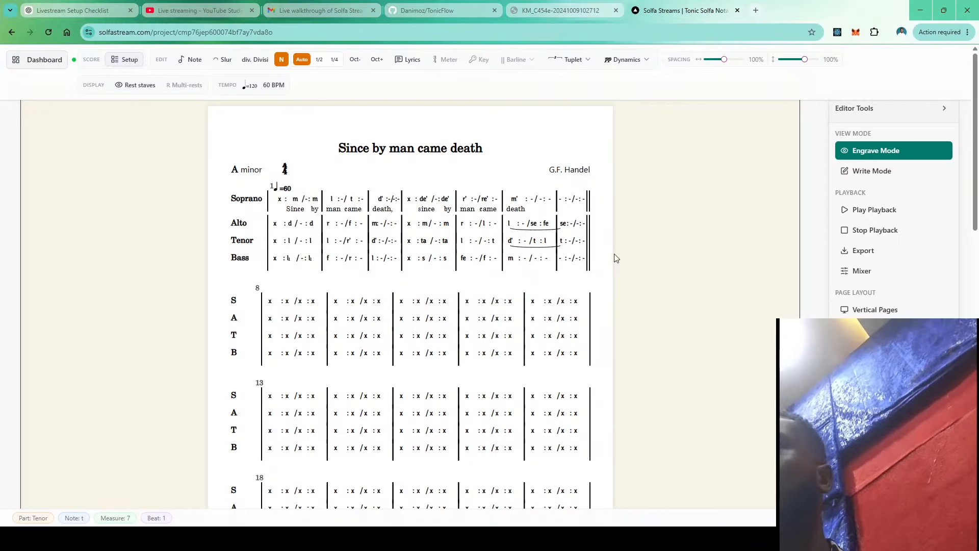
Open the Solfa Streams documentation page from the site's home page in a new browser tab
left_click(757, 10)
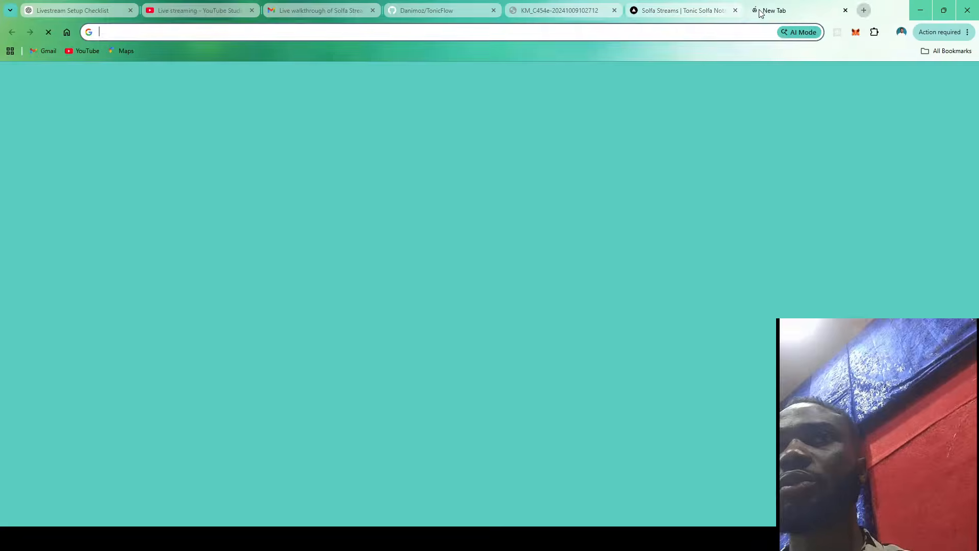
type("sol")
key("Return")
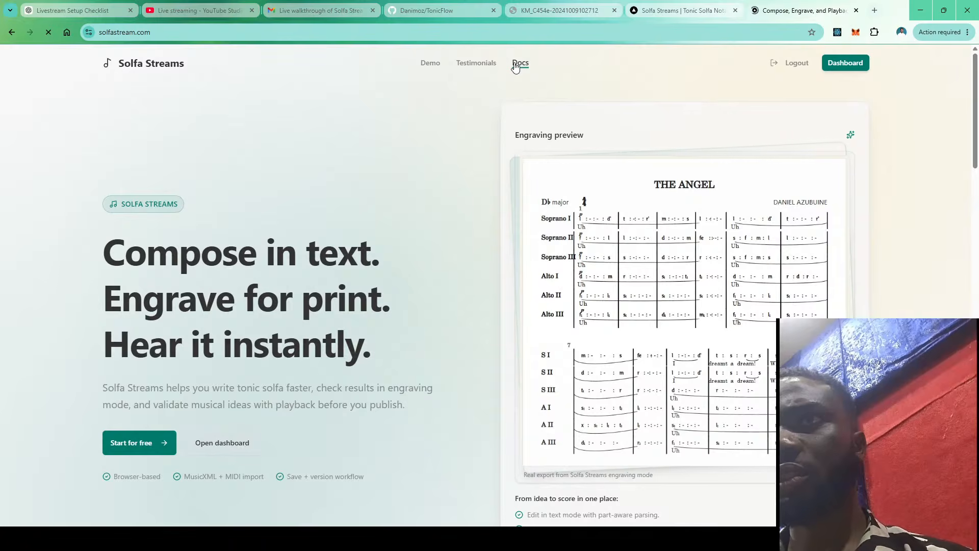
left_click(520, 64)
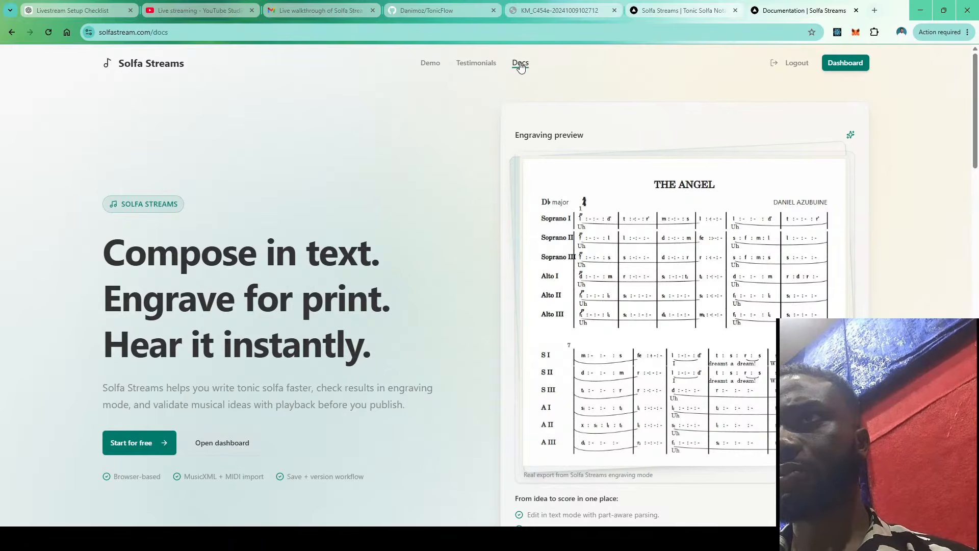
Open the keyboard shortcuts reference in the documentation and review the shortcuts for note entry, slurs, lyrics and copying
scroll(196, 336, "down", 10)
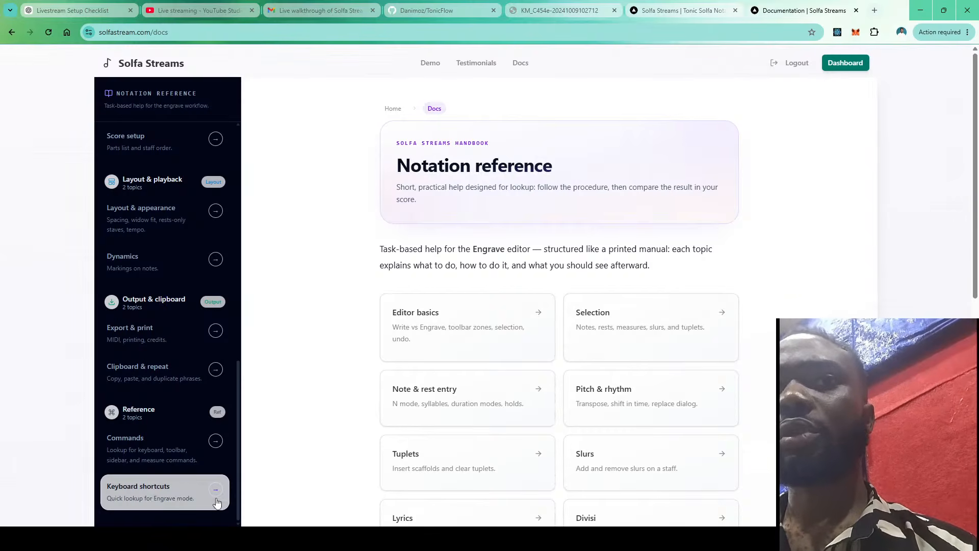
left_click(153, 500)
scroll(619, 343, "down", 3)
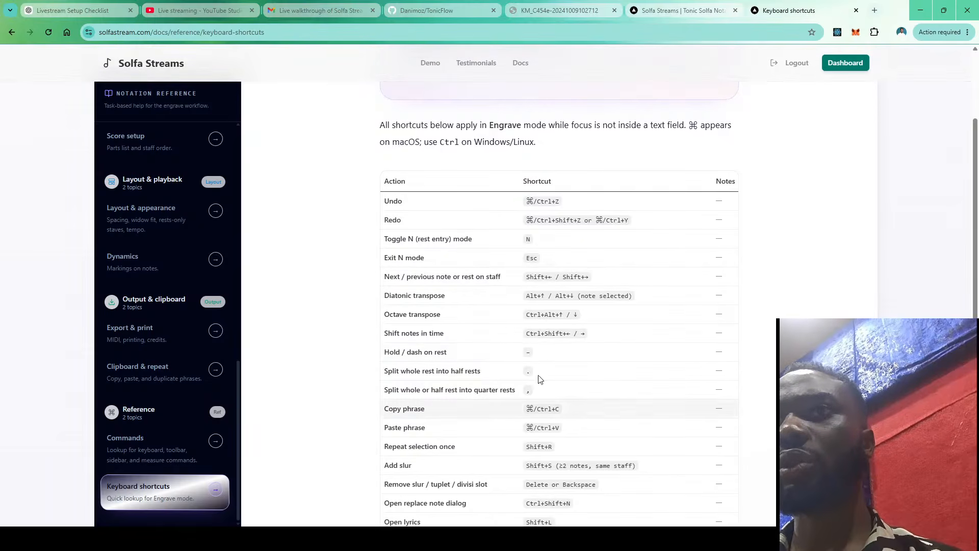
scroll(550, 449, "down", 2)
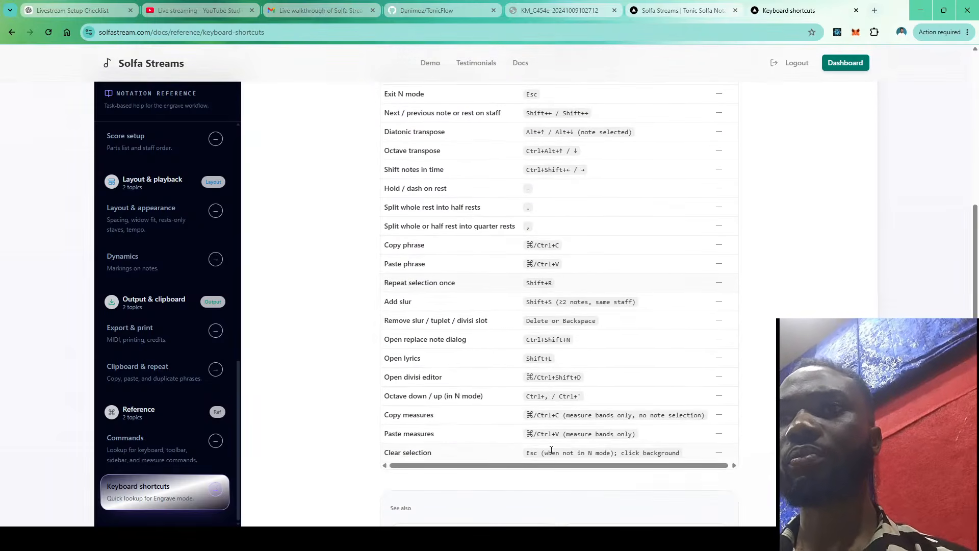
scroll(494, 305, "up", 1)
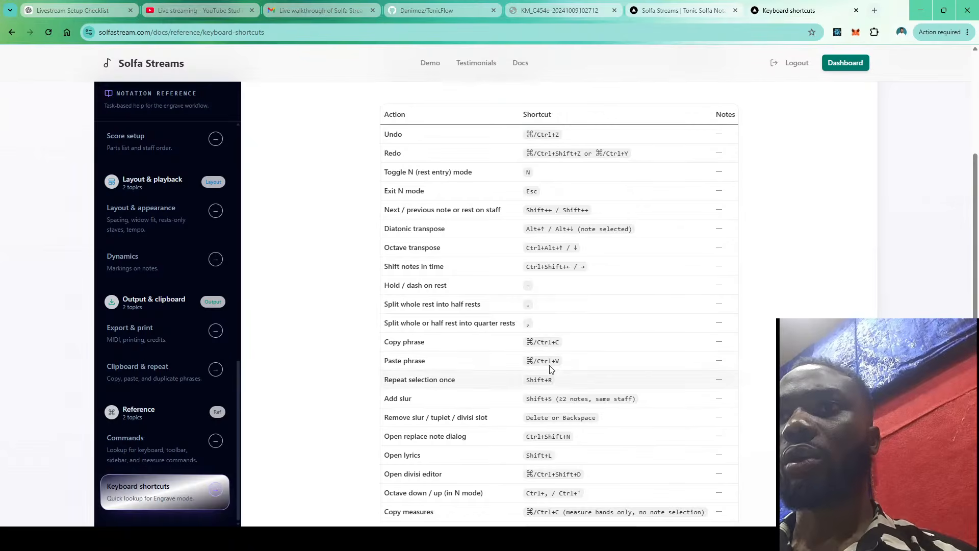
Return to the "Since by man came death" score and play back the transcribed opening measures
left_click(669, 14)
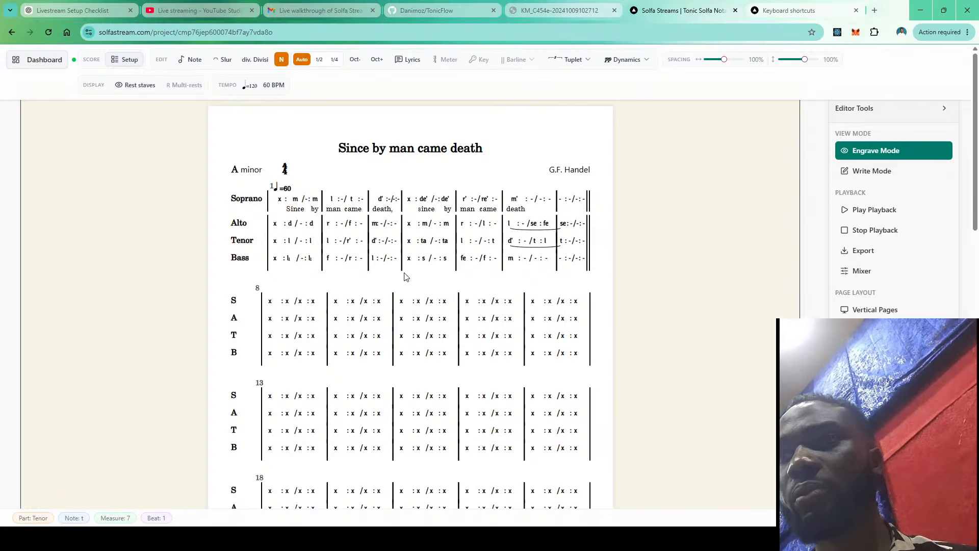
key("space")
scroll(321, 214, "up", 3)
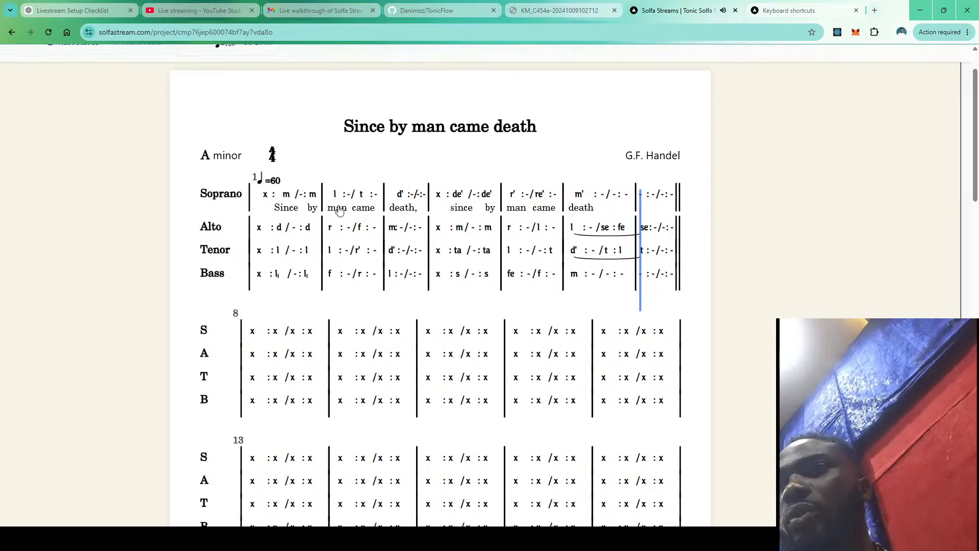
key("space")
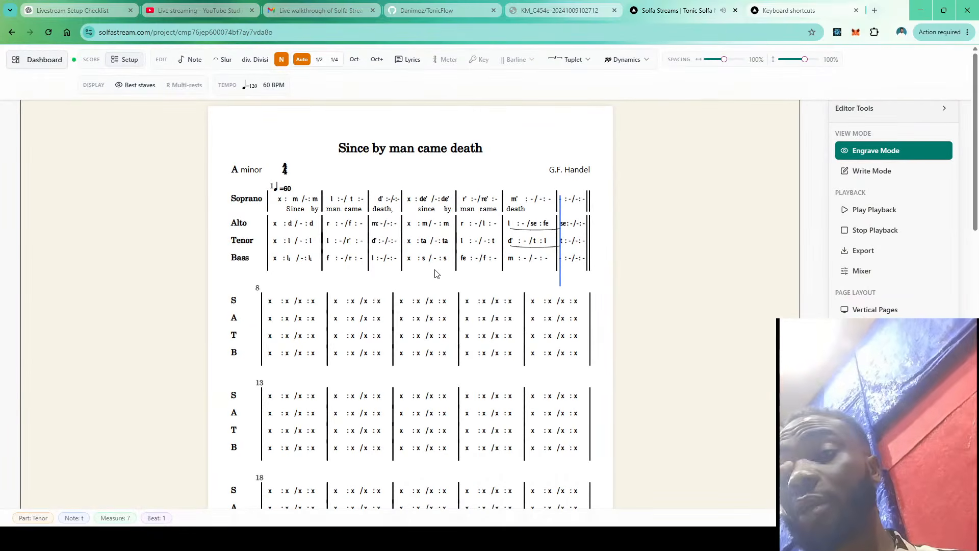
key("space")
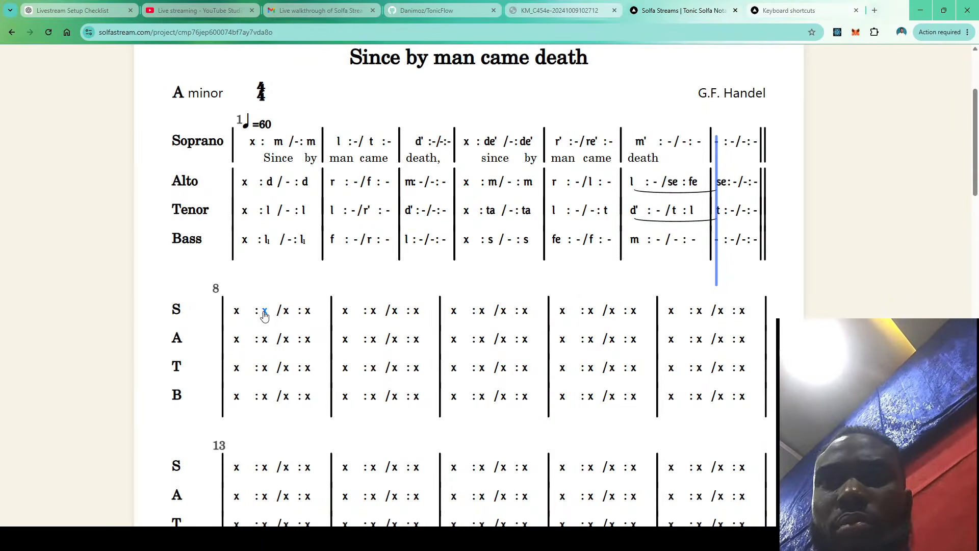
Split beat 2 of soprano measure 8 into half-beats and enter m' on the second half
left_click(264, 316)
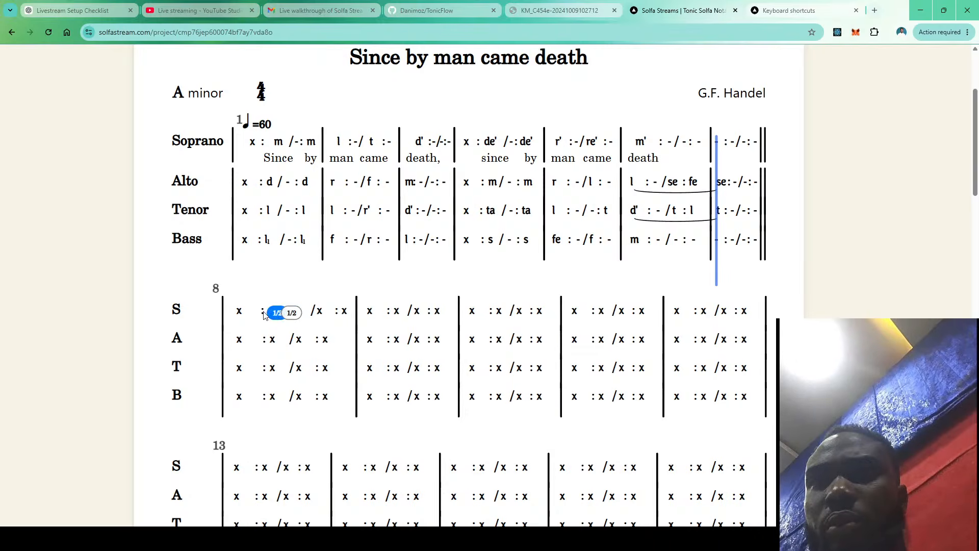
left_click(294, 317)
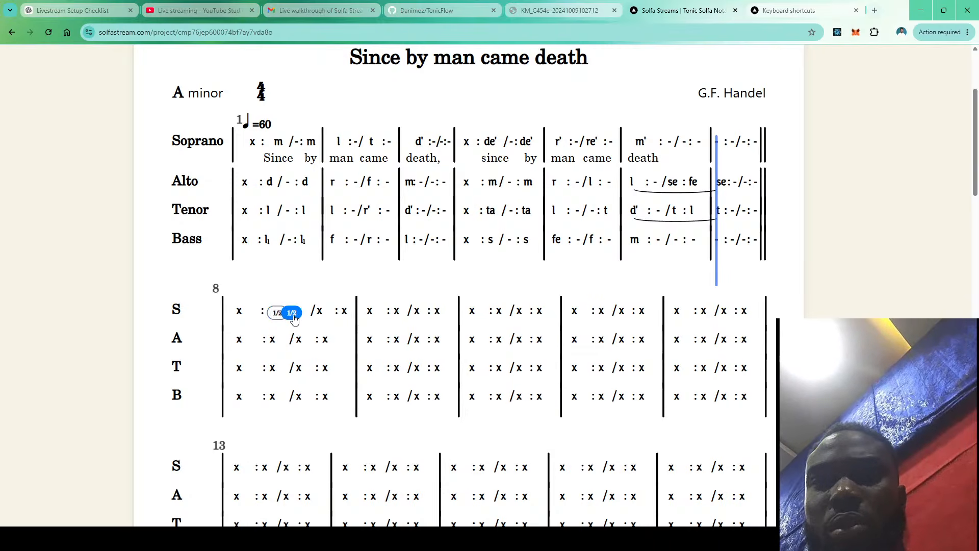
scroll(377, 149, "up", 3)
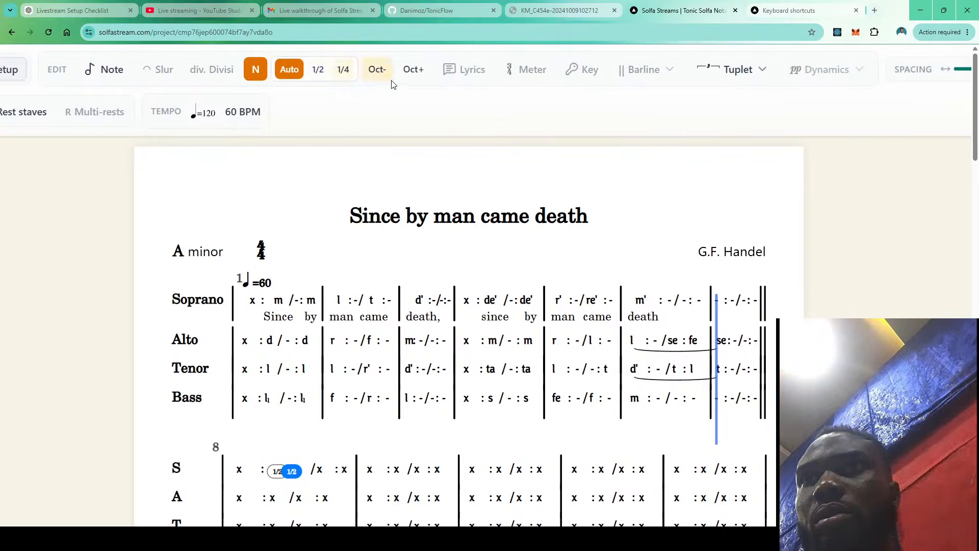
left_click(421, 74)
scroll(468, 327, "down", 1)
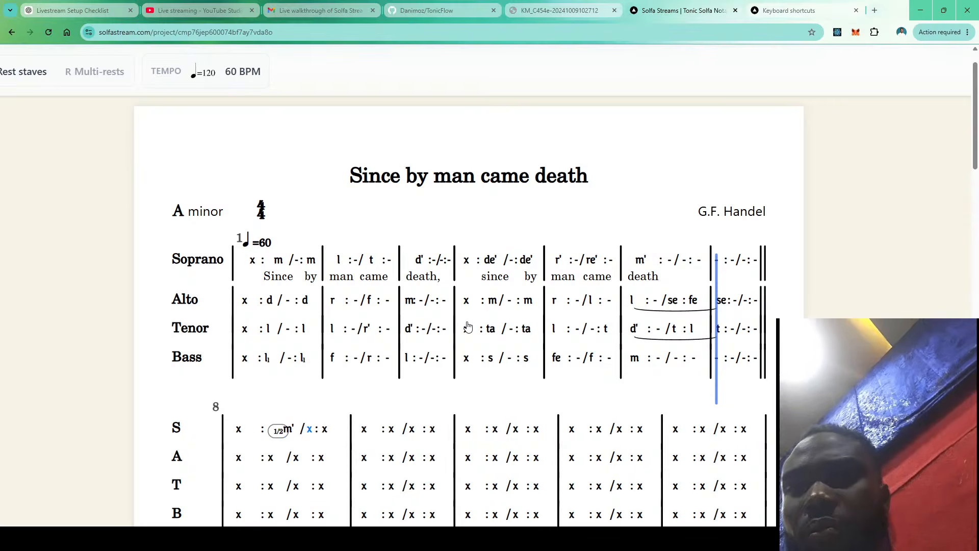
Enter s' and r' on beats 3 and 4 of soprano measure 8, and m' on beat 1 of measure 9
scroll(412, 228, "up", 1)
mouse_move(363, 286)
scroll(363, 286, "down", 3)
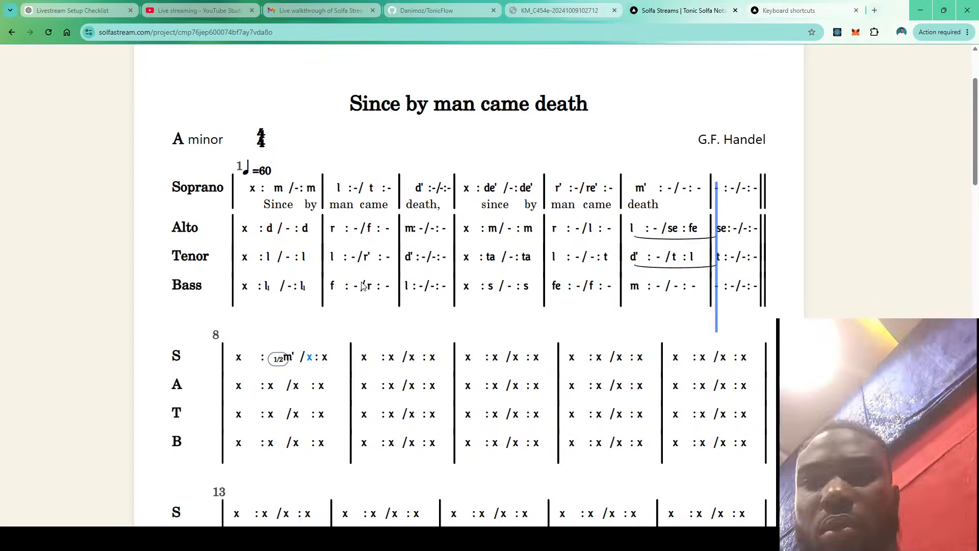
type("s' : ")
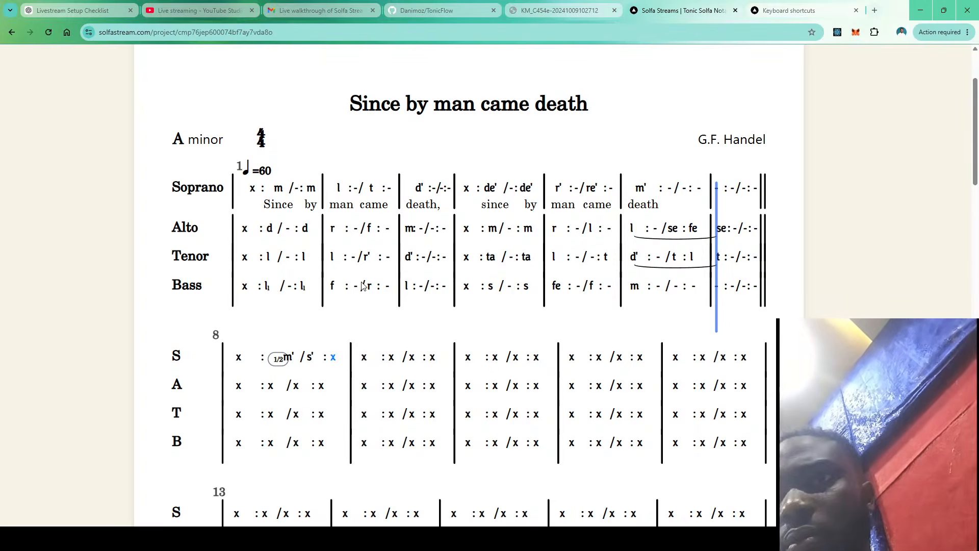
type("r' | m'")
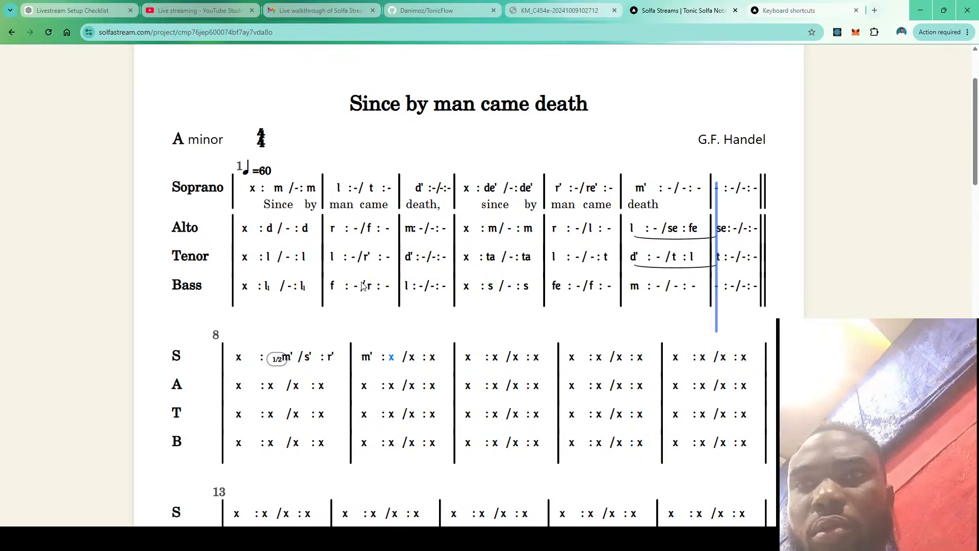
Complete soprano measure 9 with two half-beat d' notes on beat 2, followed by full-beat s' and r'
scroll(293, 219, "up", 2)
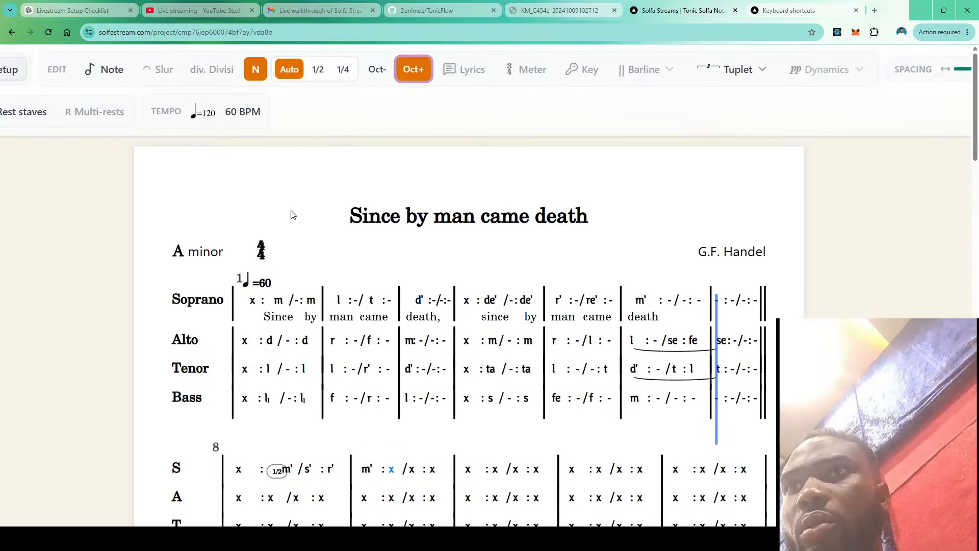
left_click(320, 74)
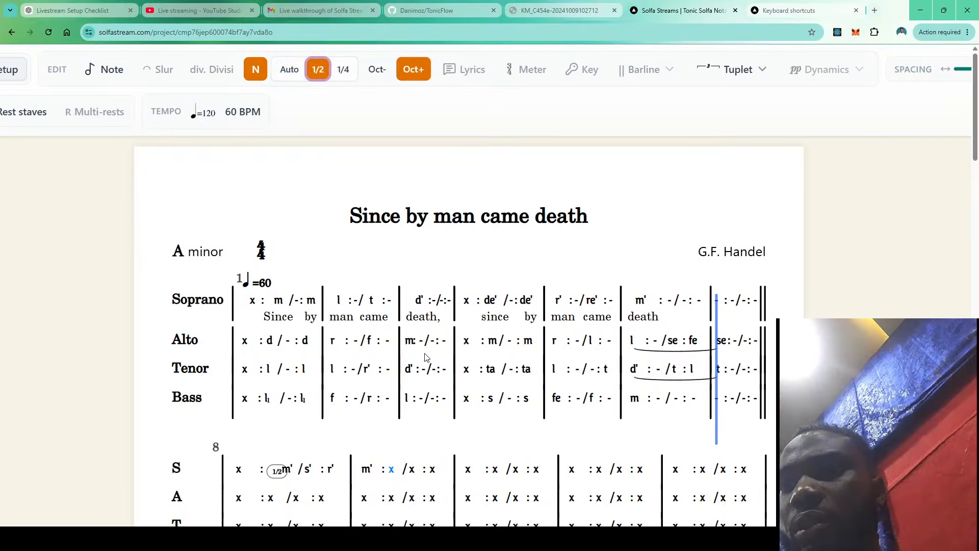
type("d' .")
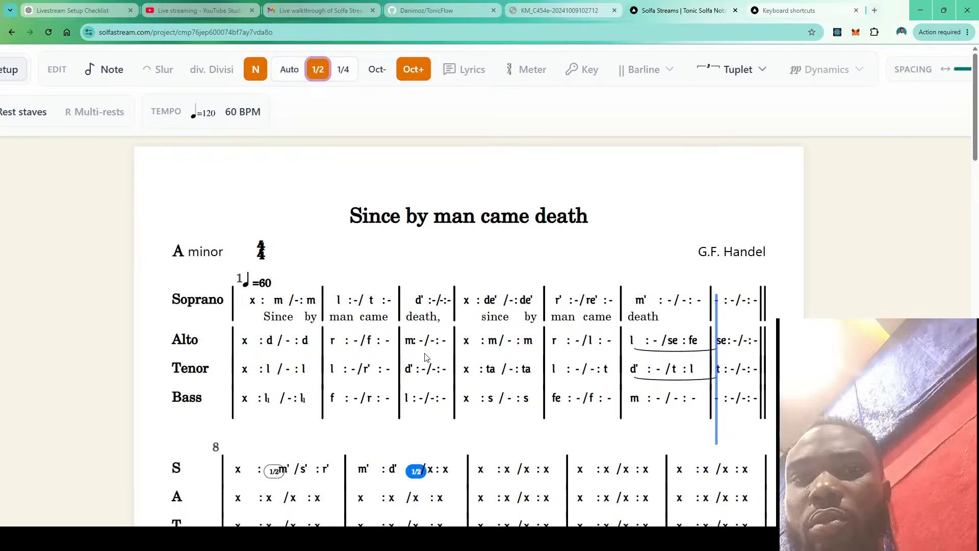
type("d")
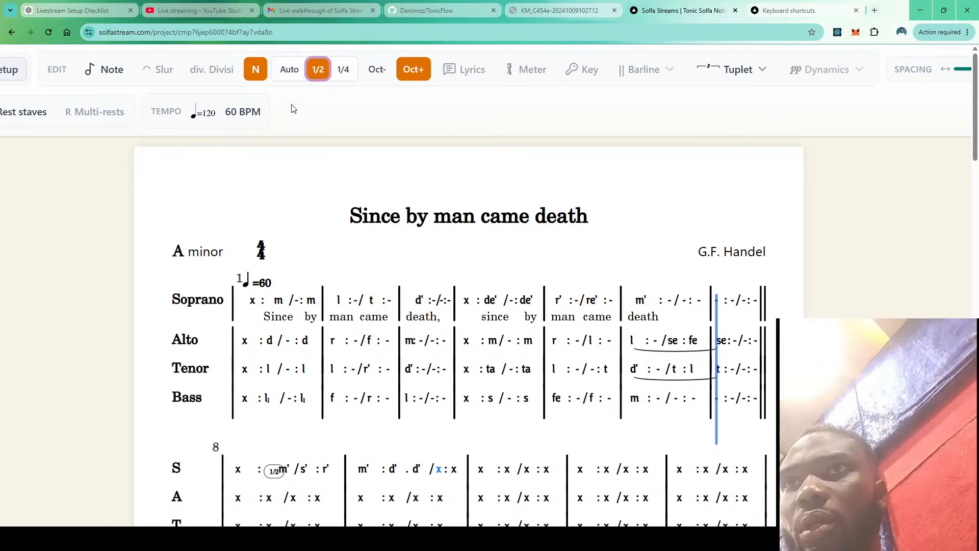
left_click(289, 66)
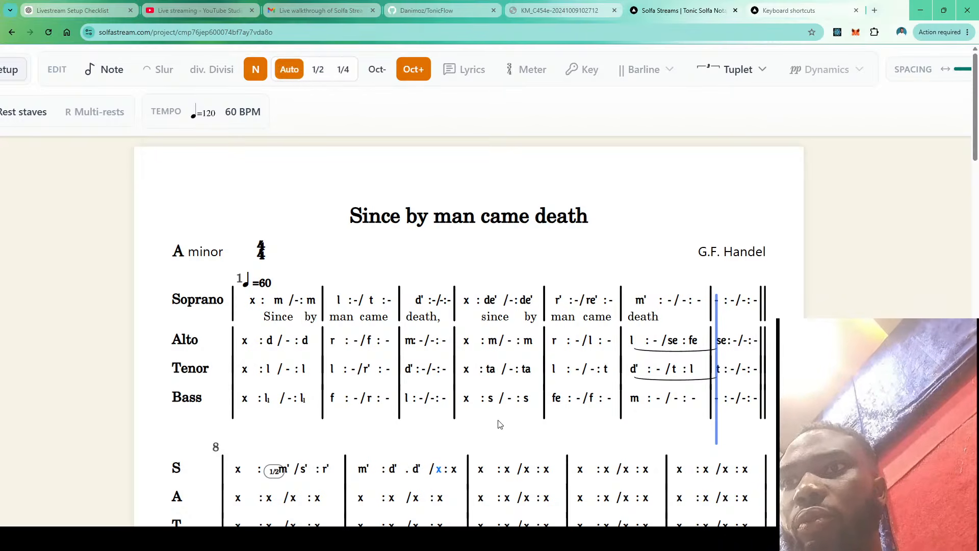
type("sr")
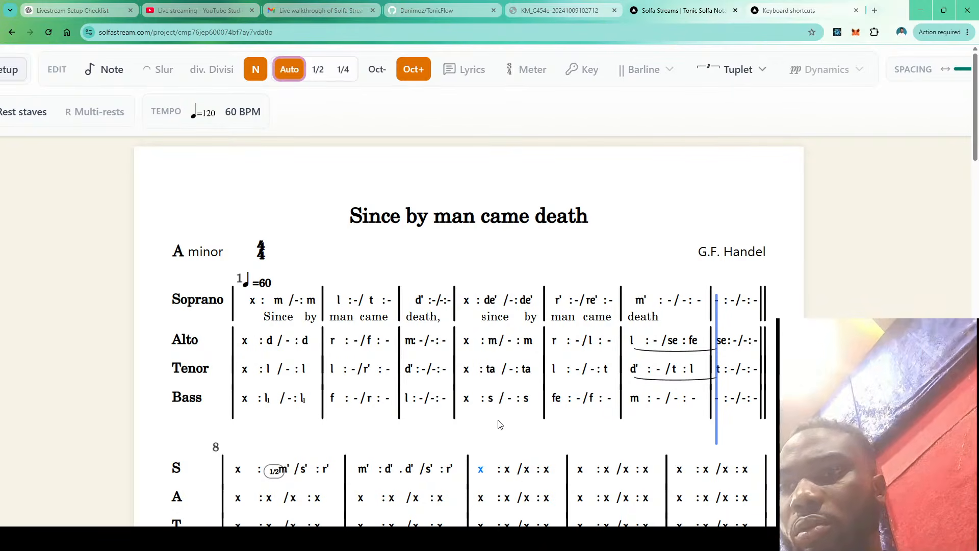
Enter m', d', s', r' in soprano measure 10, and m', a half-beat rest with half-beat m', r', d' in measure 11
type("mdsr")
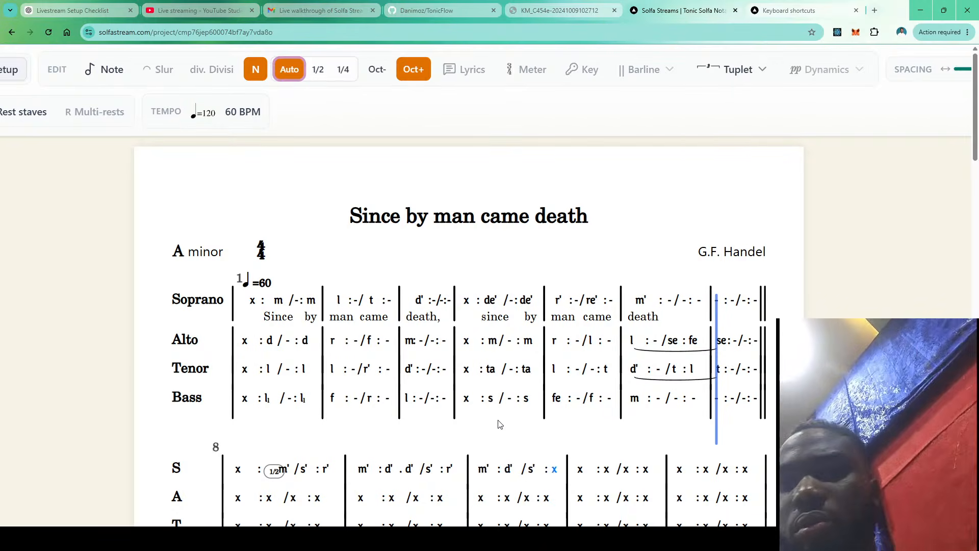
type("m")
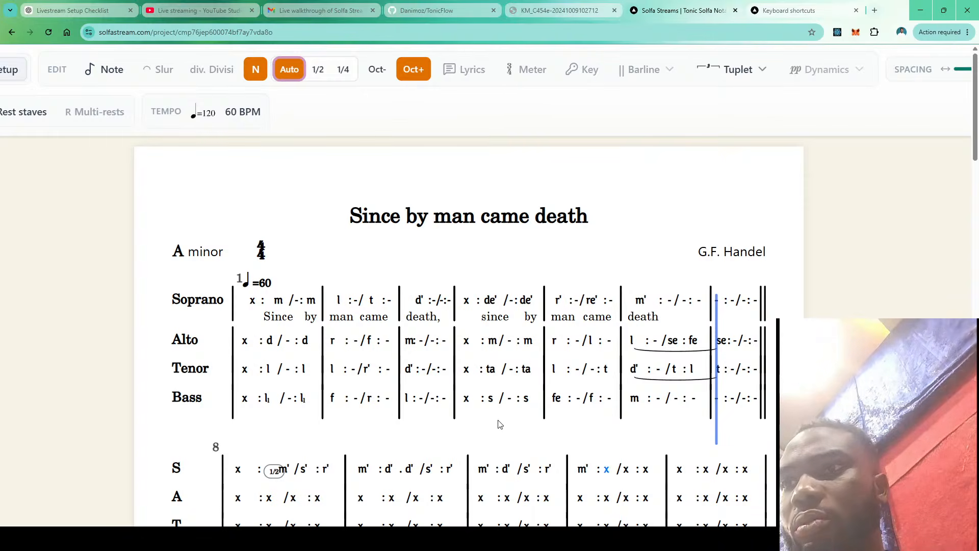
key("period")
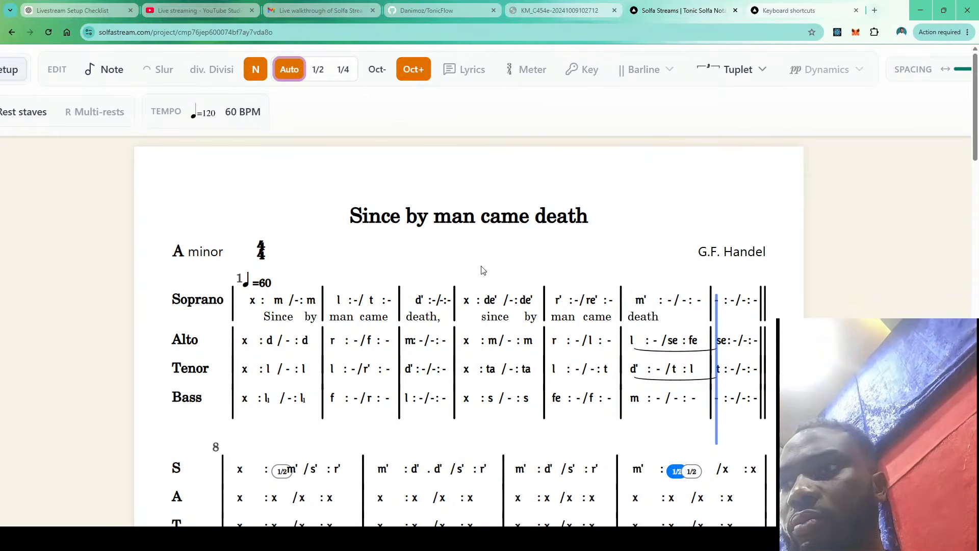
left_click(693, 472)
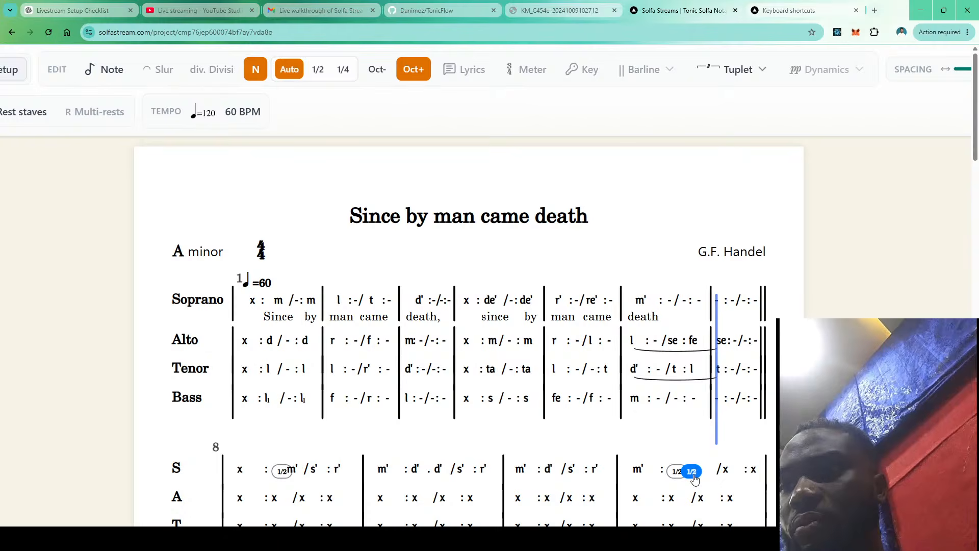
type("m")
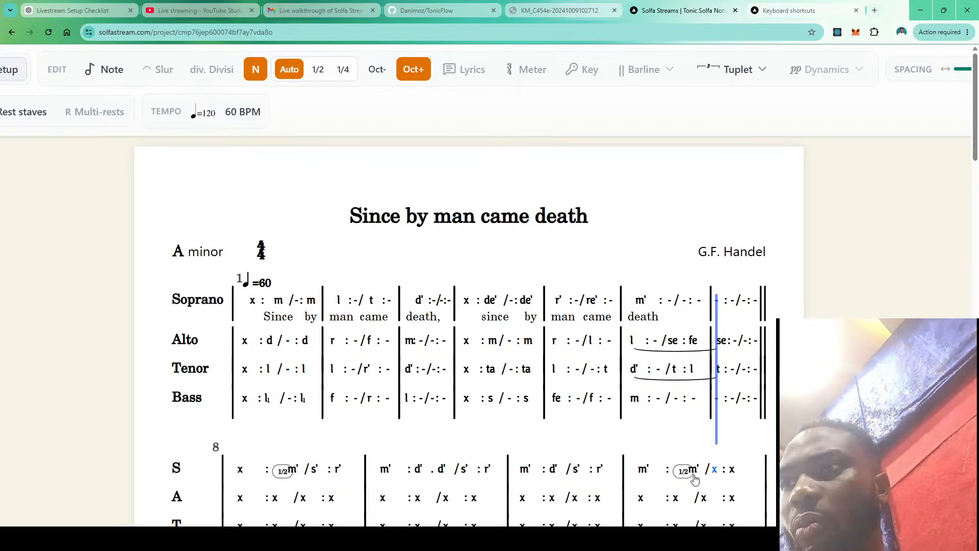
type("rd")
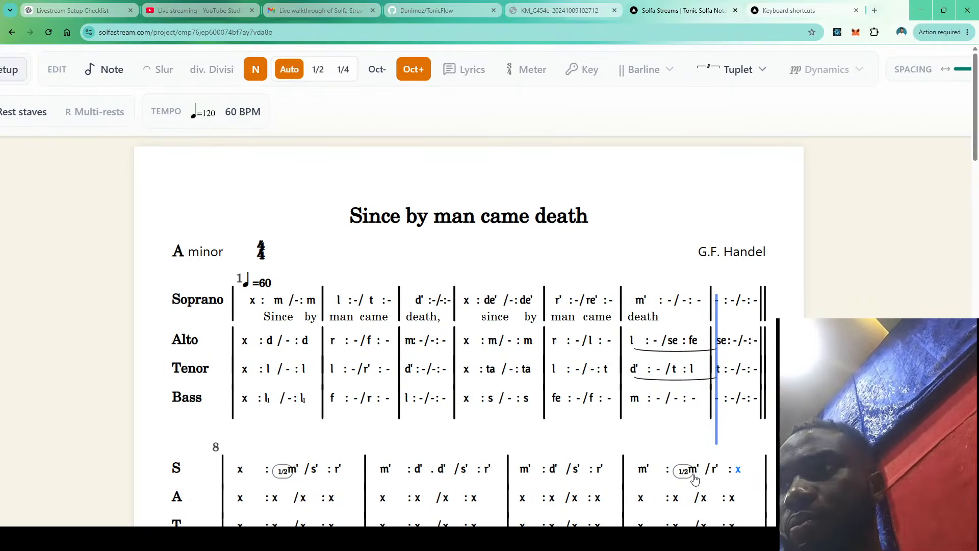
scroll(694, 480, "down", 5)
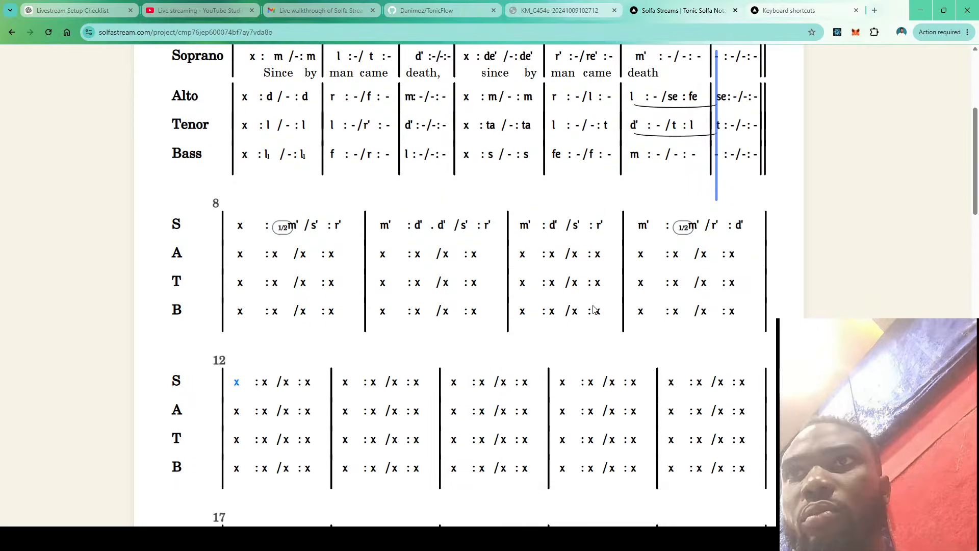
Turn off the raised octave and enter t on beat 1 of soprano measure 12
scroll(596, 309, "up", 5)
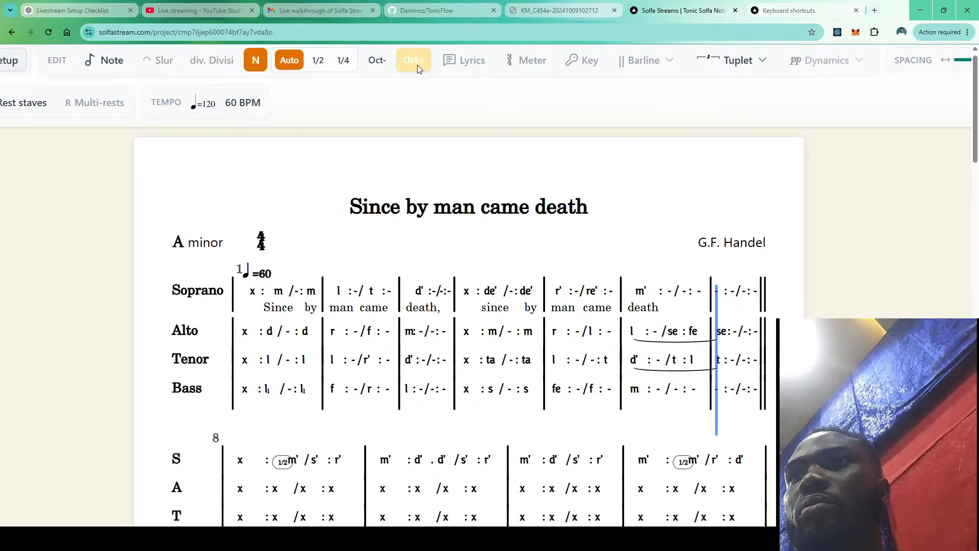
scroll(429, 319, "down", 3)
type("t :x /x :x")
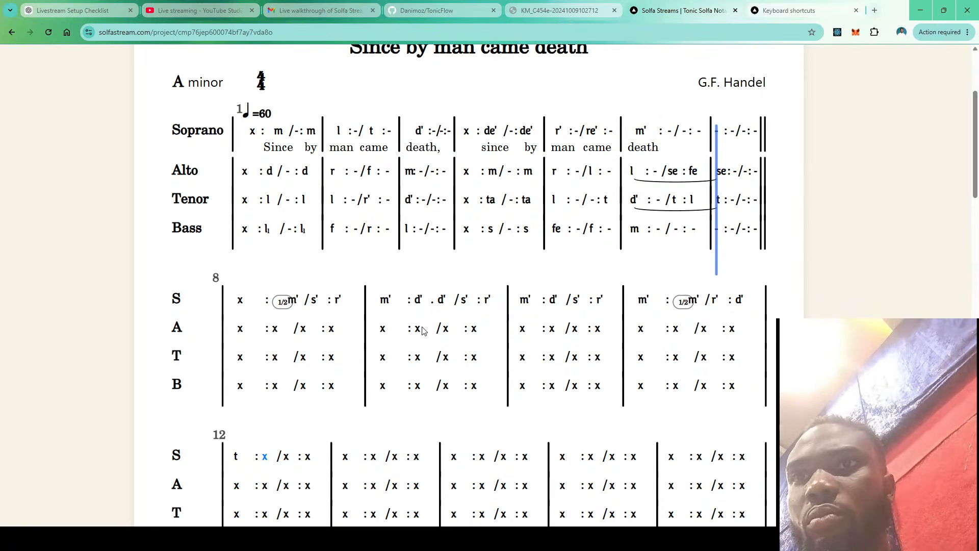
Enter two half-beat m' notes in the raised octave on beat 2 of soprano measure 12
scroll(422, 332, "up", 1)
scroll(423, 331, "down", 4)
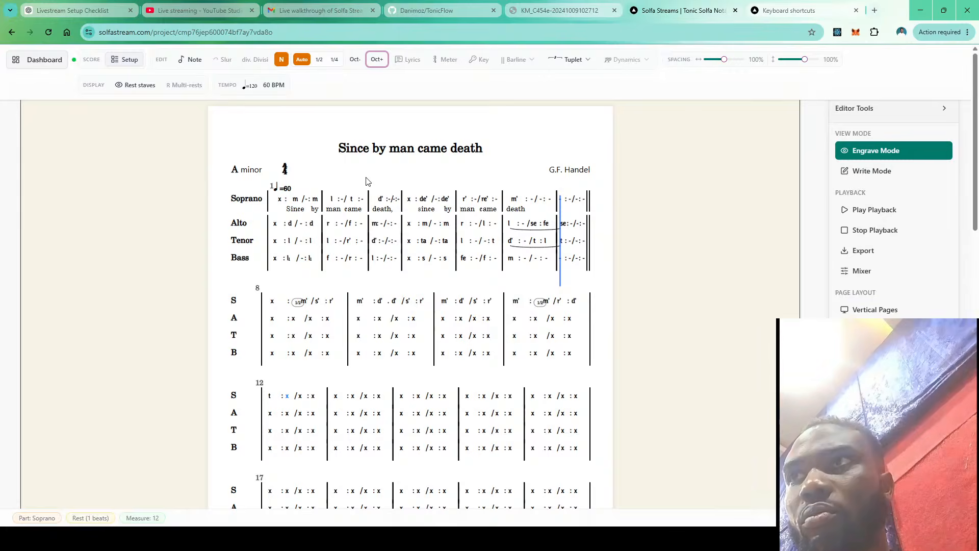
scroll(366, 178, "up", 2)
scroll(367, 177, "up", 1)
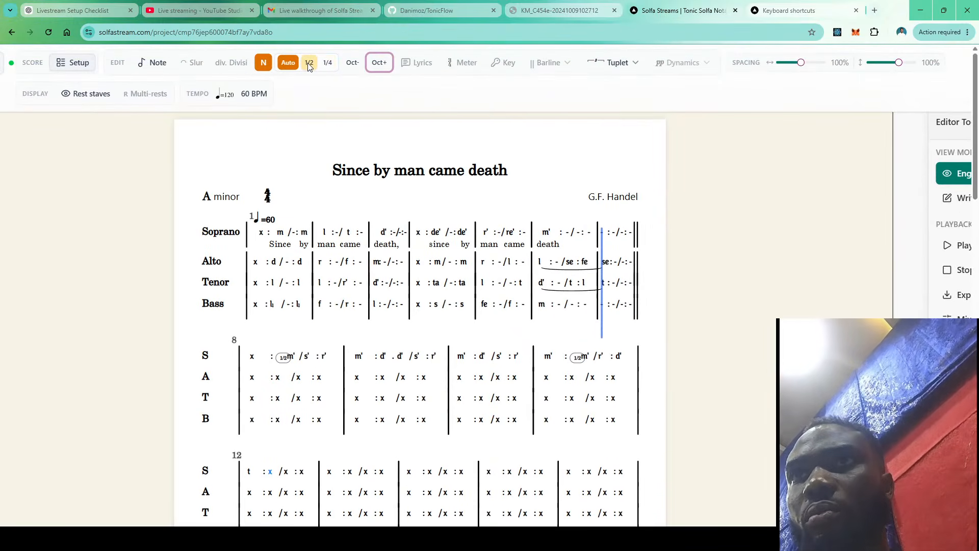
left_click(307, 63)
left_click(374, 63)
key("m")
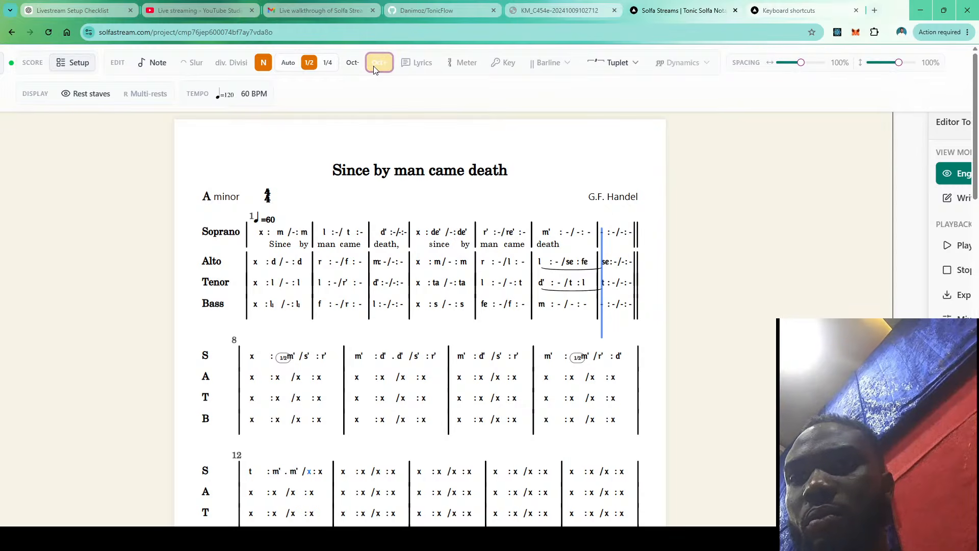
Restore automatic durations and enter r' and d' on beats 3 and 4 of soprano measure 12, and t' on beat 1 of measure 13
left_click(284, 63)
key("r")
key("d")
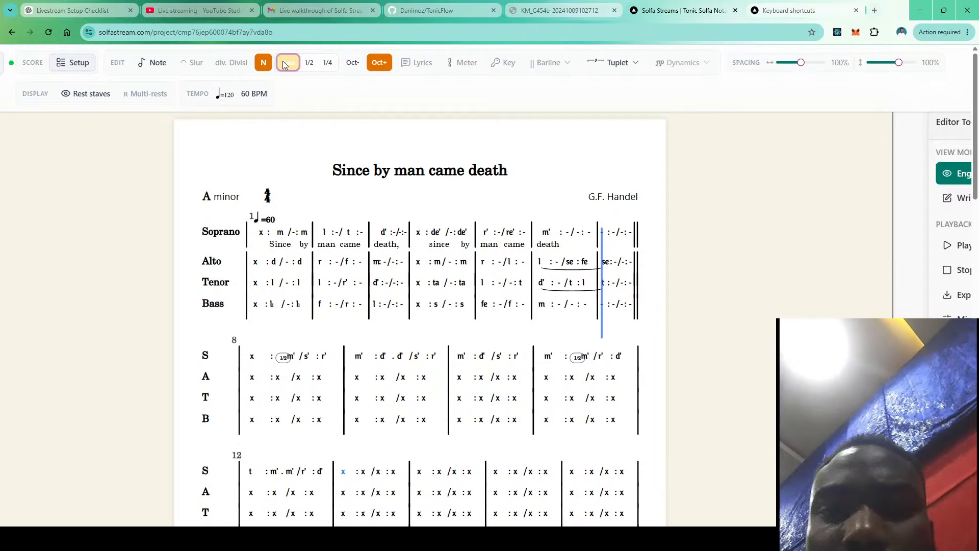
key("t")
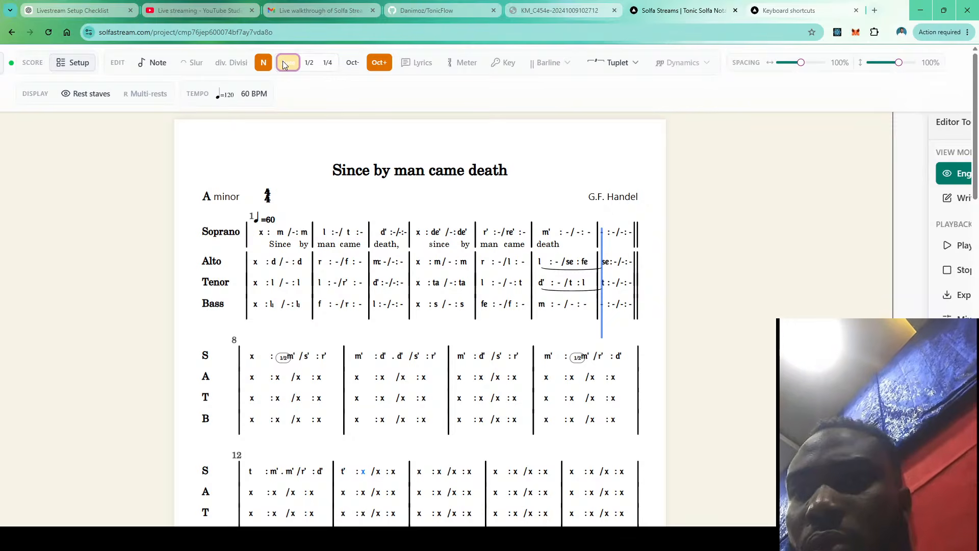
Enter t' on beat 2 and half-beat d', s', l', t' on beats 3 and 4 of soprano measure 13, and half-beat d' in measure 14
key("t")
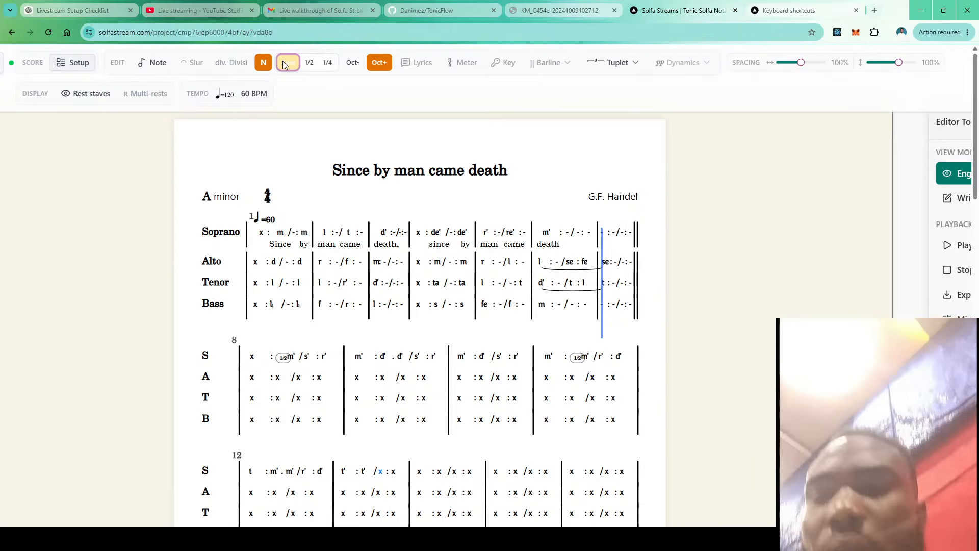
left_click(308, 63)
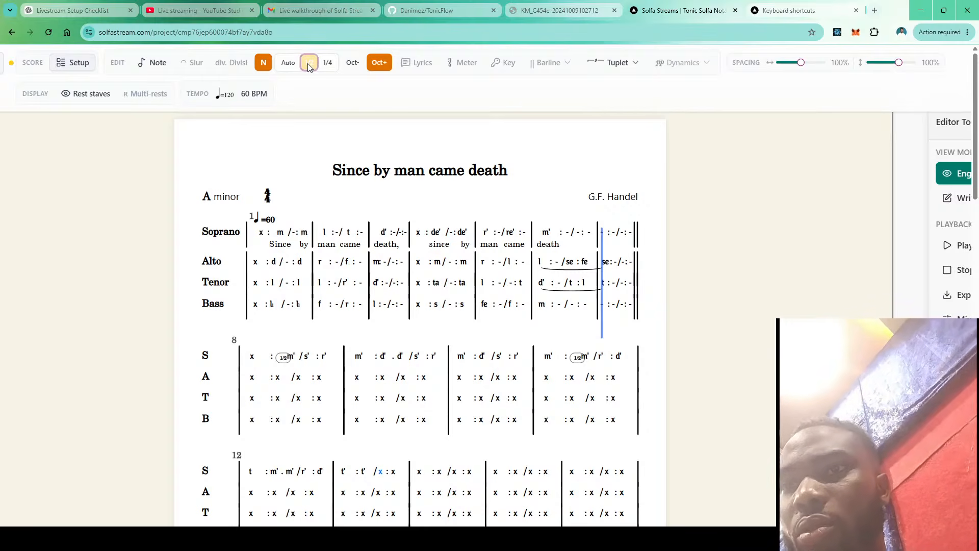
key("d")
key("s")
key("l")
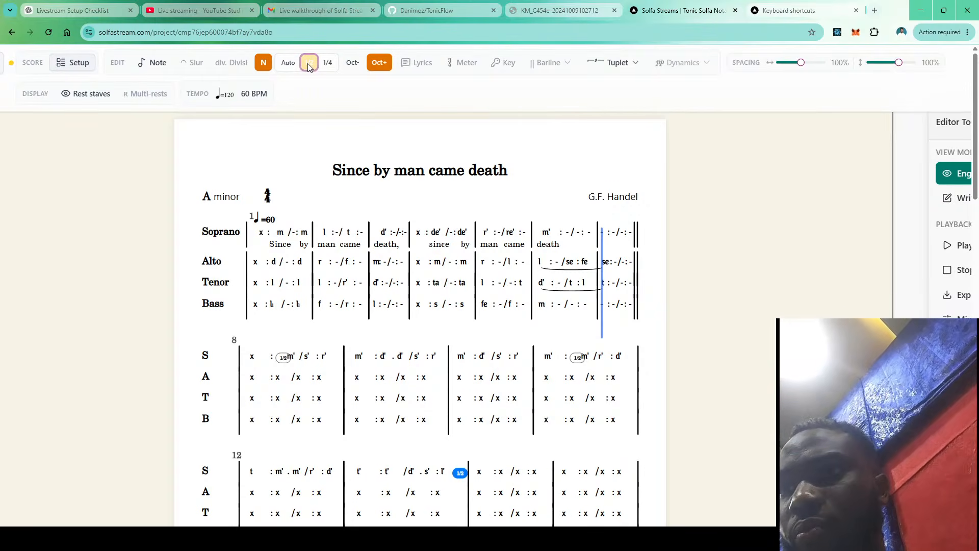
key("t")
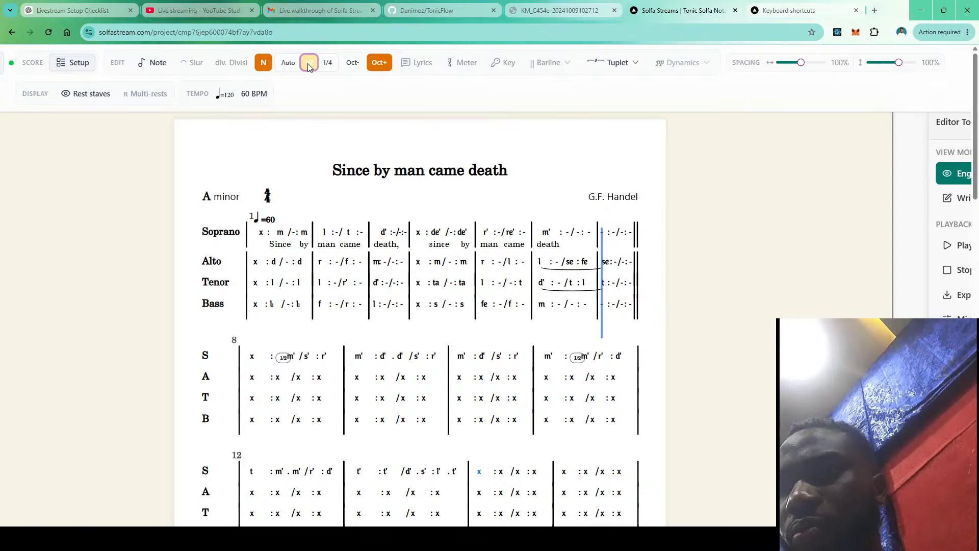
key("d")
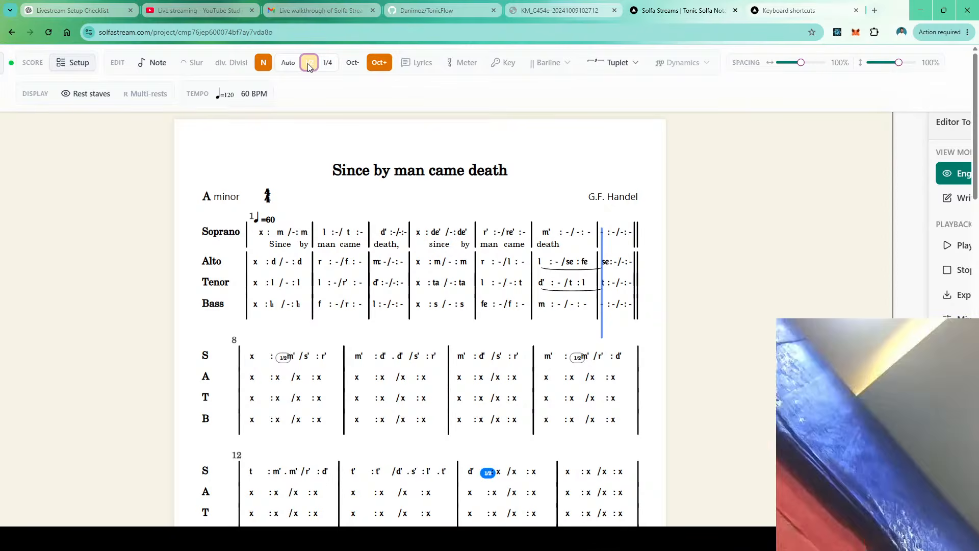
Lower the t' notes on beats 1 and 2 and the s', l', t' on beats 3 and 4 of soprano measure 13 by one octave
left_click(352, 471)
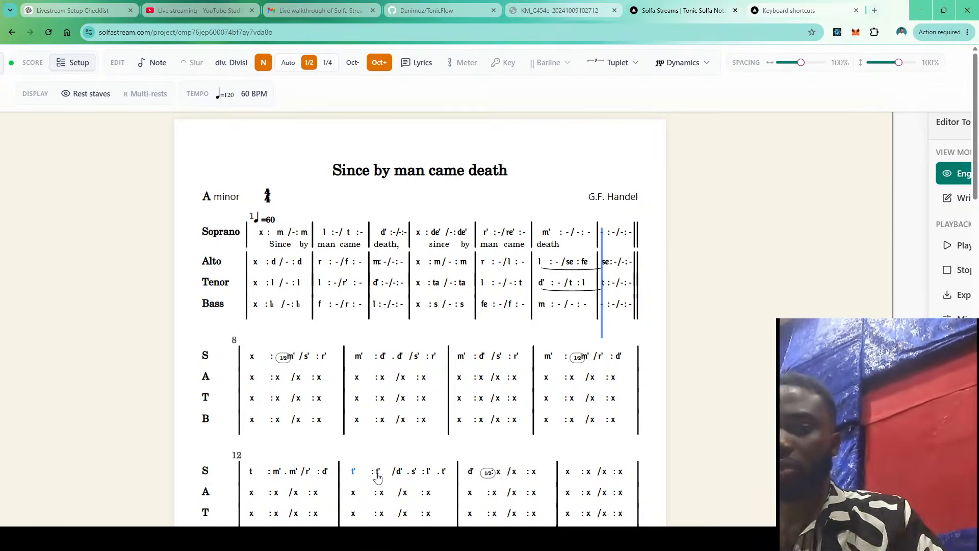
left_click(377, 472, "shift")
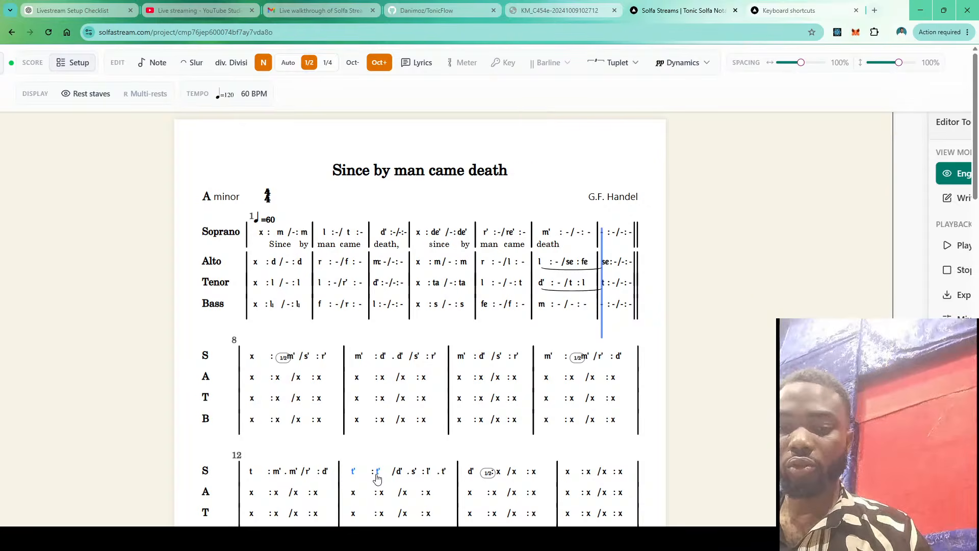
key("ctrl+Down")
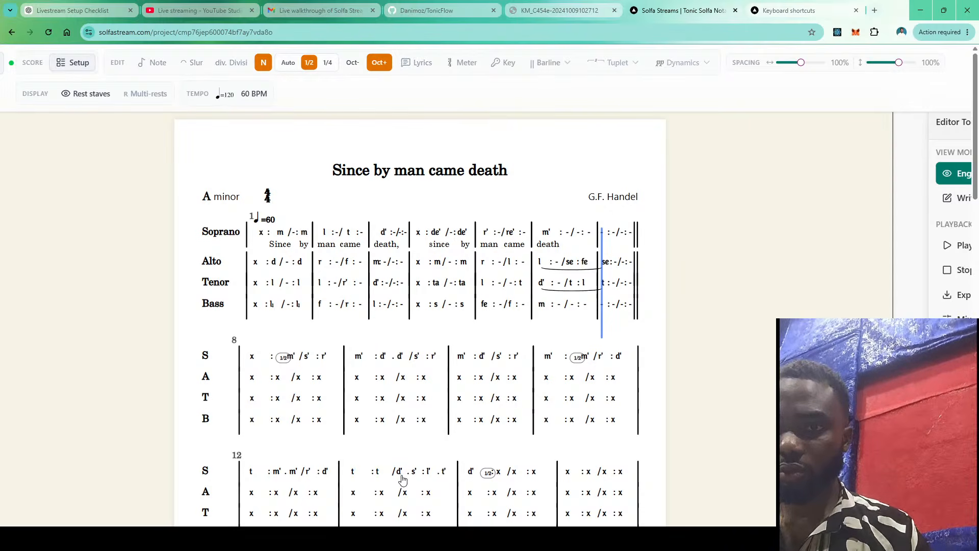
left_click(400, 473)
left_click(413, 473)
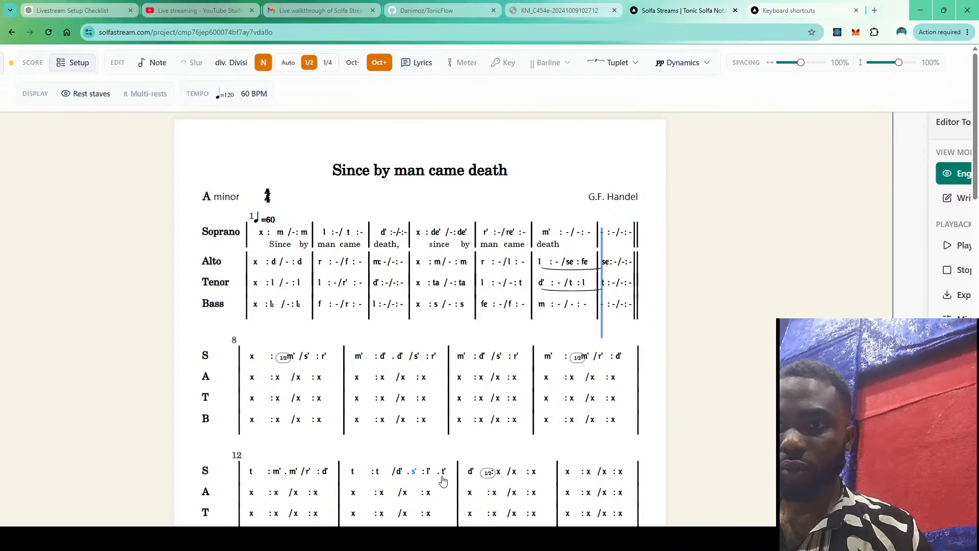
left_click(444, 473, "shift")
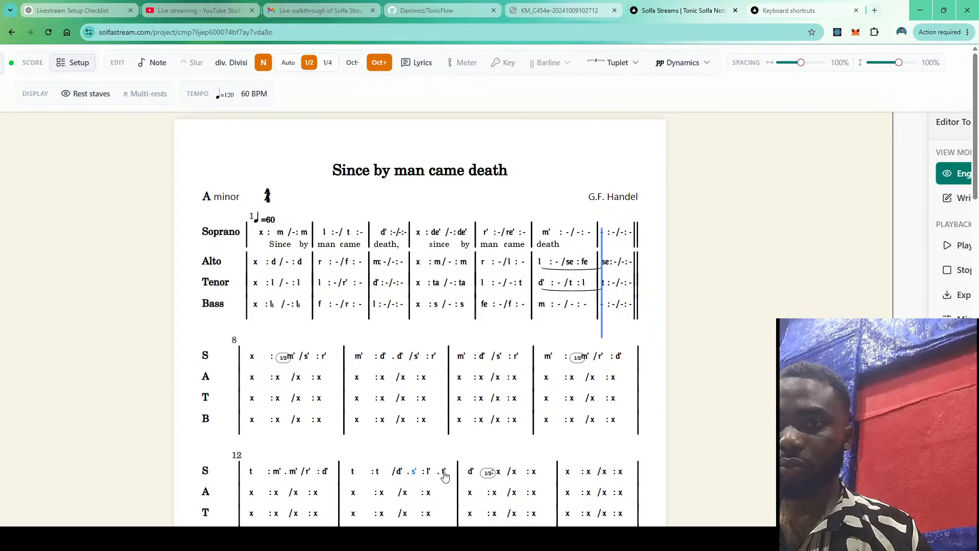
key("ctrl+Down")
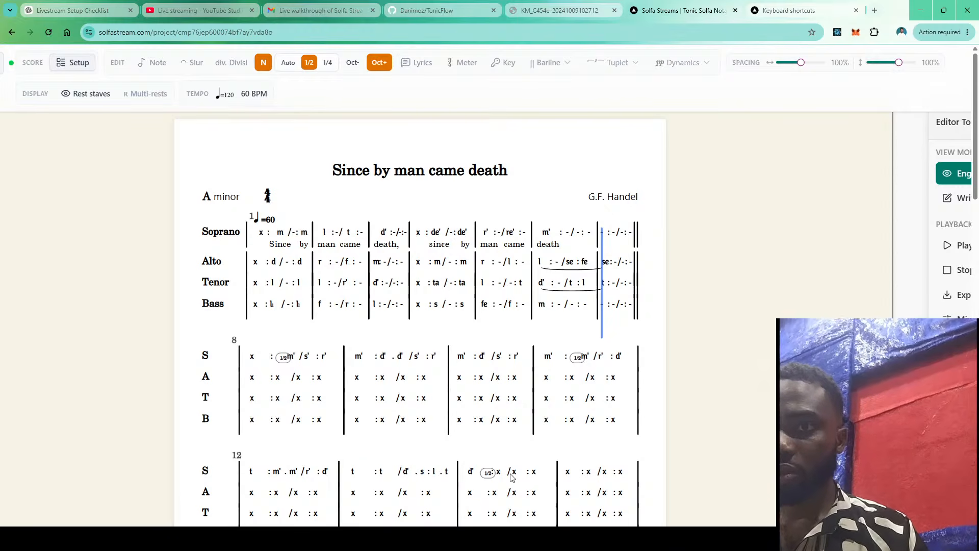
Delete the half-beat d' in soprano measure 14 and enter full-beat d' on beats 1 and 2 with automatic durations
left_click(469, 476)
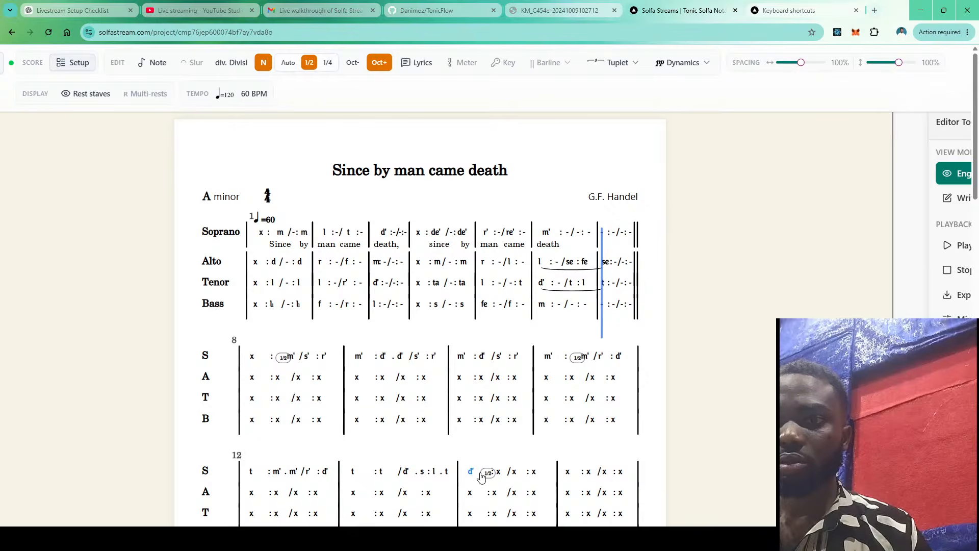
key("Delete")
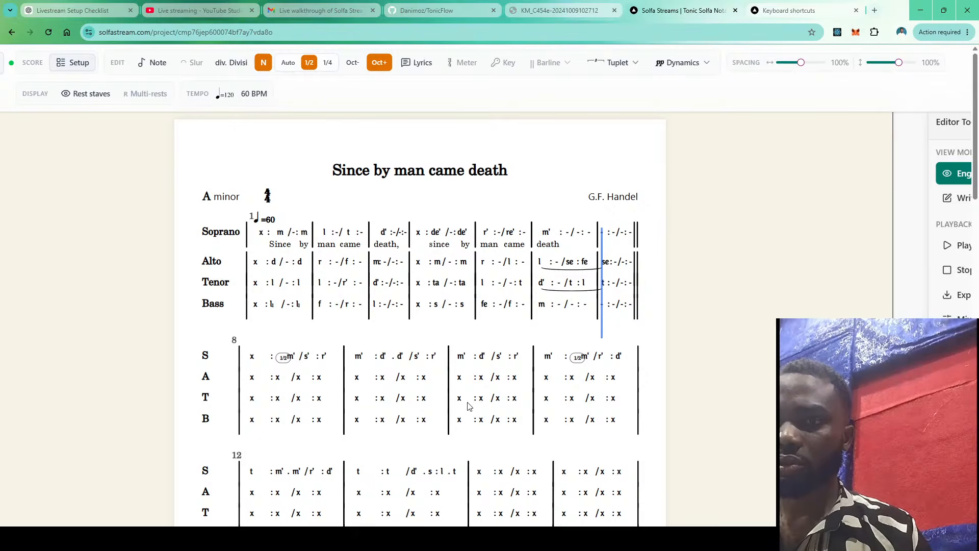
left_click(476, 474)
left_click(288, 62)
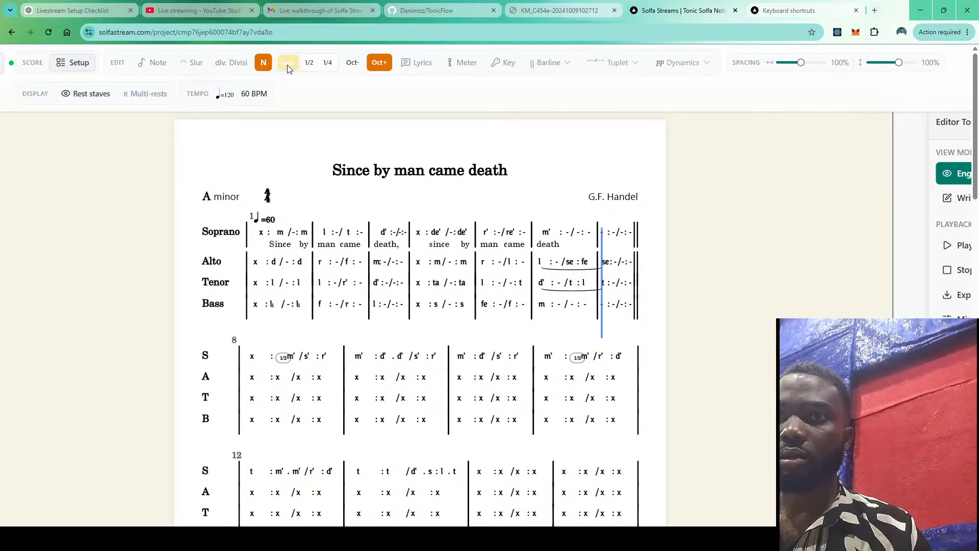
left_click(480, 473)
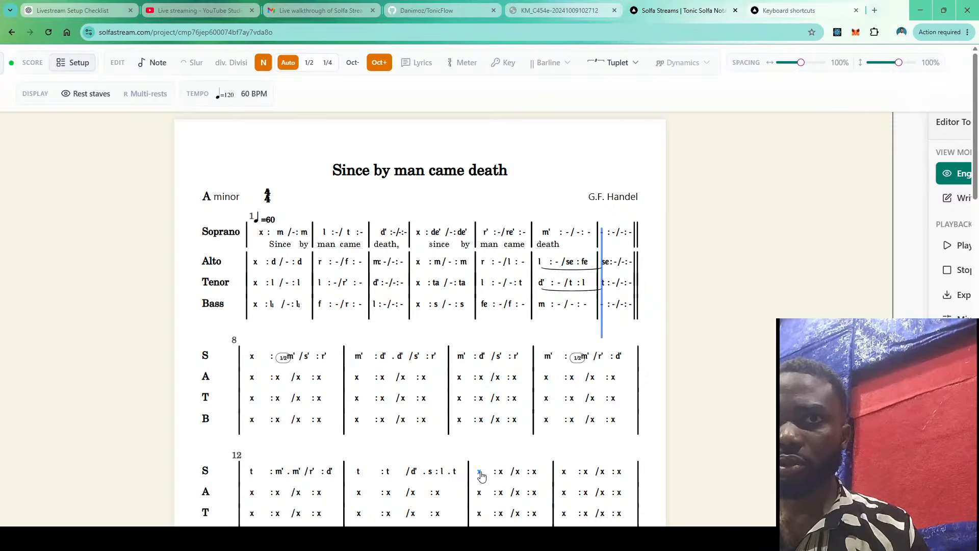
key("d")
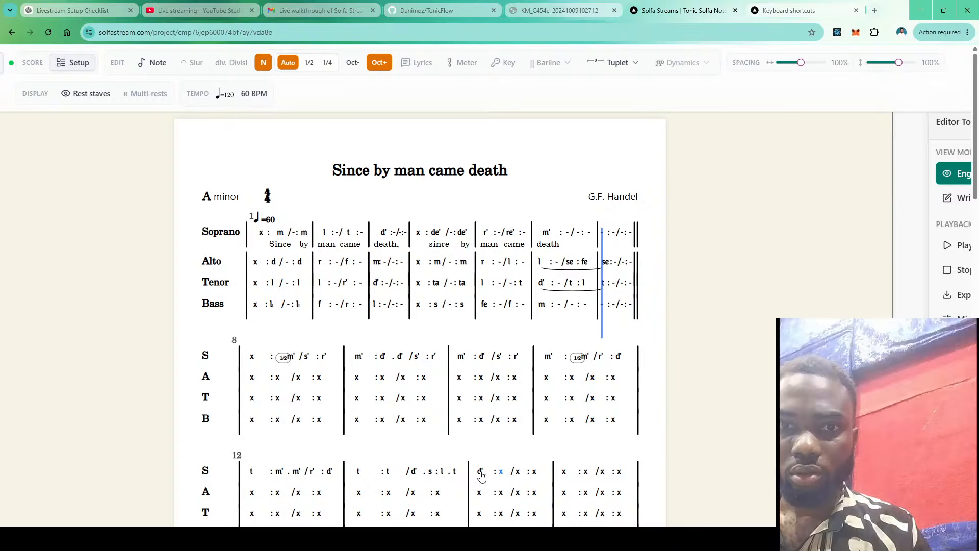
key("d")
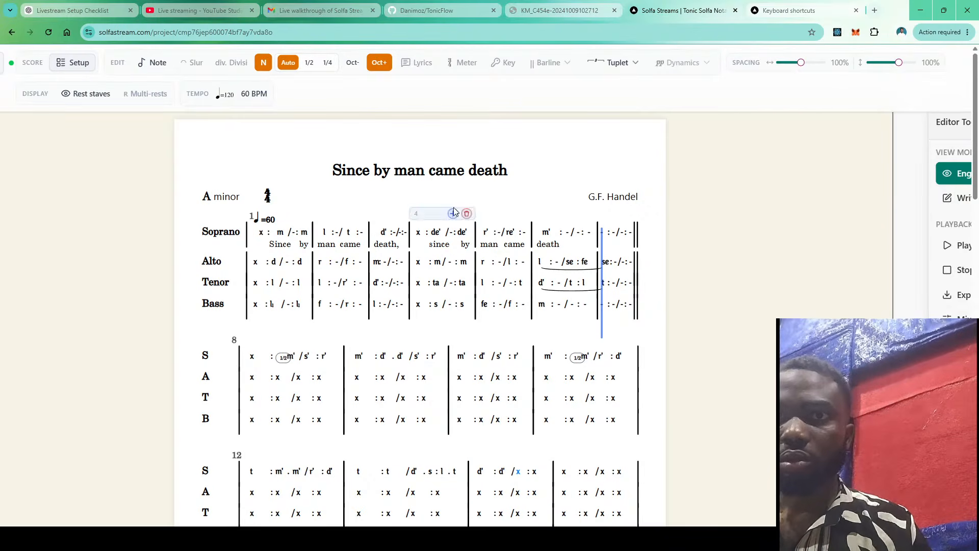
Enter half-beat d' and, with the raised octave off, half-beat s, l, t on beats 3 and 4 of soprano measure 14
left_click(311, 66)
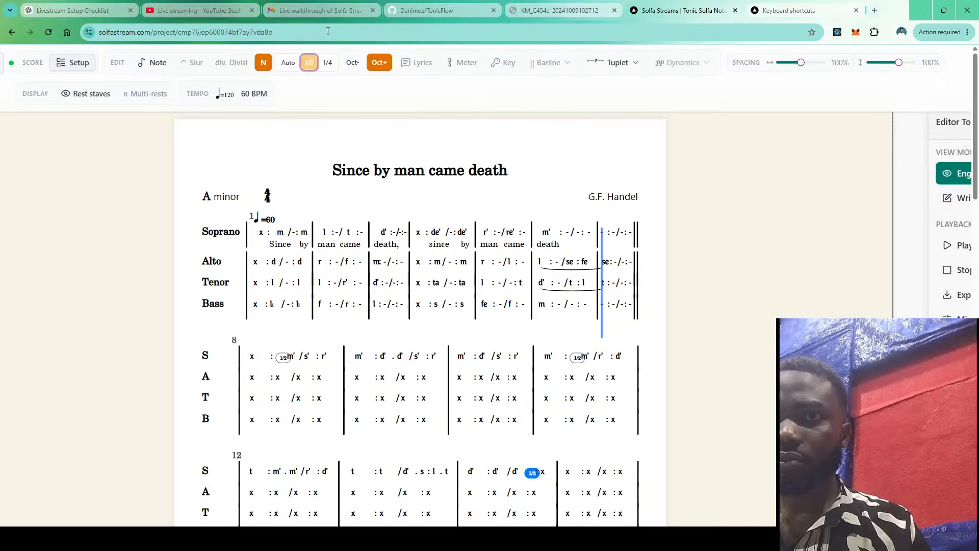
left_click(379, 63)
key("s")
key("l")
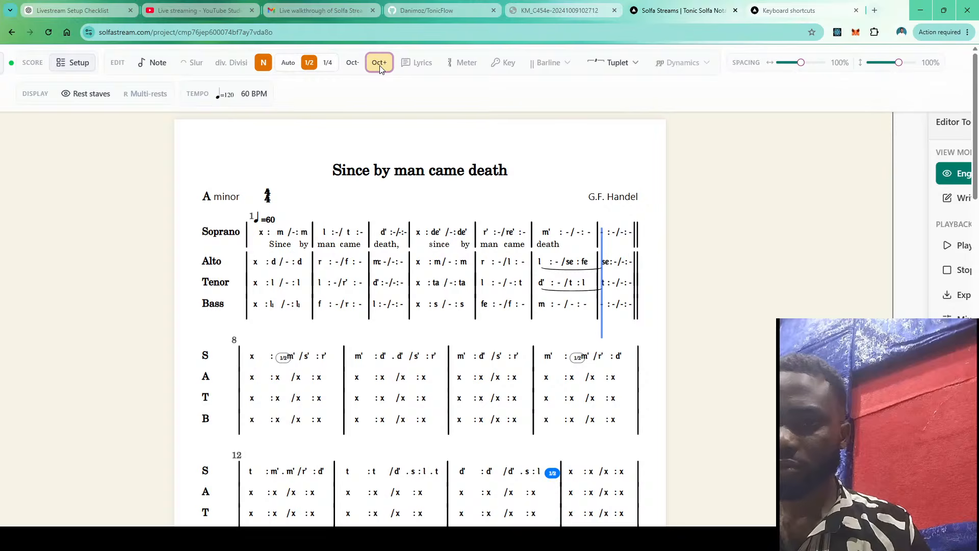
key("t")
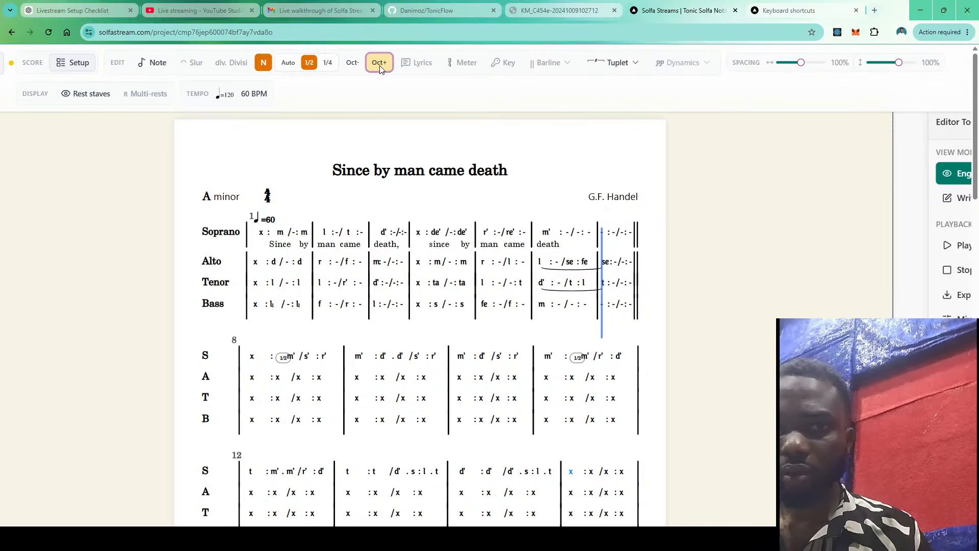
Enter a half-beat d in soprano measure 15, undo it, and enter d on beat 1 with automatic duration instead
key("d")
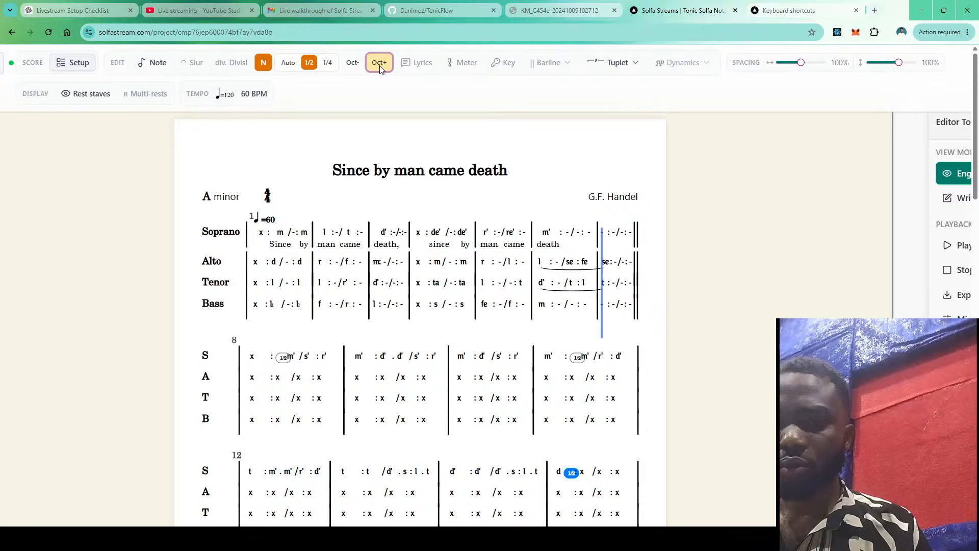
key("ctrl+z")
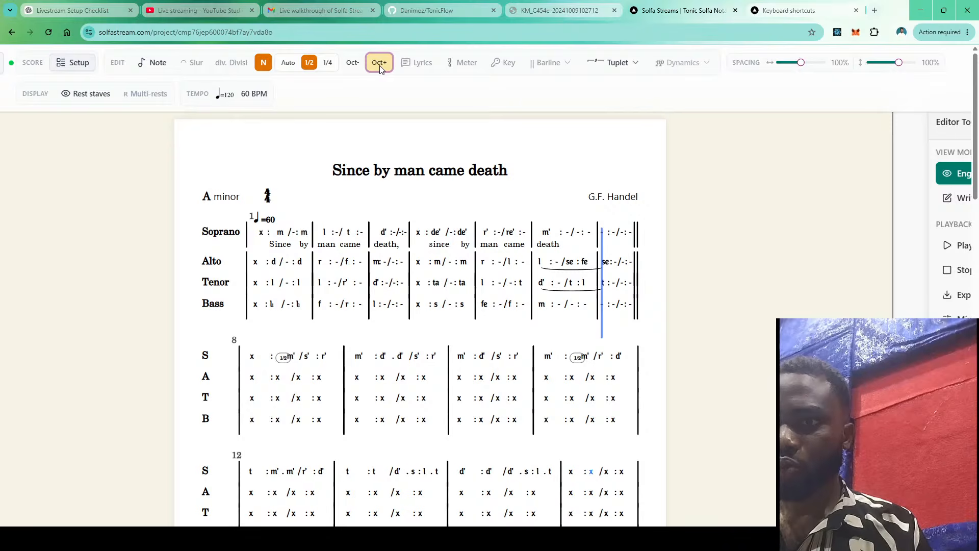
left_click(571, 472)
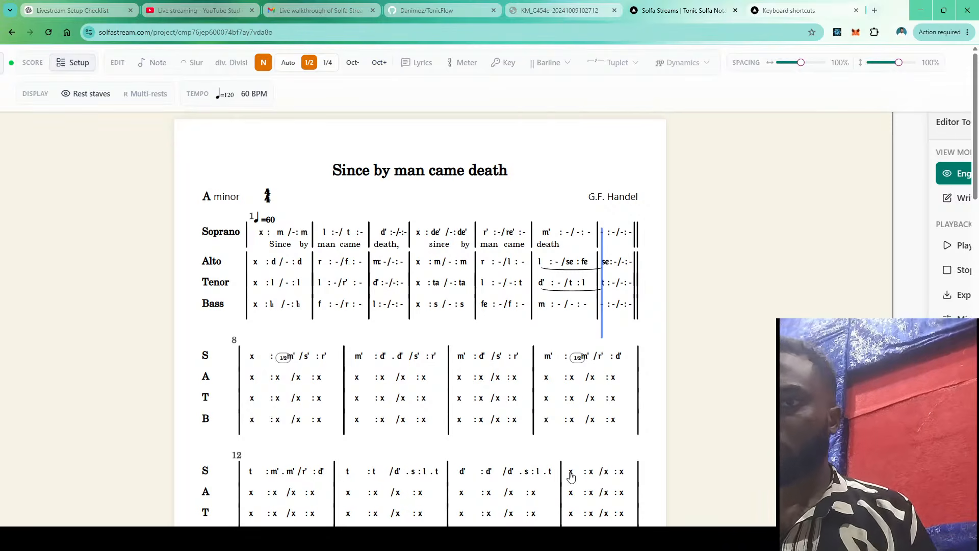
left_click(289, 64)
key("d")
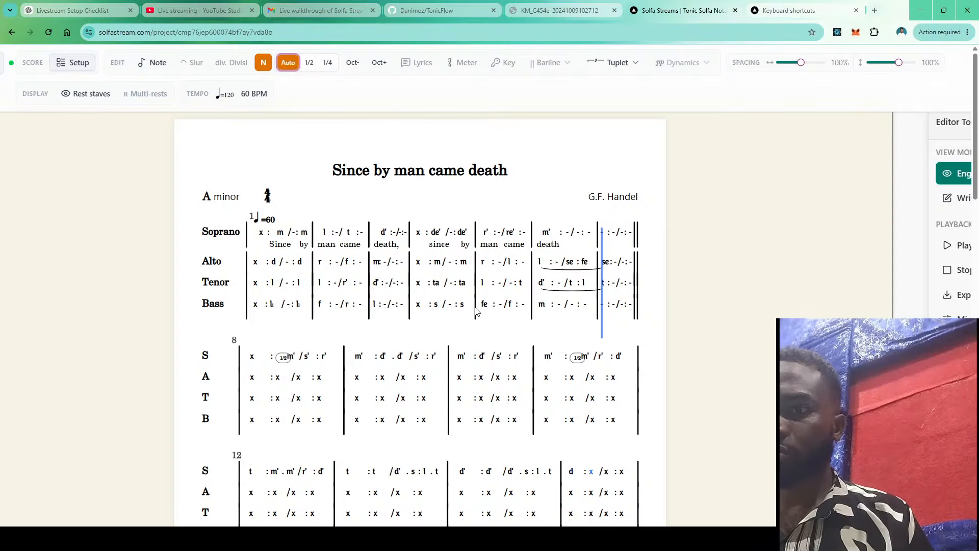
Enter half-beat notes t, d on beat 2 and l, t on beat 3 of soprano measure 15
left_click(306, 65)
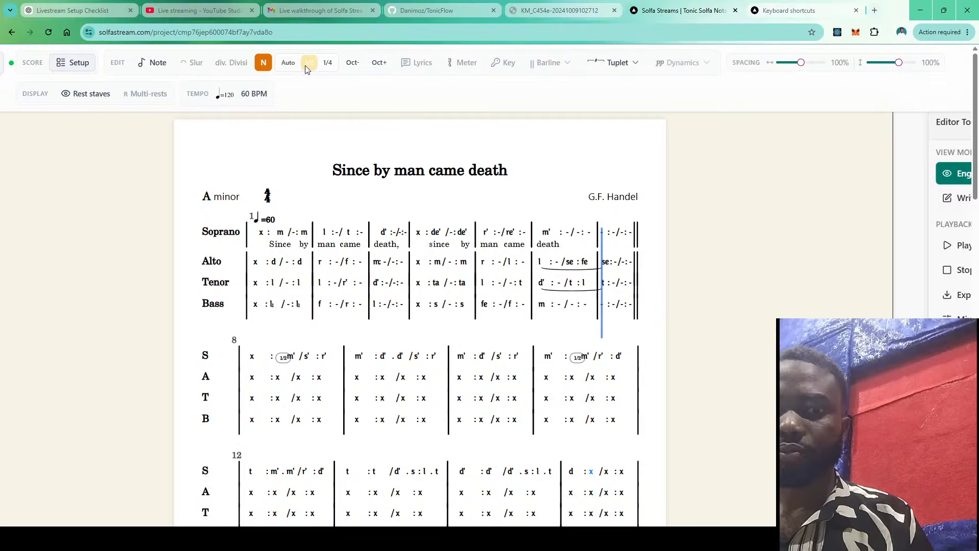
mouse_move(383, 217)
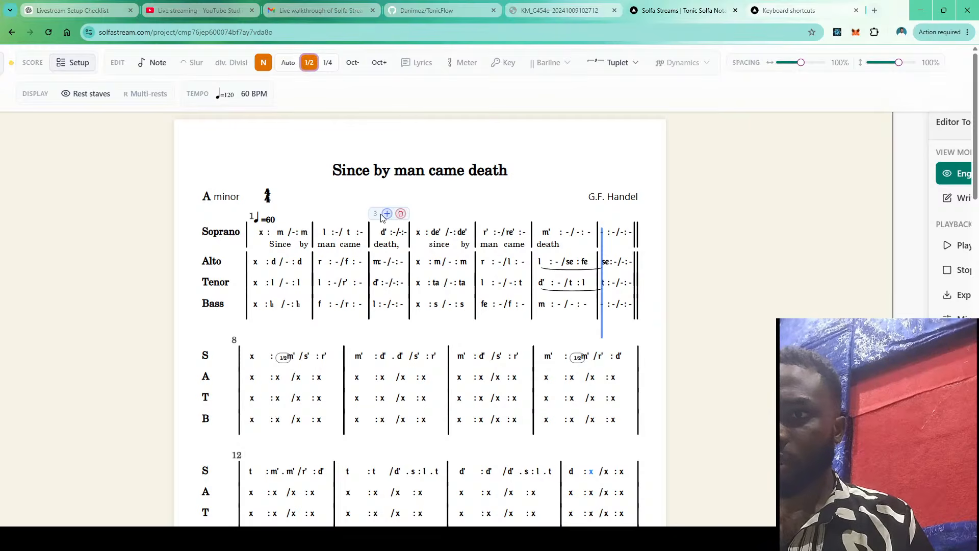
key("t")
key("d")
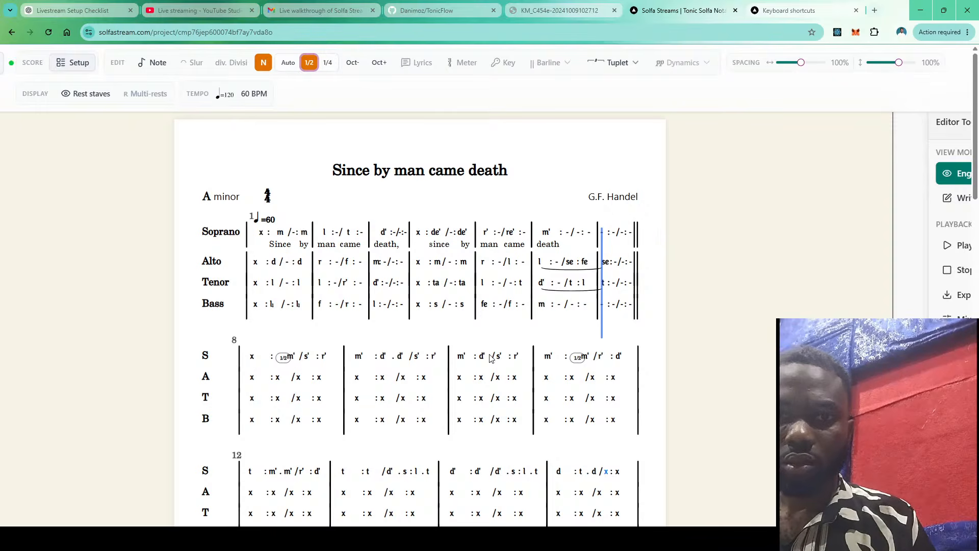
key("l")
key("t")
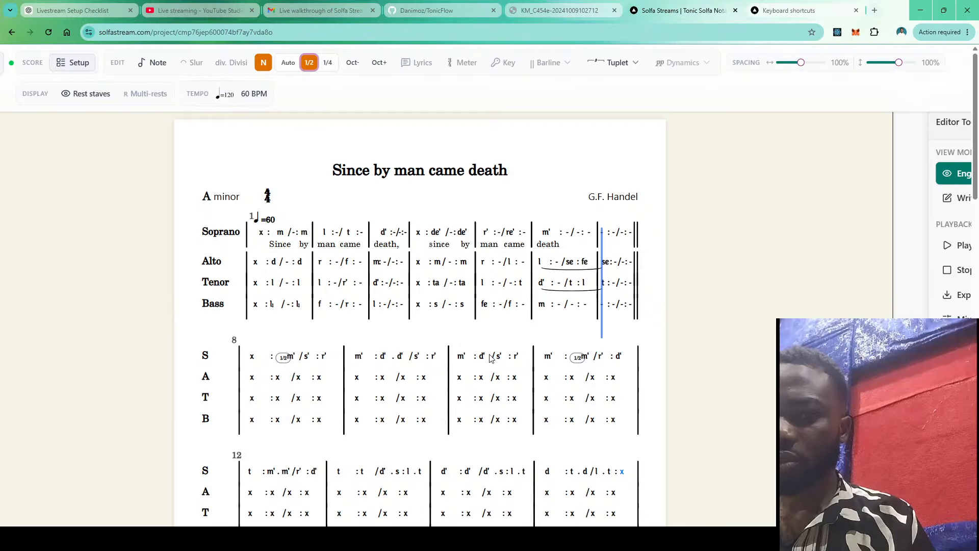
In the raised octave, enter half-beat d', r' on beat 4 of soprano measure 15 and m', f' on beat 1 of measure 16
left_click(373, 62)
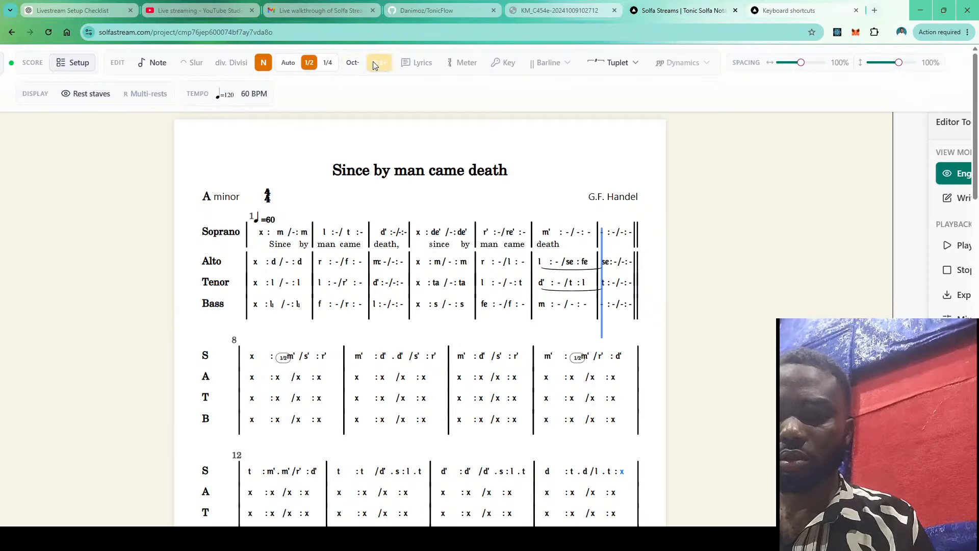
key("d")
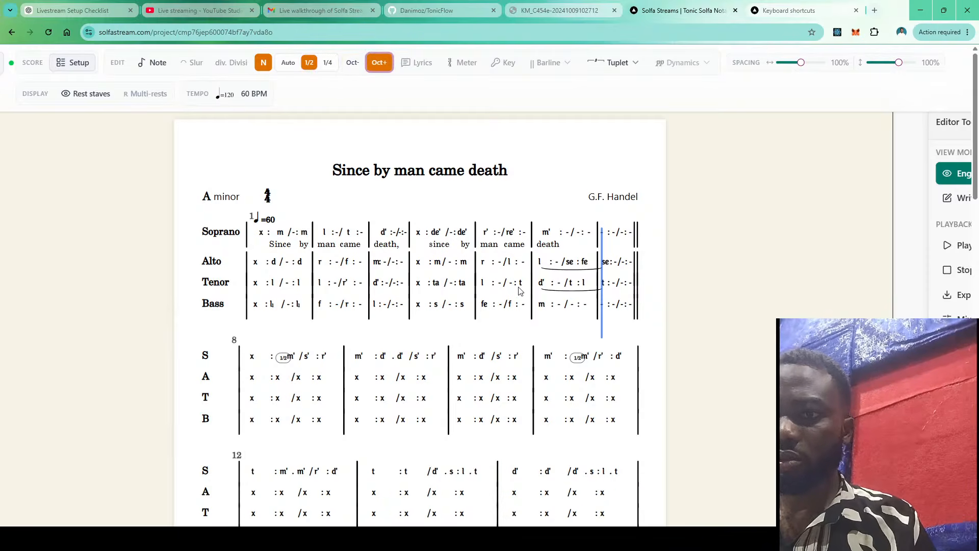
scroll(518, 291, "down", 1)
scroll(518, 291, "down", 2)
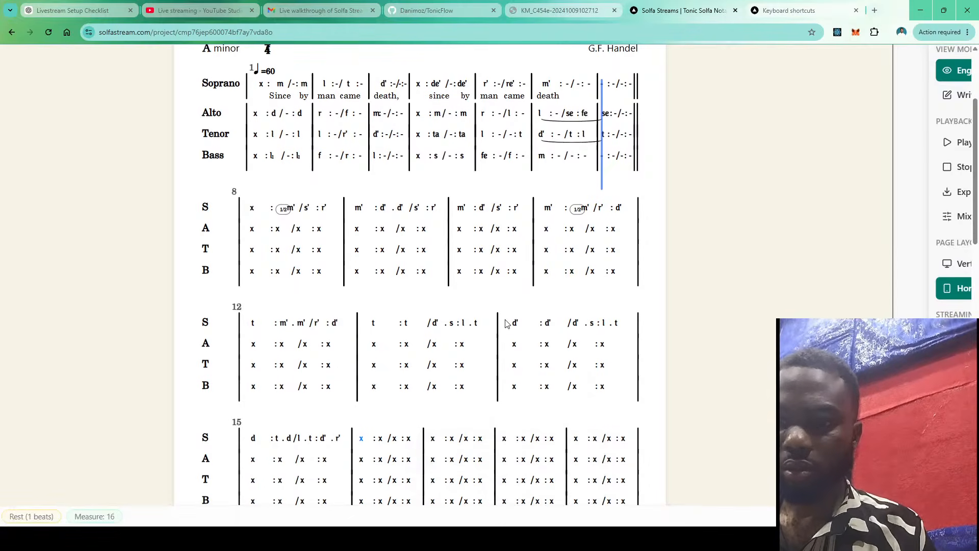
key("m")
key("f")
Restore automatic durations and enter s' and r' on beats 2 and 3 of soprano measure 16
scroll(280, 86, "up", 3)
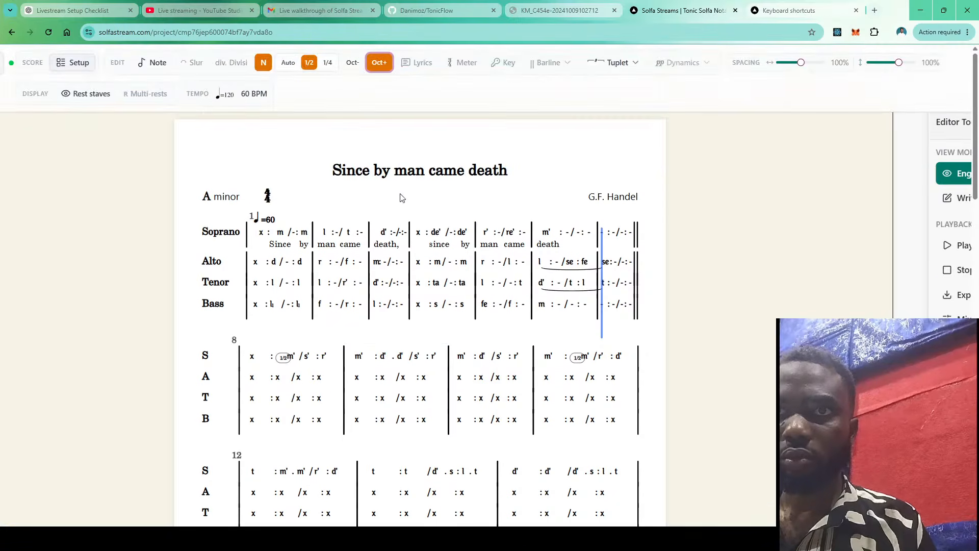
left_click(292, 65)
scroll(440, 341, "down", 4)
key("s")
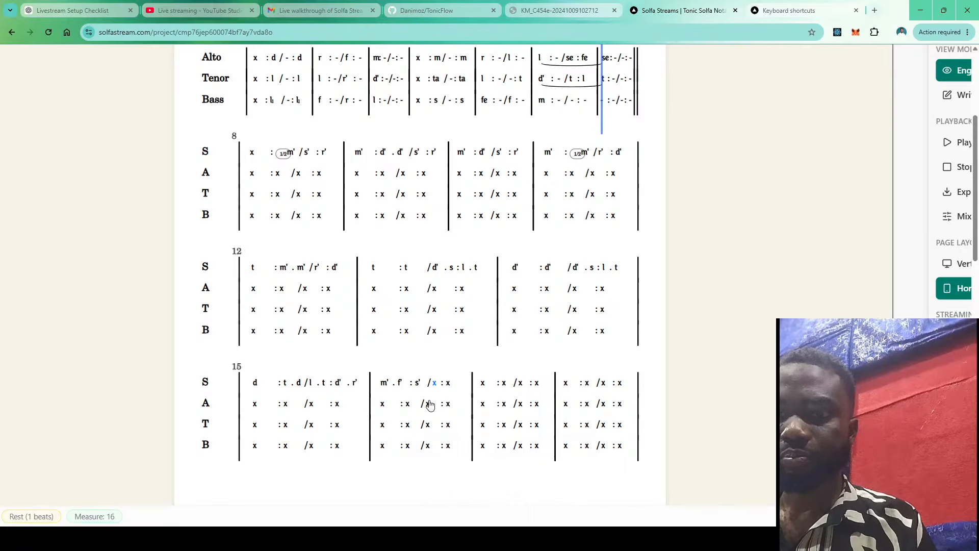
key("r")
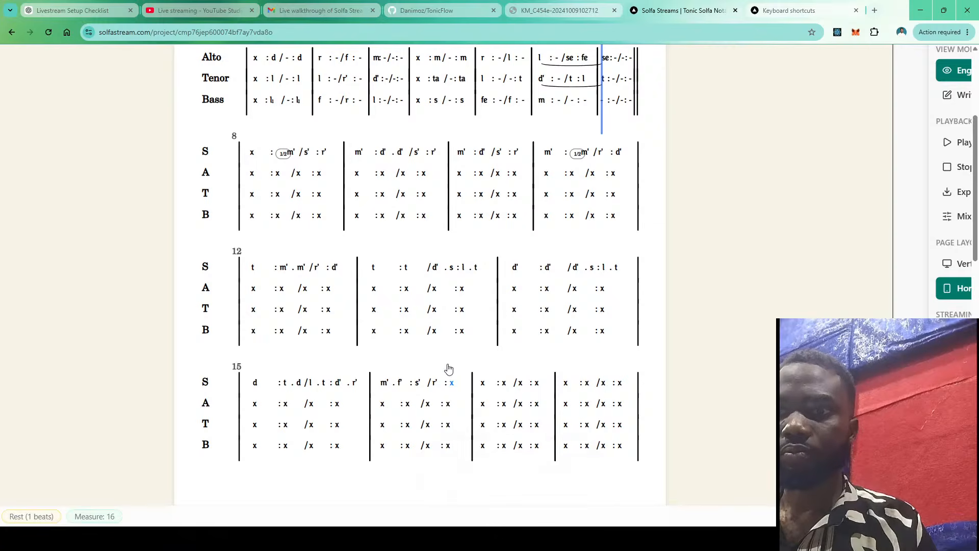
scroll(451, 295, "up", 2)
scroll(451, 296, "down", 1)
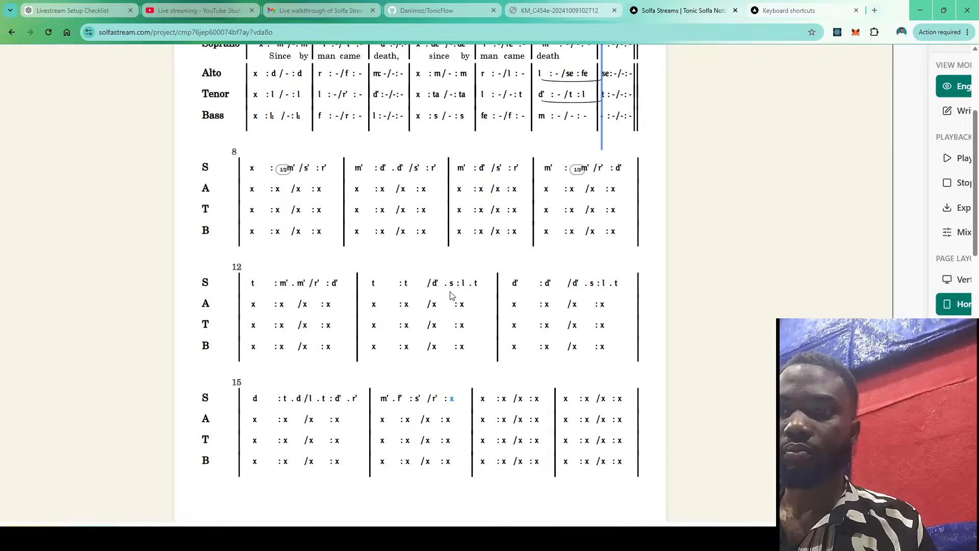
Split beat 4 of soprano measure 16 into half-beats, enter r' on its second half, and m' on beat 1 of measure 17
key("period")
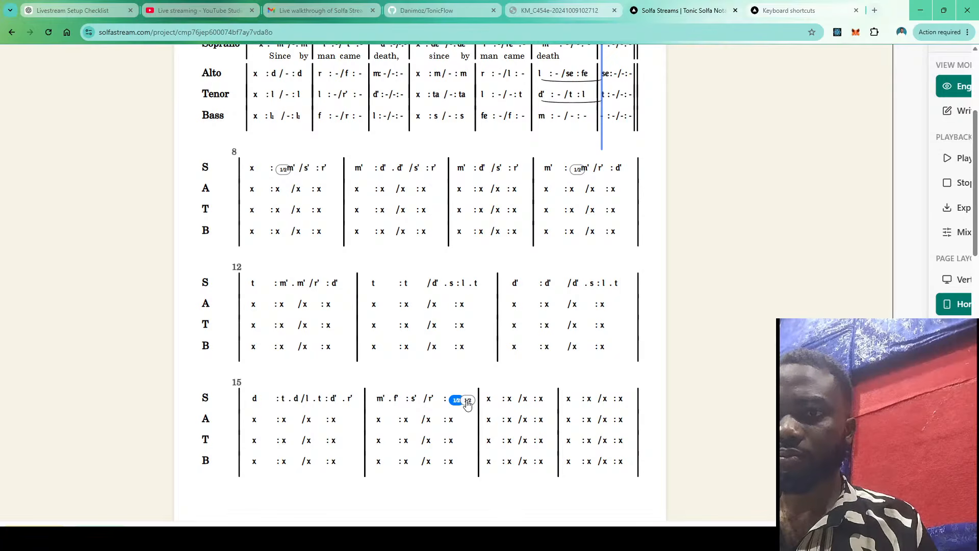
left_click(467, 401)
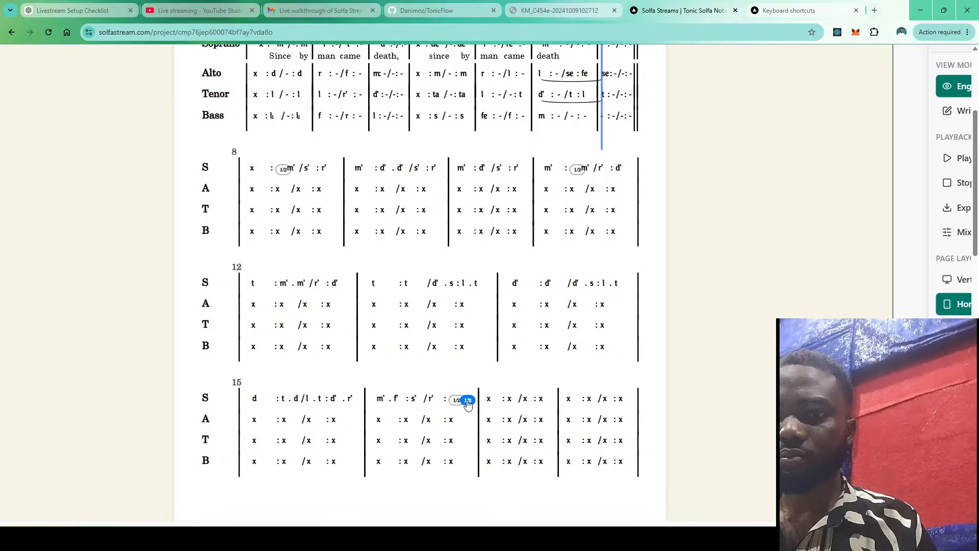
type("r' | ")
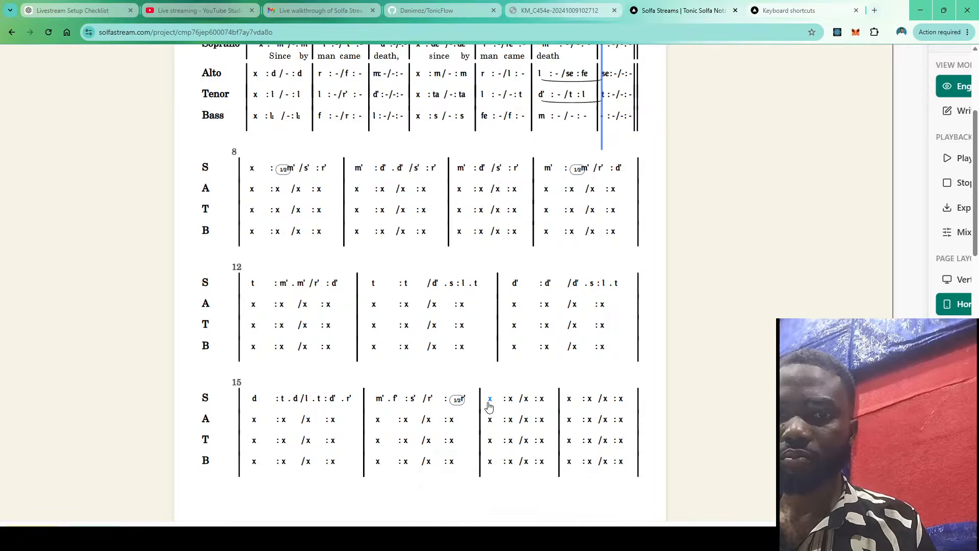
type("m'")
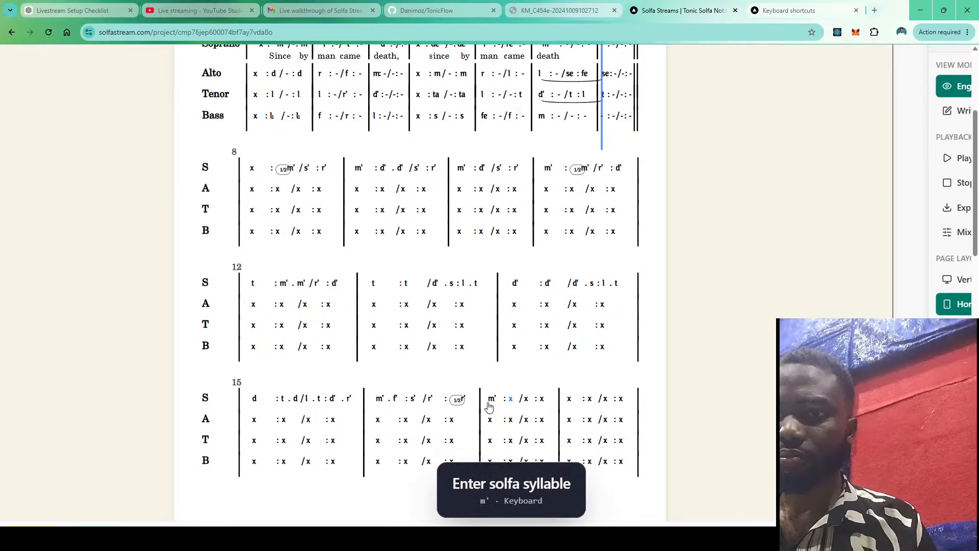
Try to replace the half-beat rest on beat 4 of soprano measure 16 with a hold dash
left_click(451, 403)
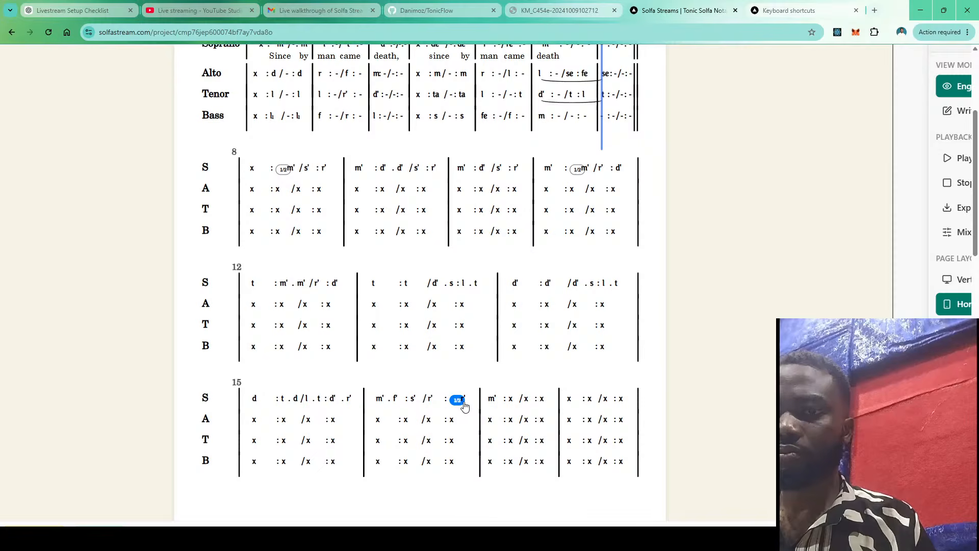
key("minus")
scroll(496, 366, "up", 4)
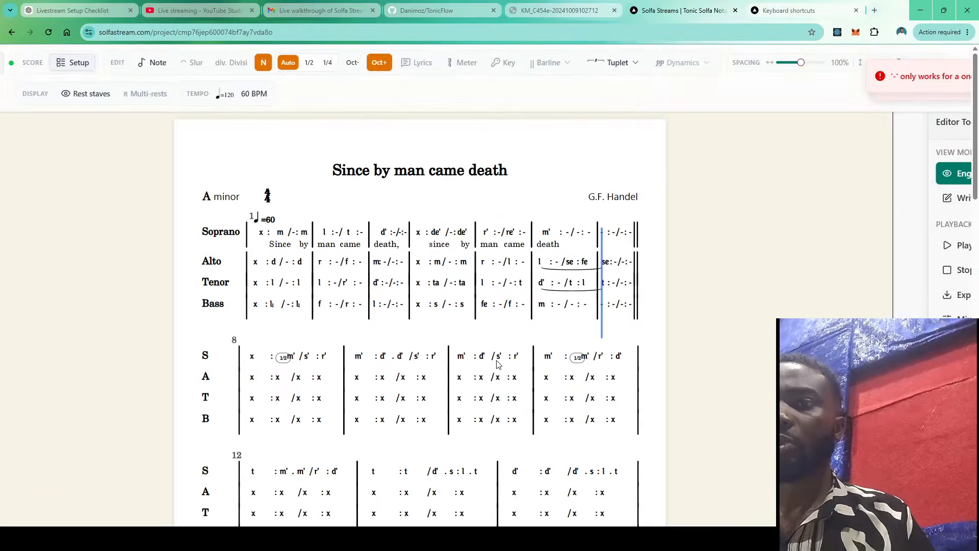
scroll(625, 346, "down", 2)
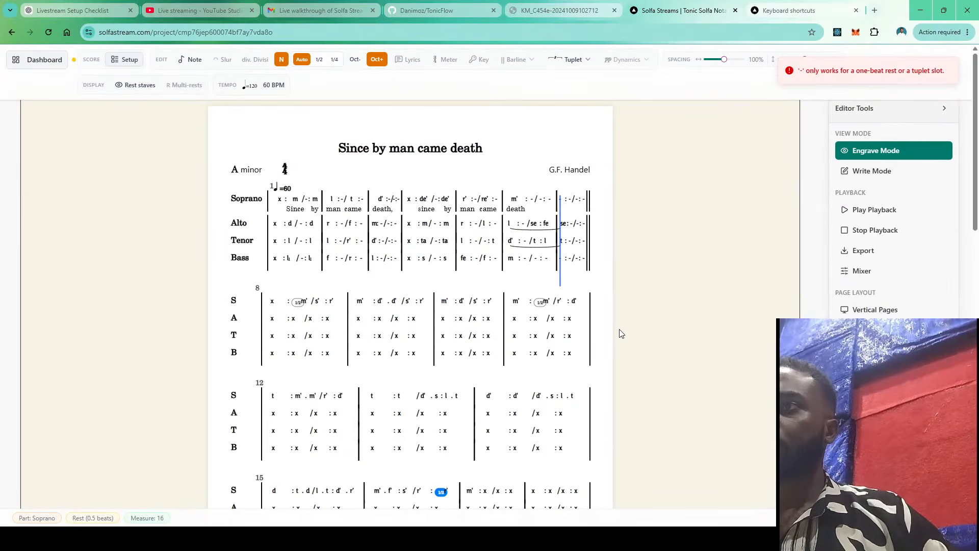
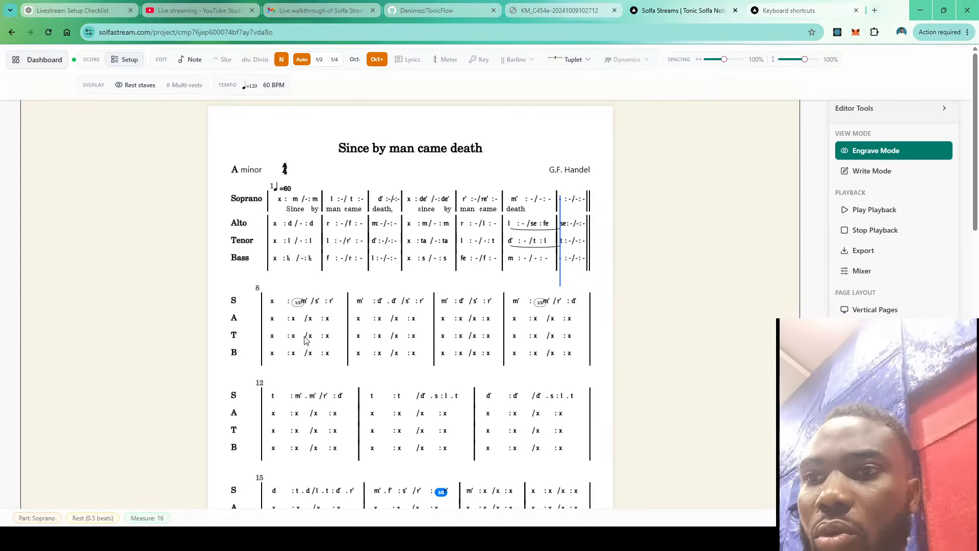
Consult the Allegro in the PDF vocal score and enter a half-beat rest and s' on beat 2, plus s' on beat 3, of alto measure 8
scroll(294, 323, "up", 5)
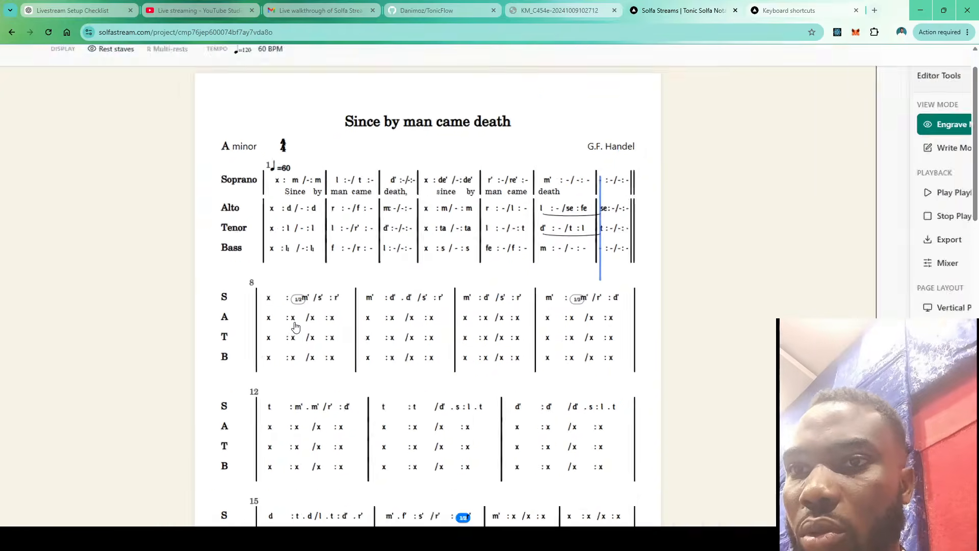
scroll(295, 326, "up", 1)
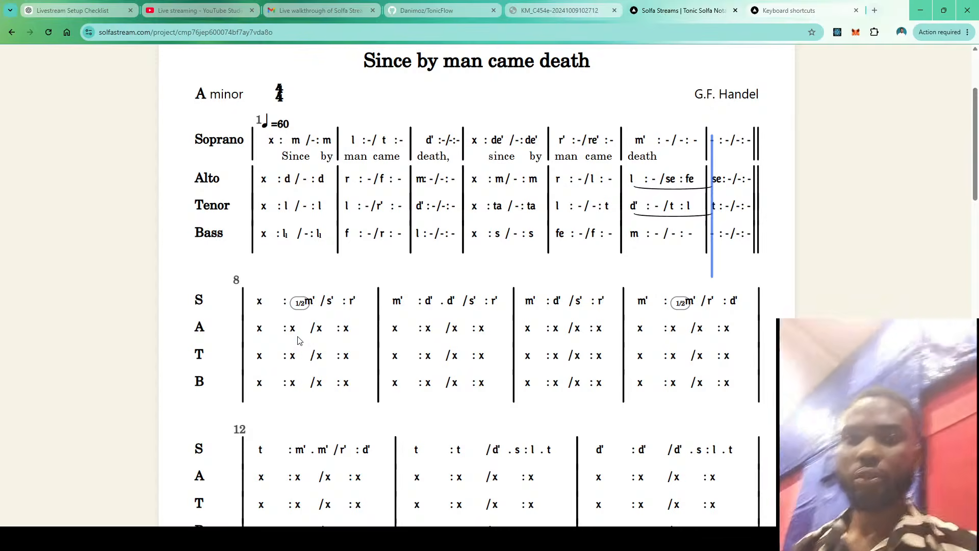
left_click(548, 13)
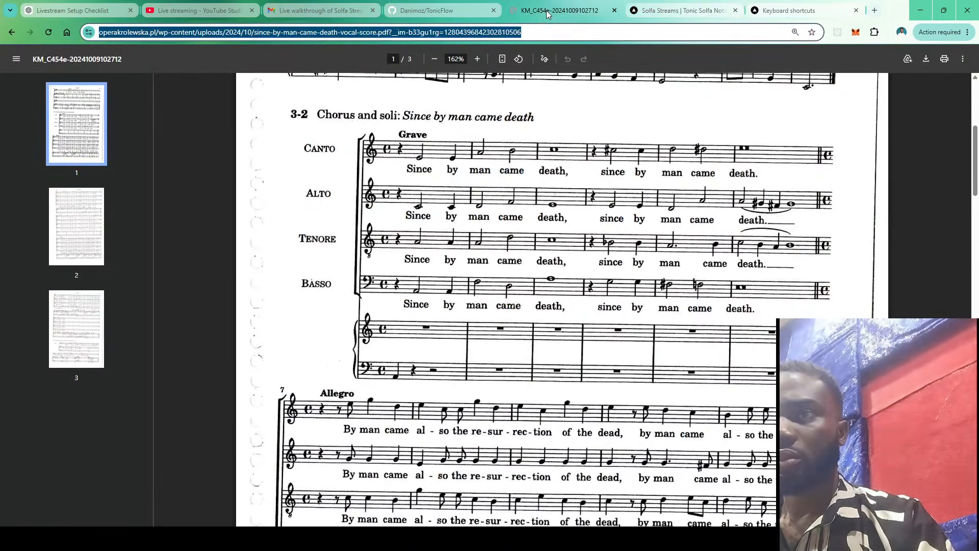
scroll(578, 225, "down", 3)
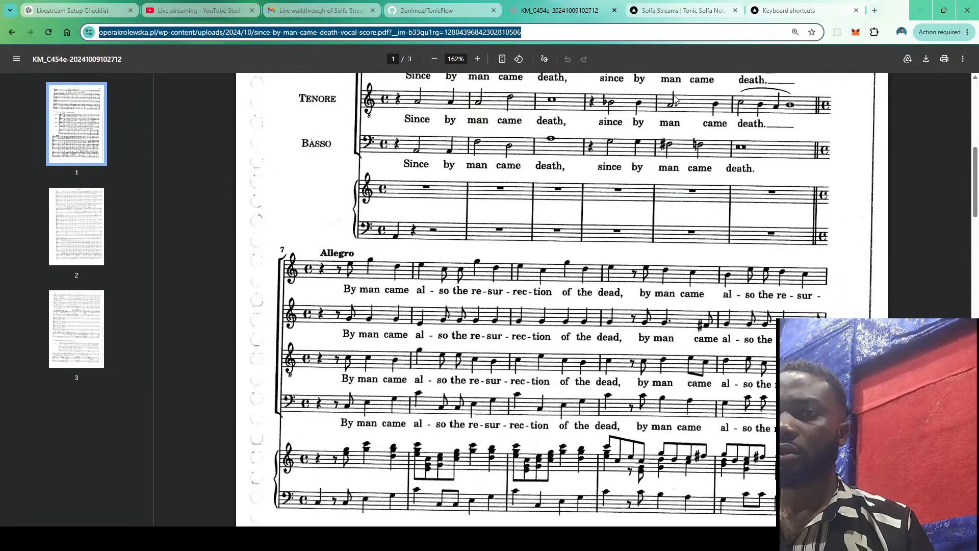
left_click(673, 12)
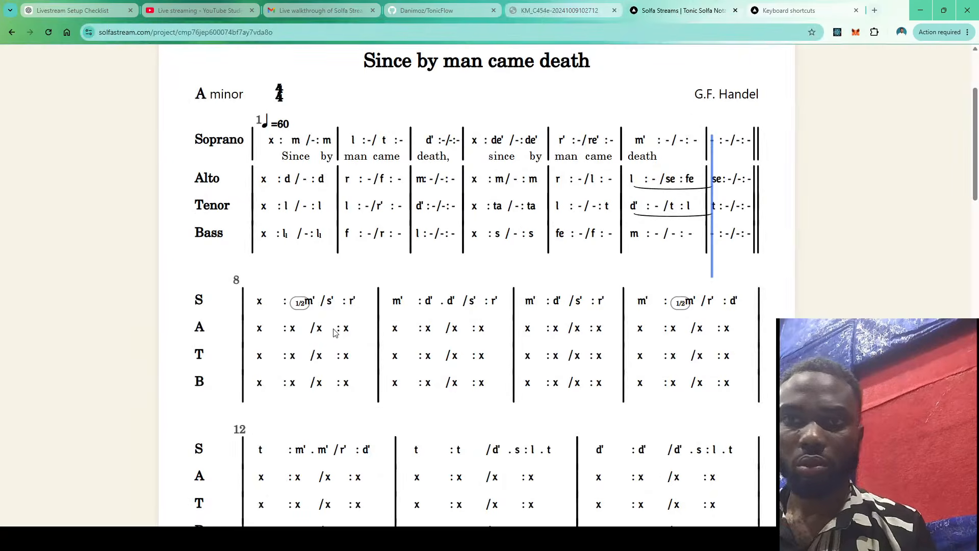
left_click(292, 332)
scroll(292, 334, "down", 3)
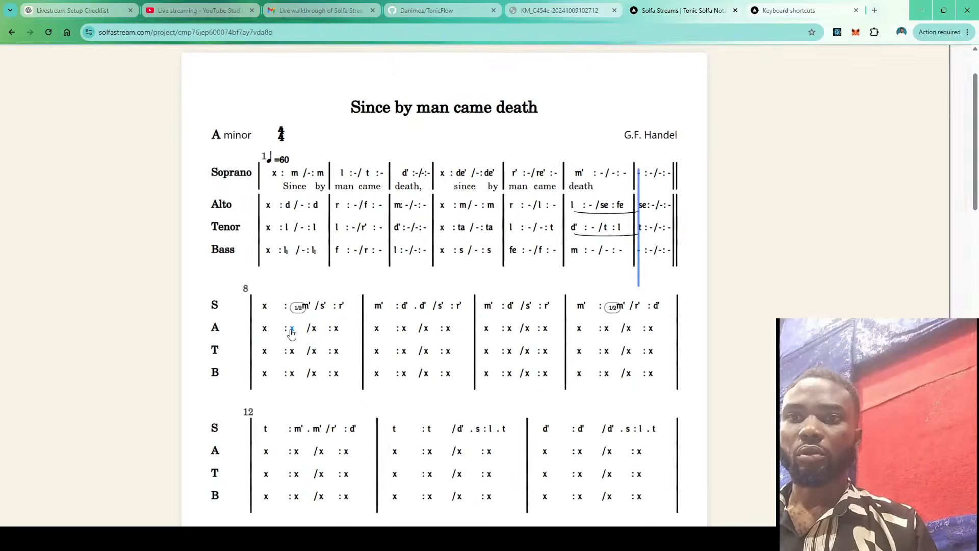
scroll(292, 332, "down", 1)
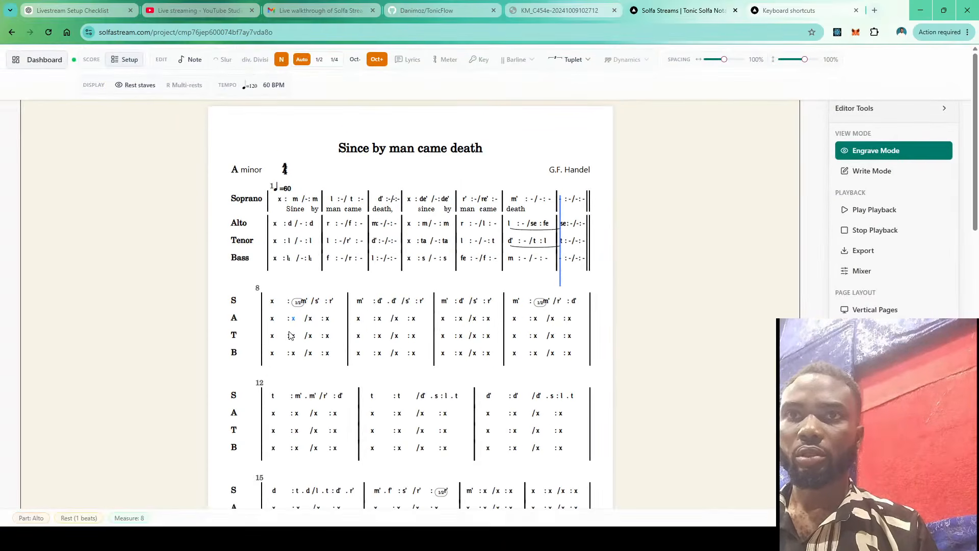
key("period")
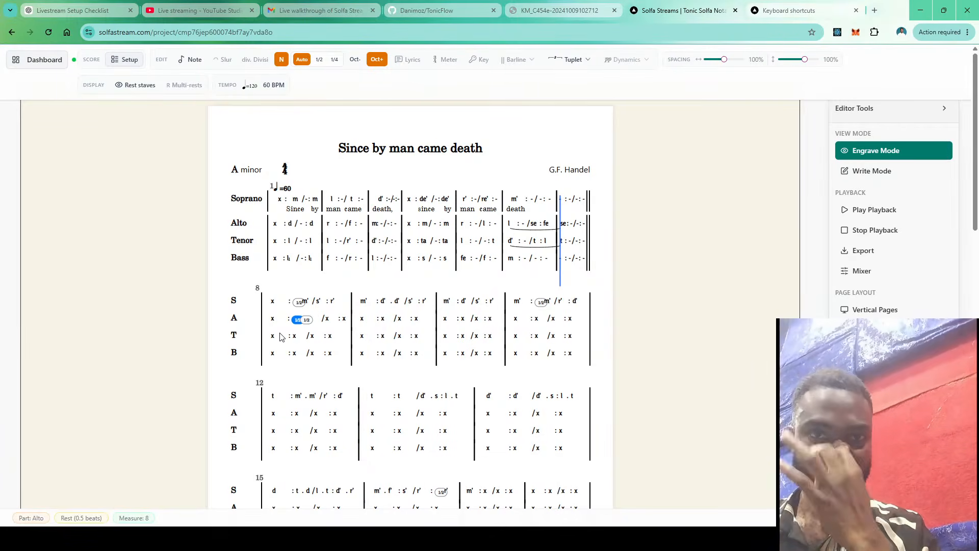
left_click(308, 319)
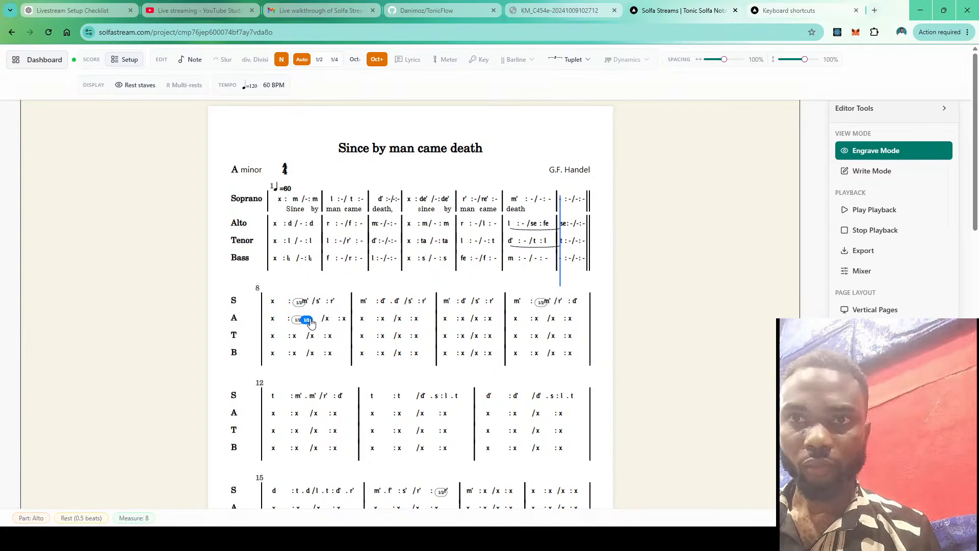
key("s")
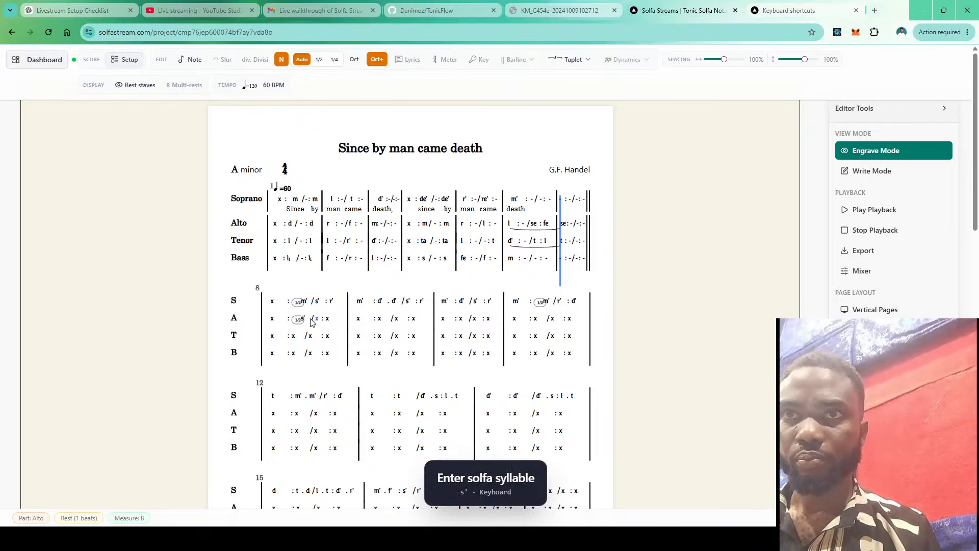
key("s")
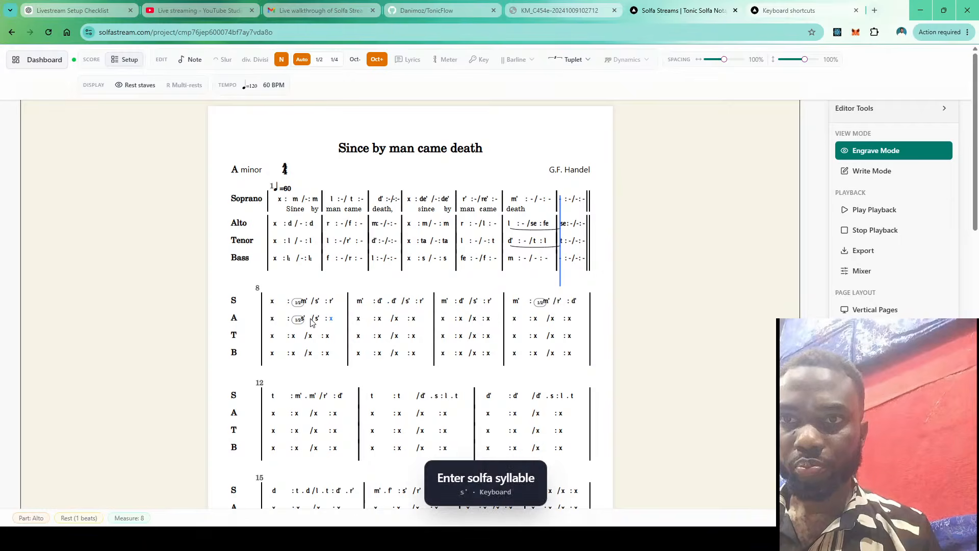
Transpose the two s' notes in alto measure 8 down an octave and turn off raised-octave entry
left_click(314, 320)
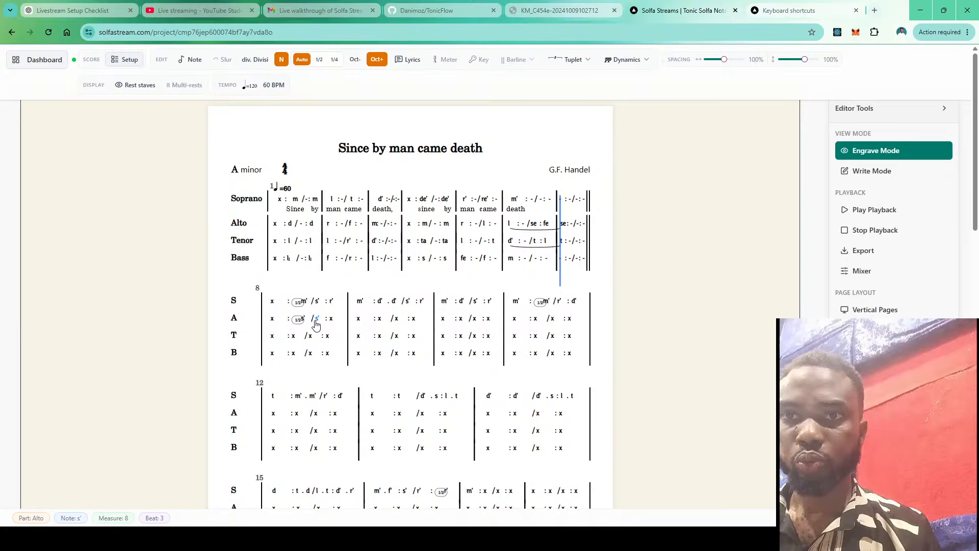
left_click(301, 320)
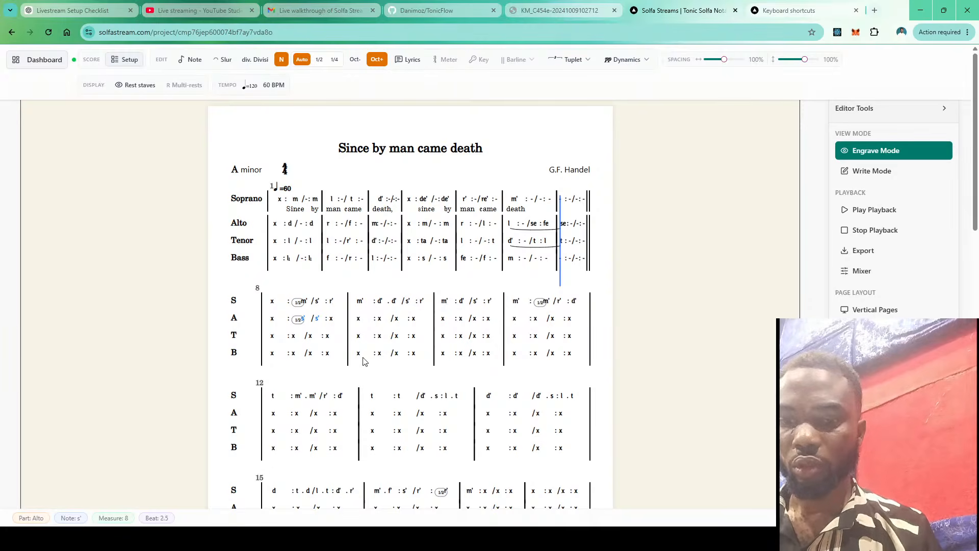
key("ctrl+alt+Down")
left_click(377, 61)
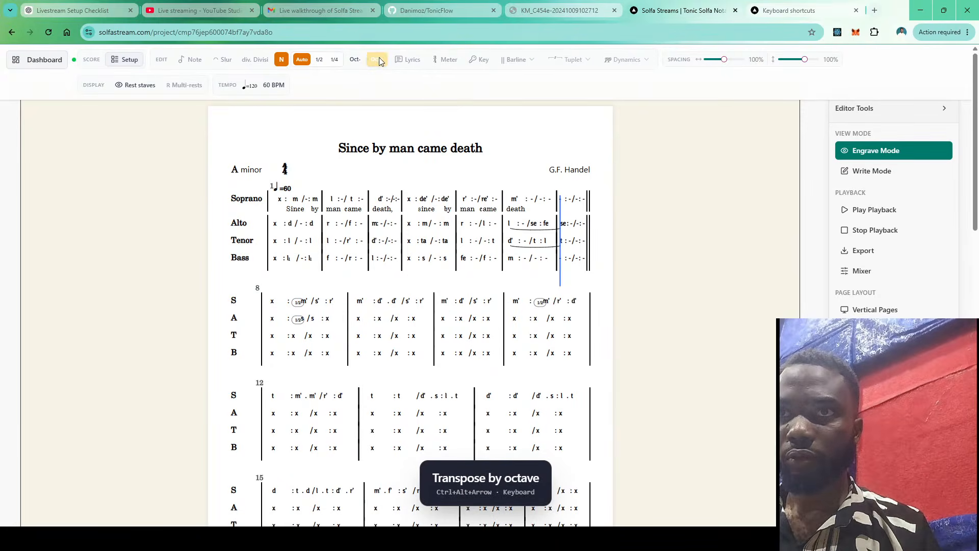
Enter s on beat 4 of alto measure 8, m on beat 1 of measure 9, and half-beat s, s on its beat 2
left_click(326, 319)
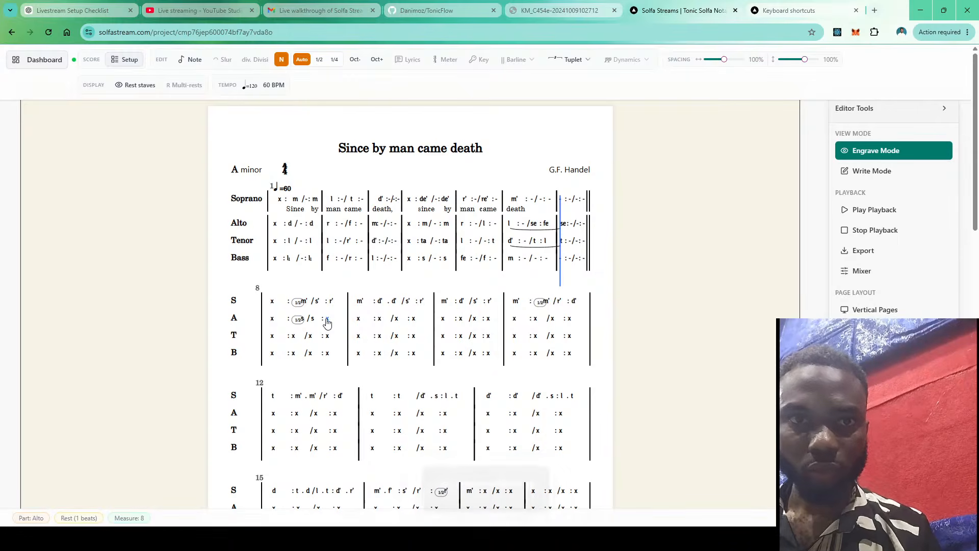
key("s")
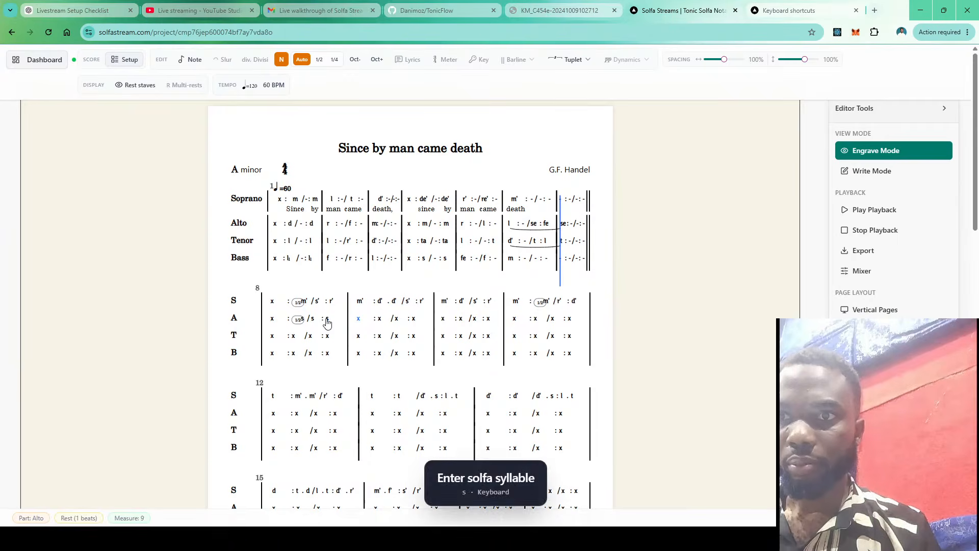
key("m")
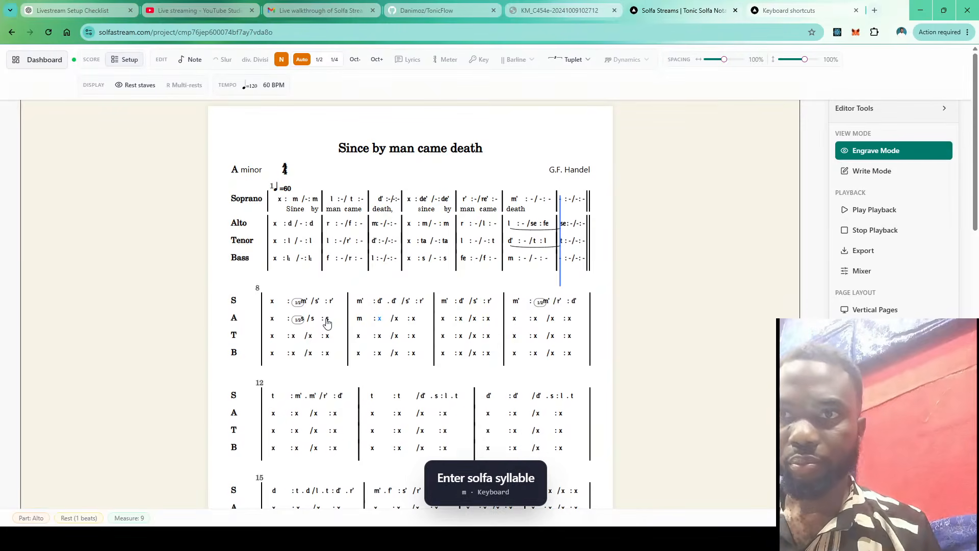
left_click(319, 64)
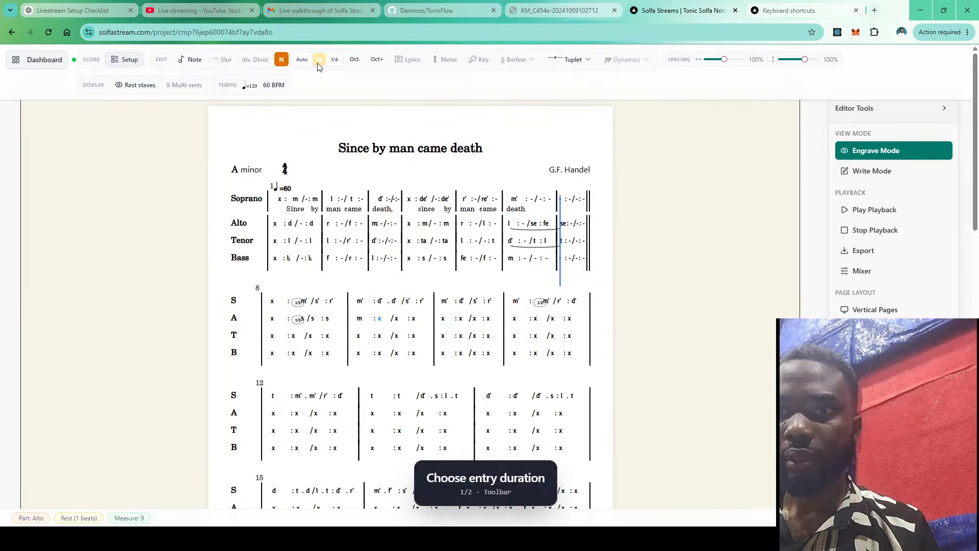
key("s")
key("s")
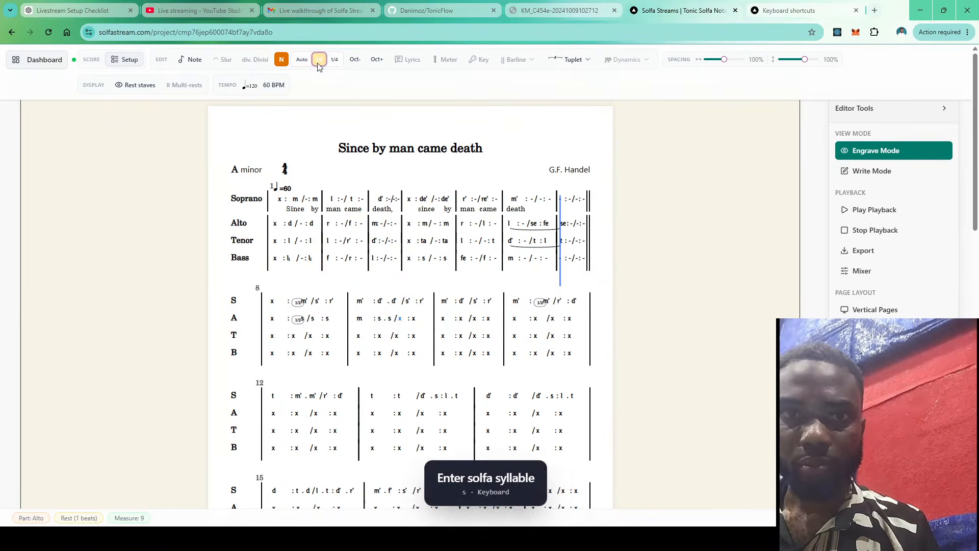
Restore automatic durations and enter s on every beat from beat 3 of alto measure 9 through beat 1 of measure 11
left_click(303, 61)
key("s")
key("s")
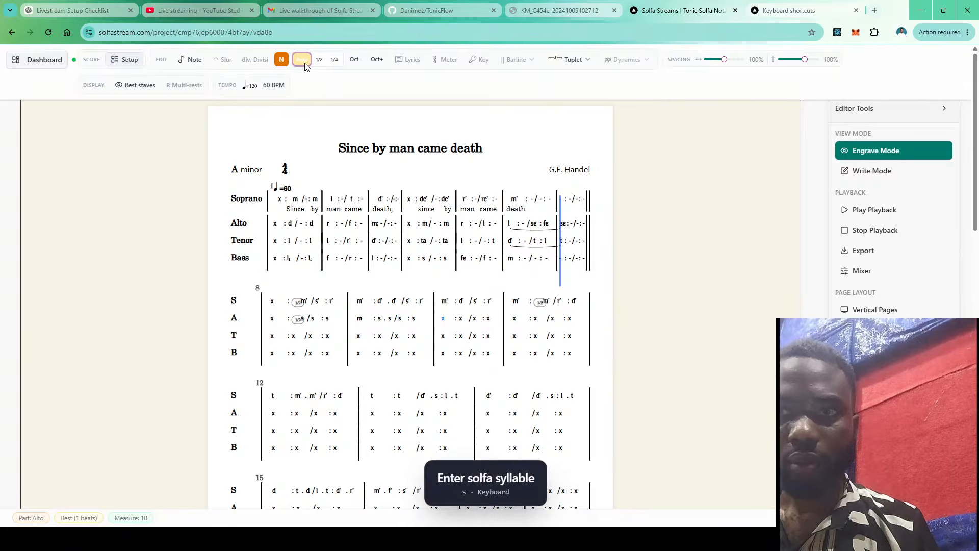
key("s")
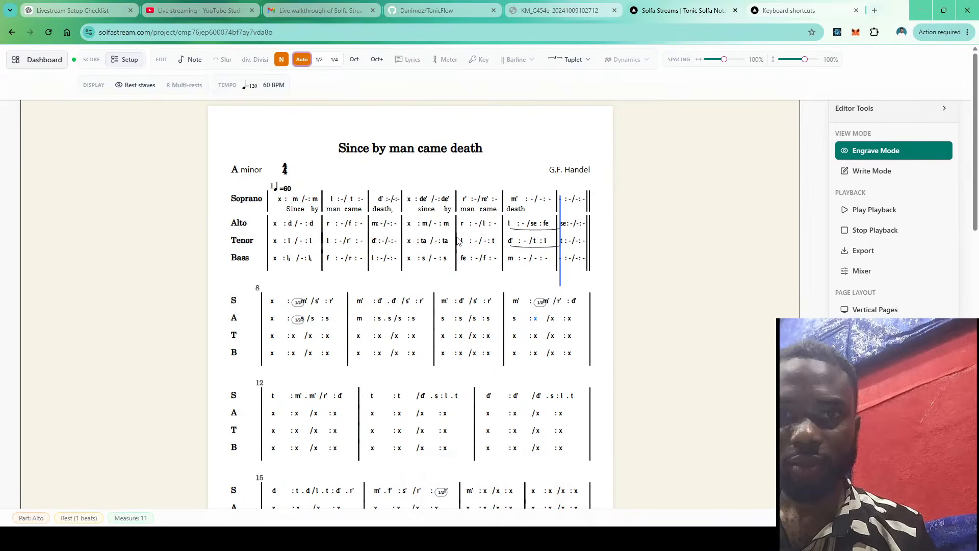
Enter a half-beat rest and s on beat 2 of alto measure 11, and s on beat 3
key("period")
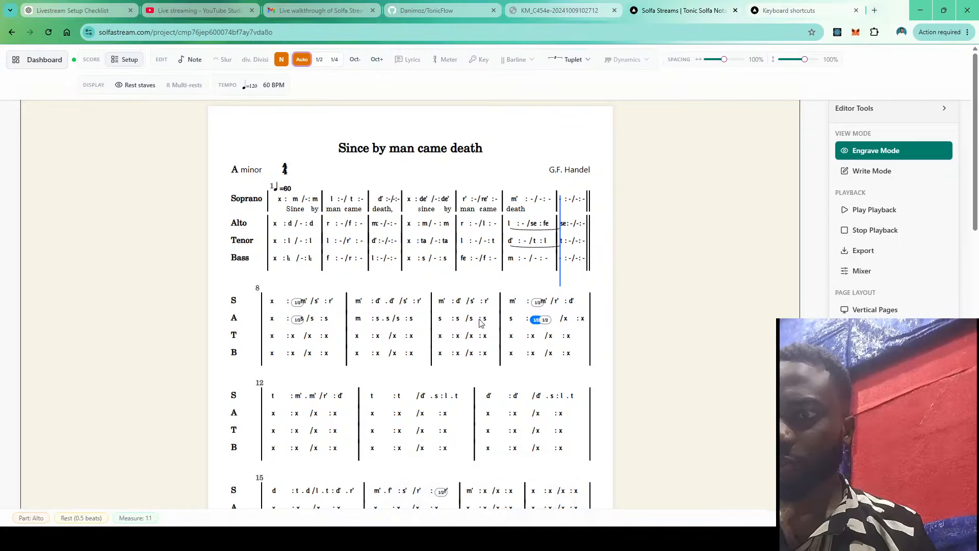
left_click(548, 321)
key("s")
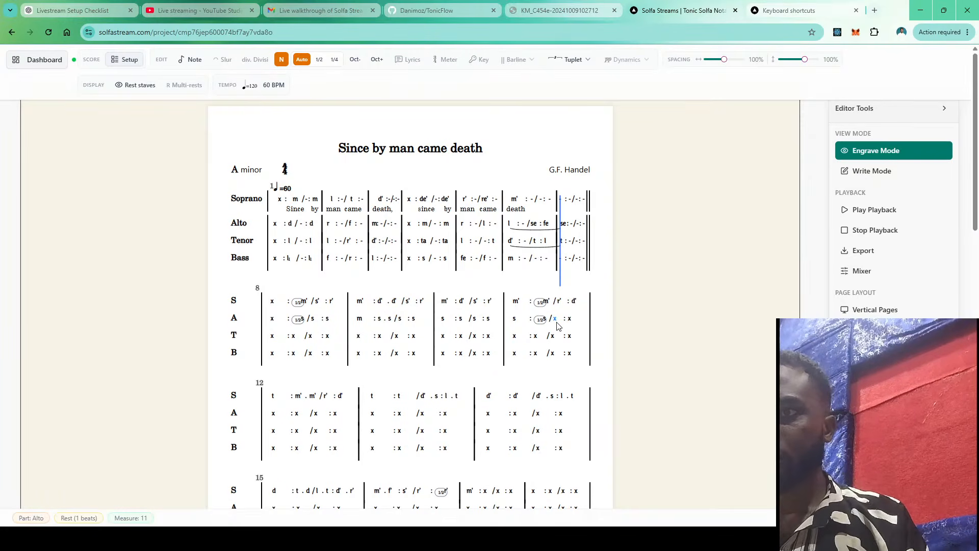
key("s")
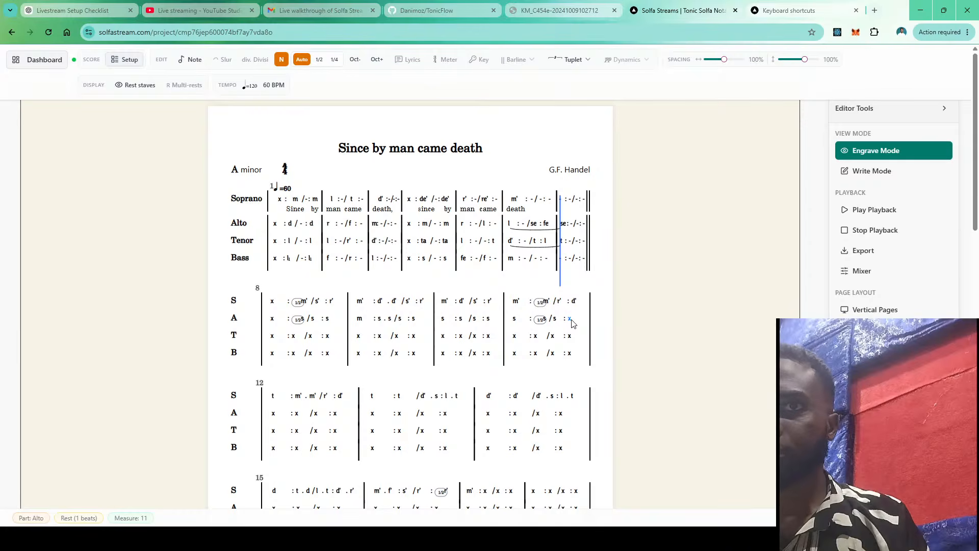
Enter a half-beat hold dash and half-beat fe on beat 4 of alto measure 11
left_click(319, 60)
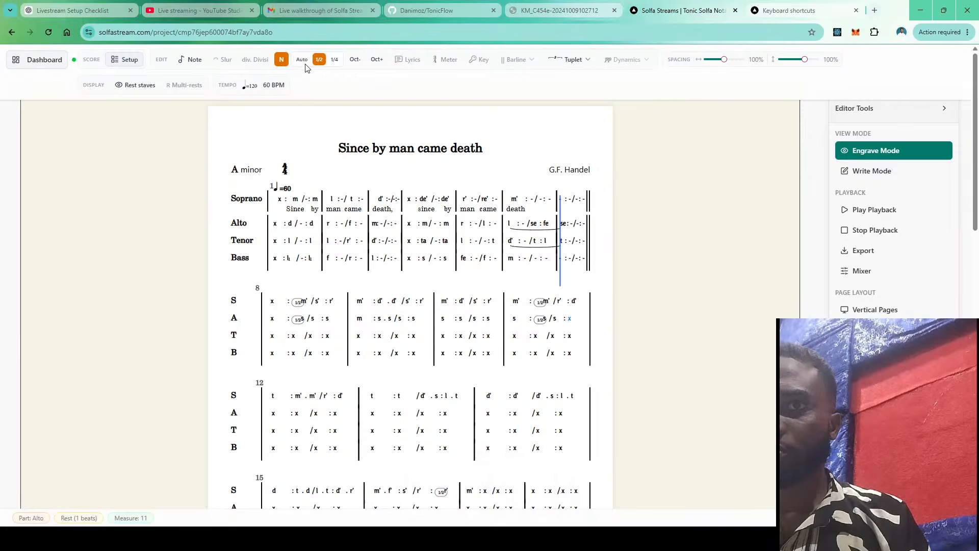
key("minus")
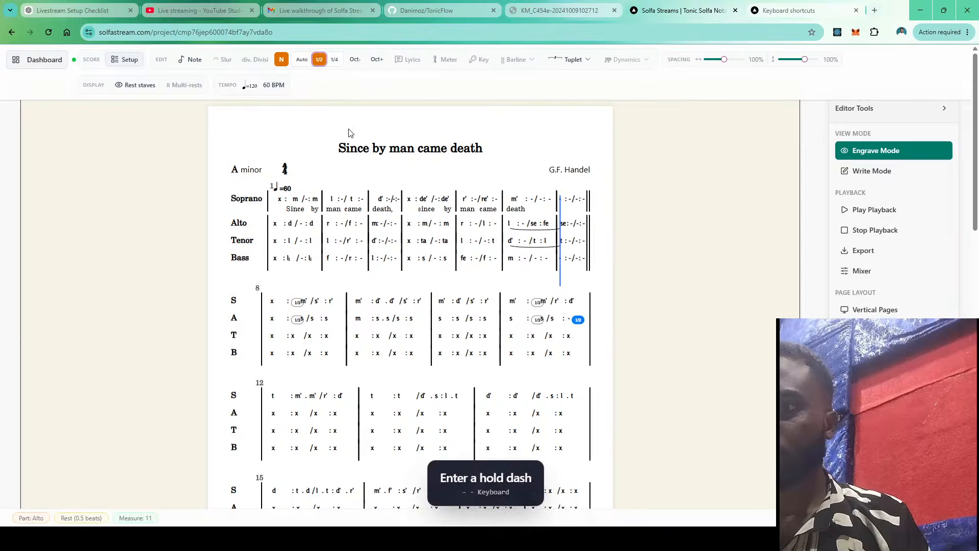
type("fe")
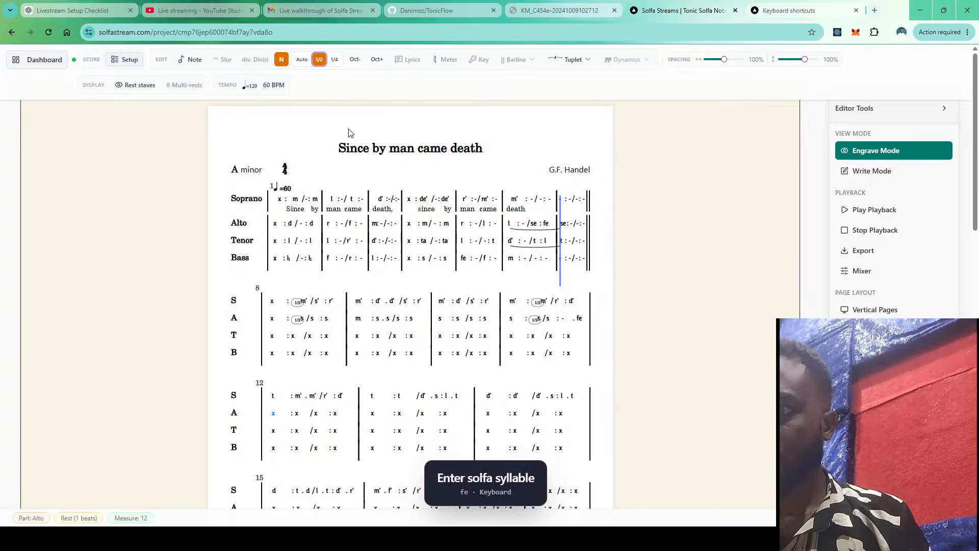
Clear the half-beat rest and r' on beat 4 of soprano measure 16, leaving a full-beat rest
scroll(479, 336, "down", 3)
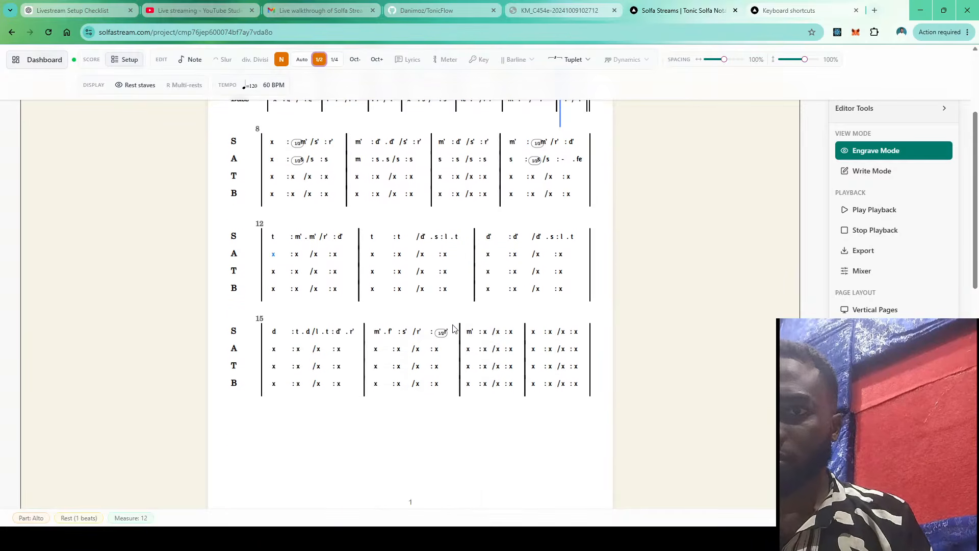
scroll(458, 316, "up", 1)
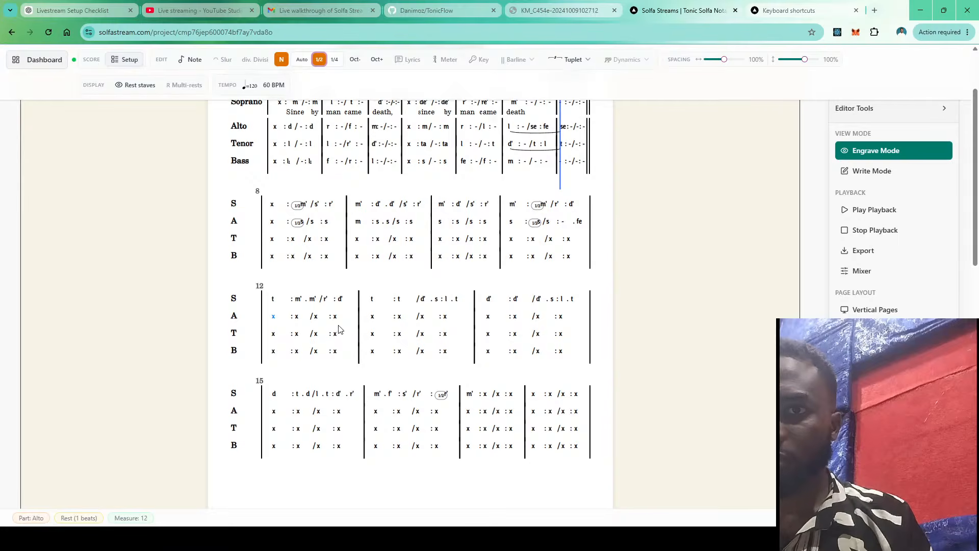
scroll(423, 394, "down", 3)
scroll(422, 394, "up", 1)
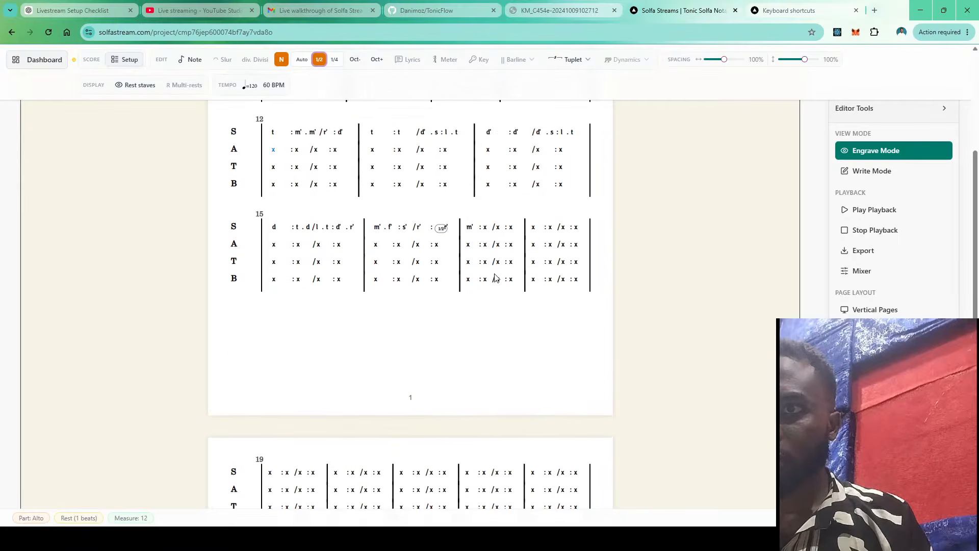
left_click(441, 229)
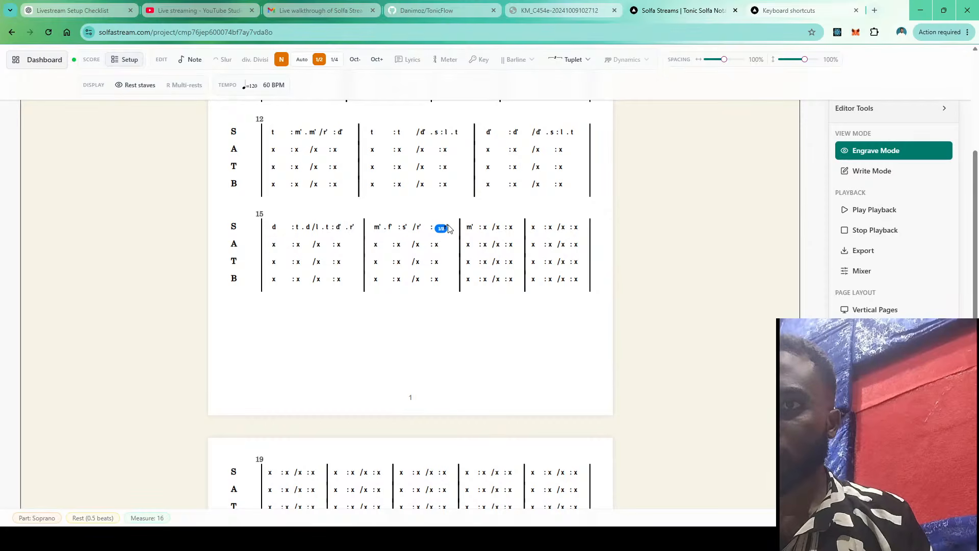
left_click(447, 229)
key("x")
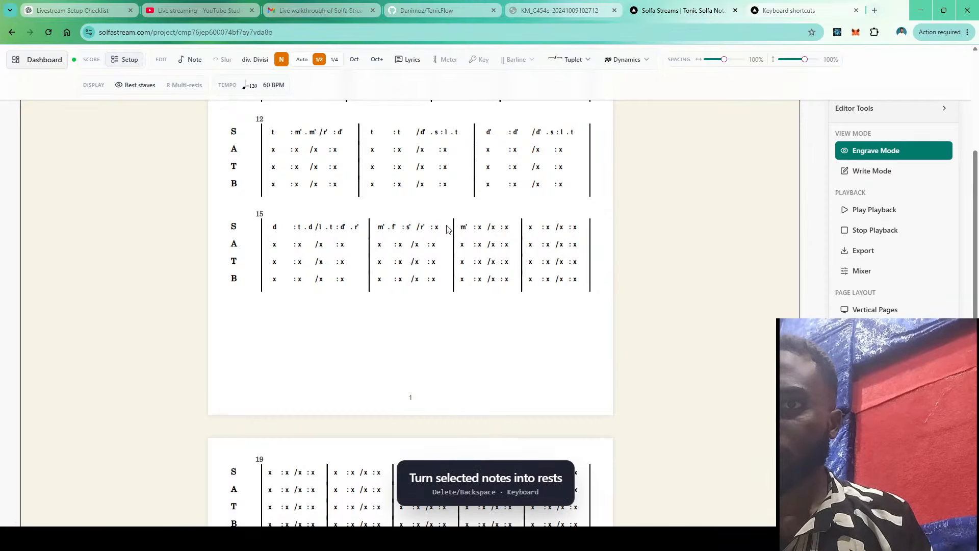
Enter a half-beat hold dash and half-beat r on beat 4 of soprano measure 16, raising the r by one octave
left_click(438, 230)
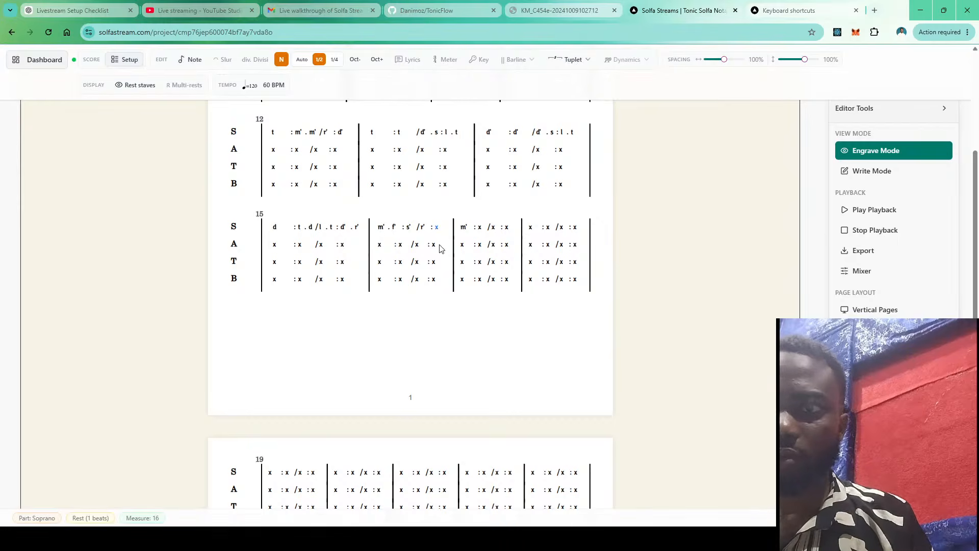
key("minus")
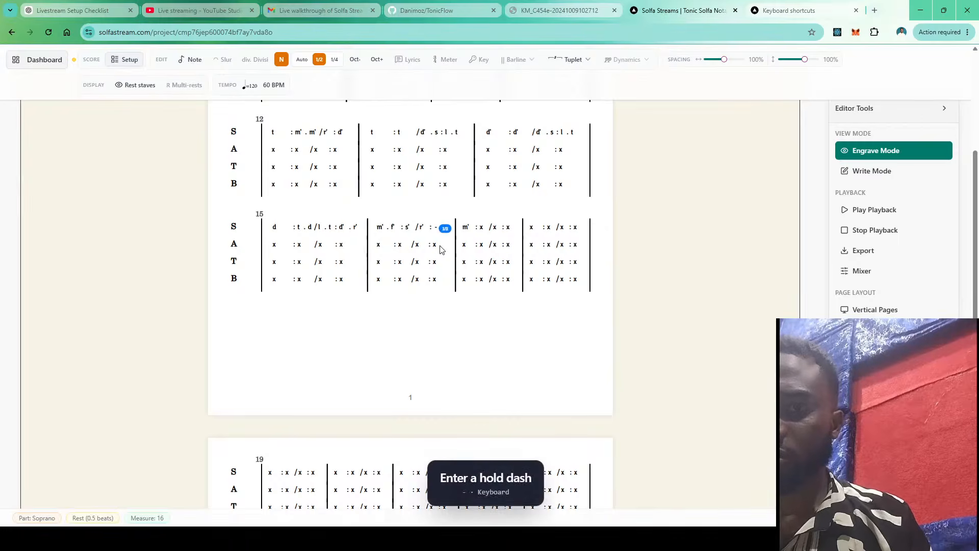
key("r")
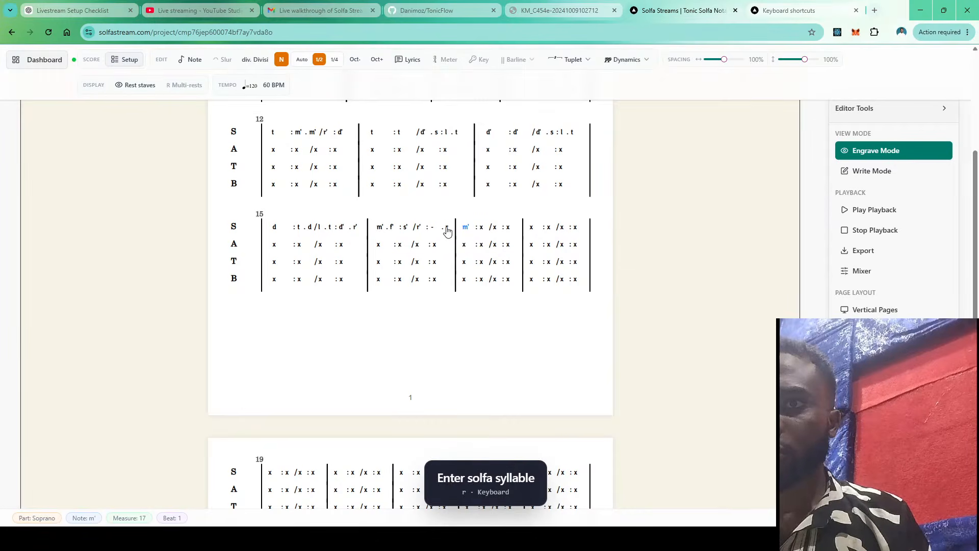
left_click(446, 229)
key("ctrl+Up")
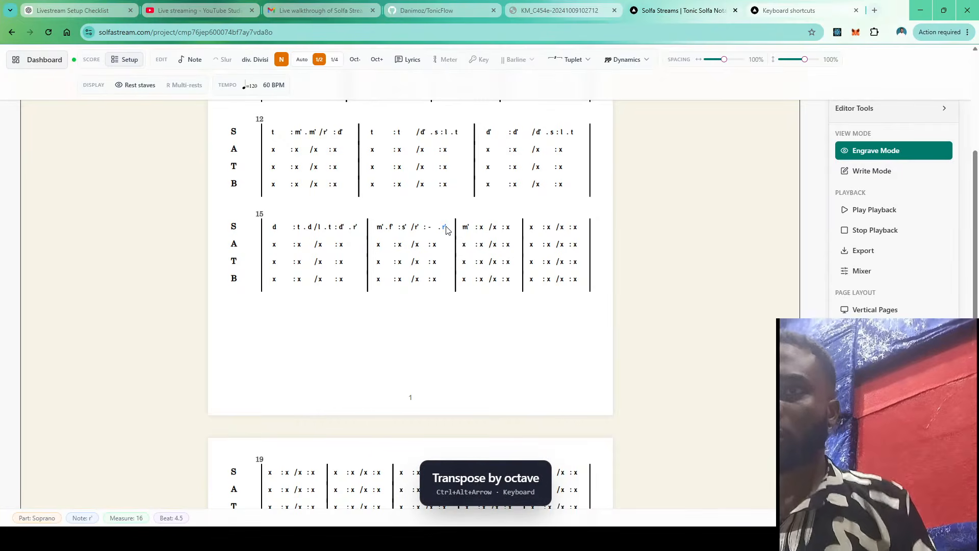
Enter s on beat 1 of alto measure 12, half-beat s, s on beat 2, and a full-beat s on beat 3
scroll(447, 230, "up", 4)
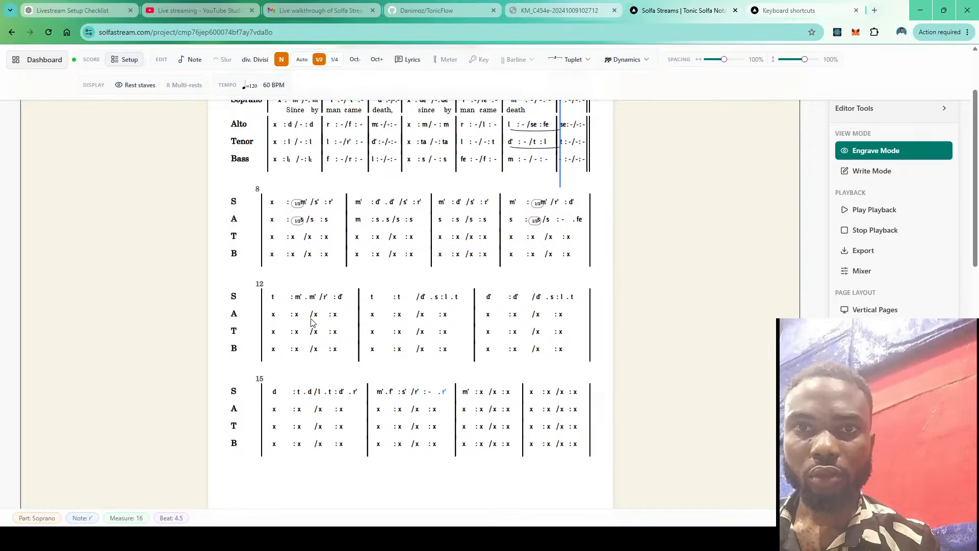
left_click(275, 316)
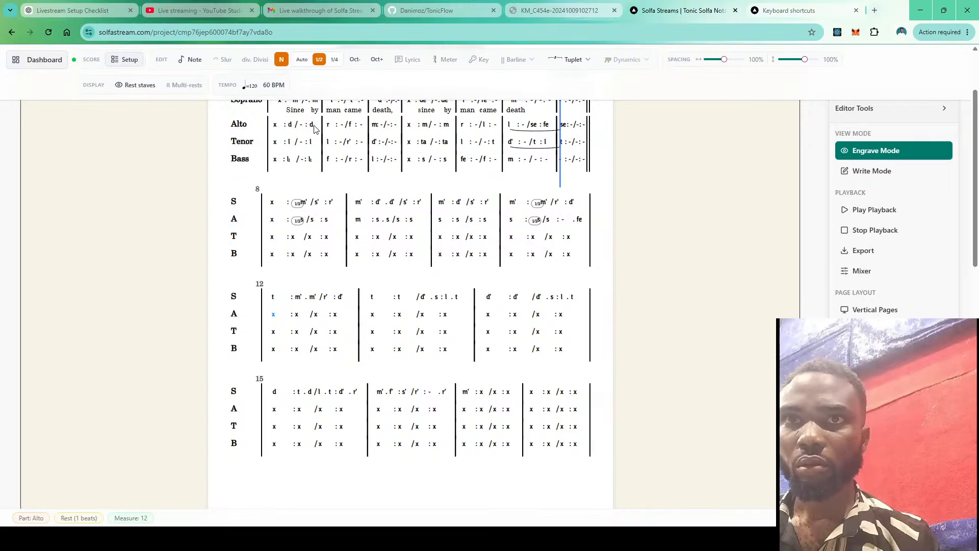
left_click(299, 61)
key("s")
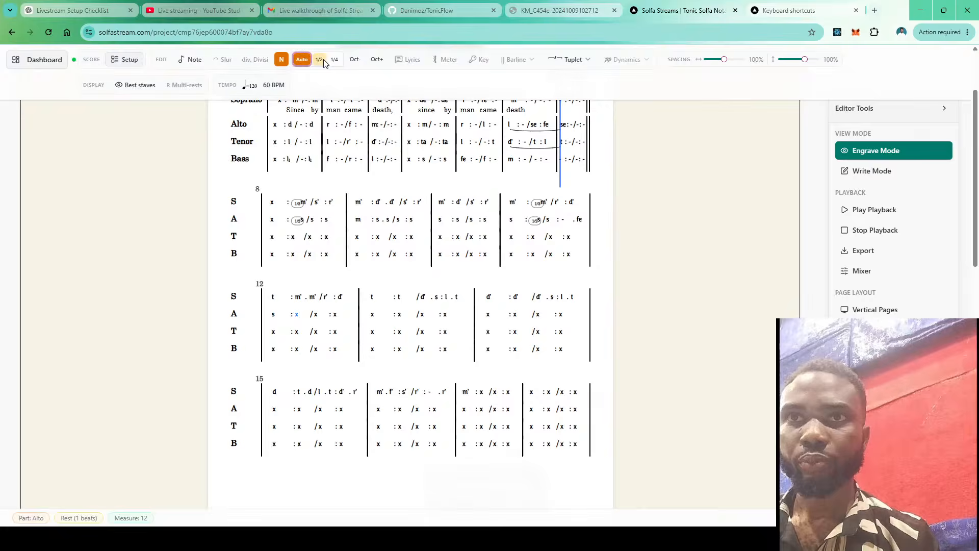
left_click(320, 59)
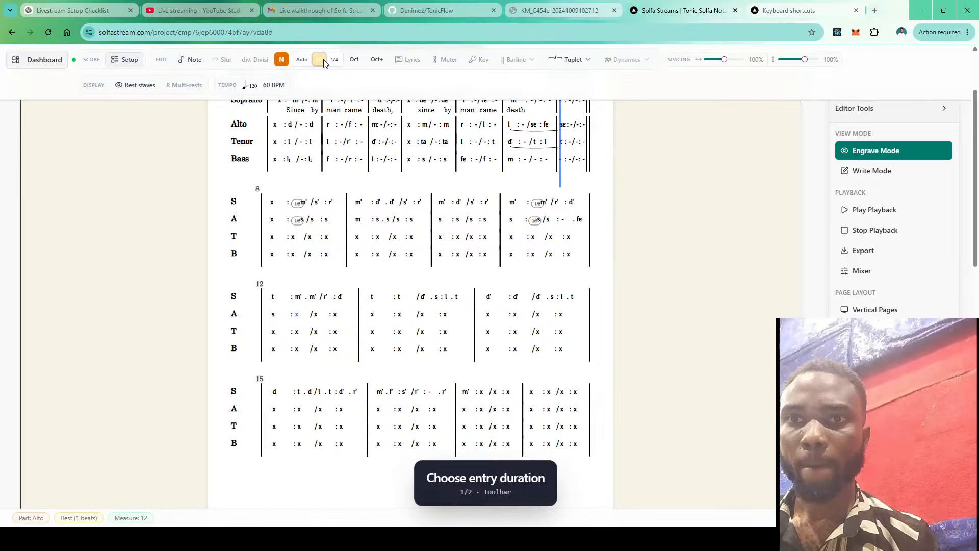
key("s")
key("s")
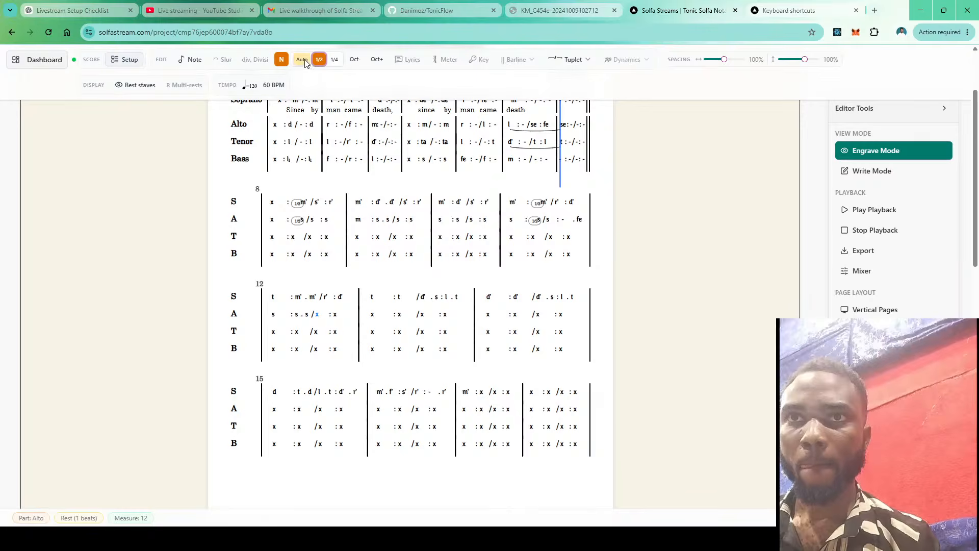
left_click(302, 60)
key("s")
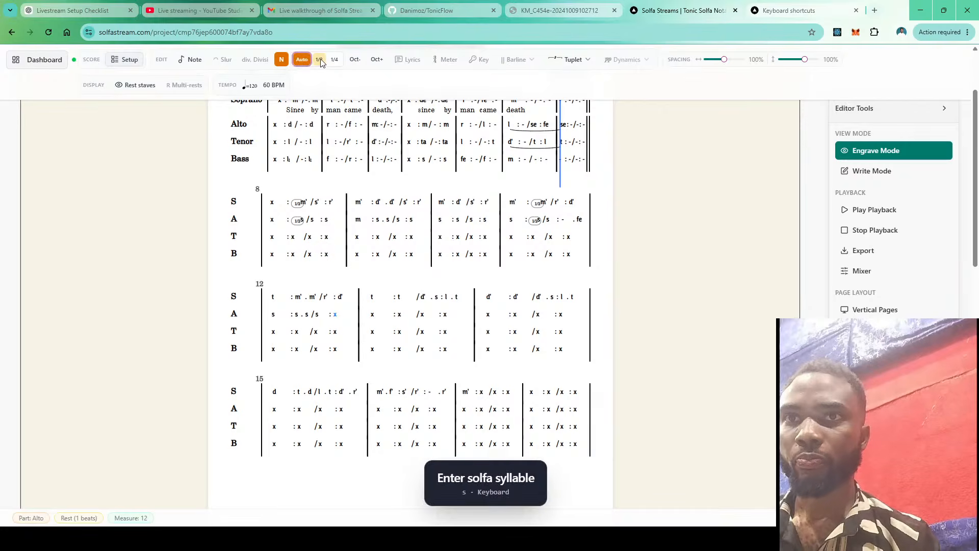
Enter a half-beat hold dash and half-beat fe on beat 4 of alto measure 12
left_click(320, 59)
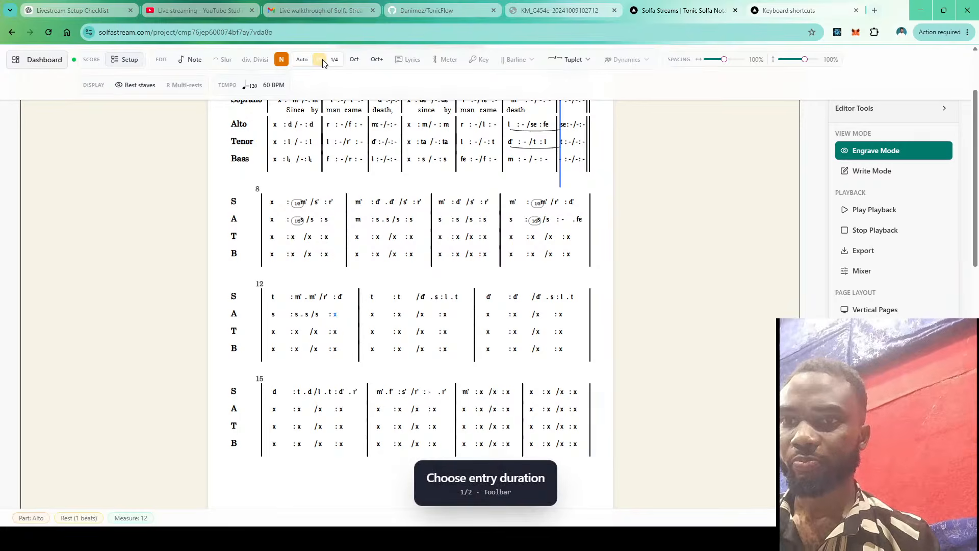
key("minus")
key("f")
key("e")
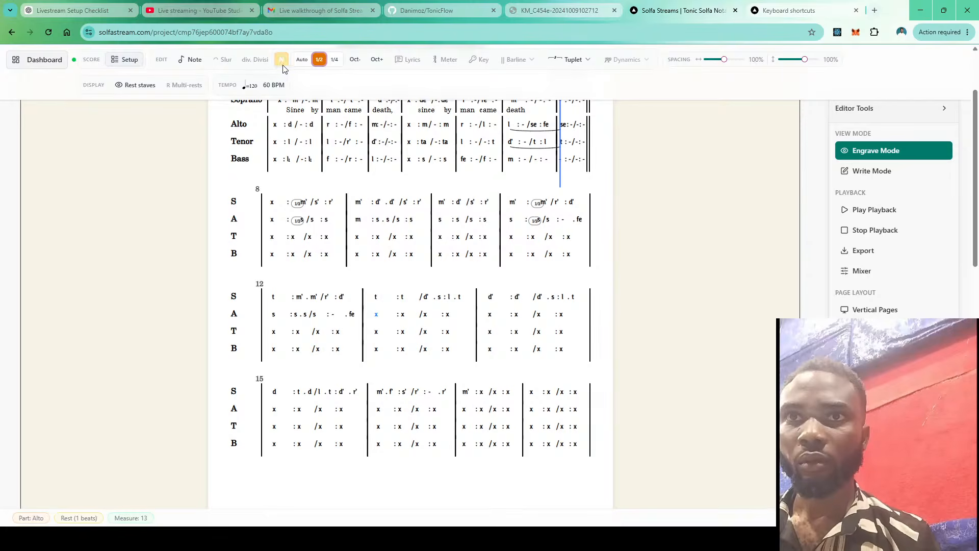
With automatic durations, enter s, s, s, f in alto measure 13, m, l, s, f in measure 14, and s on beat 1 of measure 15
left_click(301, 60)
key("s")
key("s")
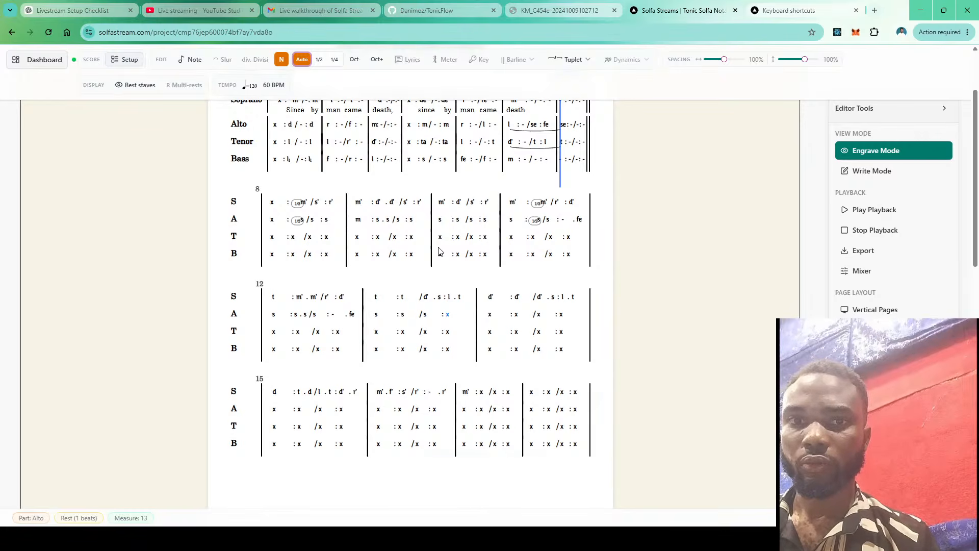
key("f")
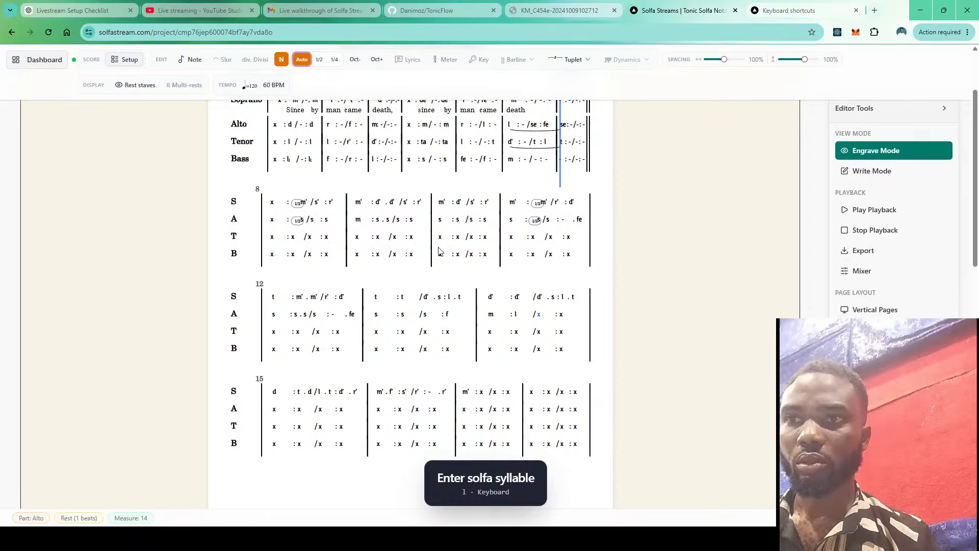
key("f")
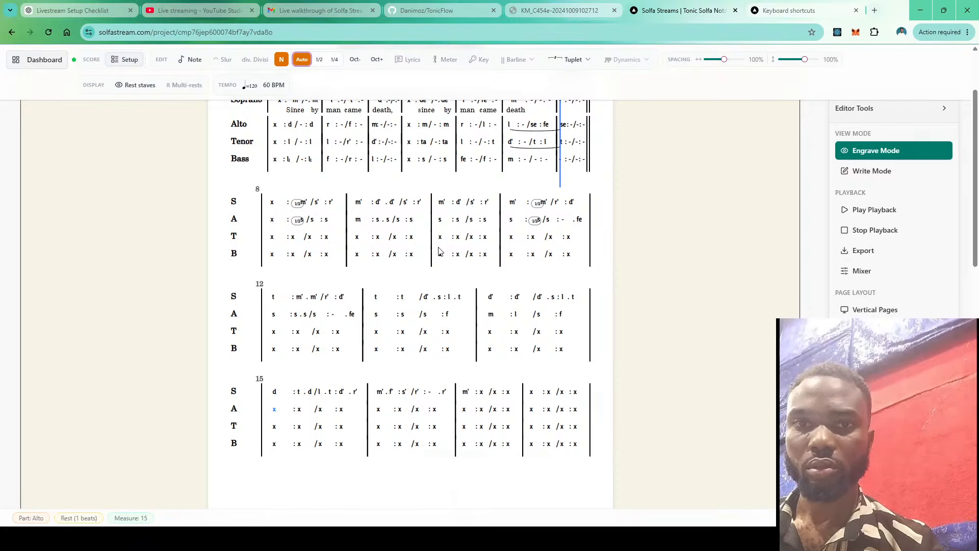
key("s")
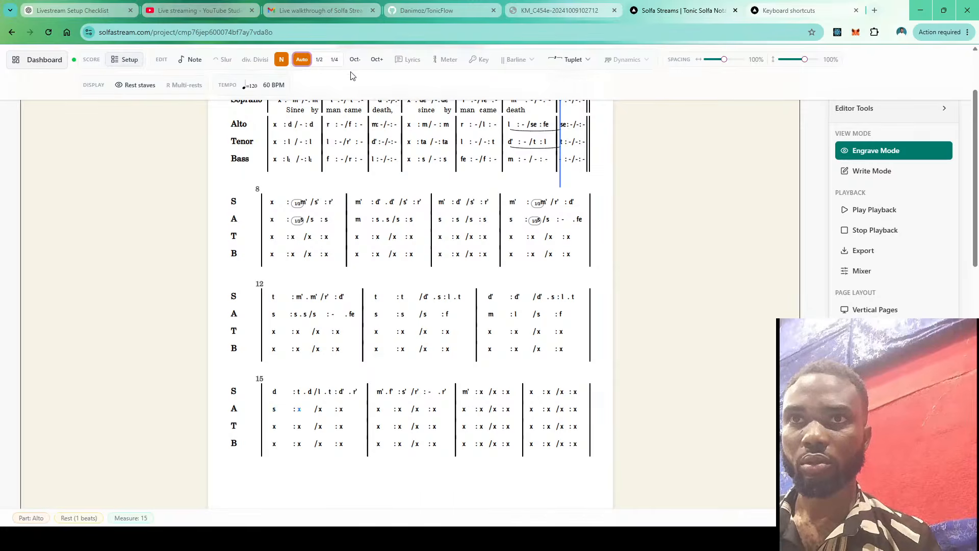
Enter half-beat notes f and s on beat 2 of the Alto part in measure 15
left_click(318, 61)
key("f")
key("s")
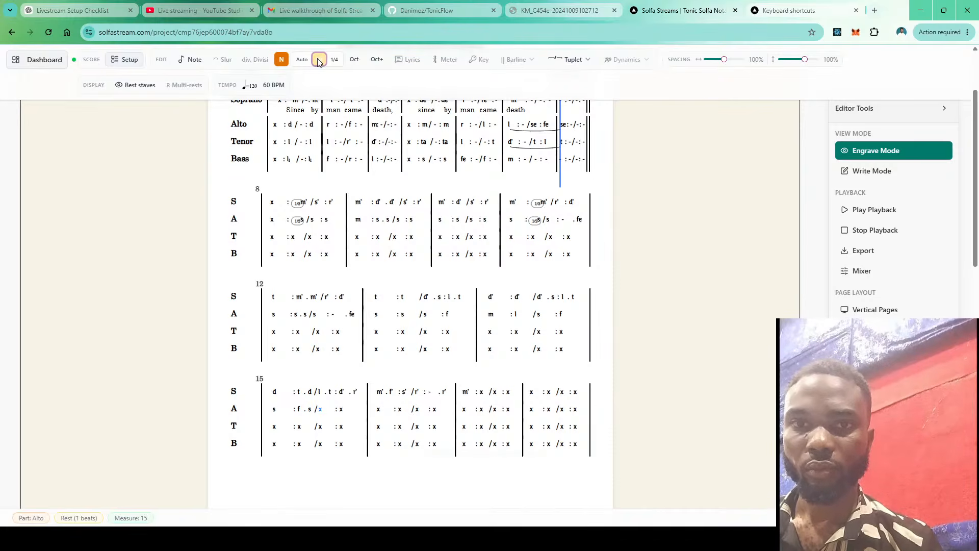
key("l")
key("l")
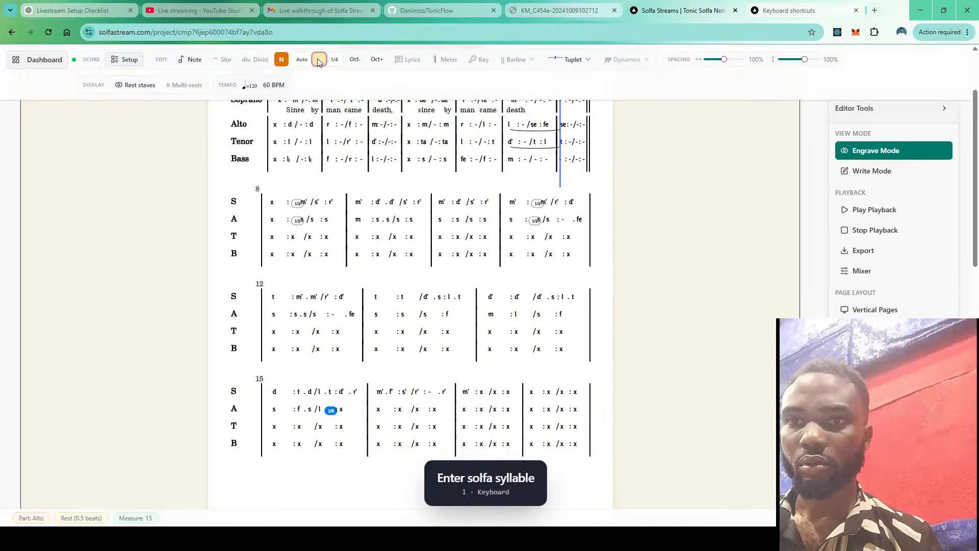
key("ctrl+z")
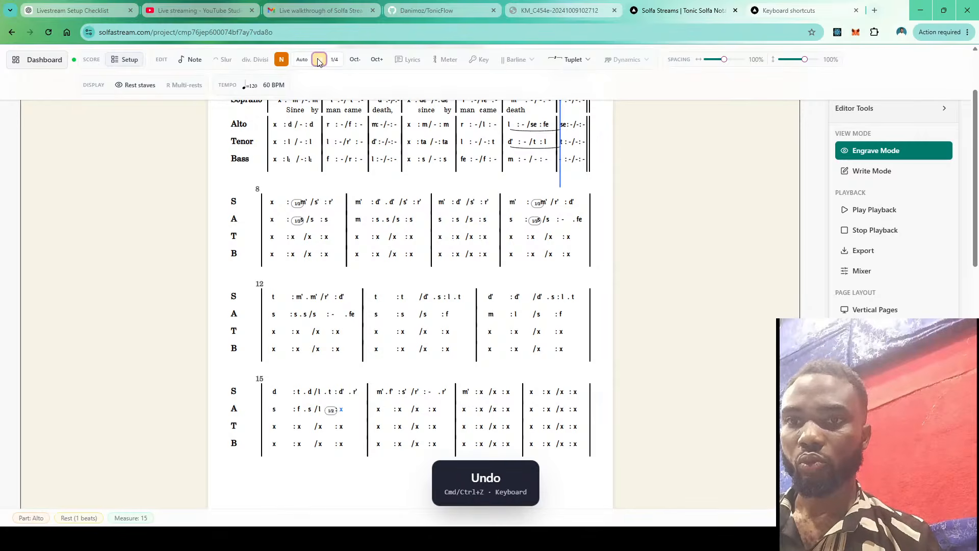
key("ctrl+z")
Set the entry duration to Auto and enter l on beats 3 and 4 of the Alto in measure 15
left_click_drag(298, 52, 300, 62)
left_click(299, 62)
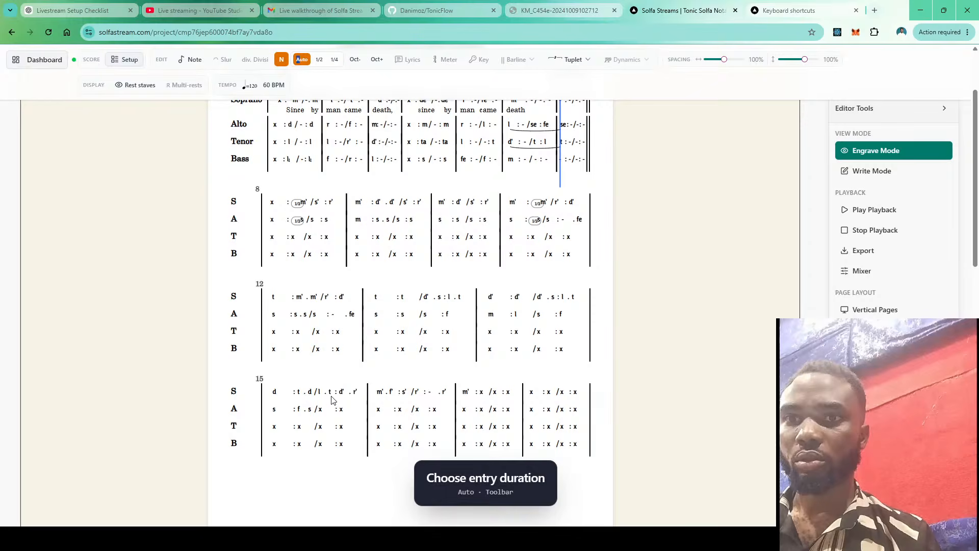
left_click(321, 415)
key("l")
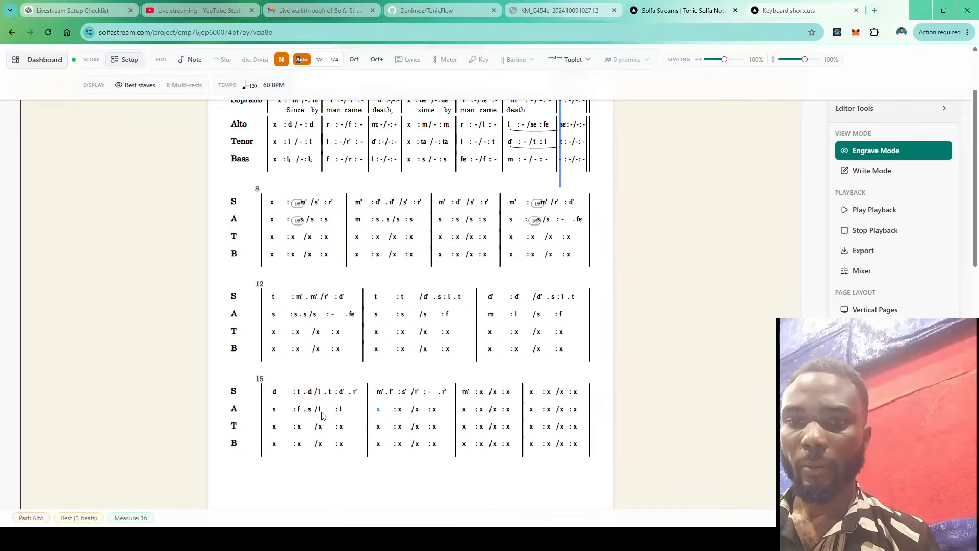
Fill Alto measure 16 with s on beats 1 to 3, a half-beat hold and half-beat s, and start measure 17 with an Auto-duration s
key("s")
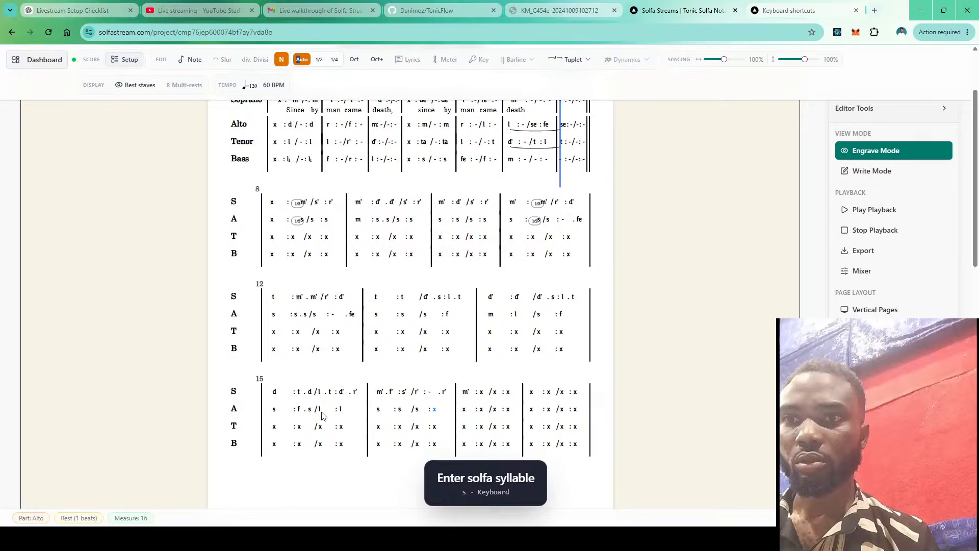
left_click(317, 62)
key("minus")
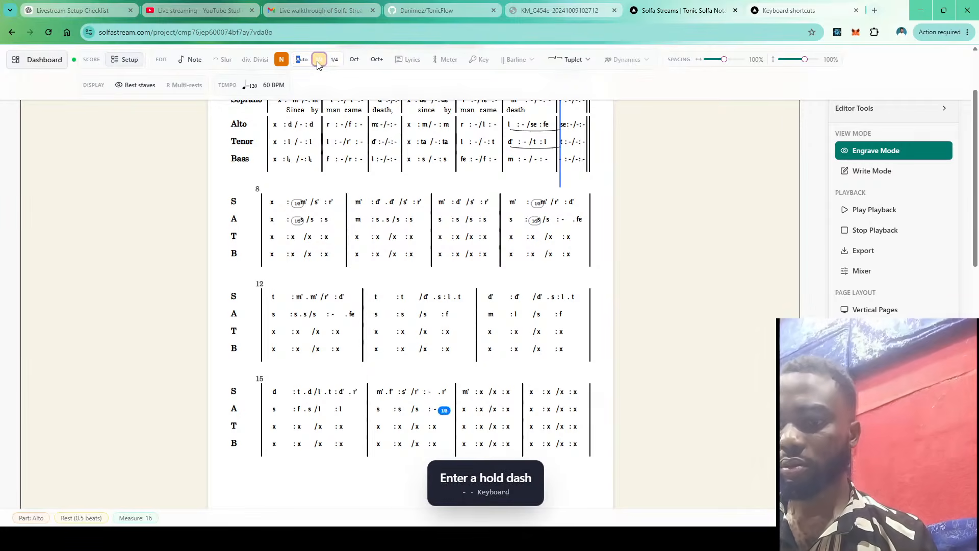
key("s")
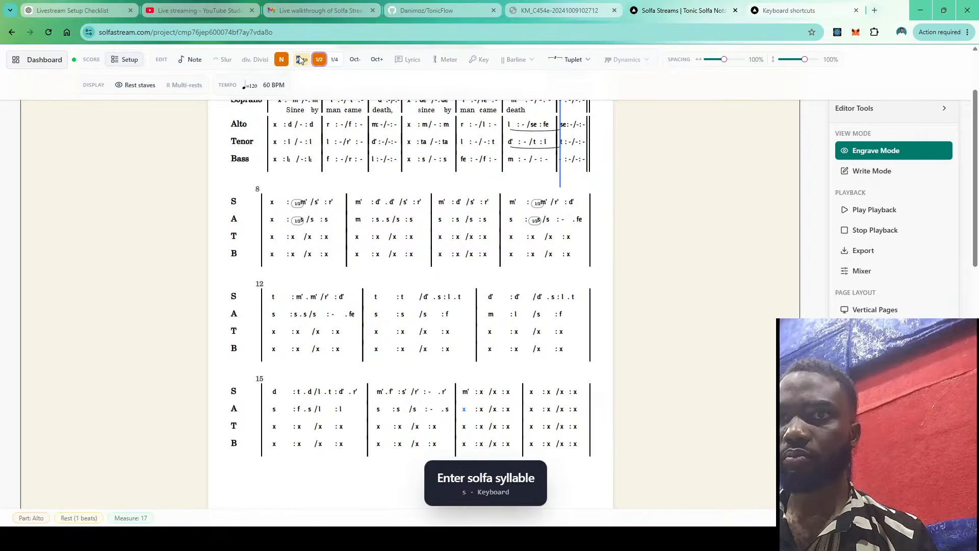
left_click(300, 60)
key("s")
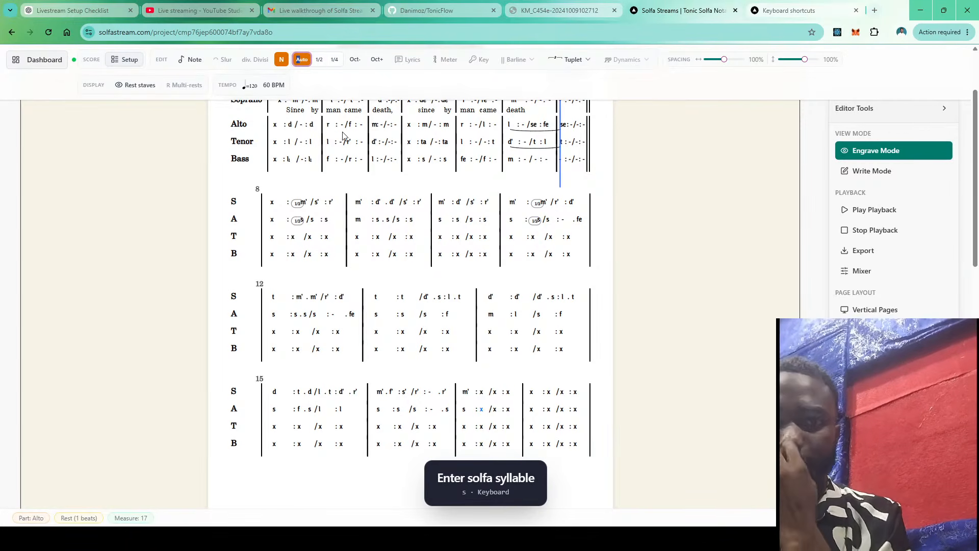
Add the lyrics "By", "man" and "came" to the Soprano notes of measure 8, starting at the half-beat m'
scroll(443, 255, "up", 1)
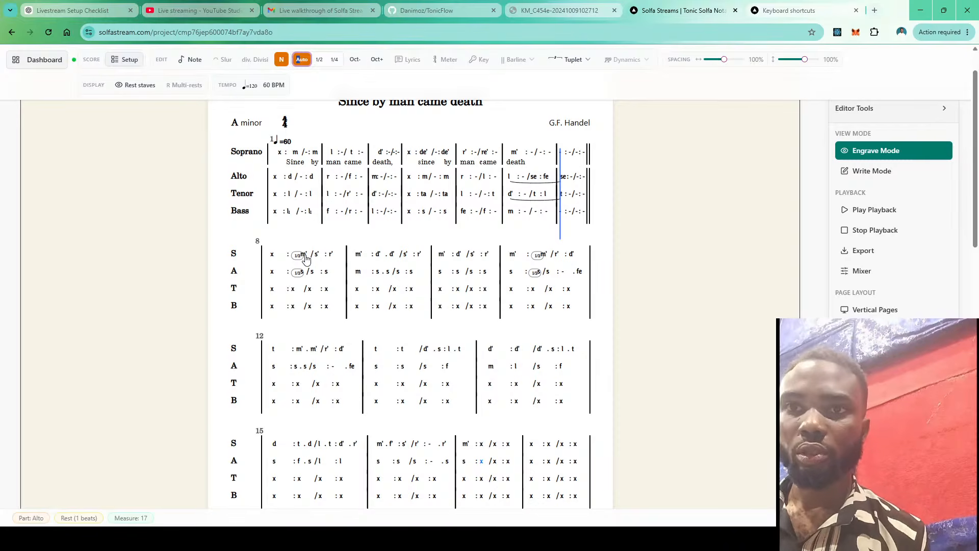
left_click(303, 256)
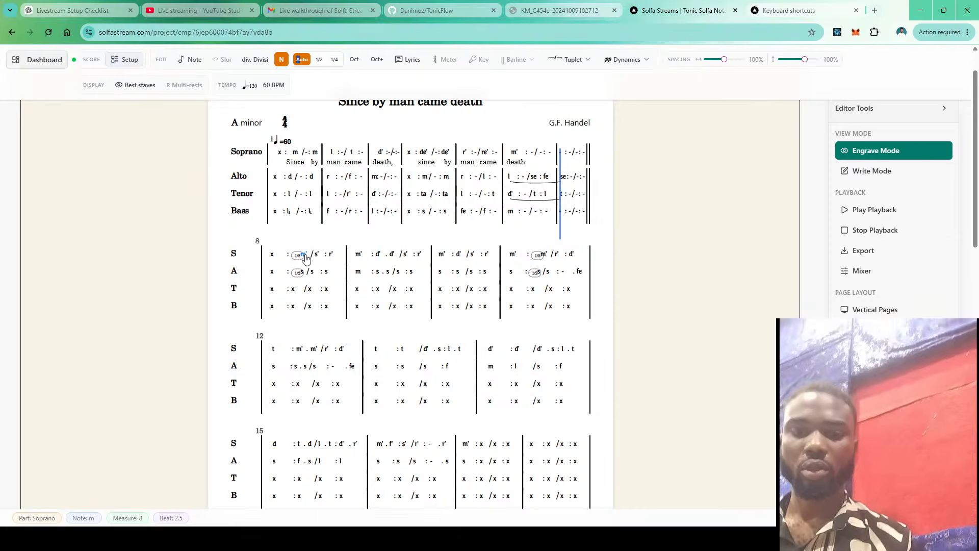
key("shift+l")
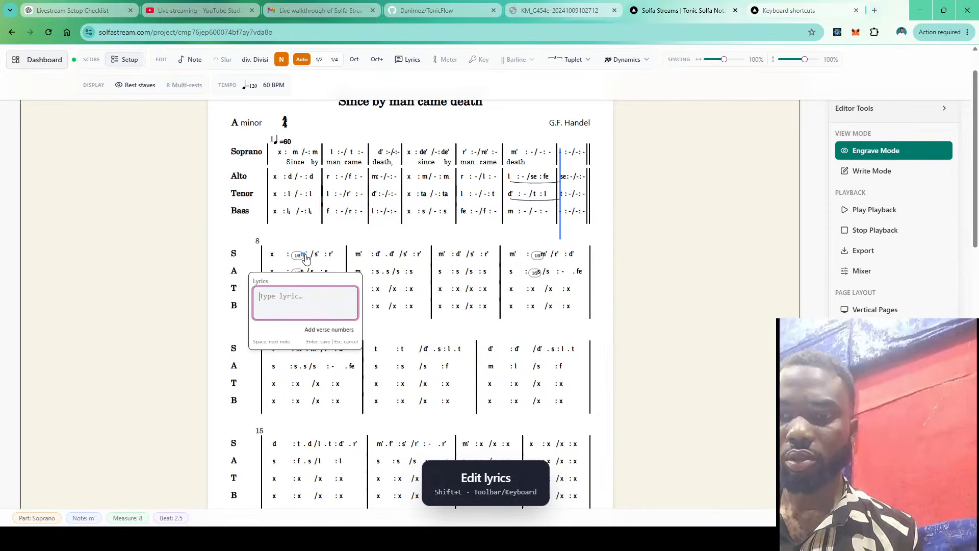
type("By")
key("space")
type("man")
key("space")
type("cam")
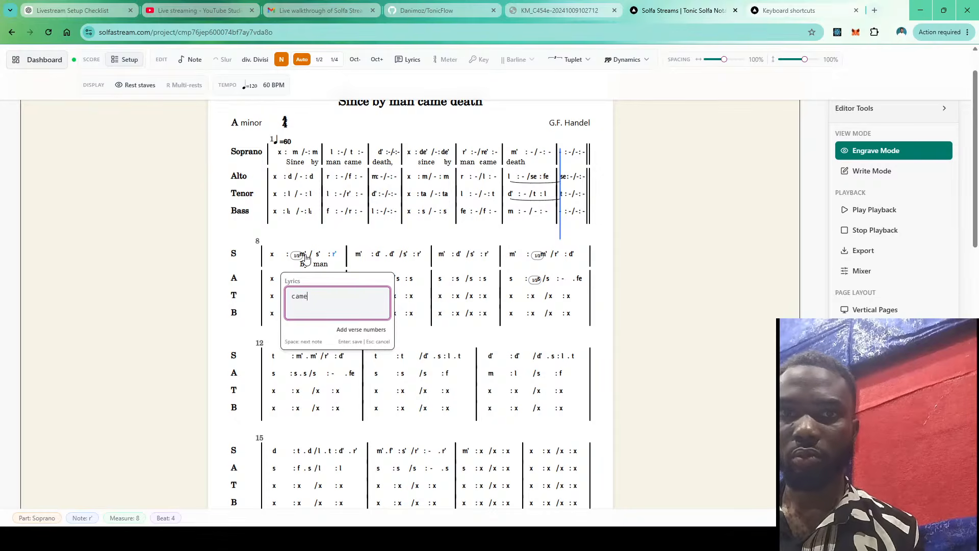
type("e")
key("space")
Add the lyrics "al-", "so", "the" and "re-" to the first four Soprano notes of measure 9
type("-")
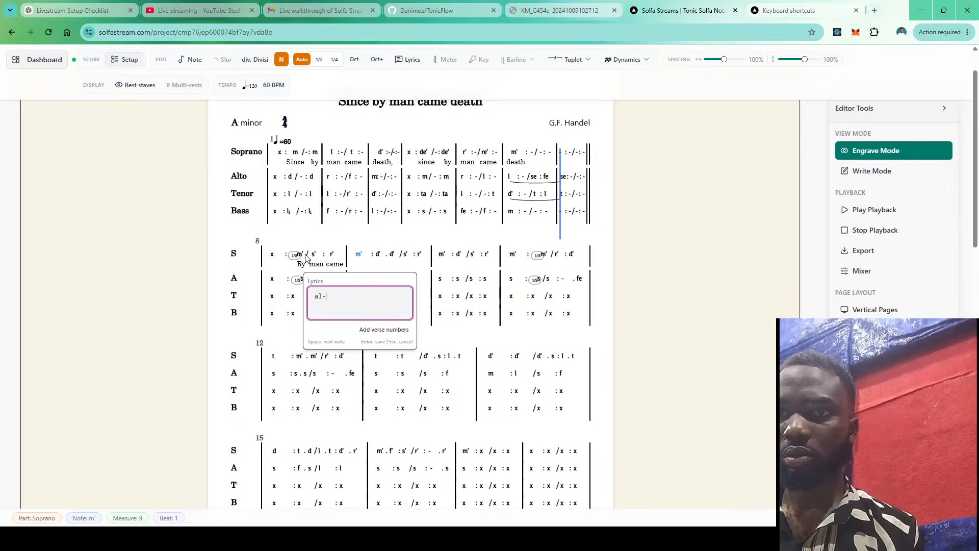
key("space")
type("so")
key("space")
type("the")
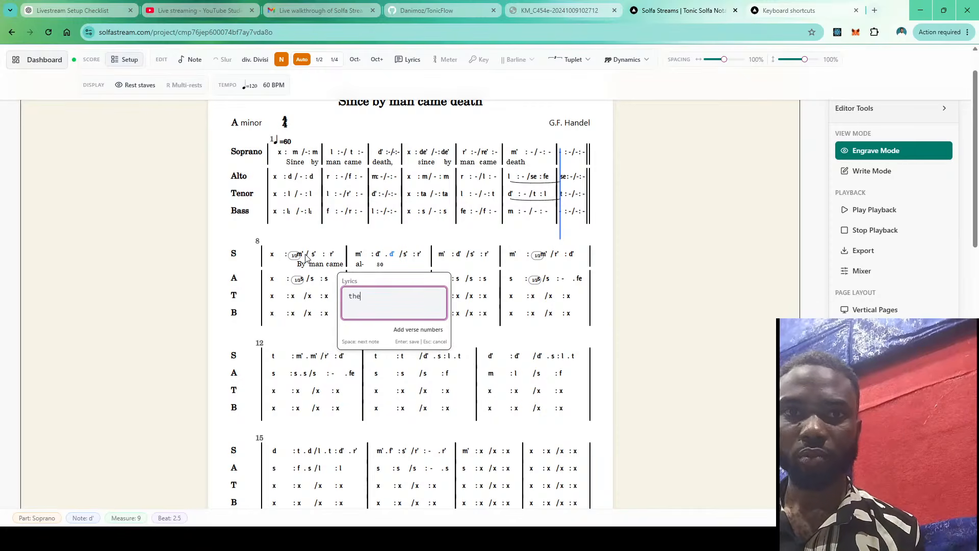
key("space")
type("re-")
key("space")
Add the lyric "sur-" to the last Soprano note of measure 9 and "rec-tion" to the first note of measure 10
type("su")
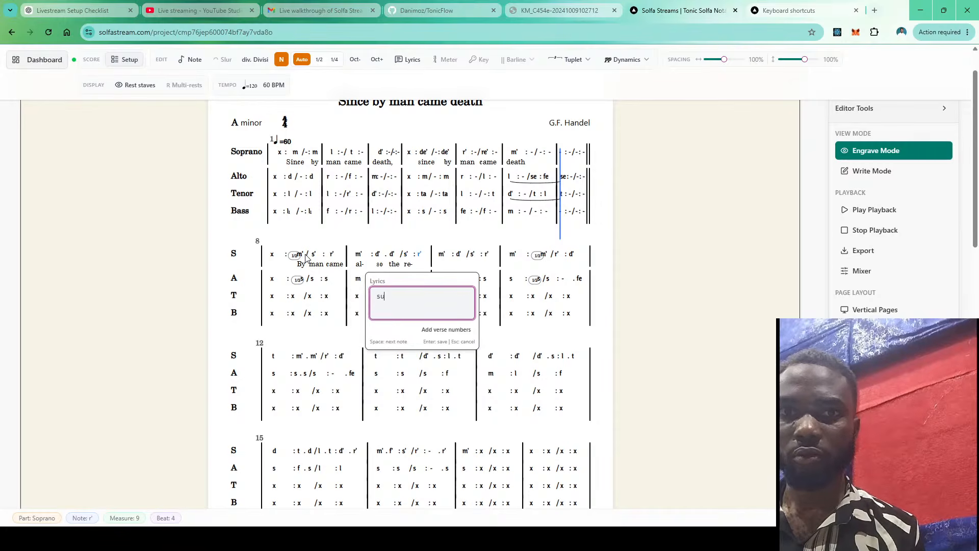
type("r-")
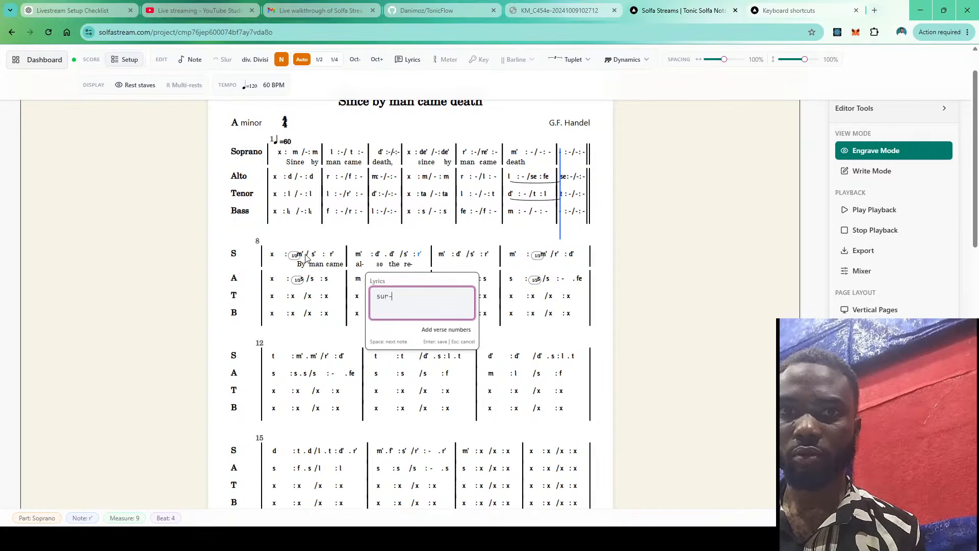
key("space")
type("rec-tion")
key("space")
Add the lyrics "of", "the" and "dead," to the remaining Soprano notes of measure 10
type("o")
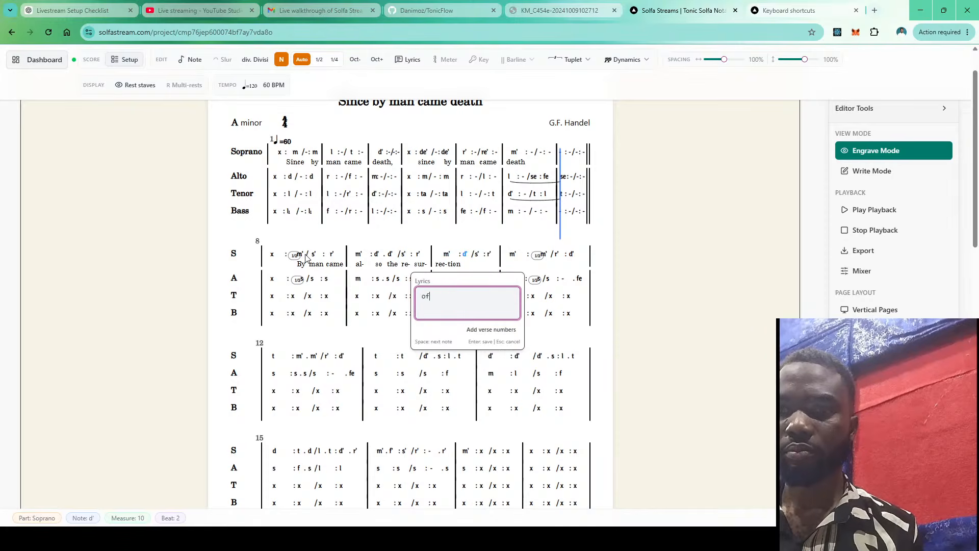
type("f")
key("space")
type("the")
key("space")
type("dead")
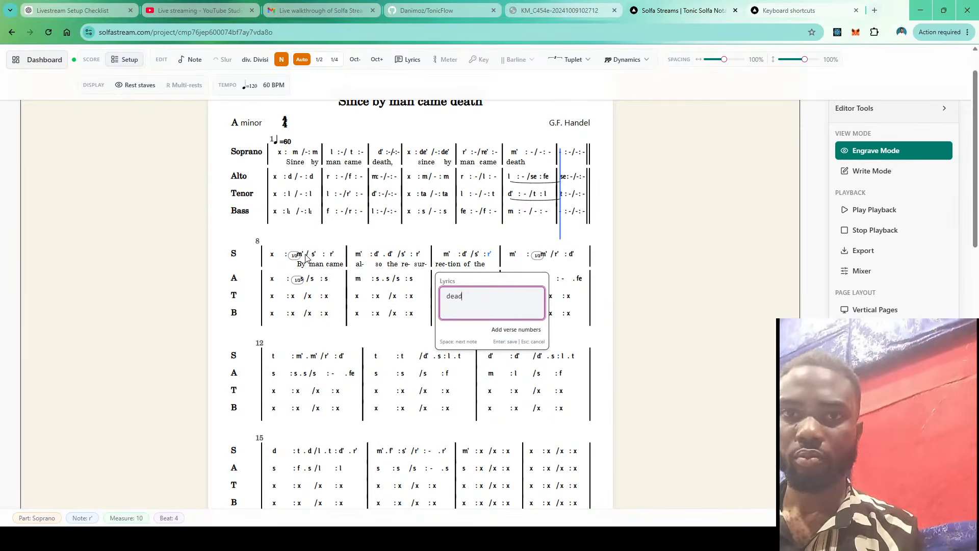
type(",")
key("space")
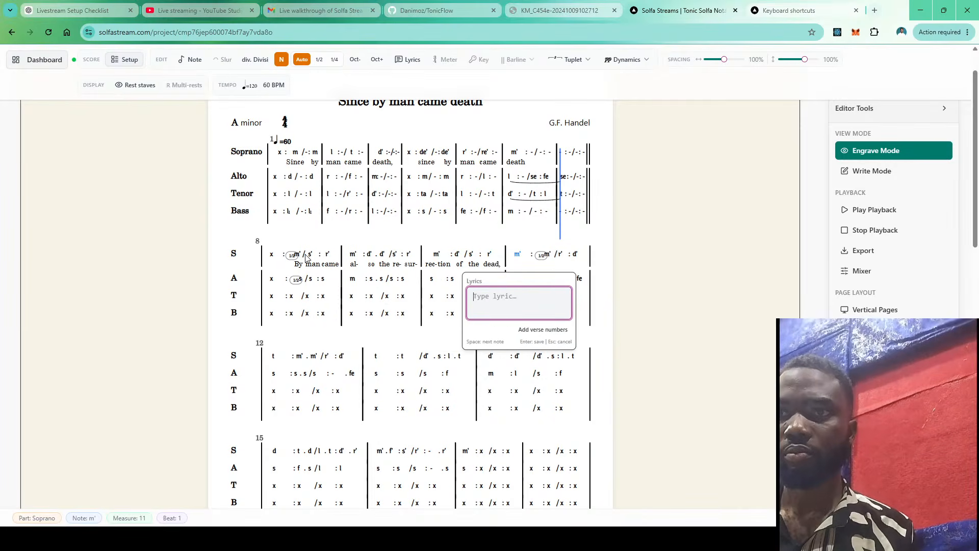
Add the lyrics "by", "man", "came" and "al-" to the Soprano notes of measure 11
type("by")
key("space")
type("man")
key("space")
type("came")
key("space")
type("al-")
key("space")
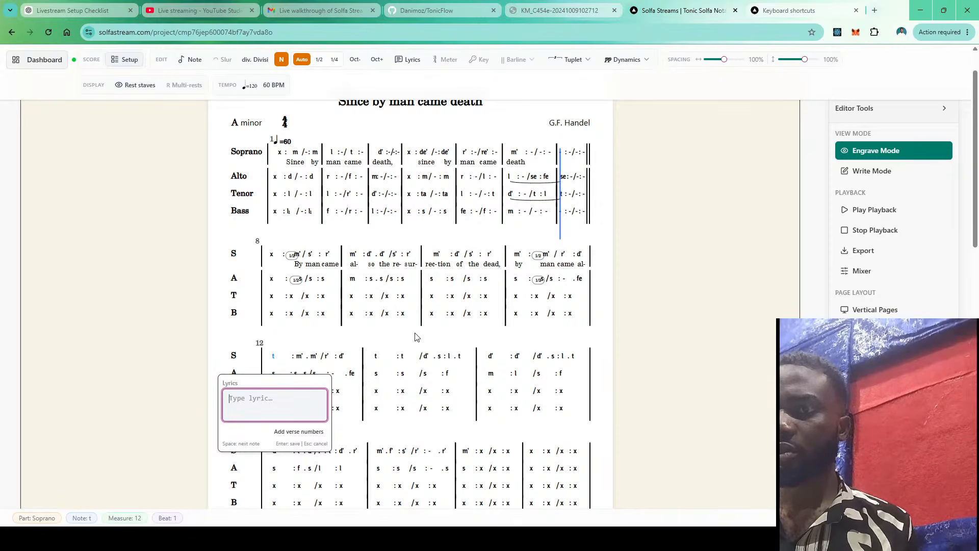
Remove the lyric "came" from beat 3 of the Soprano in measure 11
left_click(582, 266)
key("BackSpace")
key("BackSpace")
key("BackSpace")
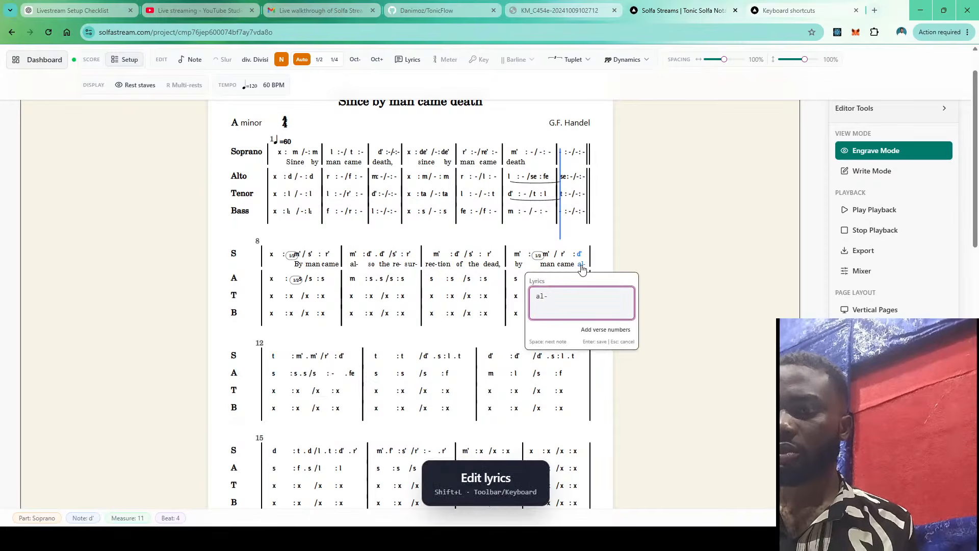
left_click(570, 266)
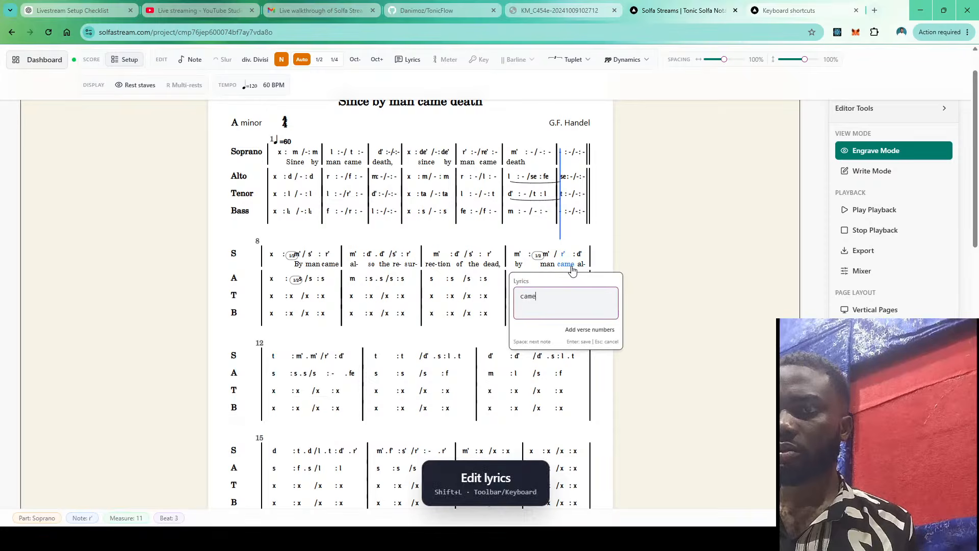
key("BackSpace")
key("BackSpace")
key("BackSpace")
key("BackSpace")
key("Return")
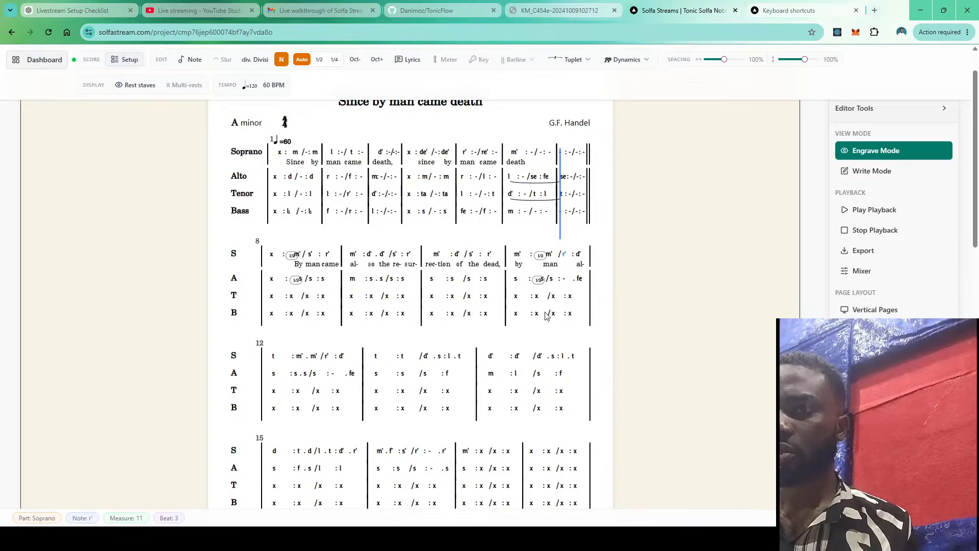
Remove the lyric "al-" from the last Soprano note of measure 11
left_click(580, 266)
key("BackSpace")
key("BackSpace")
key("BackSpace")
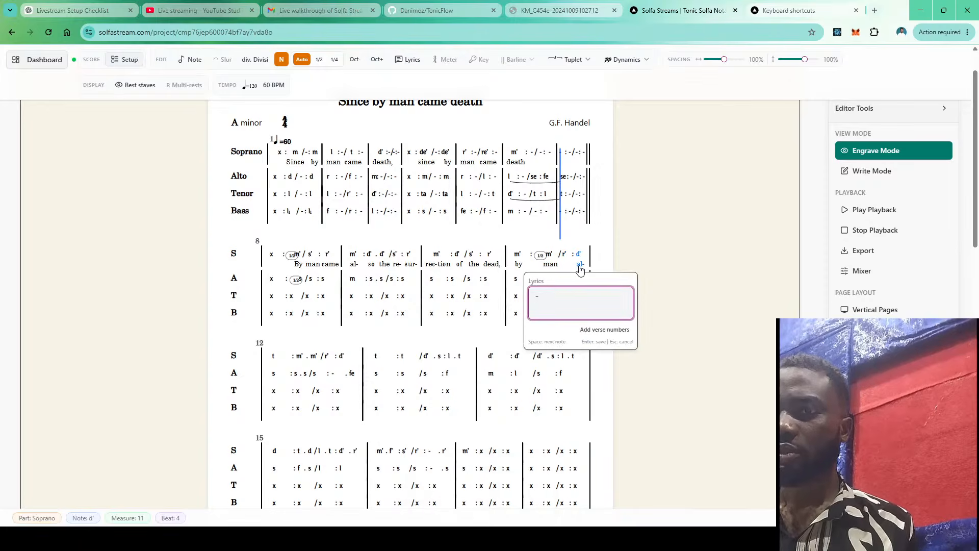
key("Return")
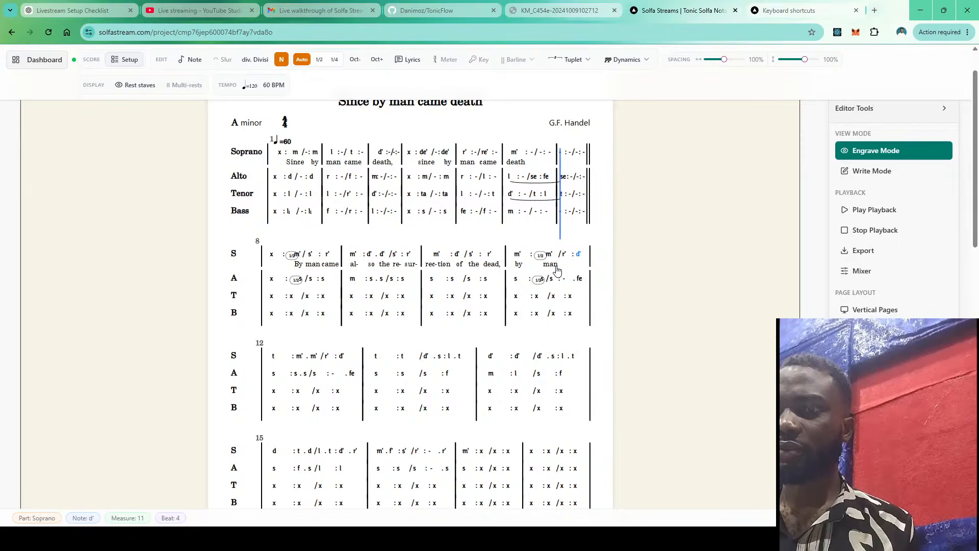
Remove the lyrics "man" and "by" from the Soprano notes of measure 11
left_click(553, 266)
key("BackSpace")
key("BackSpace")
key("BackSpace")
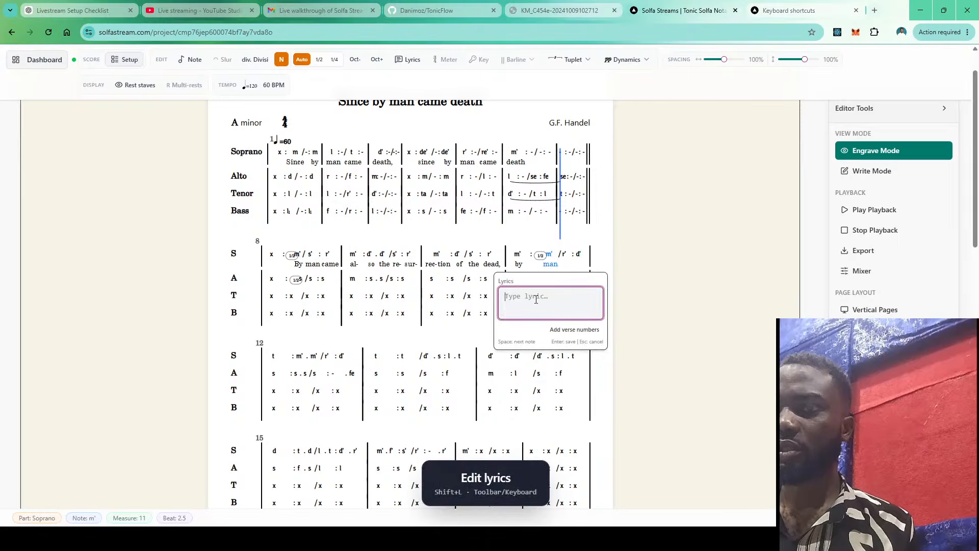
key("Return")
left_click(519, 264)
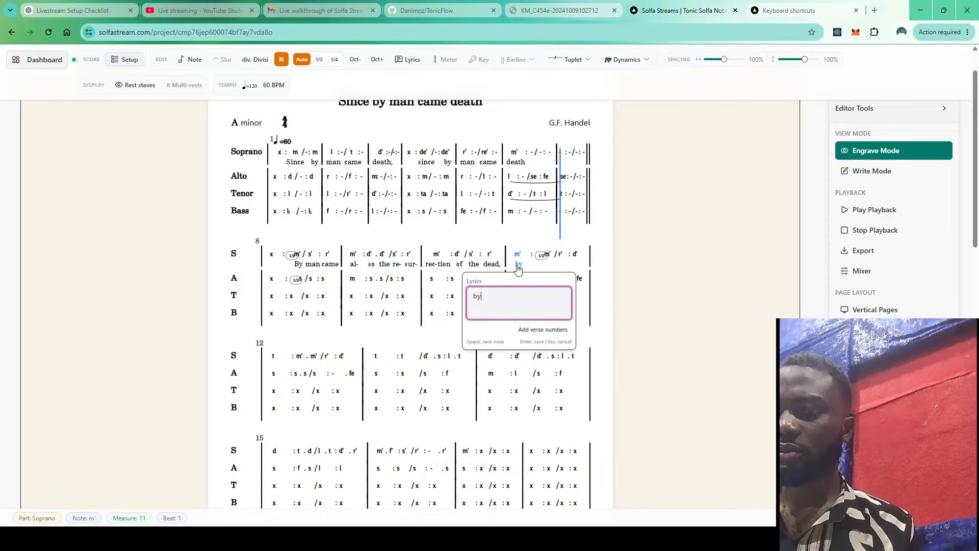
key("BackSpace")
key("BackSpace")
key("Return")
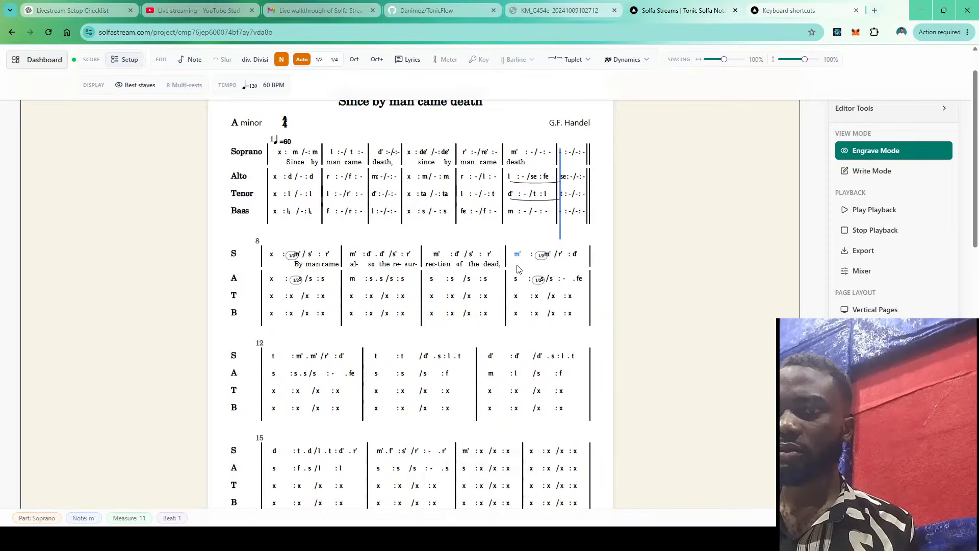
Remove the lyric "dead," from the last Soprano note of measure 10
left_click(490, 266)
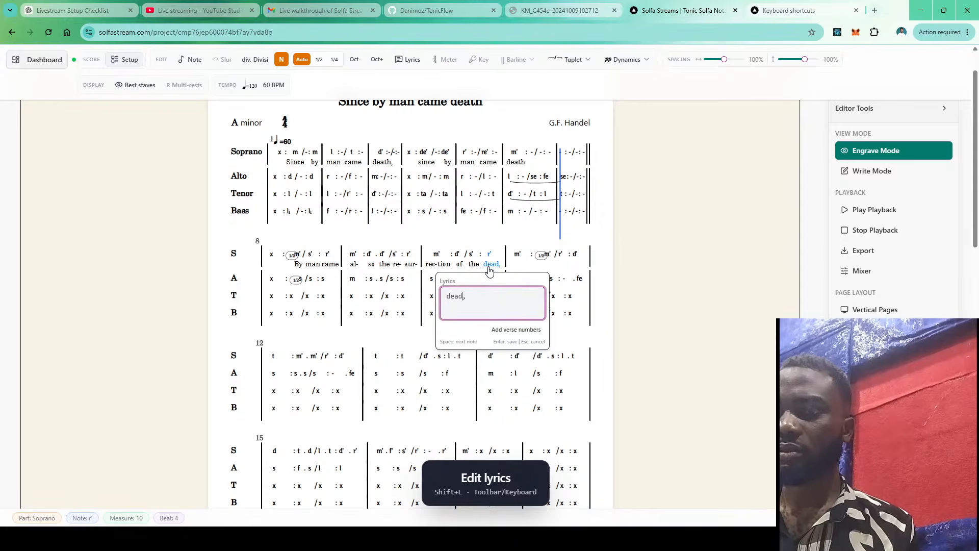
key("BackSpace")
key("BackSpace")
key("BackSpace")
key("BackSpace")
key("Delete")
key("Return")
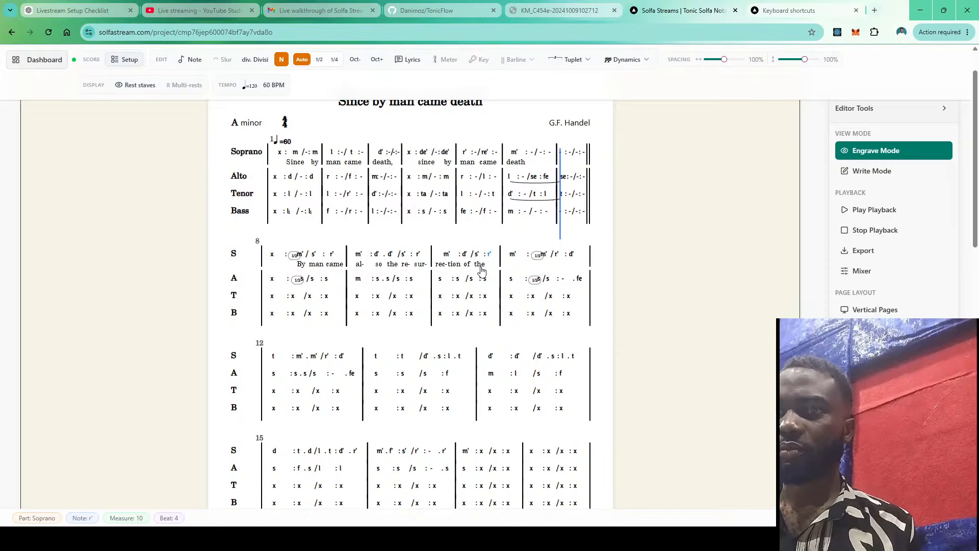
Remove the lyrics "the" and "of" from the Soprano notes on beats 3 and 2 of measure 10
double_click(482, 270)
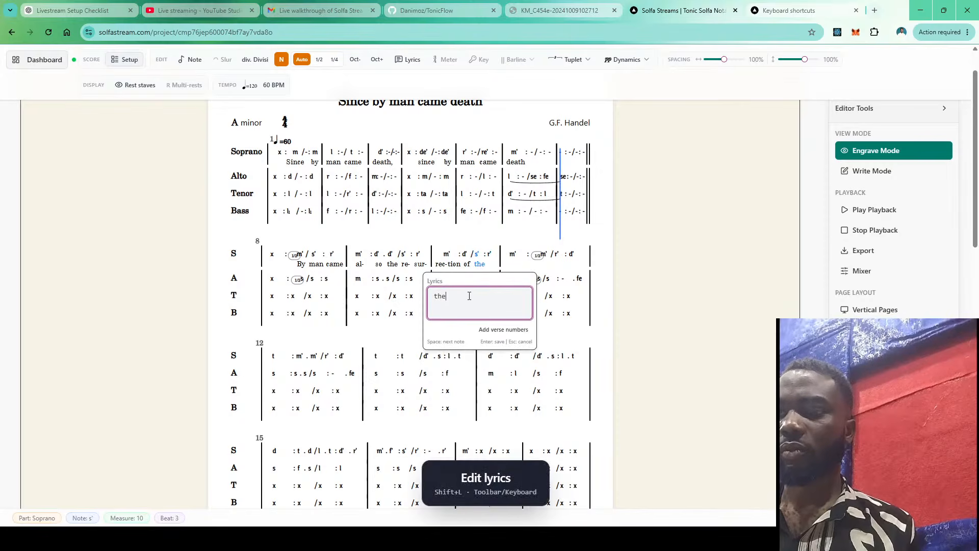
key("BackSpace")
key("BackSpace")
key("BackSpace")
key("Return")
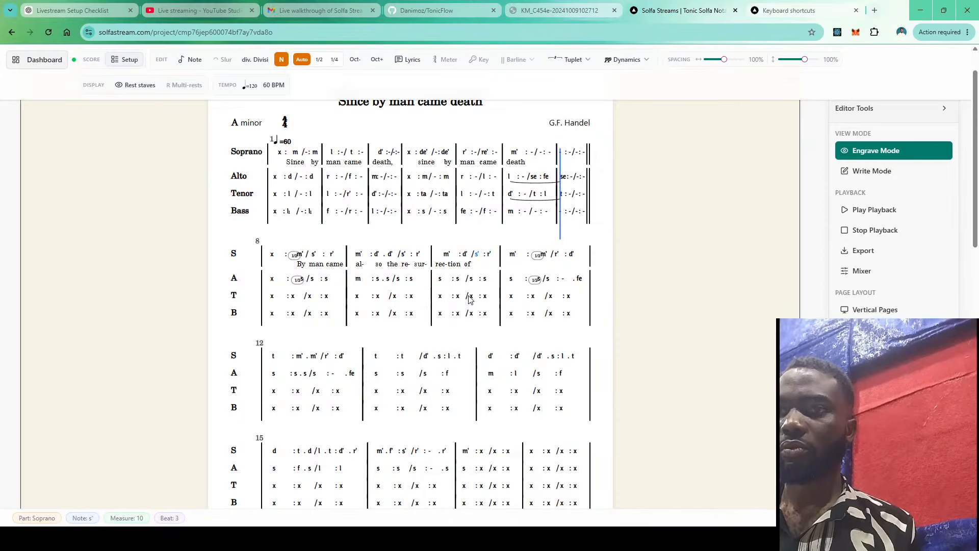
double_click(467, 266)
key("BackSpace")
key("BackSpace")
key("Return")
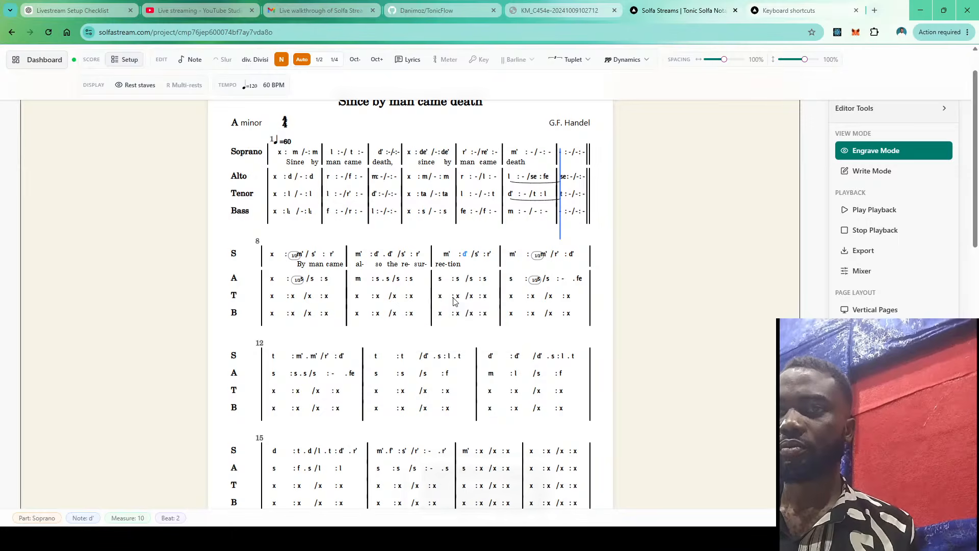
Rewrite the Soprano lyrics of measure 10 as "rec-", "tion", "of" and "the", one syllable per note
double_click(455, 266)
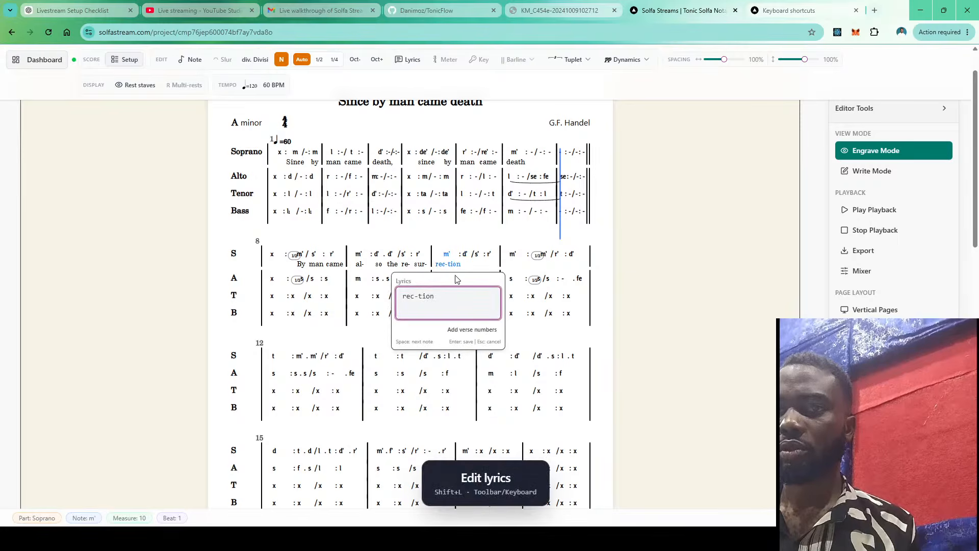
key("BackSpace")
key("BackSpace")
key("BackSpace")
key("BackSpace")
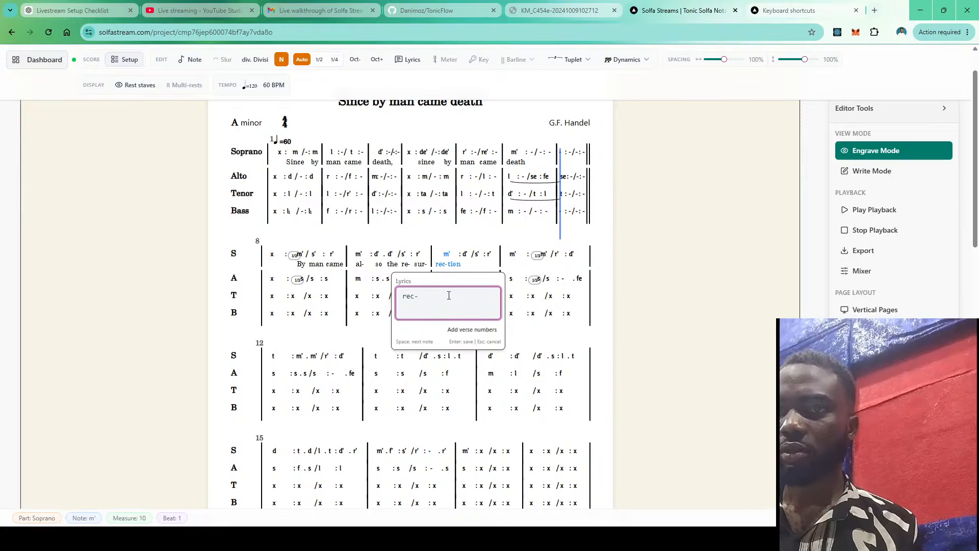
key("space")
type("tion")
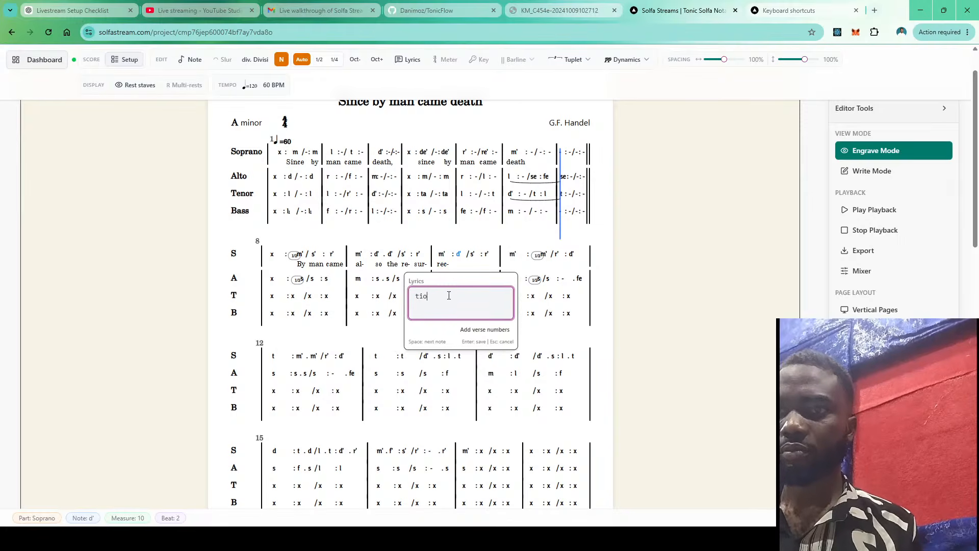
key("space")
type("of")
key("space")
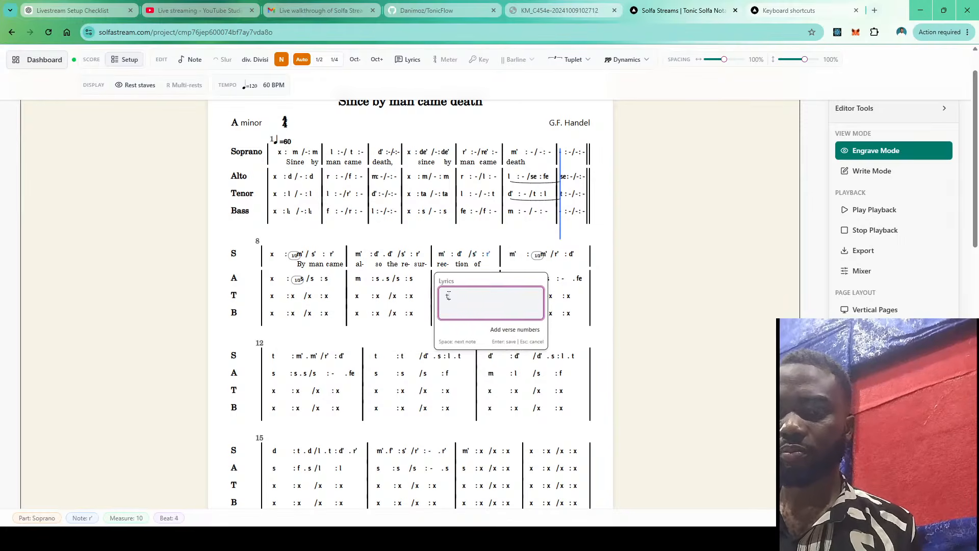
type("the")
key("space")
Enter the lyrics "dead,", "by", "man" and "came" under the Soprano notes of measure 11
type("dead")
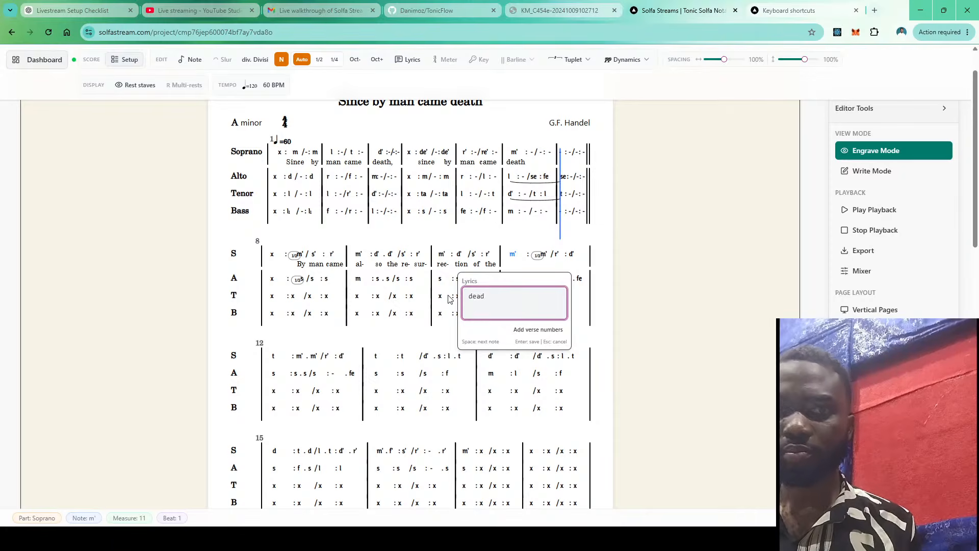
type(",")
key("space")
type("by")
key("space")
type("man")
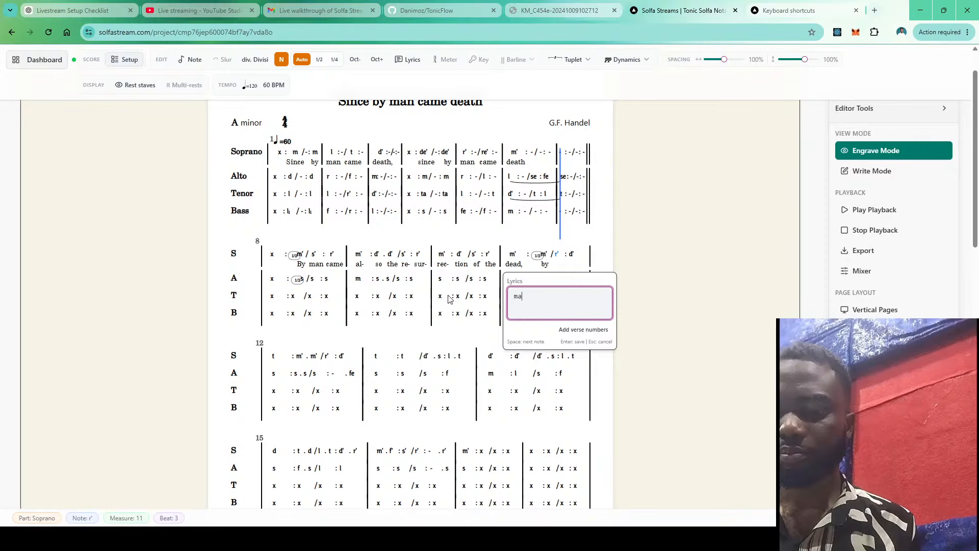
key("space")
type("came")
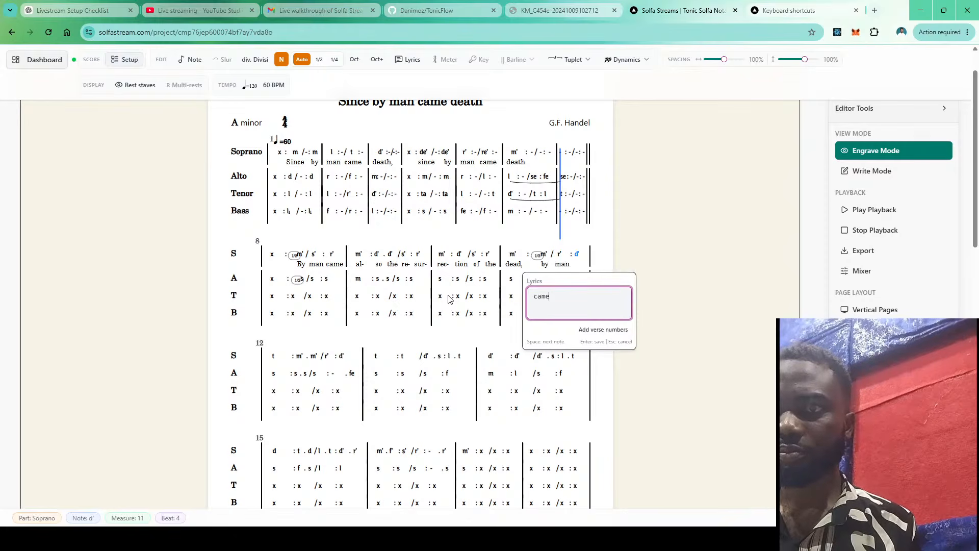
key("space")
Enter the lyrics "al-", "so", "the", "re-" and "sur-" under the Soprano notes of measure 12
type("al")
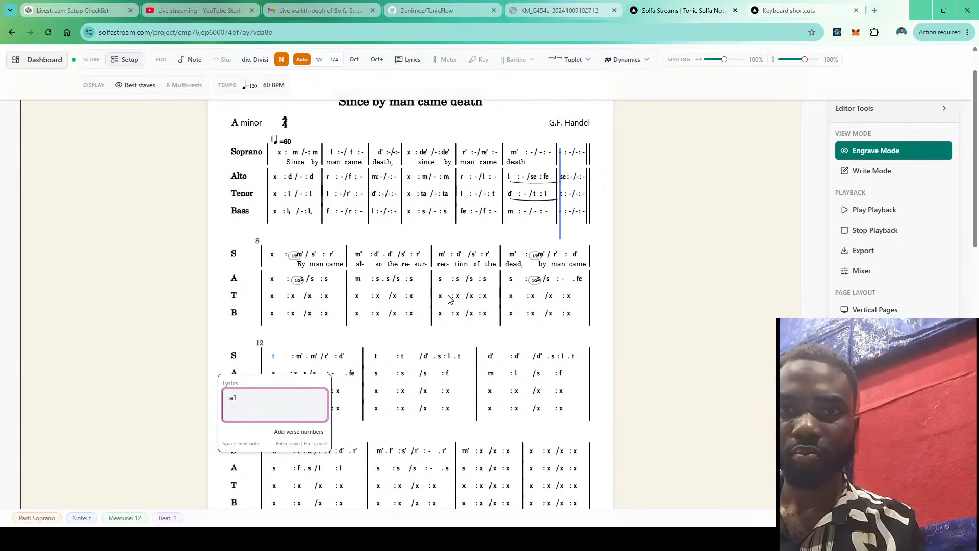
type("-")
key("space")
type("so")
key("space")
type("the")
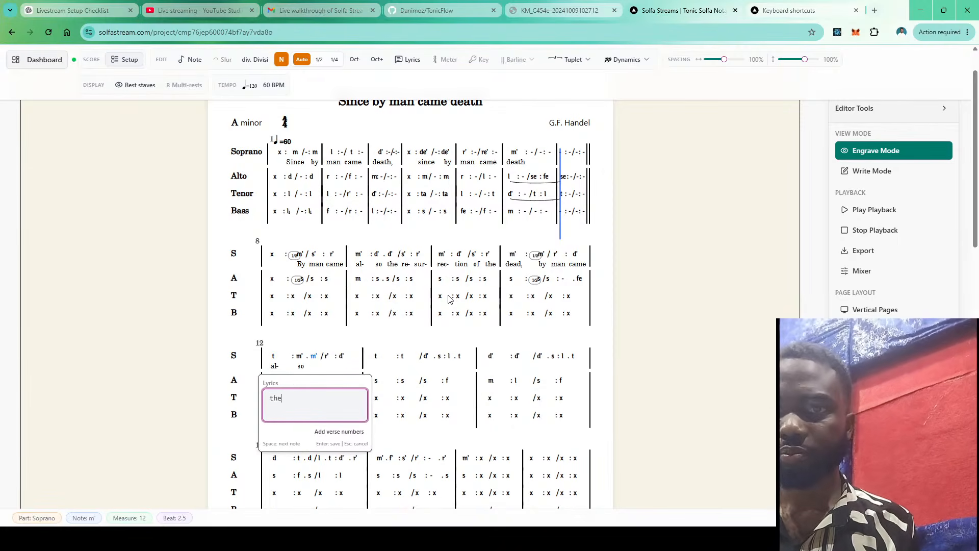
key("space")
type("re-sur")
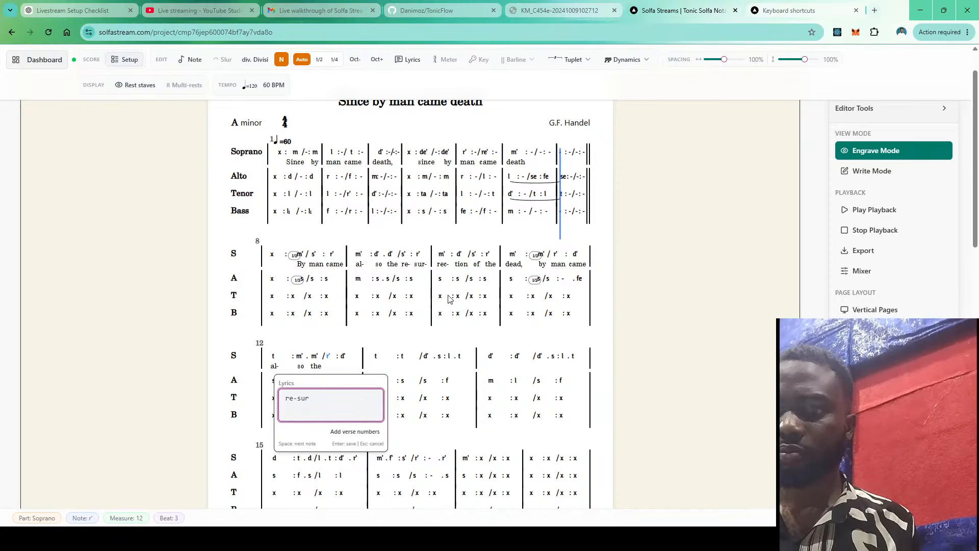
key("BackSpace")
key("BackSpace")
key("BackSpace")
key("space")
type("sur-")
key("space")
Enter the lyrics "rec-", "tion", "of" and "the" on beats 1 to 4 of Soprano measure 13, skipping the half-beat notes
type("rec-tio")
key("BackSpace")
key("BackSpace")
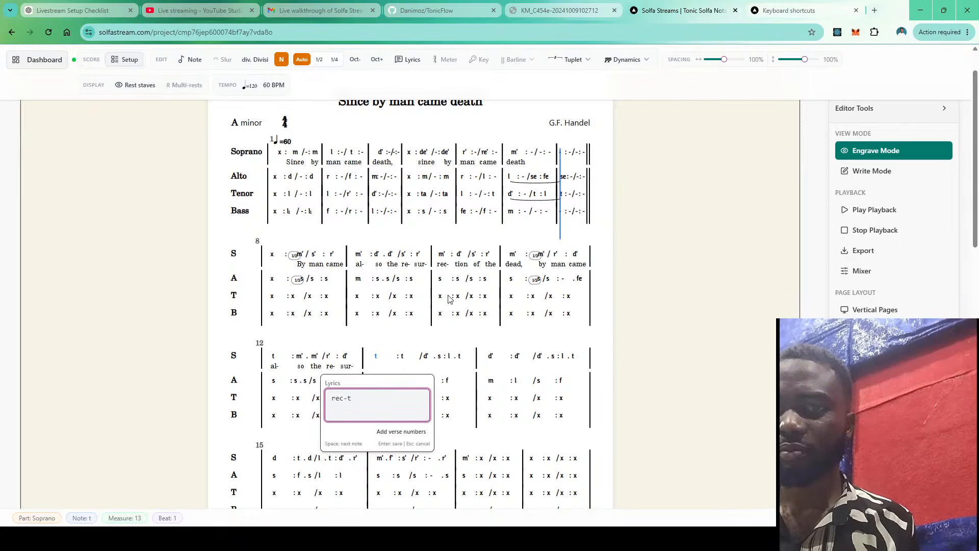
key("space")
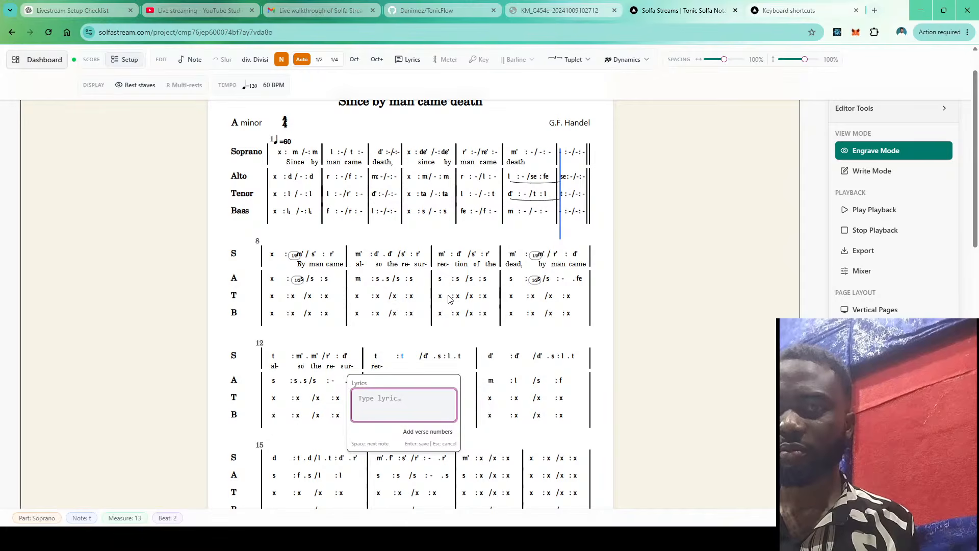
type("tion")
key("space")
type("o")
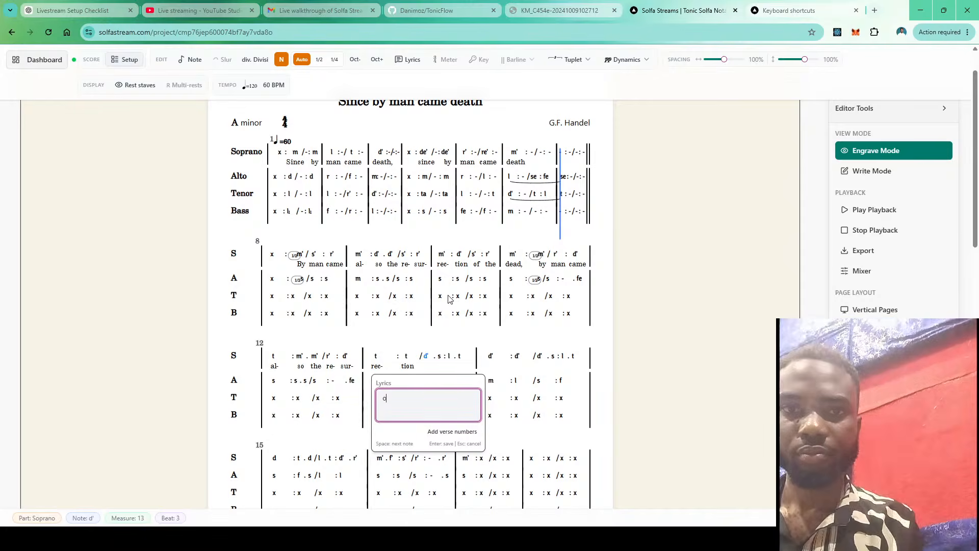
type("f")
key("space")
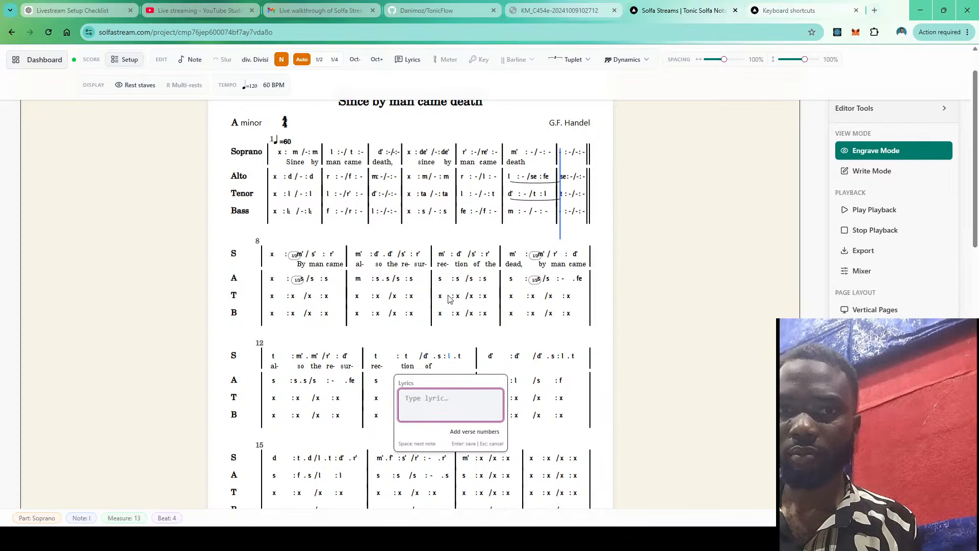
type("the")
key("space")
key("space")
Enter the lyrics "dead,", "by", "man" and "came" on the four beats of Soprano measure 14, leaving the half-beat notes blank
type("dead,")
key("space")
type("by")
key("space")
type("man")
key("space")
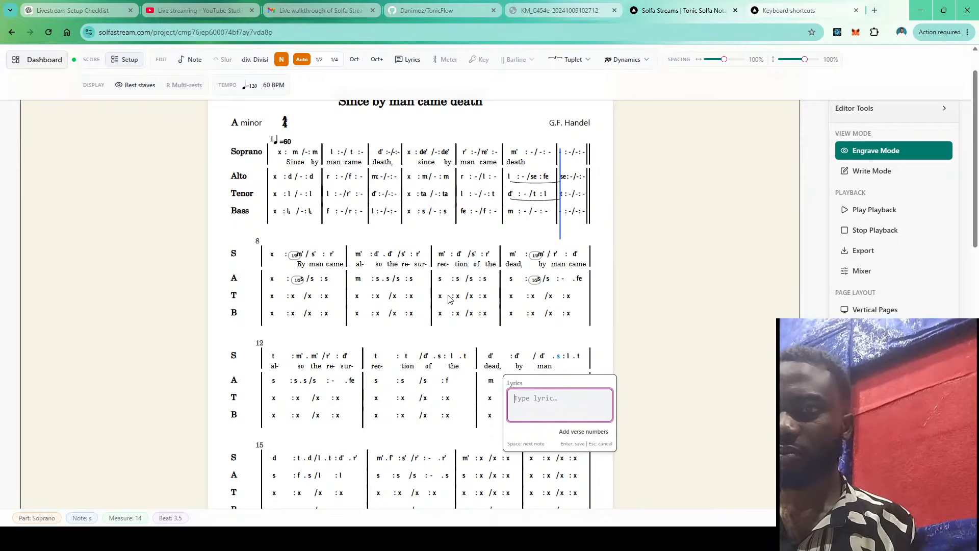
type("came")
key("space")
key("space")
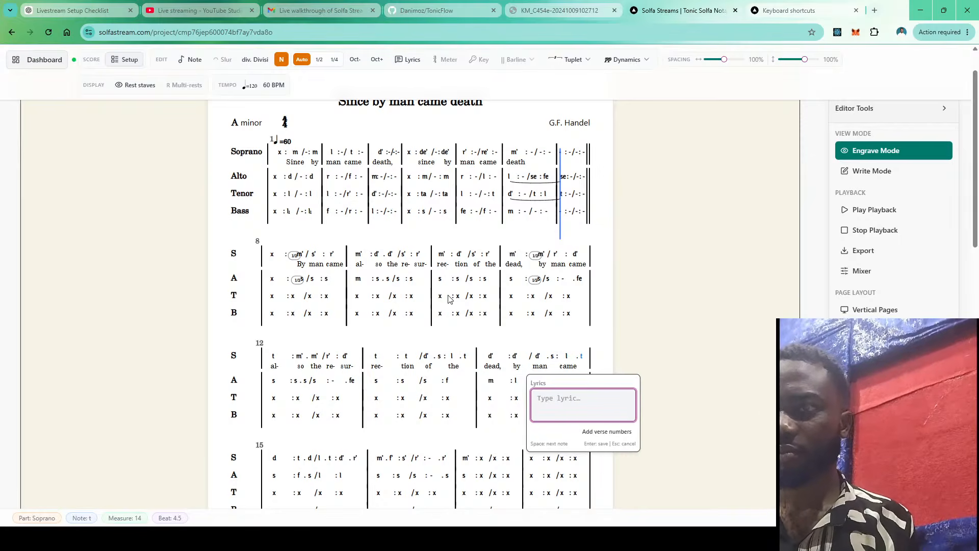
key("space")
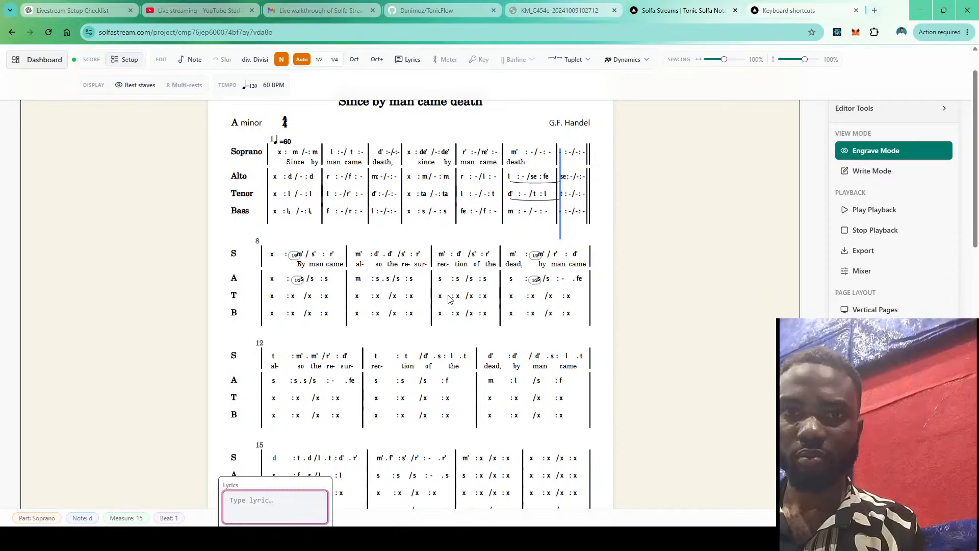
Enter the lyrics "al-", "so", "the", "re-" and "sur-" in Soprano measure 15, leaving the half-beat notes of beats 3 and 4 blank
type("al-")
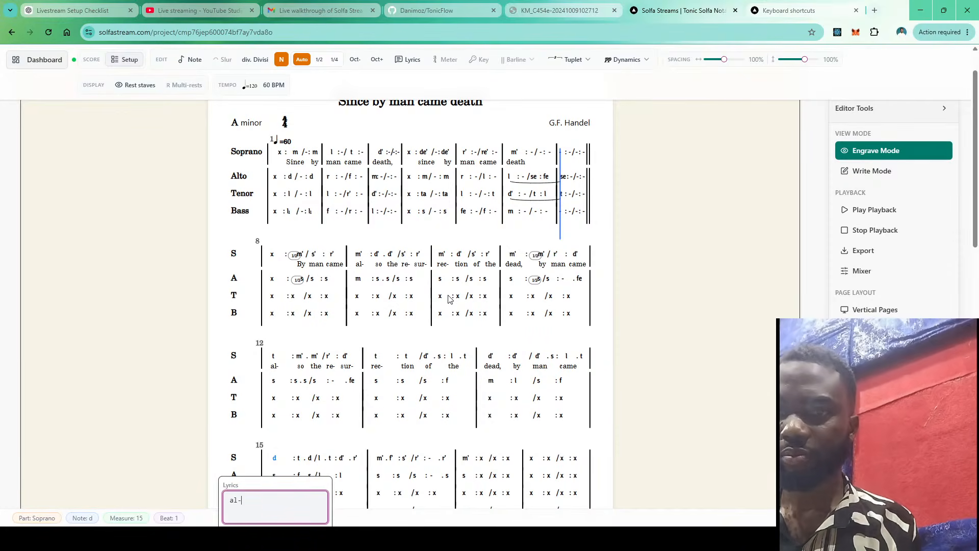
key("space")
type("so")
key("space")
type("the")
key("space")
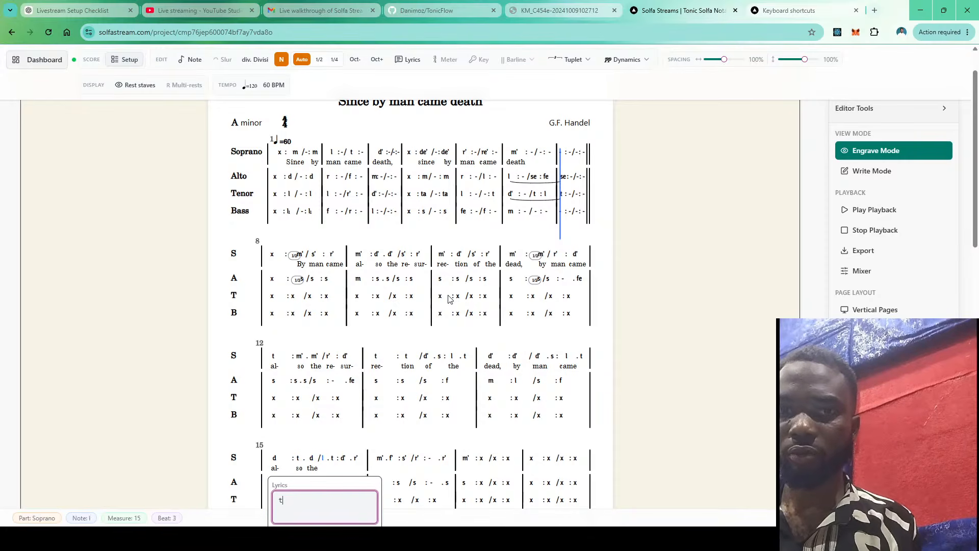
type("re-")
key("space")
key("space")
type("sur")
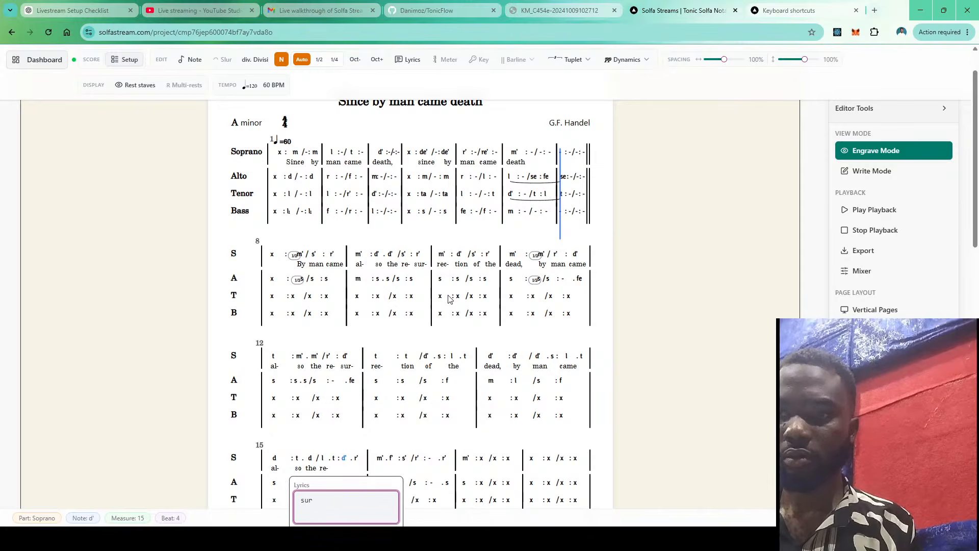
type("-")
key("space")
key("space")
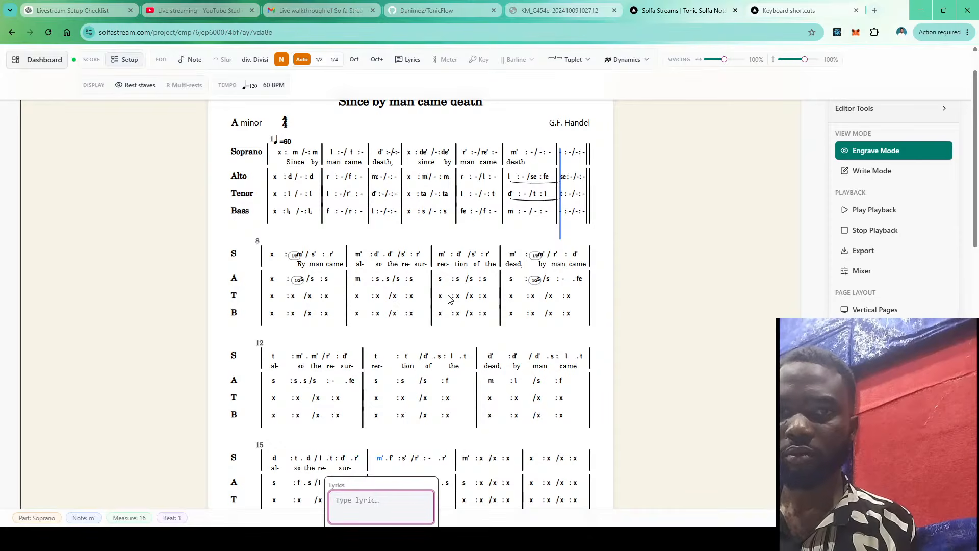
Enter the lyrics "rec-", "tion", "of" and "the" in Soprano measure 16, skipping the half-beat note after beat 1
type("rec-")
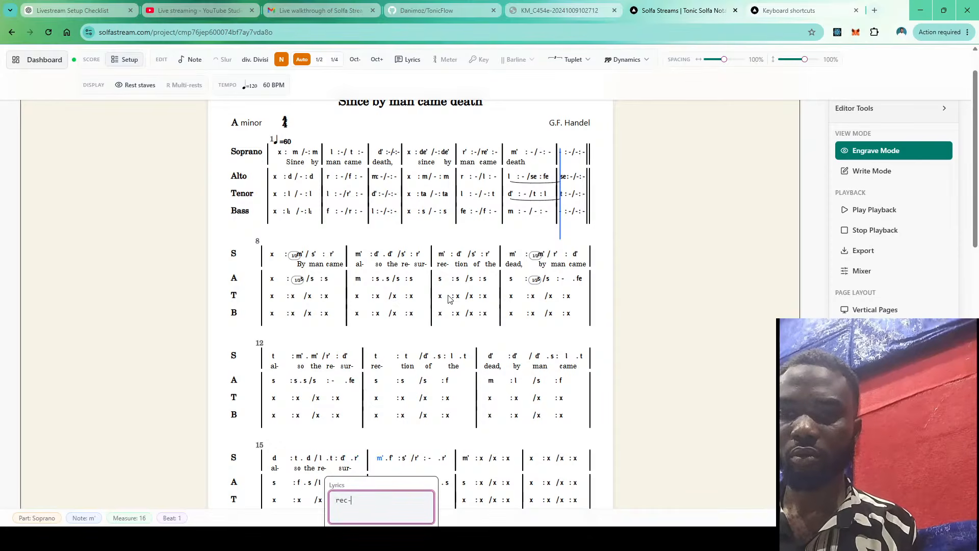
key("space")
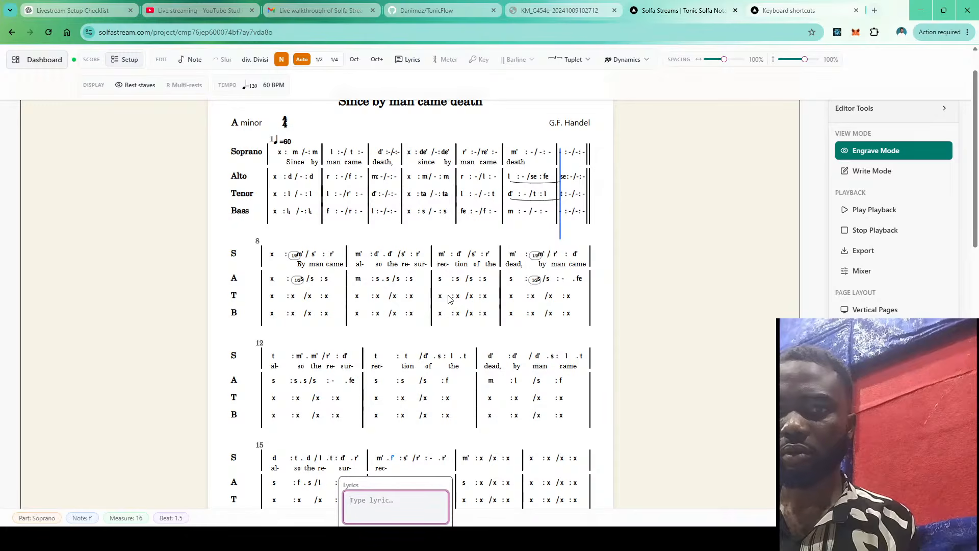
key("space")
type("tion")
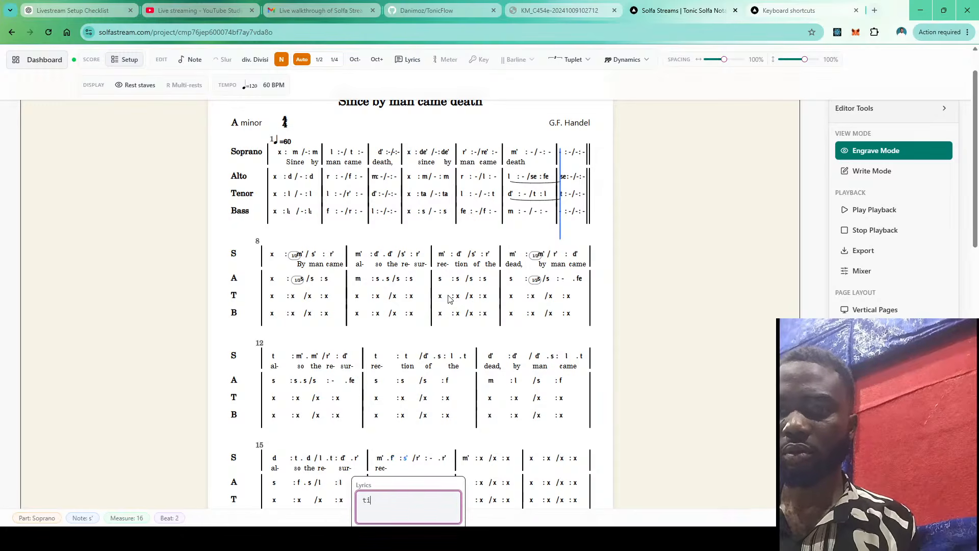
key("space")
type("of")
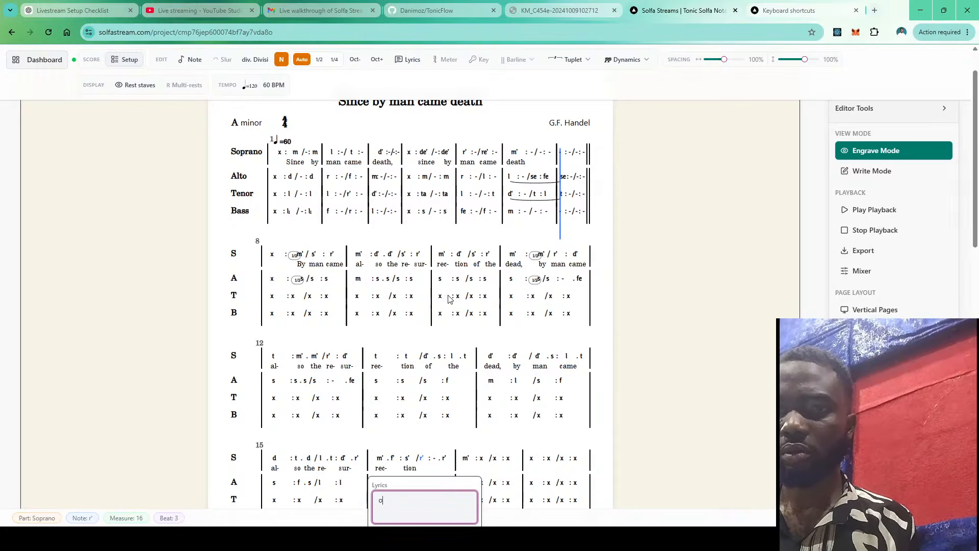
key("space")
type("the")
key("space")
Enter the lyric "dead." on the first Soprano note of measure 17 and finish the lyric entry
type("dead.")
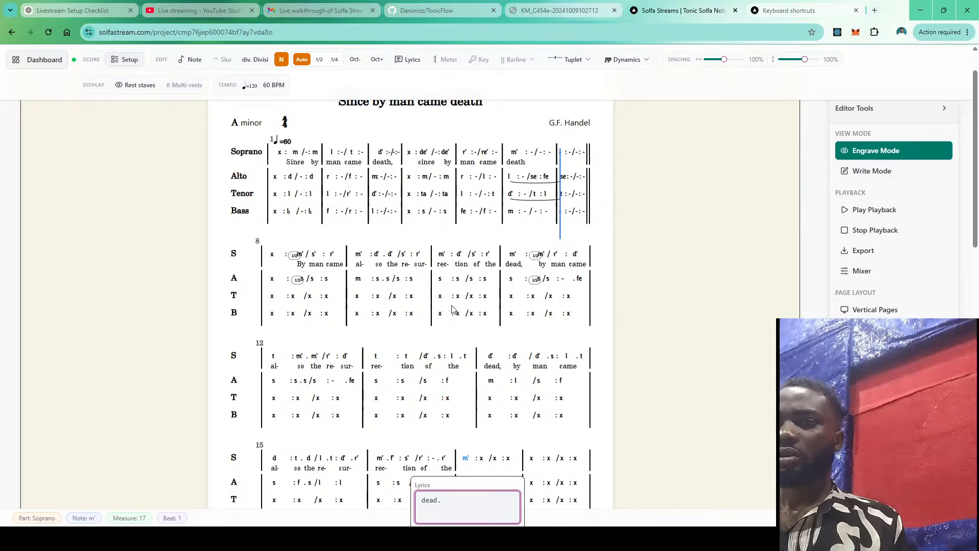
key("Return")
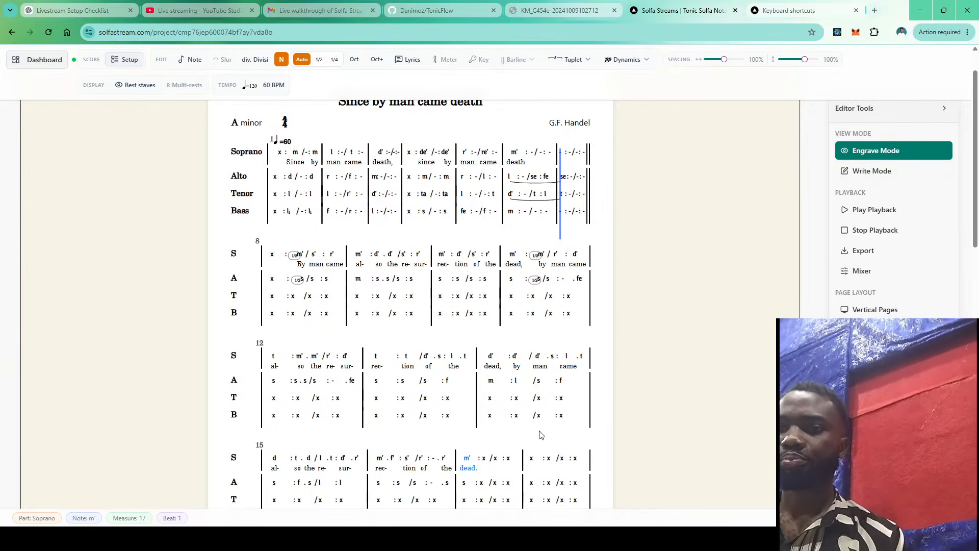
key("Escape")
scroll(542, 434, "down", 1)
scroll(542, 434, "up", 1)
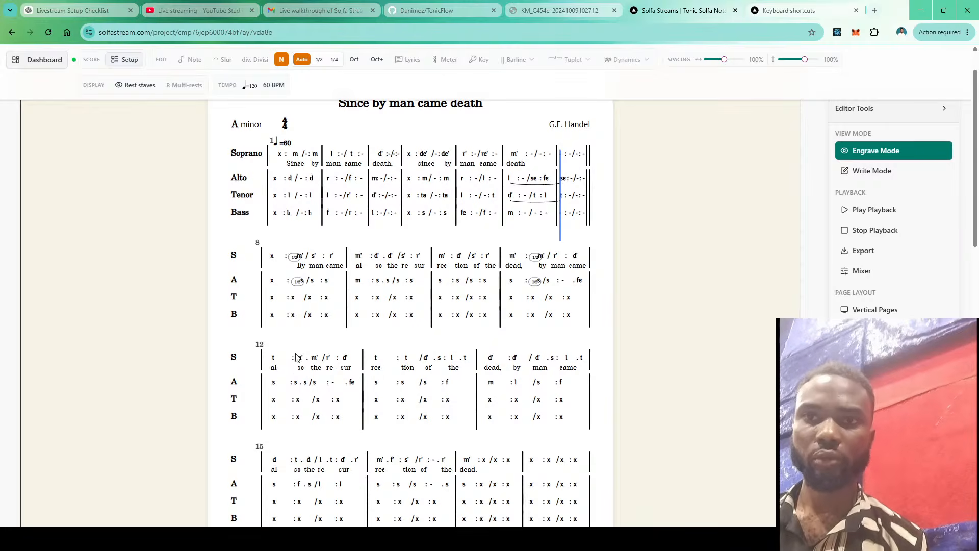
Split the Tenor rest on beat 2 of measure 8 into half rests and enter an upper-octave d' on the second half
left_click(293, 301)
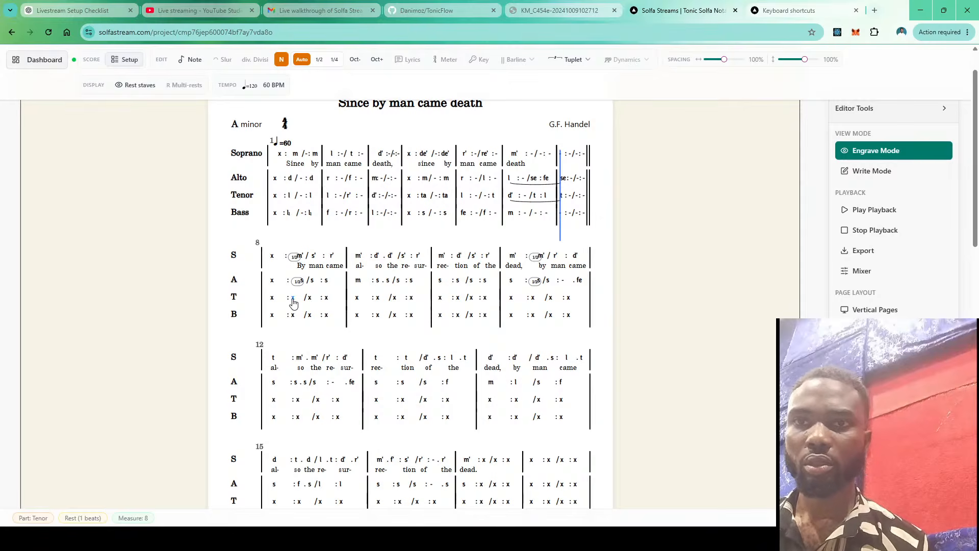
left_click(319, 59)
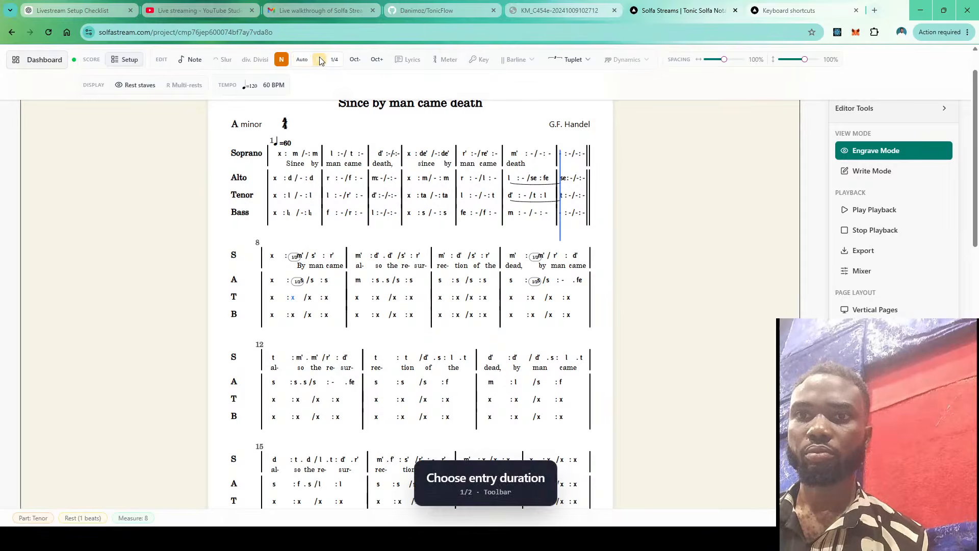
left_click(303, 59)
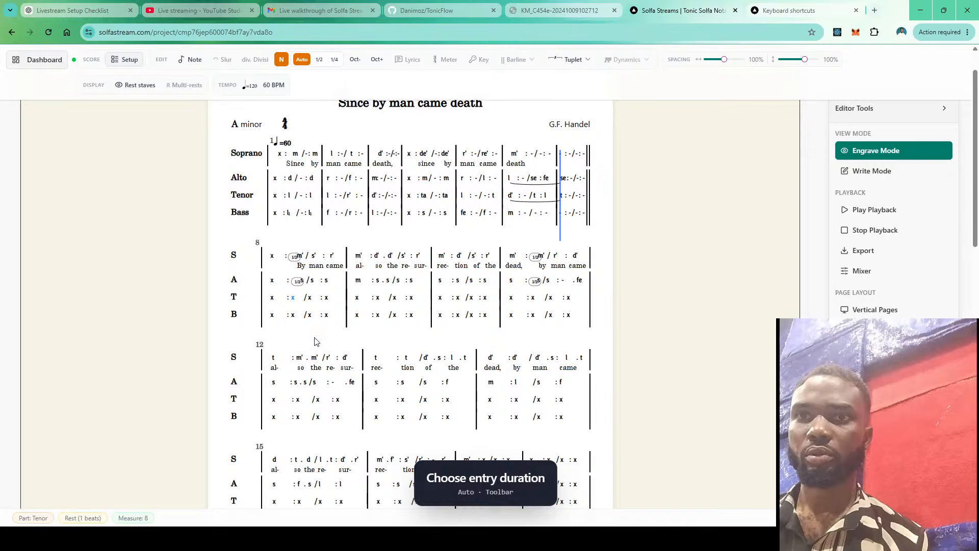
key("period")
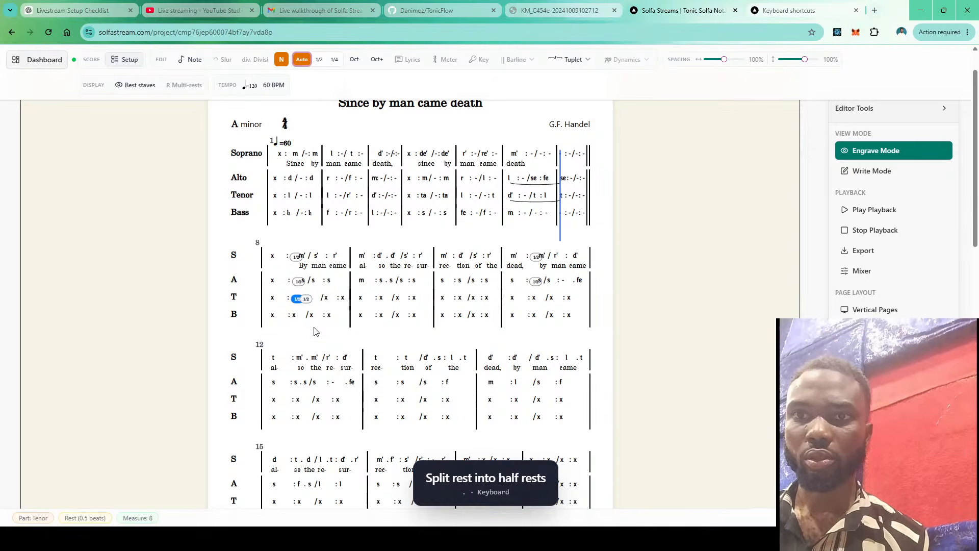
left_click(306, 301)
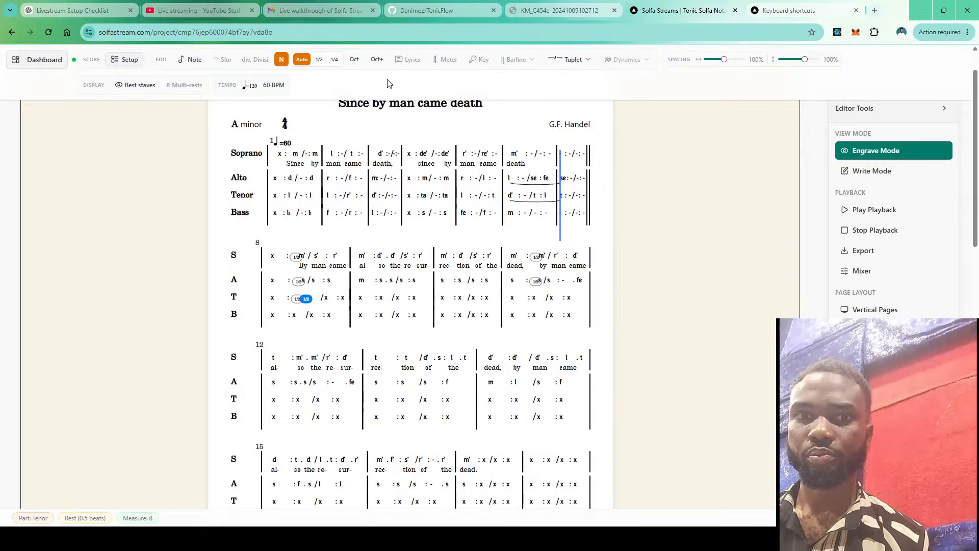
left_click(377, 60)
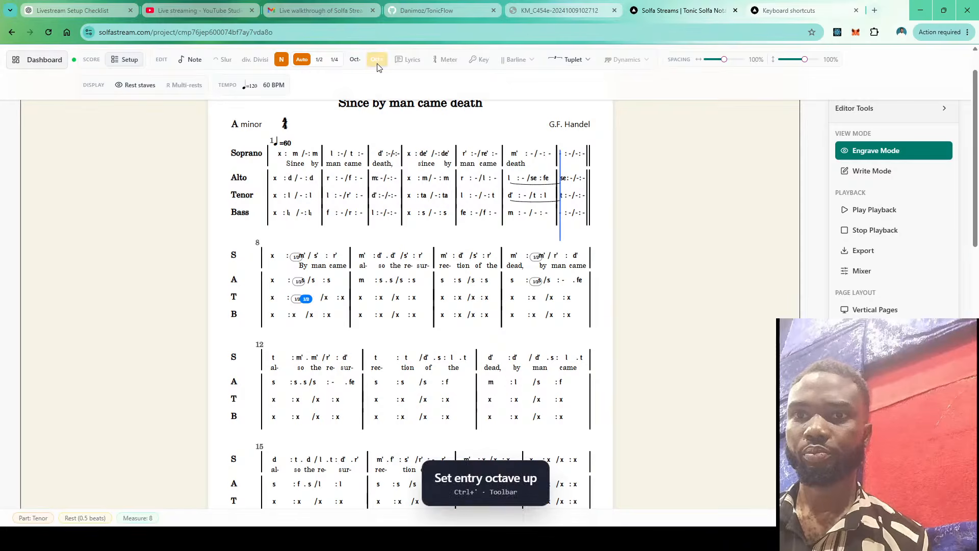
key("d")
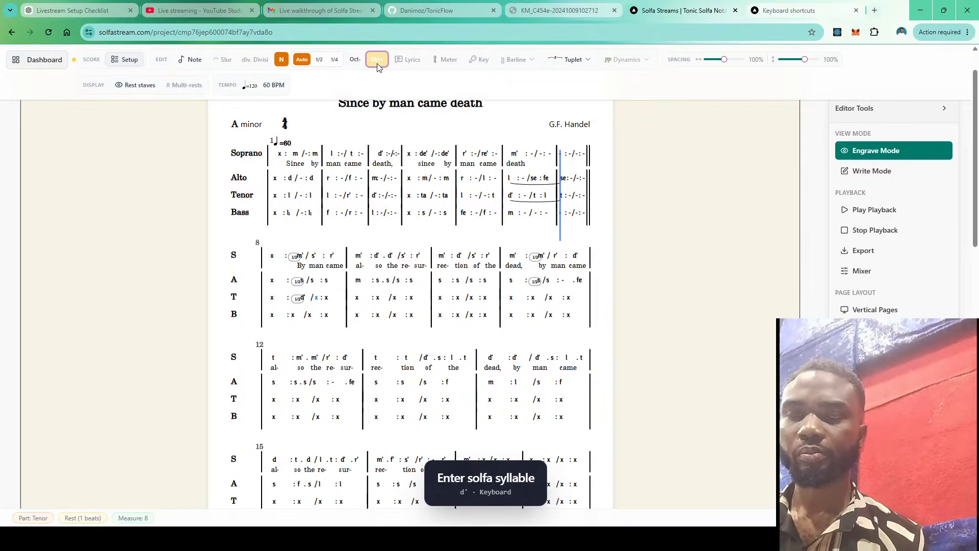
Enter an upper-octave d' on beat 3 and a normal-octave t on beat 4 of Tenor measure 8
left_click(376, 59)
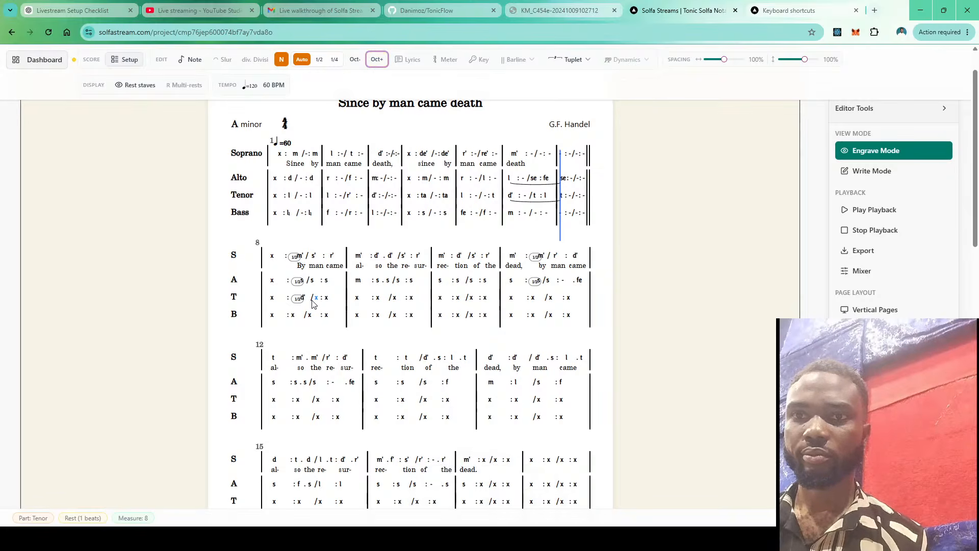
key("d")
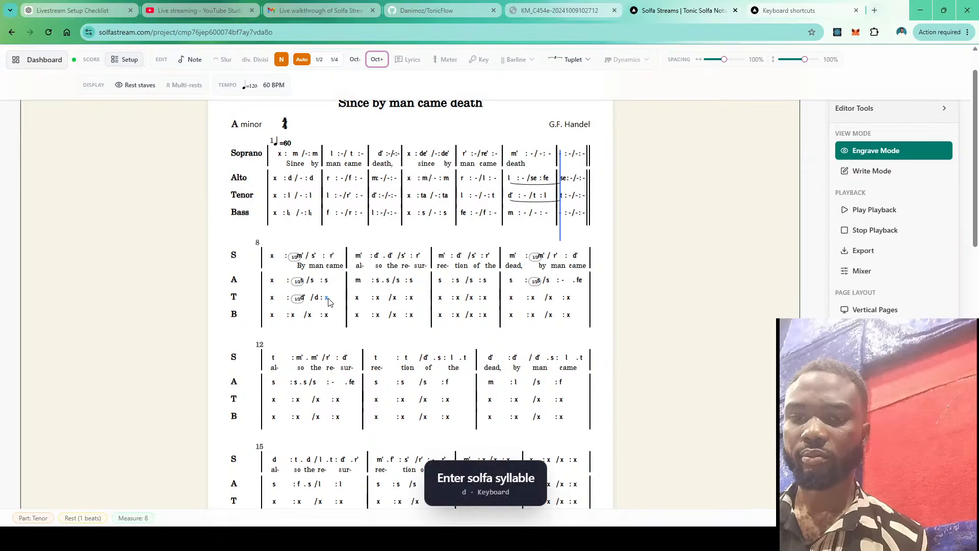
key("t")
left_click(316, 298)
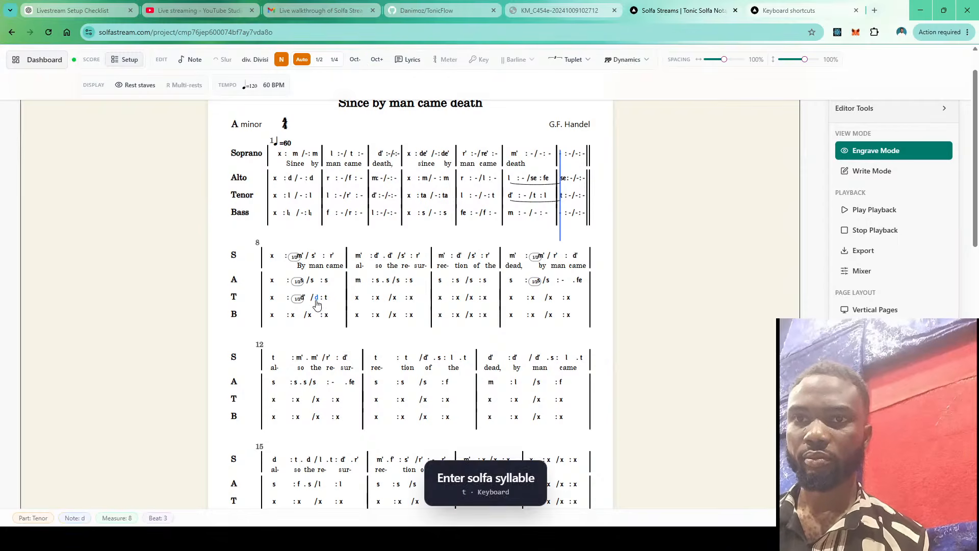
key("ctrl+alt+Up")
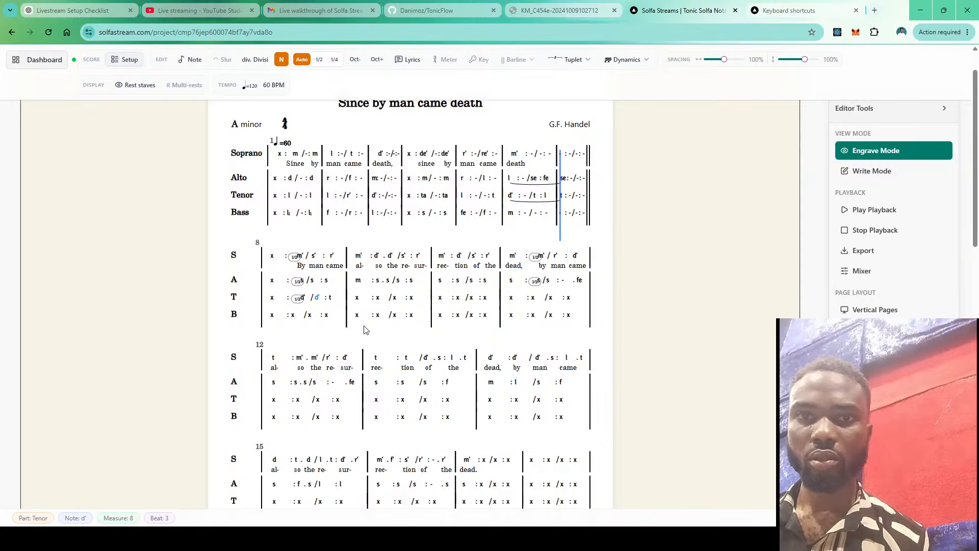
Enter an upper-octave s' on beat 1 and two half-beat m' notes on beat 2 of Tenor measure 9
left_click(357, 298)
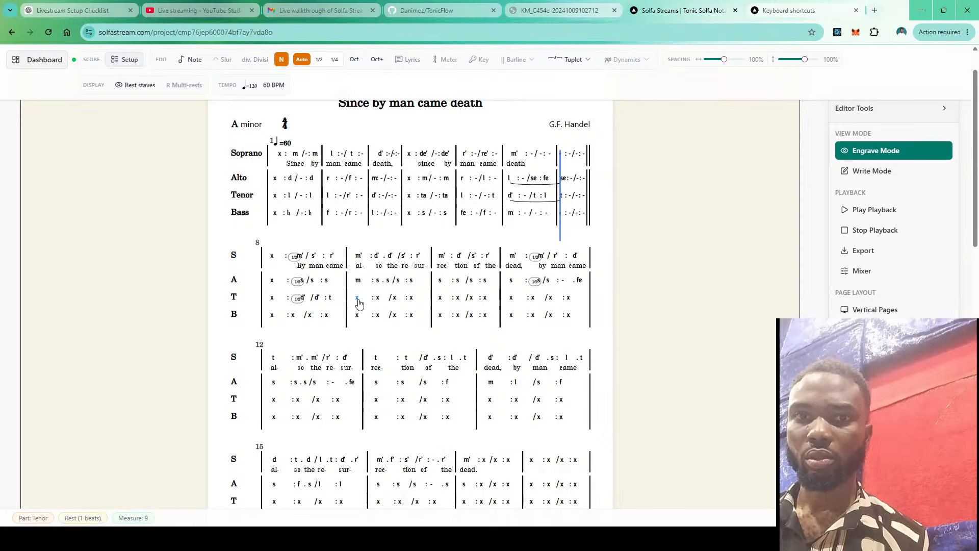
left_click(377, 59)
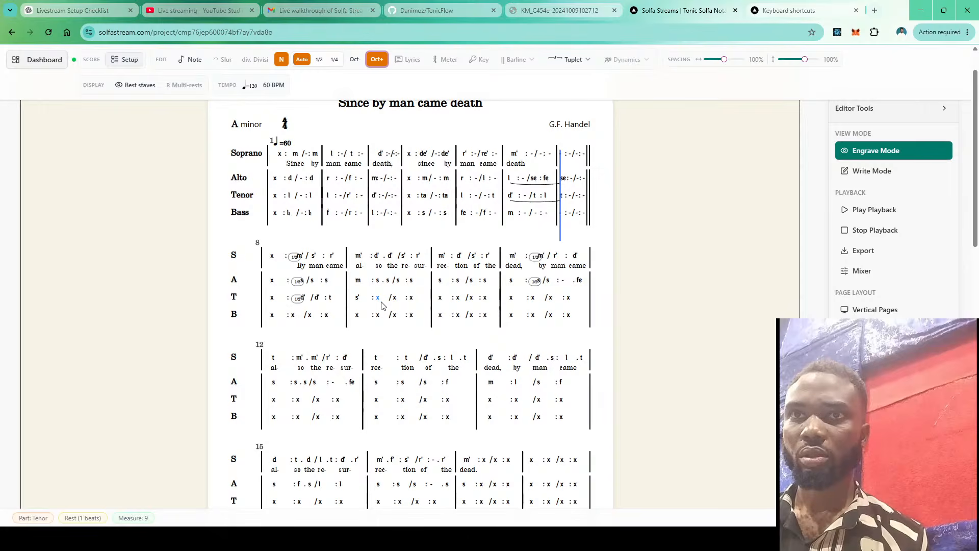
left_click(320, 63)
key("m")
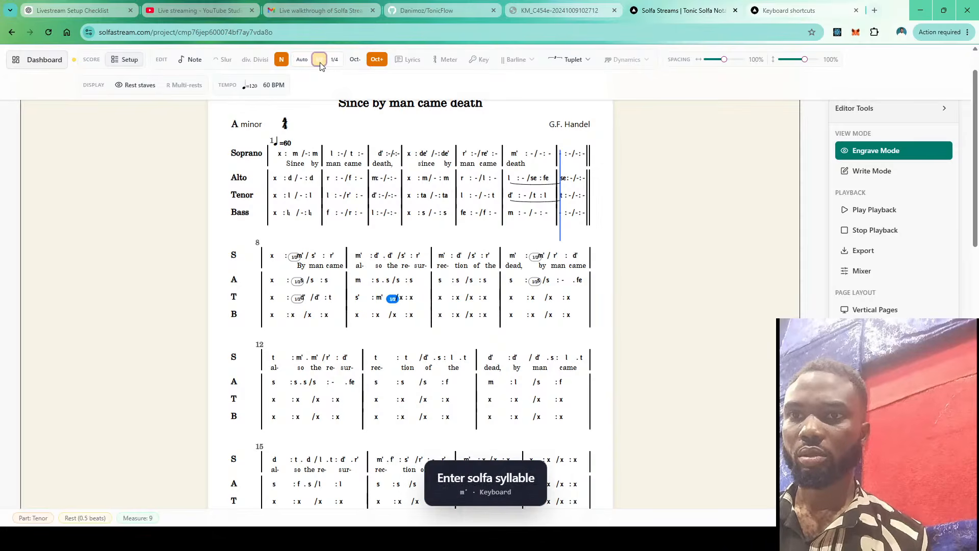
left_click(301, 60)
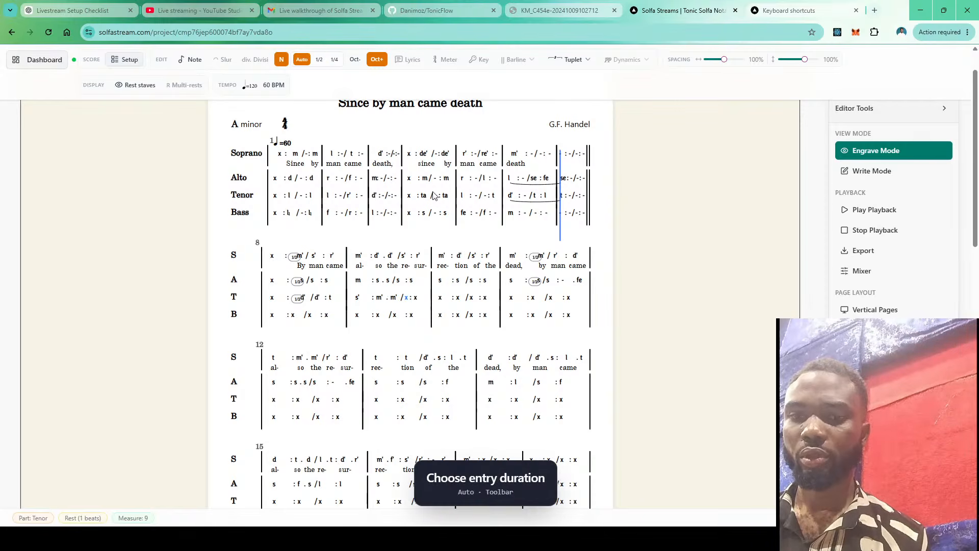
Enter d' and r' on Tenor beats 3 and 4 of measure 9 and d' starting measure 10, then transpose the r' down diatonically to t
key("d")
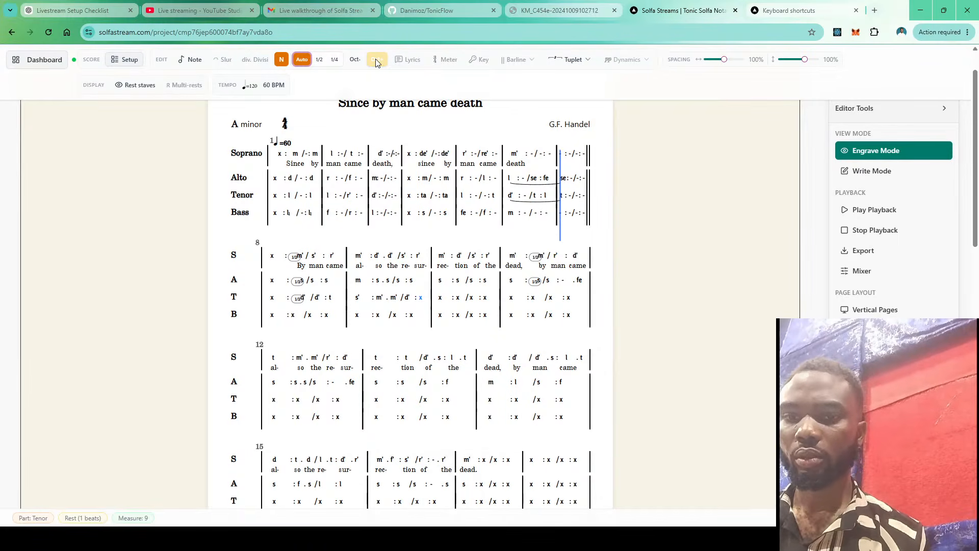
key("r")
key("d")
left_click(418, 298)
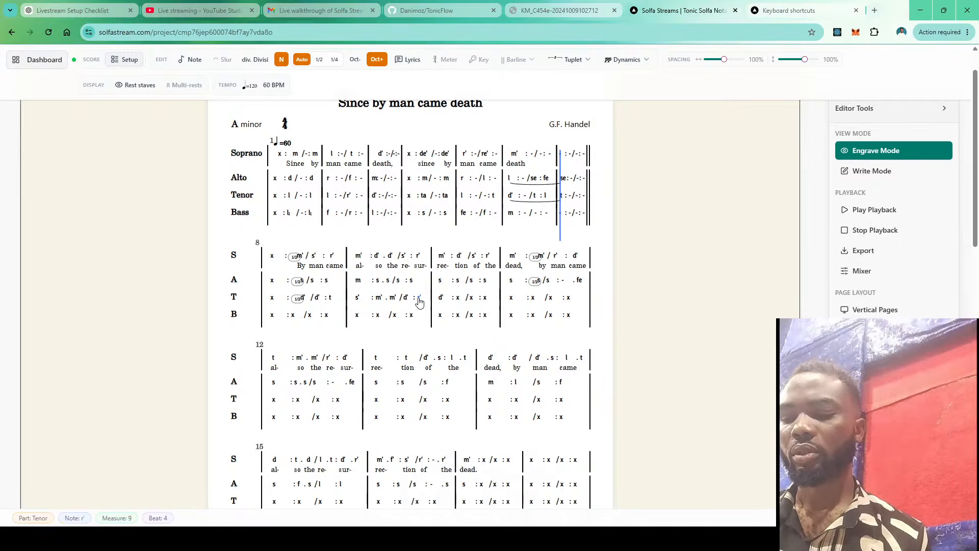
key("alt+Down")
key("alt+Down")
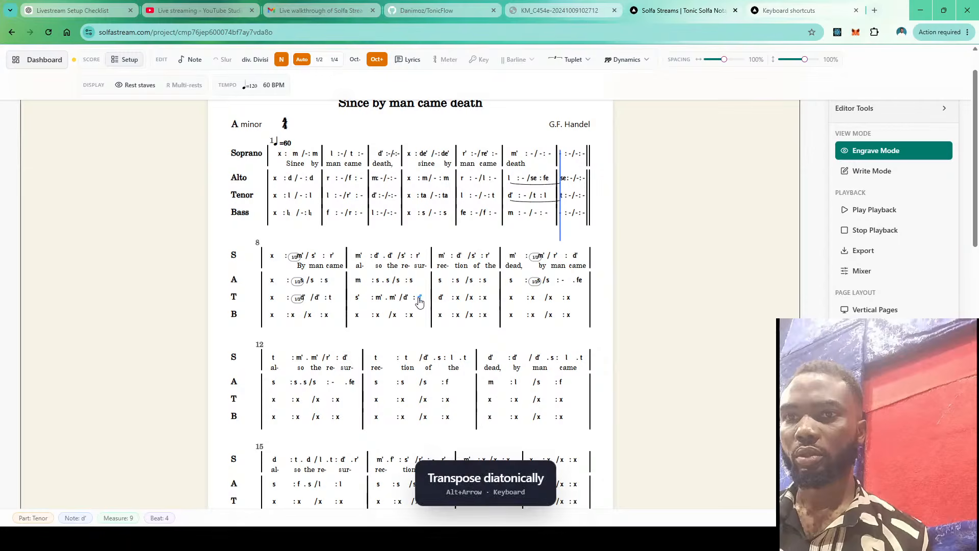
Enter upper-octave m', r' and d' on Tenor beats 2 to 4 of measure 10, and d' on beat 1 of measure 11
left_click(457, 299)
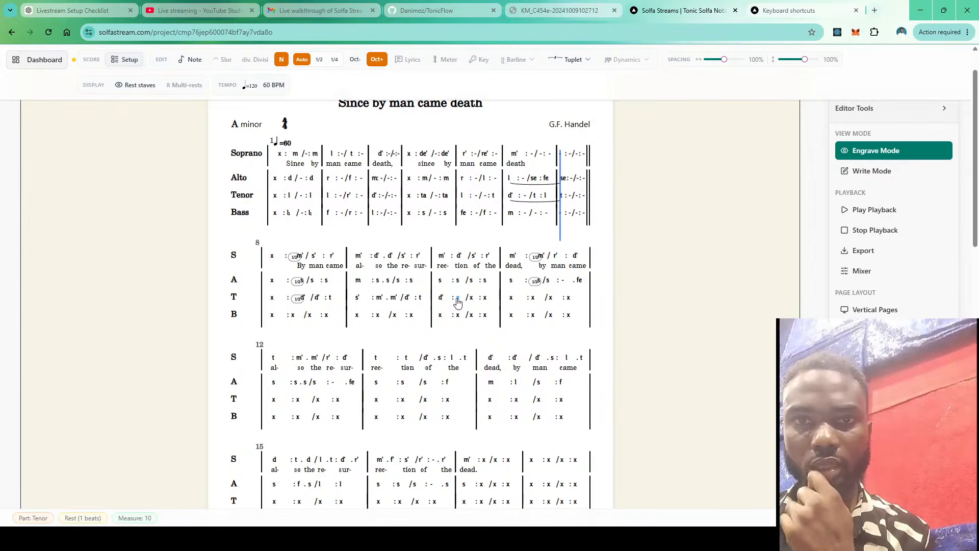
key("m")
key("r")
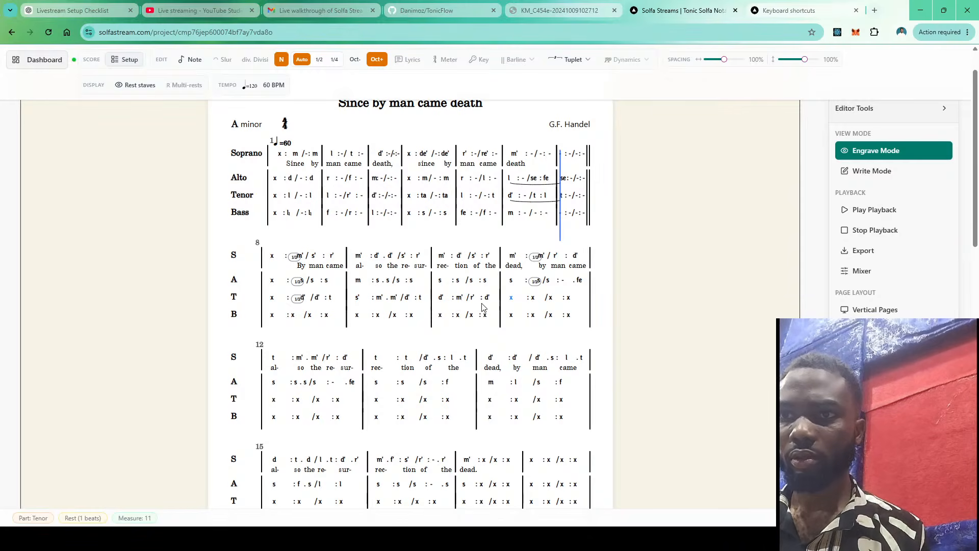
key("d")
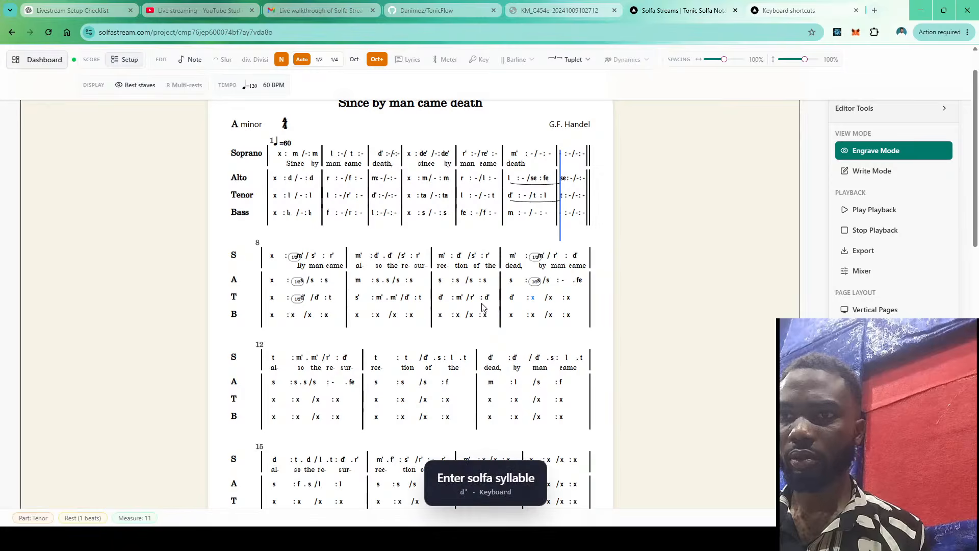
Change Tenor beats 3 and 4 of measure 10 to an upper-octave d' and a normal-octave t
left_click(486, 302)
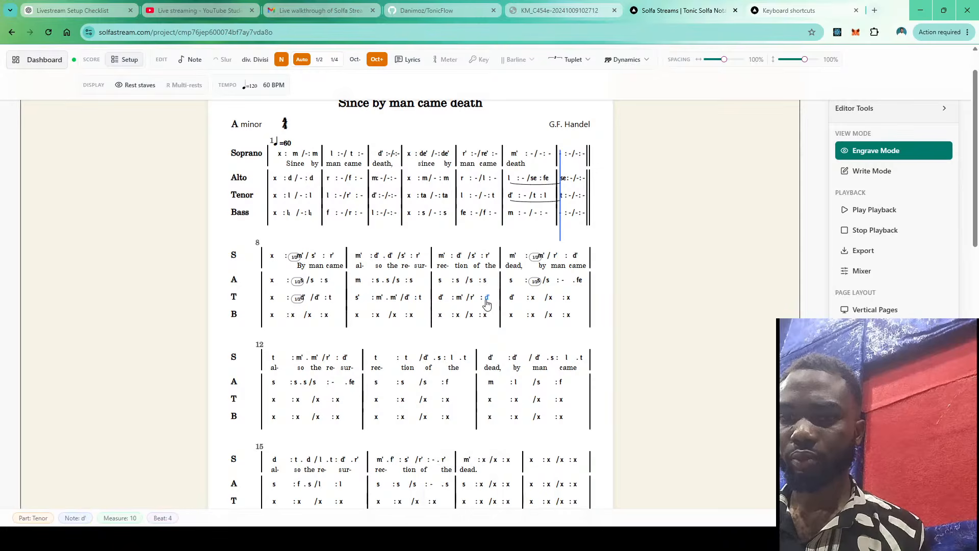
key("t")
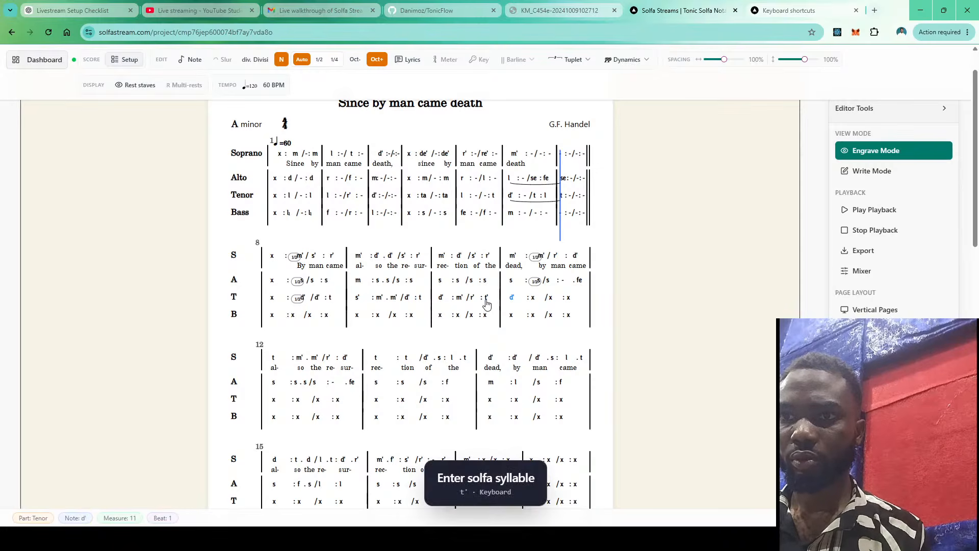
left_click(472, 301)
key("d")
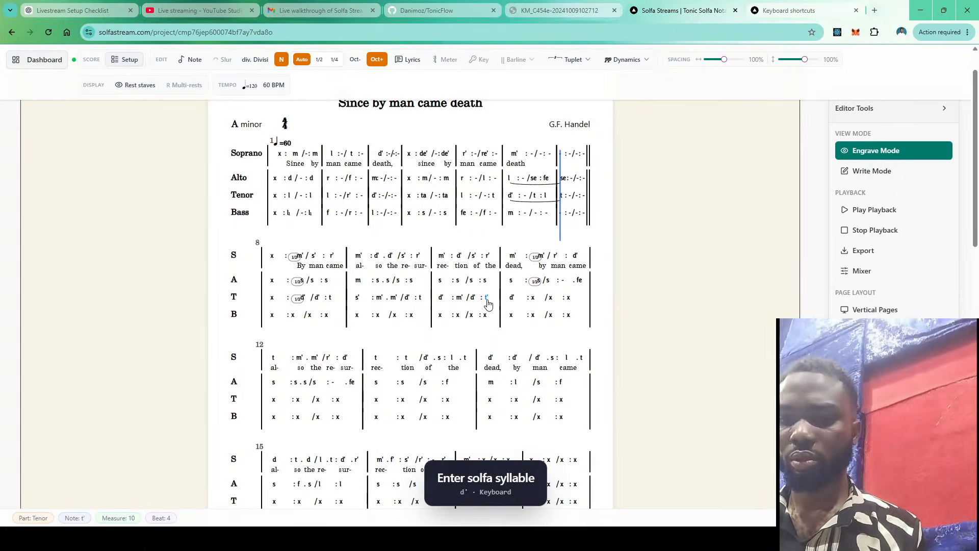
key("ctrl+Down")
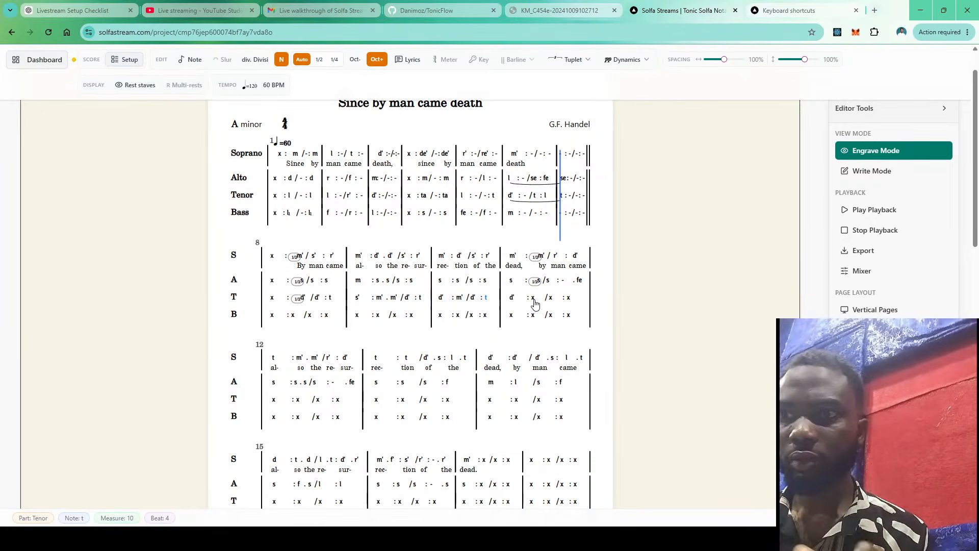
Split the beat 2 rest of Tenor measure 11 and put d' on its second half, with r' on beat 3 and half-beat m' and d' on beat 4
left_click(533, 299)
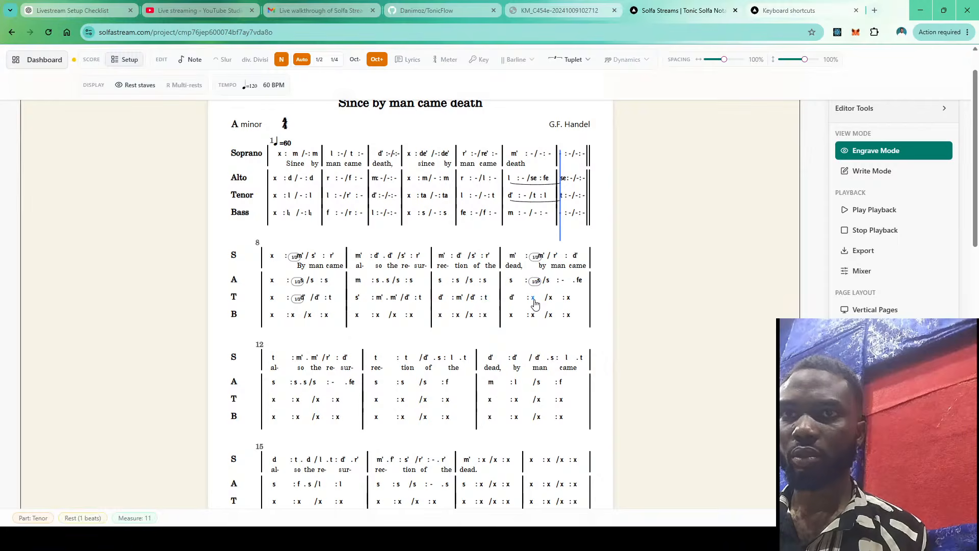
key("2")
left_click(548, 302)
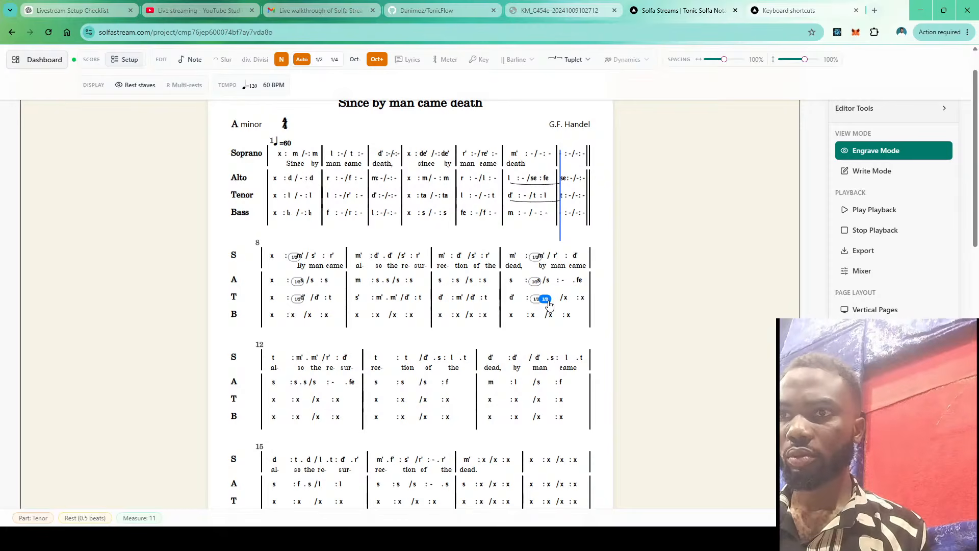
key("d")
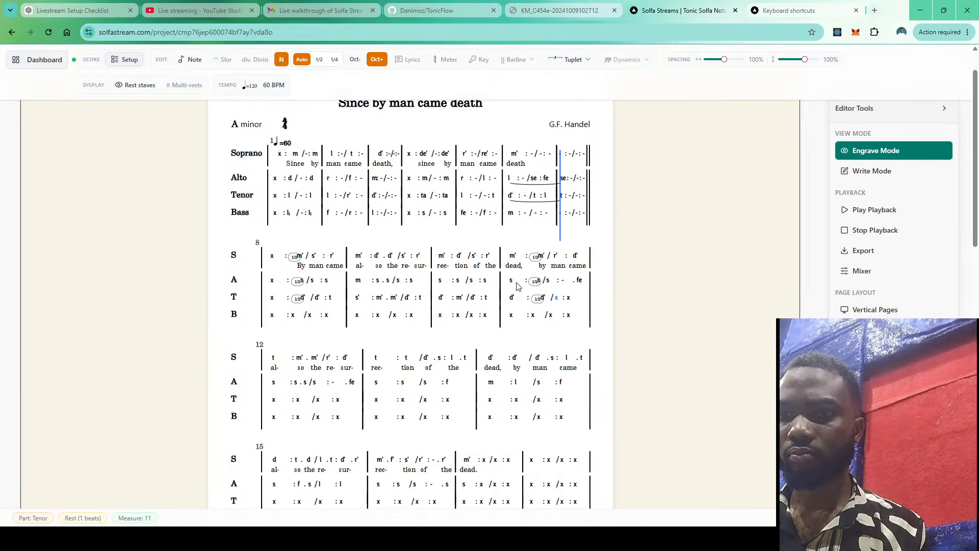
key("r")
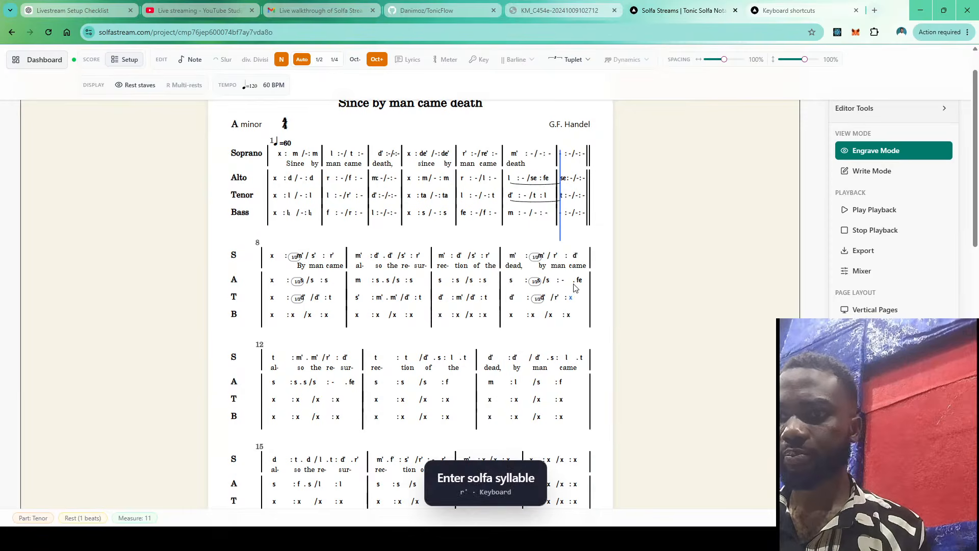
key("period")
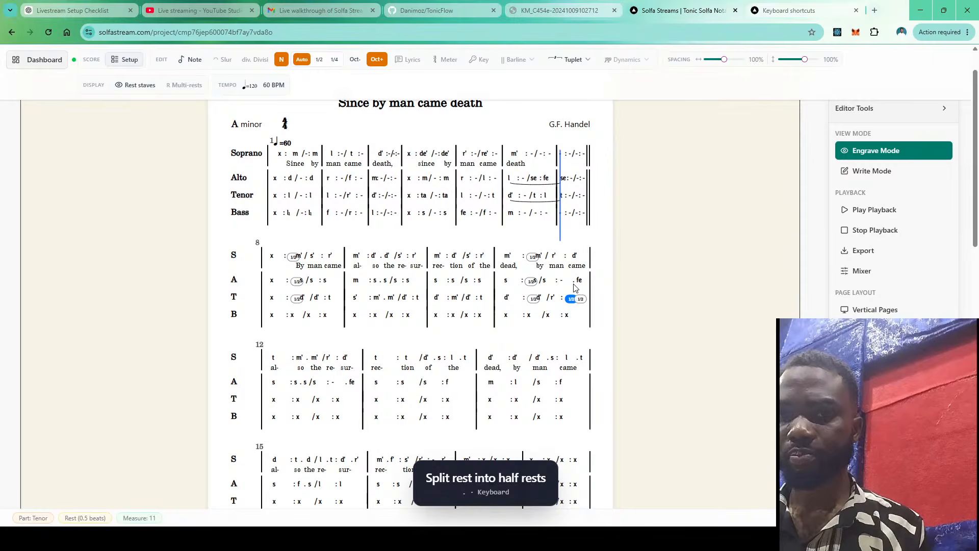
key("m")
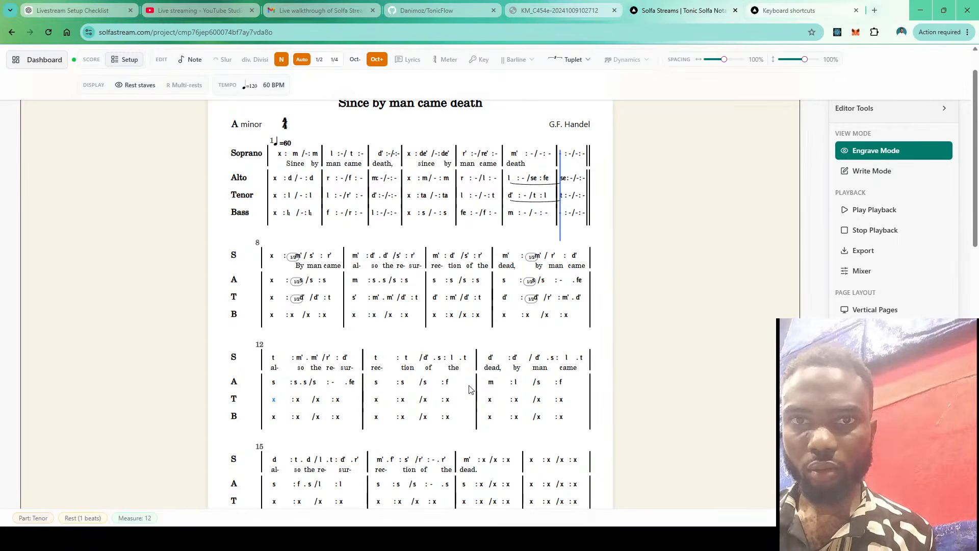
Fill Tenor measure 12 with r', half-beat m' and d', r', and half-beat m' and d', all in the upper octave
key("r")
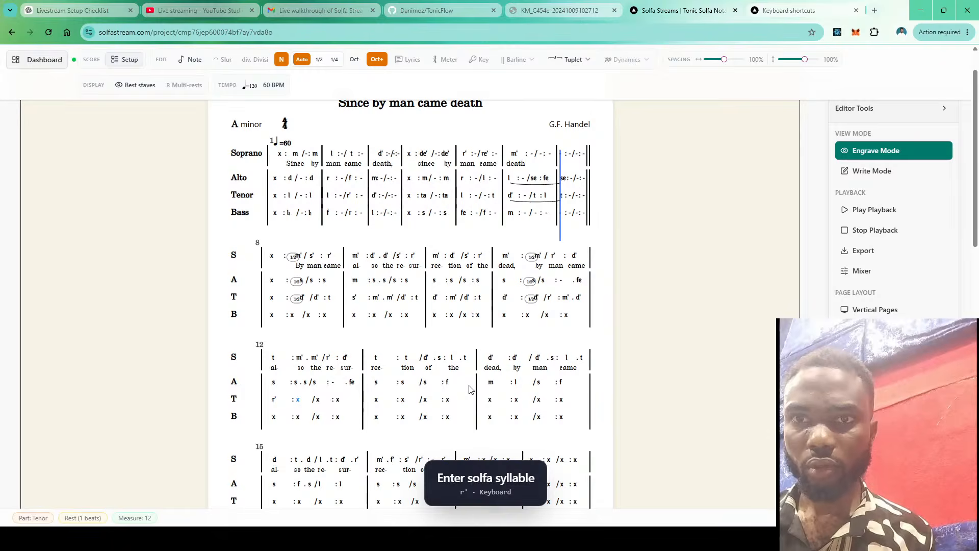
key(".")
key("m")
key("d")
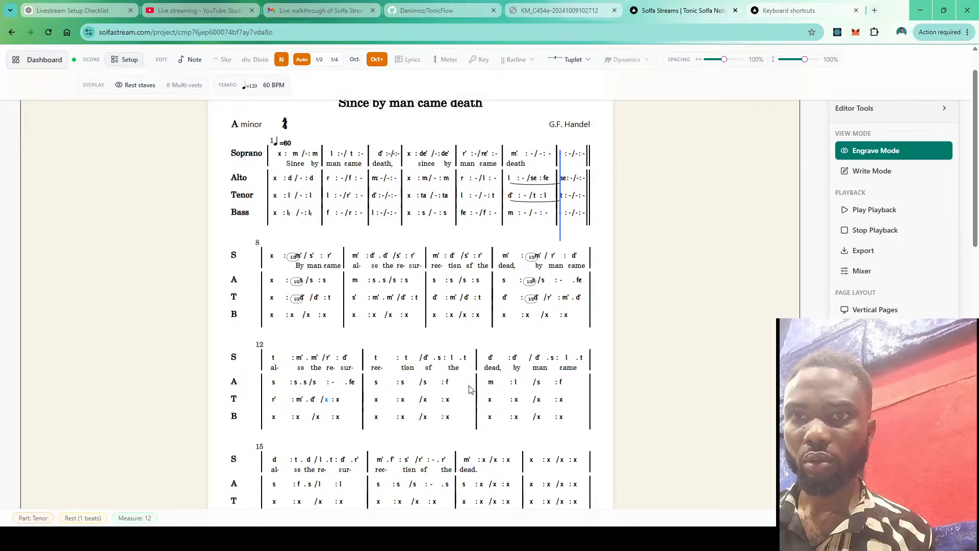
key("r")
key(".")
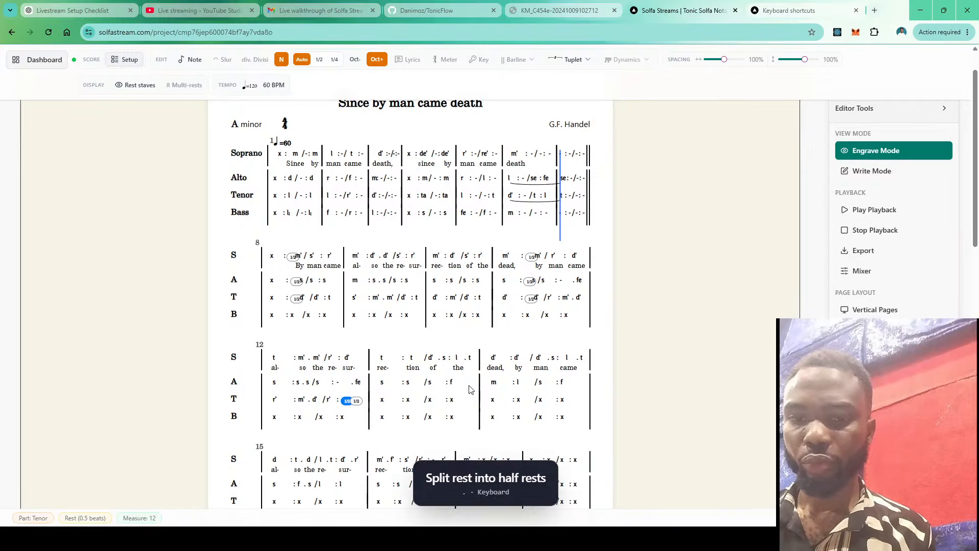
key("m")
key("d")
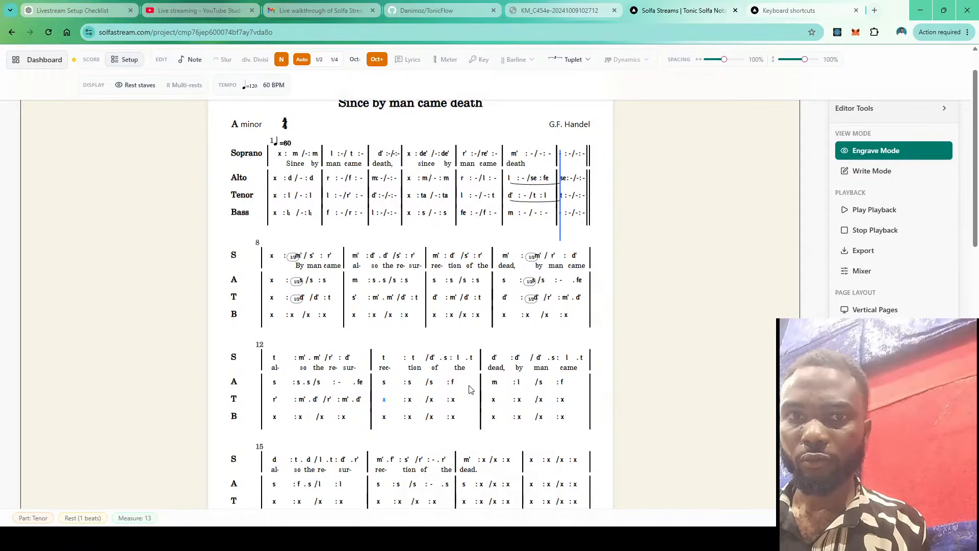
Fill Tenor measure 13 with upper-octave r', r' and d', and a normal-octave f on beat 4
key("r")
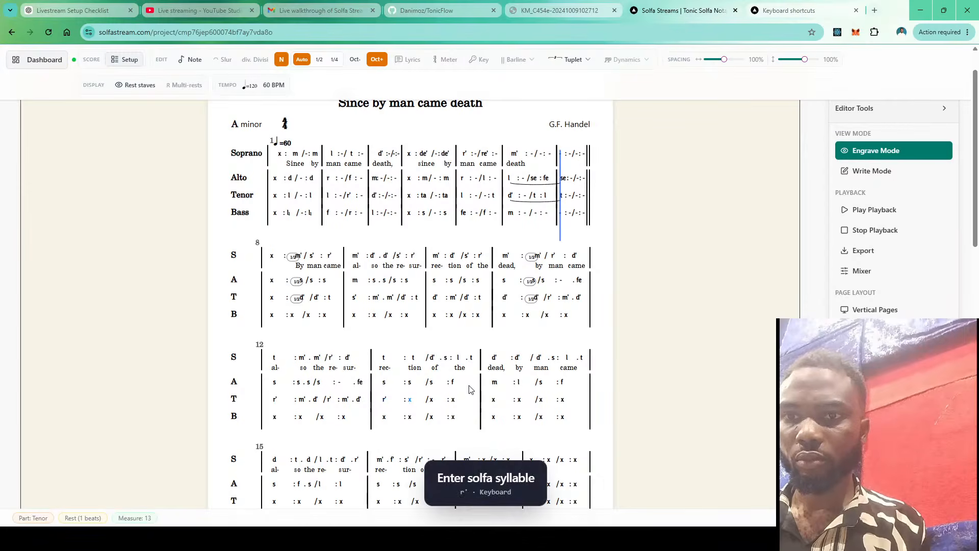
key("r")
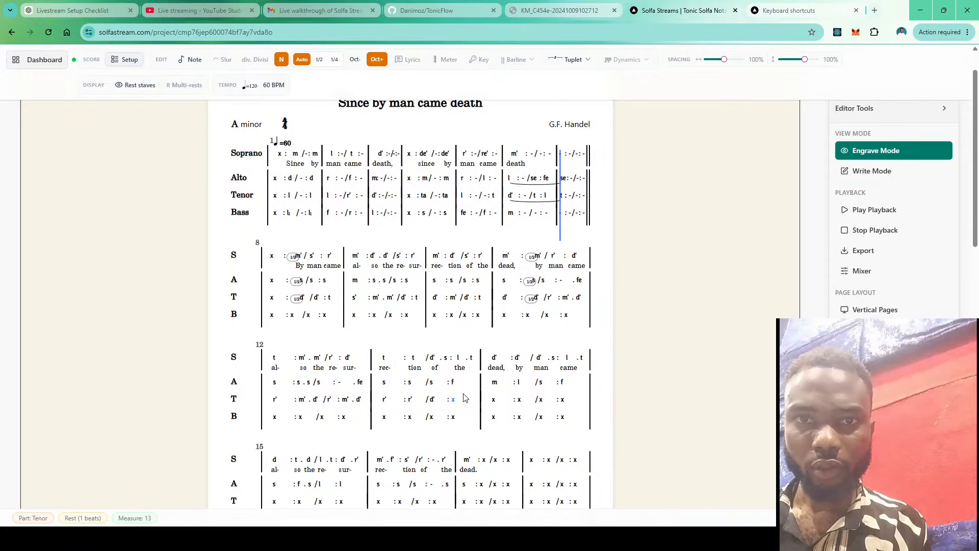
left_click(382, 64)
key("f")
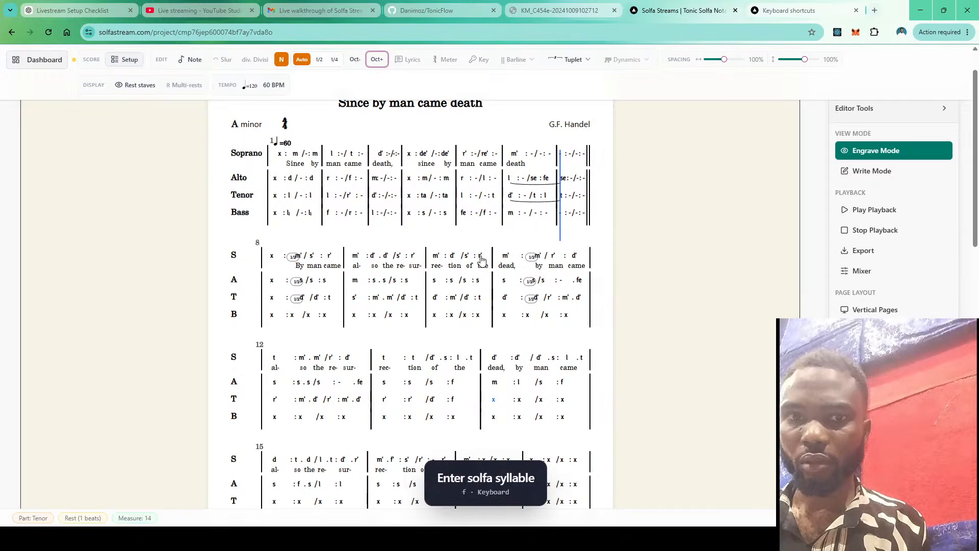
Fill Tenor measure 14 with s, f, d and upper-octave f', and put an upper-octave m' on beat 1 of measure 15
key("f")
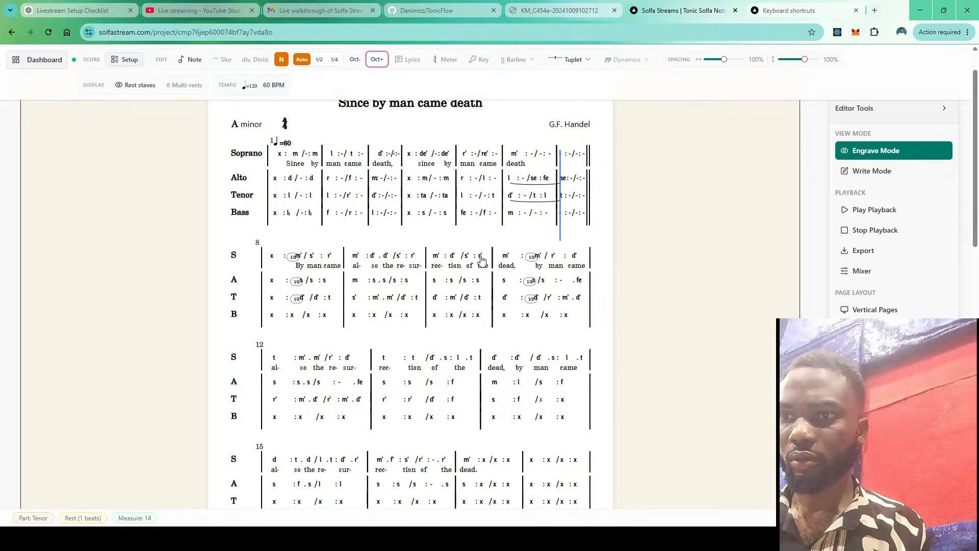
key("d")
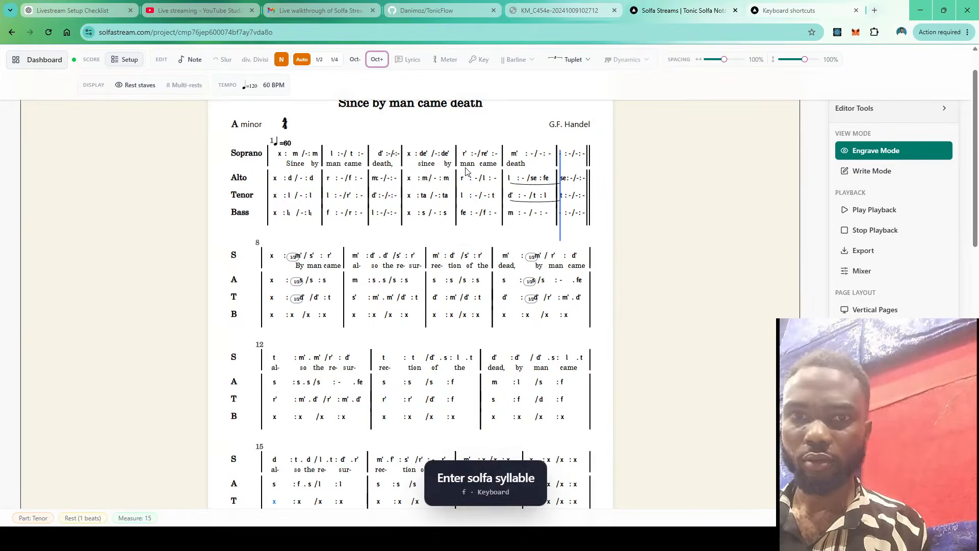
key("m")
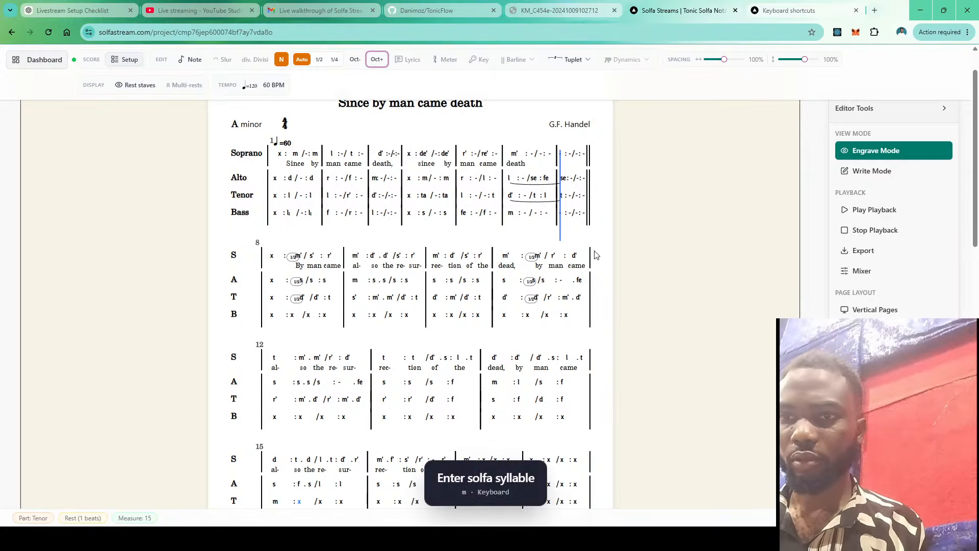
left_click(562, 400)
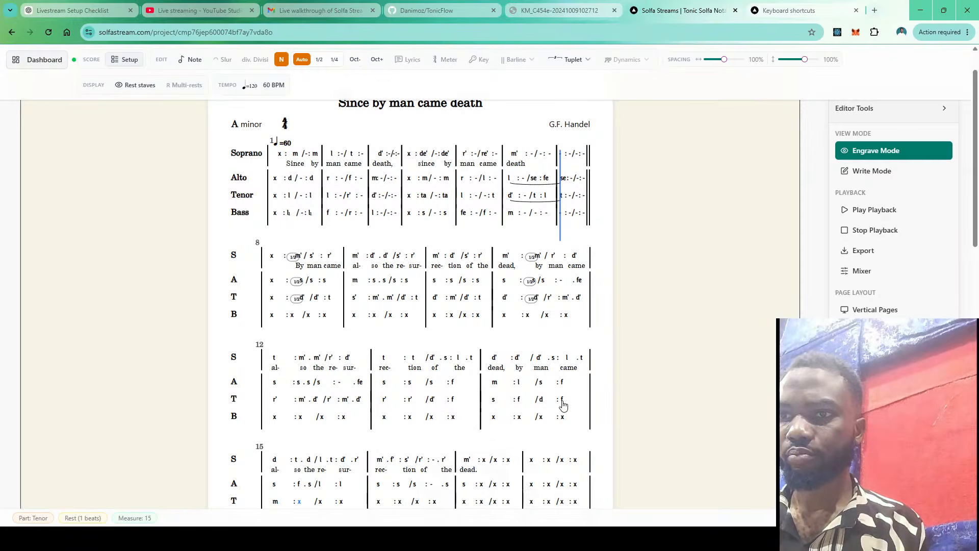
scroll(562, 402, "down", 1)
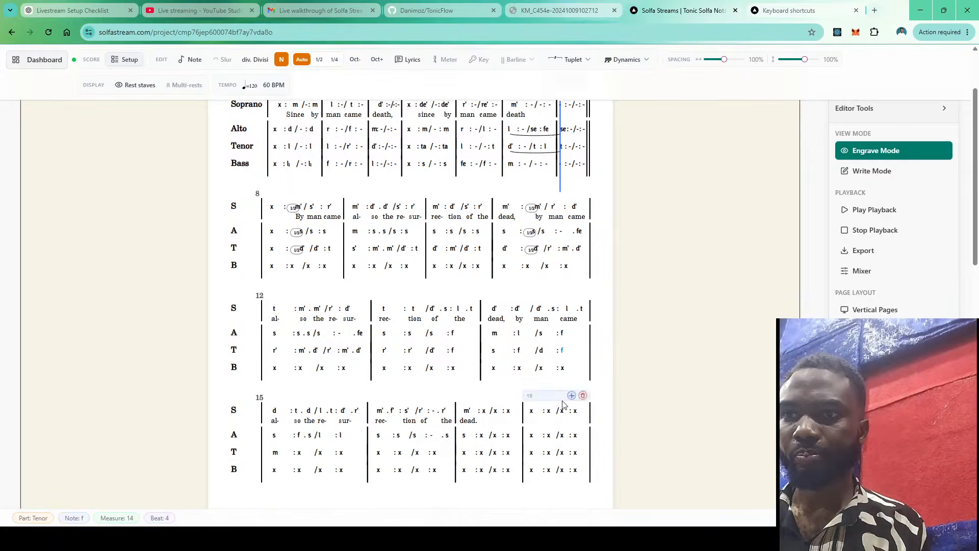
left_click(276, 453)
key("ctrl+alt+Up")
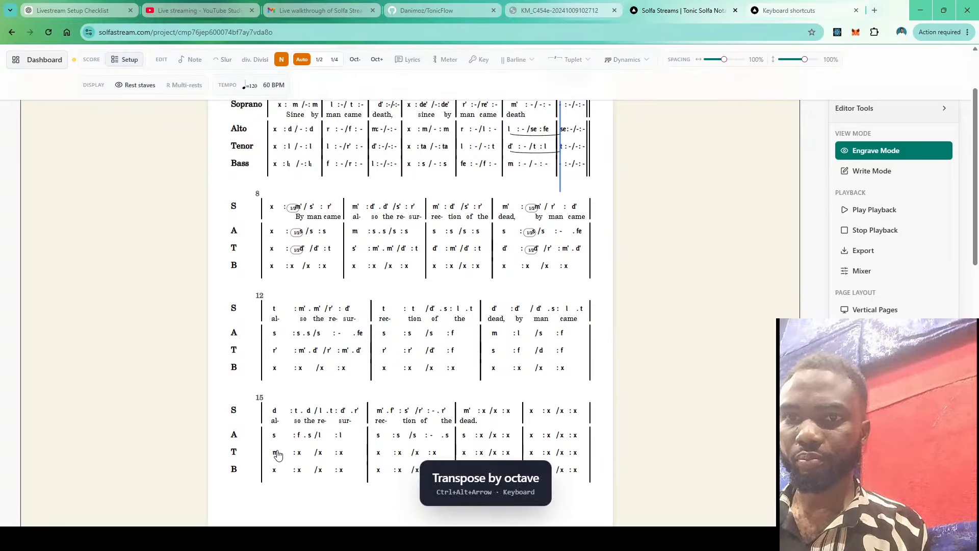
Split the beat 2 rest of Tenor measure 15 and fill its halves with upper-octave r' and d'
left_click(299, 455)
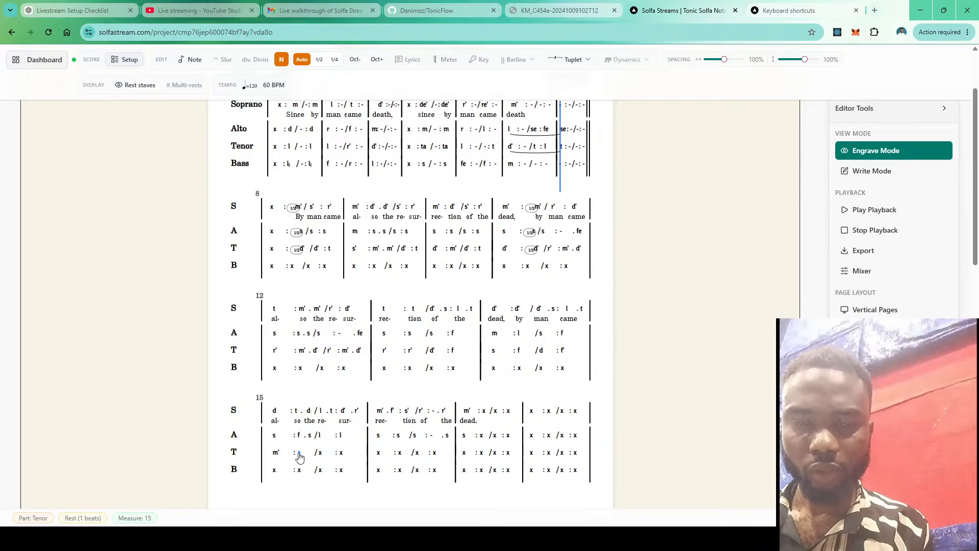
key("n")
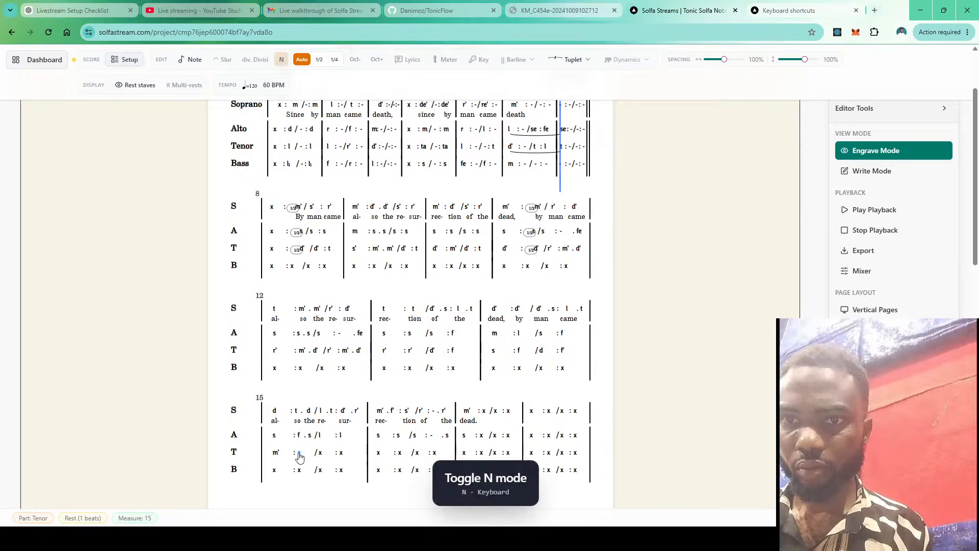
key(".")
key("r")
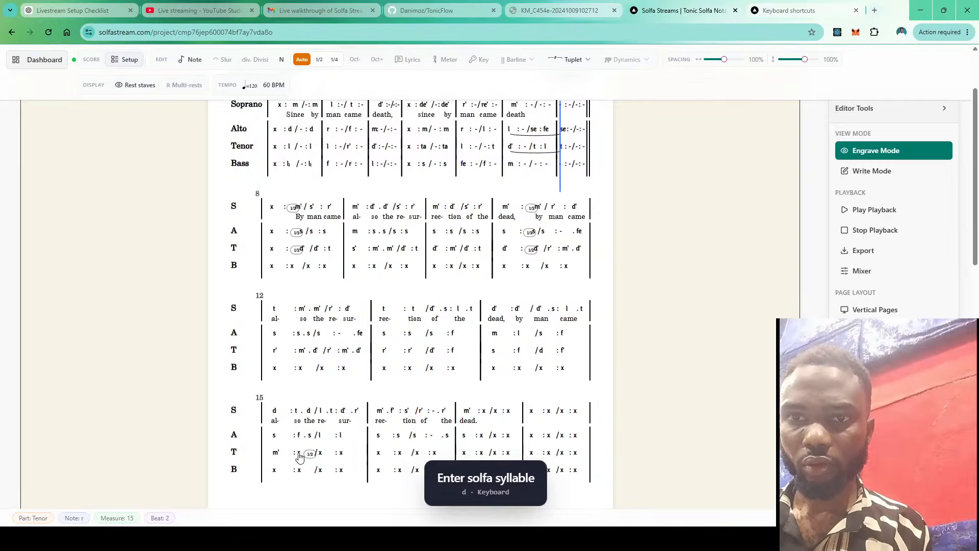
left_click(310, 457)
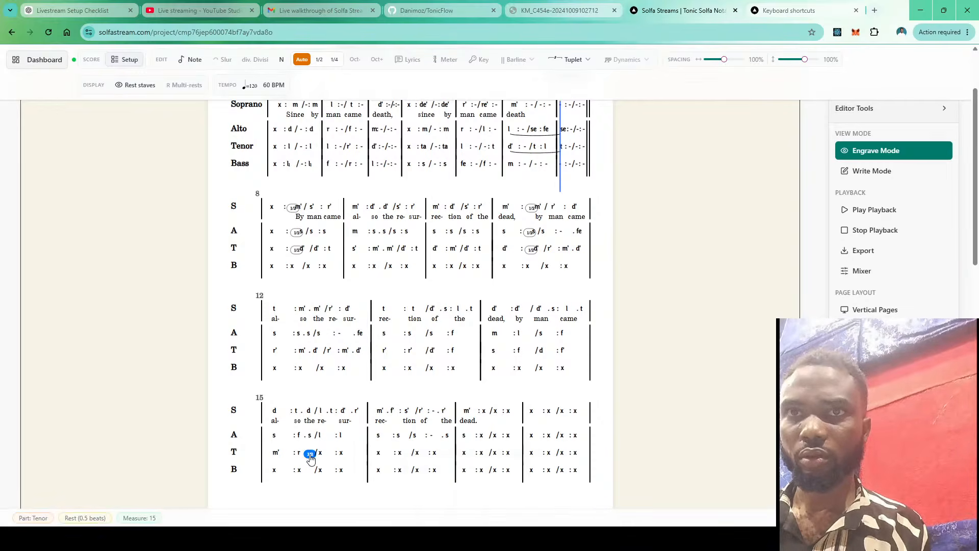
left_click(282, 60)
key("d")
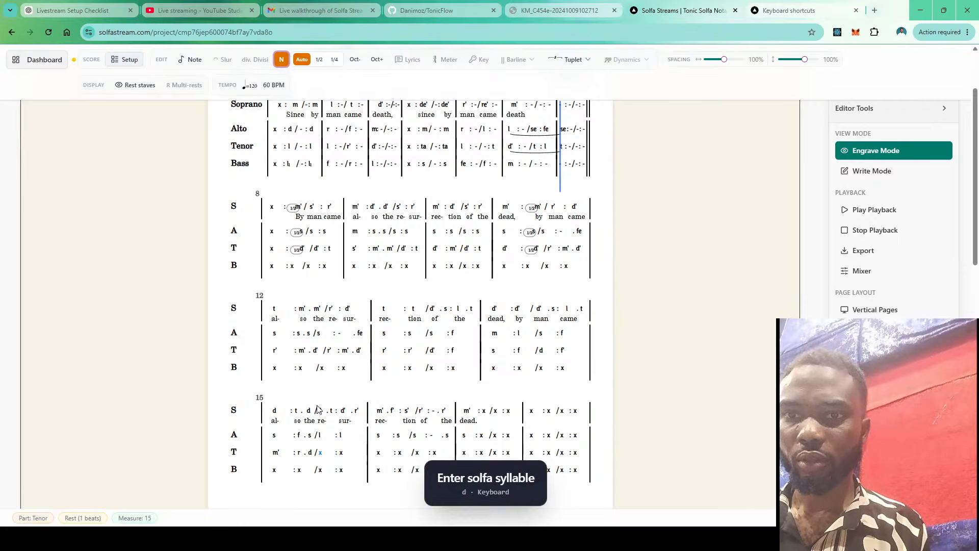
left_click(299, 455)
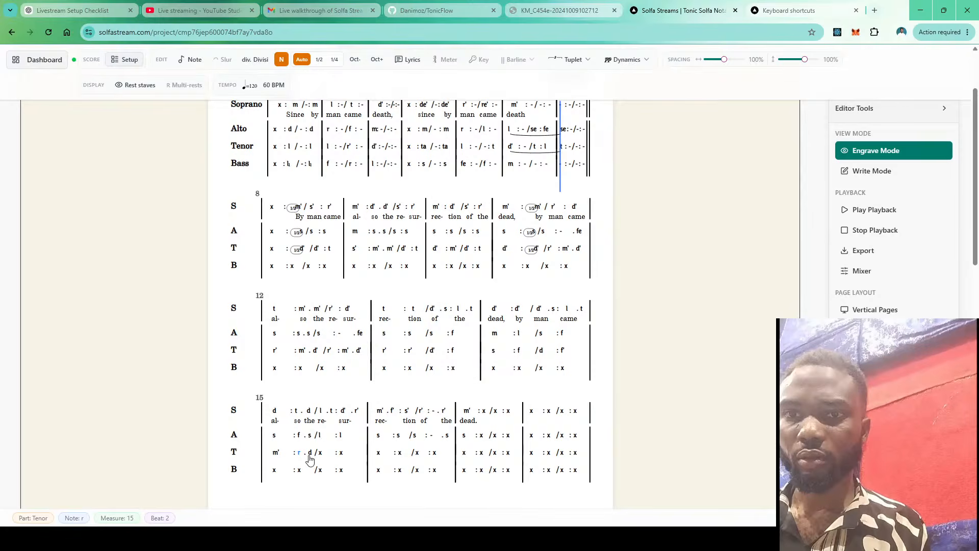
left_click(310, 453, "shift")
key("ctrl+alt+Up")
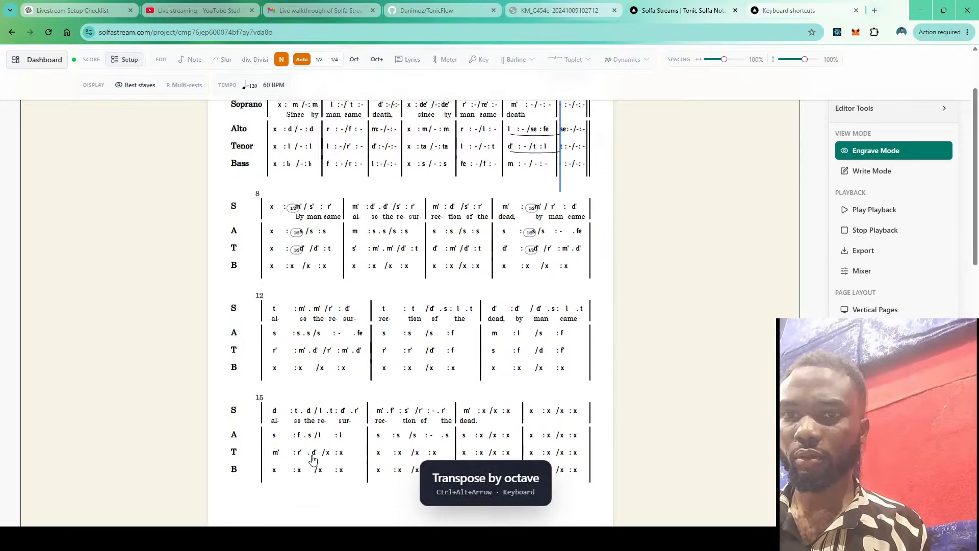
Put upper-octave d' and f' on beats 3 and 4 of Tenor measure 15, and m', d' and t' on beats 1 to 3 of measure 16
left_click(328, 453)
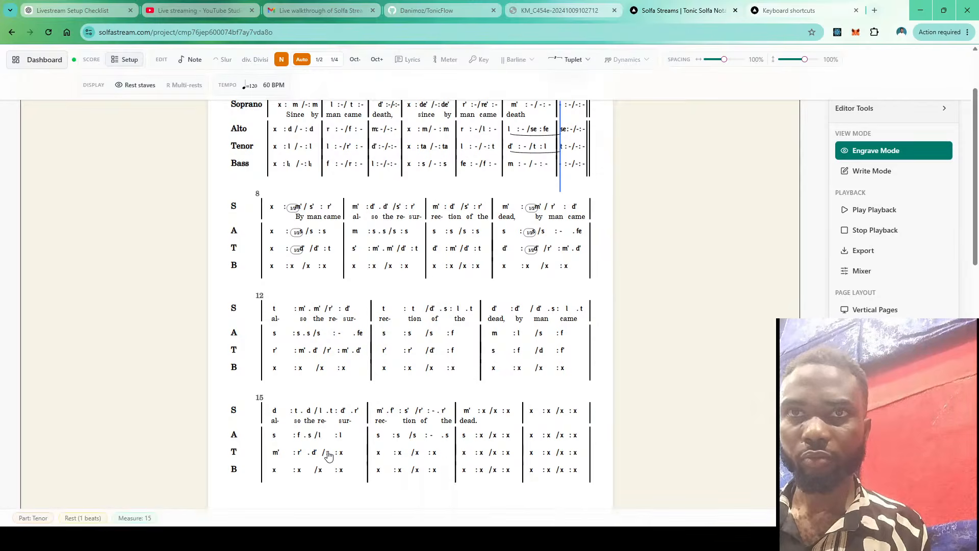
left_click(376, 59)
key("d")
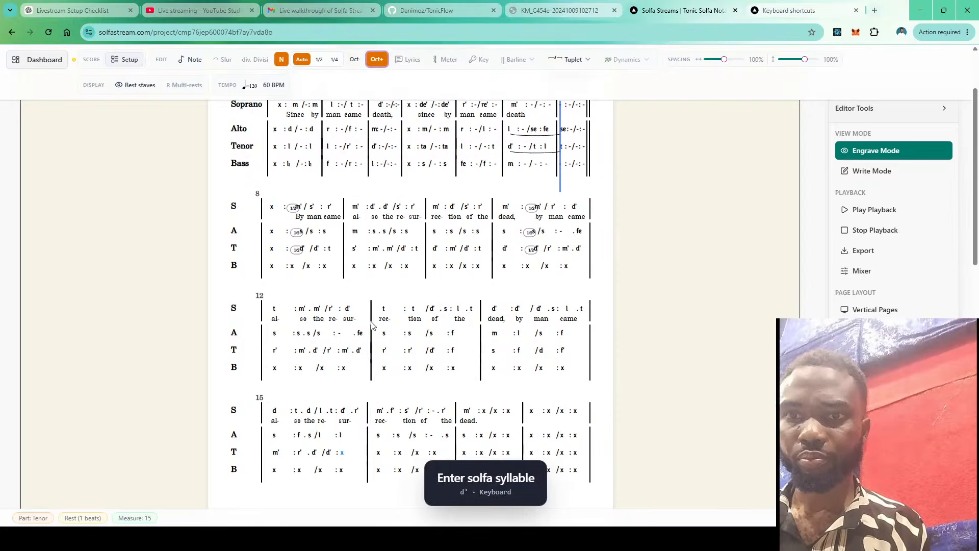
key("f")
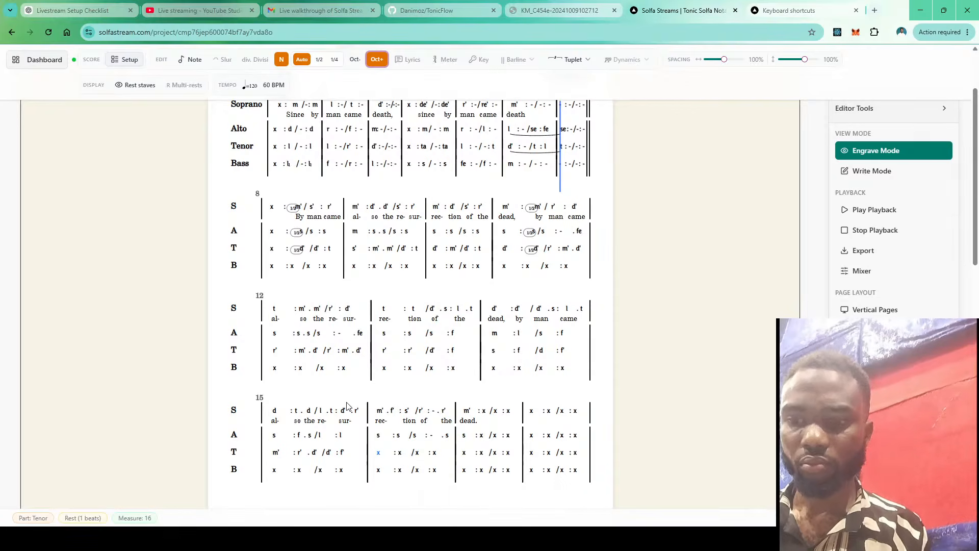
key("m")
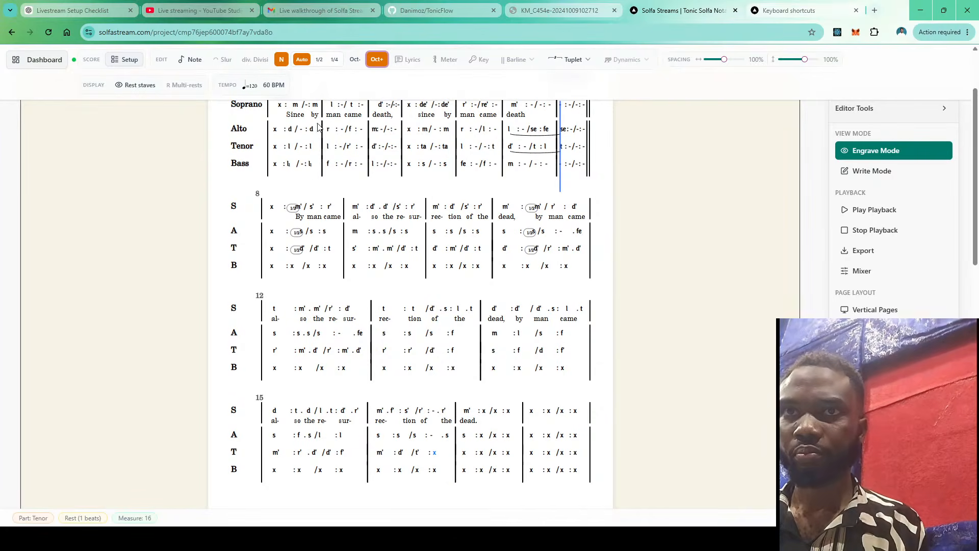
Fill beat 4 of Tenor measure 16 with a half-beat hold and half-beat t', and put a full-beat d' on beat 1 of measure 17
left_click(320, 59)
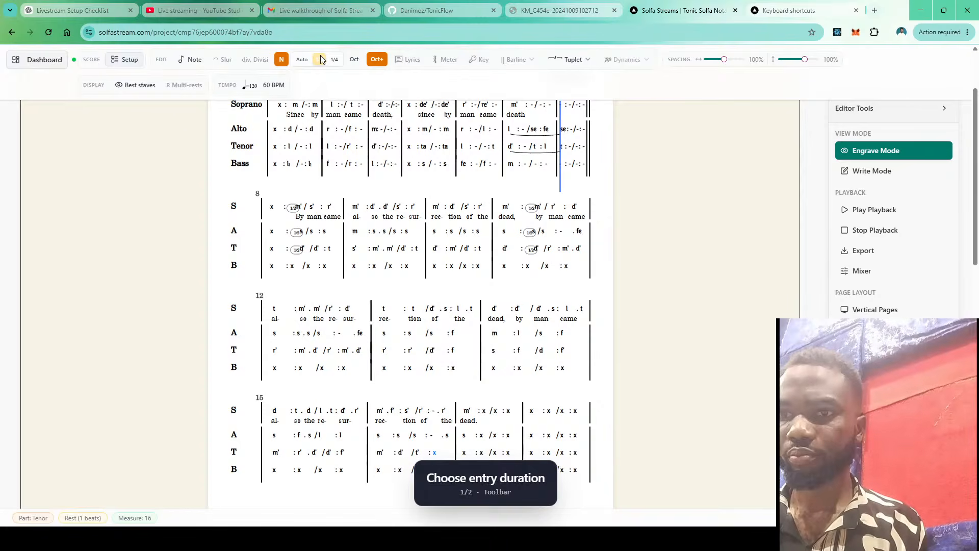
key("minus")
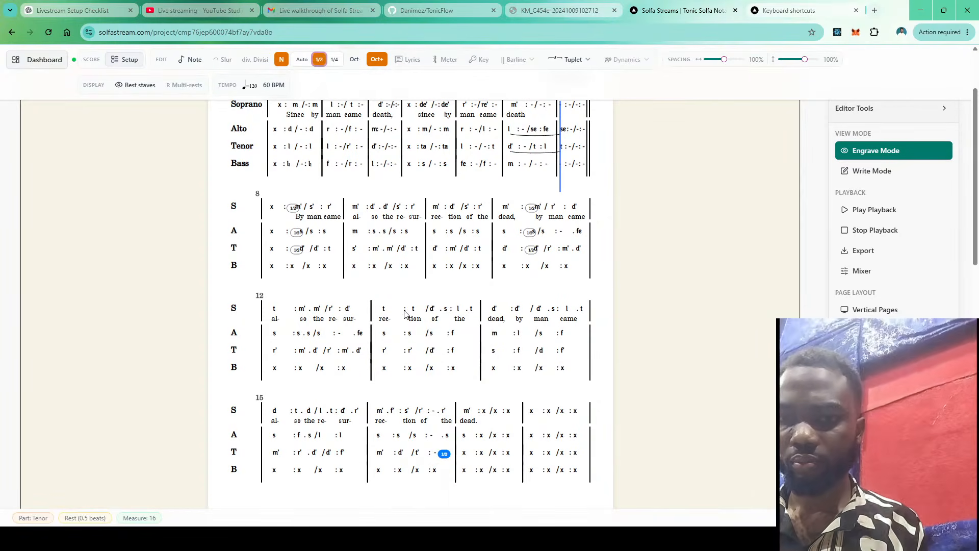
key("t")
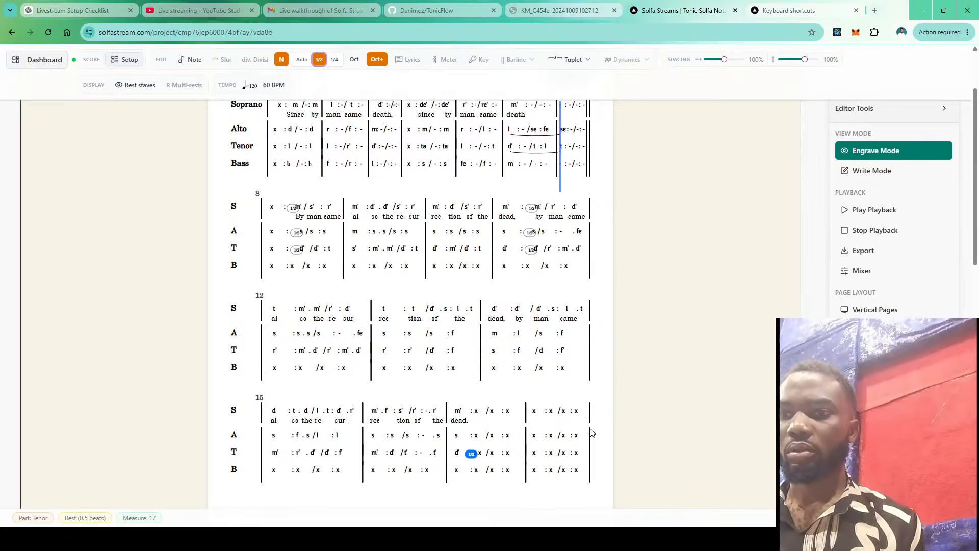
key("ctrl+z")
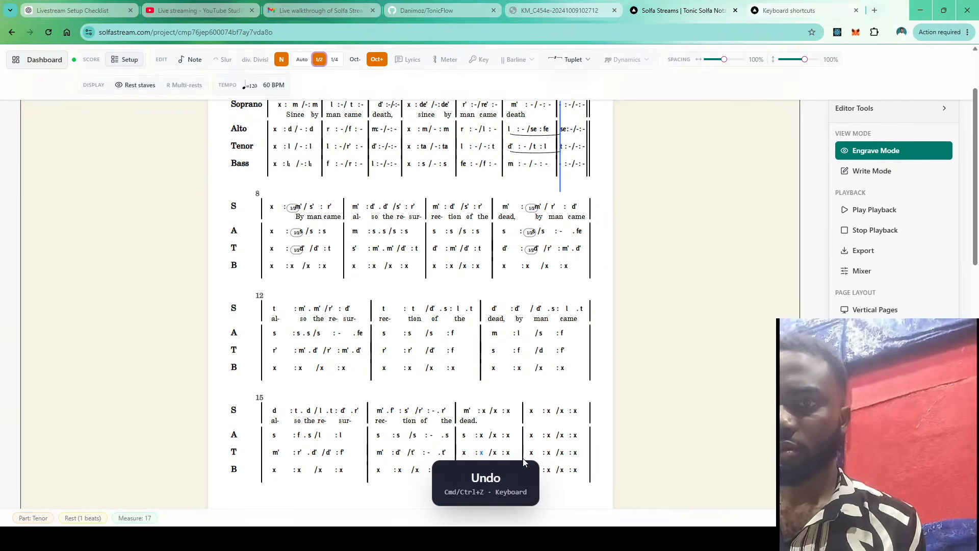
left_click(464, 454)
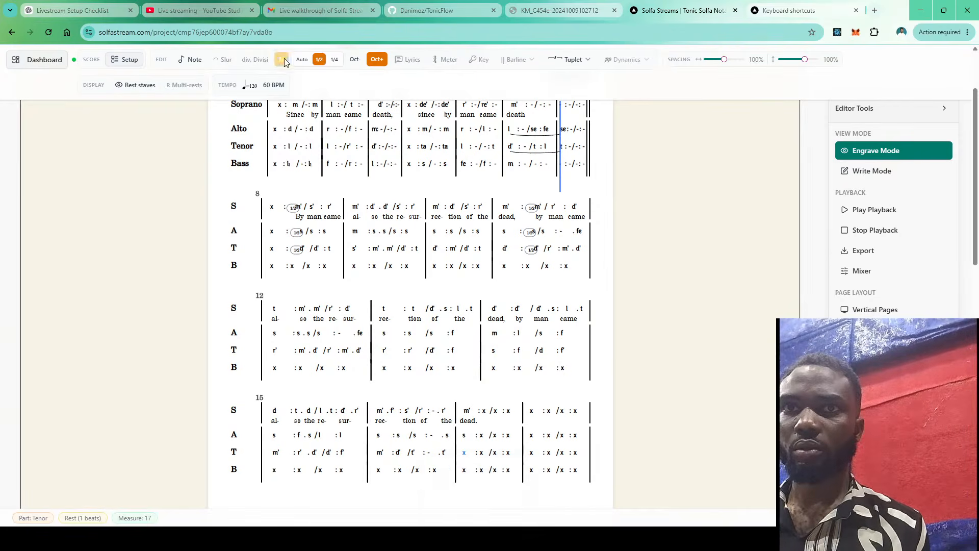
left_click(301, 59)
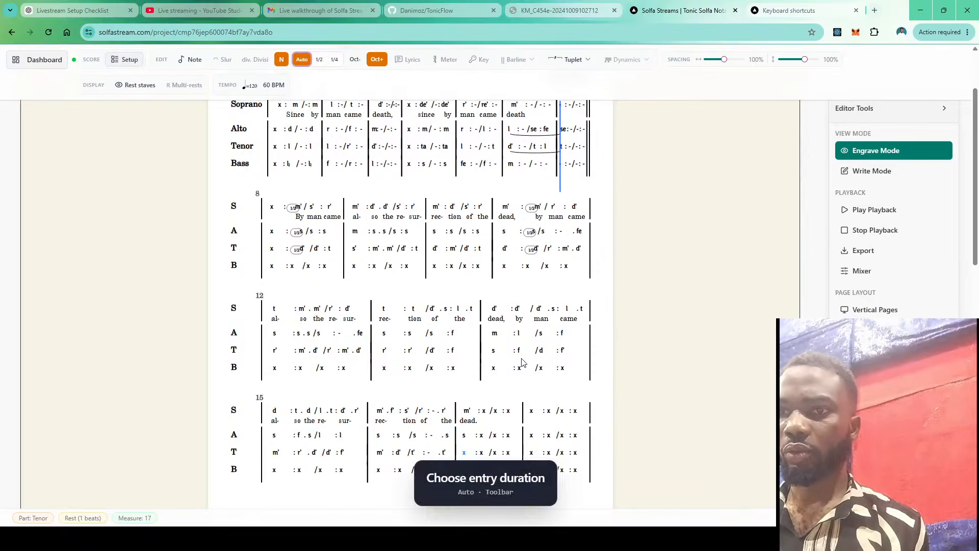
key("d")
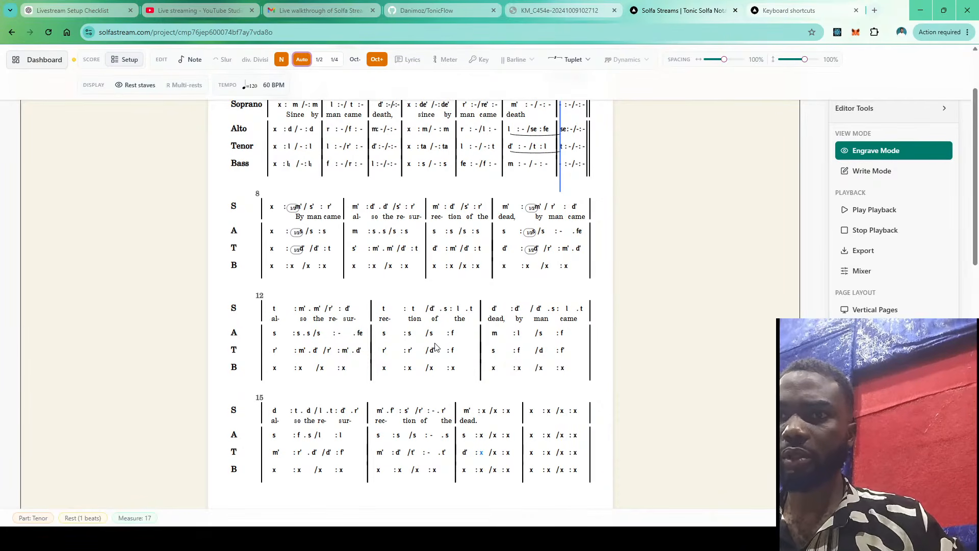
scroll(435, 343, "up", 1)
scroll(434, 346, "up", 2)
scroll(435, 346, "down", 2)
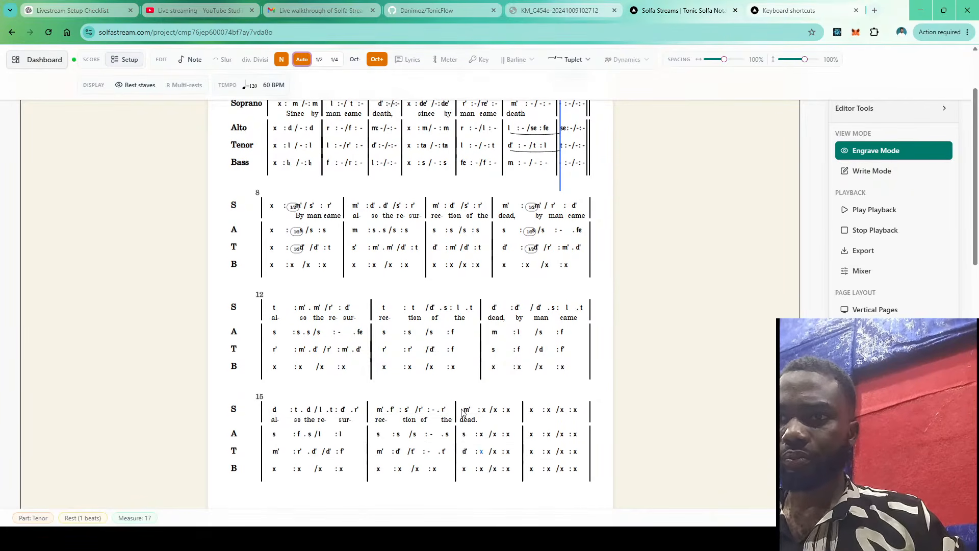
scroll(462, 413, "down", 3)
scroll(456, 360, "up", 3)
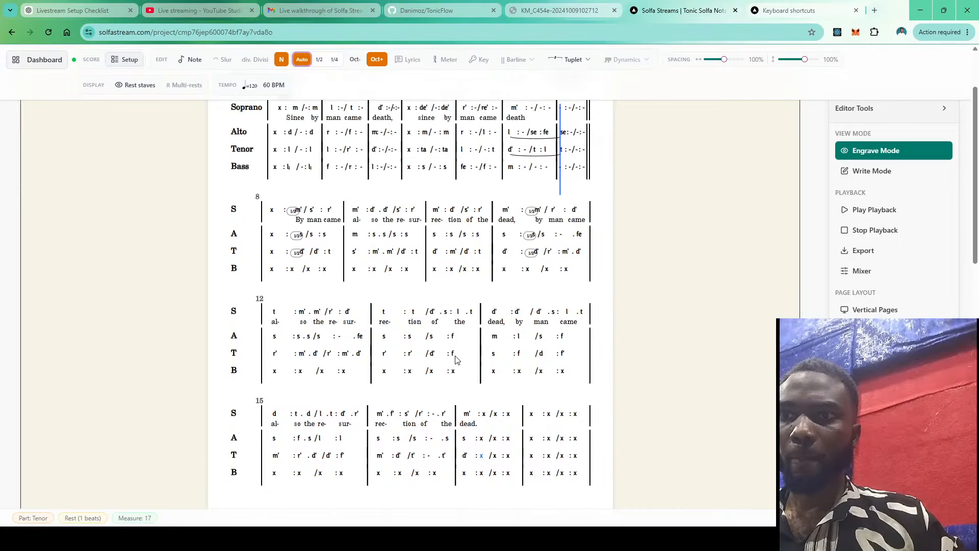
scroll(456, 360, "down", 3)
scroll(456, 360, "up", 2)
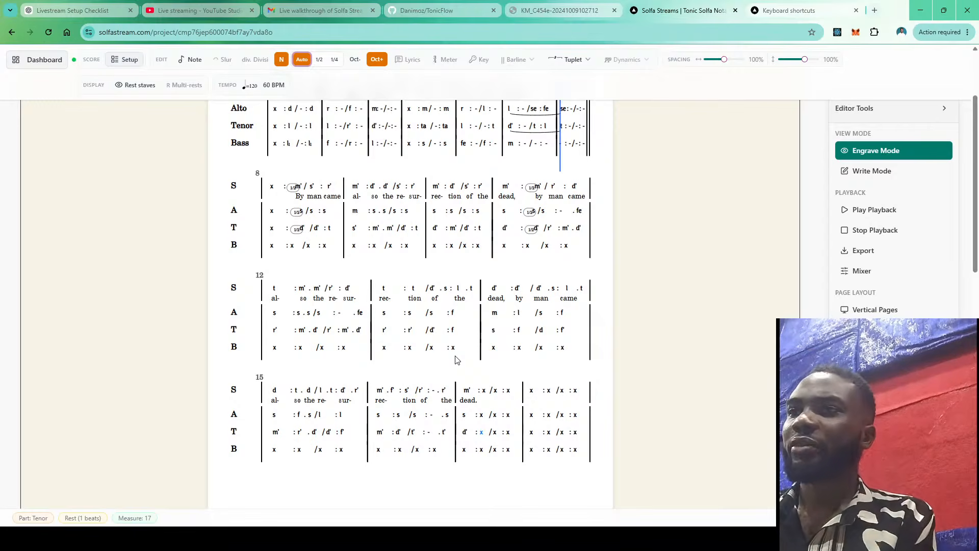
Compare the engraved score with its text notation in Write mode
left_click(864, 163)
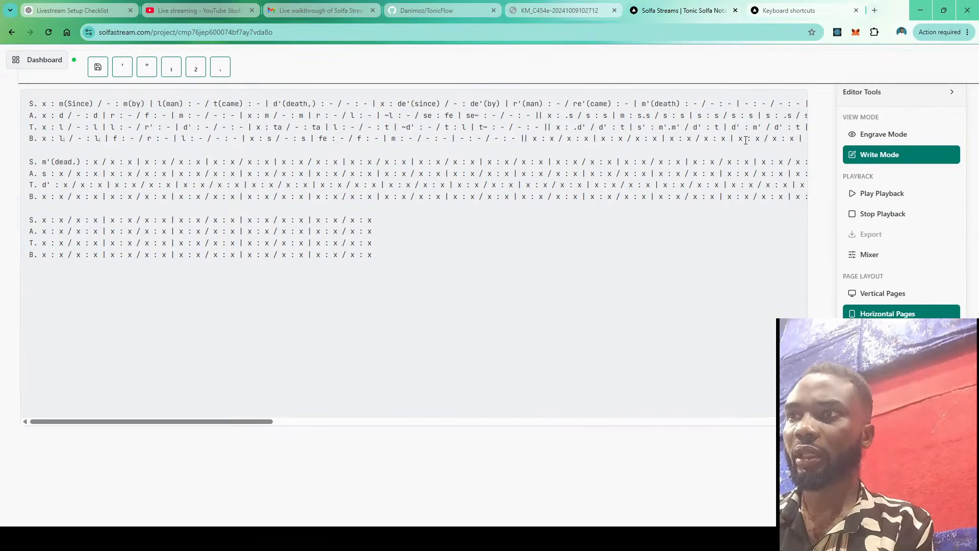
left_click(859, 134)
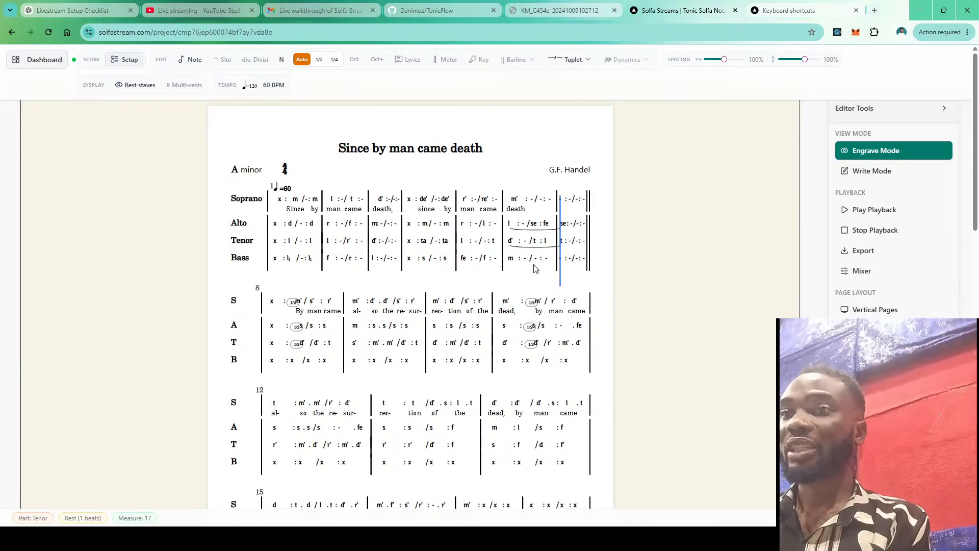
left_click(855, 173)
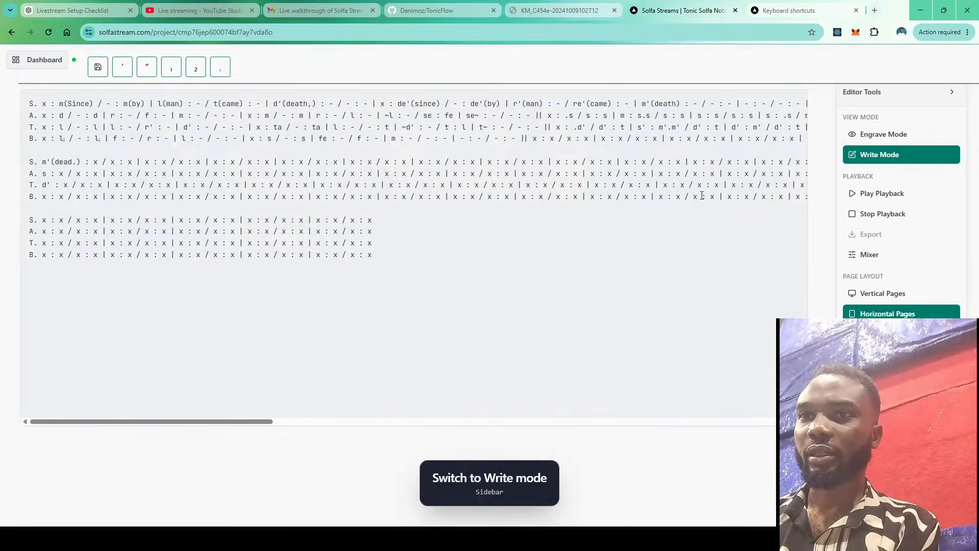
scroll(636, 189, "right", 2)
scroll(636, 189, "left", 8)
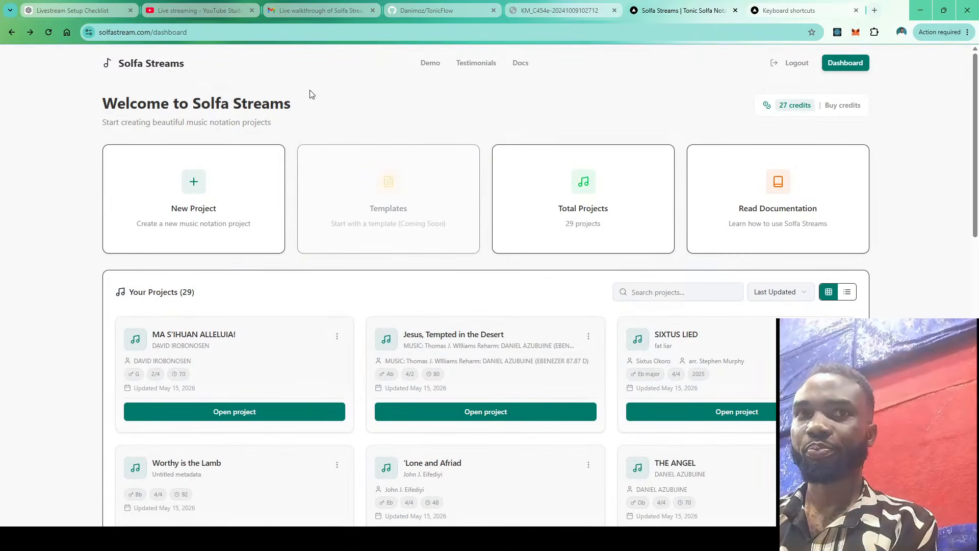
Return to the project and review the whole engraved score in Engrave mode
left_click(28, 34)
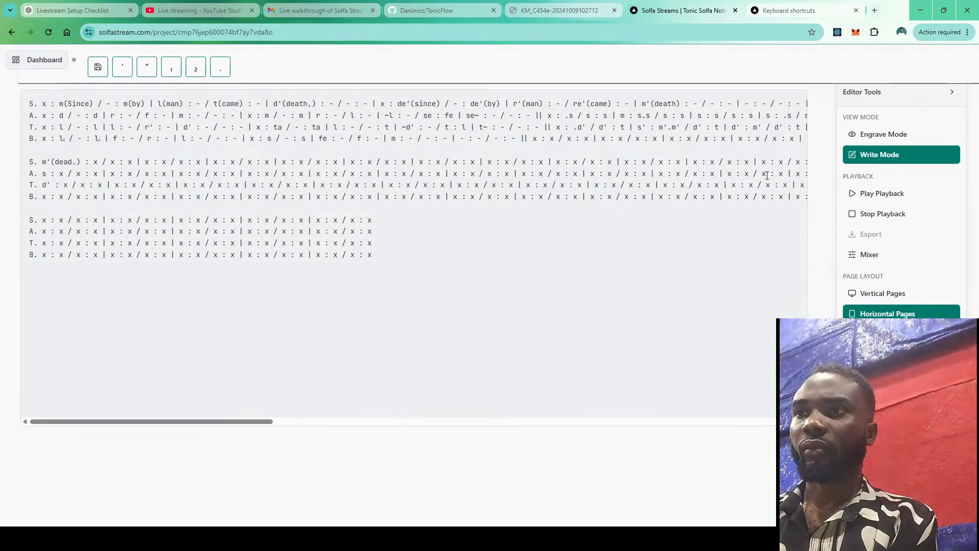
left_click(861, 135)
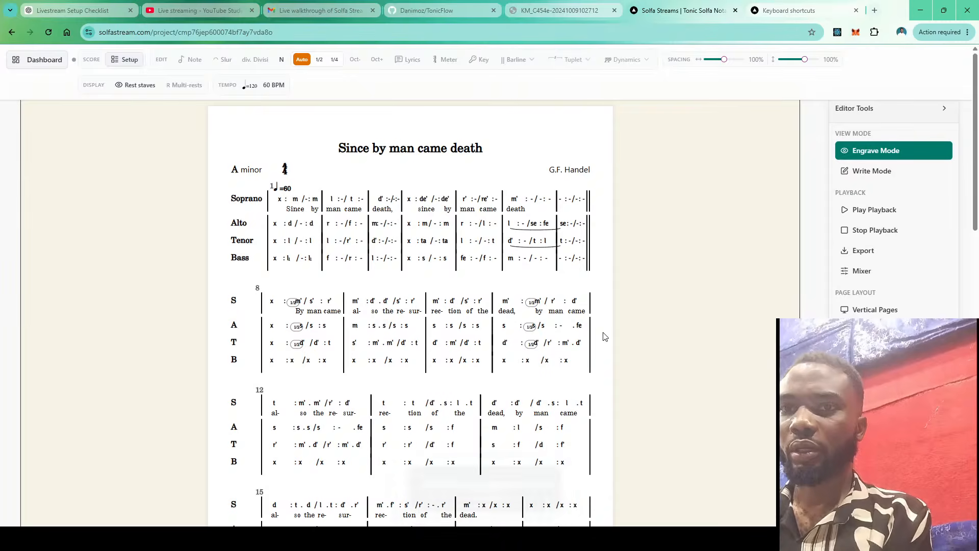
scroll(604, 337, "down", 6)
scroll(556, 392, "down", 1)
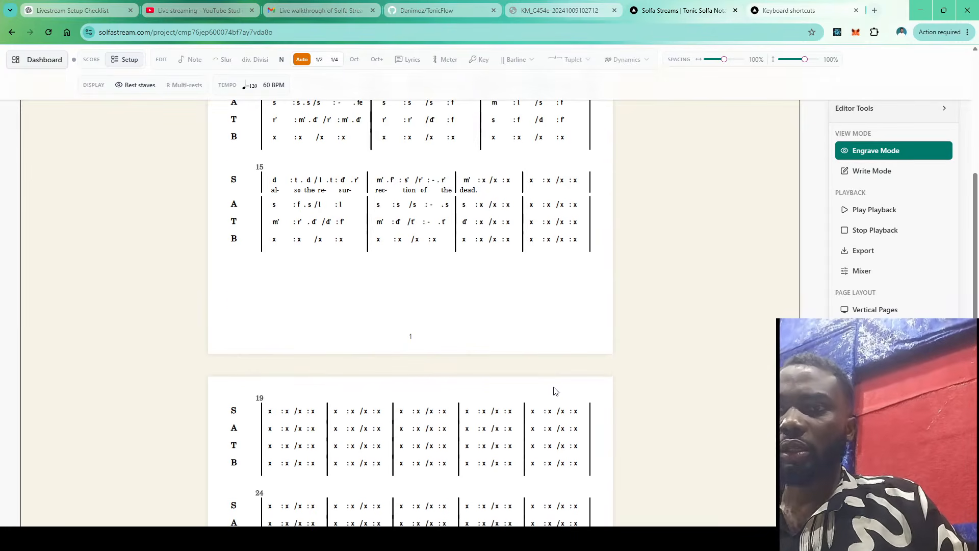
scroll(556, 391, "up", 6)
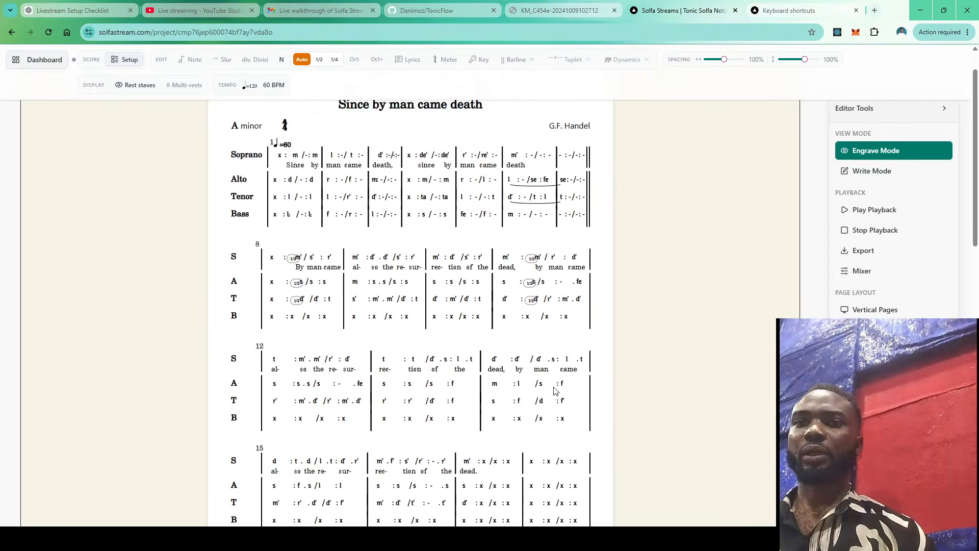
Split the beat 2 rest of Bass measure 8 into halves, put d on its second half and m on beat 3
left_click(293, 318)
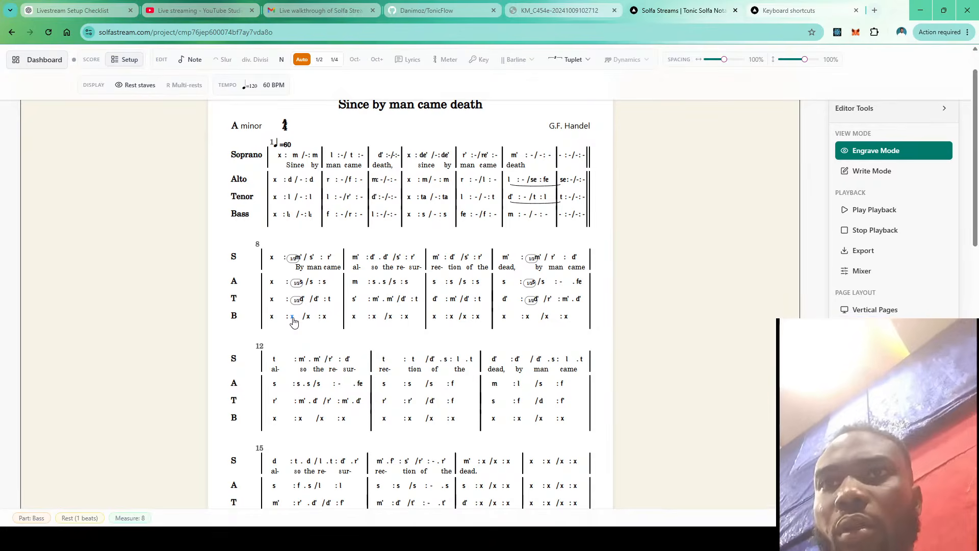
key("period")
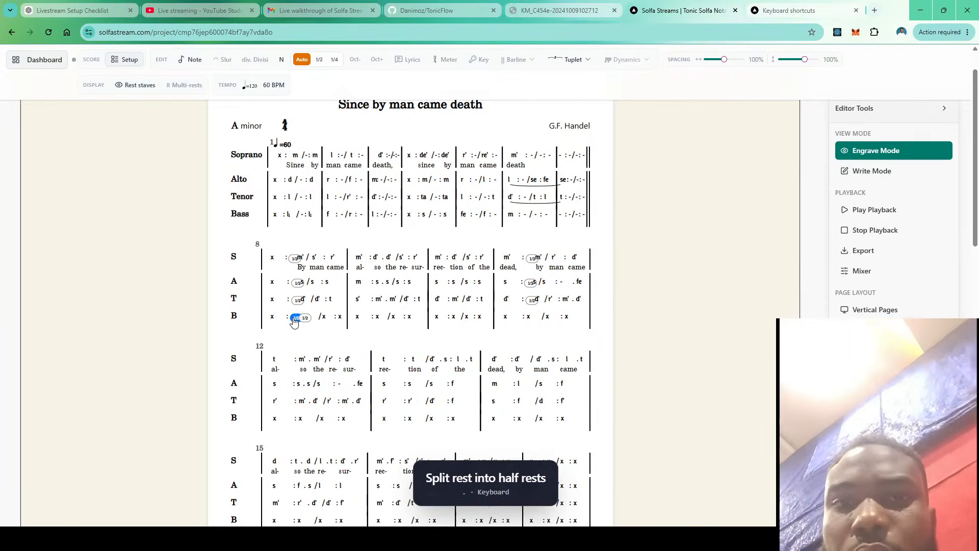
left_click(304, 318)
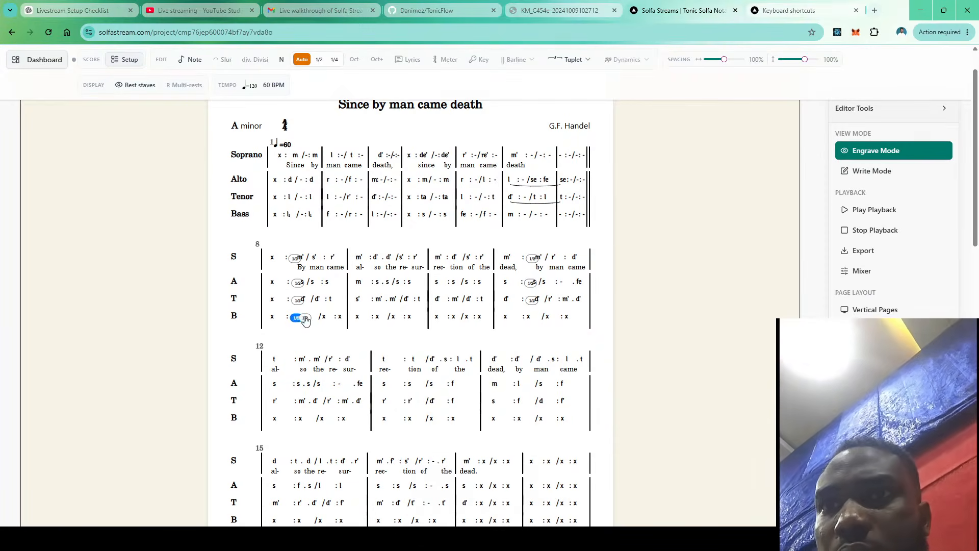
key("d")
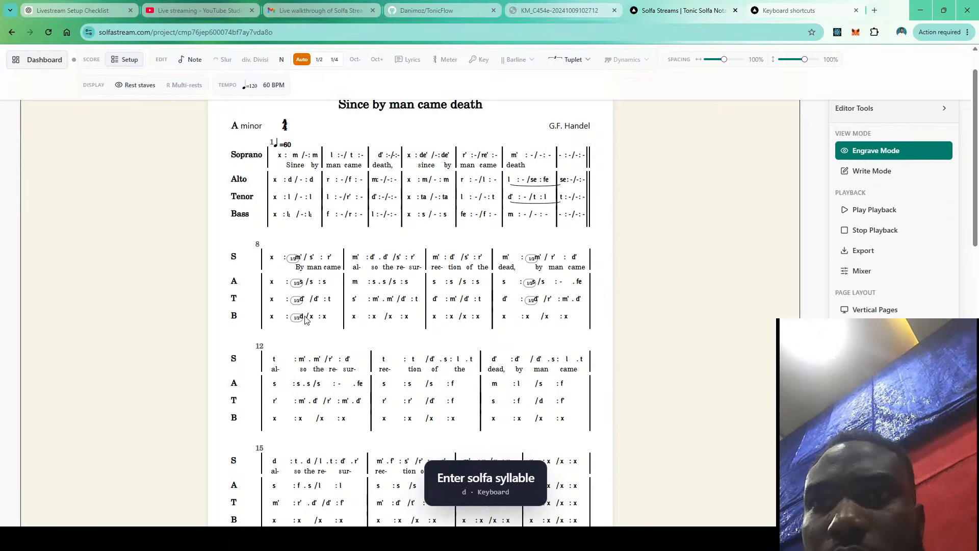
left_click(311, 319)
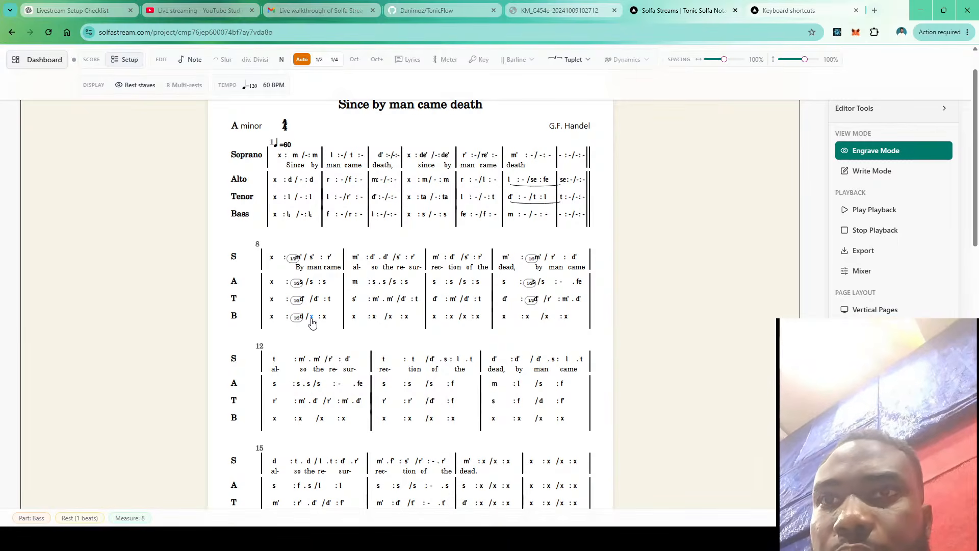
key("m")
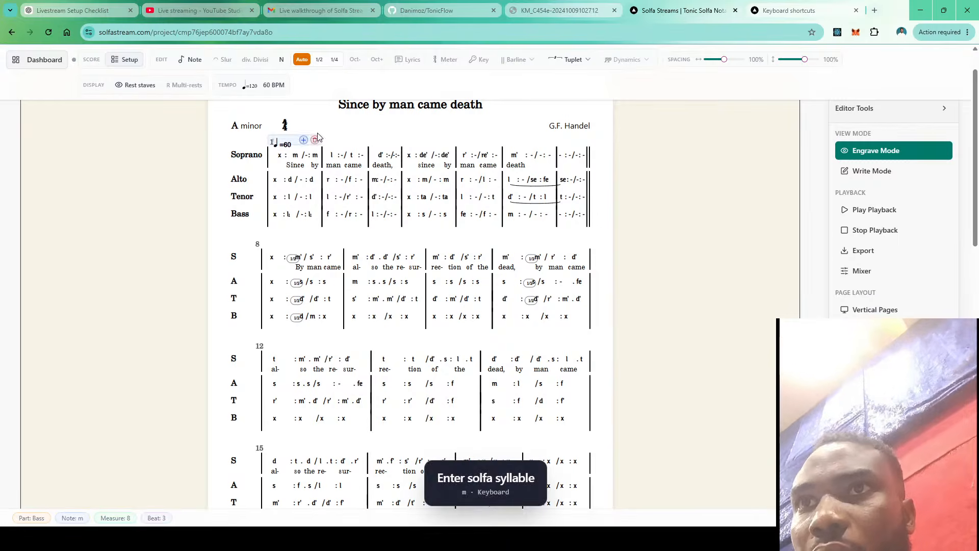
Turn on N mode and put s on beat 4 of Bass measure 8
left_click(280, 64)
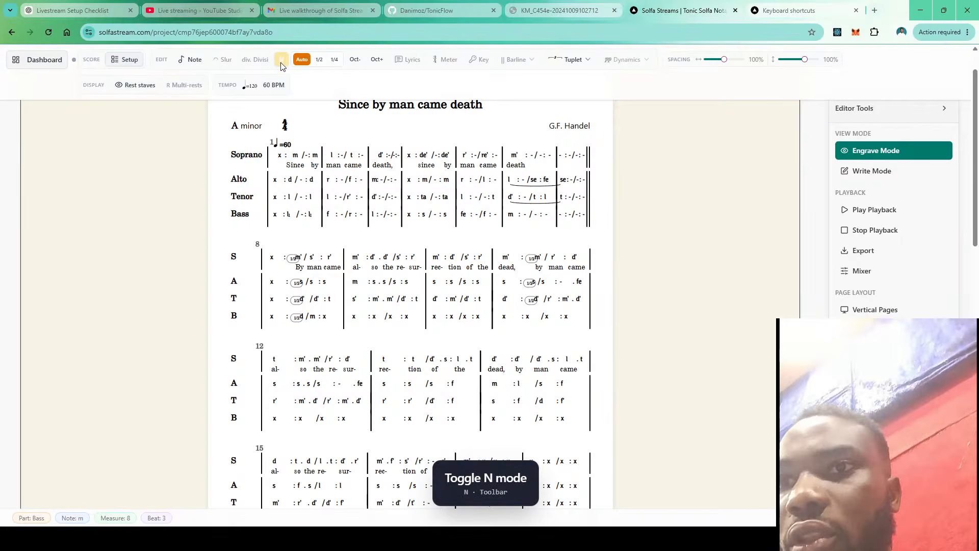
left_click(324, 321)
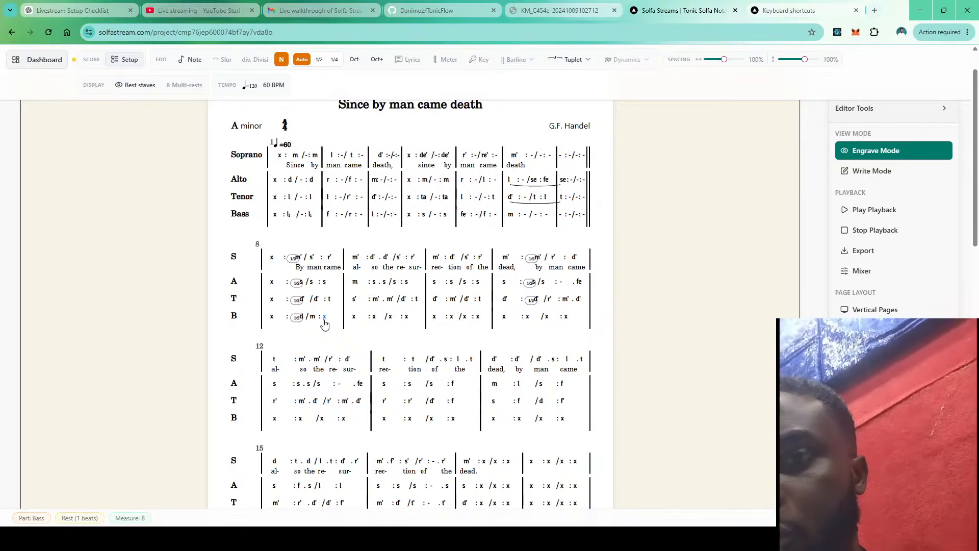
key("s")
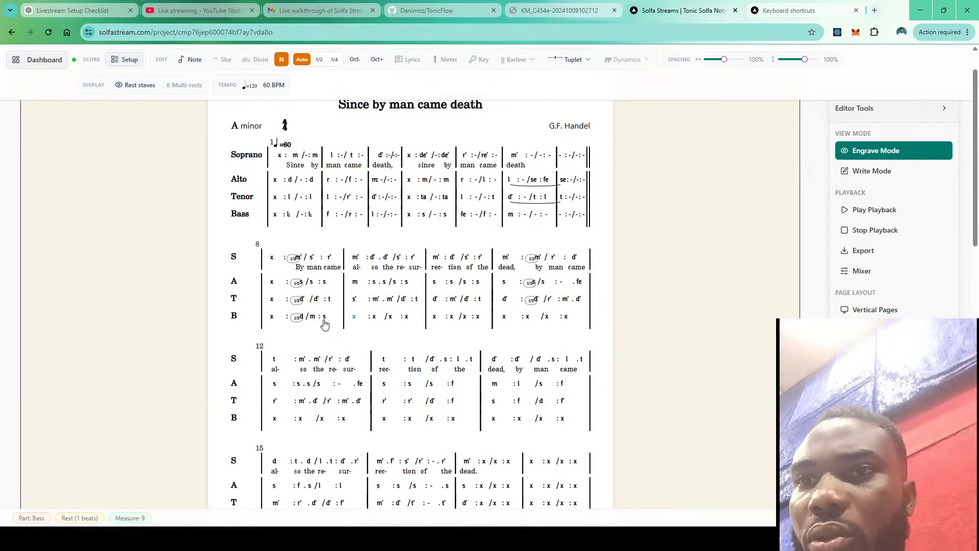
Fill Bass measure 9 with upper-octave d' on beat 1, two half-beat d notes on beat 2, m on beat 3 and s on beat 4
key("d")
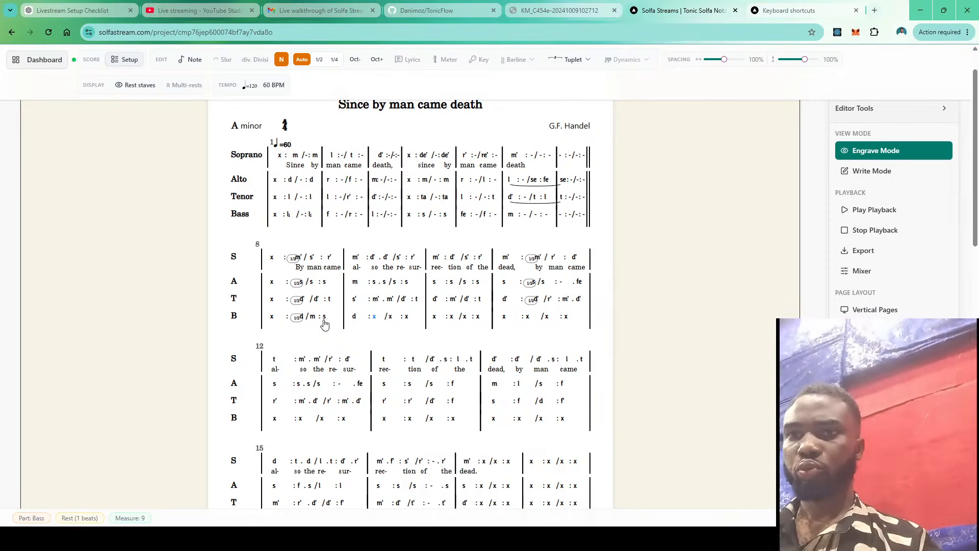
left_click(354, 316)
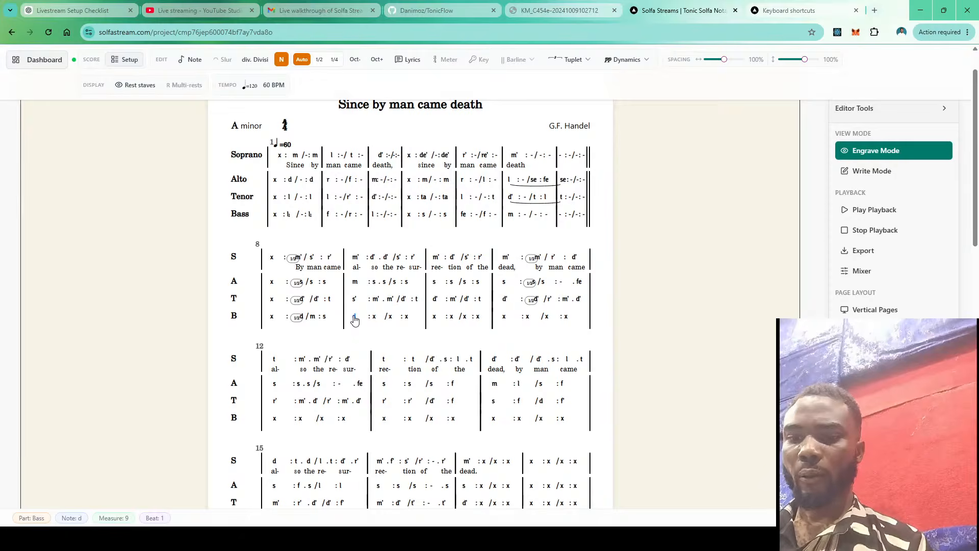
key("ctrl+alt+Up")
left_click(374, 317)
key("period")
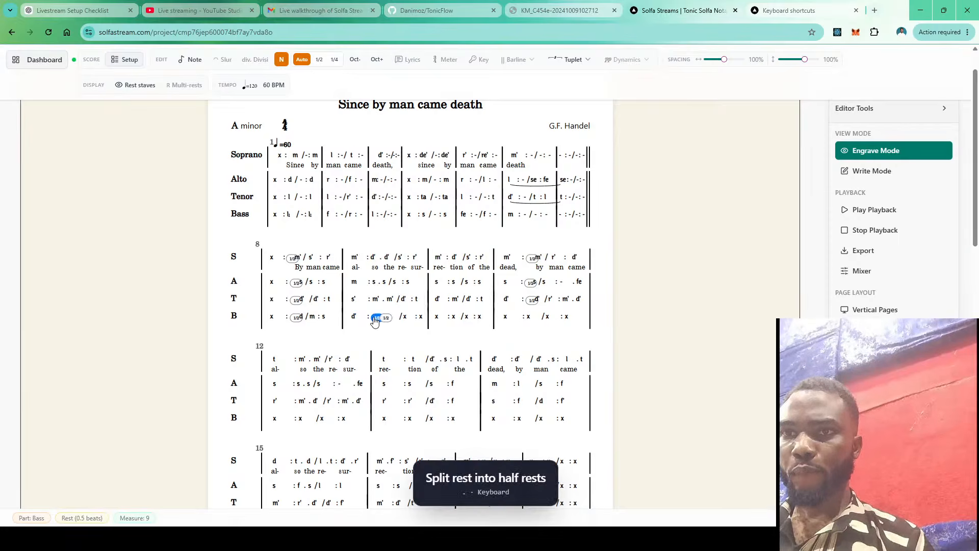
key("d")
key("d")
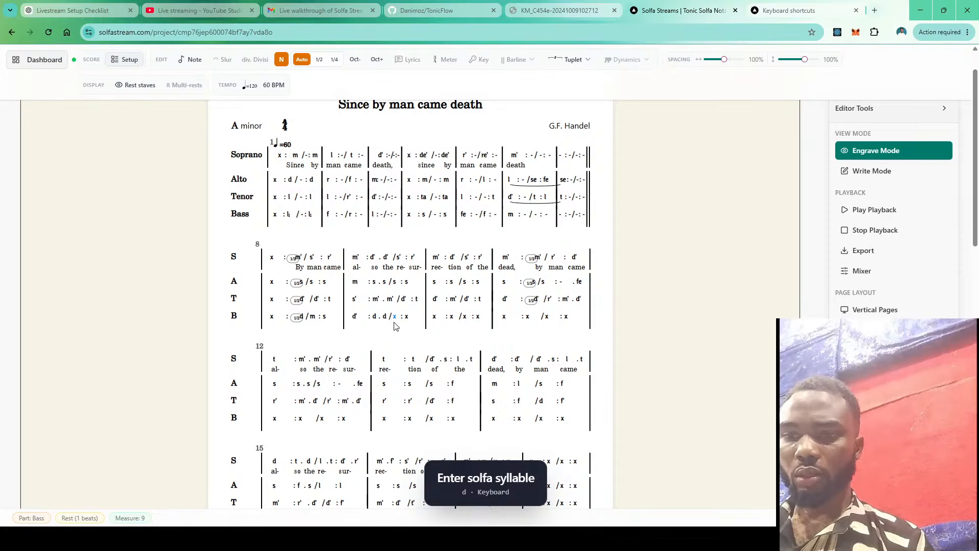
key("m")
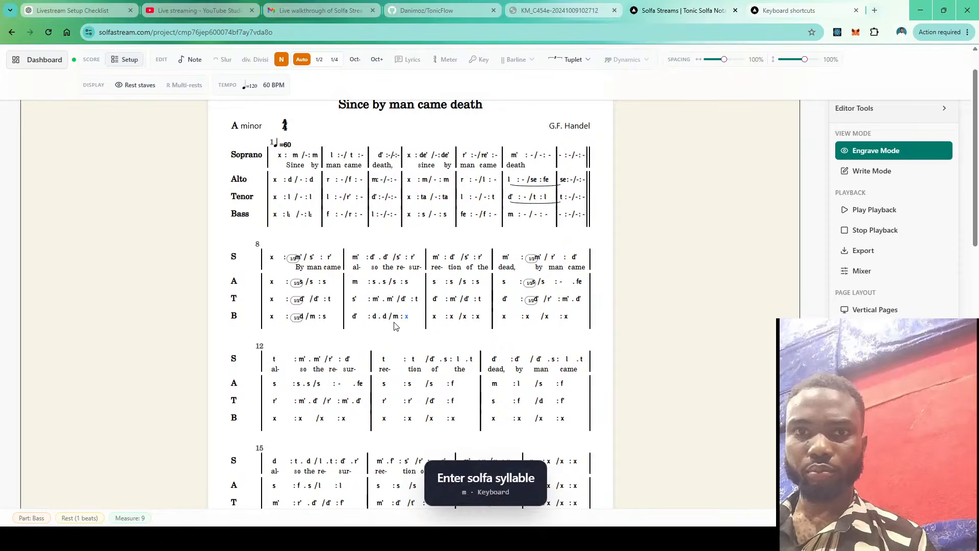
key("s")
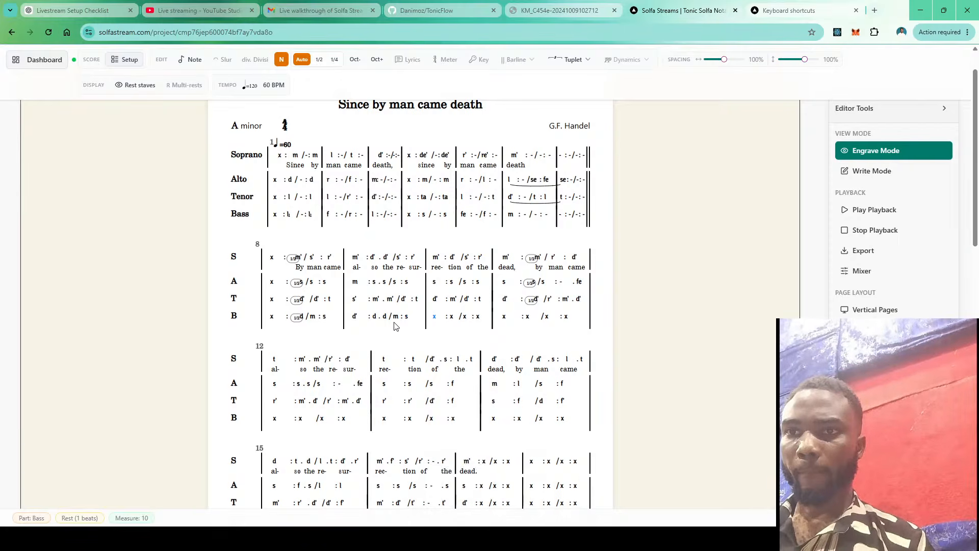
Fill Bass measure 10 with upper-octave d', d, m and s on beats 1 to 4
key("d")
key("d")
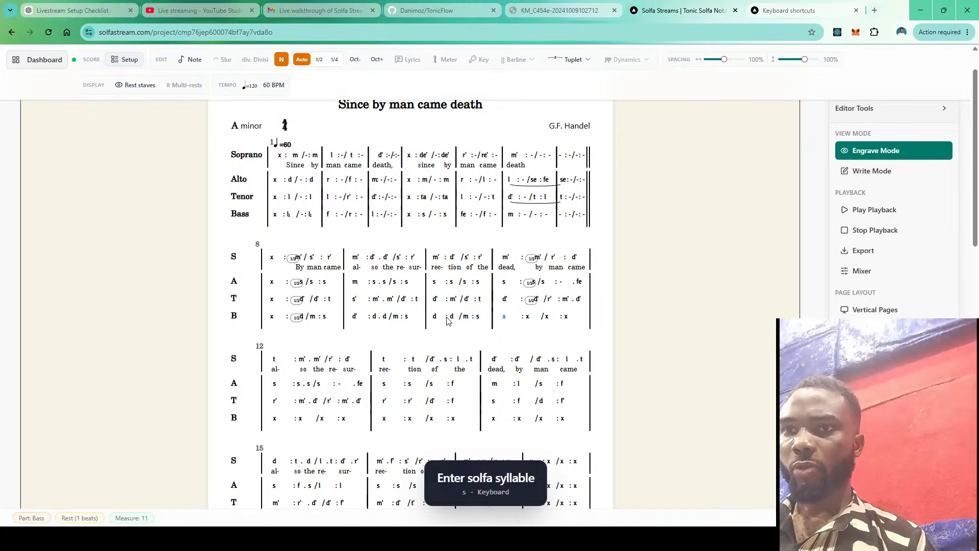
left_click(435, 319)
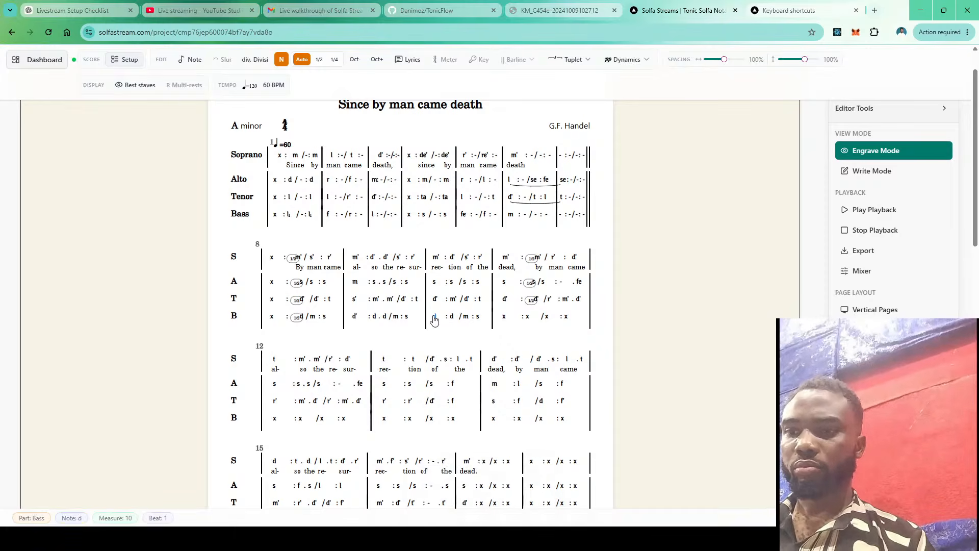
key("ctrl+Up")
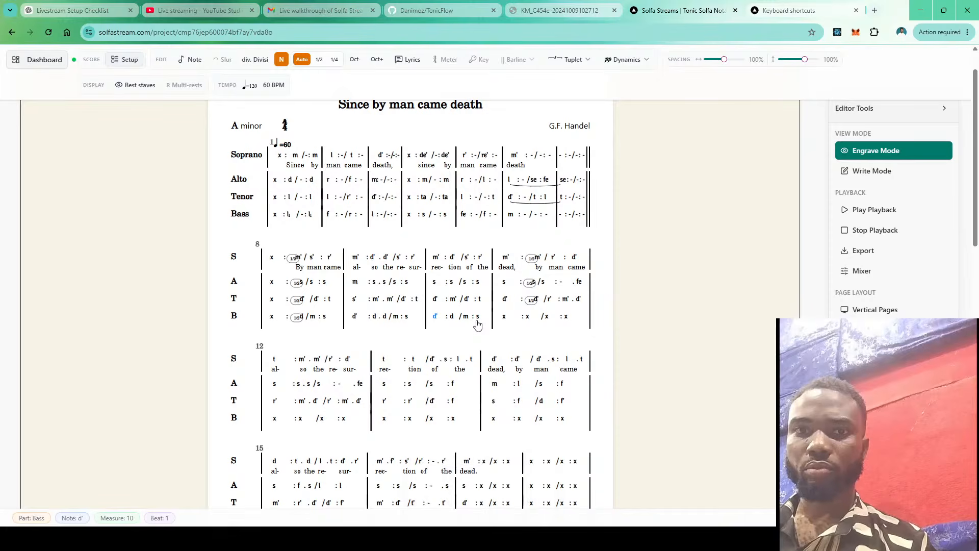
Fill Bass measure 11 with upper-octave d', a half-beat rest and half-beat d, r on beat 3 and l on beat 4
left_click(504, 320)
key("d")
left_click(506, 320)
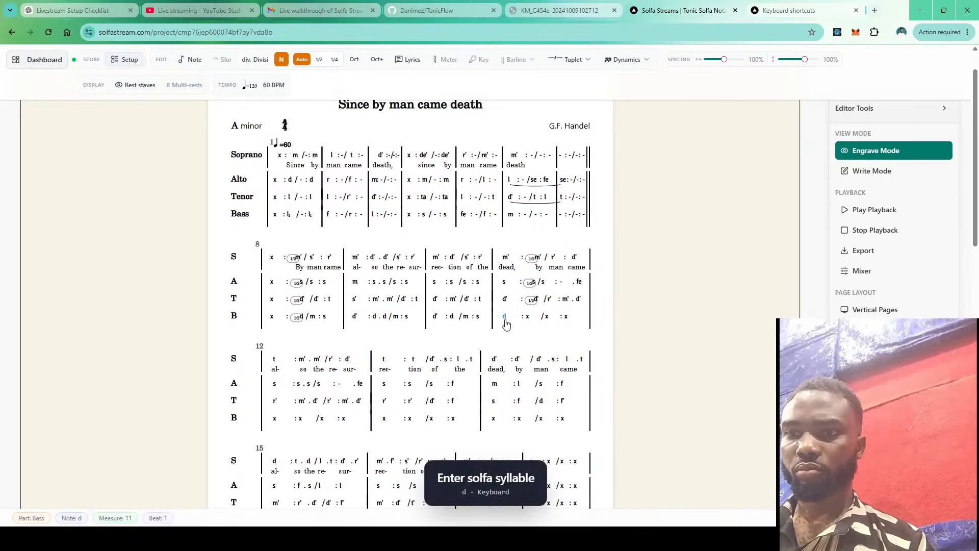
key("ctrl+alt+Up")
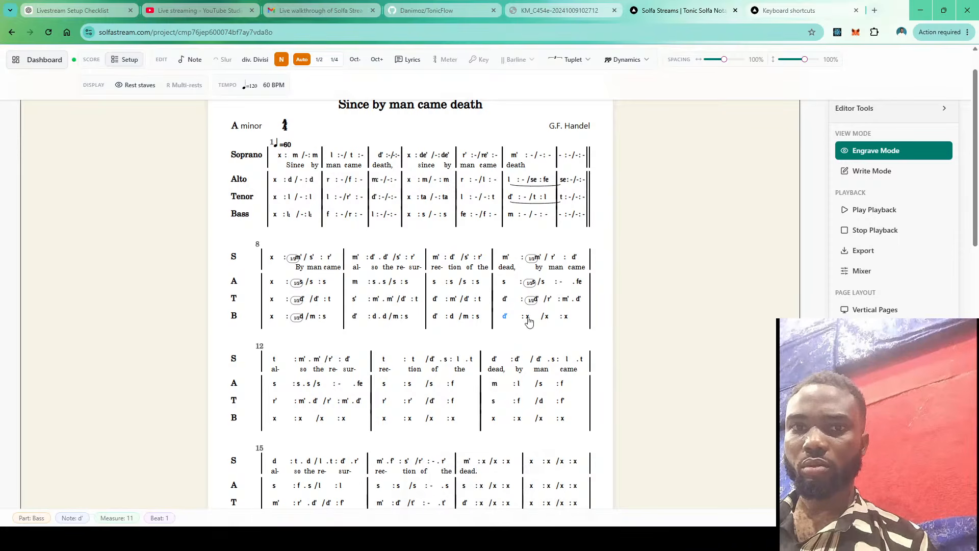
left_click(527, 319)
key("period")
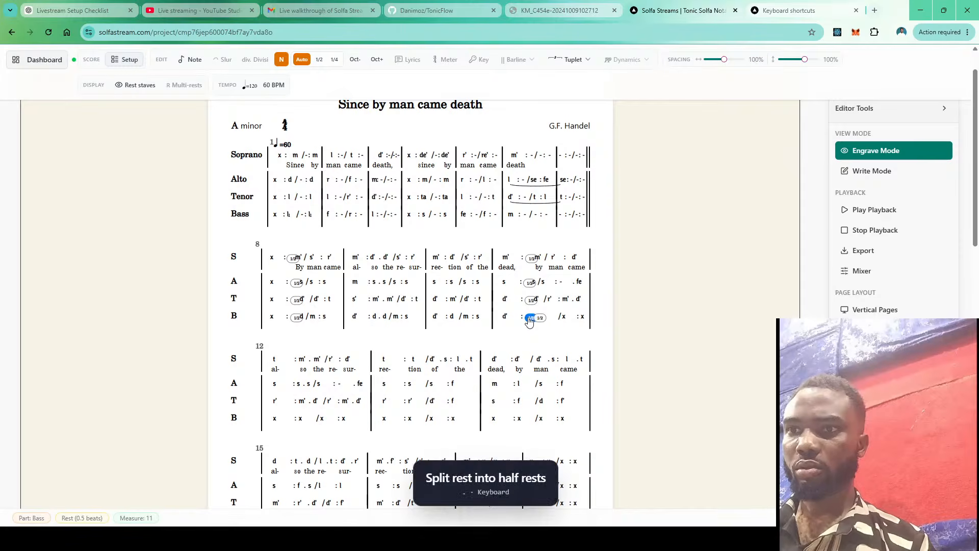
left_click(542, 320)
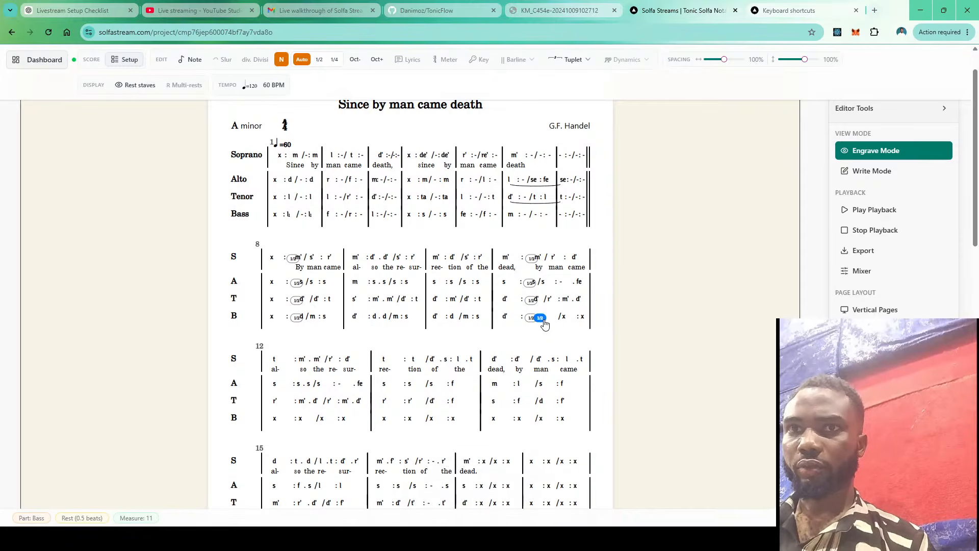
key("d")
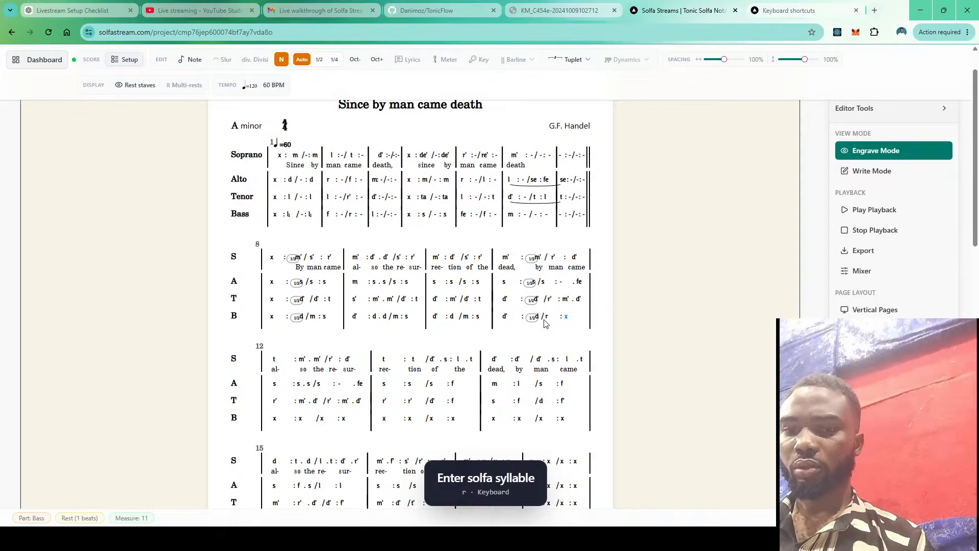
key("Escape")
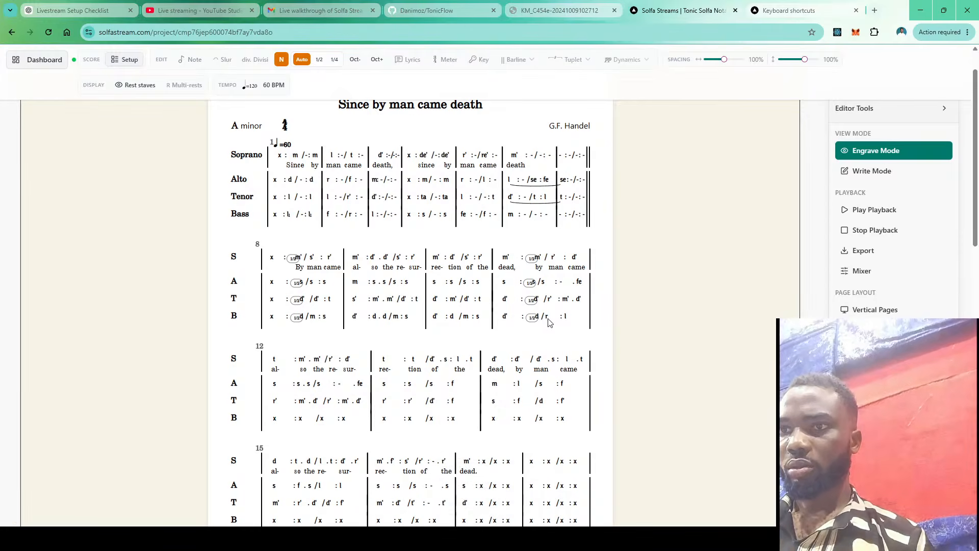
Change beat 3 of Bass measure 11 to t and raise the half-beat d on beat 2 by an octave
left_click(546, 318)
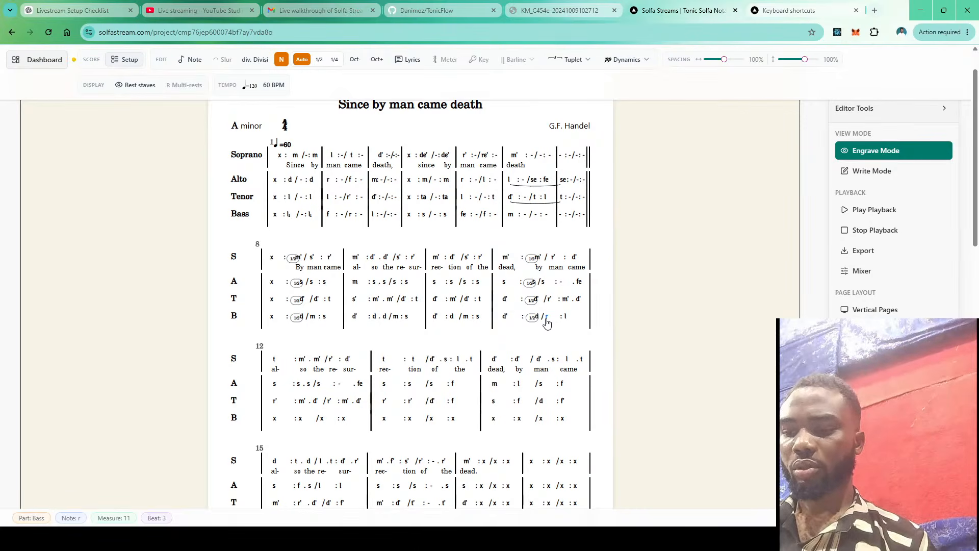
key("alt+Down")
key("alt+Down")
key("ctrl+alt+Up")
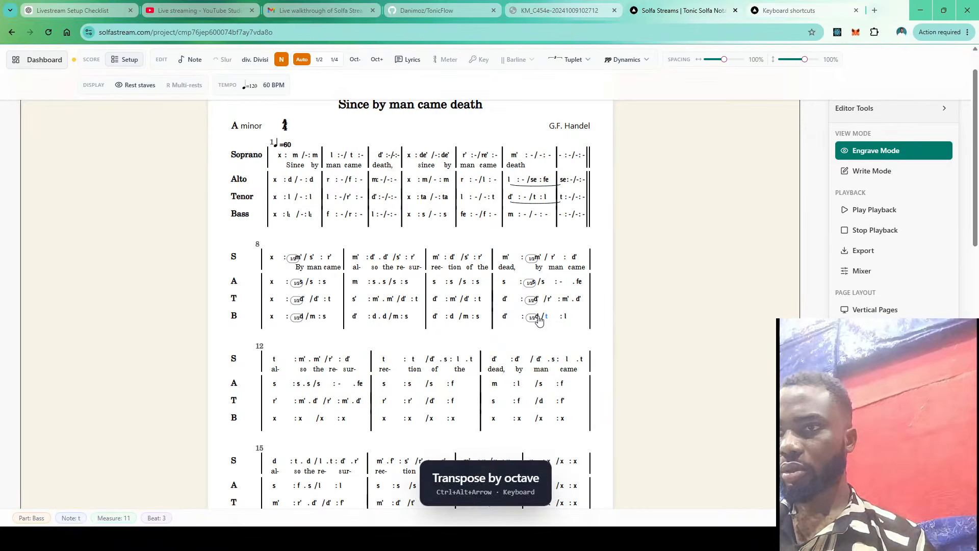
left_click(537, 317)
key("ctrl+alt+Up")
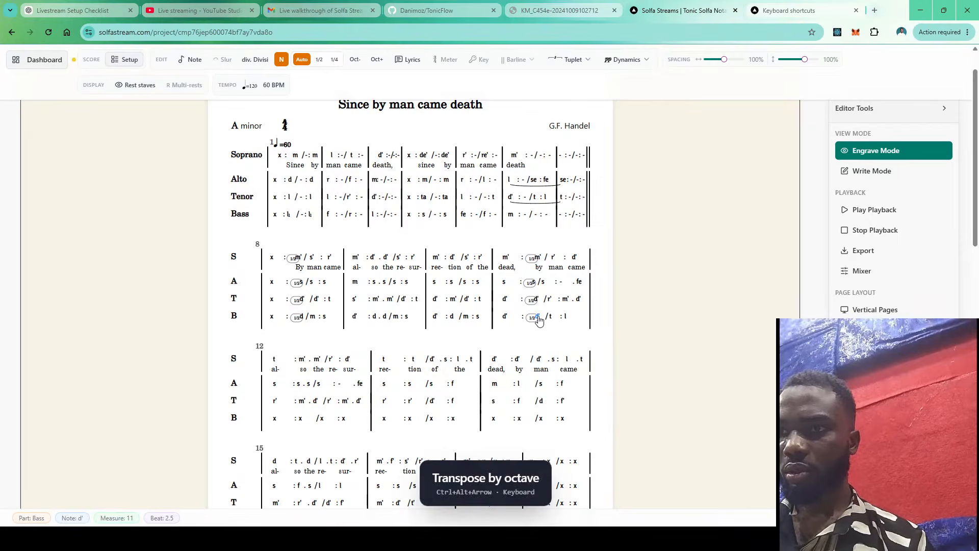
Fill Bass measure 12 with s on beat 1, two half-beat upper-octave d' notes on beat 2, t on beat 3 and l on beat 4
left_click(275, 420)
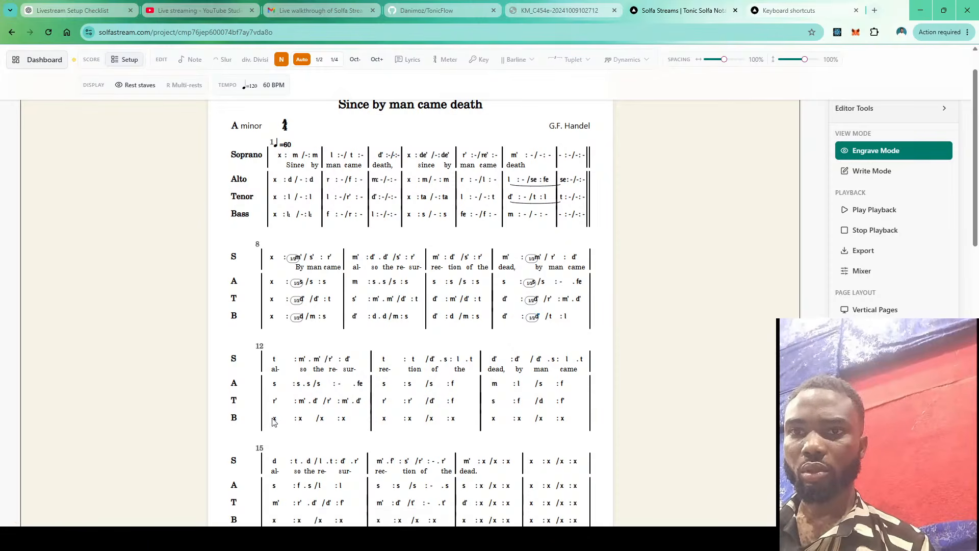
left_click(274, 420)
key("s")
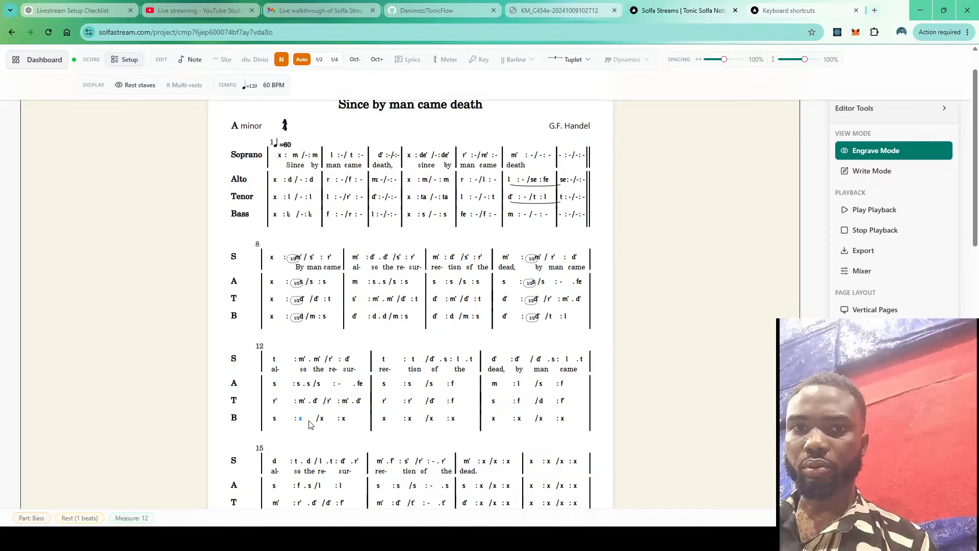
key("period")
key("d")
key("d")
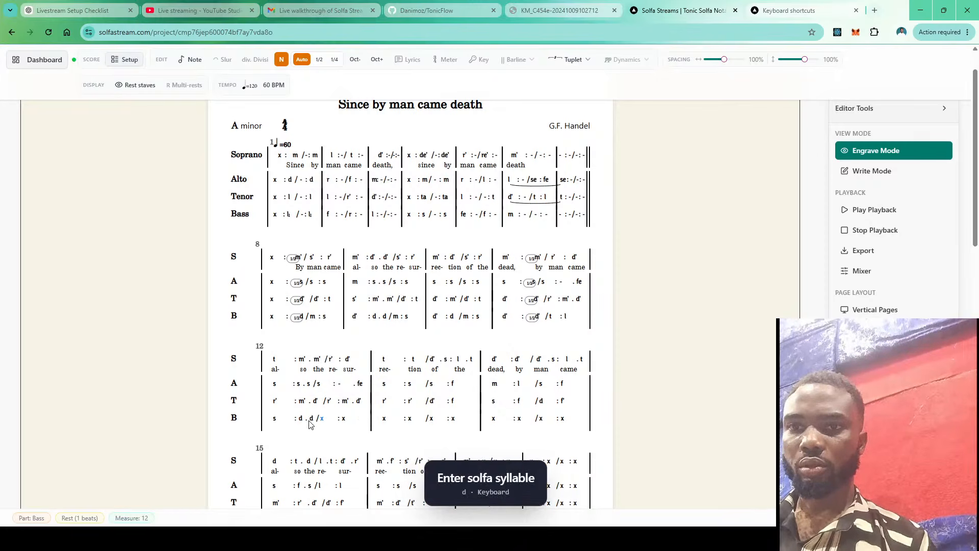
key("t")
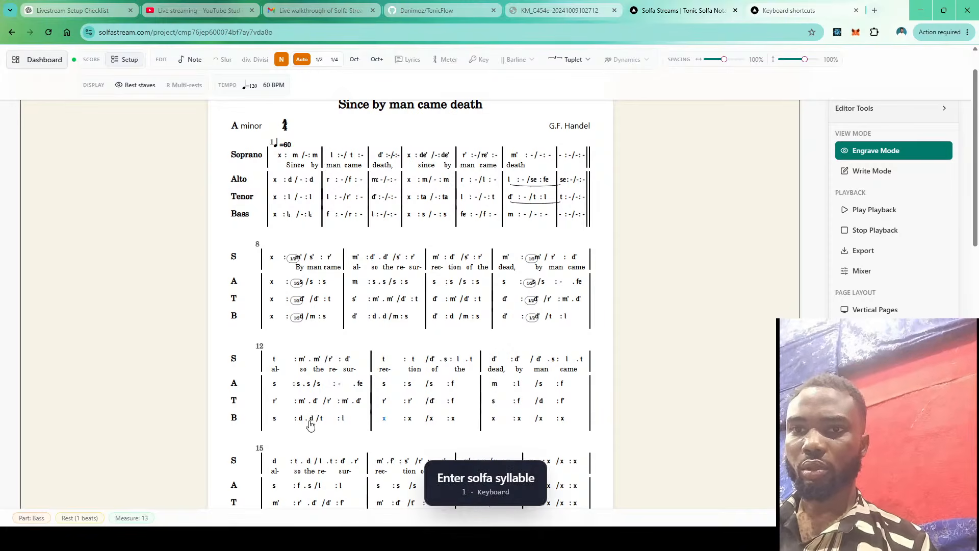
left_click(311, 423)
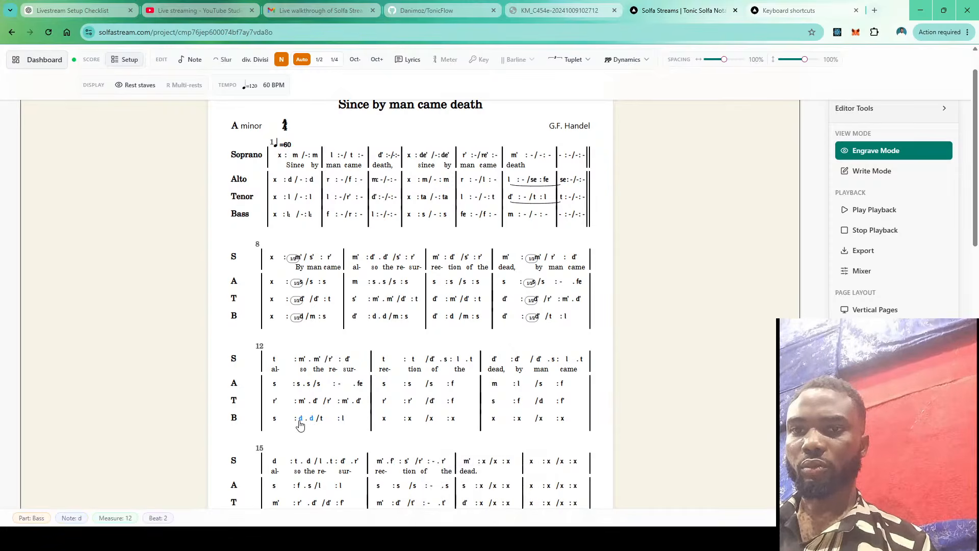
key("ctrl+alt+Up")
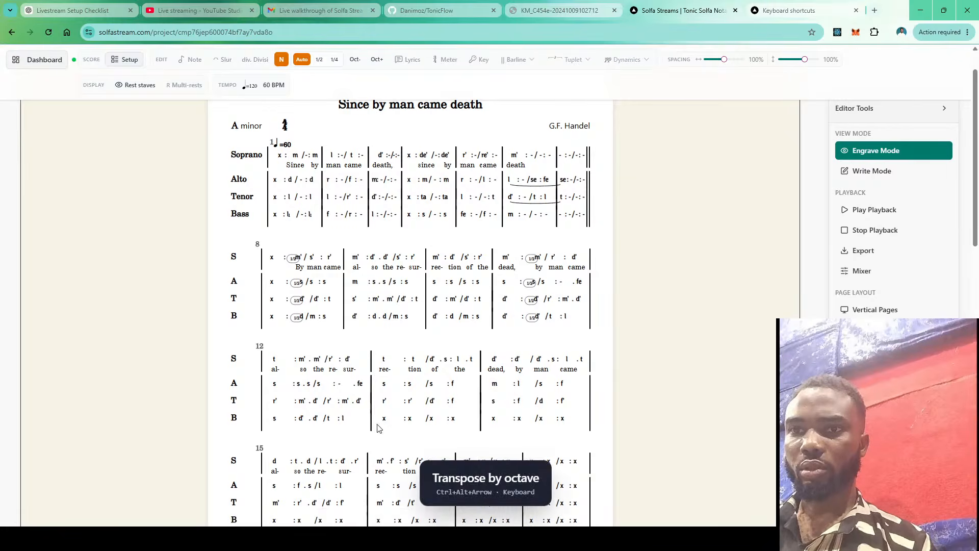
Fill Bass measure 13 with s, f, m, r and Bass measure 14 with d, f, m, r, one note per beat
left_click(384, 423)
key("s")
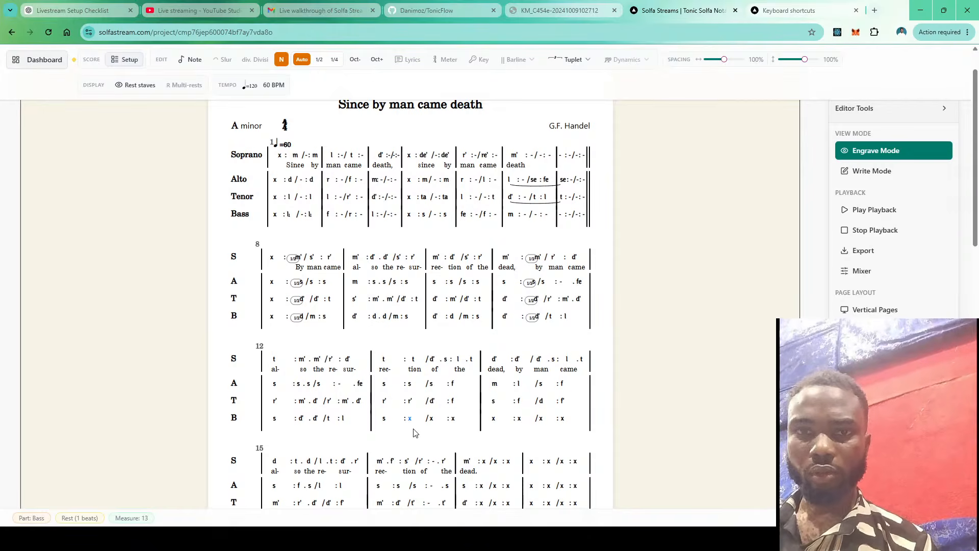
key("f")
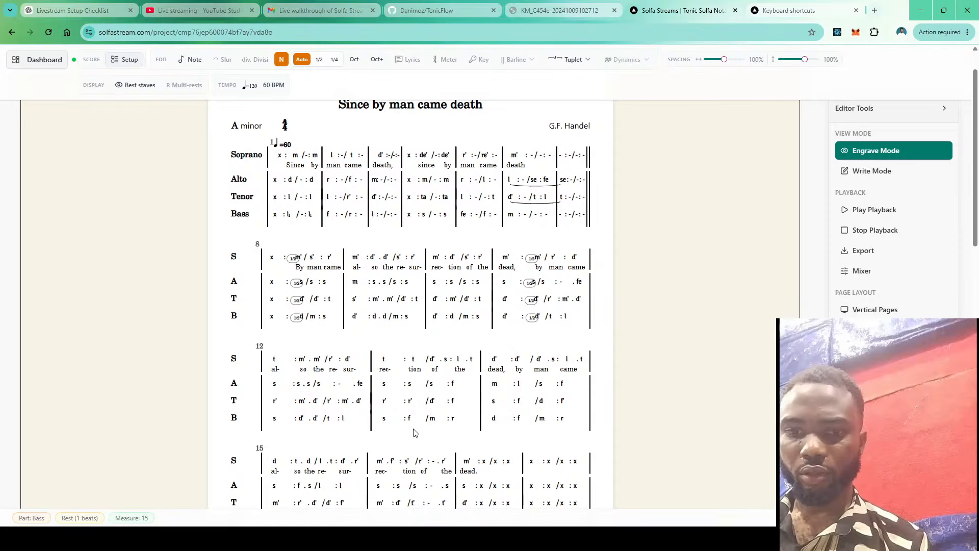
Fill Bass measure 15 with a full-beat d, followed by half-beat notes r, m, f, s, l and t
key("d")
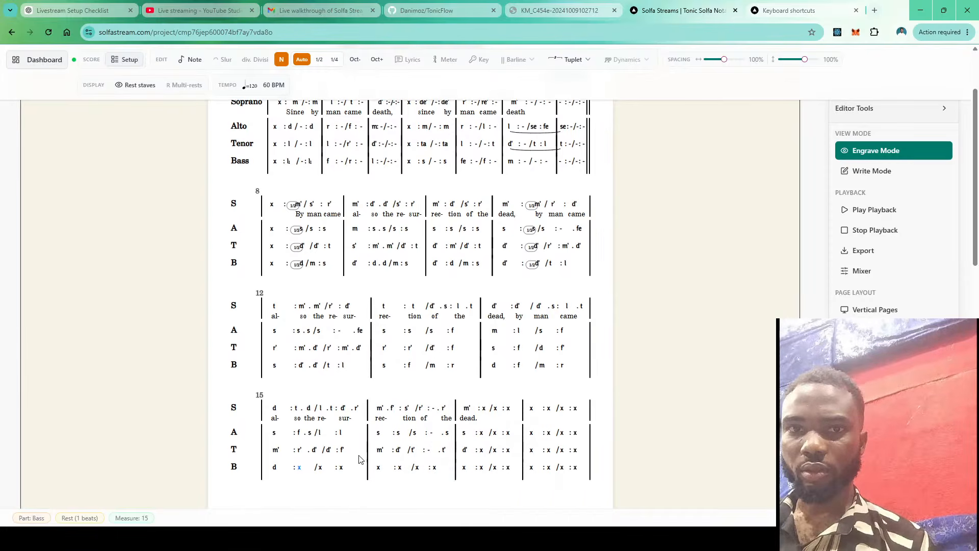
left_click(320, 61)
key("r")
key("m")
key("f")
key("s")
key("l")
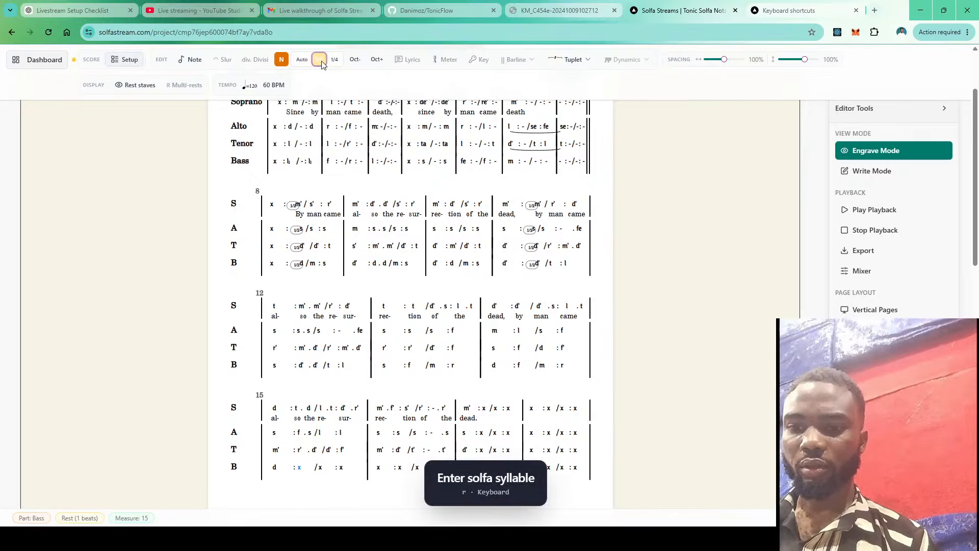
key("t")
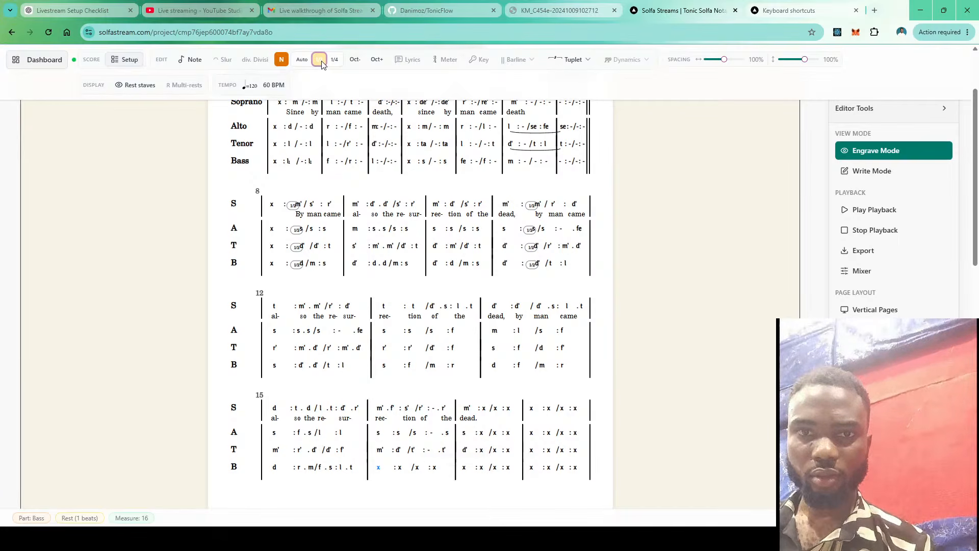
Enter a full-beat d on beat 1 of Bass measure 16 and half-beat m and f on beat 2
left_click(301, 59)
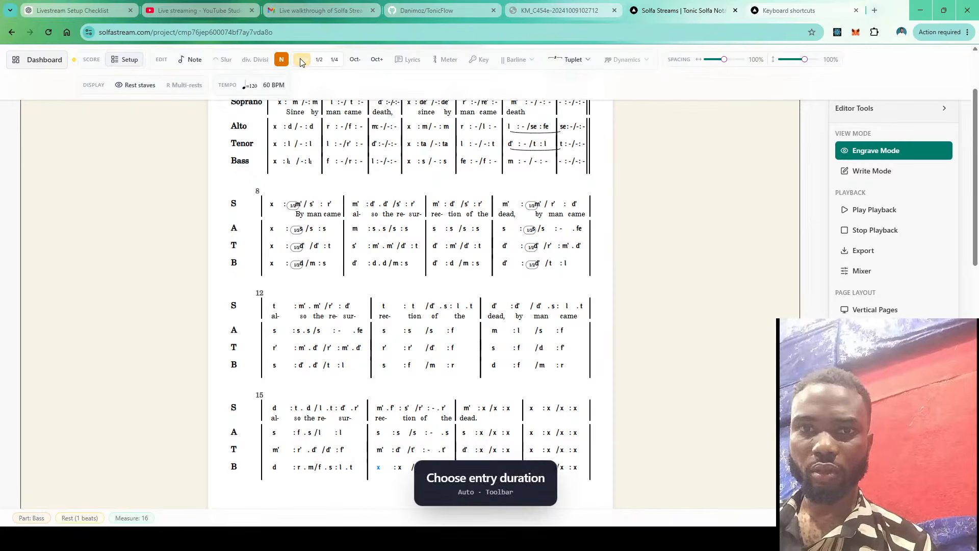
key("d")
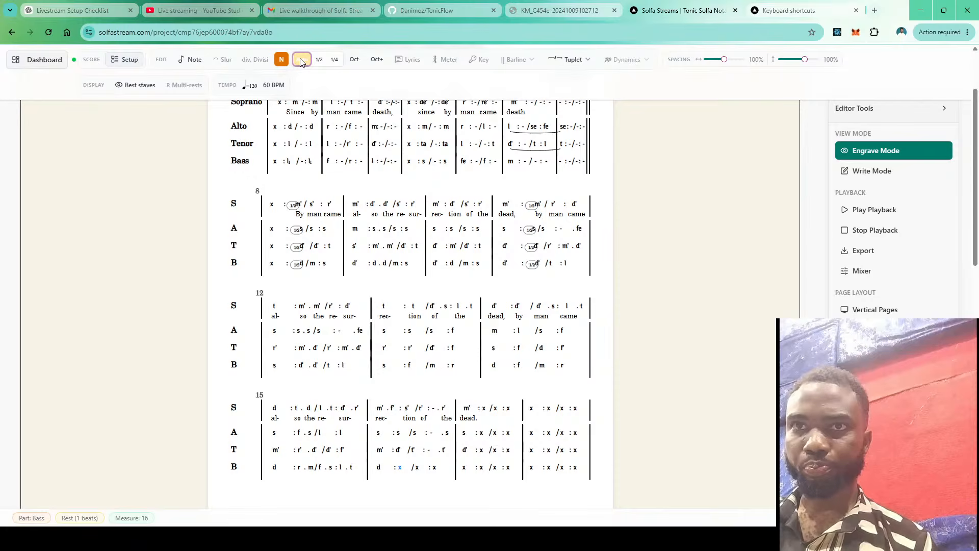
left_click(318, 60)
key("m")
key("f")
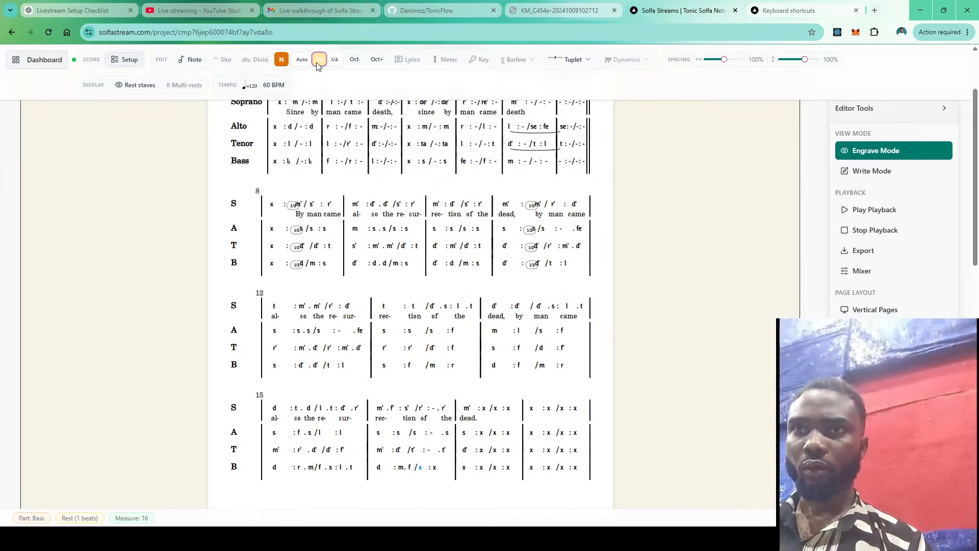
Complete Bass measure 16 with a full-beat s on beat 3, and a half-beat hold and half-beat s on beat 4
key("s")
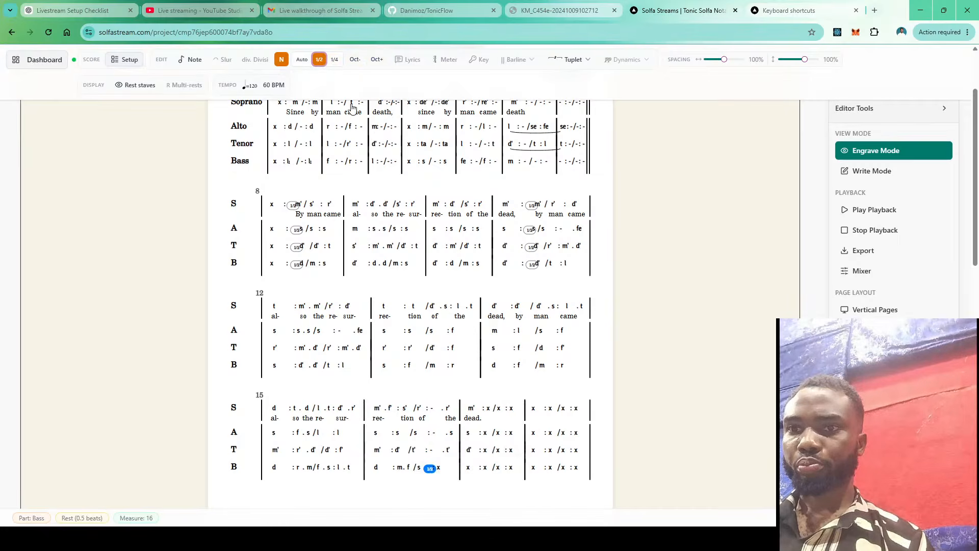
key("ctrl+z")
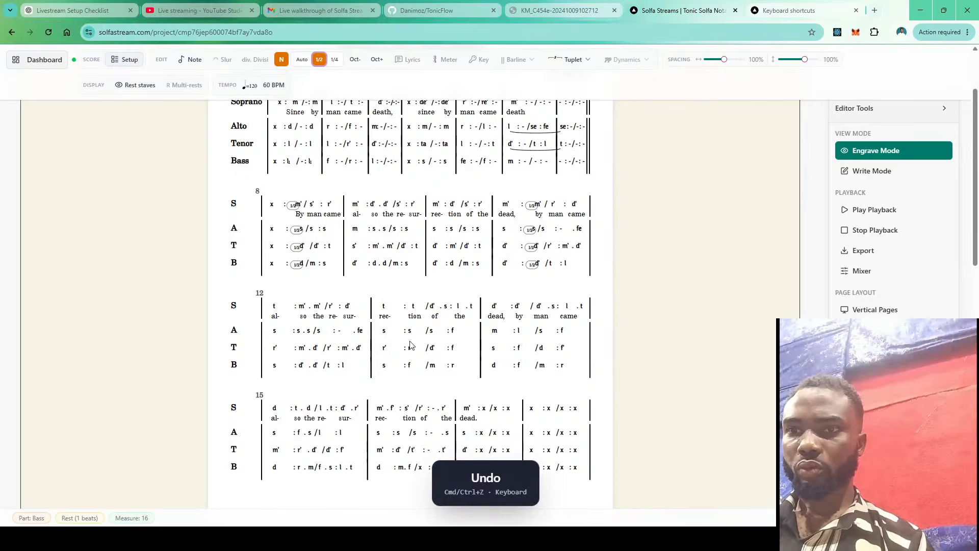
left_click(301, 59)
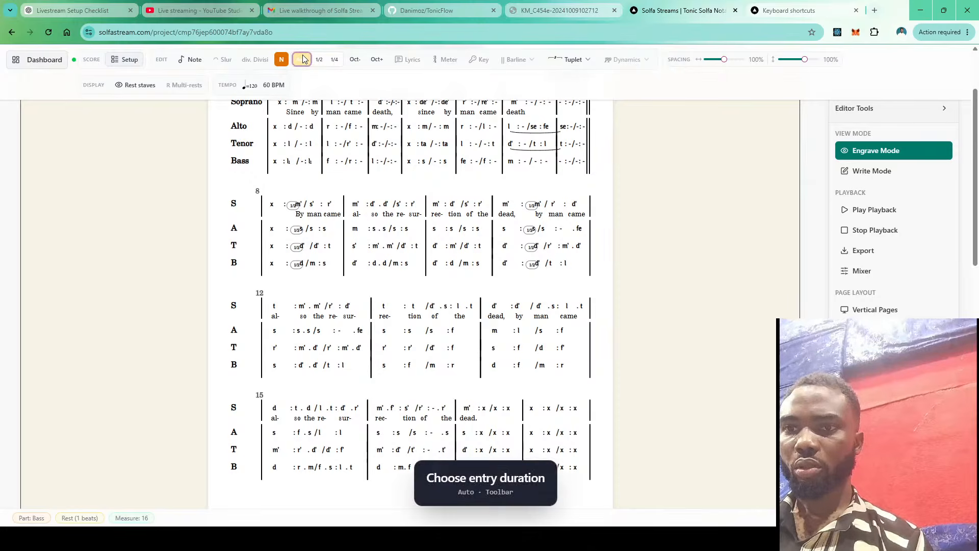
key("s")
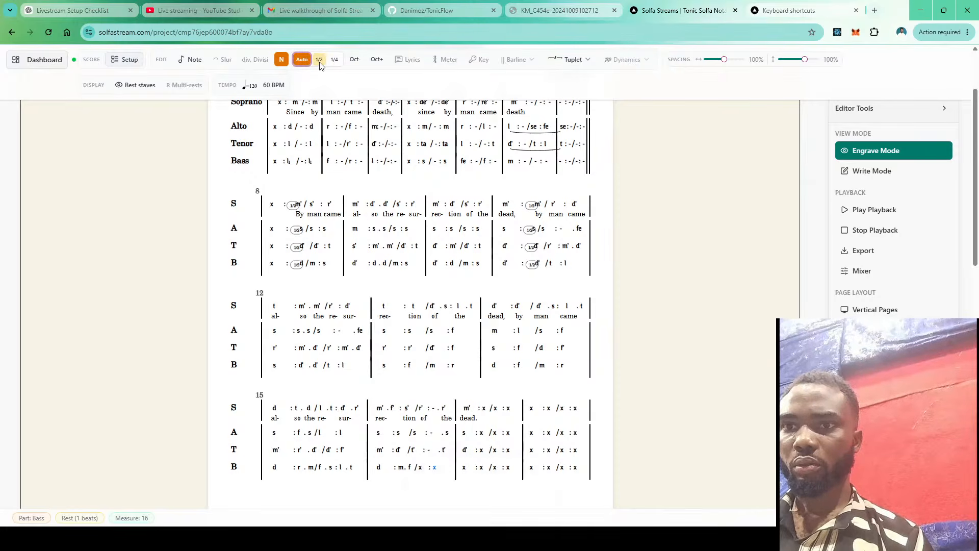
left_click(419, 470)
key("s")
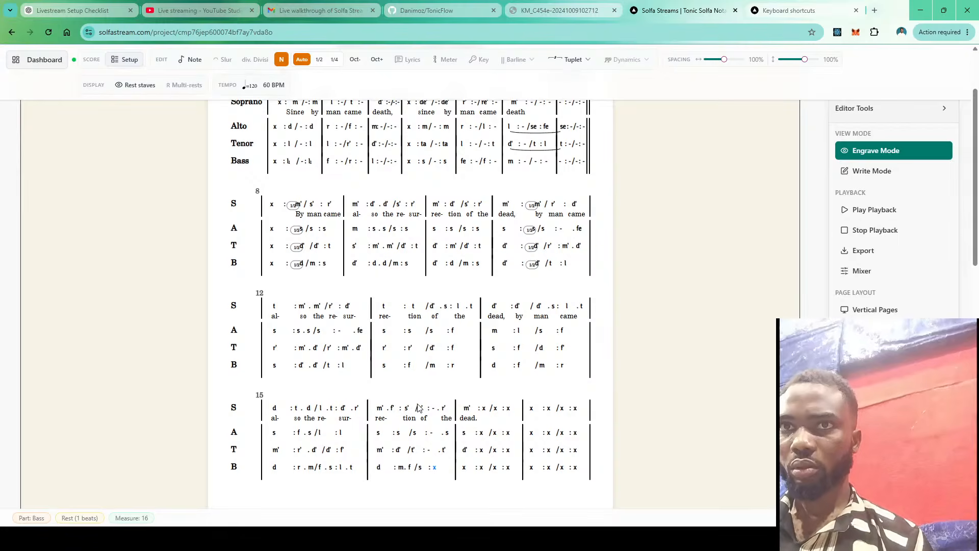
left_click(319, 62)
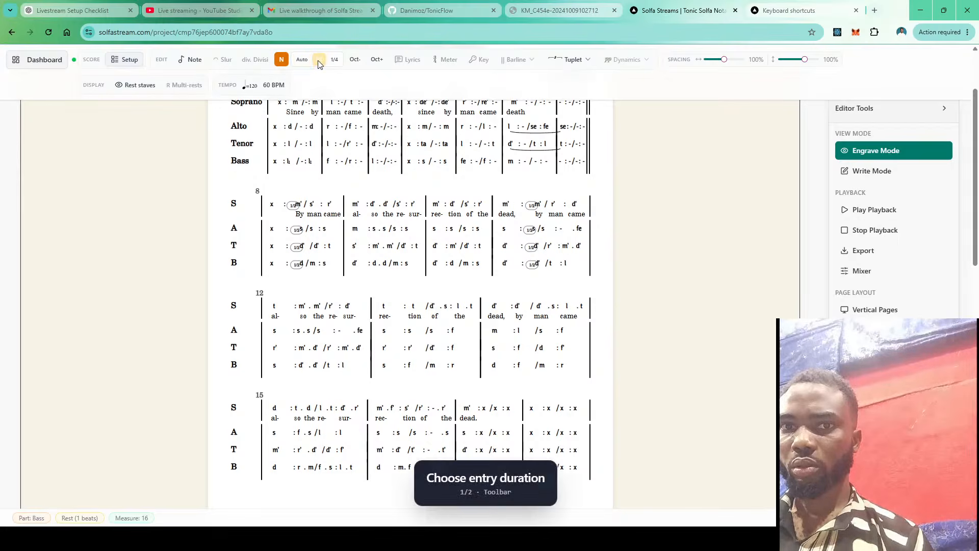
key("minus")
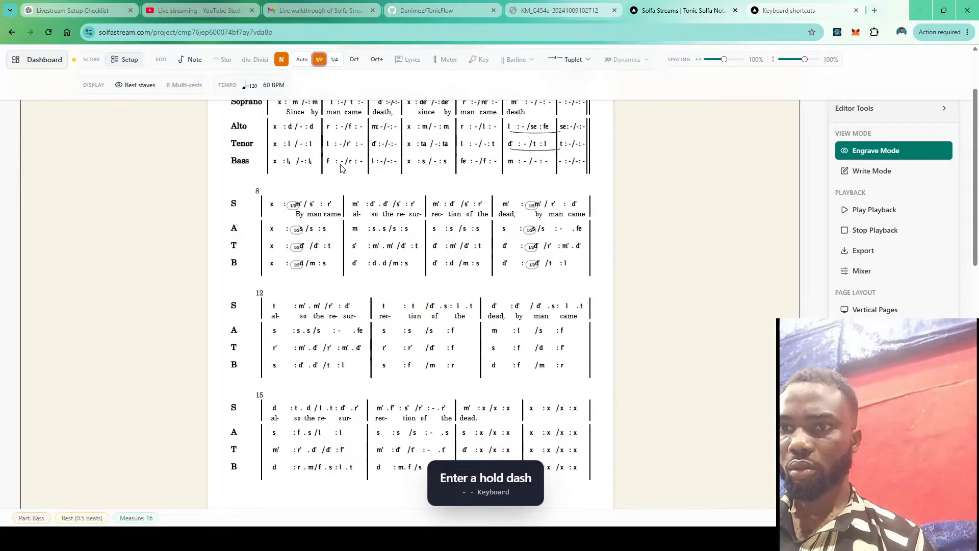
key("s")
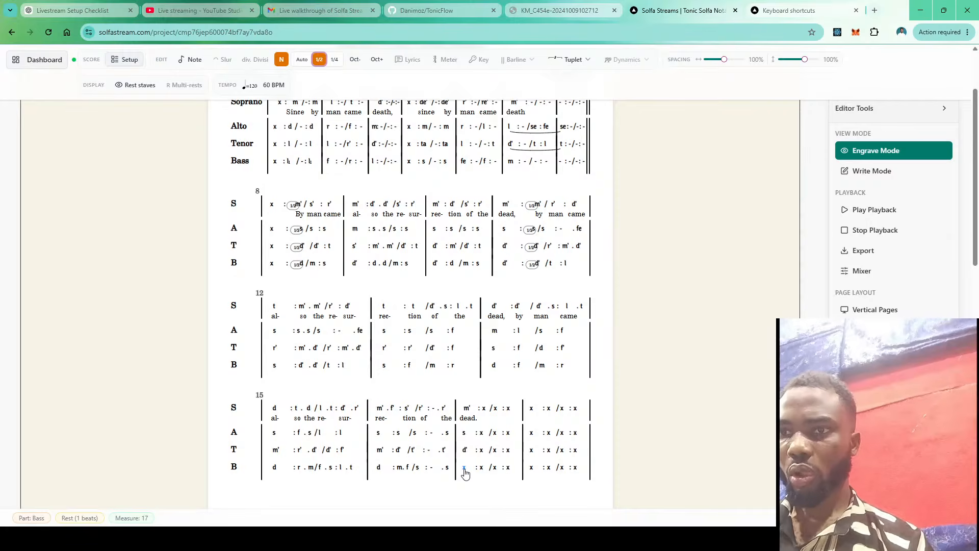
Try to enter a full-beat d on beat 1 of Bass measure 17
left_click(464, 473)
type("d")
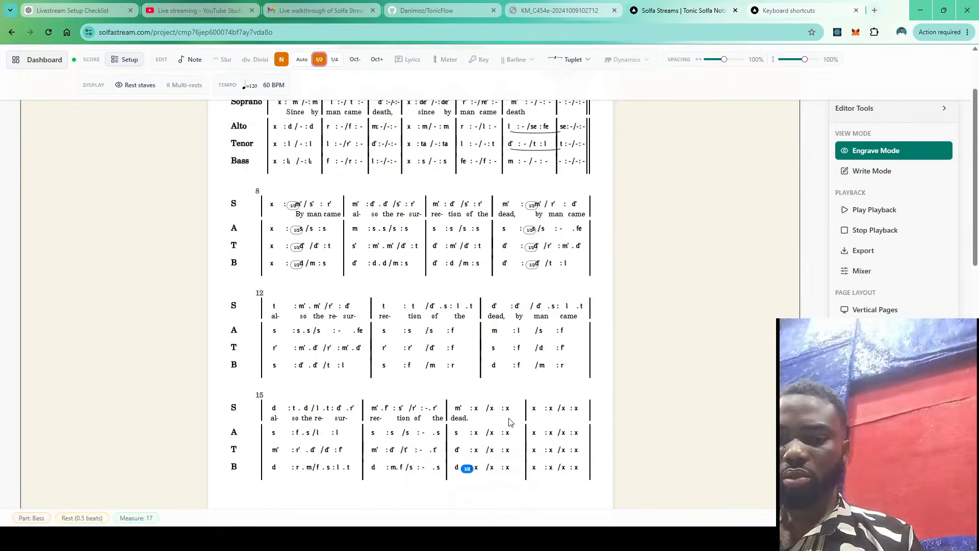
key("ctrl+z")
left_click(303, 61)
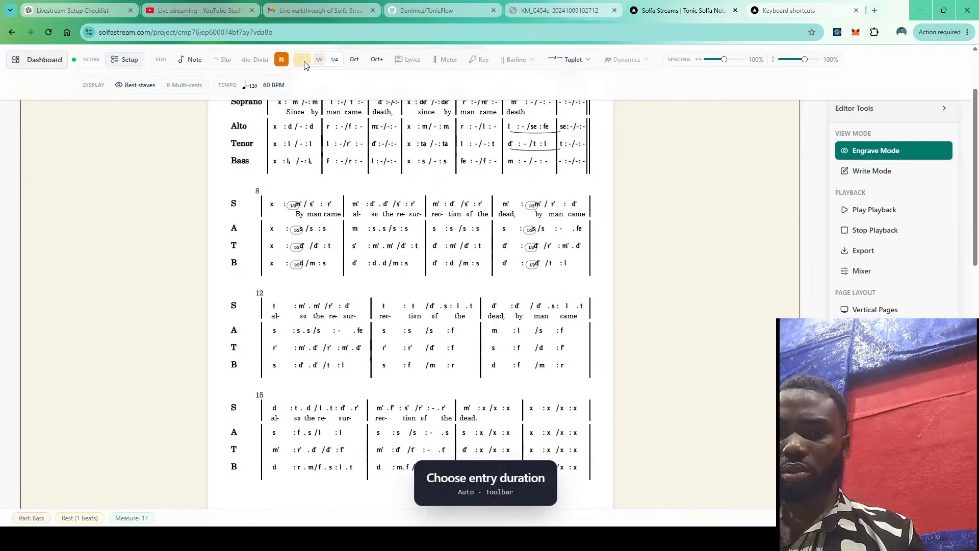
type("d")
Play the score from the Soprano m' in measure 8 through to measure 17, and stop playback there
scroll(592, 403, "down", 2)
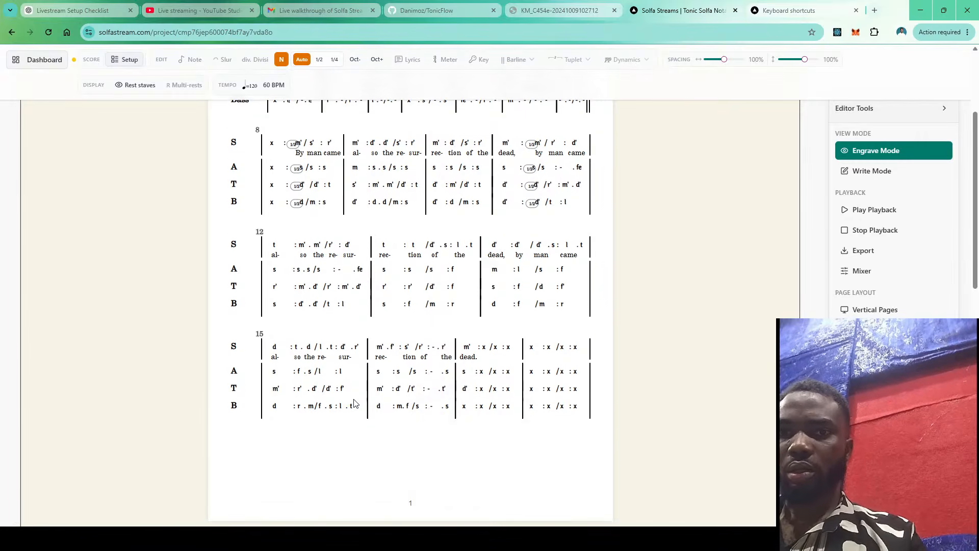
scroll(388, 370, "up", 2)
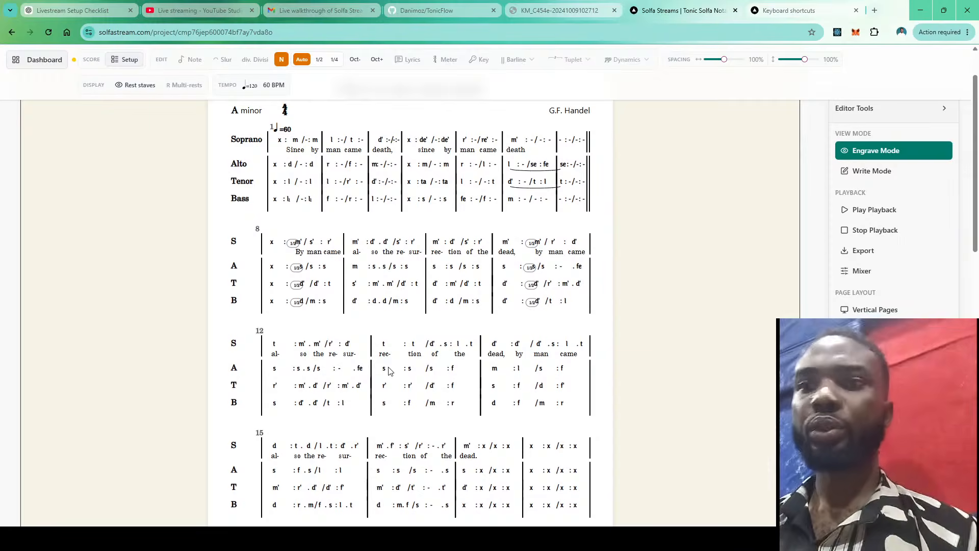
scroll(388, 370, "down", 1)
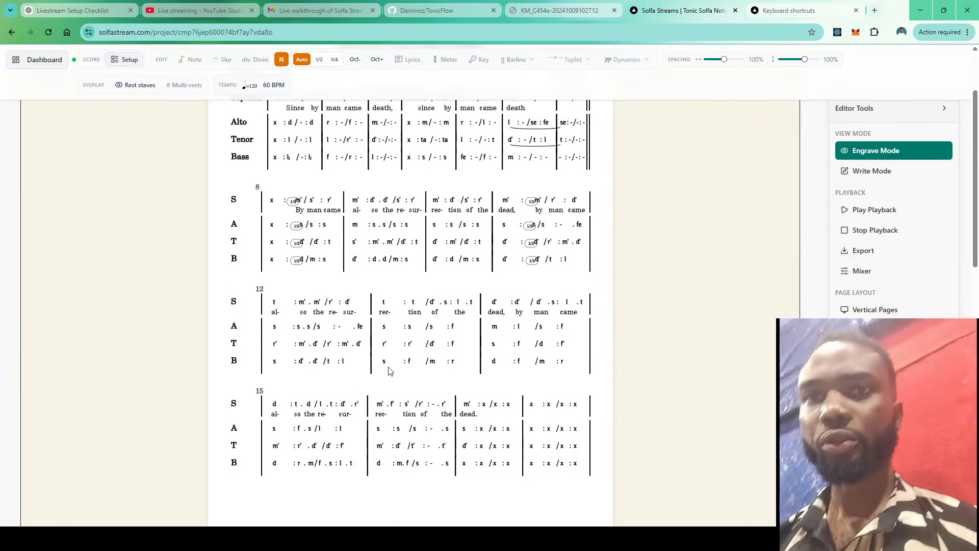
scroll(389, 370, "up", 1)
left_click(299, 221)
key("p")
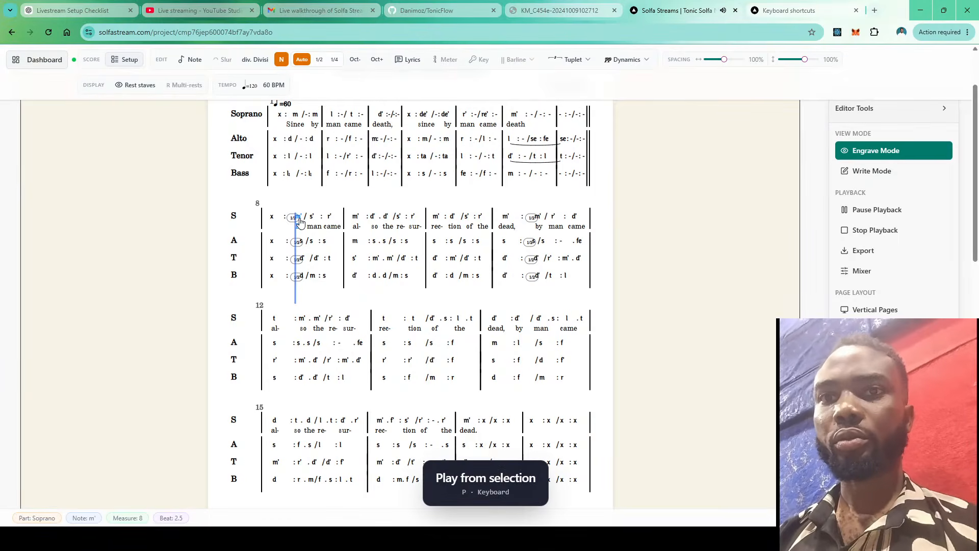
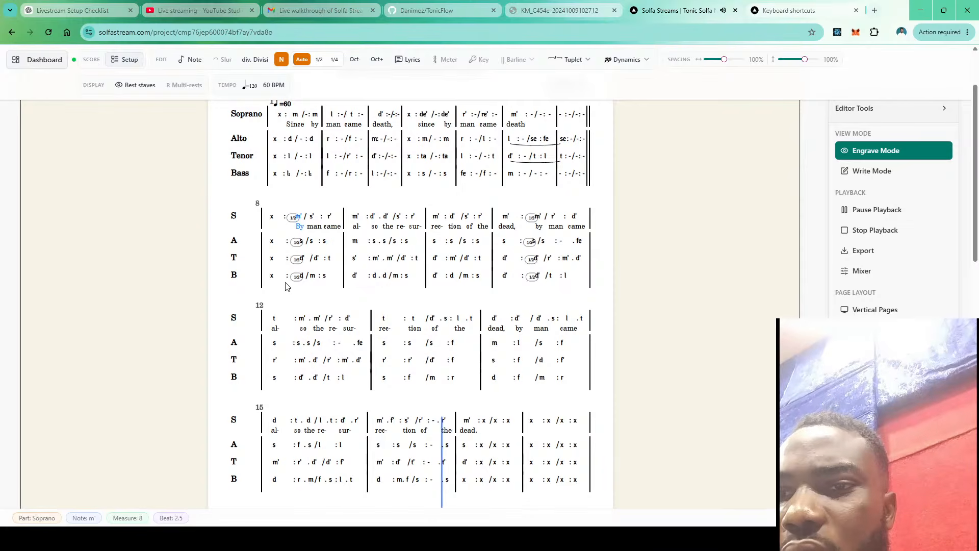
key("space")
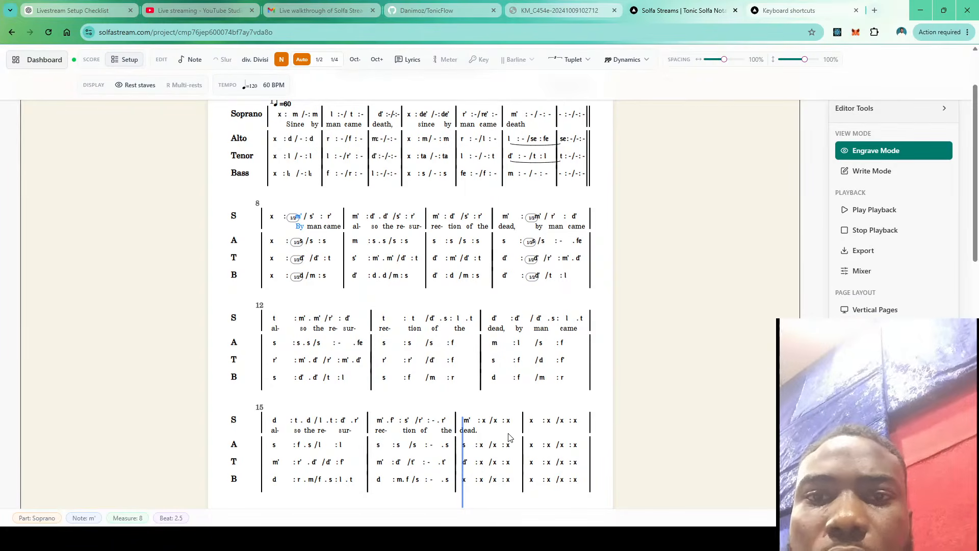
Check the end of the "resurrection of the dead" section in the PDF vocal score and add a double barline after measure 17
left_click(482, 405)
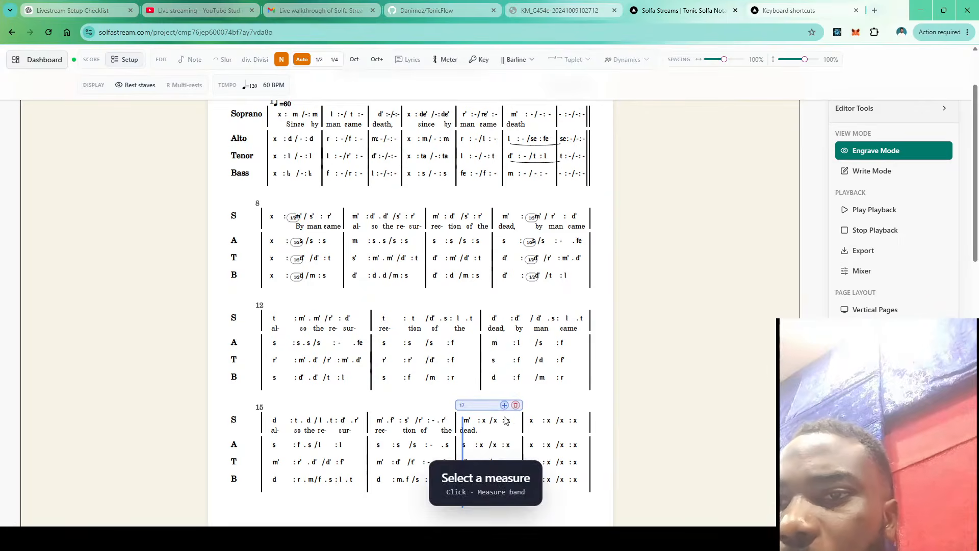
left_click(530, 11)
scroll(539, 240, "down", 10)
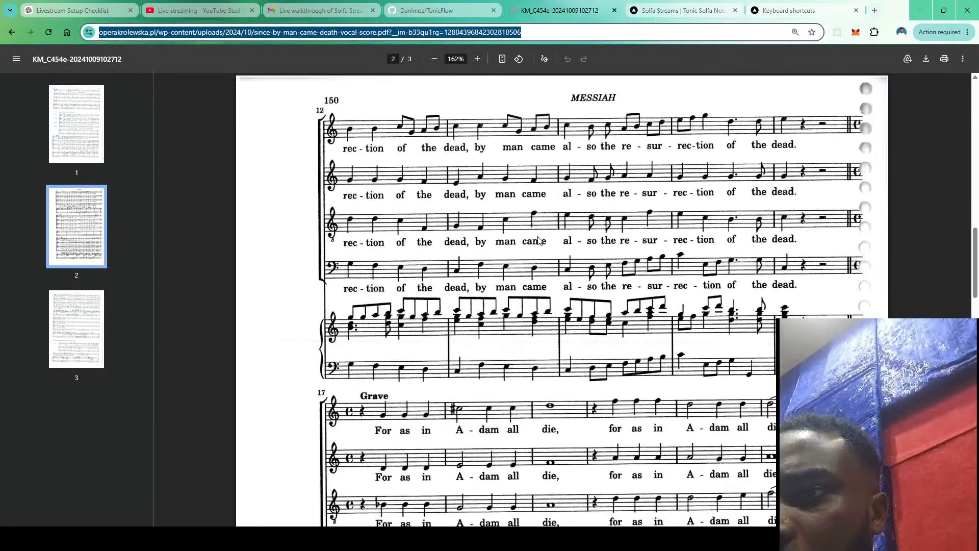
scroll(561, 299, "down", 2)
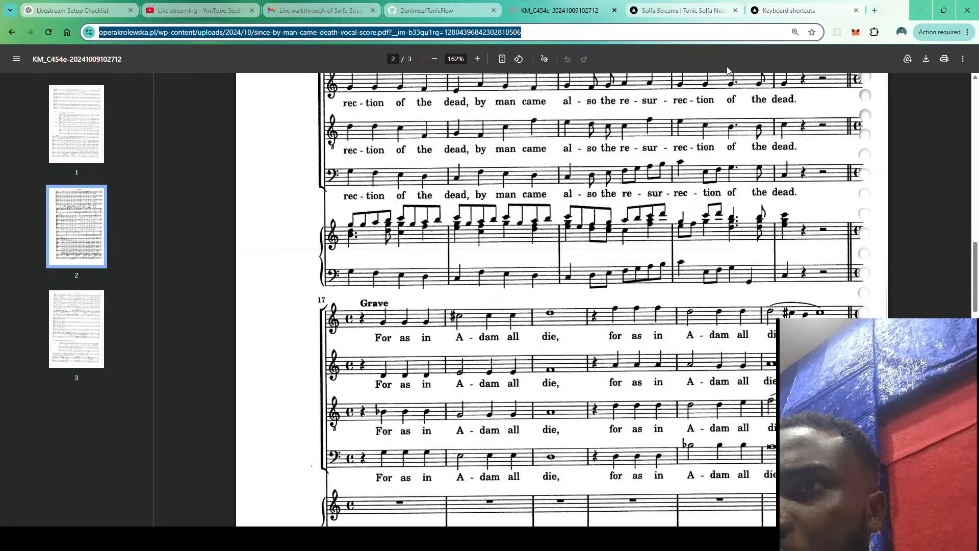
left_click(660, 8)
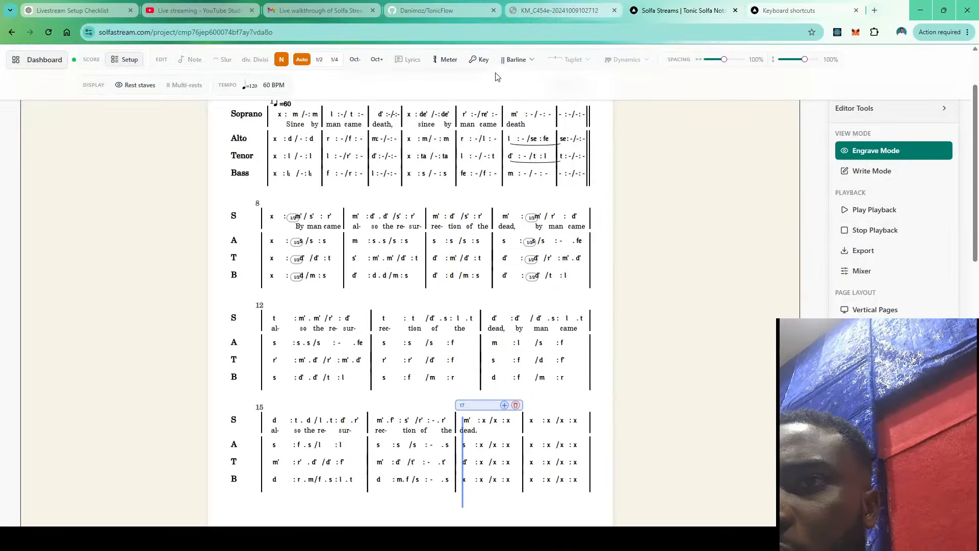
left_click(521, 63)
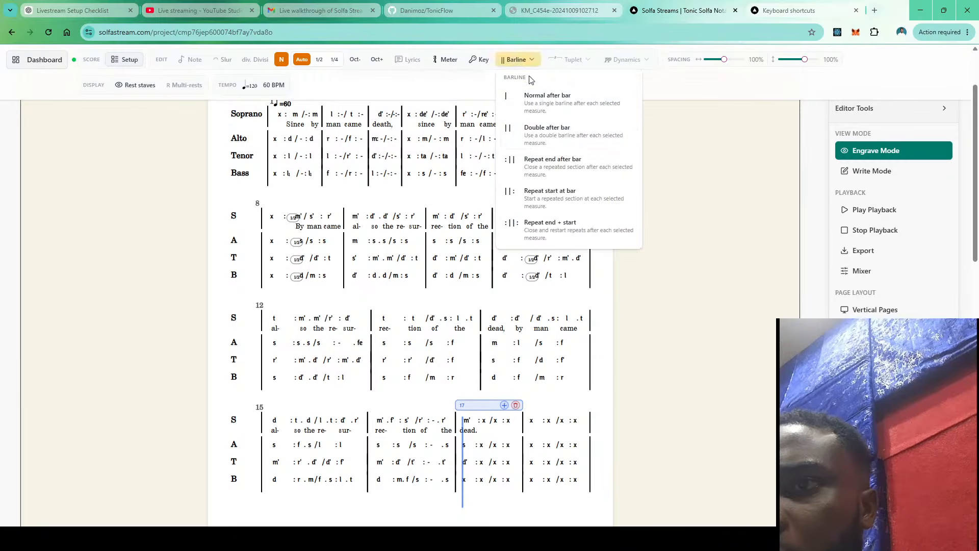
left_click(558, 138)
Check the start of the Grave section in the PDF vocal score and set the key signature of measure 18 to D minor
scroll(573, 432, "down", 2)
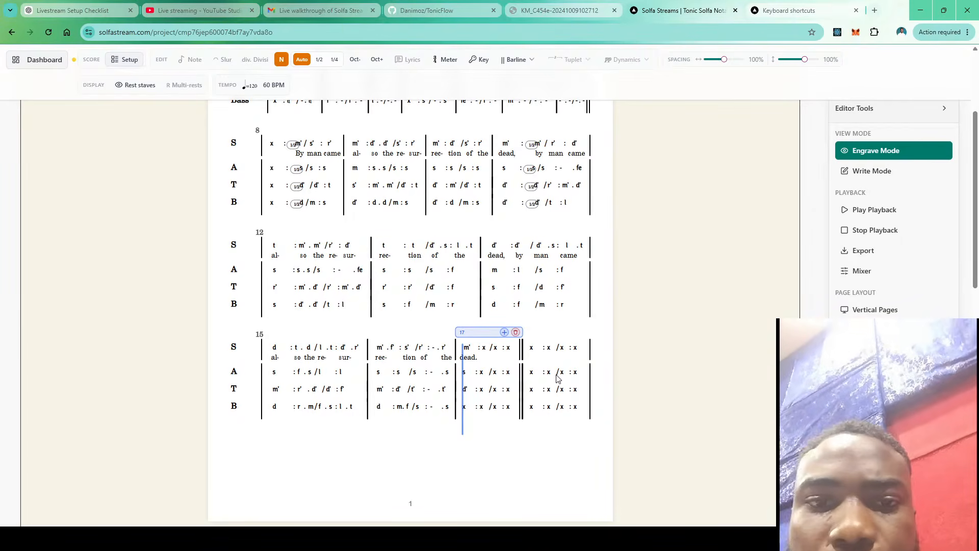
left_click(553, 11)
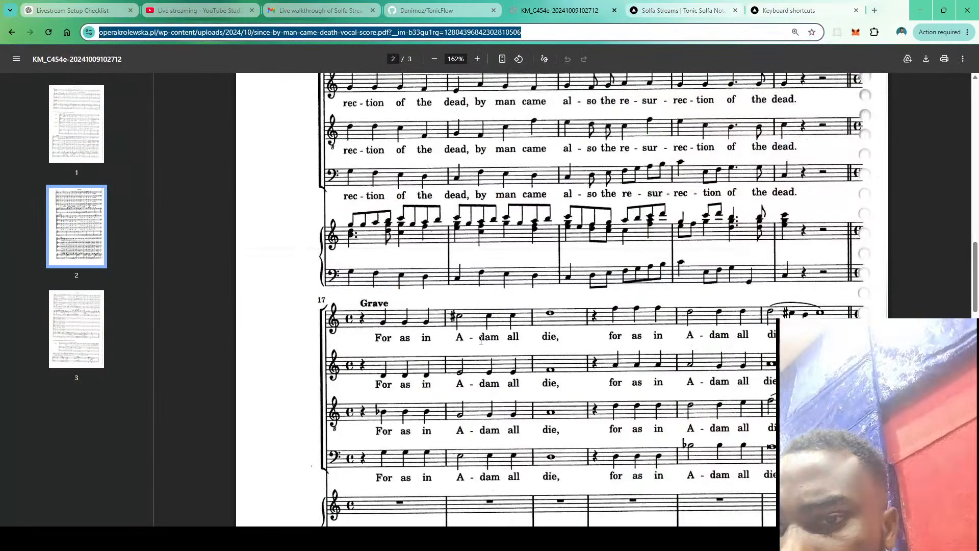
scroll(397, 285, "down", 3)
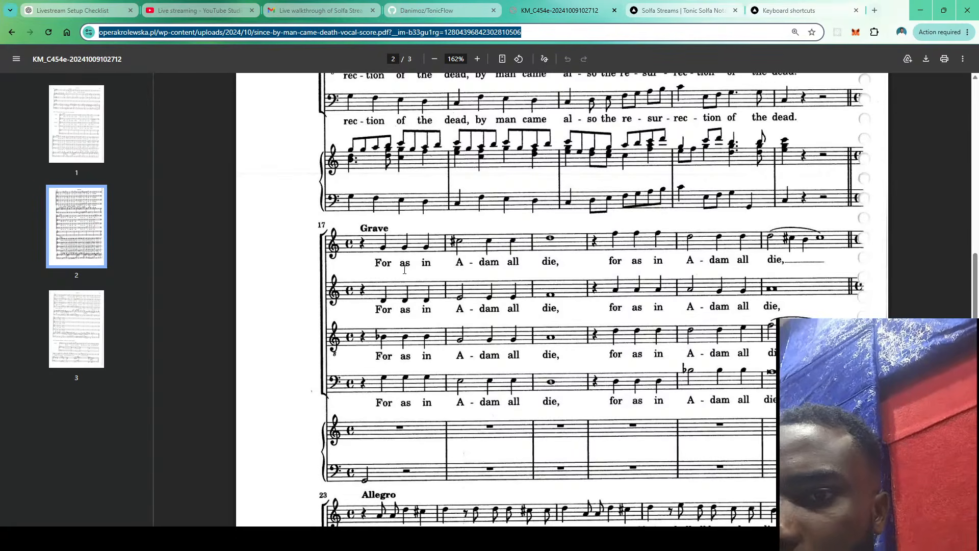
left_click(663, 6)
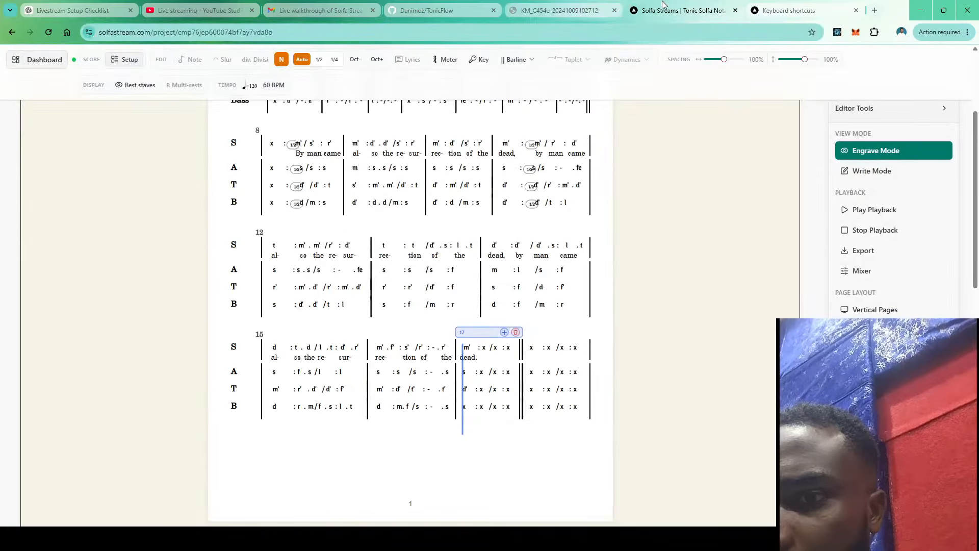
left_click(531, 350)
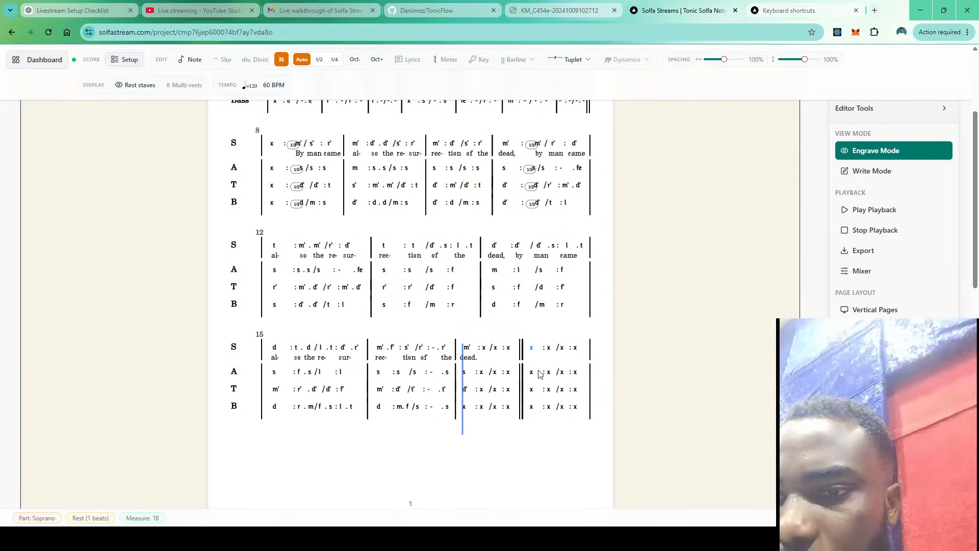
scroll(537, 391, "down", 1)
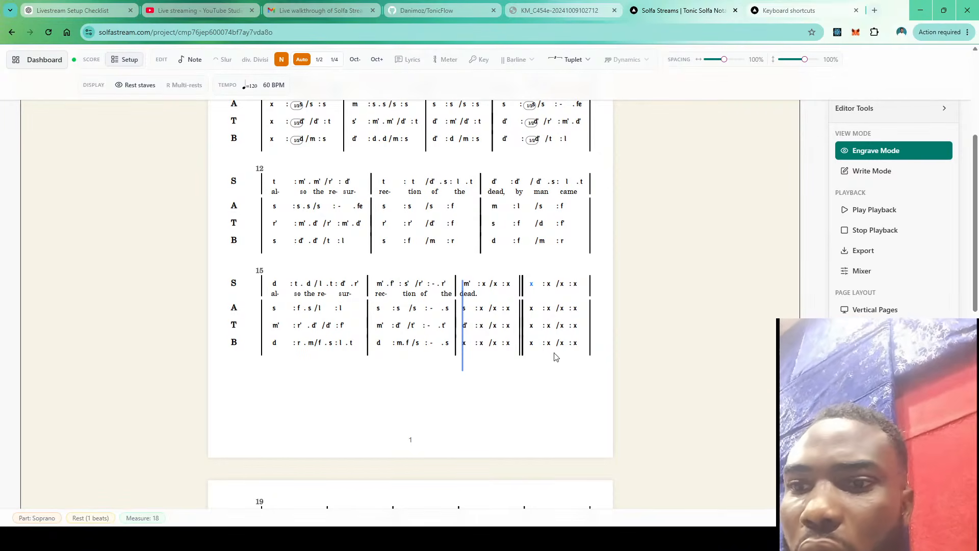
mouse_move(550, 275)
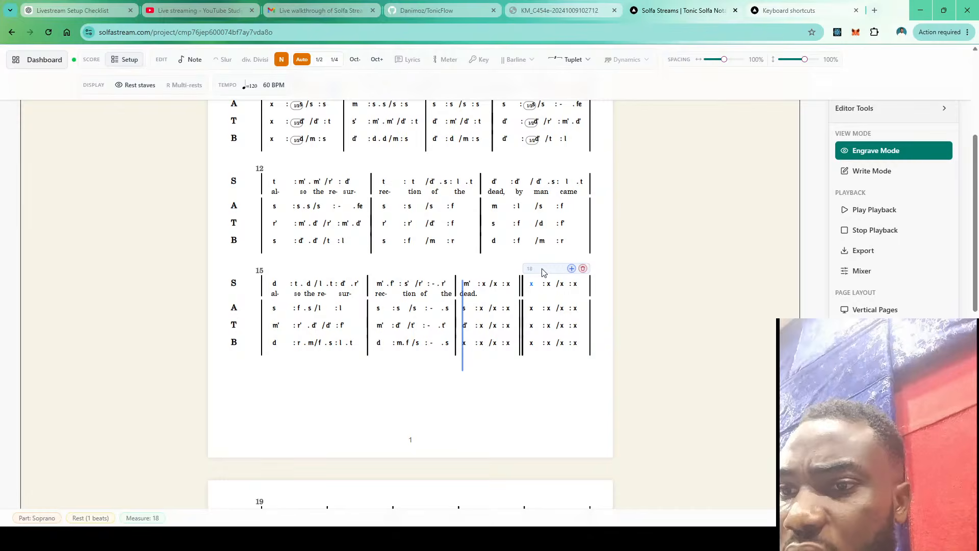
left_click(543, 270)
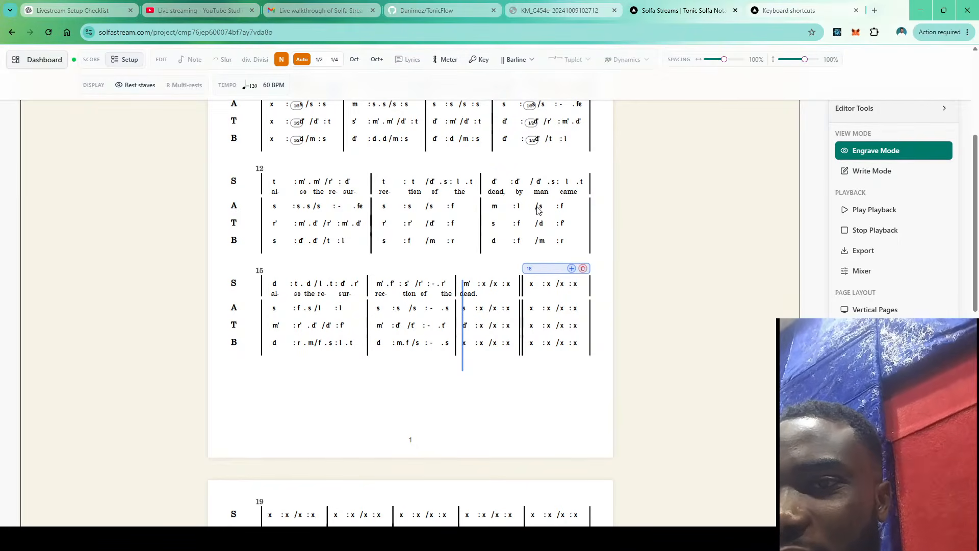
left_click(481, 60)
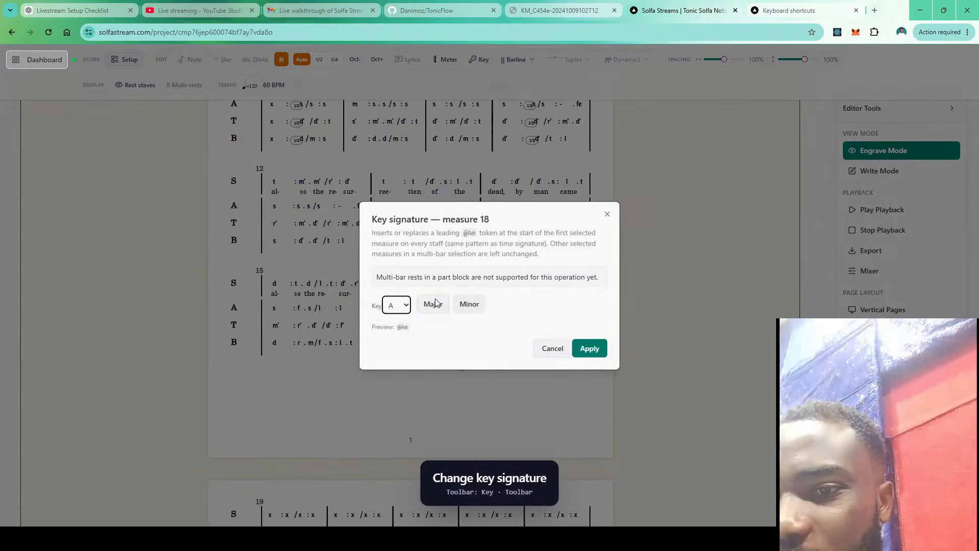
left_click(400, 309)
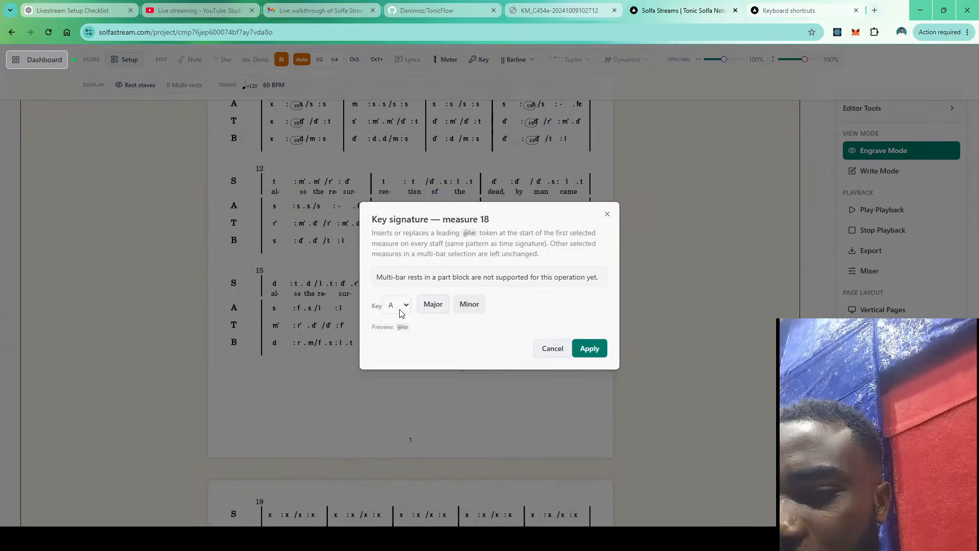
left_click(398, 359)
left_click(469, 305)
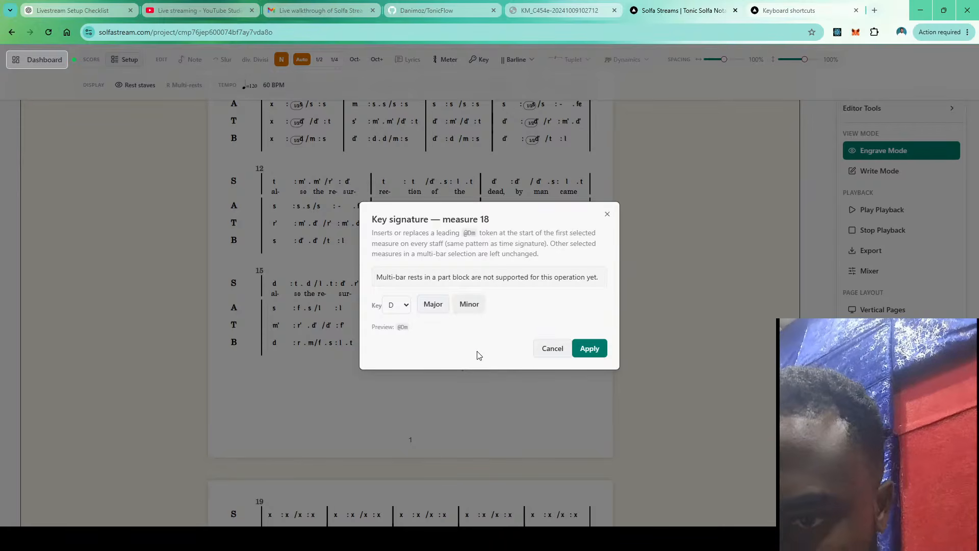
left_click(589, 348)
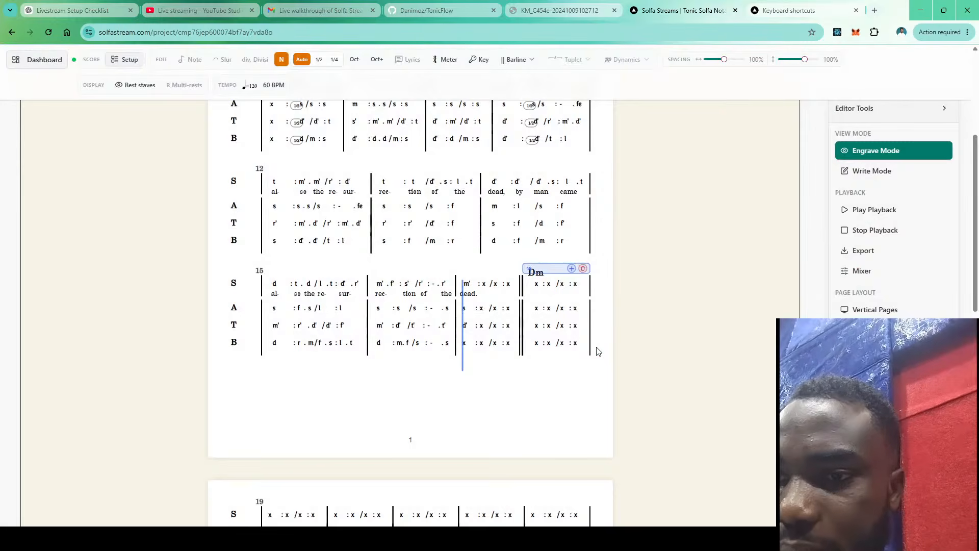
Enter a full-beat r on beats 2, 3 and 4 of Soprano measure 18, leaving beat 1 as a rest
left_click(535, 289)
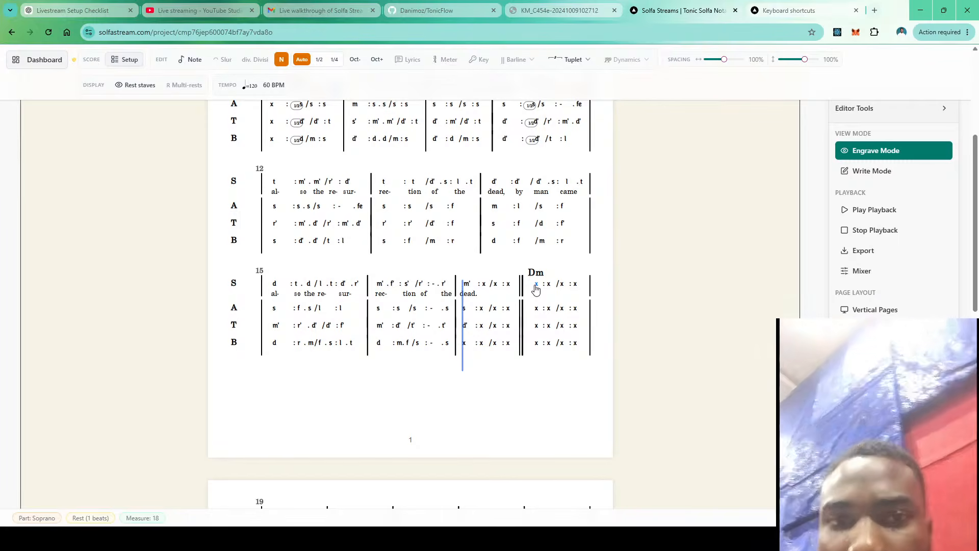
left_click(551, 285)
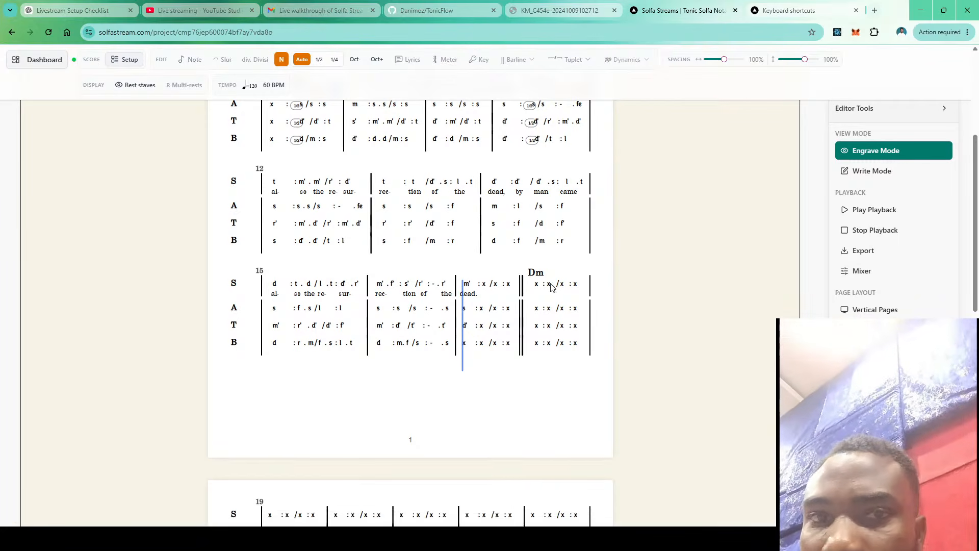
left_click(548, 288)
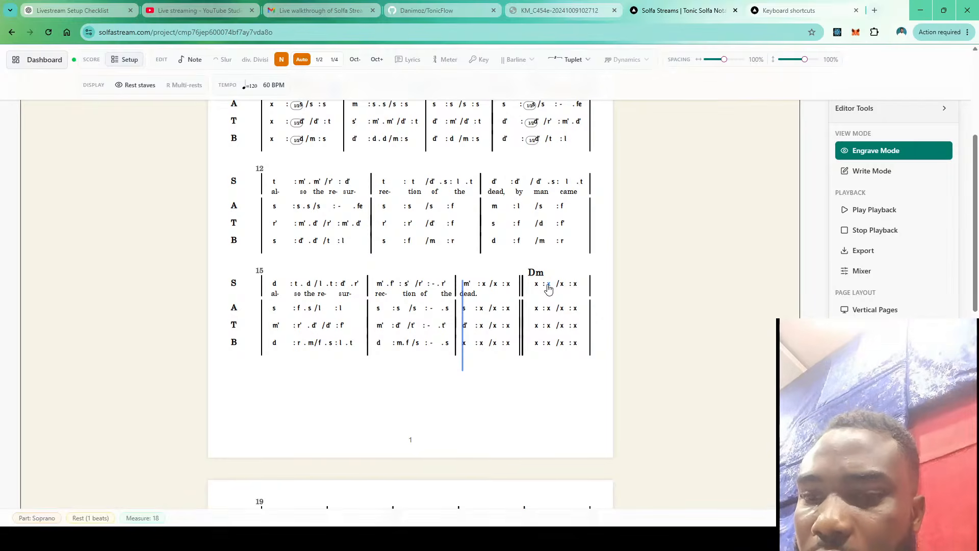
key("r")
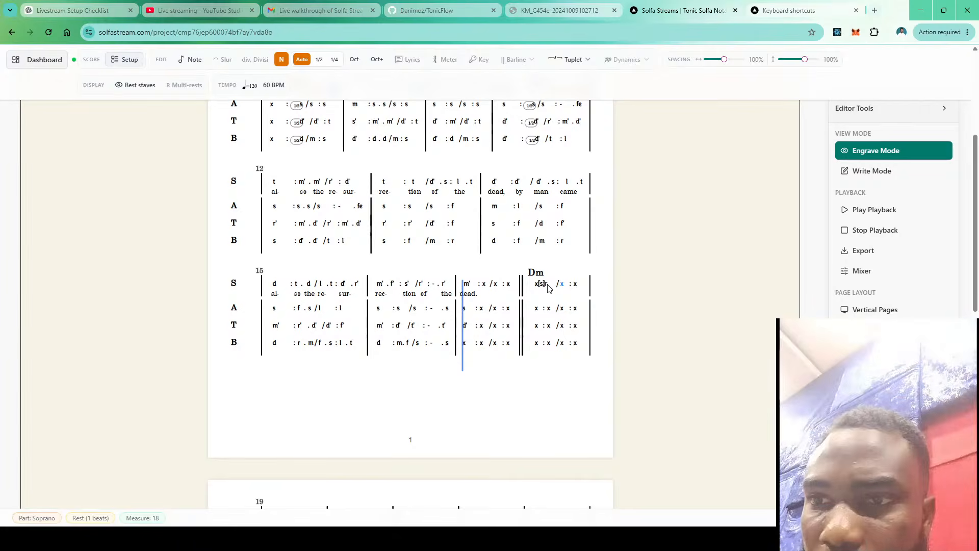
key("r")
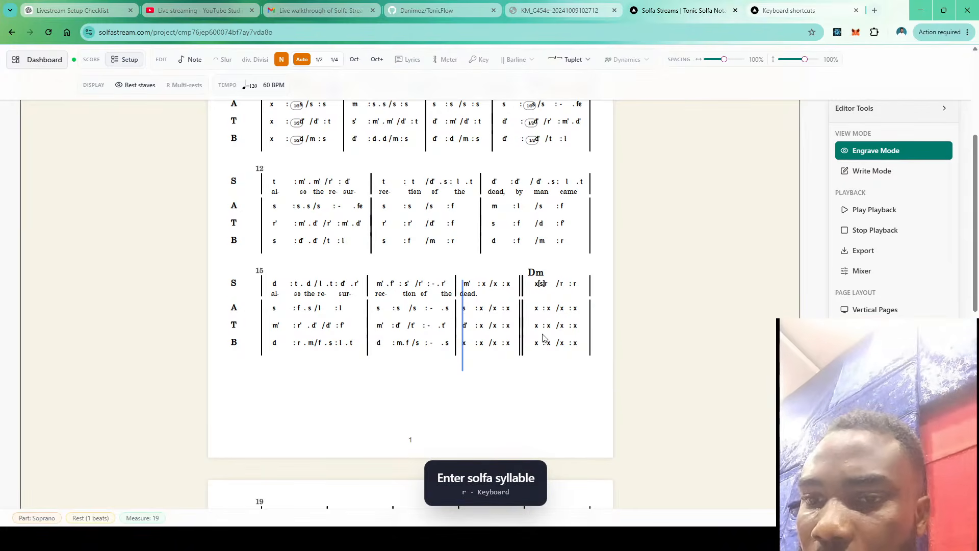
Fill Soprano measure 19 with se, a hold, se and se, and measure 20 with l held through all four beats
scroll(544, 338, "down", 2)
type("se")
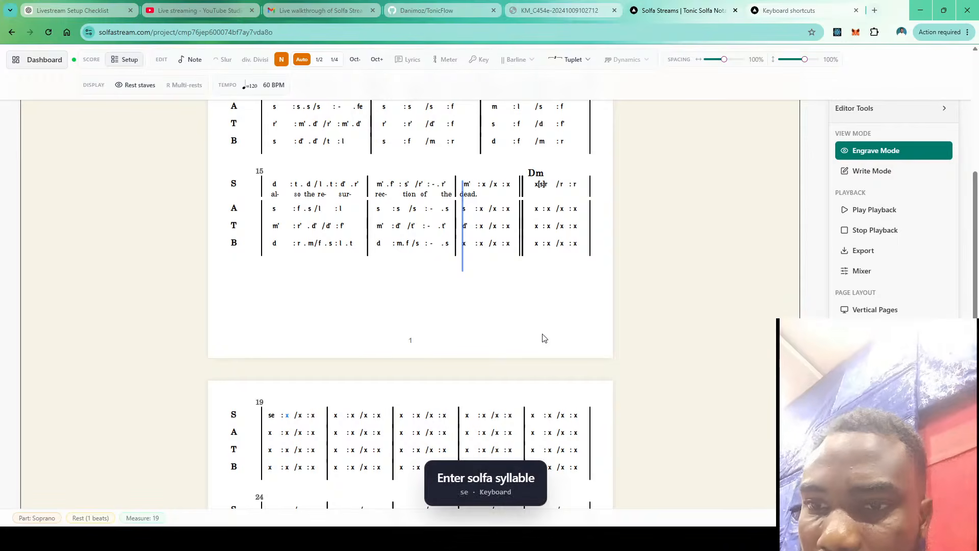
key("minus")
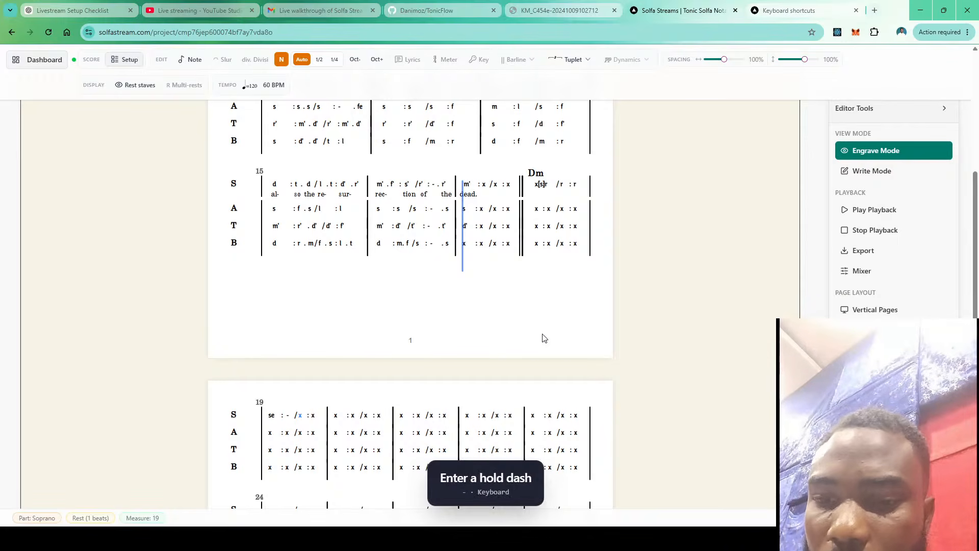
type("se | ")
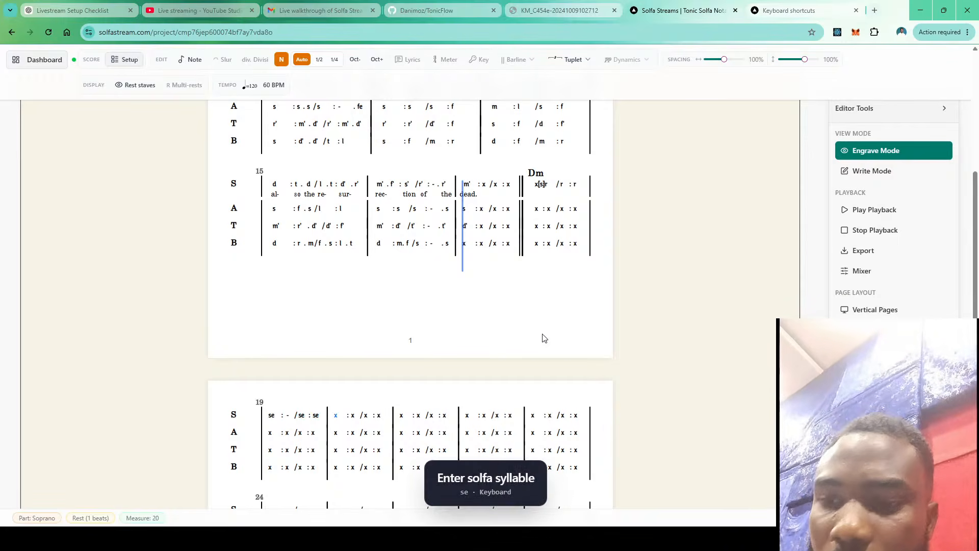
type("l")
key("minus")
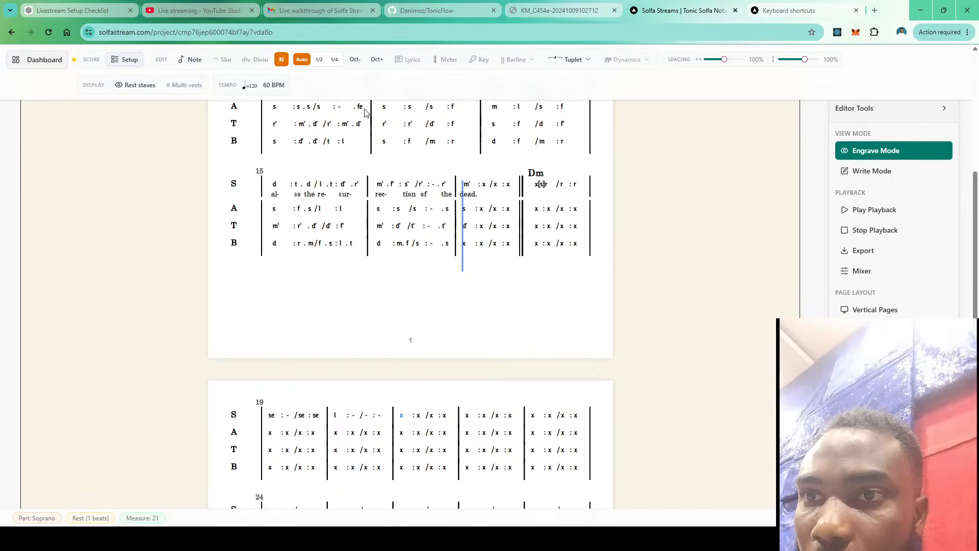
Enter an upper-octave d' on beats 2, 3 and 4 of Soprano measure 21, keeping beat 1 as a rest
left_click(377, 62)
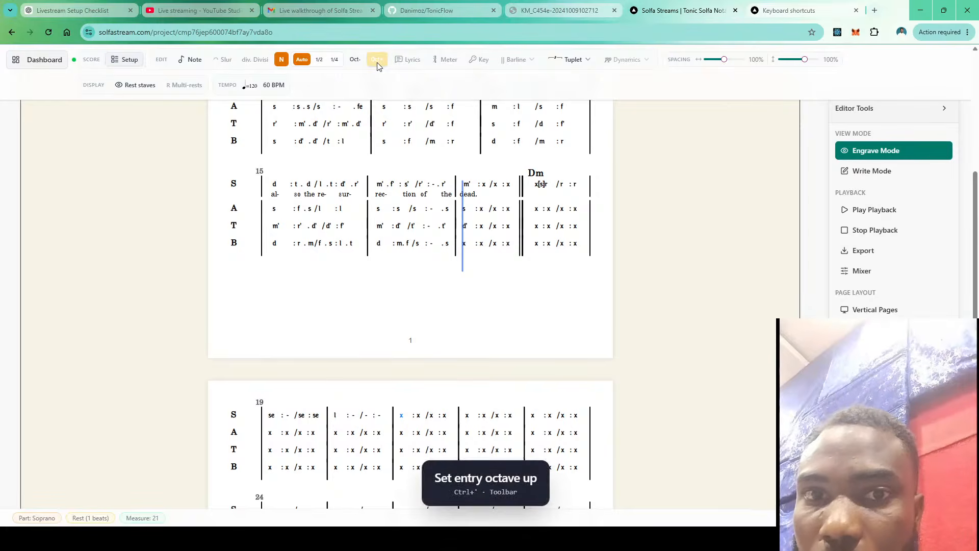
key("d")
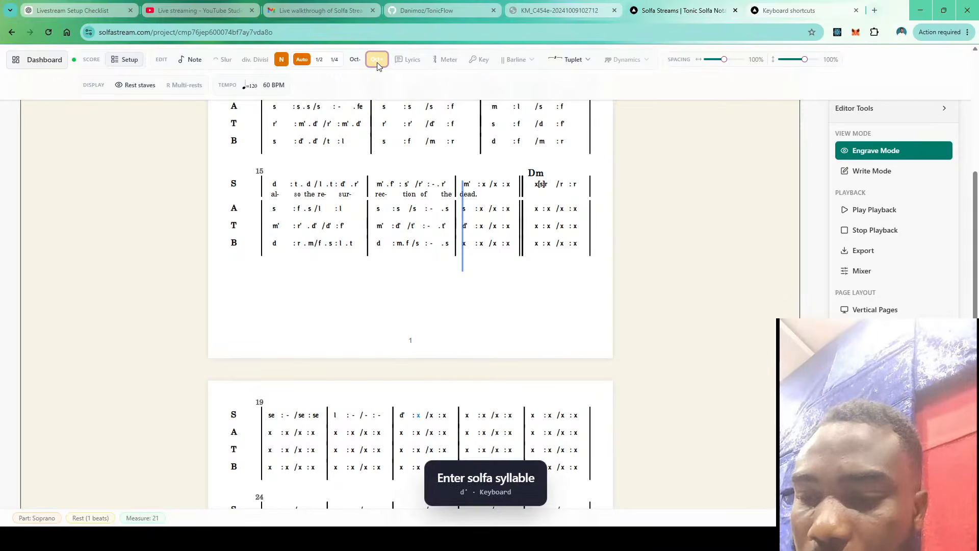
key("ctrl+z")
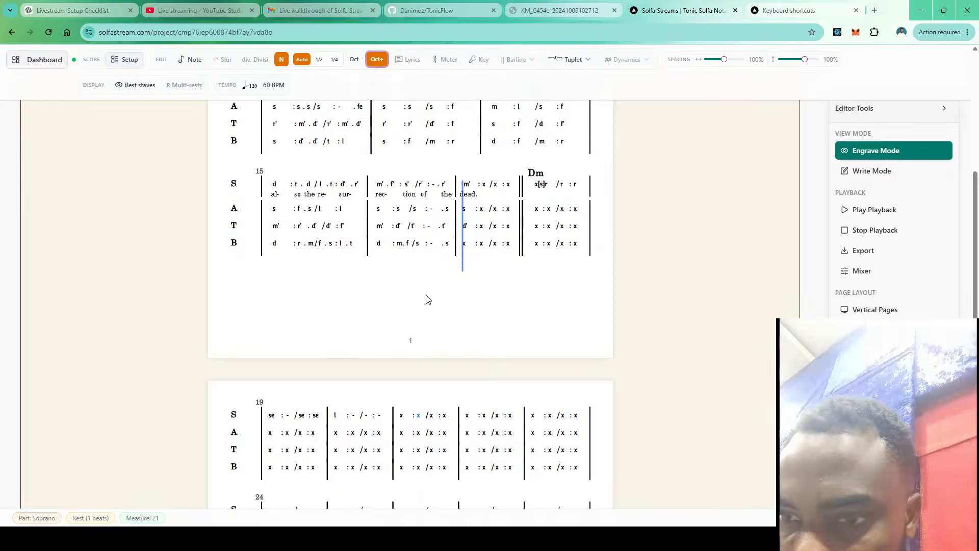
key("d")
left_click(419, 417)
left_click(419, 417)
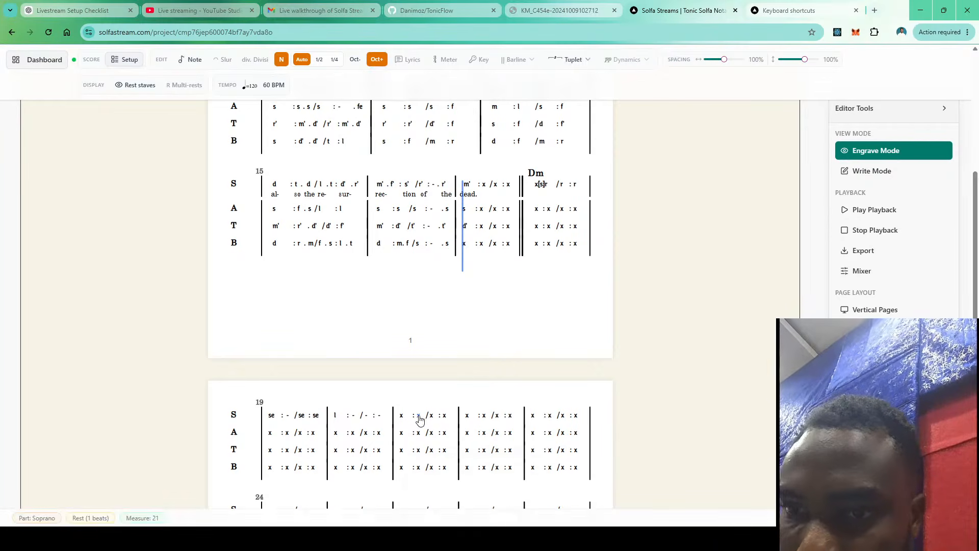
key("d")
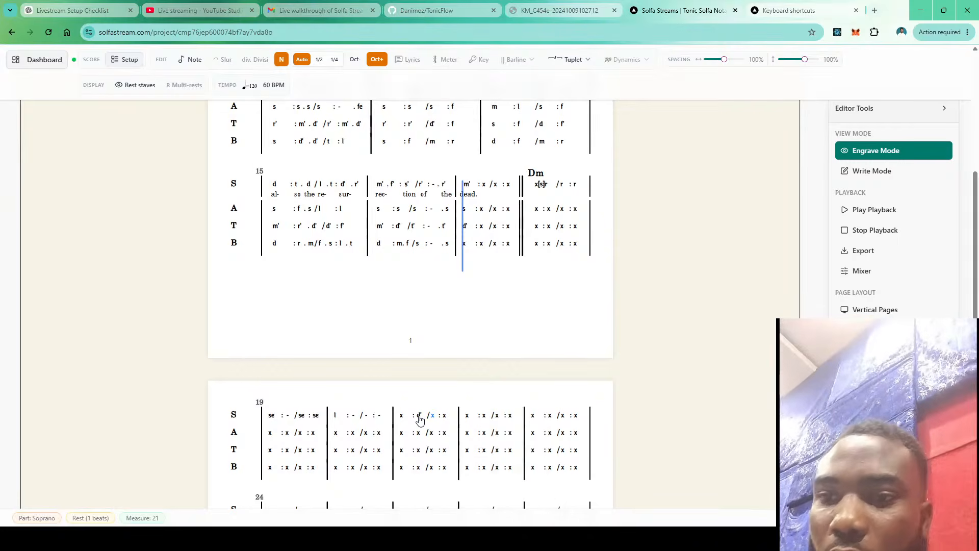
key("d")
key("d")
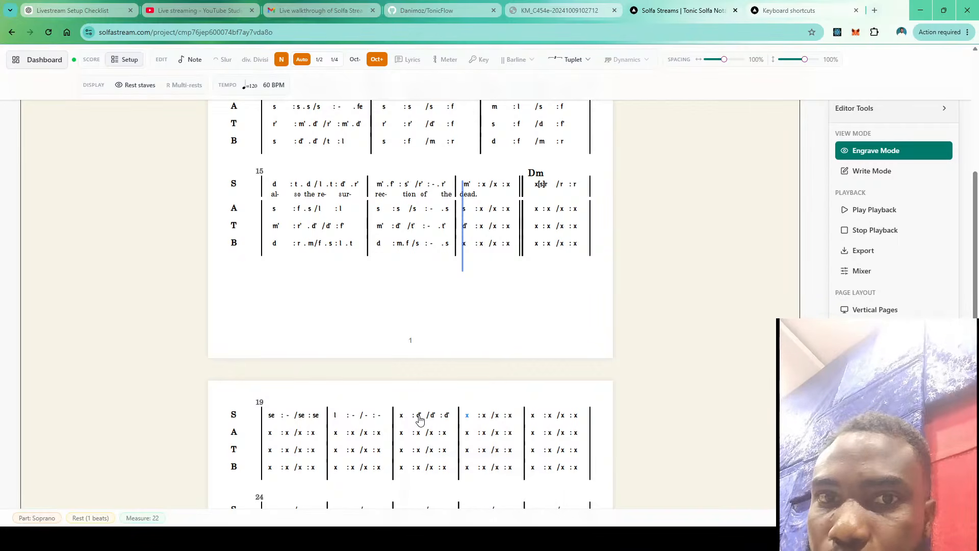
Fill Soprano measure 22 with l' on beat 1, a hold on beat 2, and normal-octave l on beats 3 and 4
key("l")
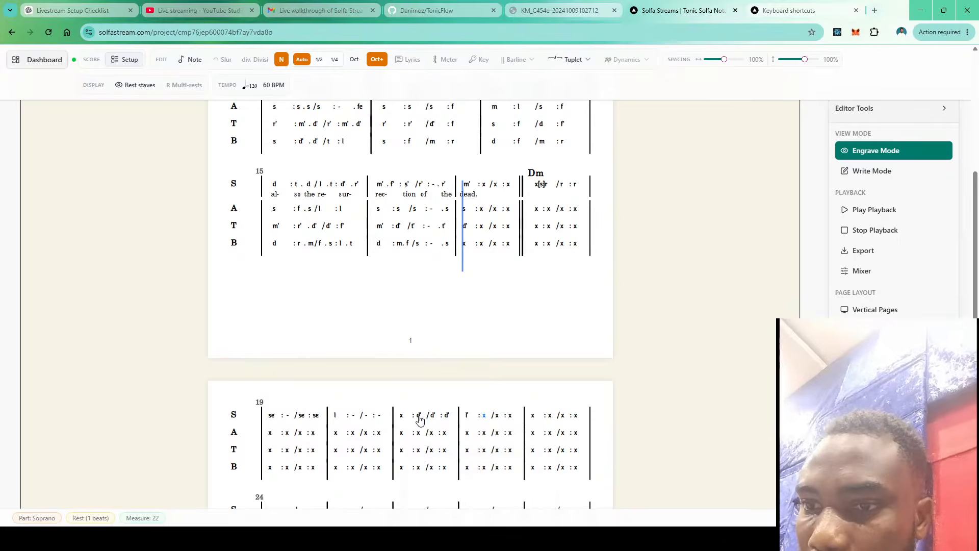
key("minus")
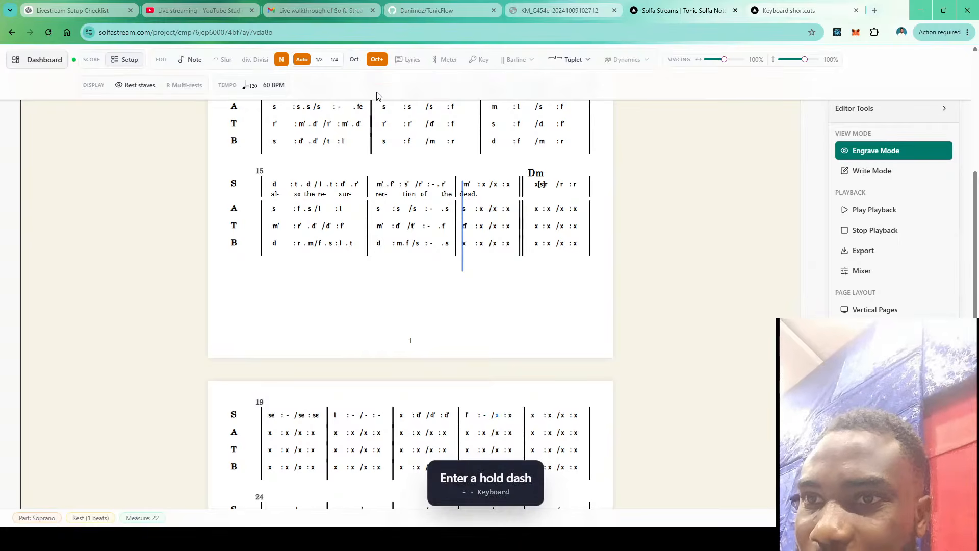
left_click(377, 60)
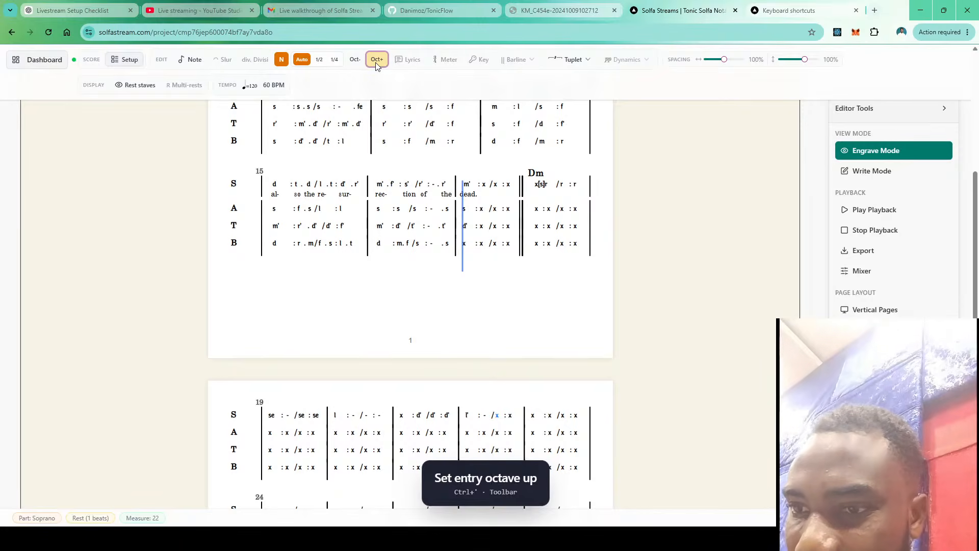
key("l")
Fill Soprano measure 23 with l, a hold, se and ba, and measure 24 with se held through all four beats
key("l")
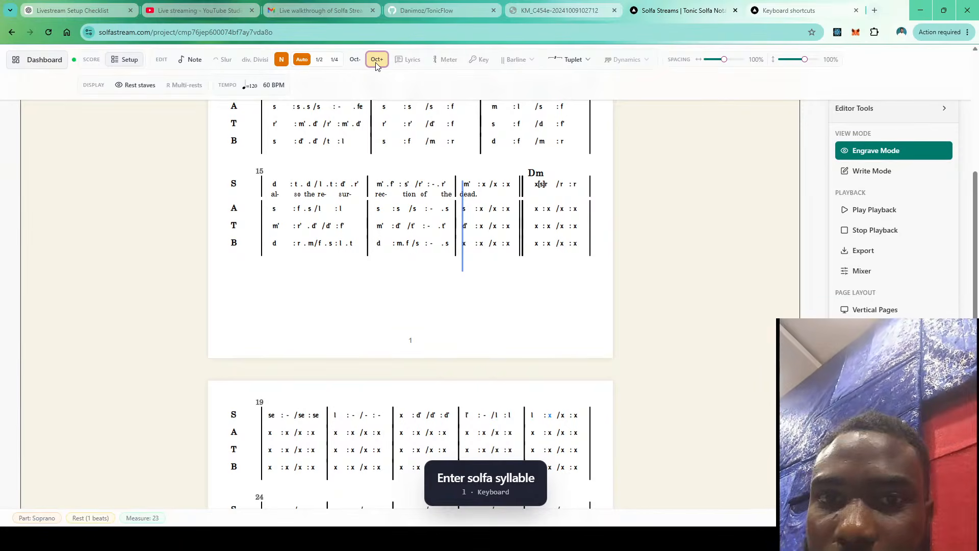
key("minus")
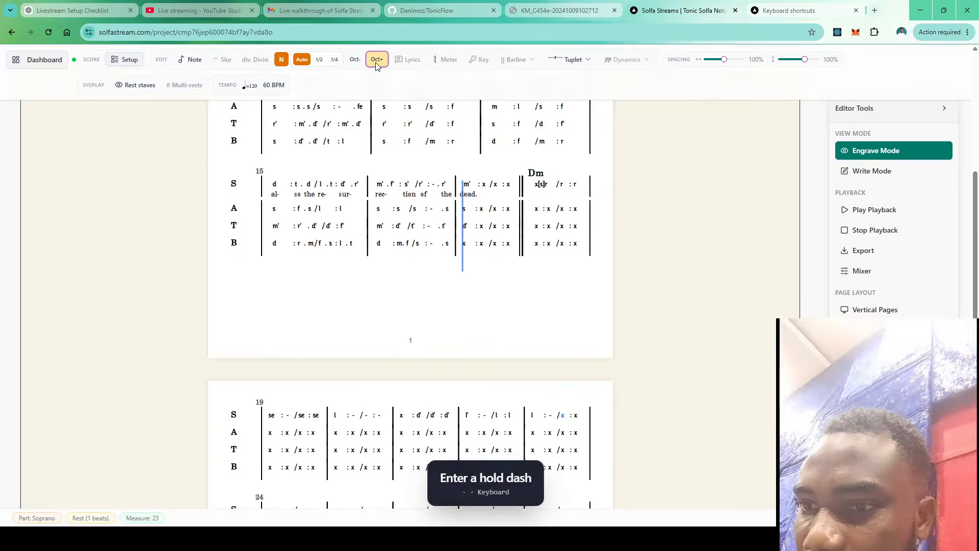
type("se")
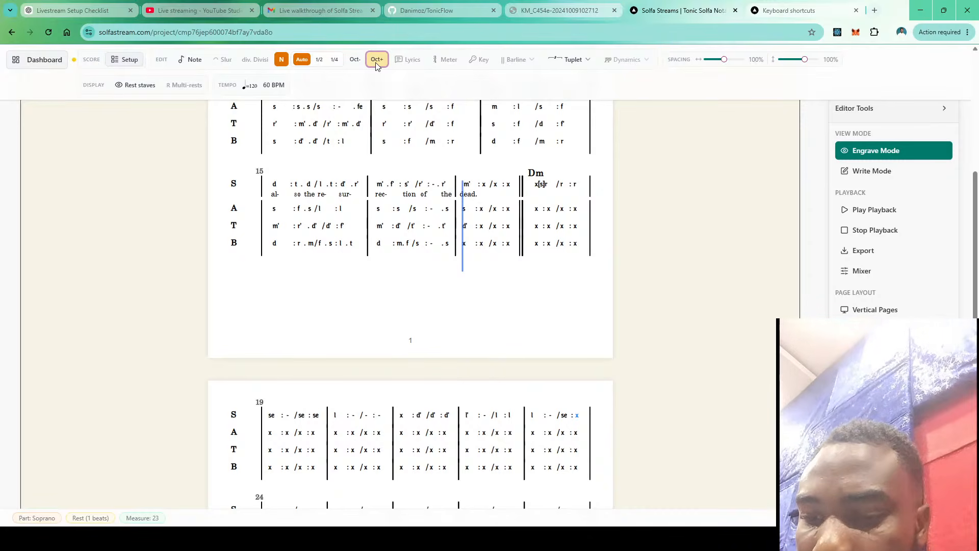
type("ba")
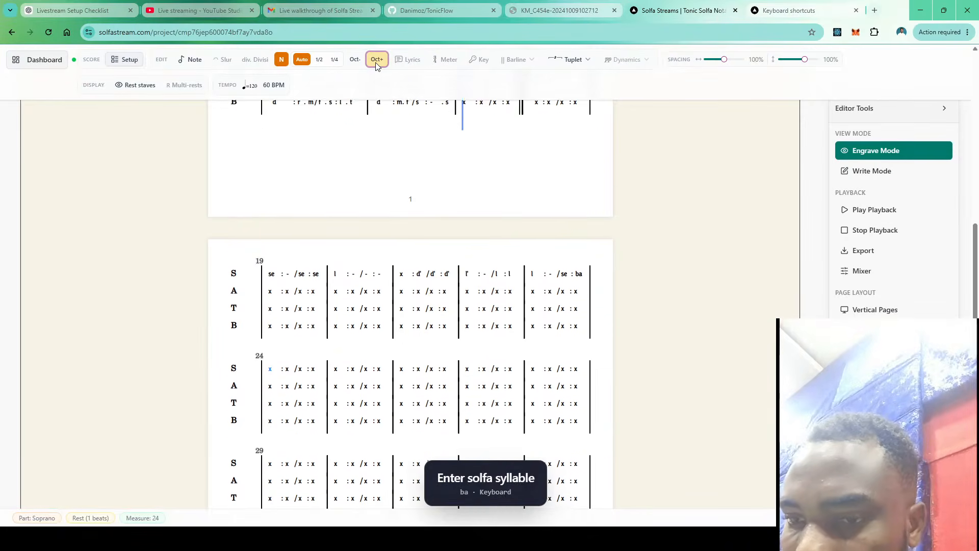
type("se")
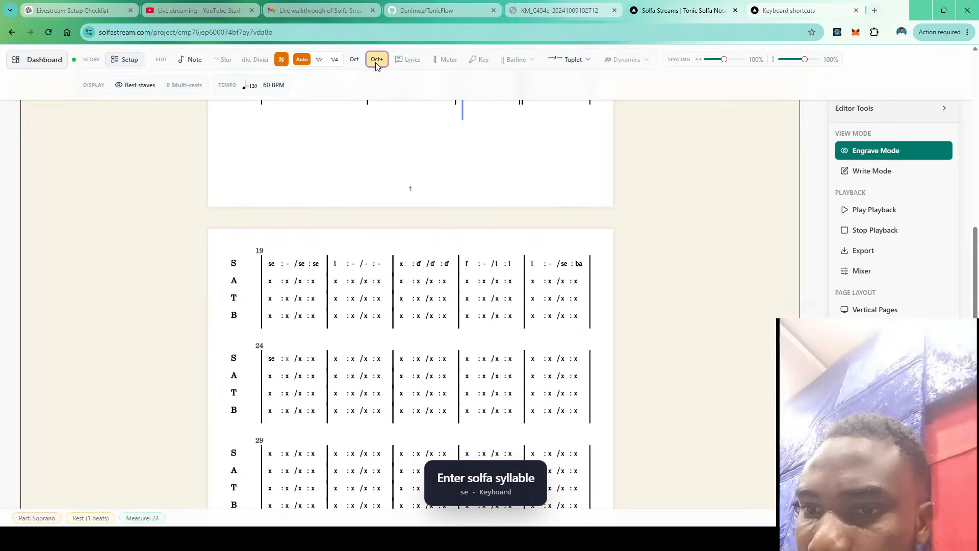
type("-")
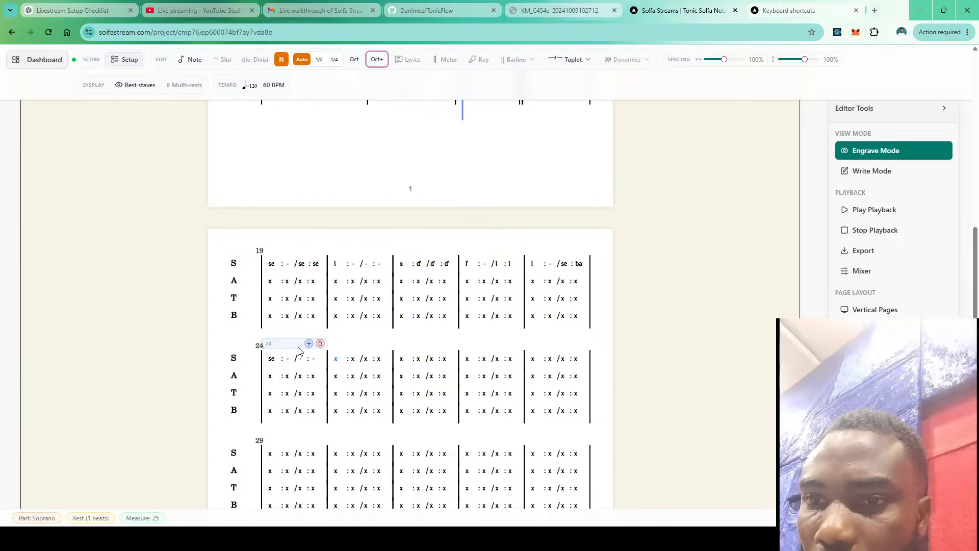
Set a double barline at the end of measure 24
left_click(300, 345)
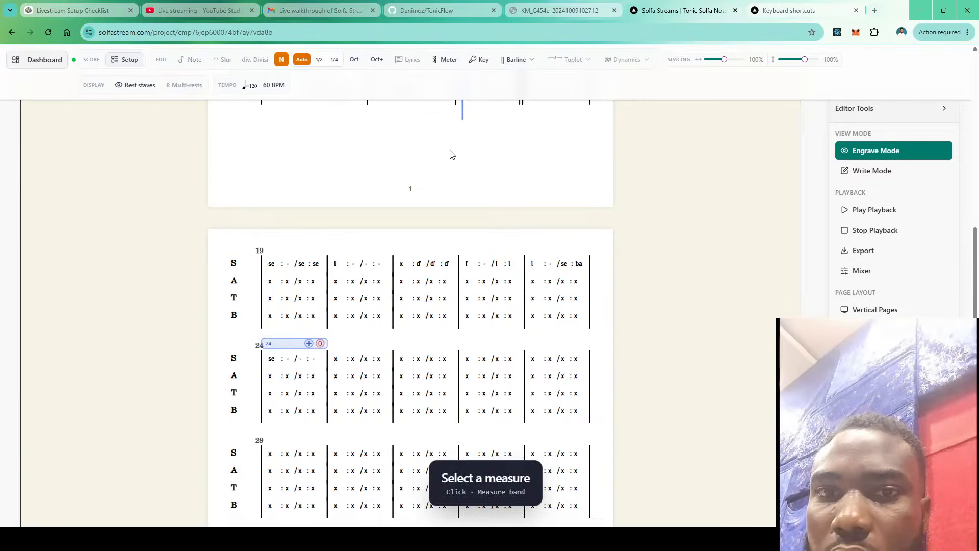
left_click(531, 59)
left_click(544, 142)
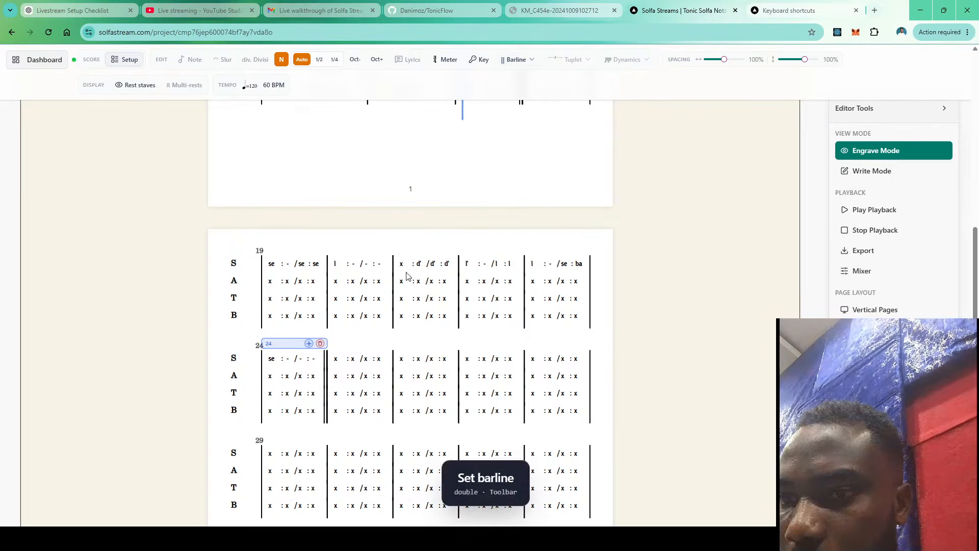
Lower the l' on beat 1 of Soprano measure 22 by one octave
left_click(467, 270)
key("ctrl+alt+Down")
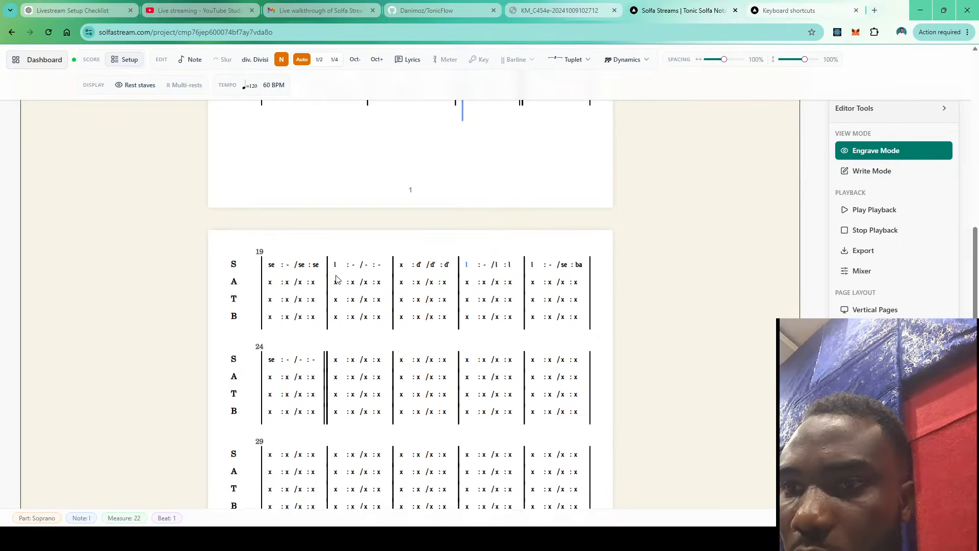
Enter a lower-octave l on beats 2, 3 and 4 of Alto measure 18, keeping beat 1 as a rest
scroll(395, 252, "up", 3)
scroll(491, 253, "down", 1)
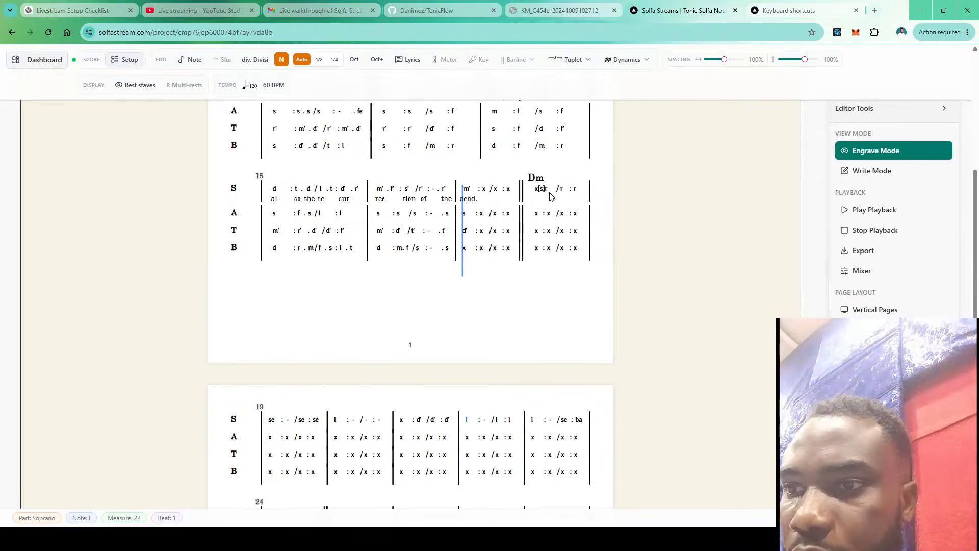
left_click(548, 214)
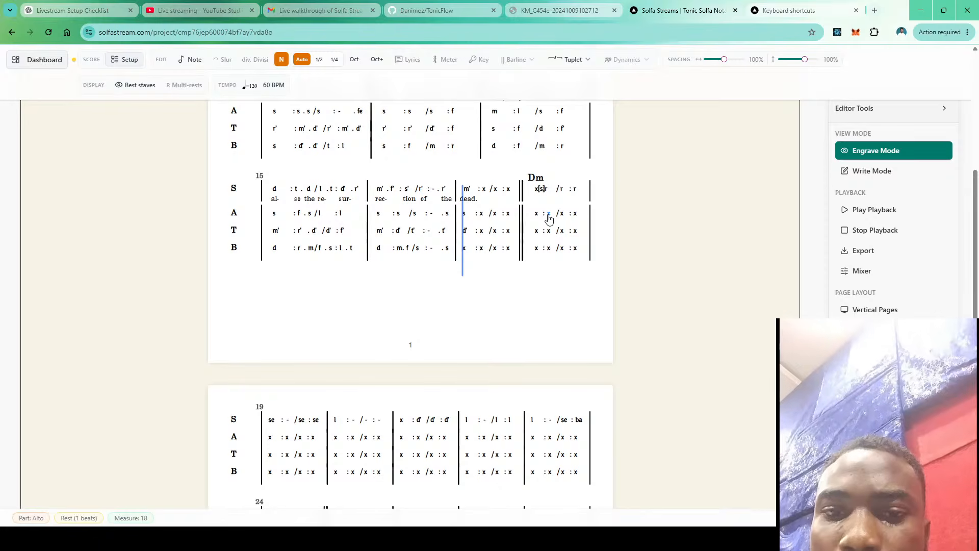
left_click(355, 60)
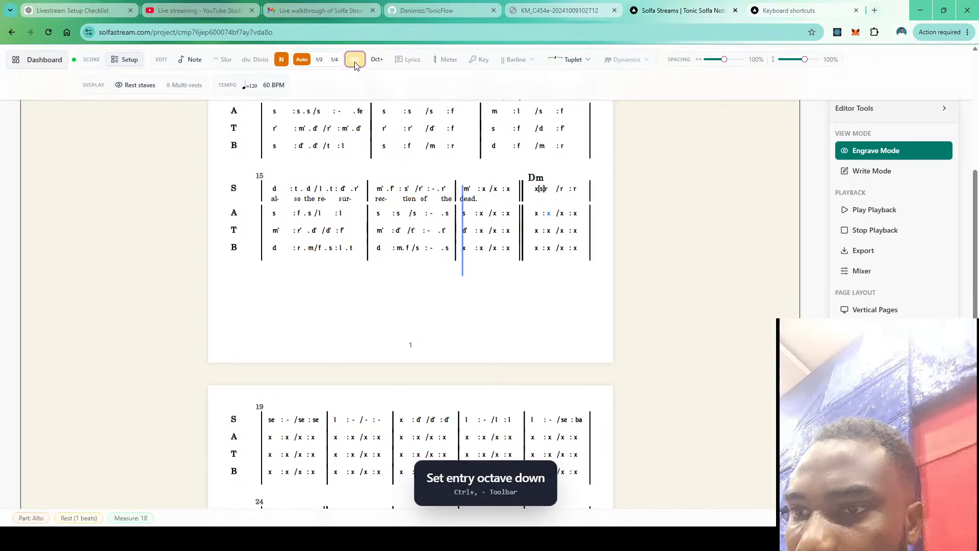
key("r")
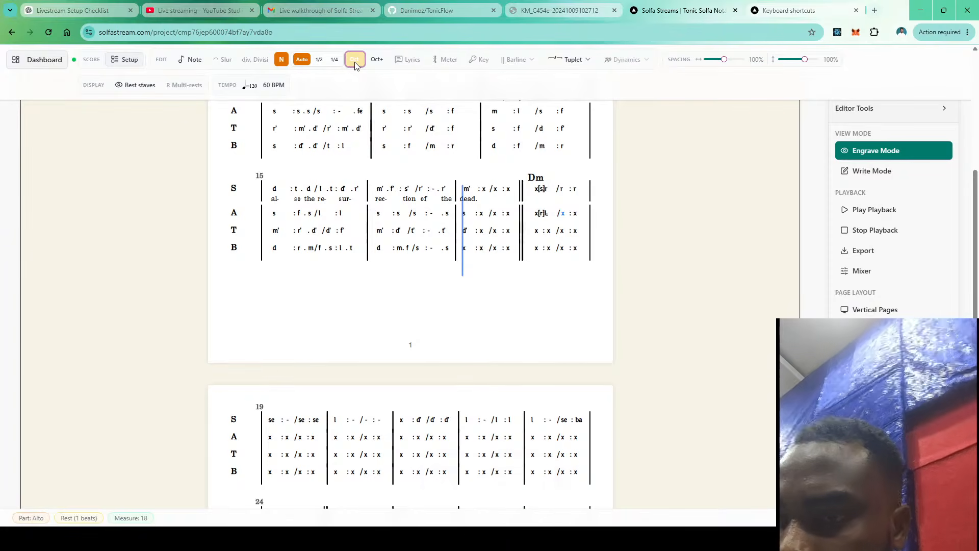
scroll(559, 210, "up", 5)
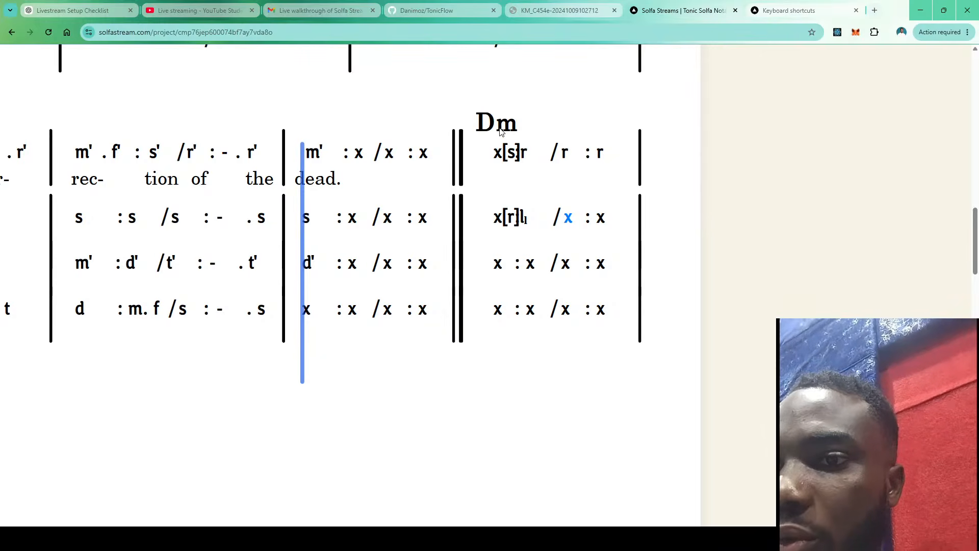
scroll(500, 131, "down", 3, "ctrl")
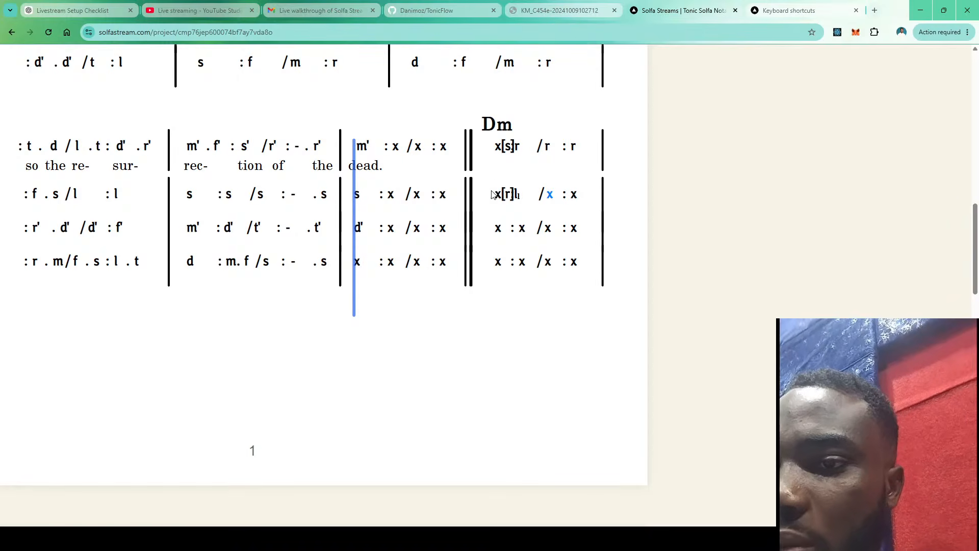
scroll(491, 182, "down", 2, "ctrl")
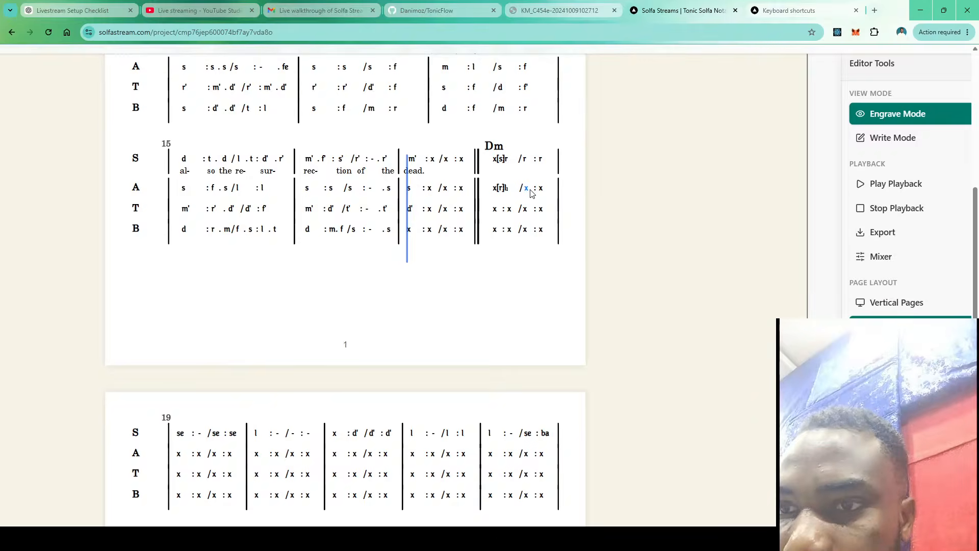
key("l")
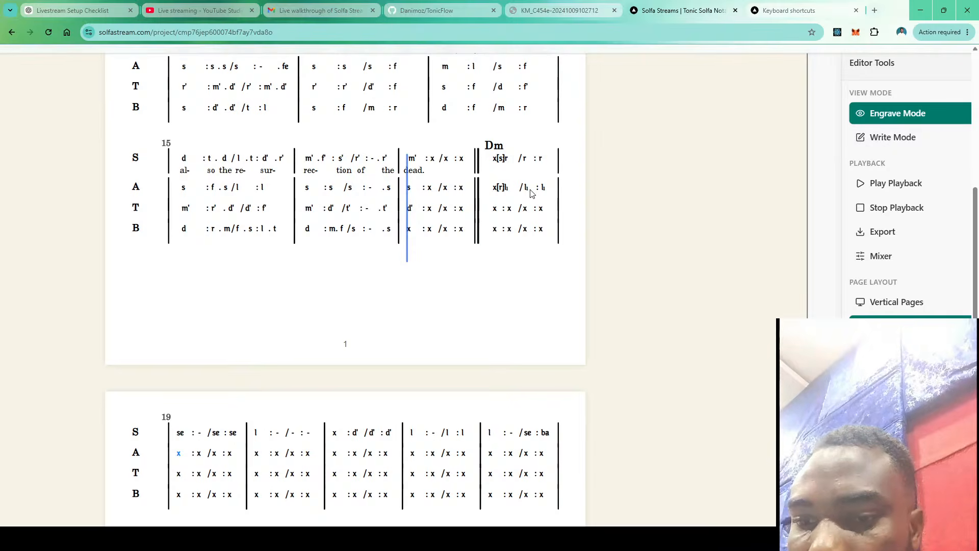
Fill Alto measure 19 with lower-octave t on beat 1, a hold on beat 2, and lower-octave t on beats 3 and 4
key("t")
key("minus")
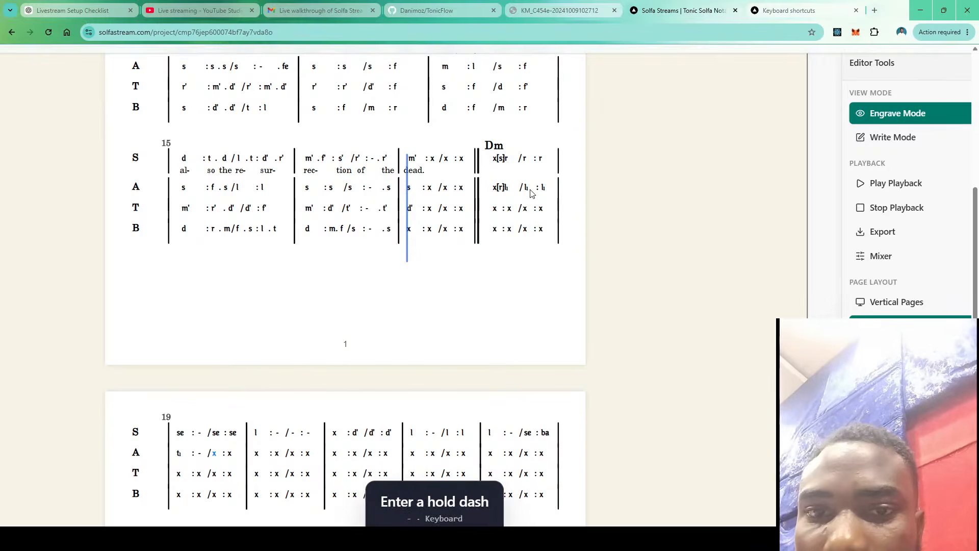
key("t")
key("t")
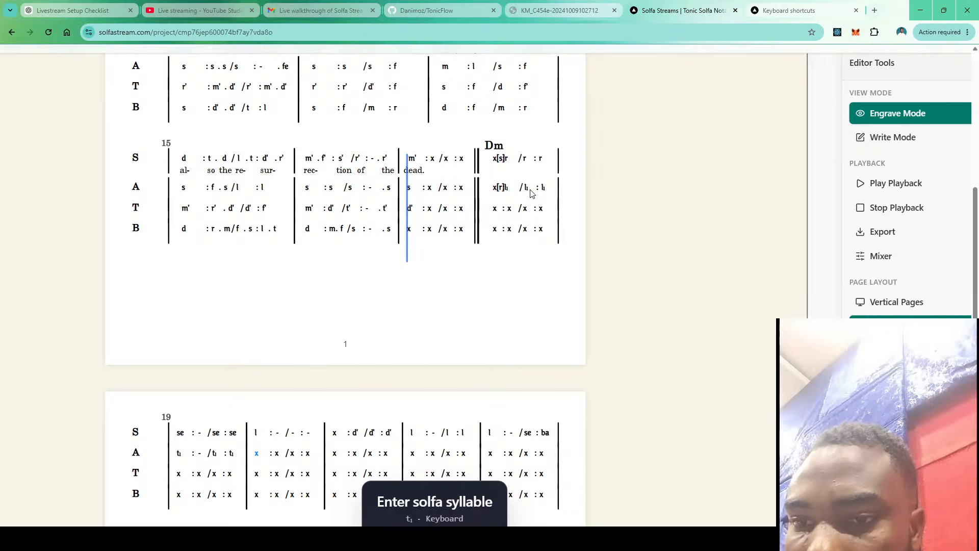
Return note entry to the normal octave and fill Alto measure 20 with d held through all four beats
scroll(530, 190, "down", 3)
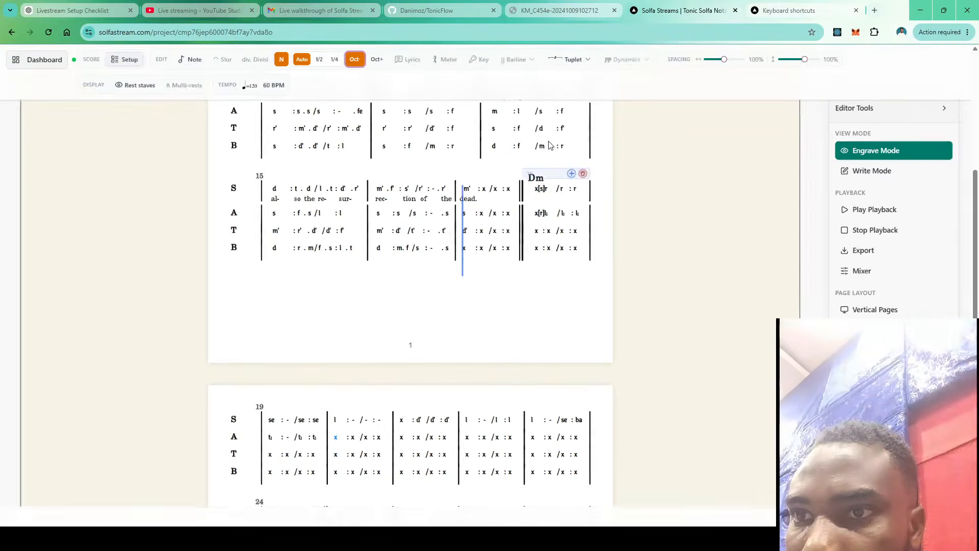
left_click(354, 59)
scroll(423, 287, "down", 2)
key("d")
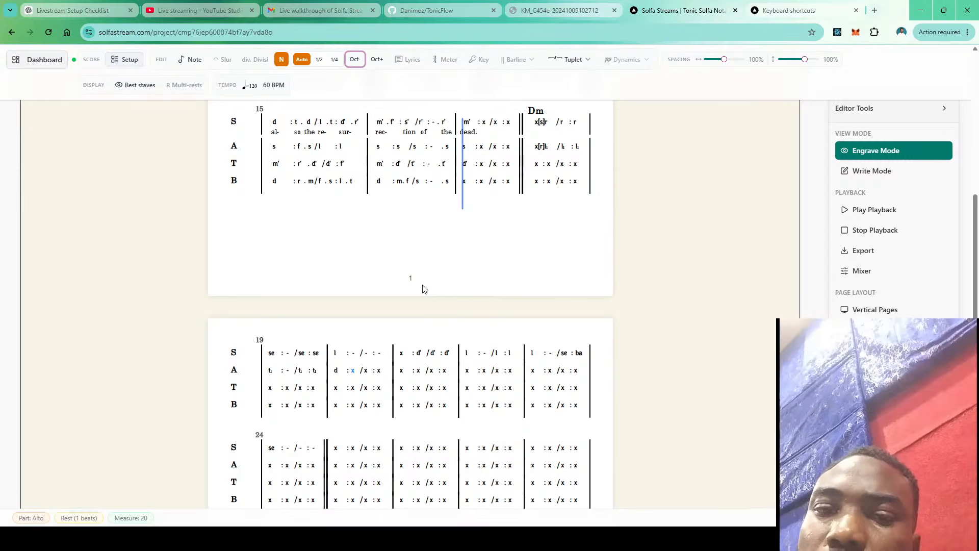
key("minus")
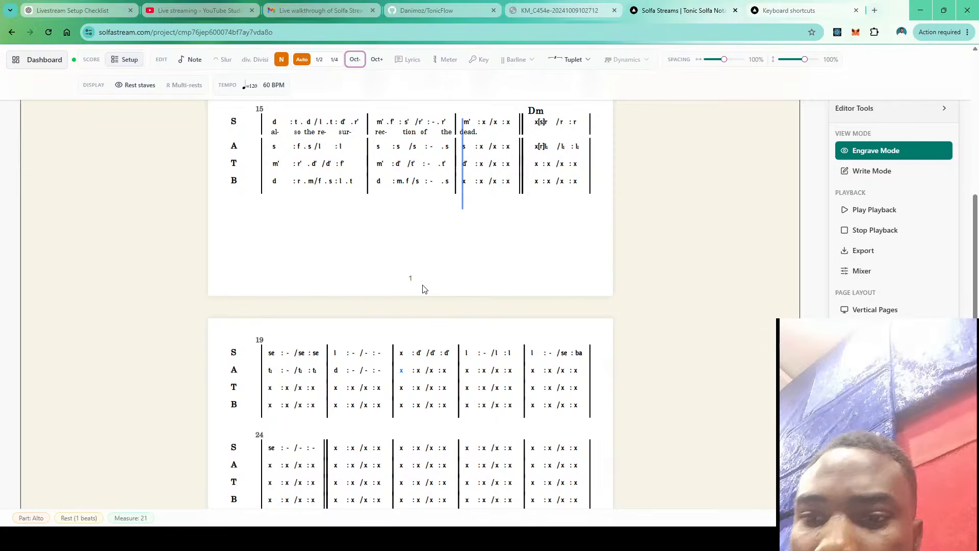
Enter m on beats 2, 3 and 4 of Alto measure 21, and fill measure 22 with r, a hold, d and d
left_click(418, 371)
left_click(418, 374)
key("m")
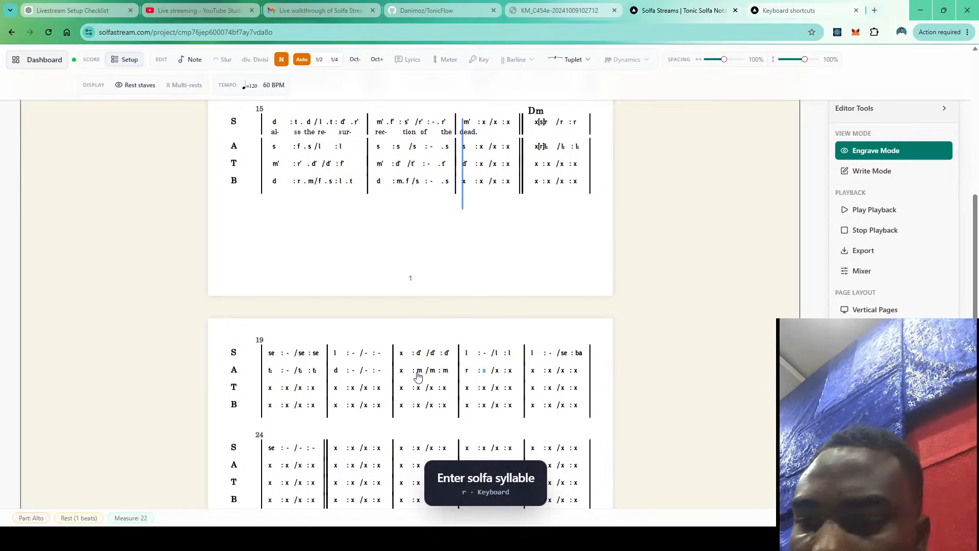
key("minus")
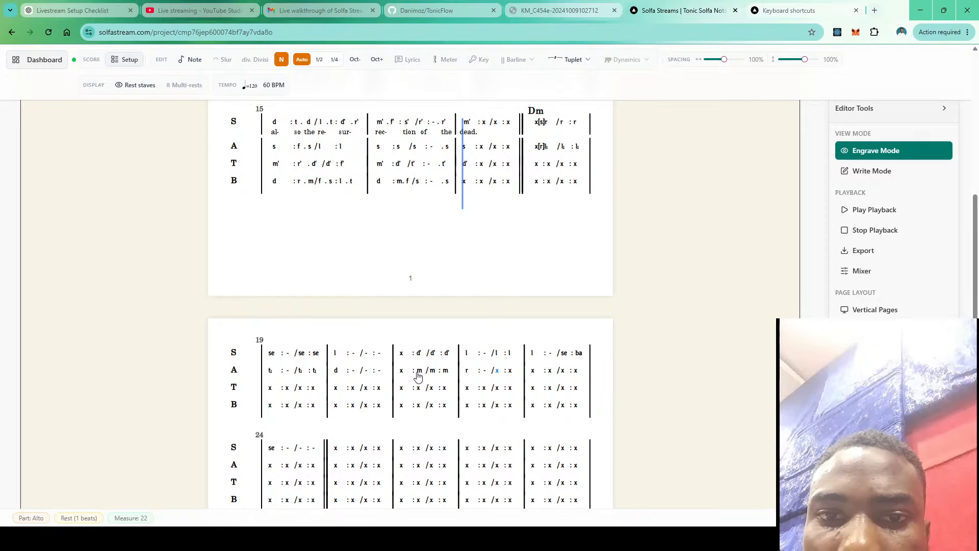
key("d")
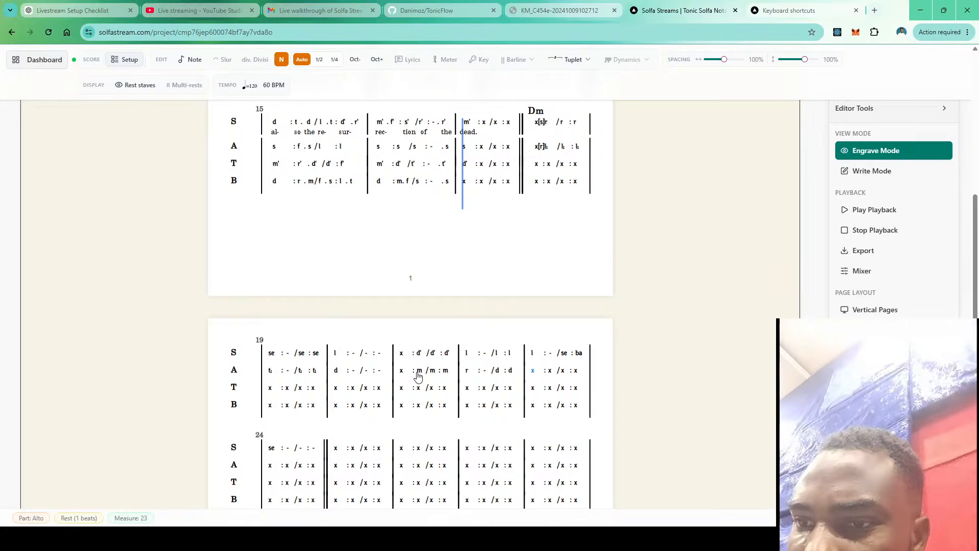
Enter m held through Alto measures 23 and 24, and change beats 3 and 4 of measure 22 to r
key("m")
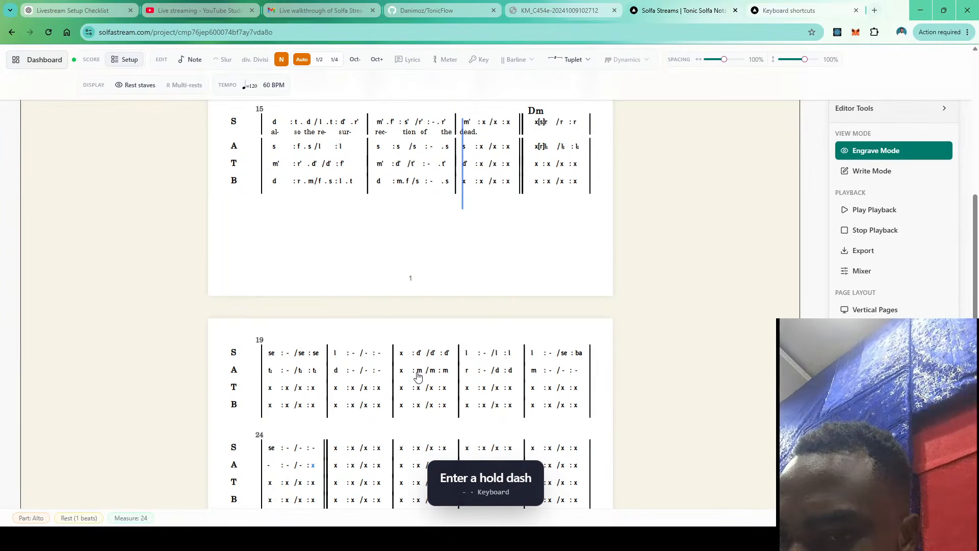
left_click(497, 371)
key("r")
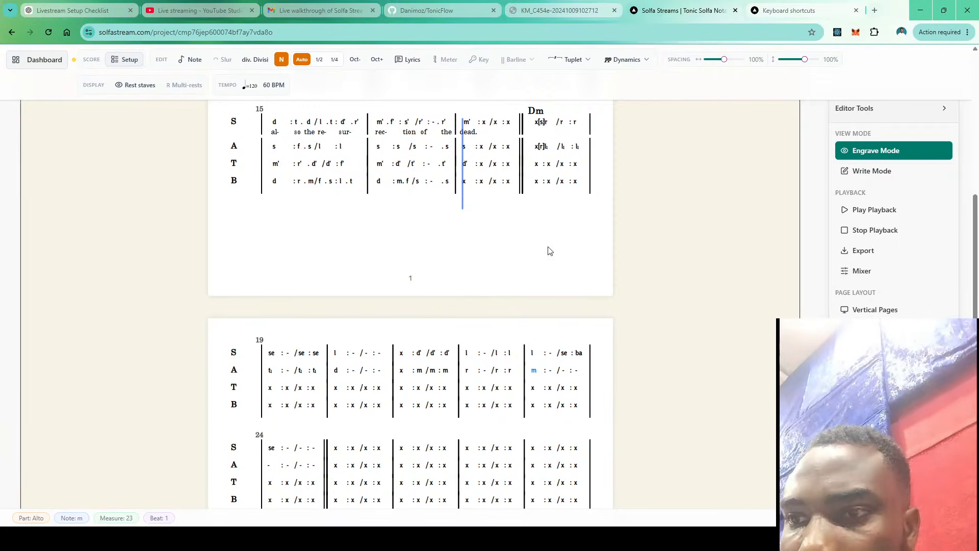
Enter f on beats 2, 3 and 4 of Tenor measure 18, keeping beat 1 as a rest
left_click(549, 169)
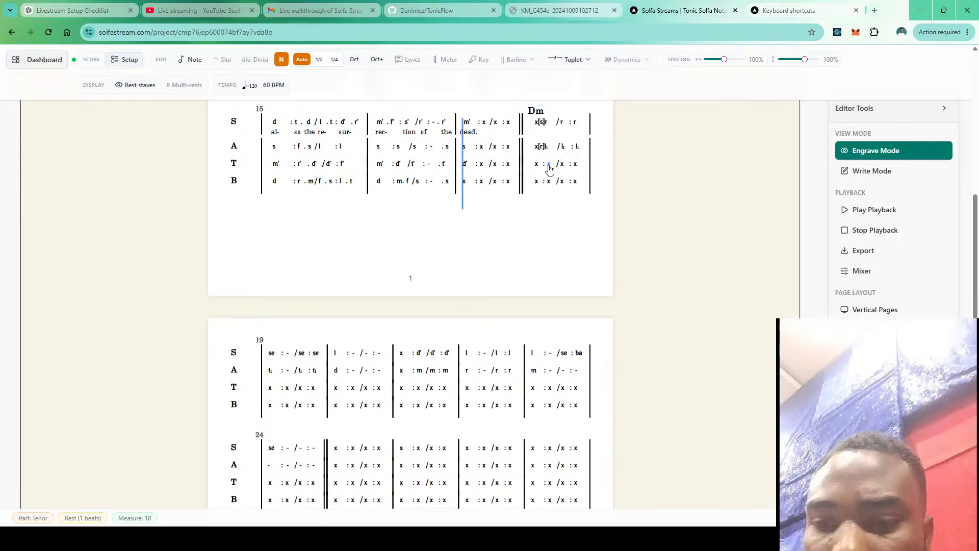
key("f")
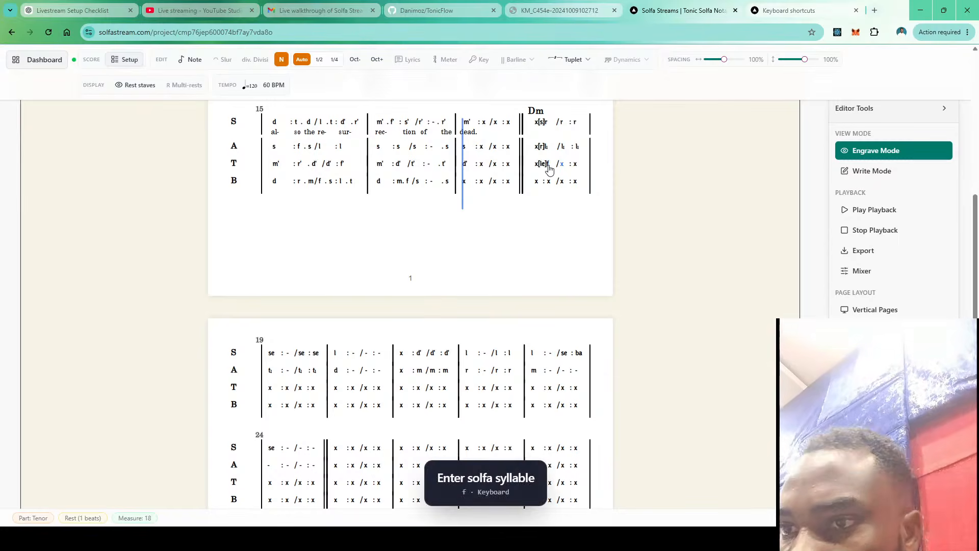
key("f")
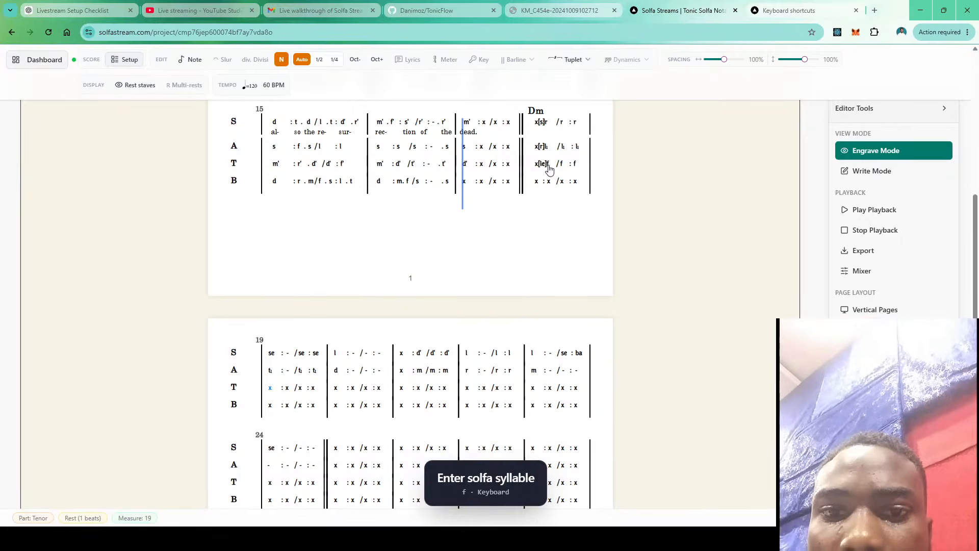
Fill Tenor measure 19 with r, a hold, r and r, and measure 20 with m held through all four beats
key("r")
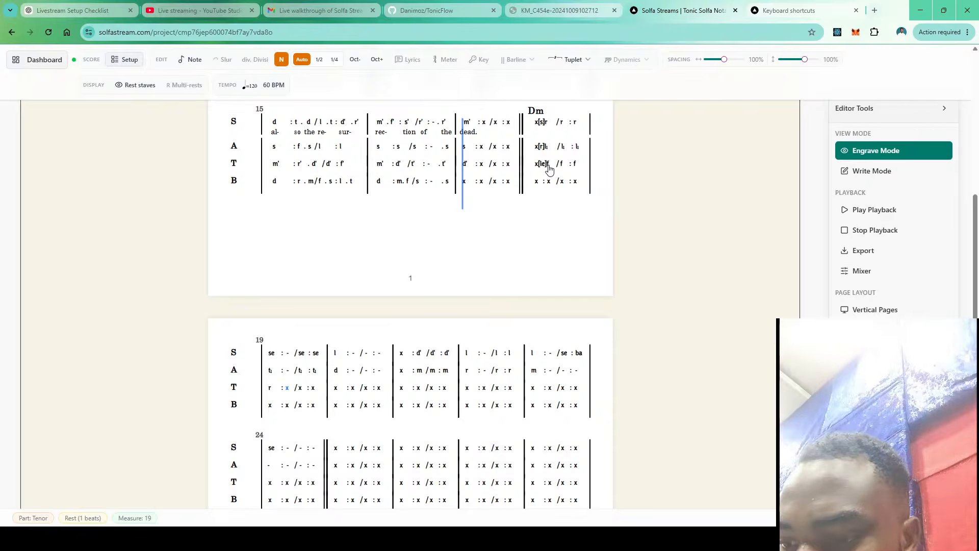
key("minus")
key("r")
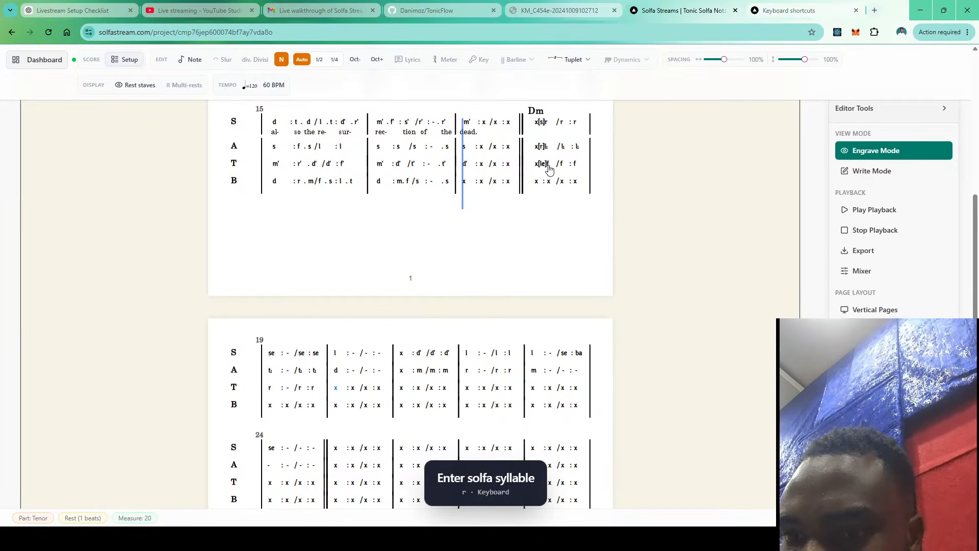
key("minus")
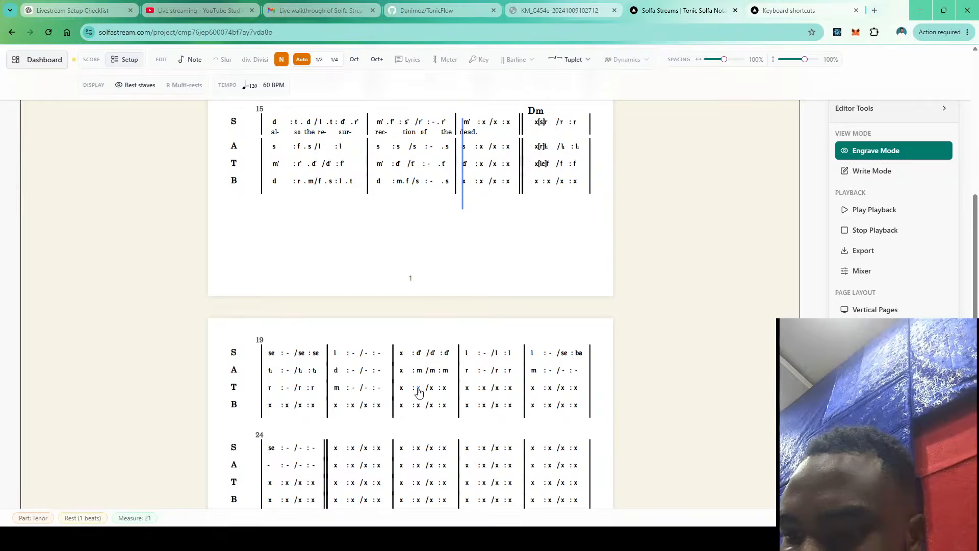
Enter l on beats 2, 3 and 4 of Tenor measure 21, and fill measure 22 with l, a hold, l and t
key("l")
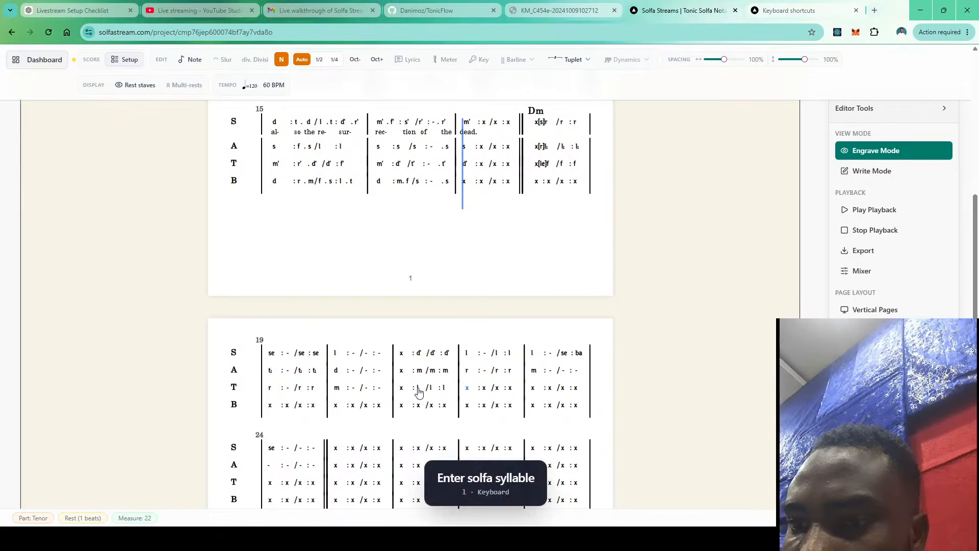
key("minus")
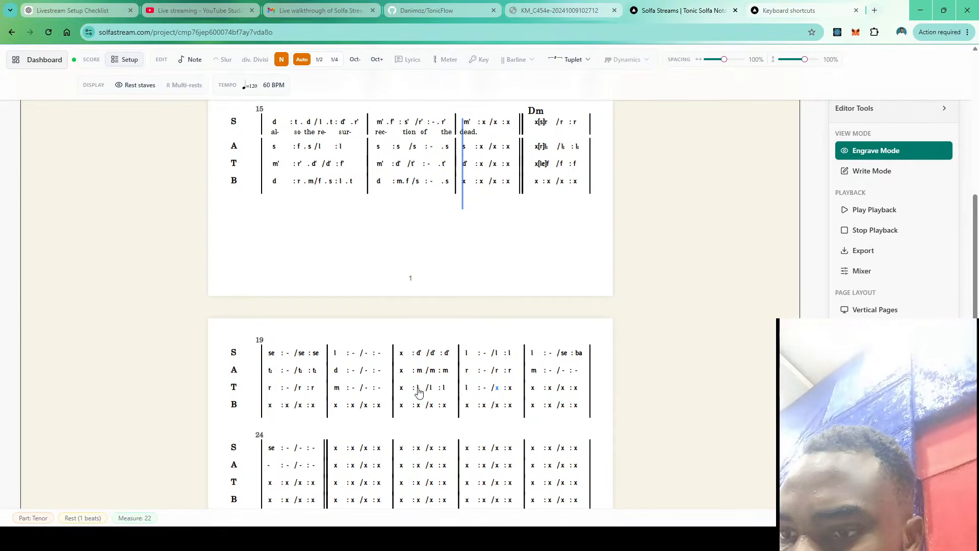
key("l")
key("t")
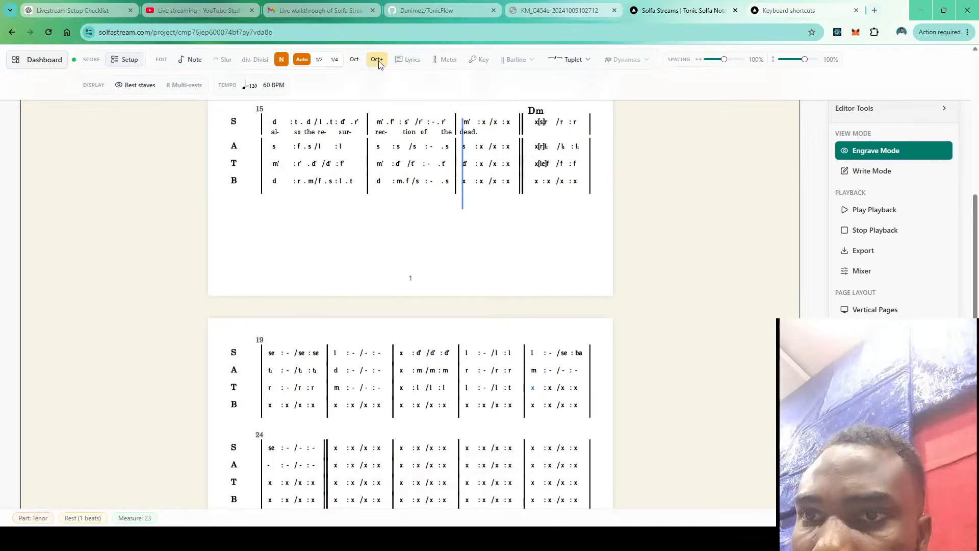
Fill Tenor measure 23 with upper-octave d, a hold, t and l, and measure 24 with t held through all four beats
key("d")
key("minus")
key("t")
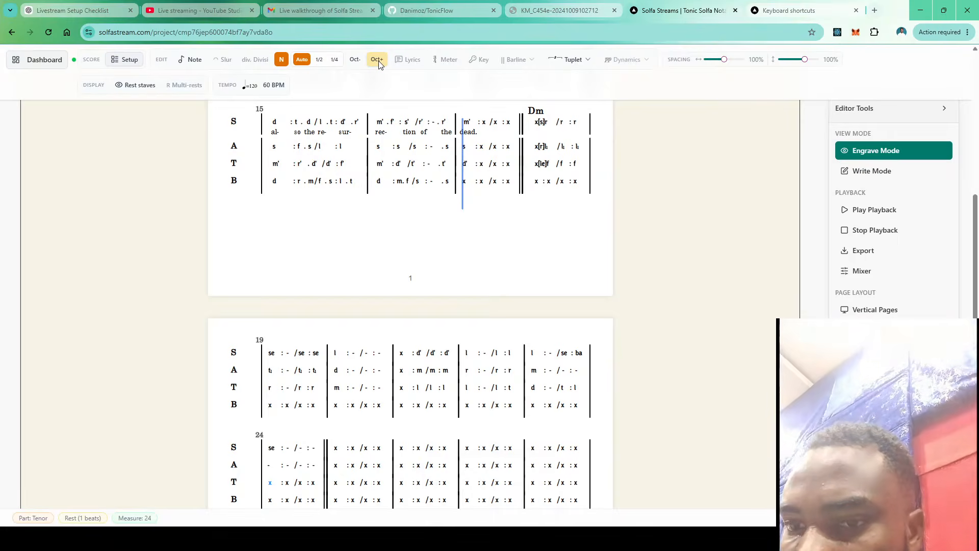
key("t")
key("minus")
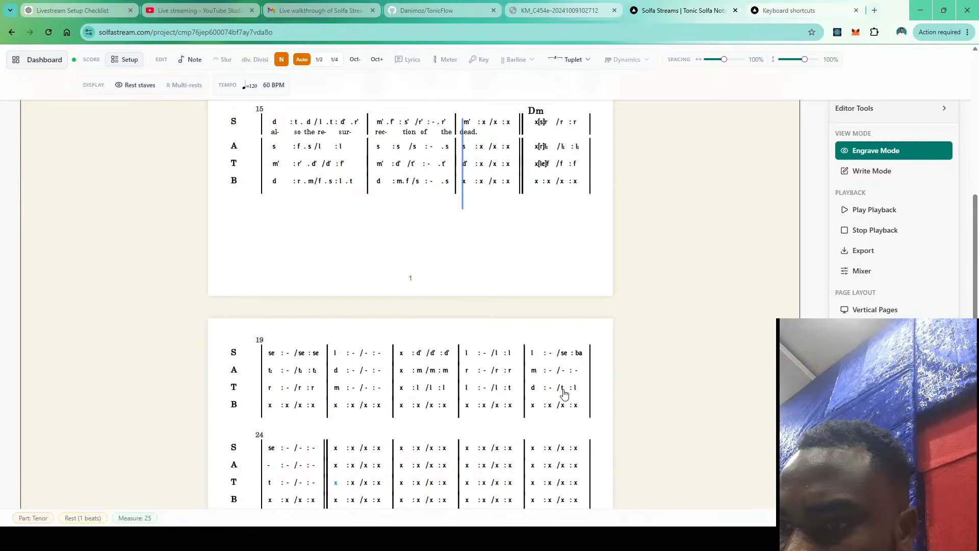
left_click(533, 389)
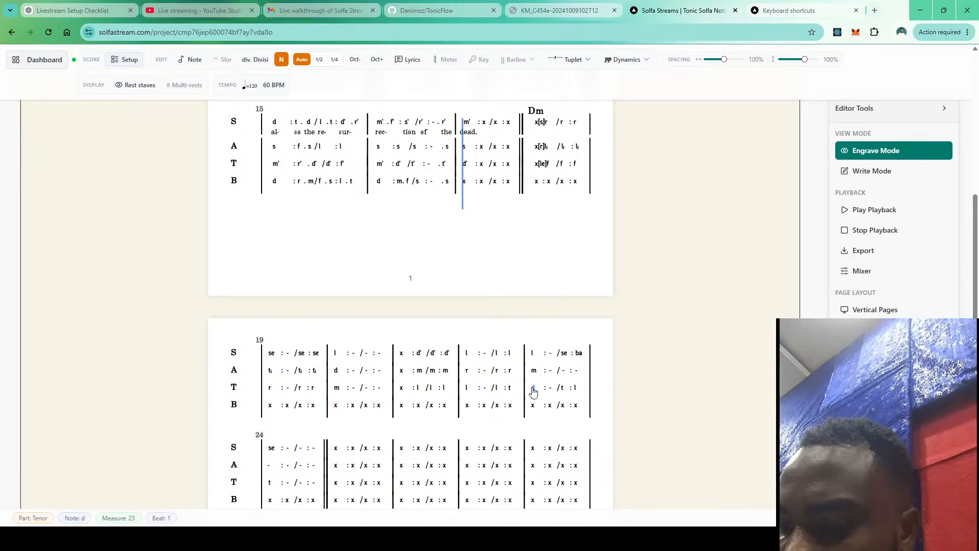
key("ctrl+alt+Up")
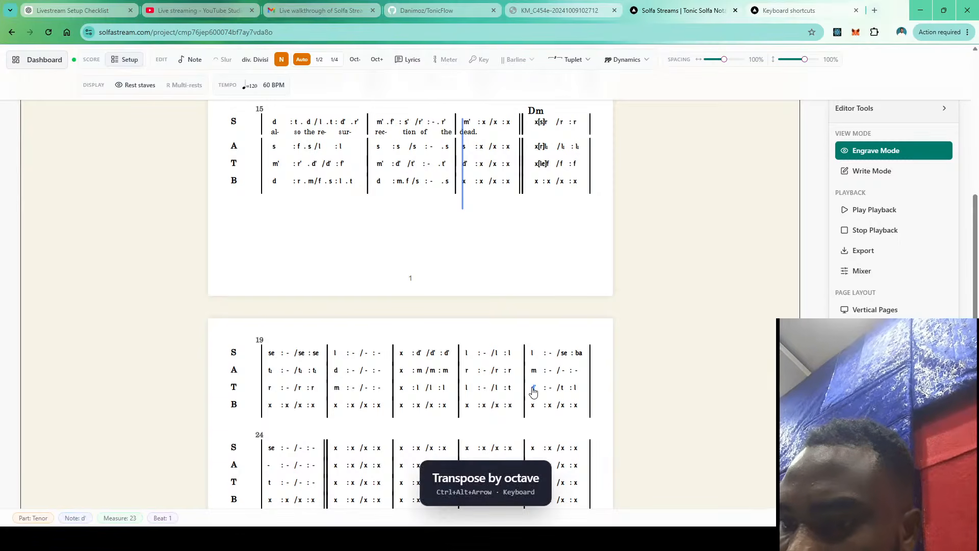
Enter r on beats 2, 3 and 4 of Bass measure 18, keeping beat 1 as a rest
left_click(548, 183)
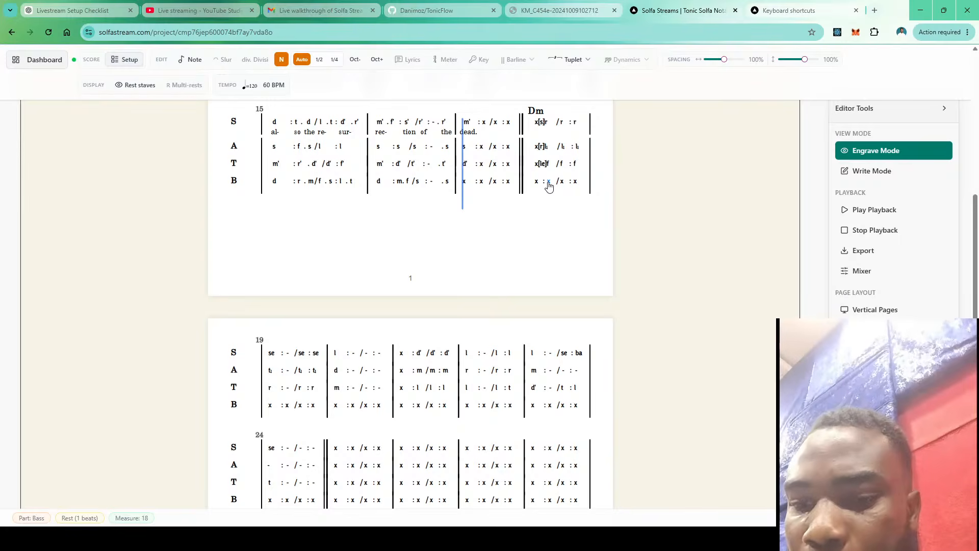
key("r")
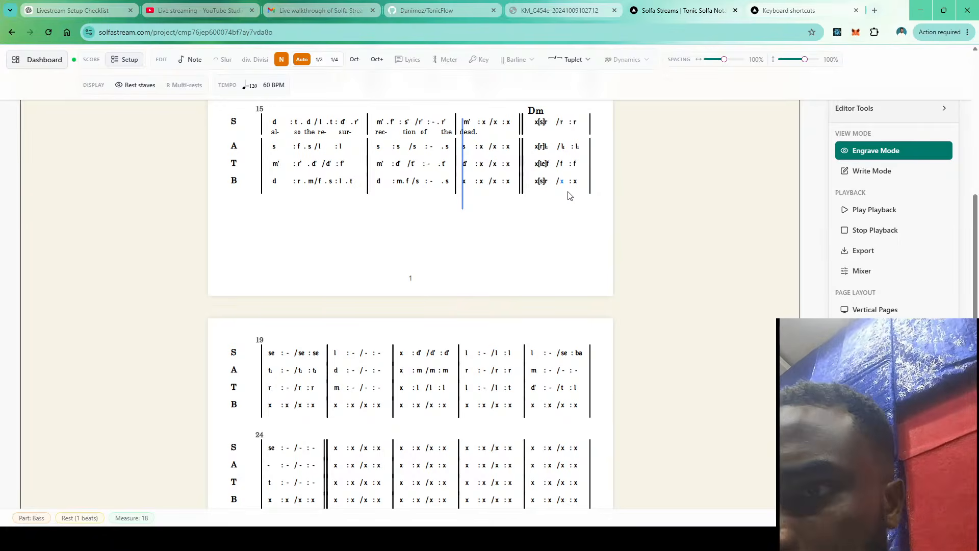
key("r")
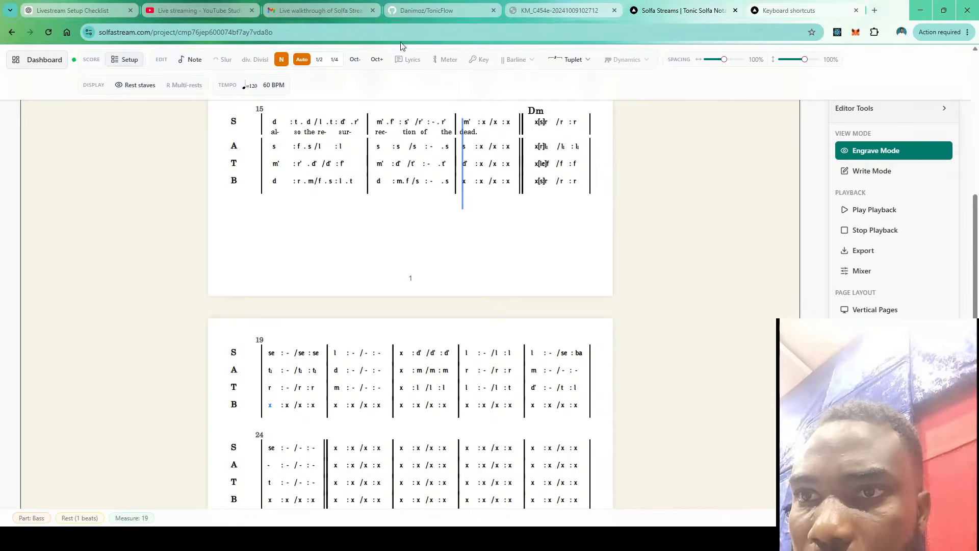
Fill Bass measure 19 with lower-octave t, a hold, t and t, and measure 20 with lower-octave l held through all four beats
left_click(353, 60)
type("t-")
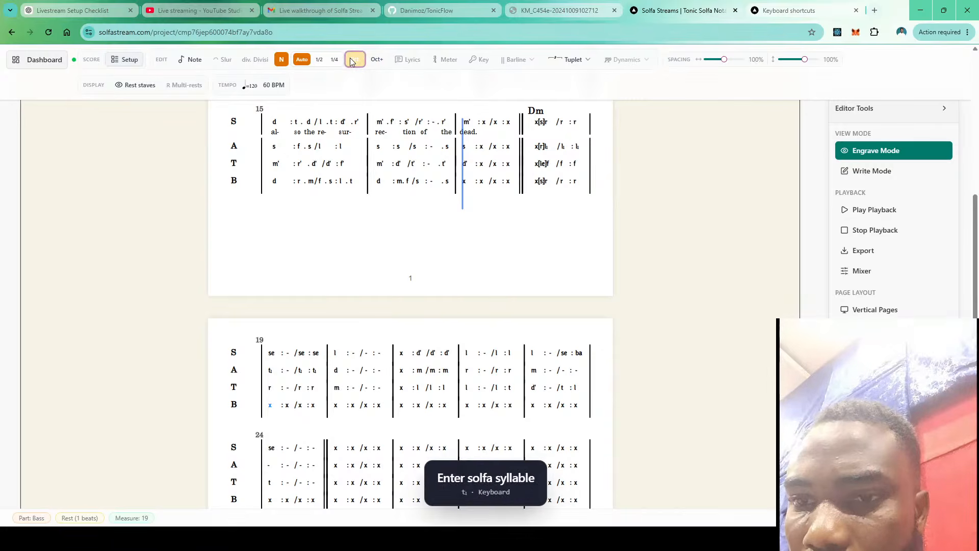
type("t")
type("t₁")
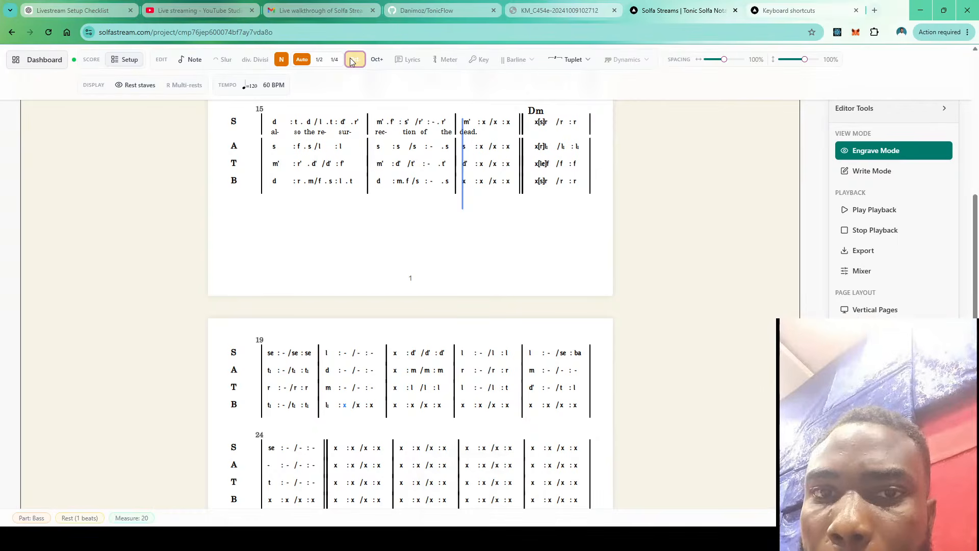
key("minus")
key("minus")
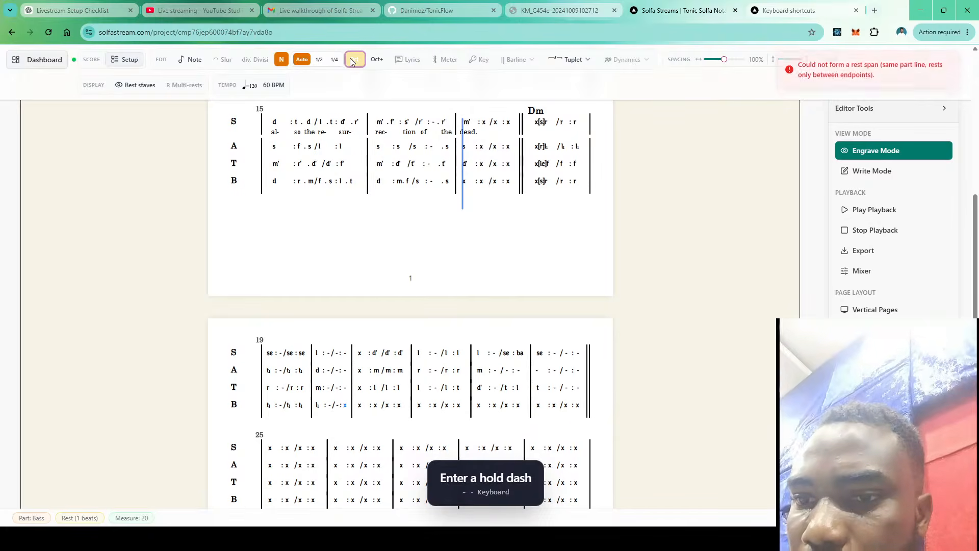
key("minus")
Enter lower-octave l on beats 2, 3 and 4 of Bass measure 21, keeping beat 1 as a rest
left_click(353, 60)
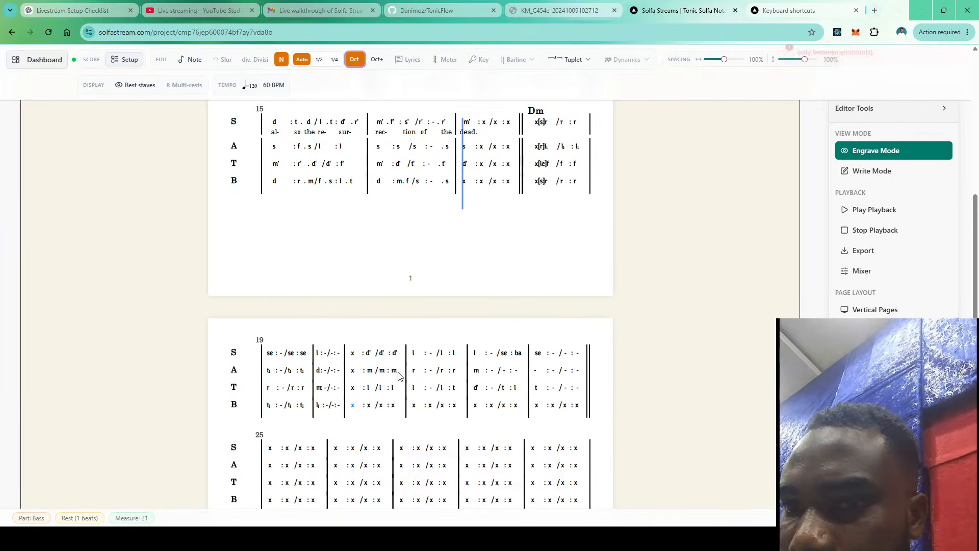
left_click(369, 406)
key("l")
key("l")
key("l")
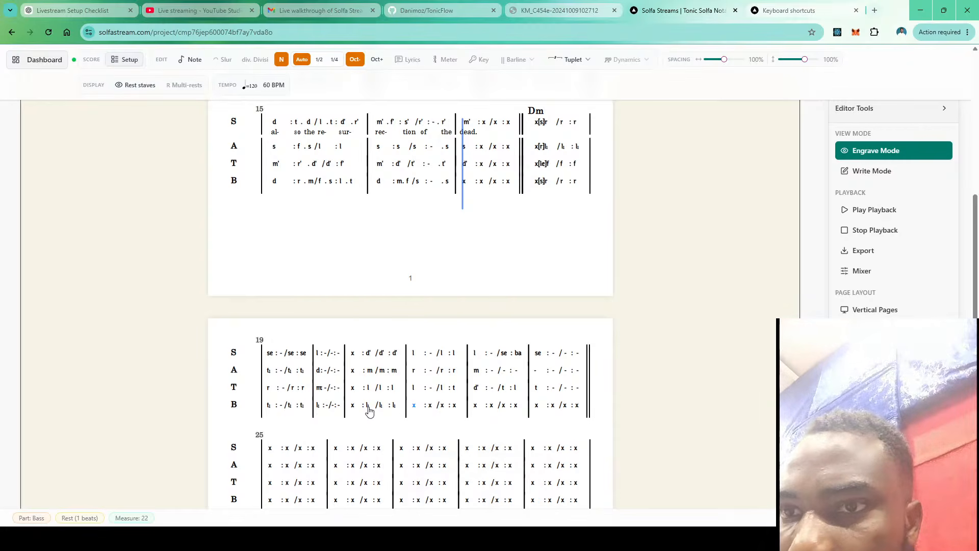
Return to the normal entry octave, fill Bass measure 22 with f, a hold, f and f, and hold m through measures 23 and 24
left_click(355, 61)
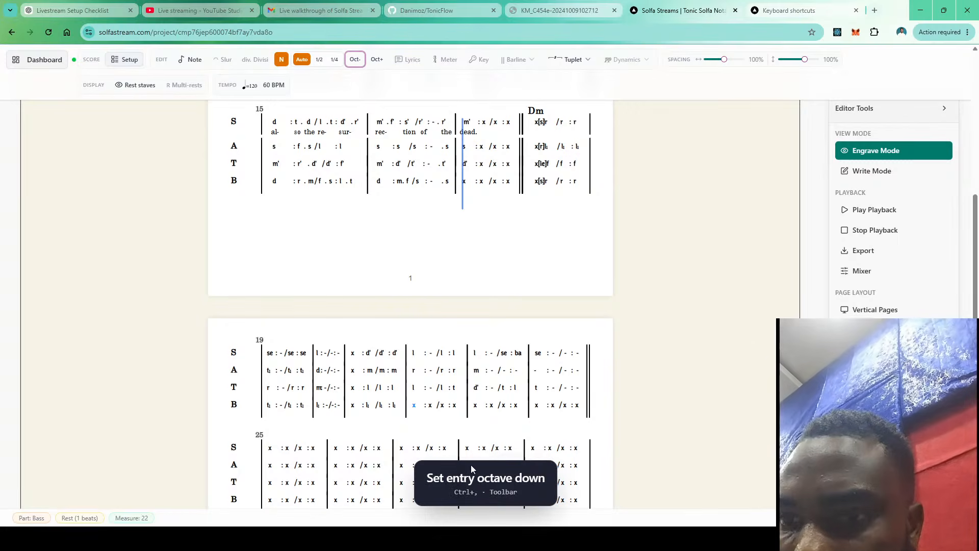
type("f-")
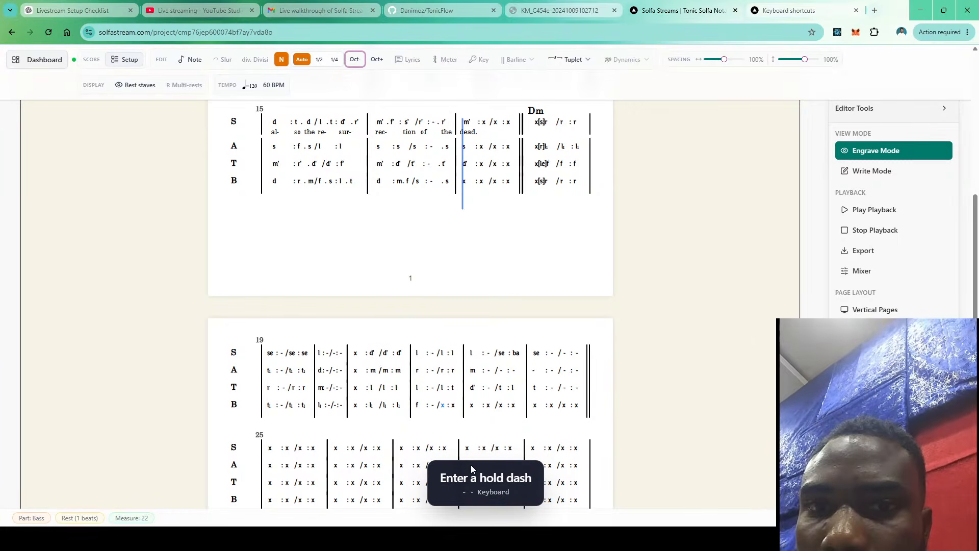
type("f")
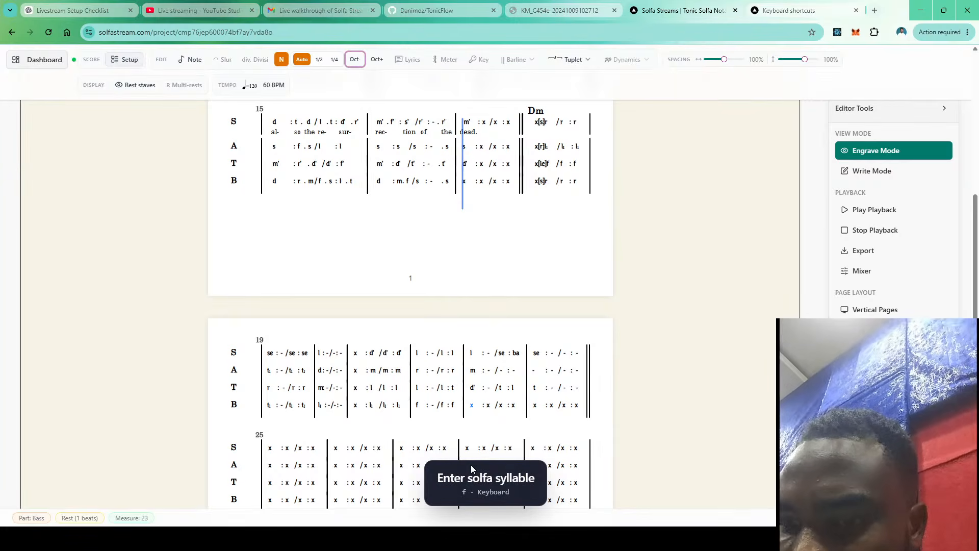
type("m--")
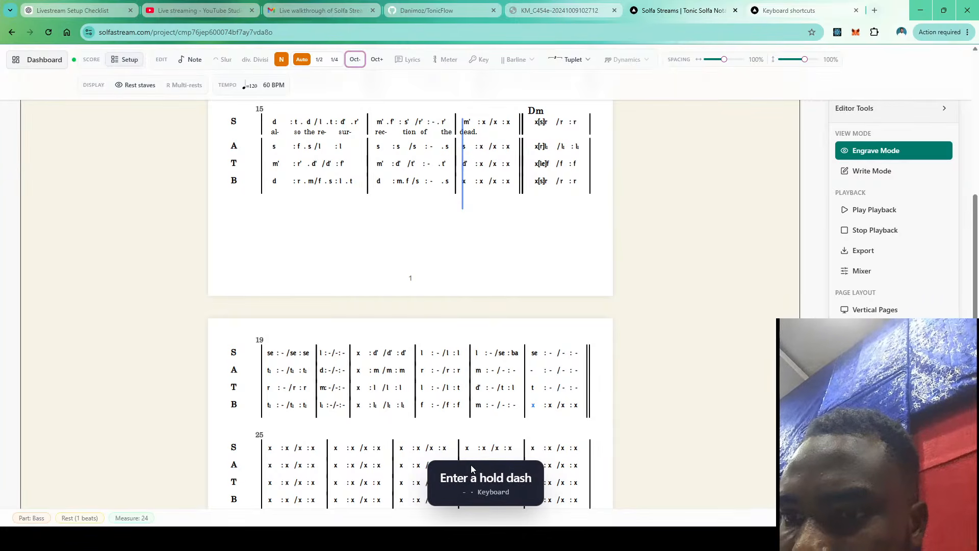
type("-----:-/-:- |")
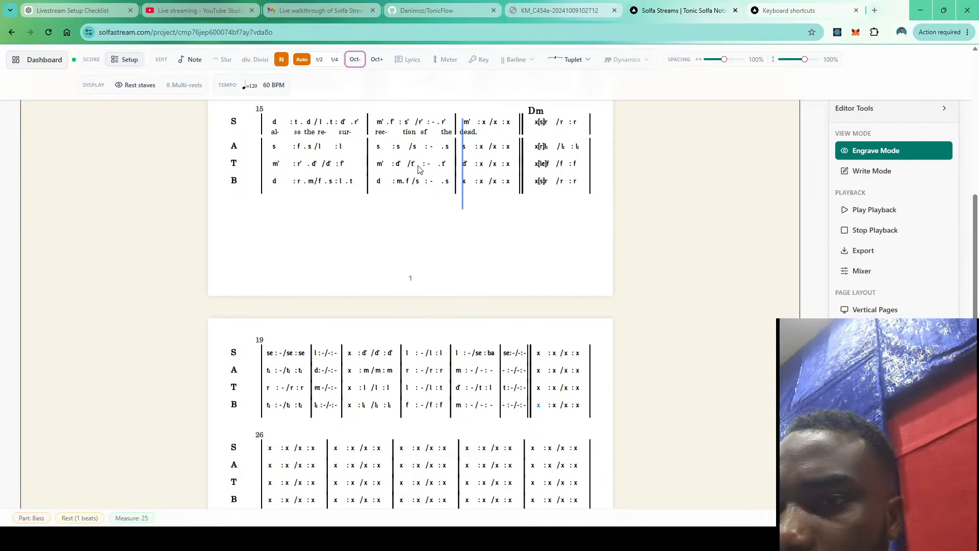
Play back the score from measure 16 into the D minor section to check it by ear
left_click(379, 122)
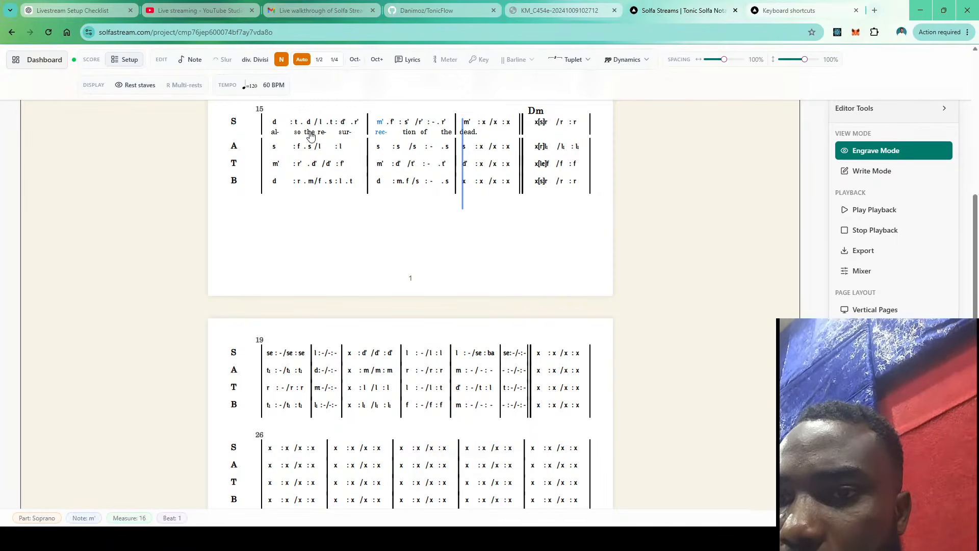
key("space")
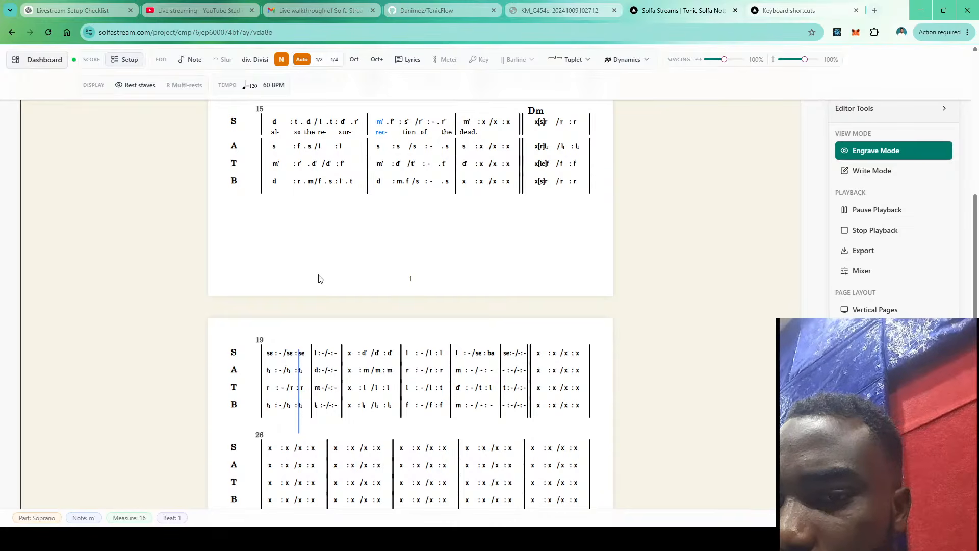
key("space")
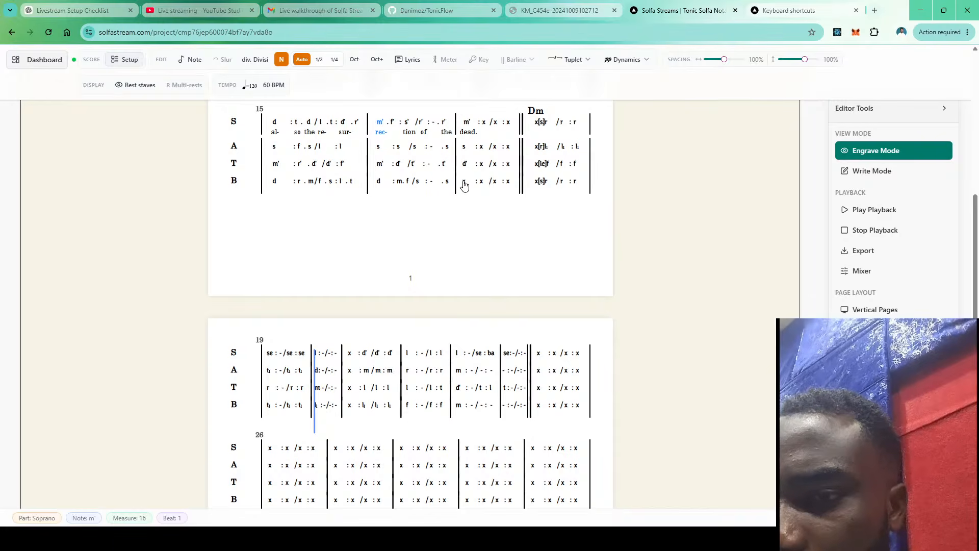
Enter d on beat 1 of Bass measure 17 in place of the rest
left_click(464, 183)
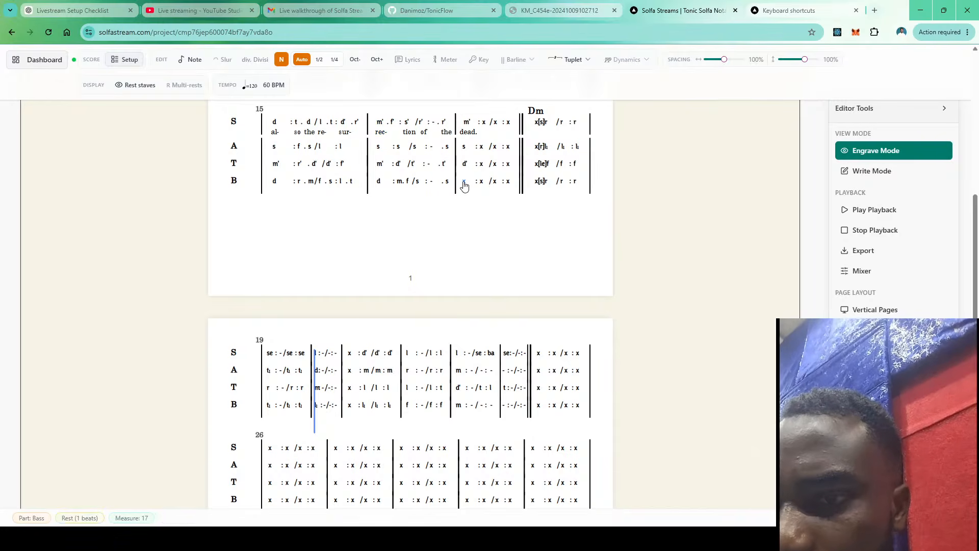
type("d")
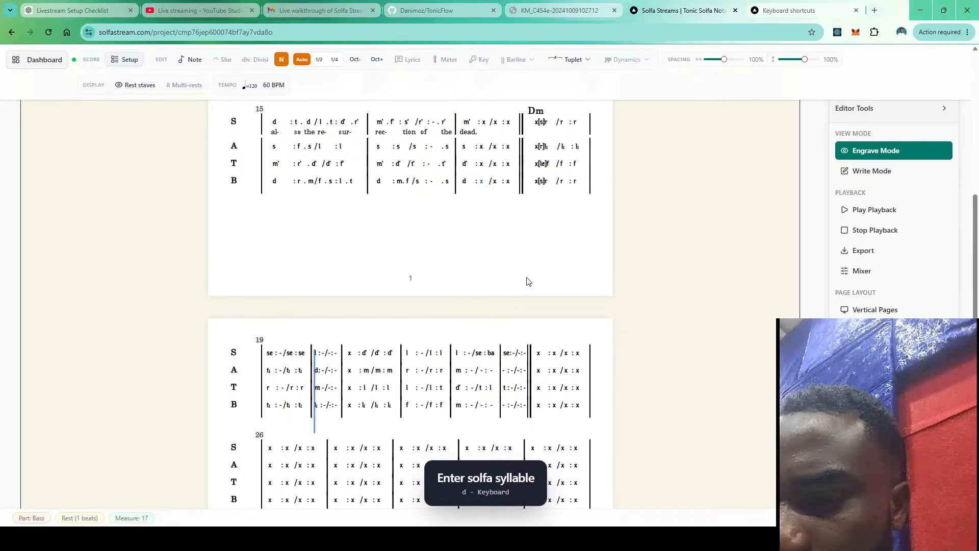
Replay the score from measure 16 to check the Bass note on beat 1 of measure 17
scroll(487, 236, "up", 1)
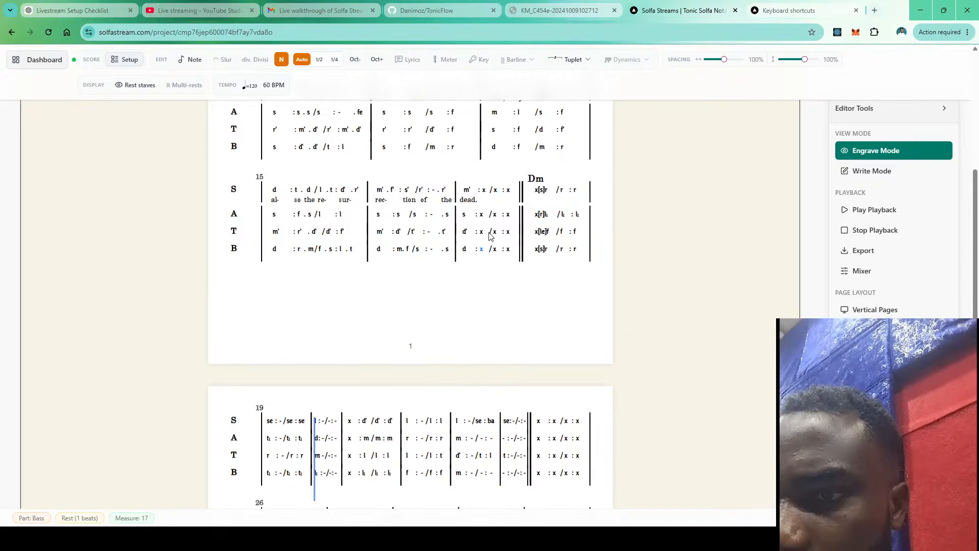
left_click(381, 195)
key("p")
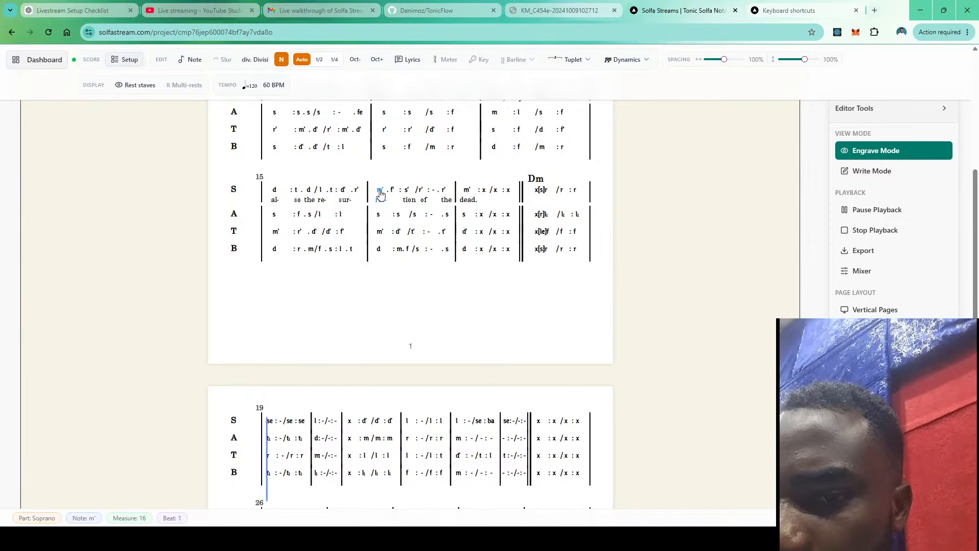
key("space")
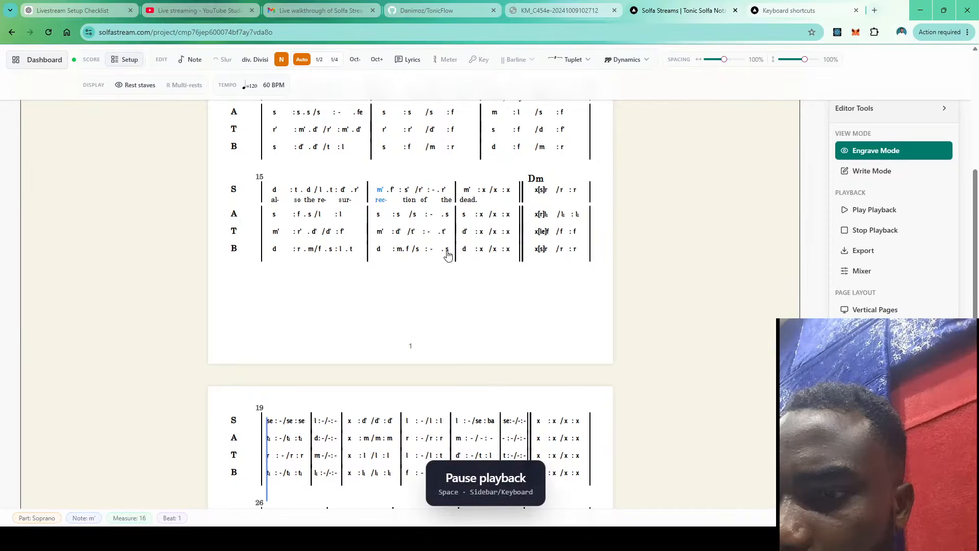
Review measures 18–24 in all four parts and play back the D minor section from beat 2 of measure 18
scroll(532, 300, "down", 2)
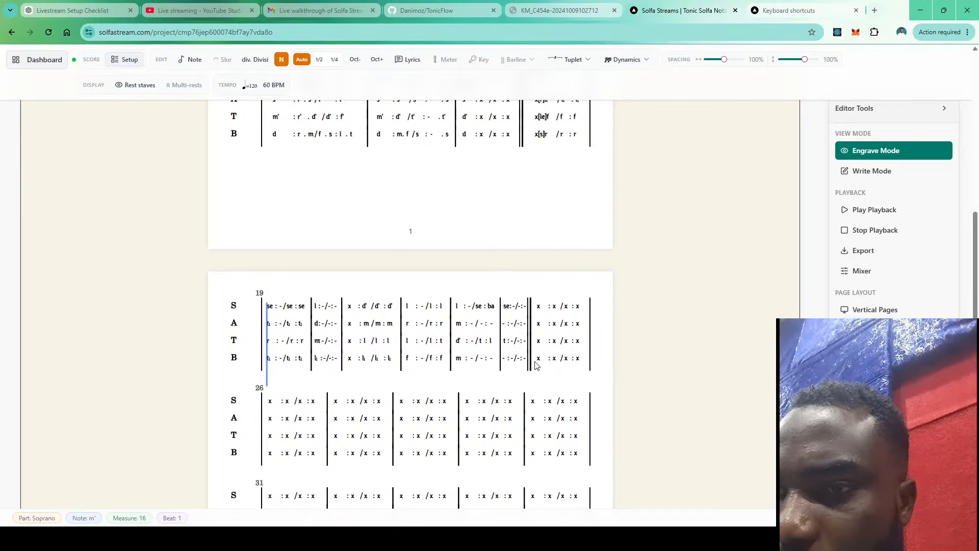
scroll(534, 363, "up", 2)
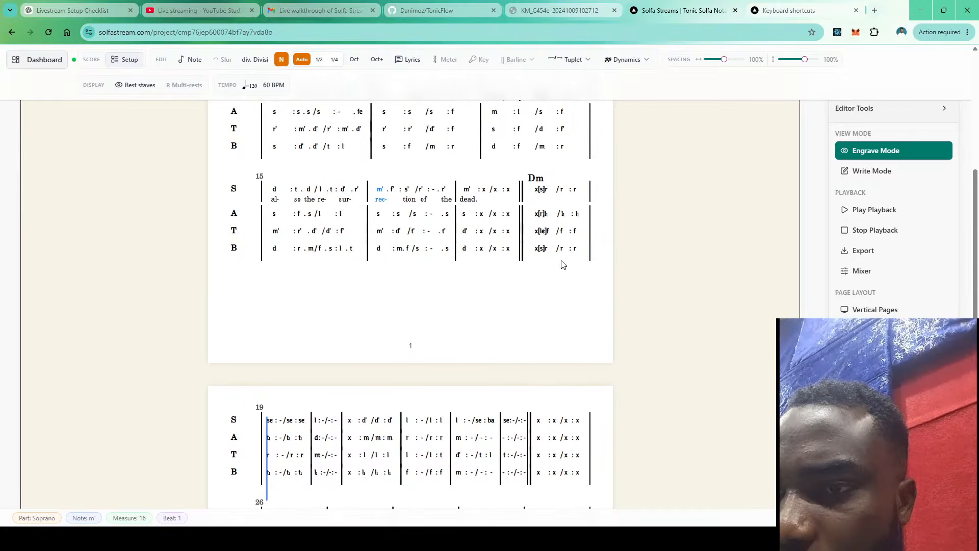
scroll(562, 306, "down", 2)
scroll(561, 306, "up", 2)
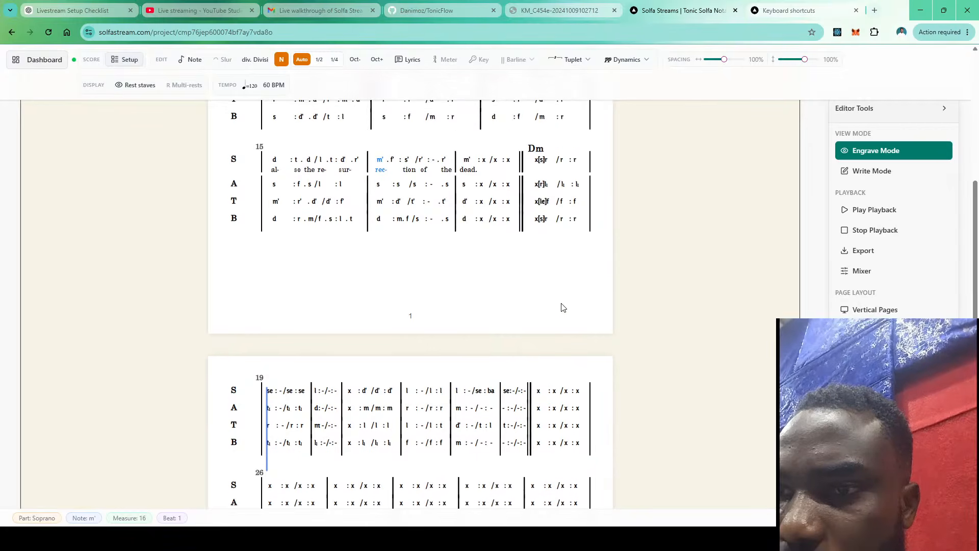
left_click(546, 161)
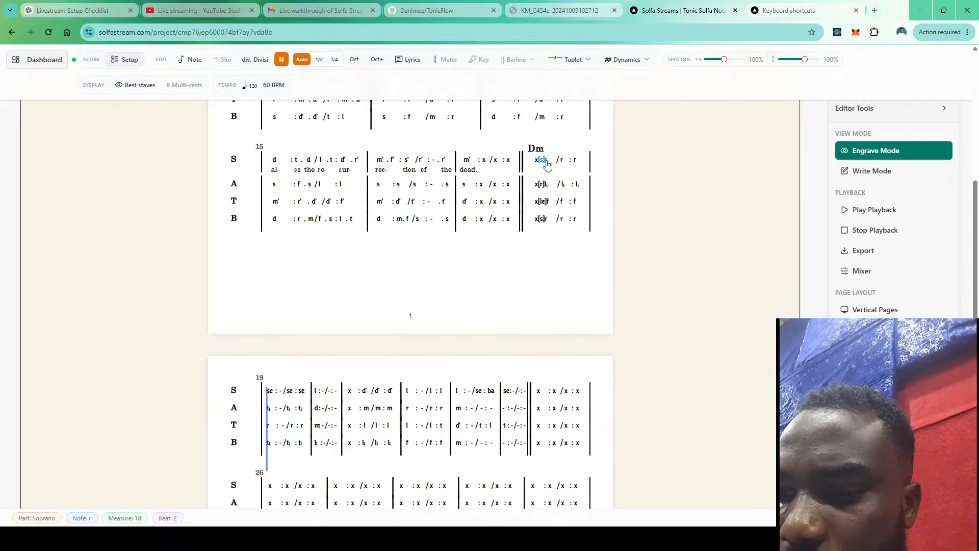
key("p")
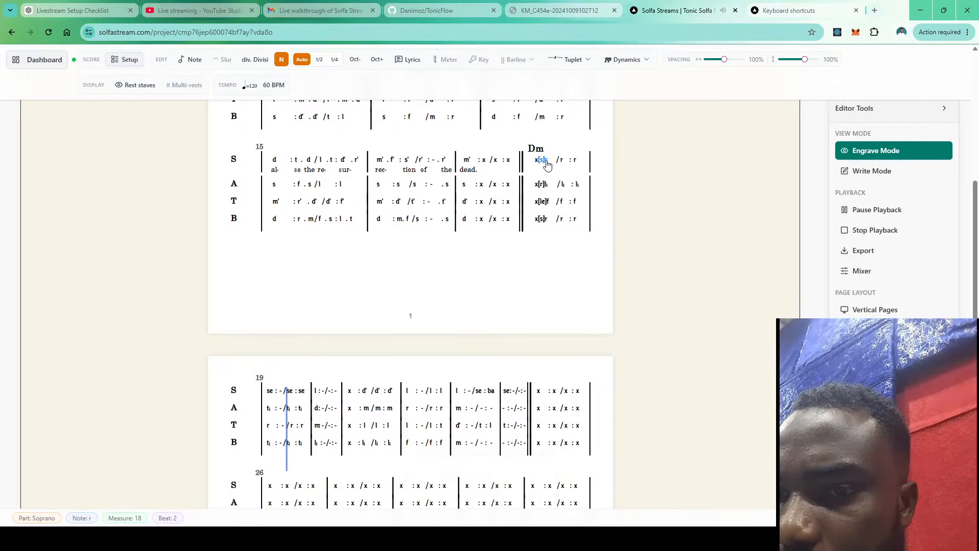
key("space")
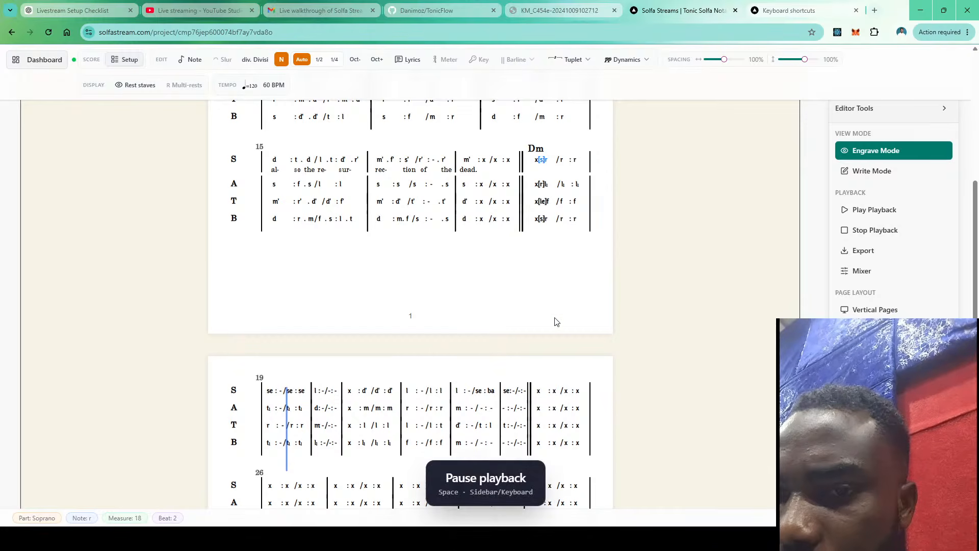
Enter two half-beat m notes on beat 2 of Soprano measure 25, keeping beat 1 as a rest
scroll(555, 321, "down", 1)
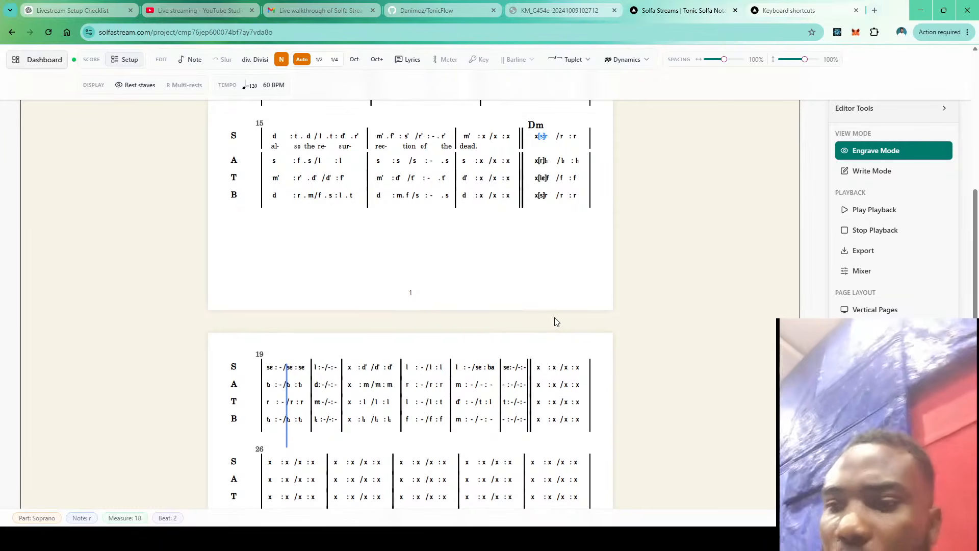
scroll(556, 321, "down", 1)
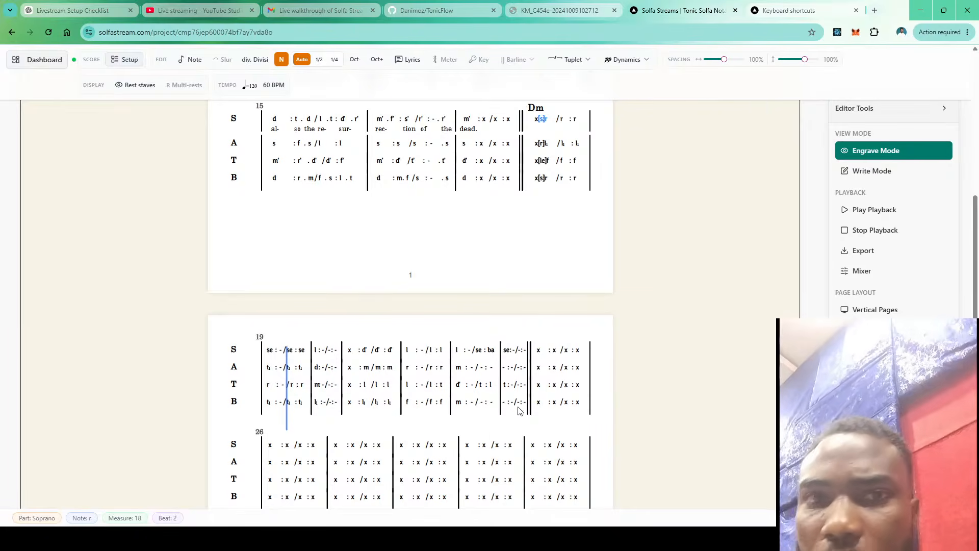
left_click(555, 355)
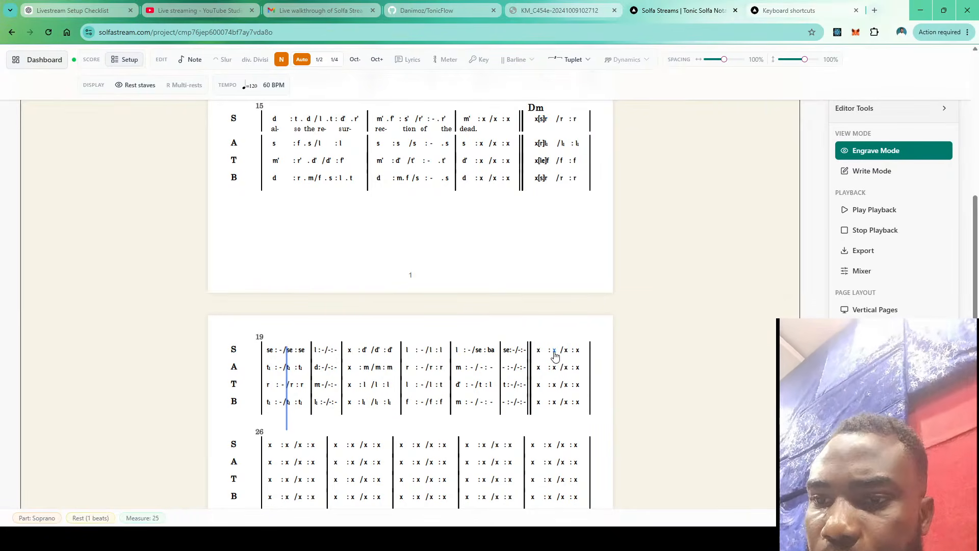
key("period")
key("m")
key("m")
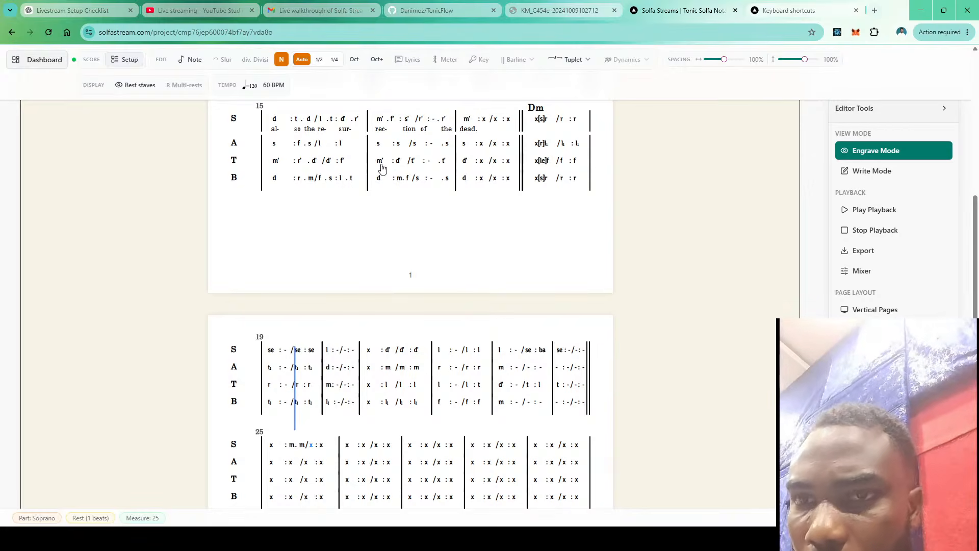
Enter l and se on beats 3 and 4 of soprano measure 25
key("l")
key("s")
key("e")
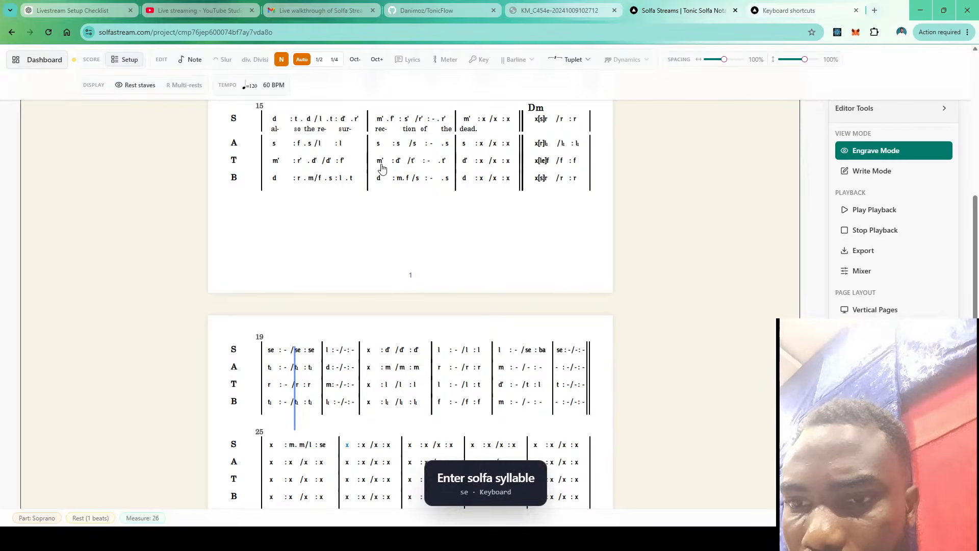
In soprano measure 26, enter l on beat 1, split the beat 2 rest into halves and enter l on its second half
key("l")
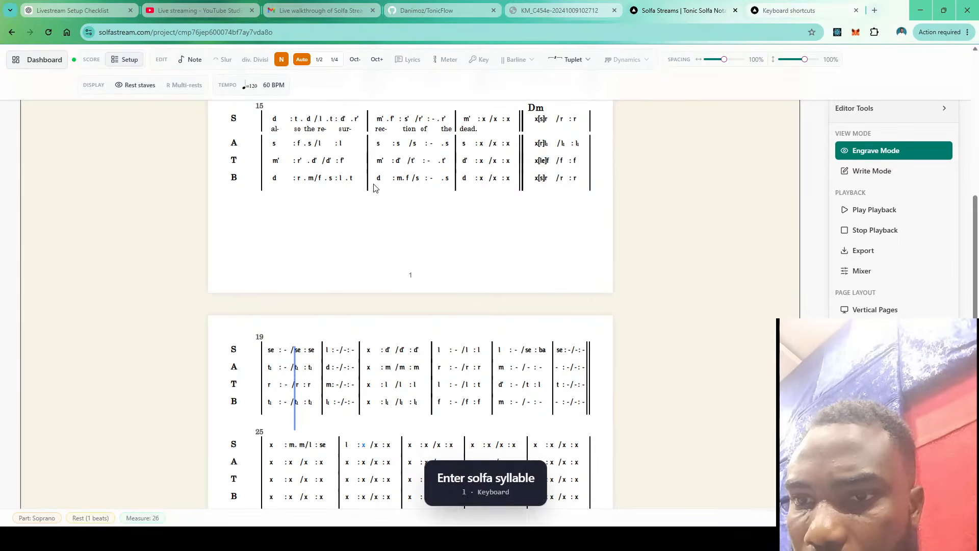
key("period")
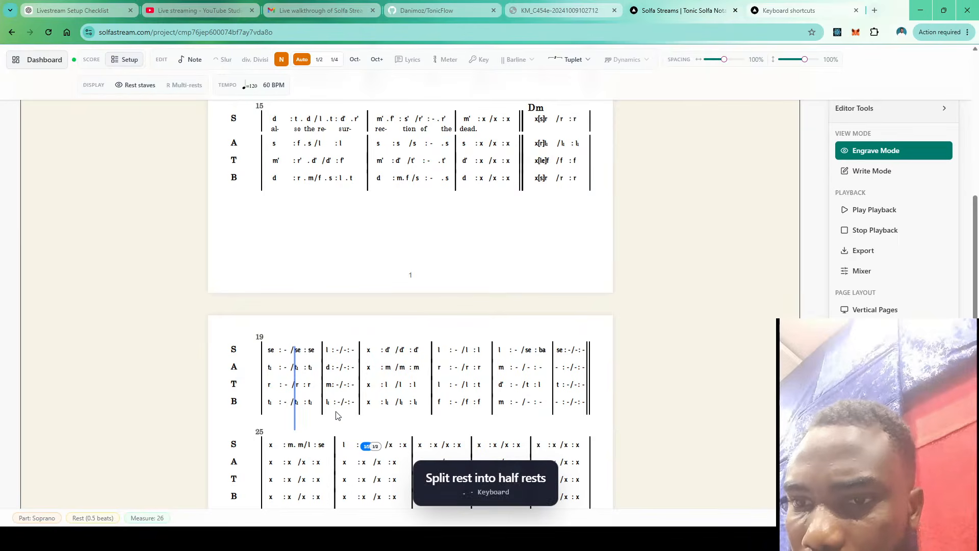
left_click(376, 447)
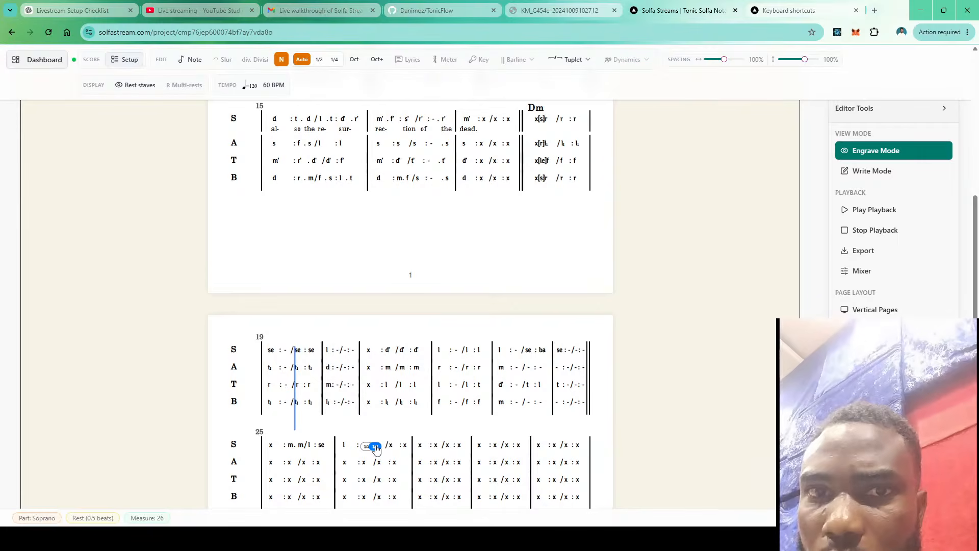
key("l")
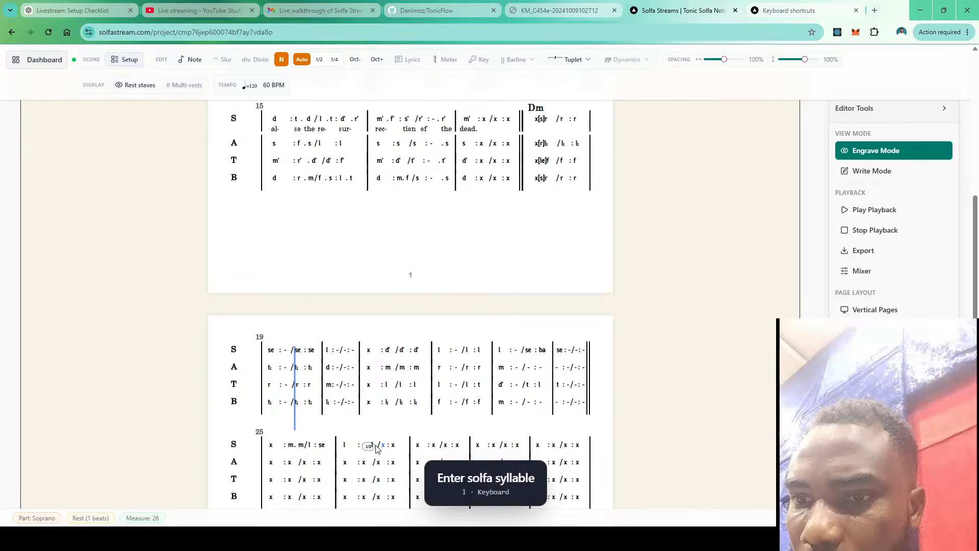
Set the entry duration to 1/2 and undo the two full-beat l notes on beats 3 and 4 of soprano measure 26
scroll(375, 446, "down", 1)
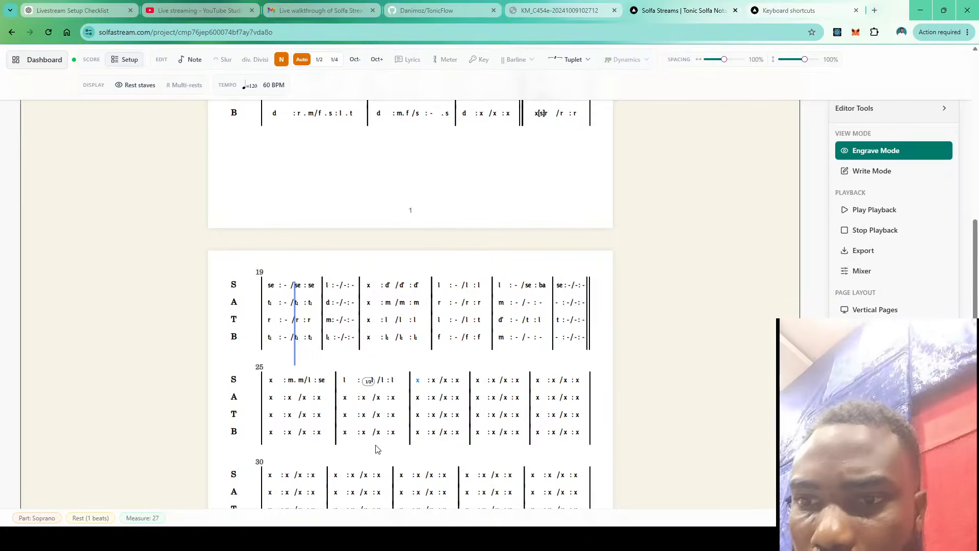
left_click(382, 382)
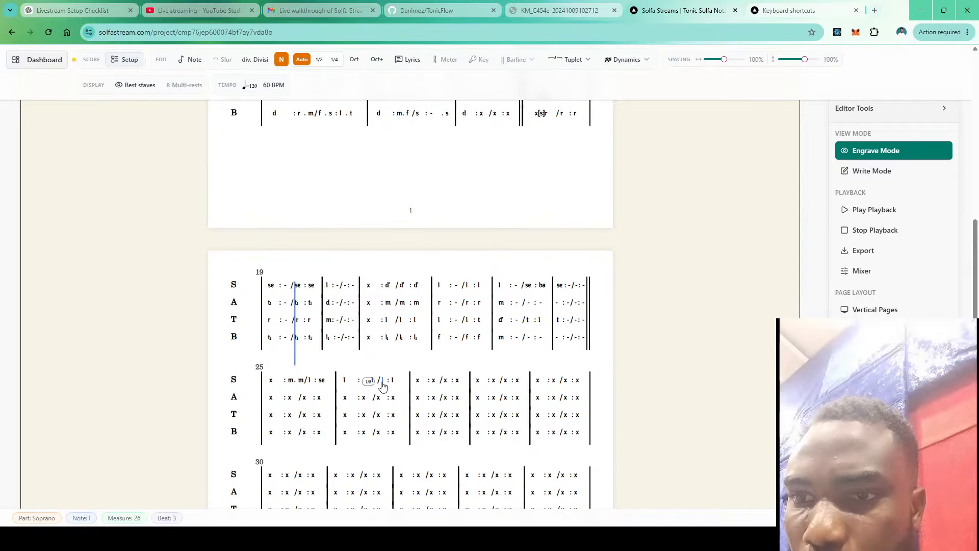
left_click(319, 59)
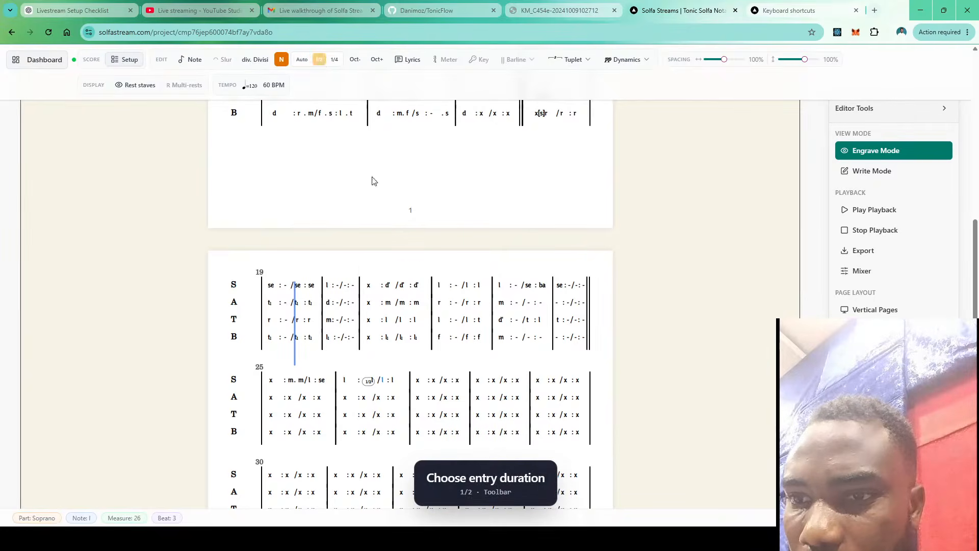
key("ctrl+z")
key("ctrl+z")
Enter the half-beat pairs l.l and se.se on beats 3 and 4 of soprano measure 26
left_click(376, 384)
key("l")
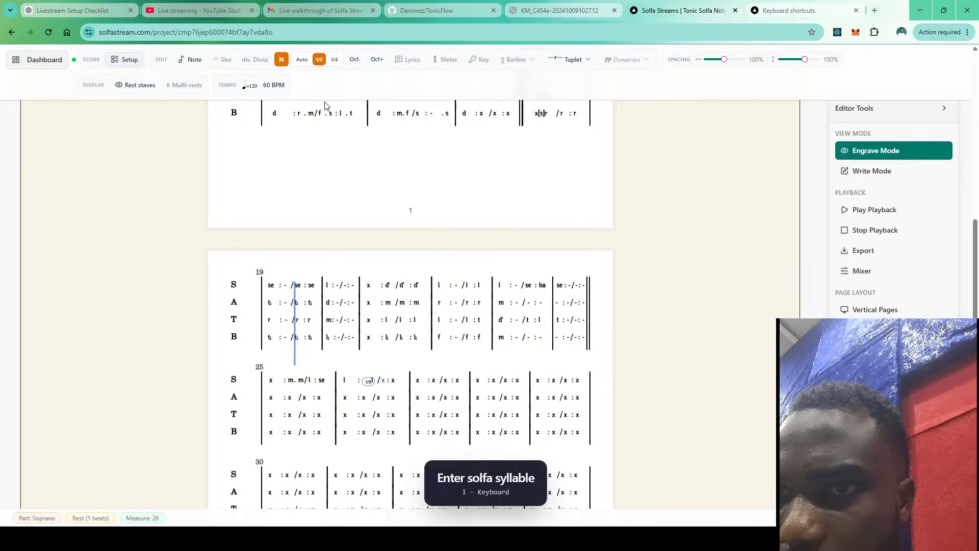
key("l")
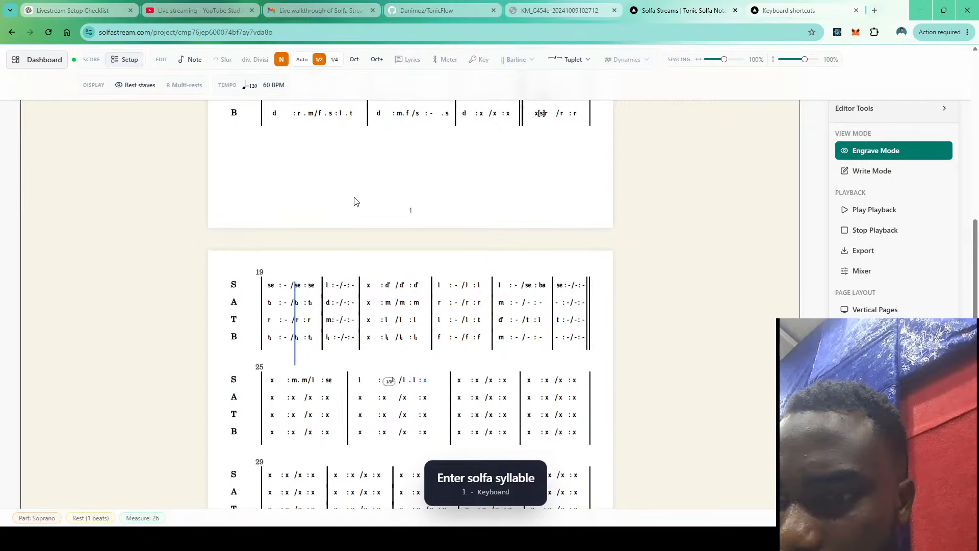
key("s")
key("e")
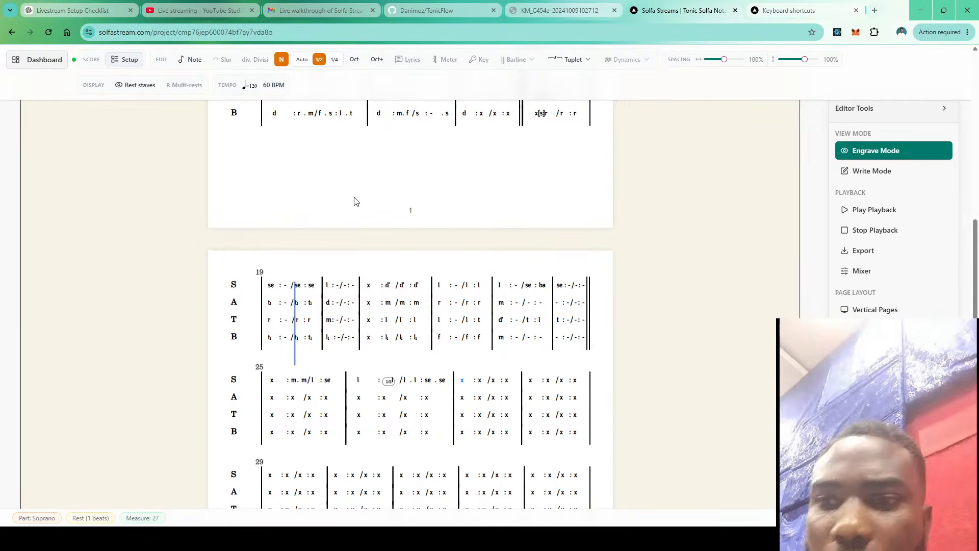
key("l")
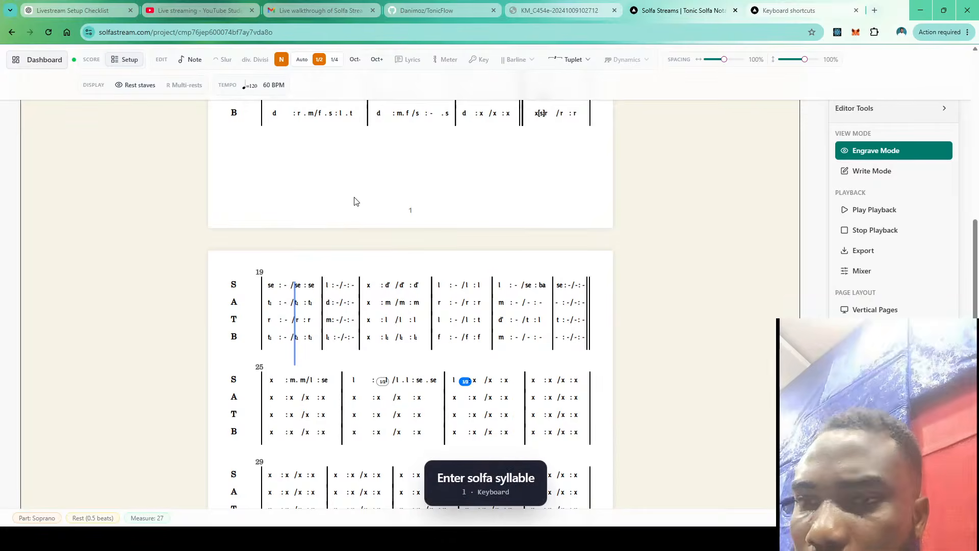
key("ctrl+z")
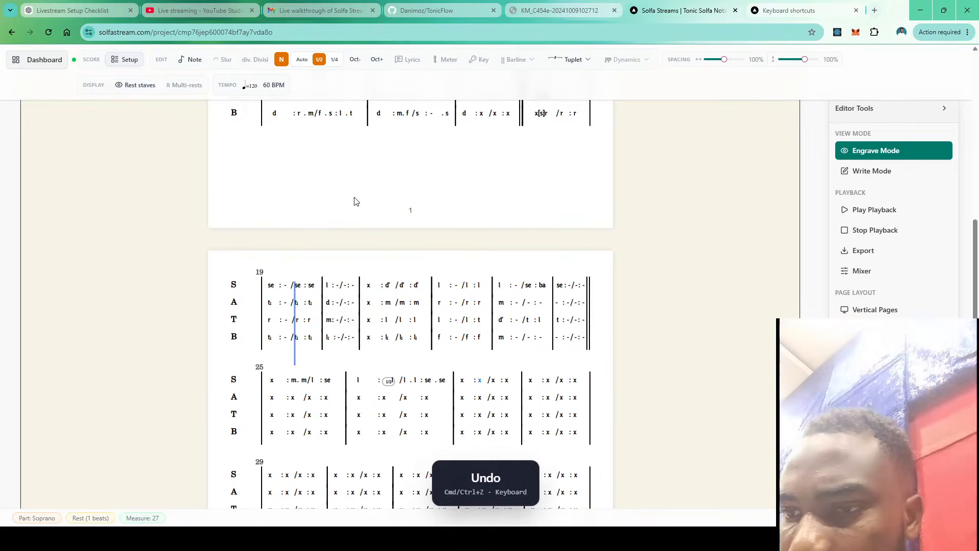
key("Left")
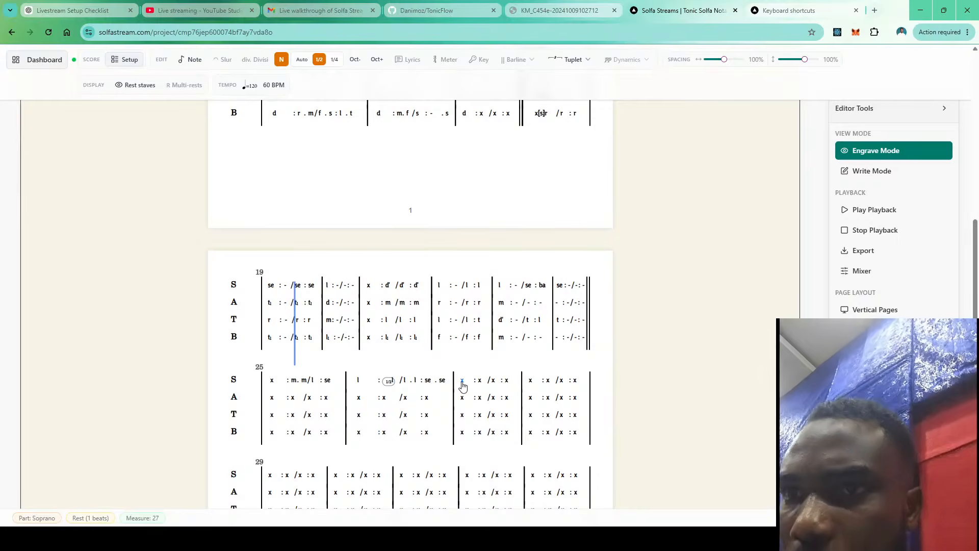
In soprano measure 27, enter l on beat 1 with Auto duration and two half-beat m notes on beat 2 with 1/2 duration
left_click(302, 59)
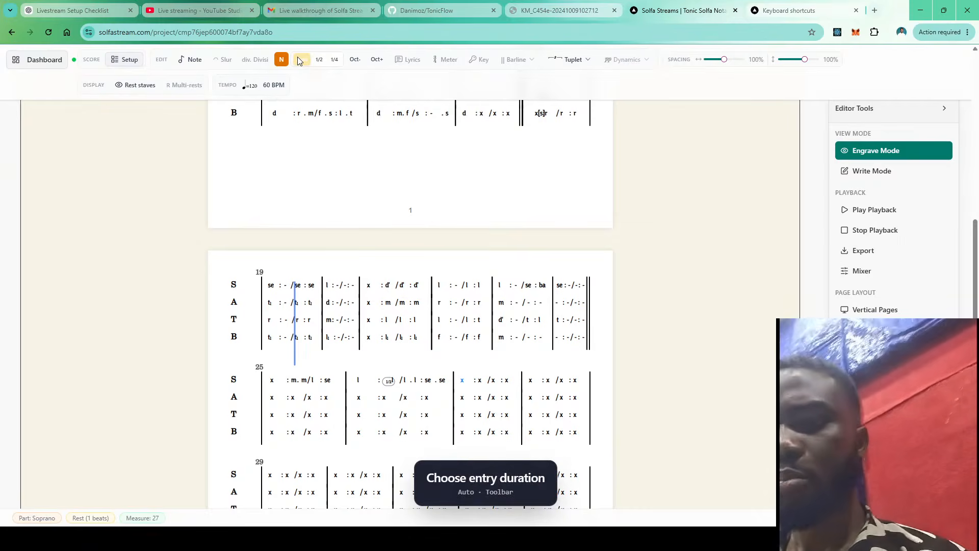
key("l")
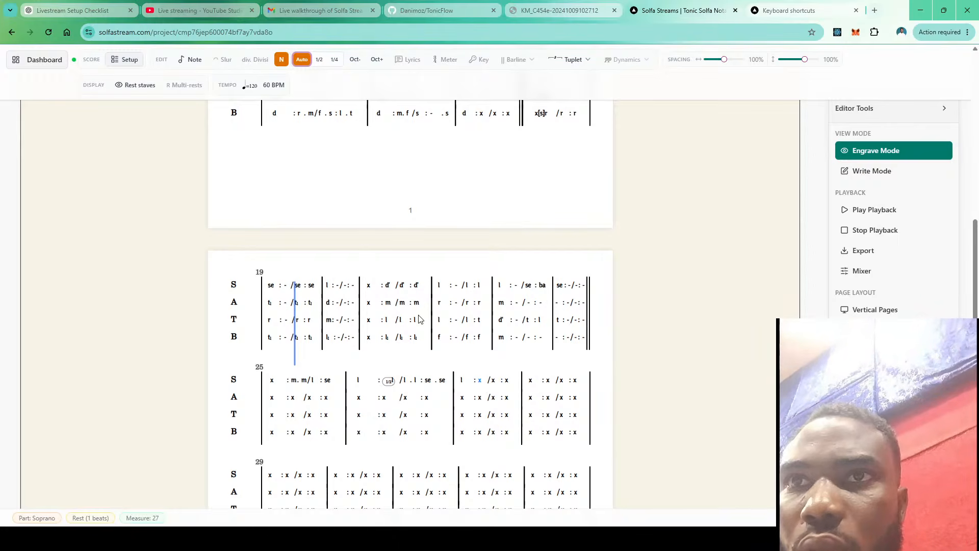
left_click(319, 60)
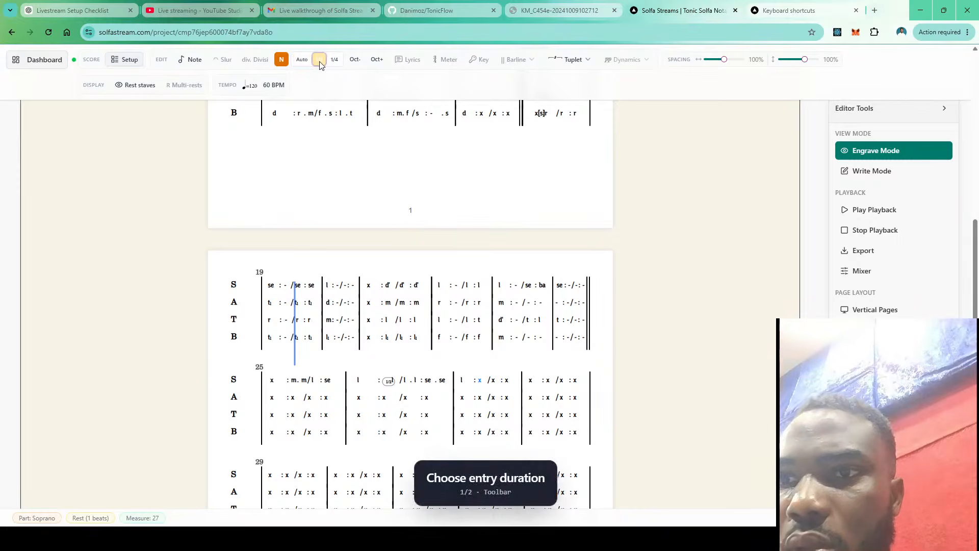
key("m")
key("m")
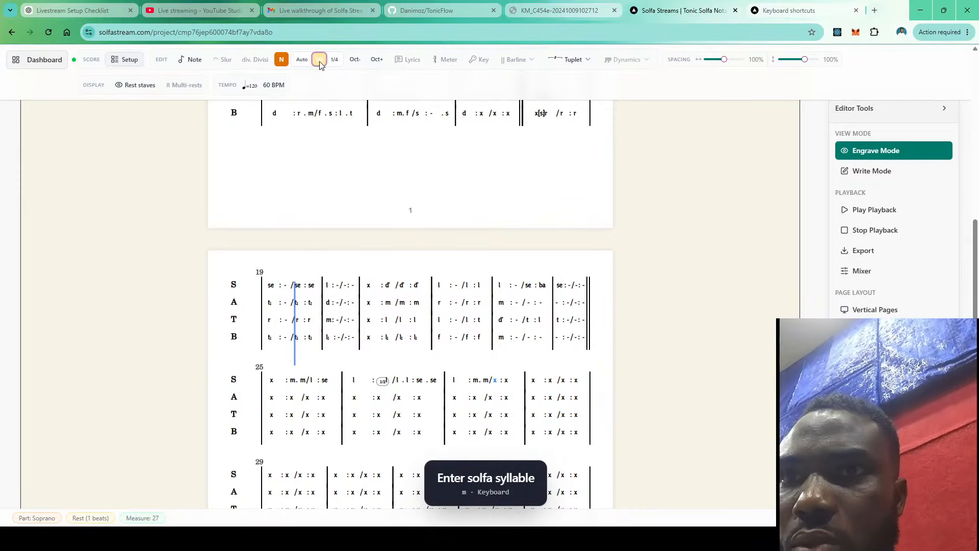
Return the entry duration to Auto and enter l and se on beats 3 and 4 of soprano measure 27
left_click(301, 60)
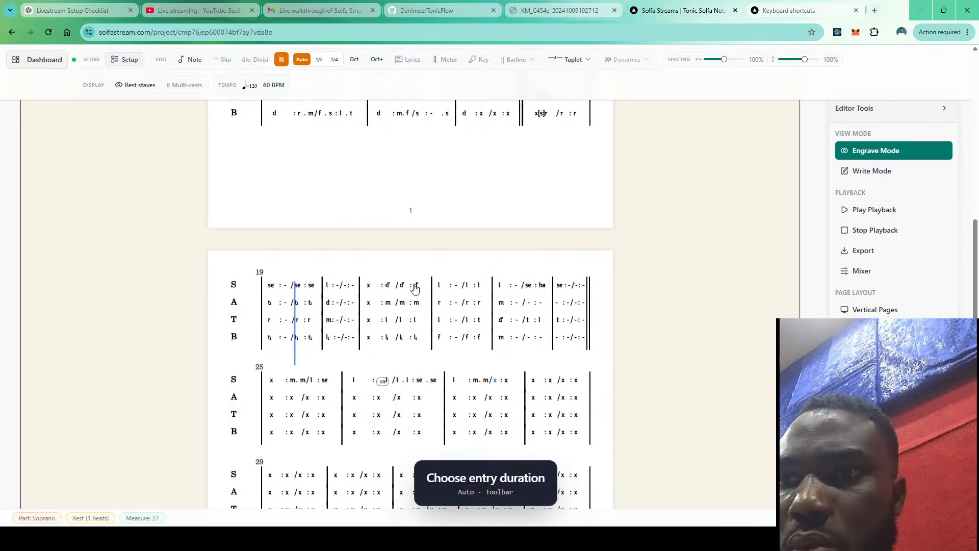
key("l")
key("s")
key("e")
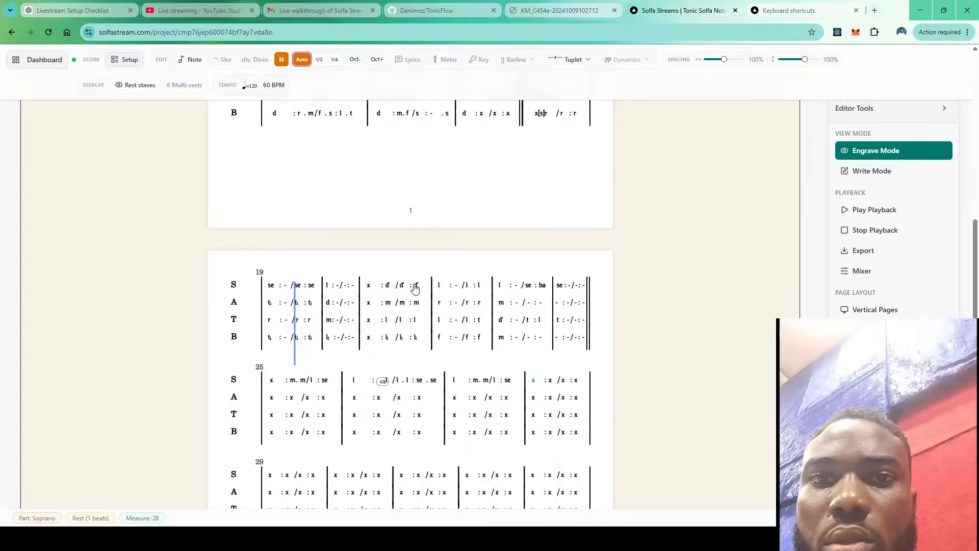
In soprano measure 28, enter l on beat 1, split the beat 2 rest into halves and enter t on its second half
key("l")
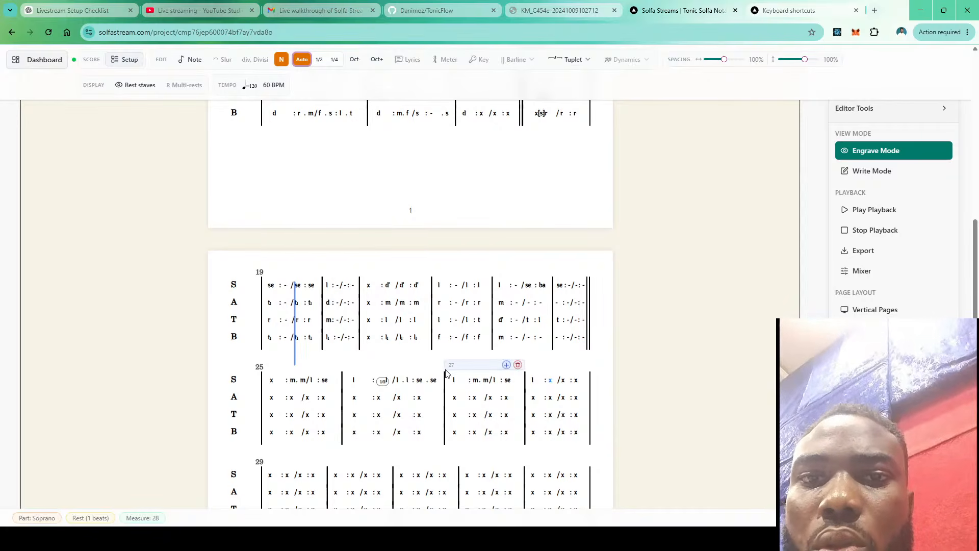
mouse_move(435, 367)
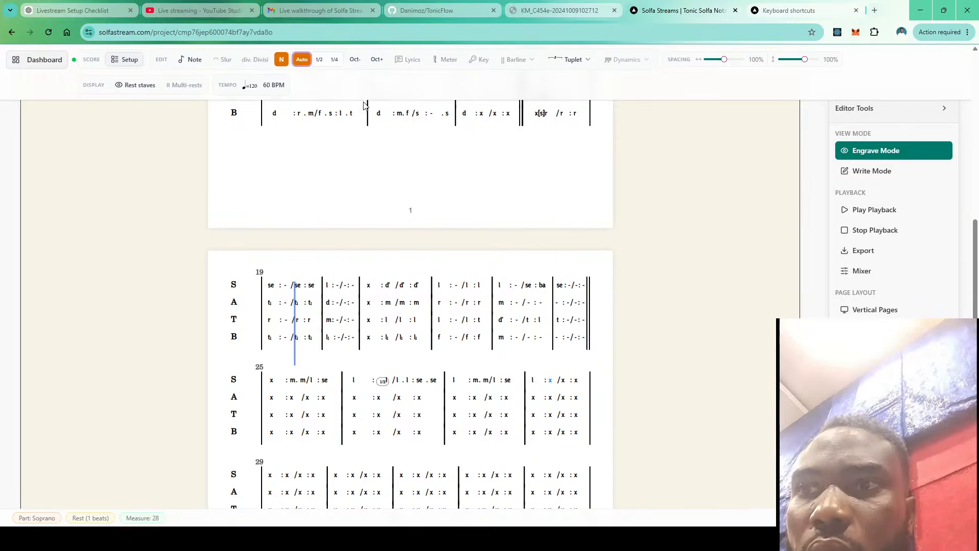
key("period")
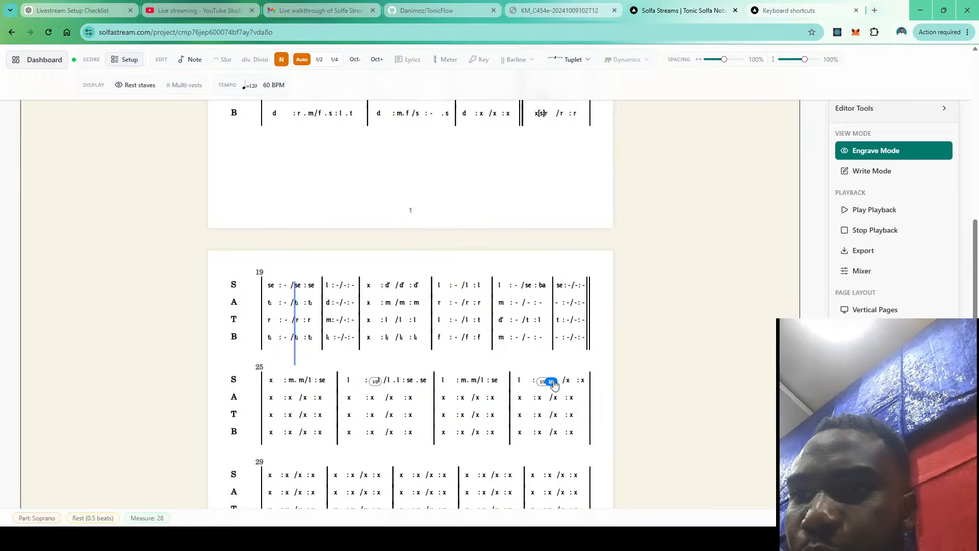
key("t")
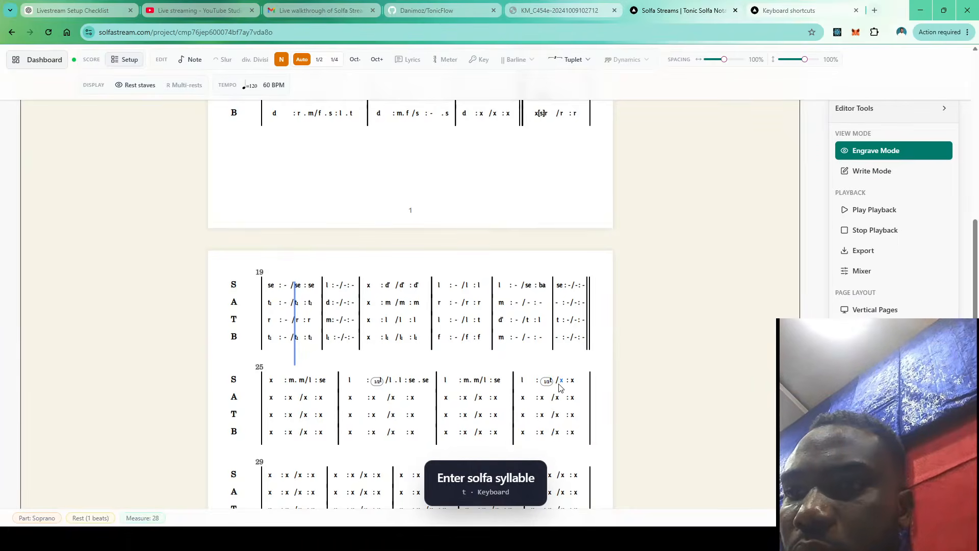
Set the entry duration to 1/2 and enter the pairs l.l and s.s on beats 3 and 4 of soprano measure 28
left_click(321, 65)
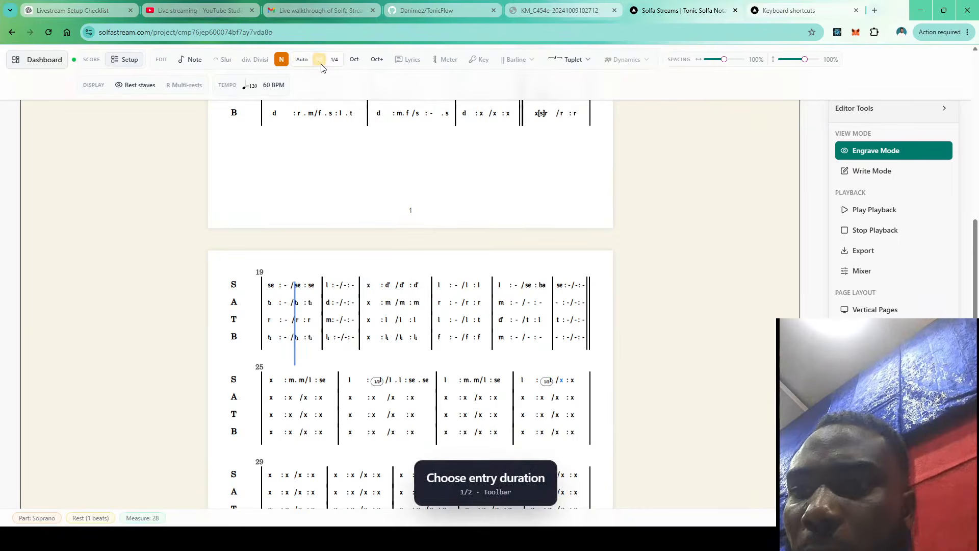
key("l")
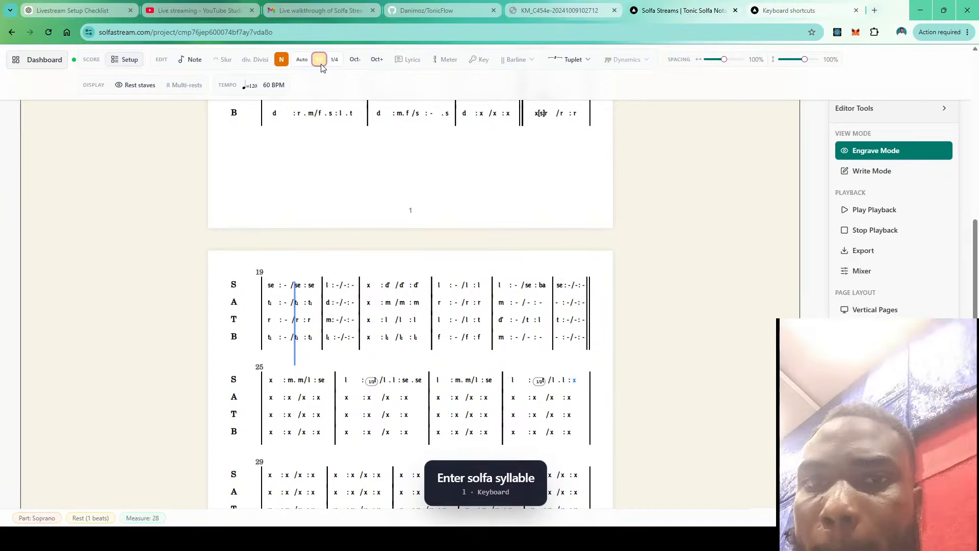
key("s")
key("s")
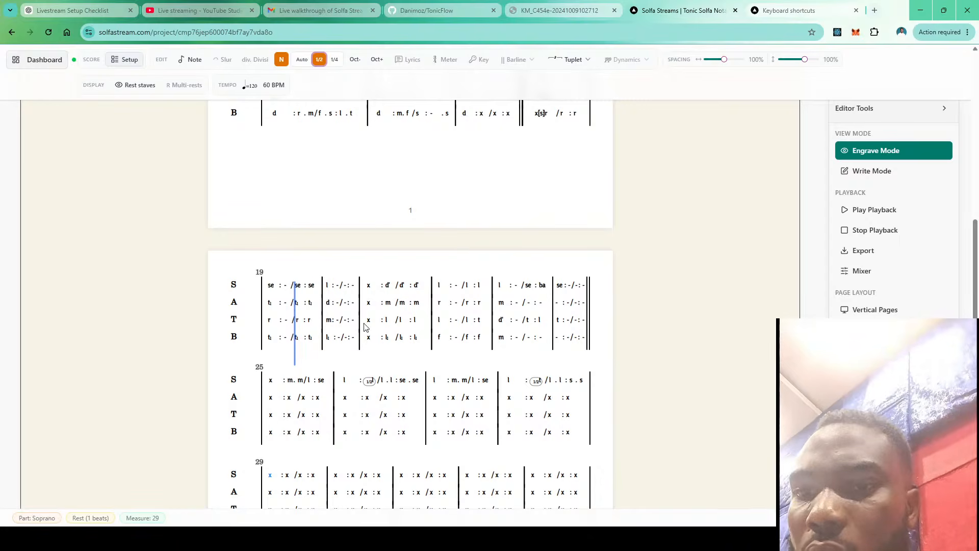
key("f")
key("e")
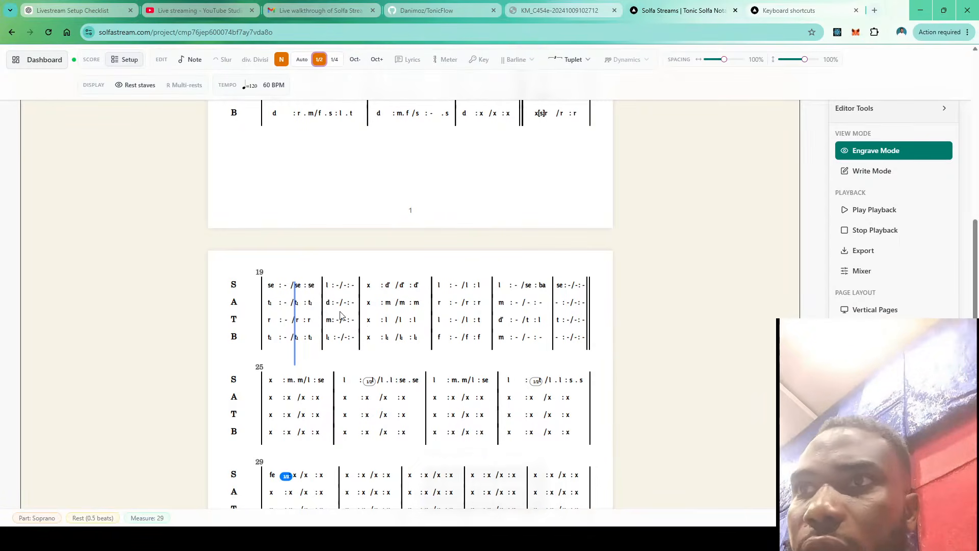
key("ctrl+z")
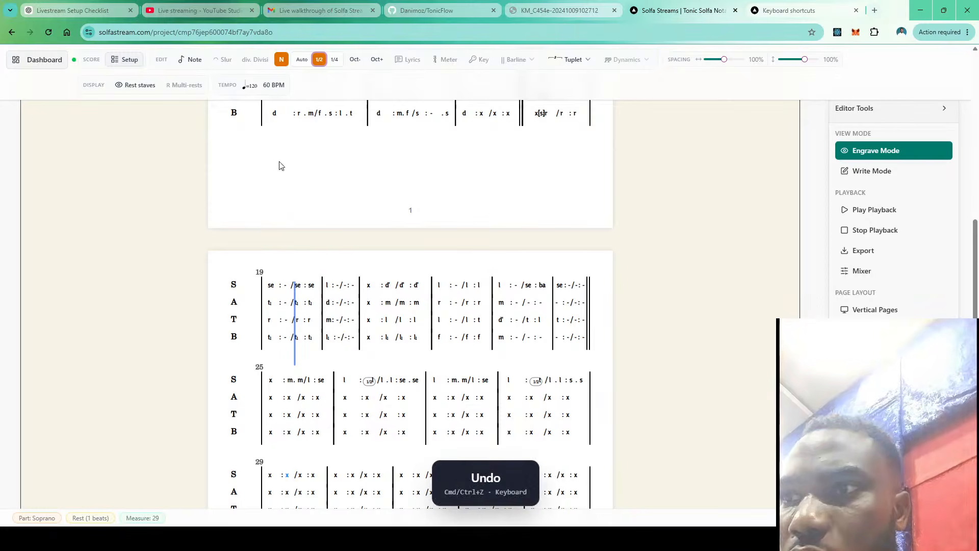
Set the entry duration to Auto and enter fe as a full beat on beat 1 of soprano measure 29
left_click(302, 59)
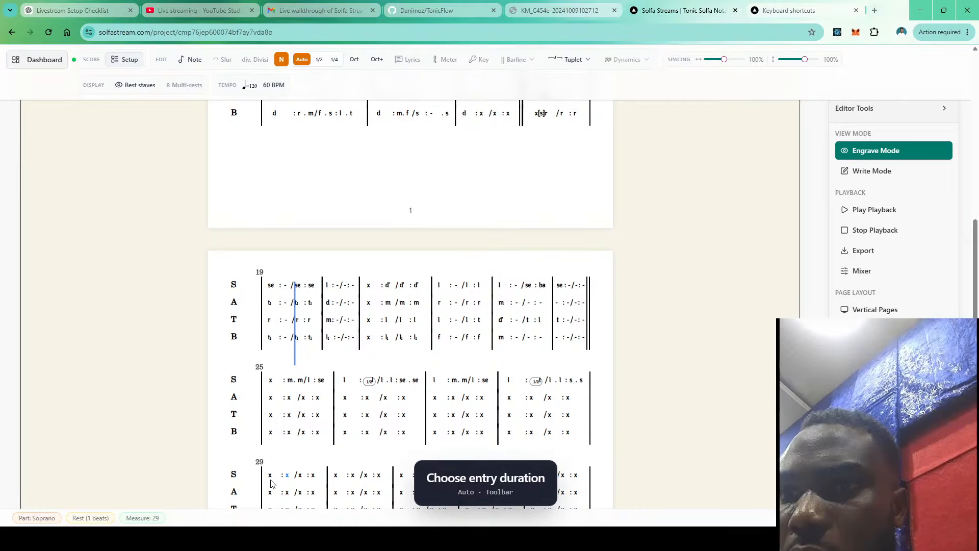
type("fe")
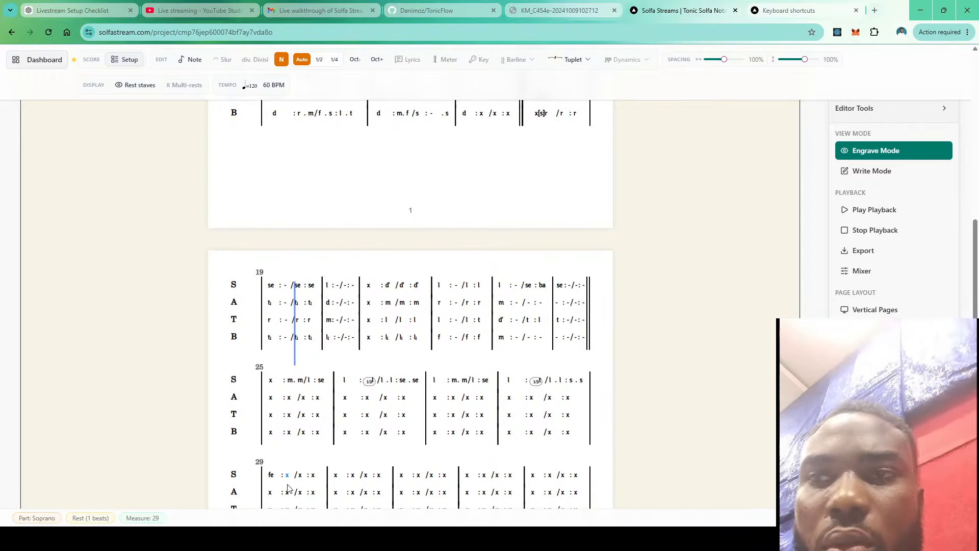
Add the soprano lyrics "For", "as" and "iin" to beats 2, 3 and 4 of measure 18
scroll(398, 441, "up", 2)
scroll(398, 441, "down", 4)
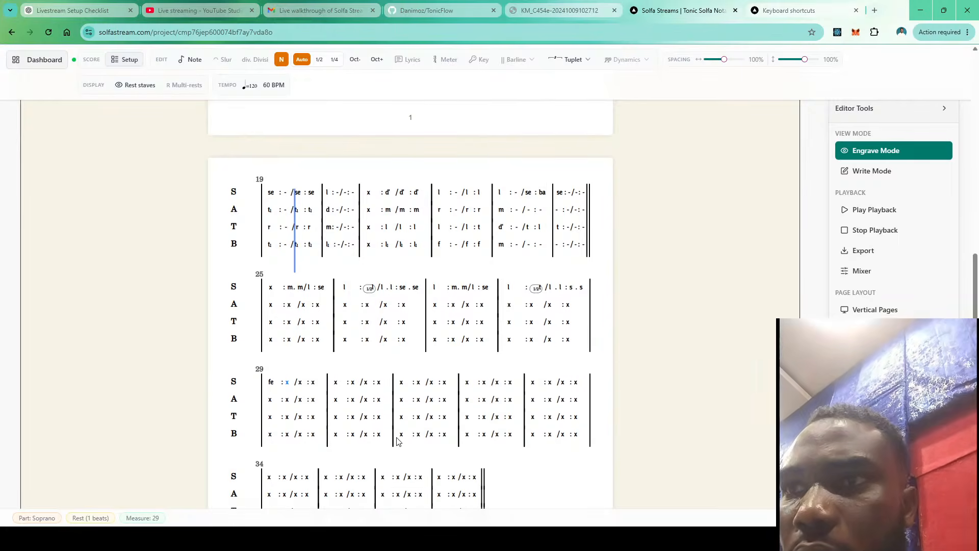
scroll(434, 346, "up", 5)
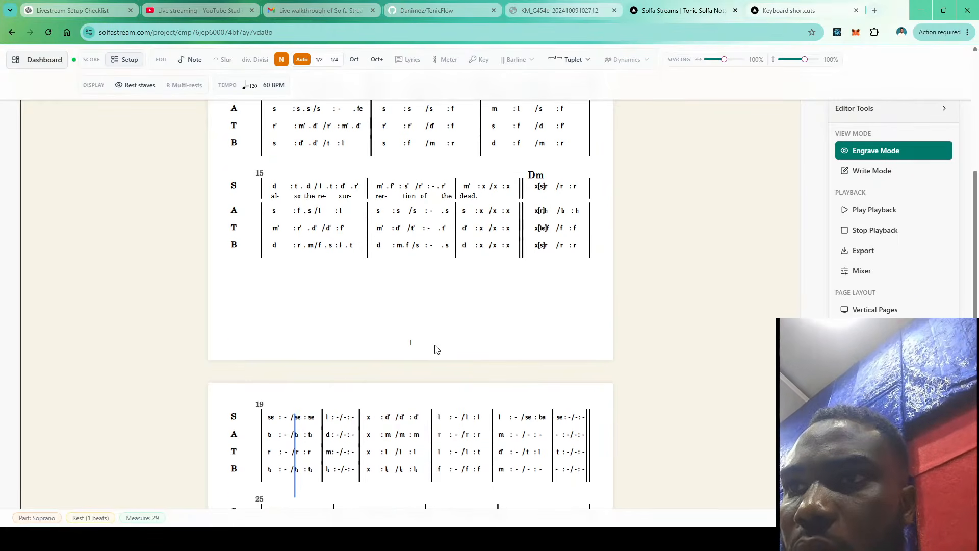
left_click(546, 190)
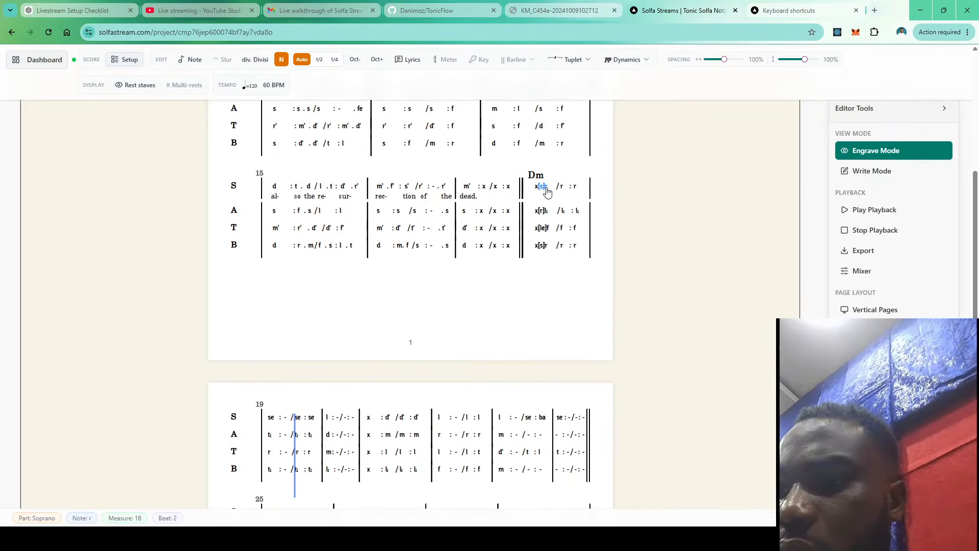
key("shift+l")
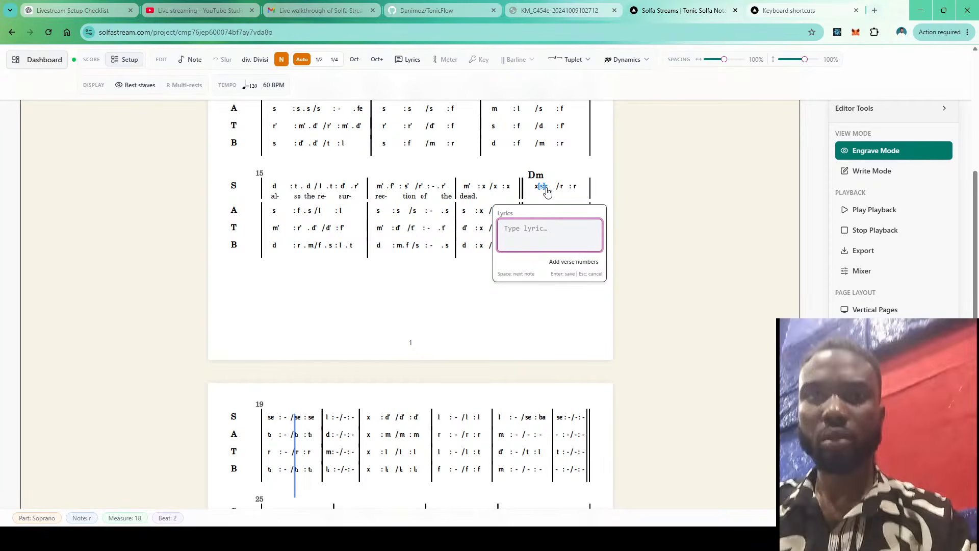
type("F")
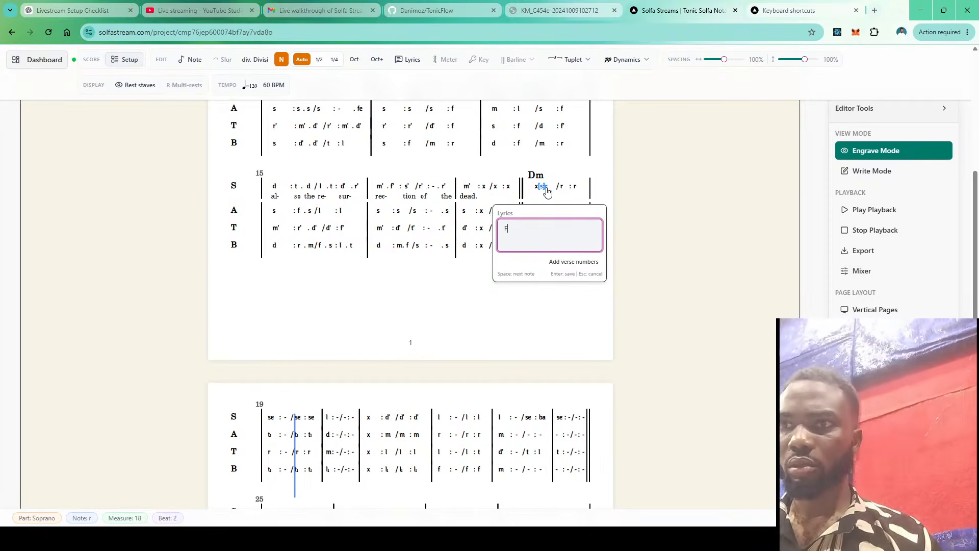
type("or")
key("space")
type("as")
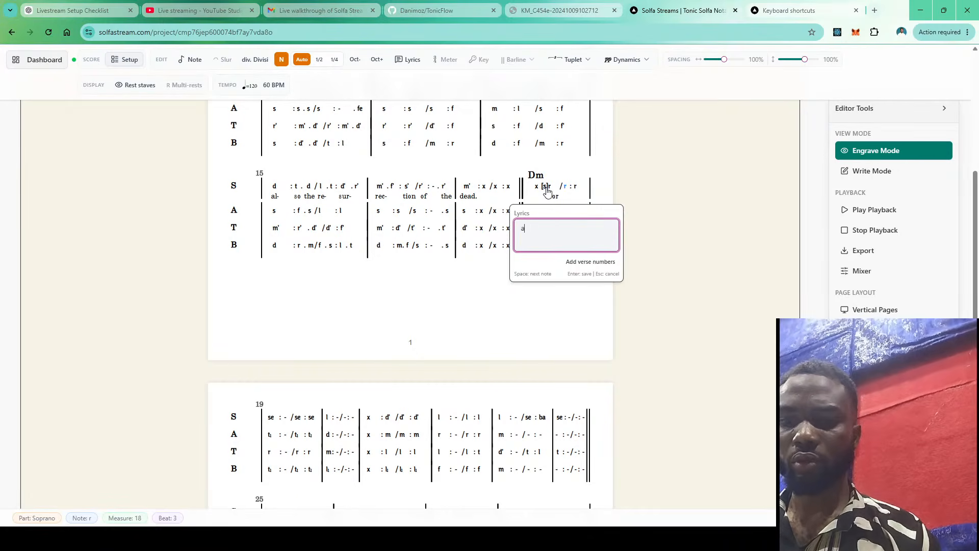
key("space")
type("in")
key("space")
Continue the soprano lyrics with "A-", "dam" and "all" in measure 19 and "die," in measure 20
type("A-d")
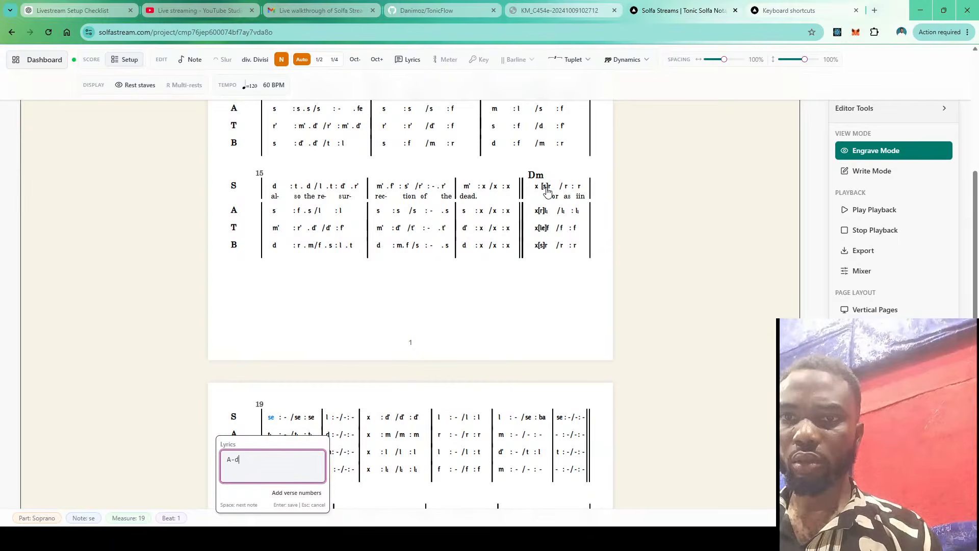
key("space")
type("dam")
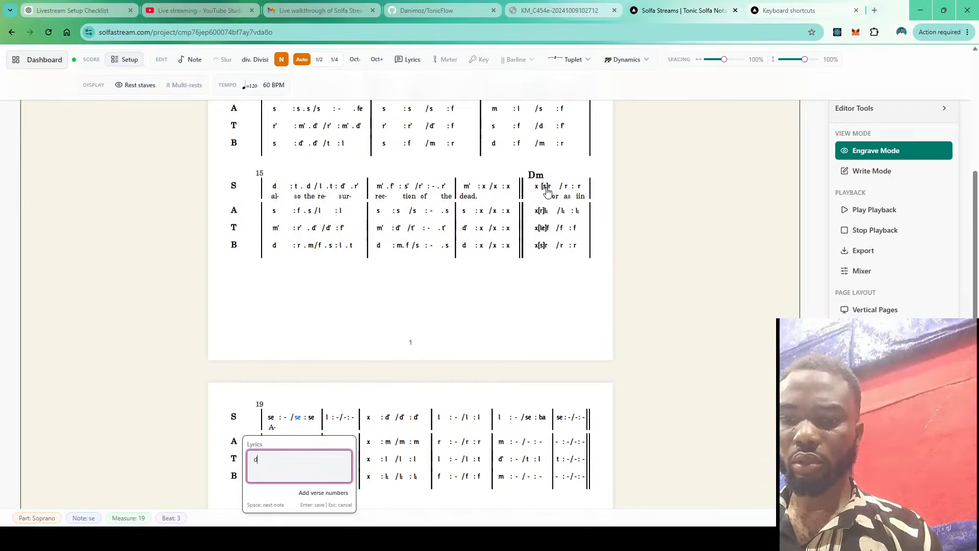
key("space")
type("all")
key("space")
type("die")
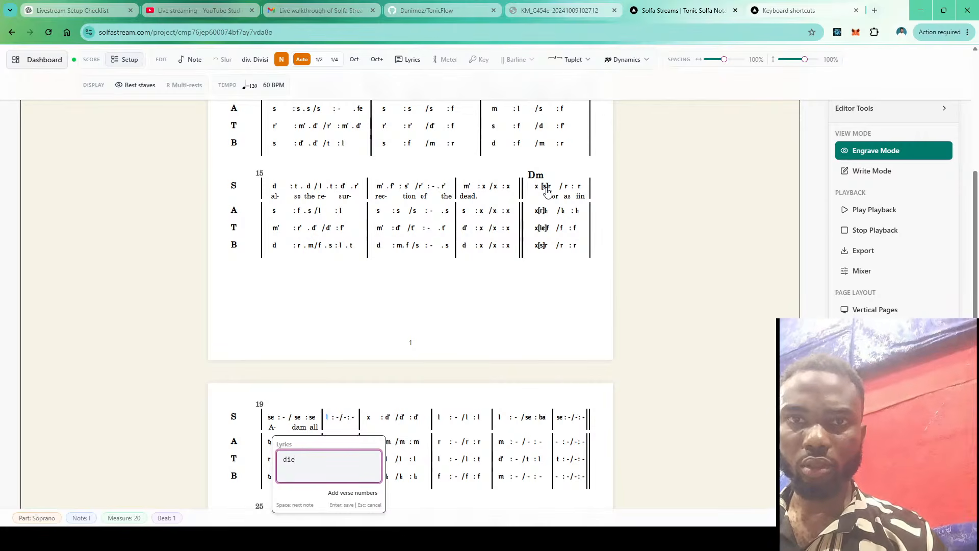
type(",")
key("space")
Enter the soprano lyrics "for", "as" and "in" on beats 2 to 4 of measure 21
type("for")
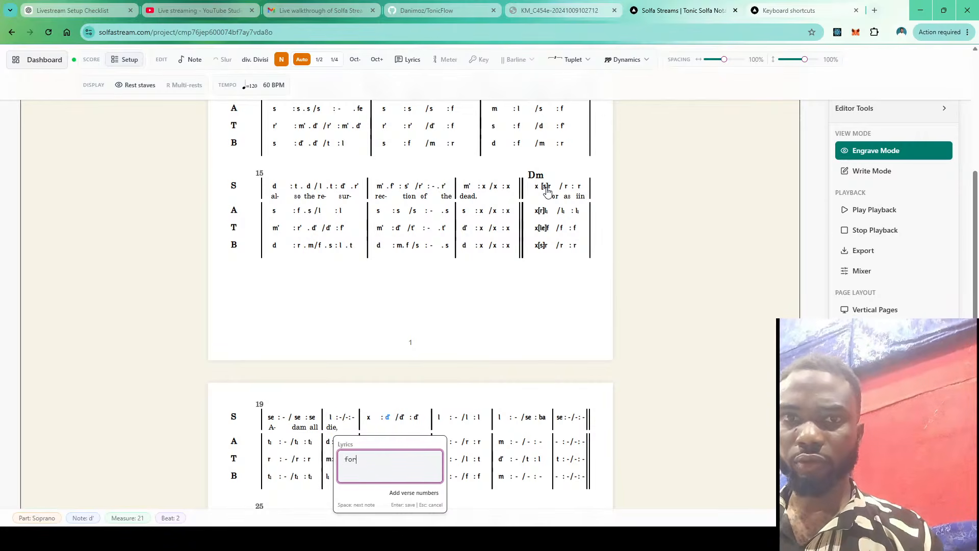
key("space")
type("as")
key("space")
type("in")
key("space")
Enter the soprano lyrics "A-", "dam" and "all" in measure 22 and "die" on beat 1 of measure 23, and finish lyric entry
type("A-")
key("space")
type("dam")
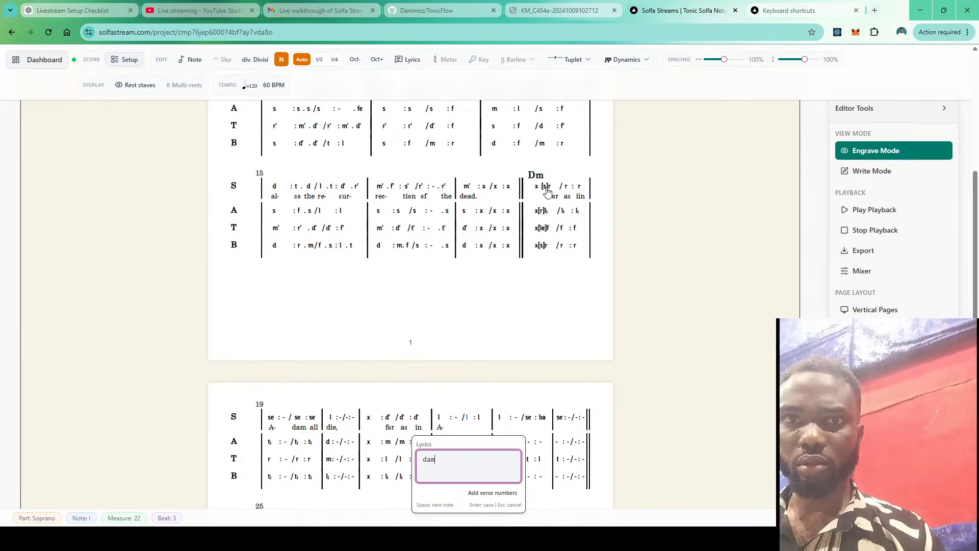
key("space")
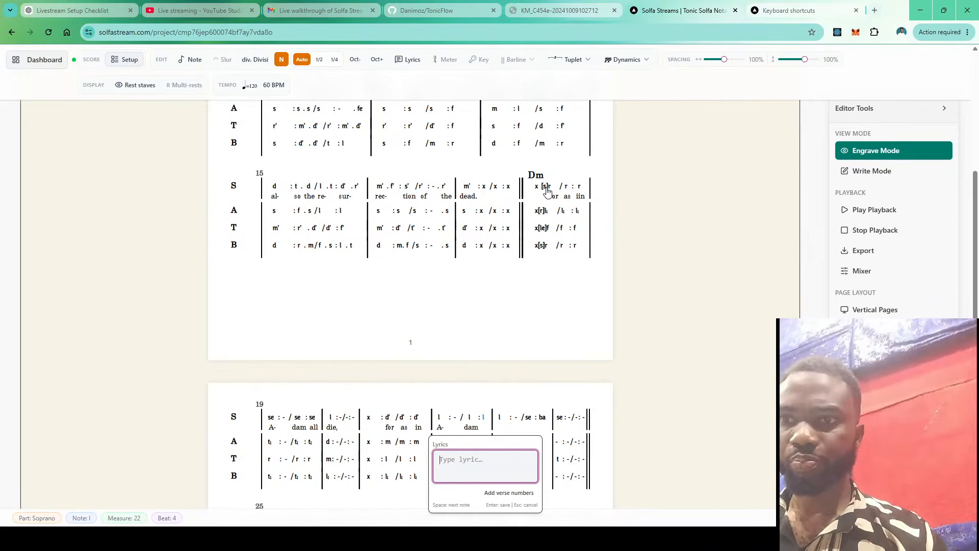
type("all")
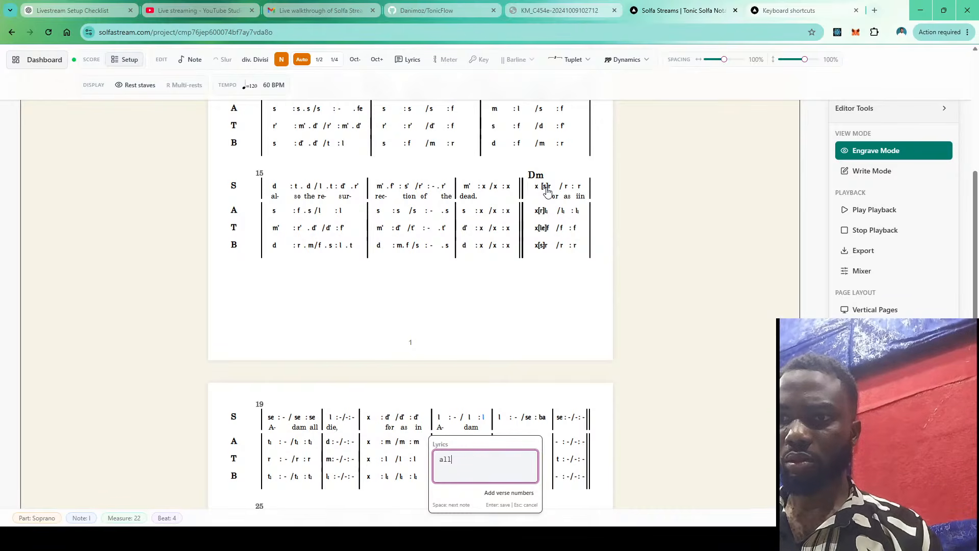
key("space")
type("die")
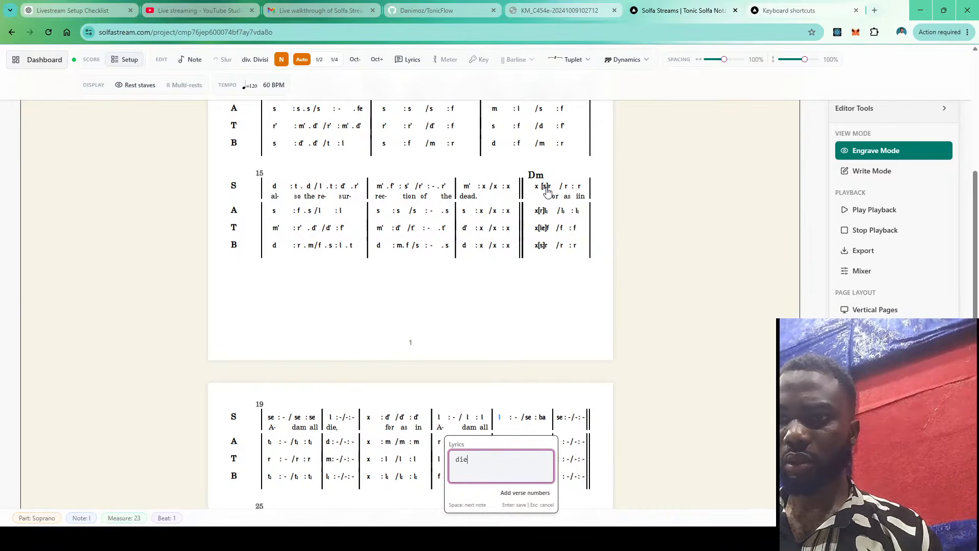
key("space")
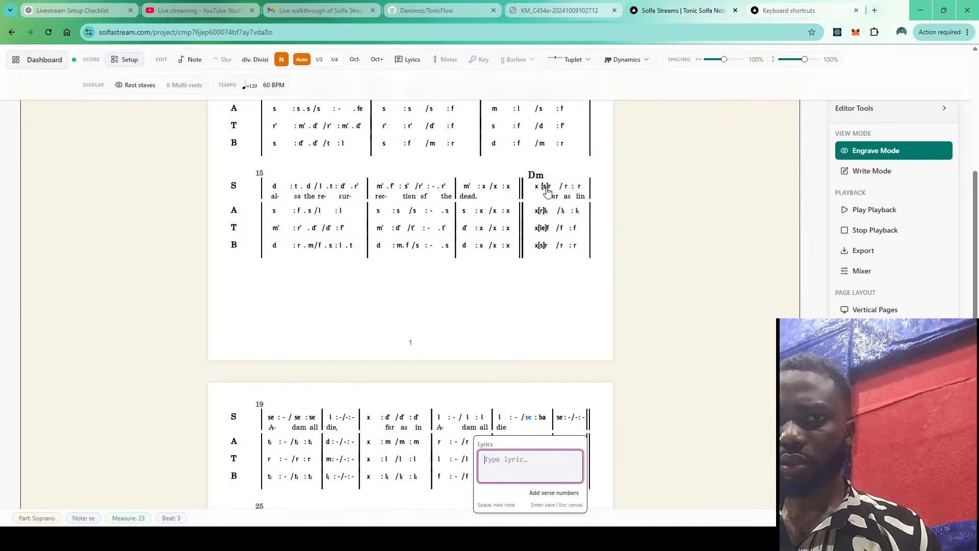
left_click(499, 418)
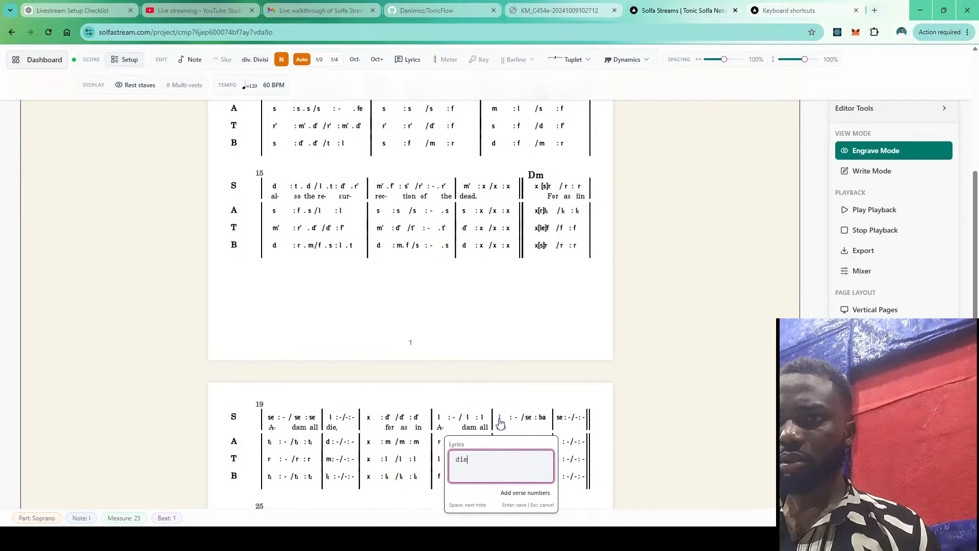
left_click(561, 418)
left_click(544, 393)
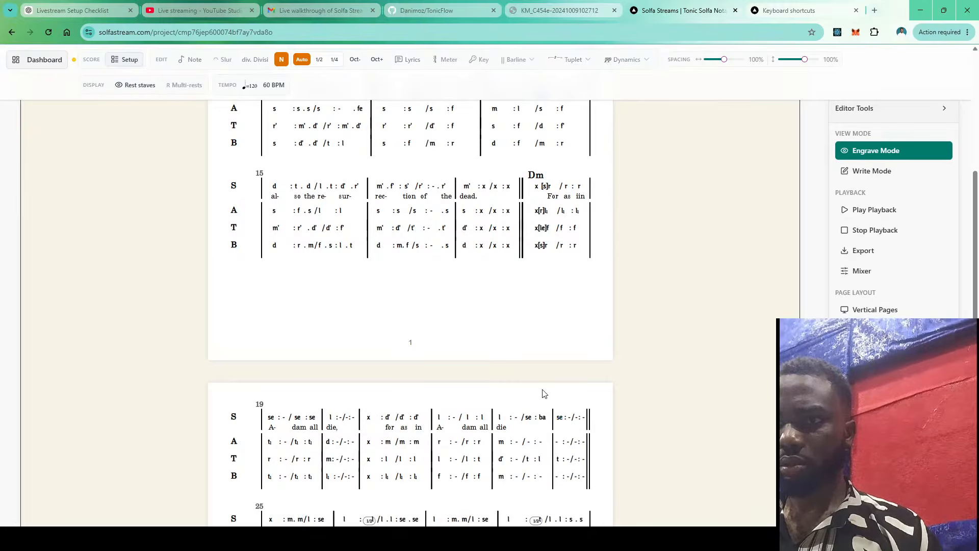
Add a soprano slur from l on beat 1 of measure 23 to se on beat 1 of measure 24
left_click(500, 421)
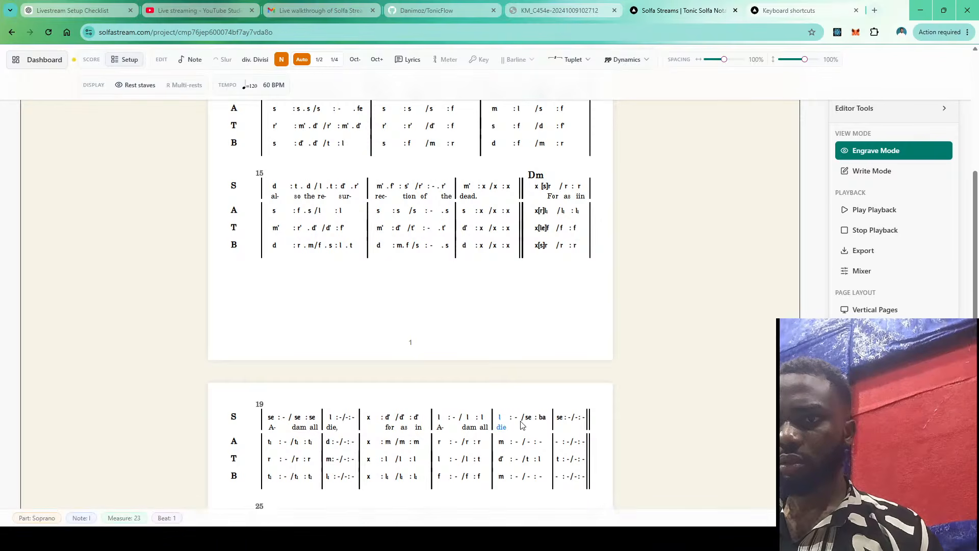
left_click(563, 419, "shift")
key("s")
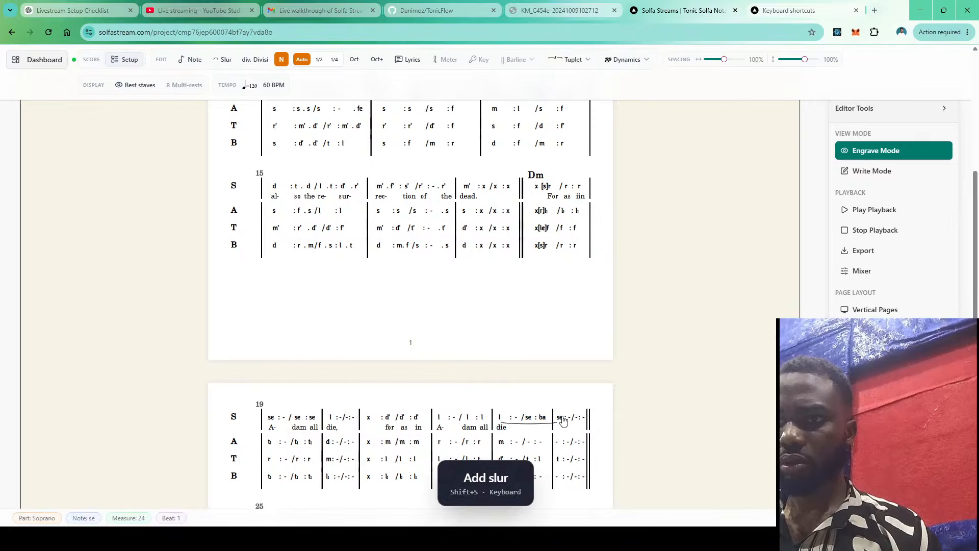
Add a tenor slur from d' on beat 1 of measure 23 to t on beat 1 of measure 24
scroll(583, 432, "down", 2)
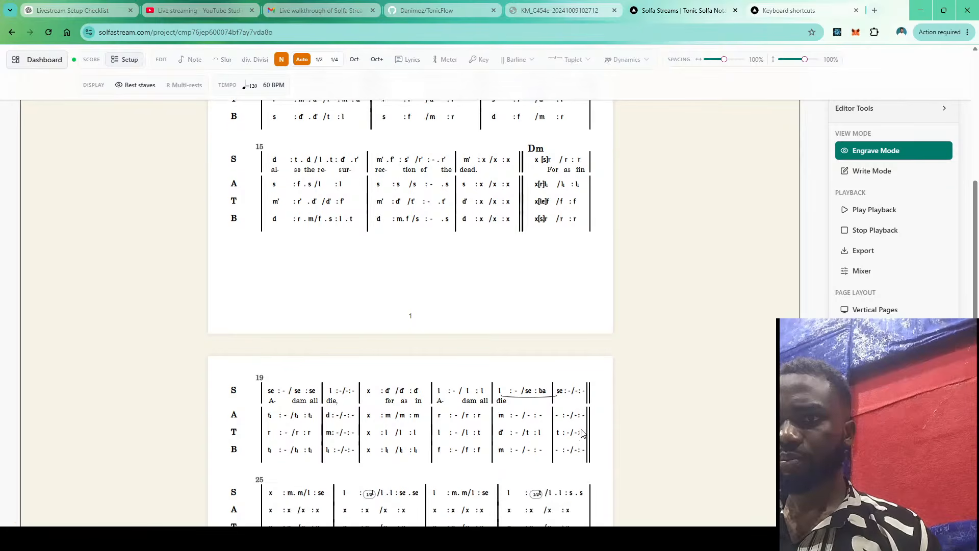
left_click(503, 390)
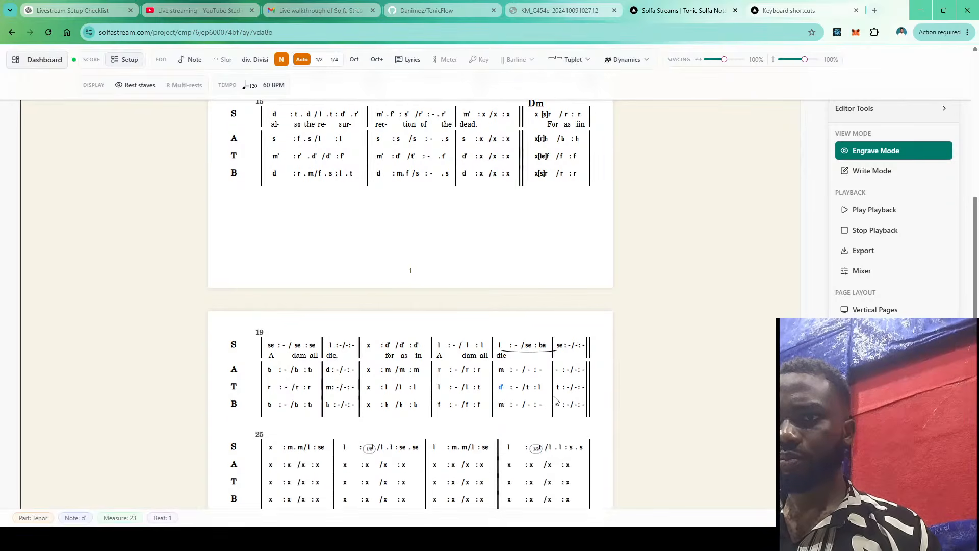
left_click(559, 391, "shift")
key("s")
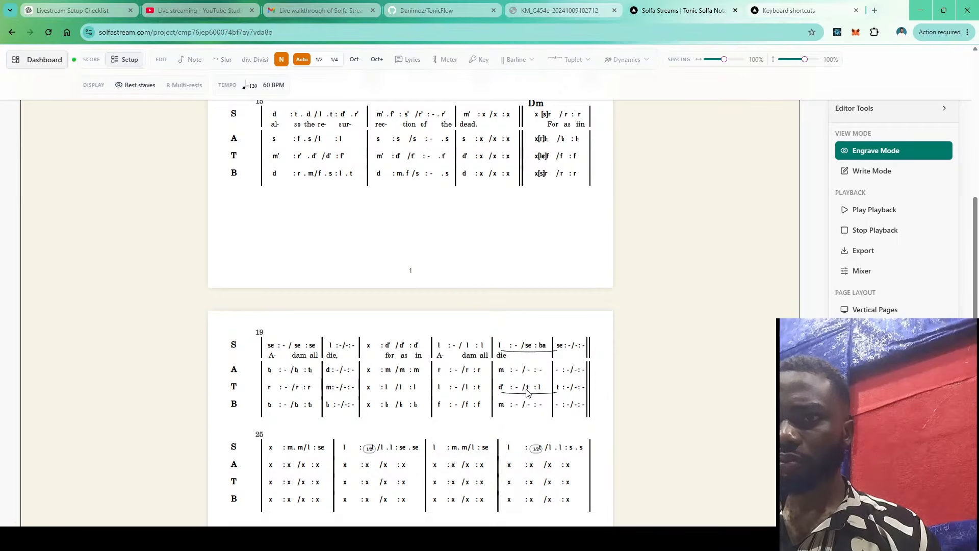
Correct the misspelled soprano lyric on beat 4 of measure 18 to "in"
left_click(580, 130)
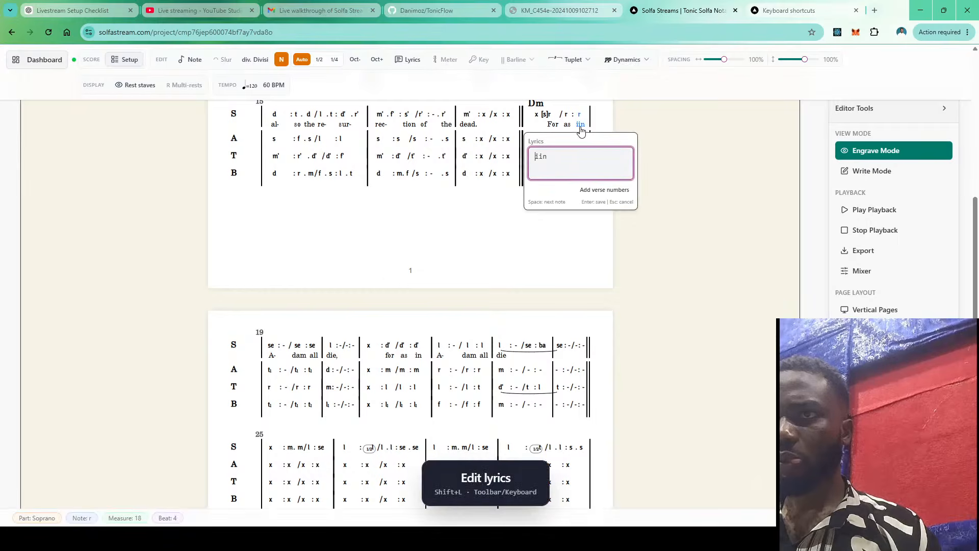
key("Left")
key("BackSpace")
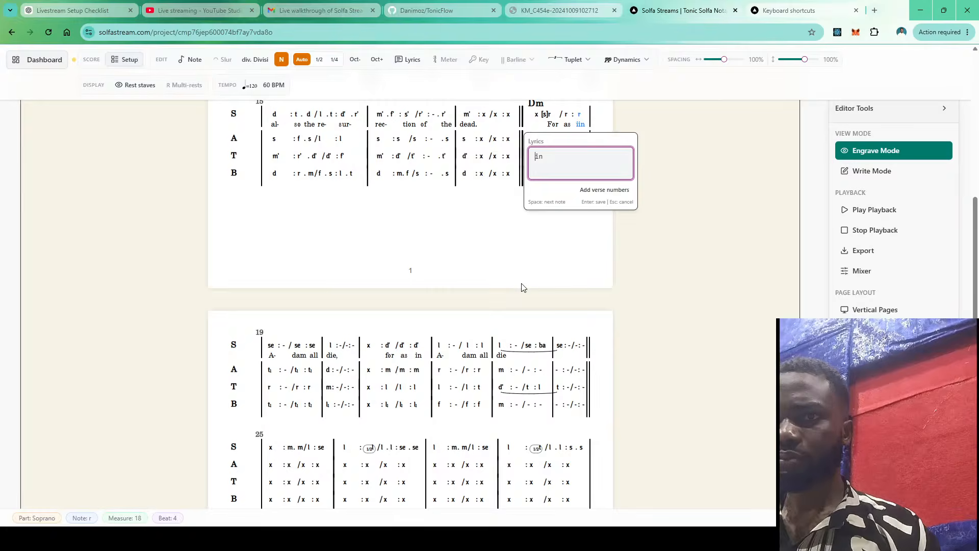
key("Return")
Review the entered measures, then switch to the vocal score PDF and examine the Allegro passage and the start of page 3
scroll(520, 284, "down", 2)
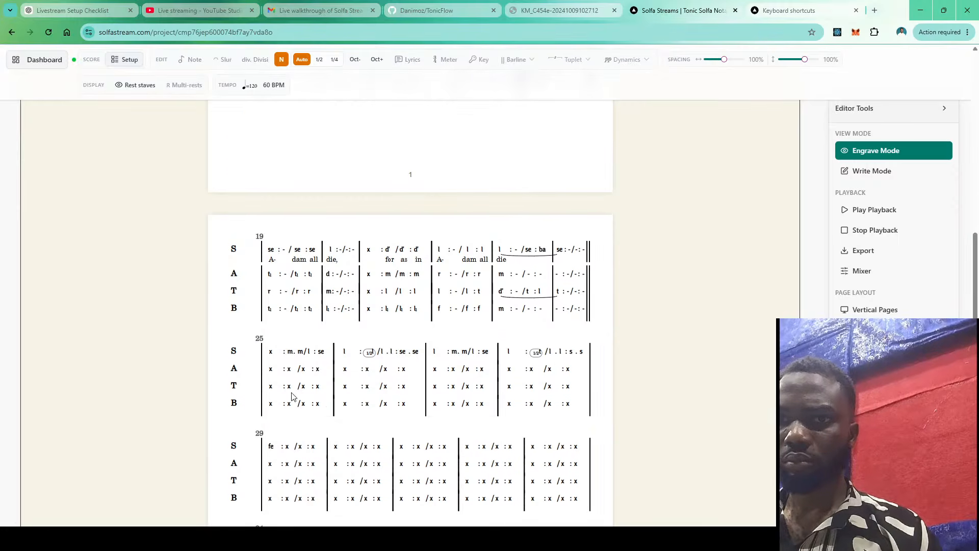
scroll(365, 382, "up", 2)
scroll(365, 383, "down", 1)
scroll(365, 382, "down", 1)
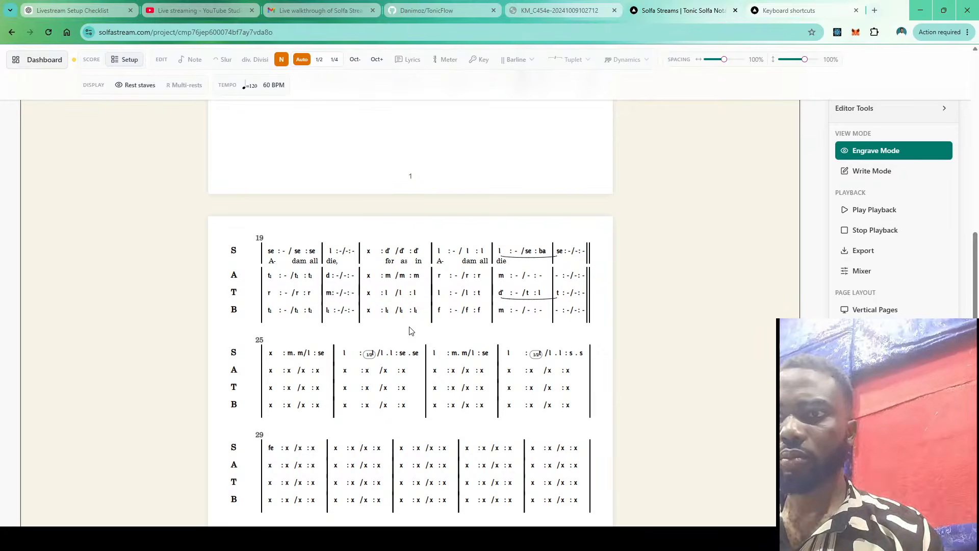
scroll(411, 330, "up", 5)
scroll(411, 331, "down", 7)
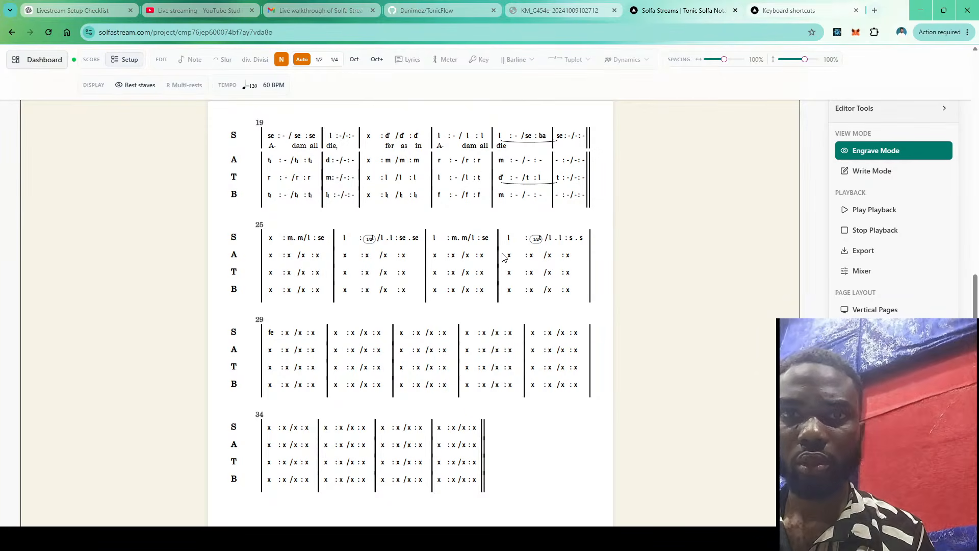
left_click(287, 333)
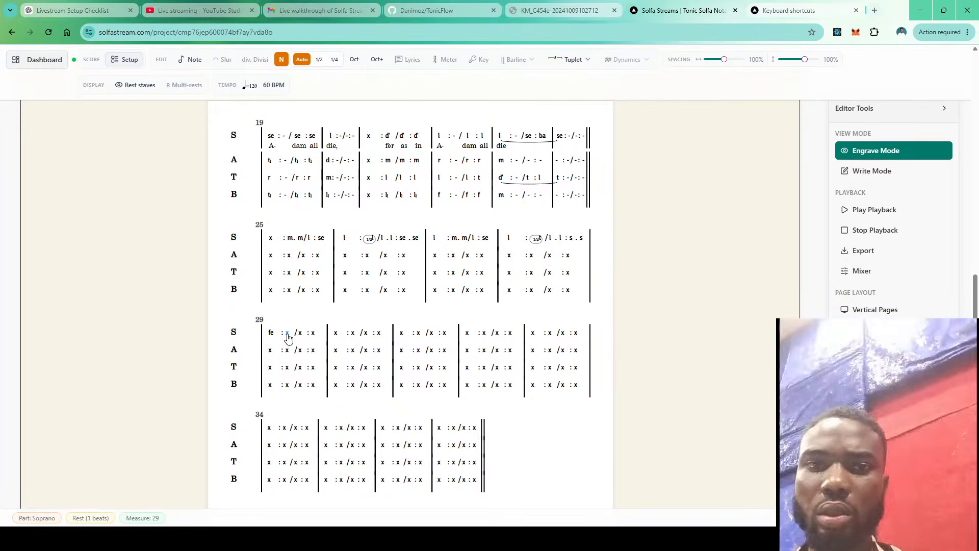
left_click(538, 7)
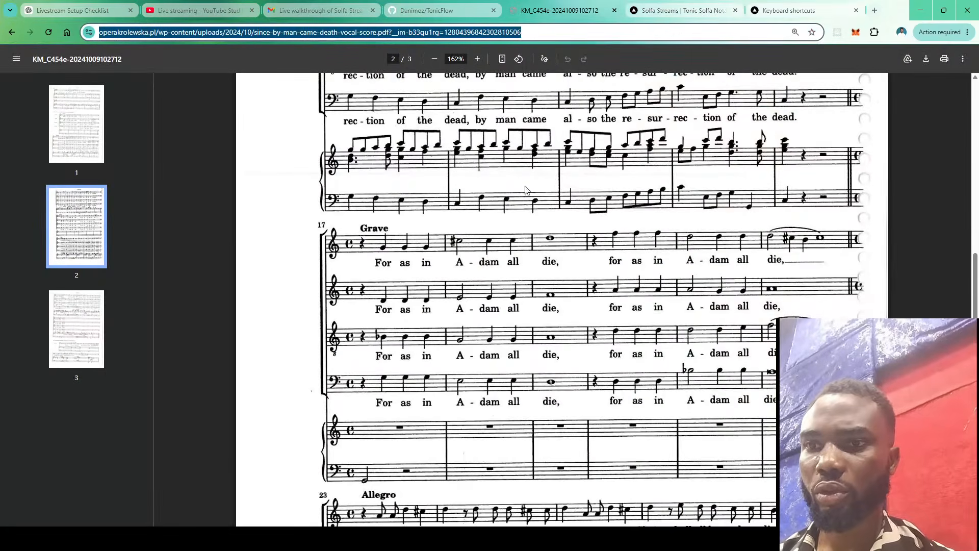
scroll(536, 276, "down", 3)
scroll(536, 276, "down", 5)
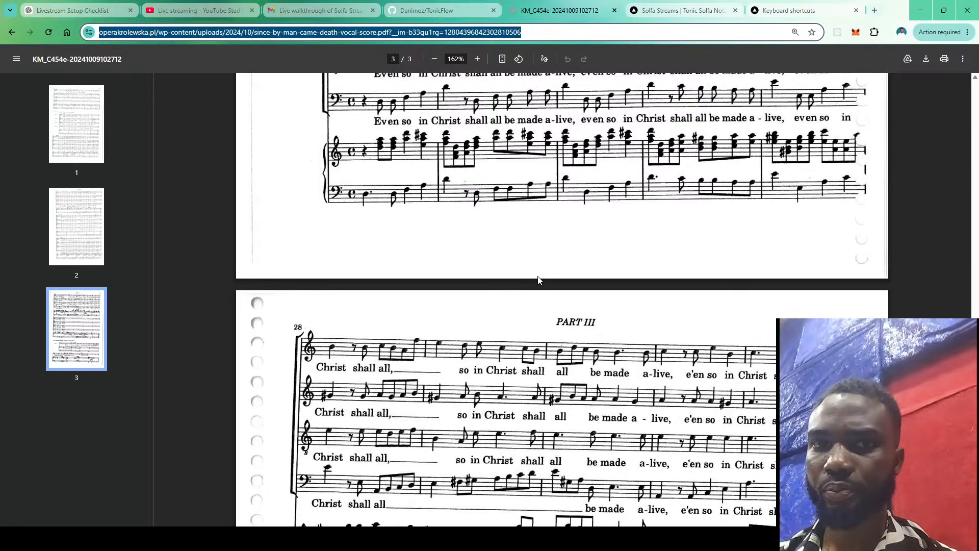
Switch back to Solfa Streams and delete the note fe on beat 1 of soprano measure 29
left_click(683, 17)
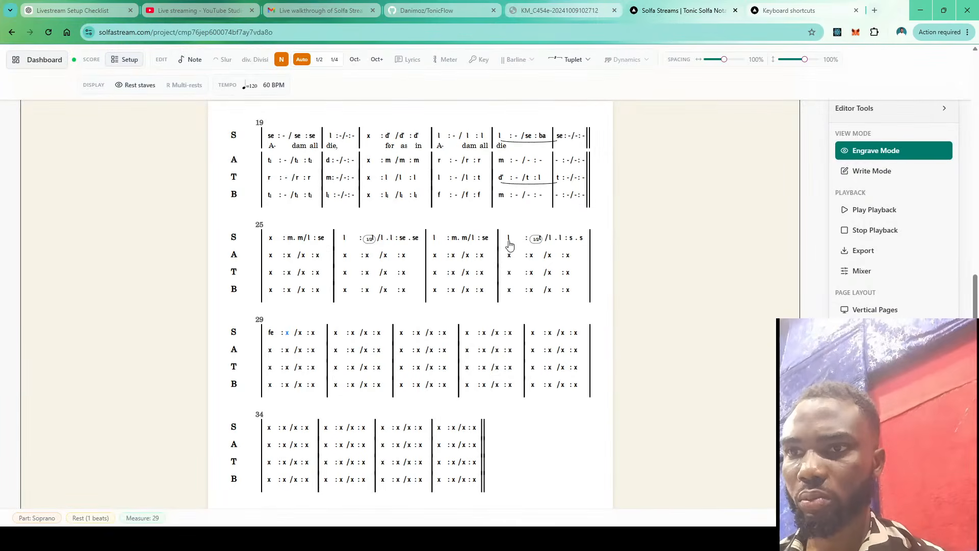
left_click(272, 336)
key("BackSpace")
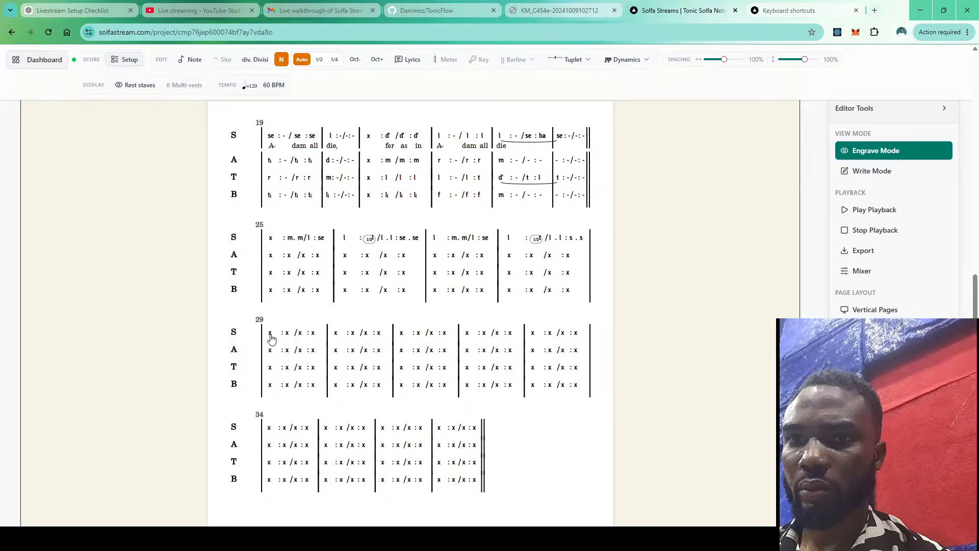
Set a key change to A minor at measure 29 on every staff
left_click(285, 317)
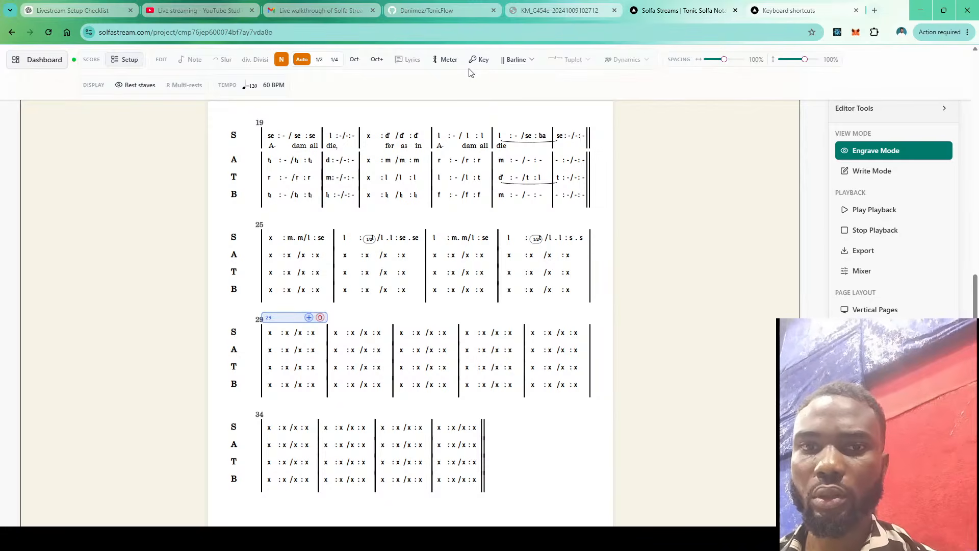
left_click(479, 60)
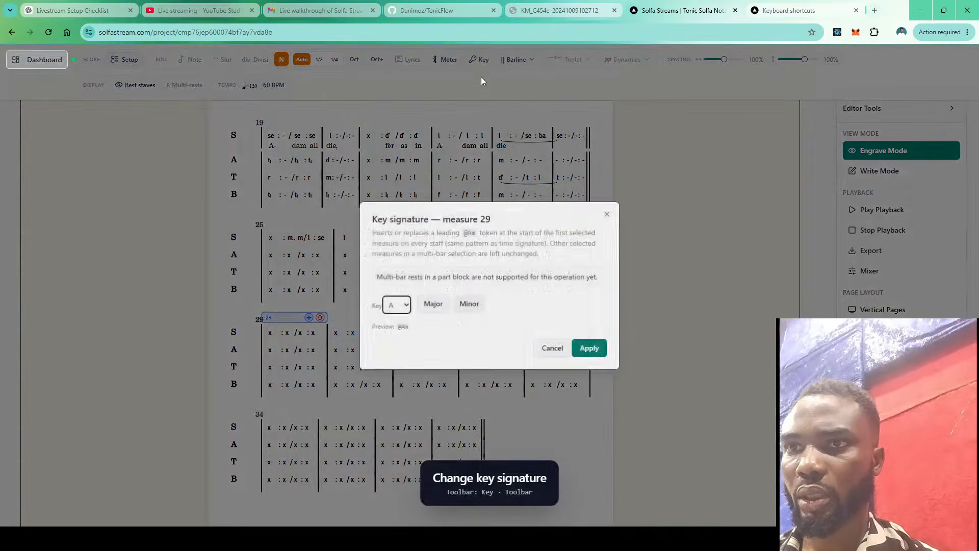
left_click(462, 306)
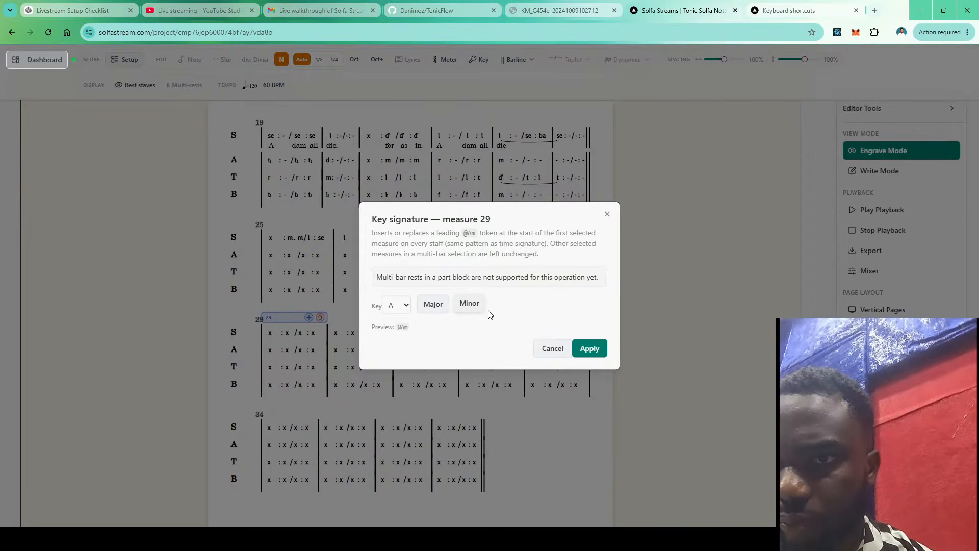
left_click(592, 353)
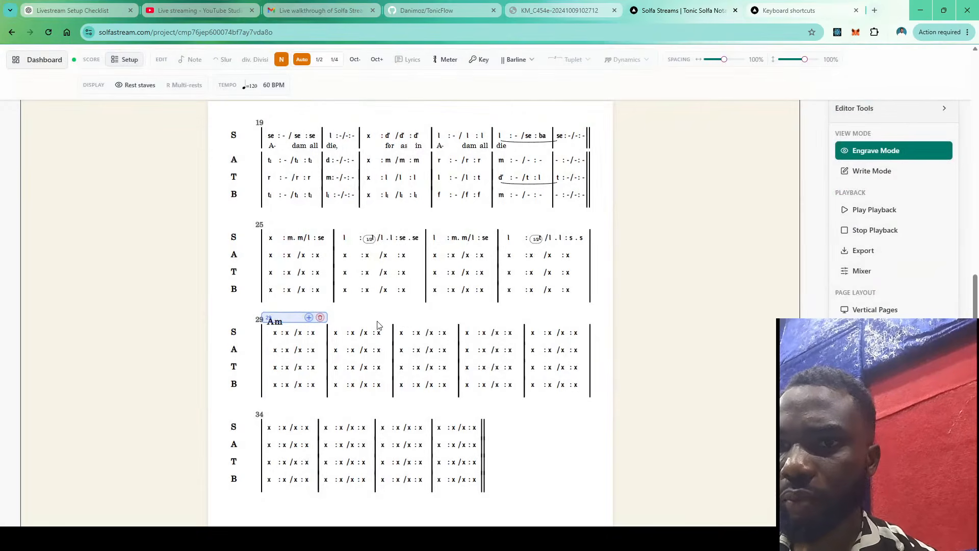
Fill soprano measure 29 with t on beat 1, half-beat notes m'.m' on beat 2, m' on beat 3 and d' on beat 4
left_click(274, 334)
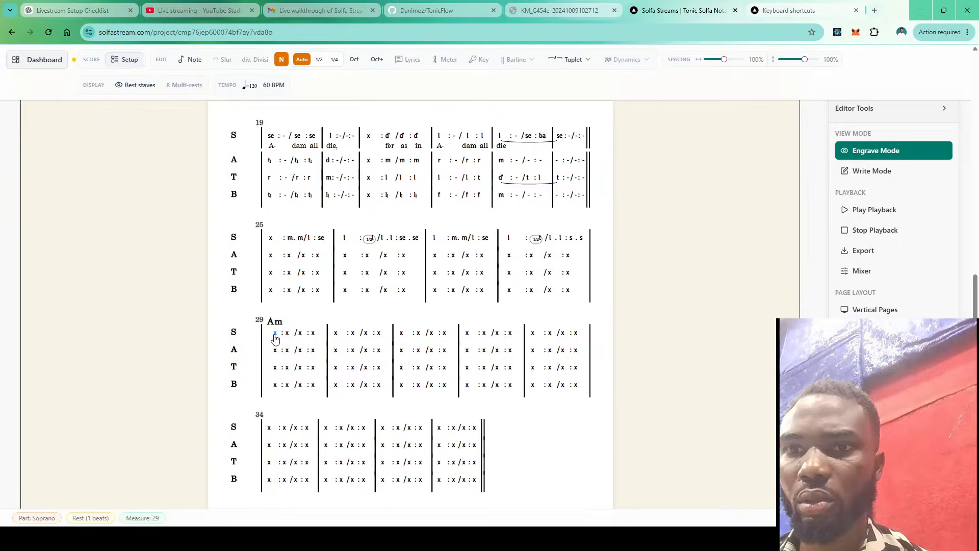
key("t")
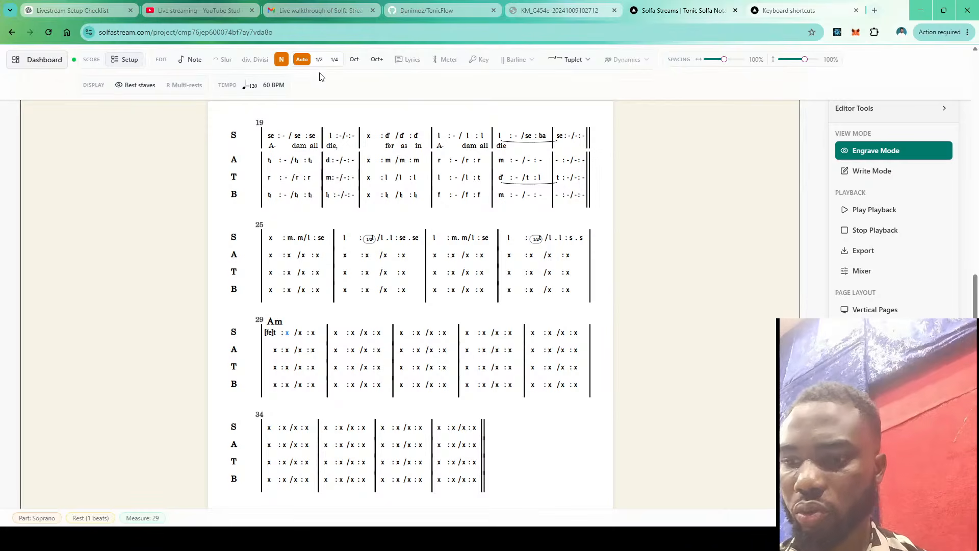
key("period")
left_click(377, 61)
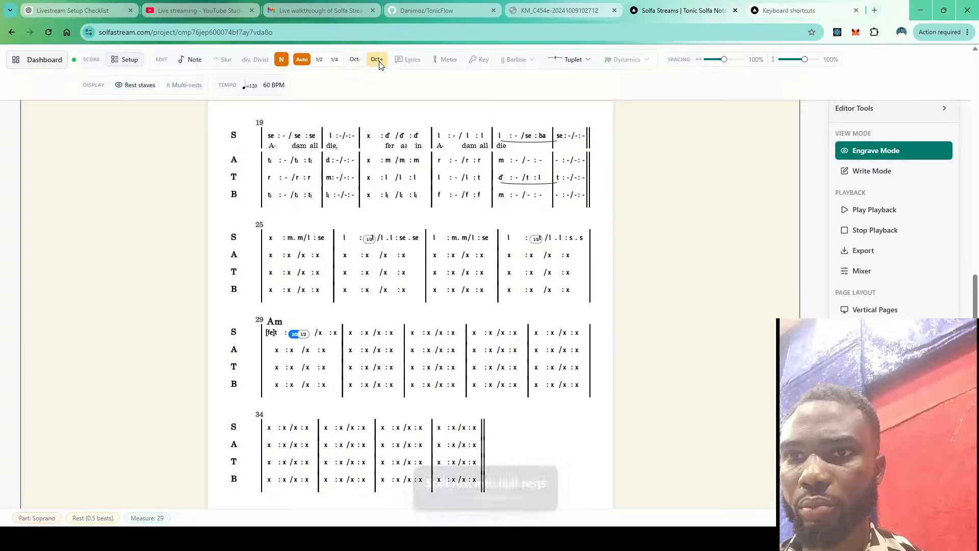
key("m")
key("m")
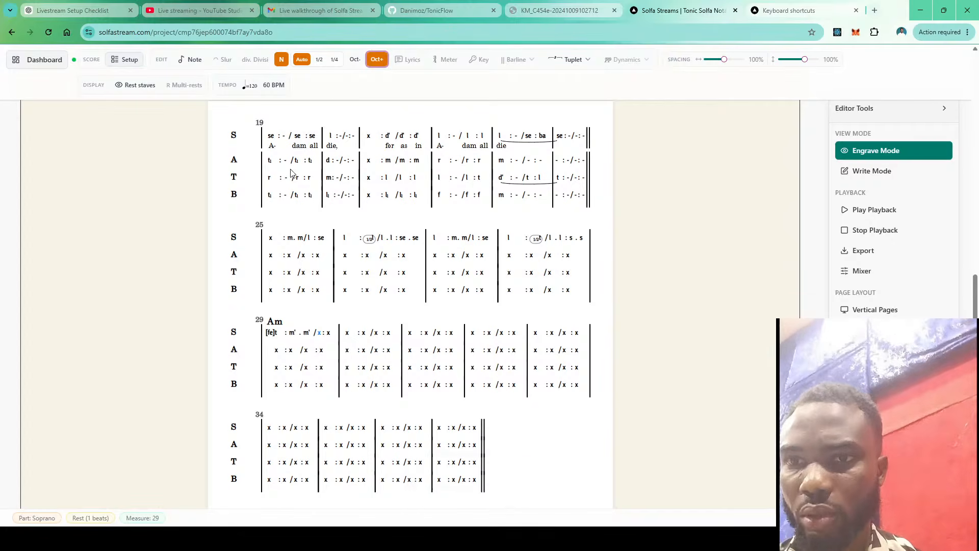
key("m")
key("d")
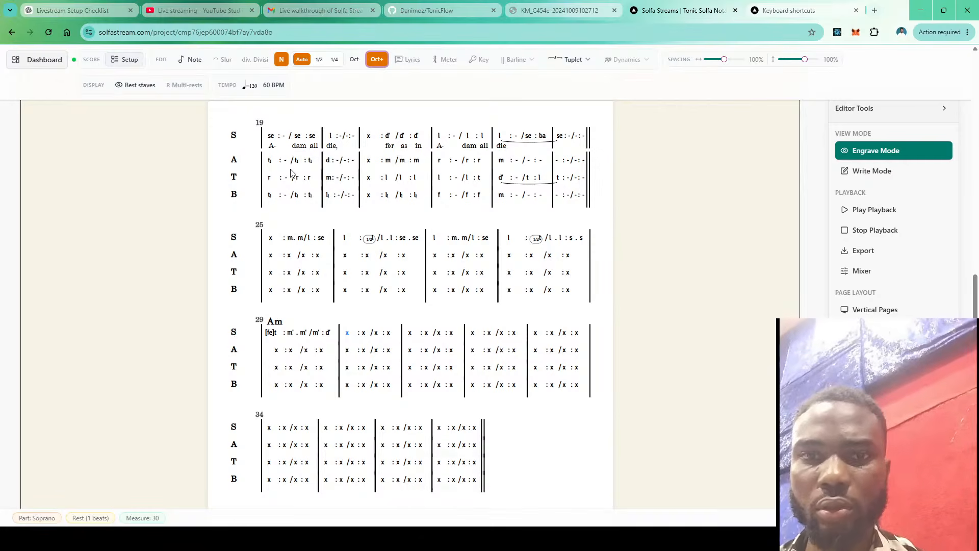
Fill soprano measure 30 with t', a half-beat rest and half-beat t', d'.t' and l'.f' on its four beats
key("t")
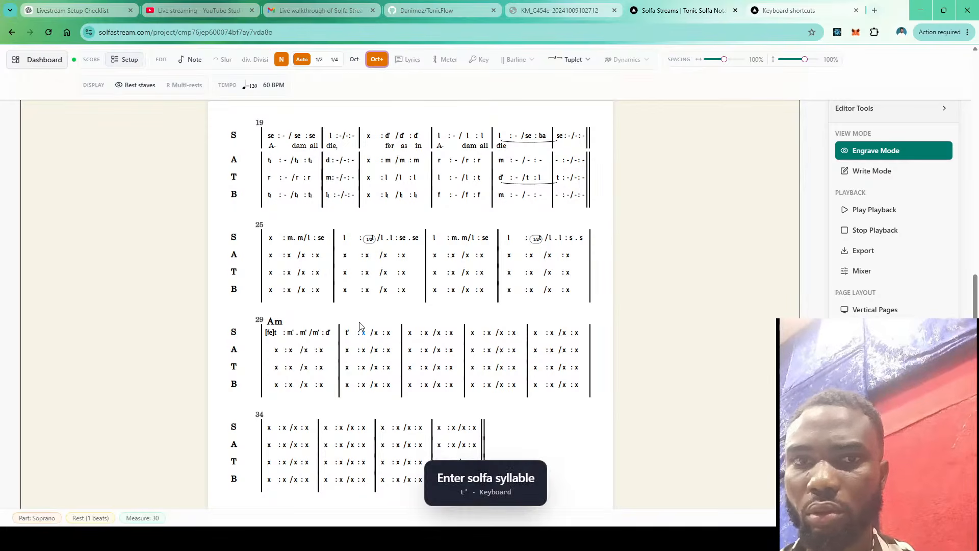
key("period")
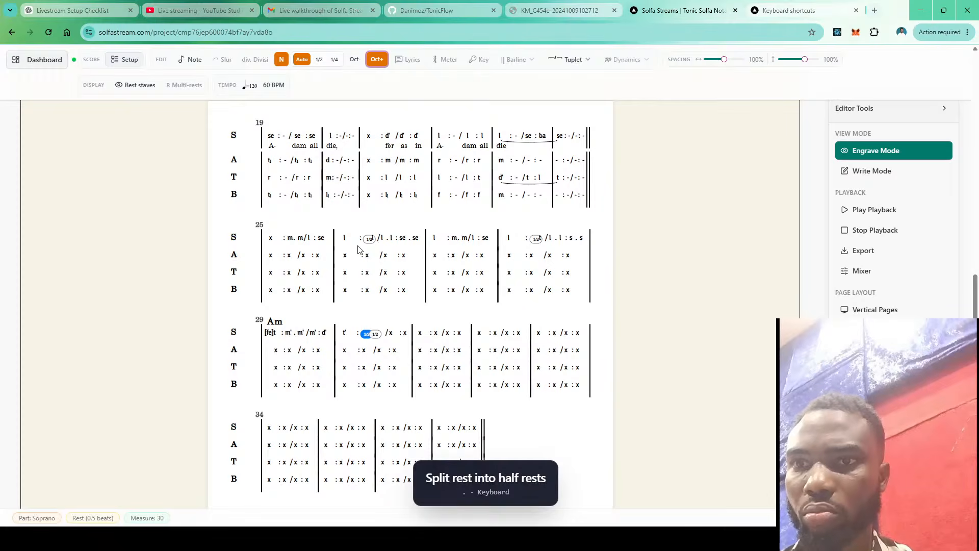
left_click(375, 334)
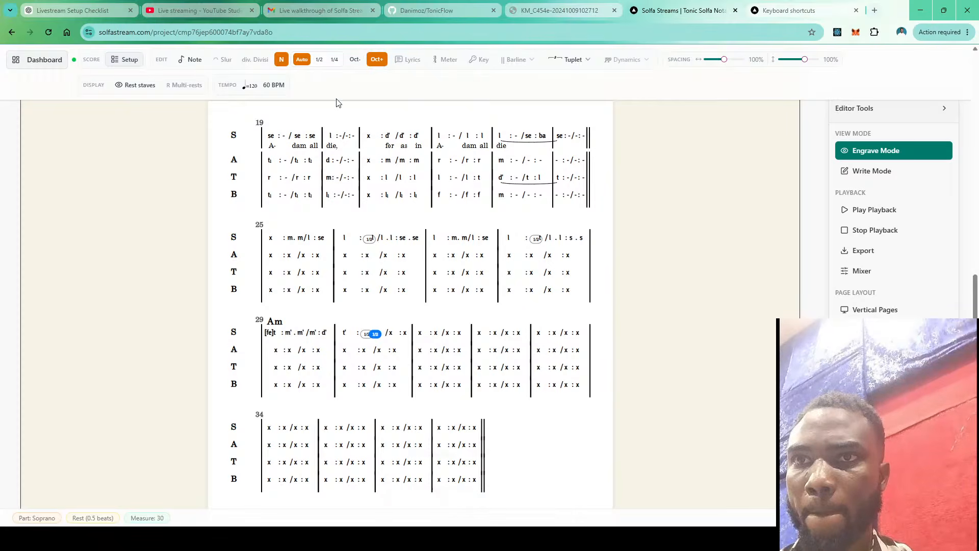
left_click(319, 60)
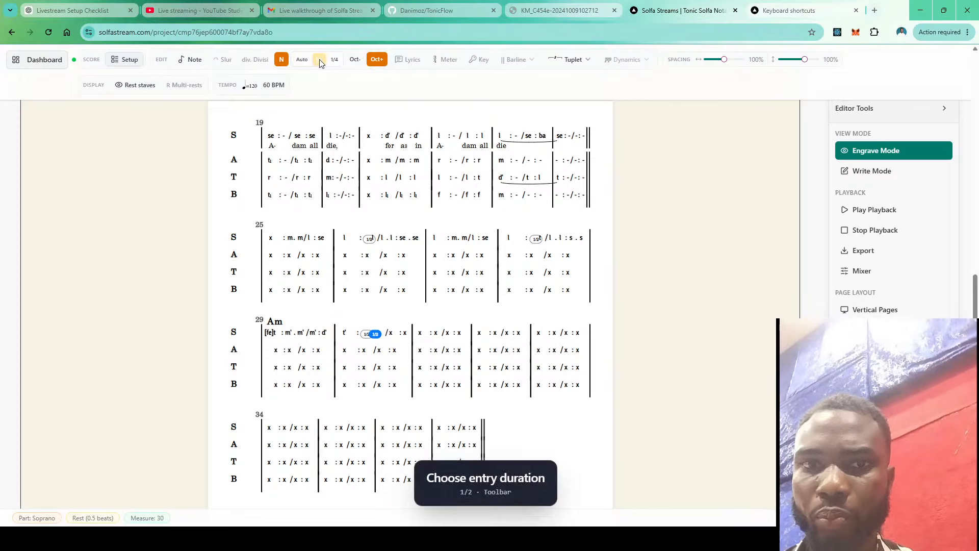
key("t")
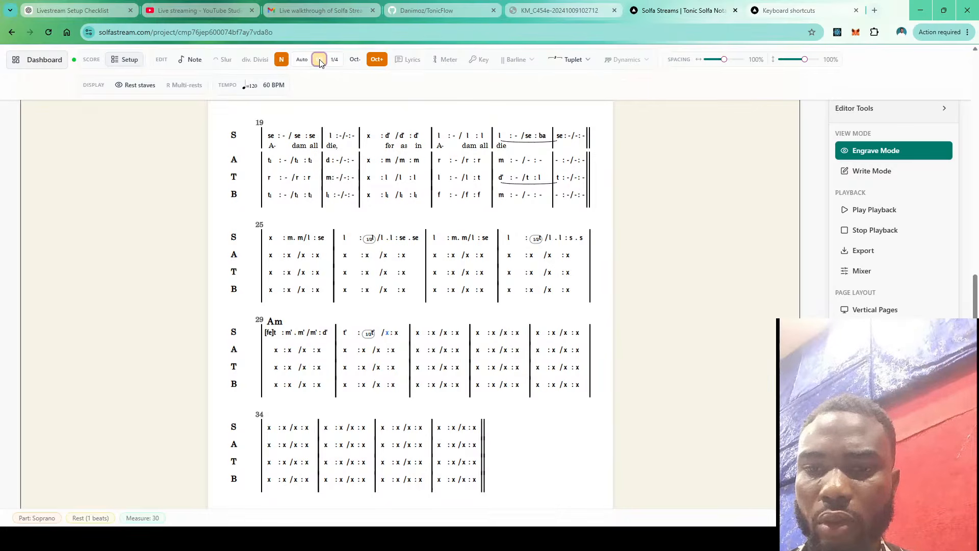
key("d")
key("t")
key("l")
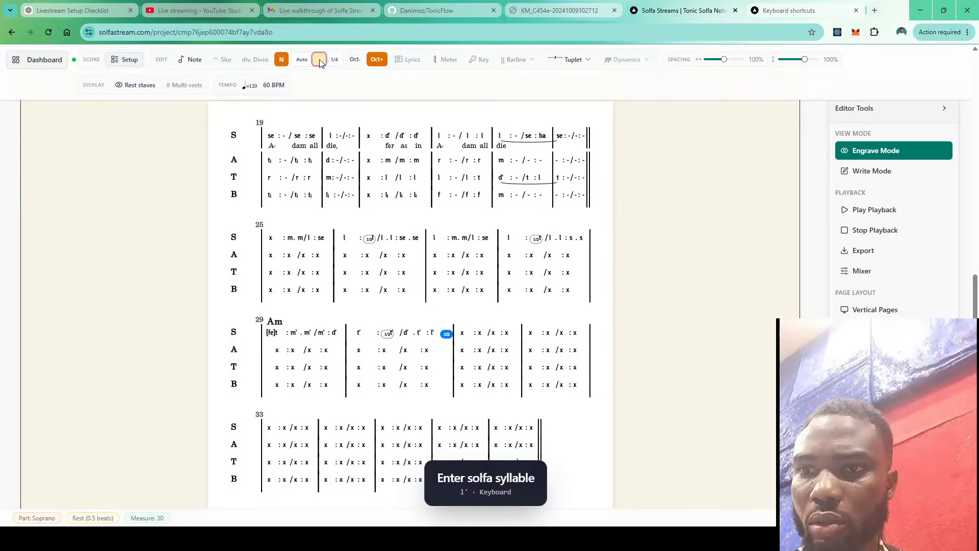
key("f")
Return the entry duration to Auto and enter m' on beat 1 of soprano measure 31
left_click(320, 62)
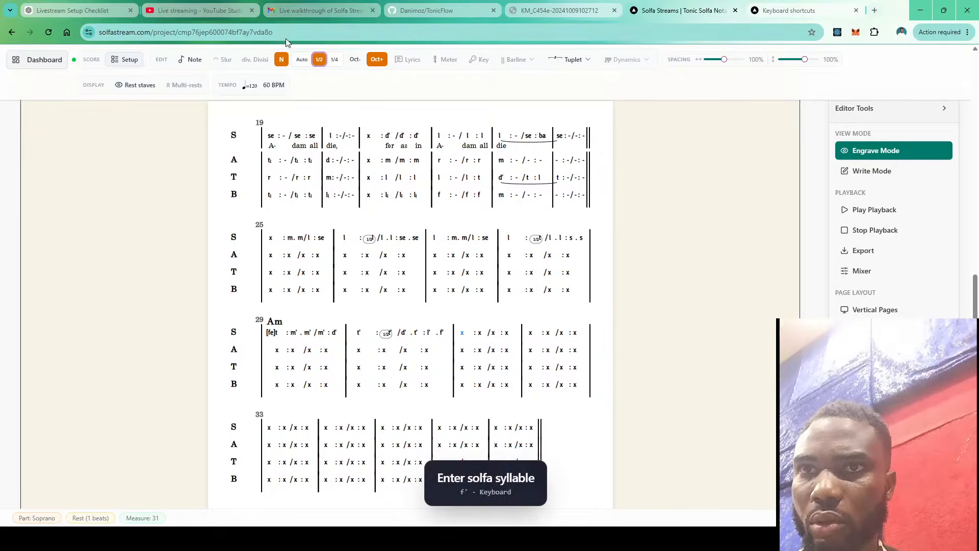
left_click(301, 60)
key("m")
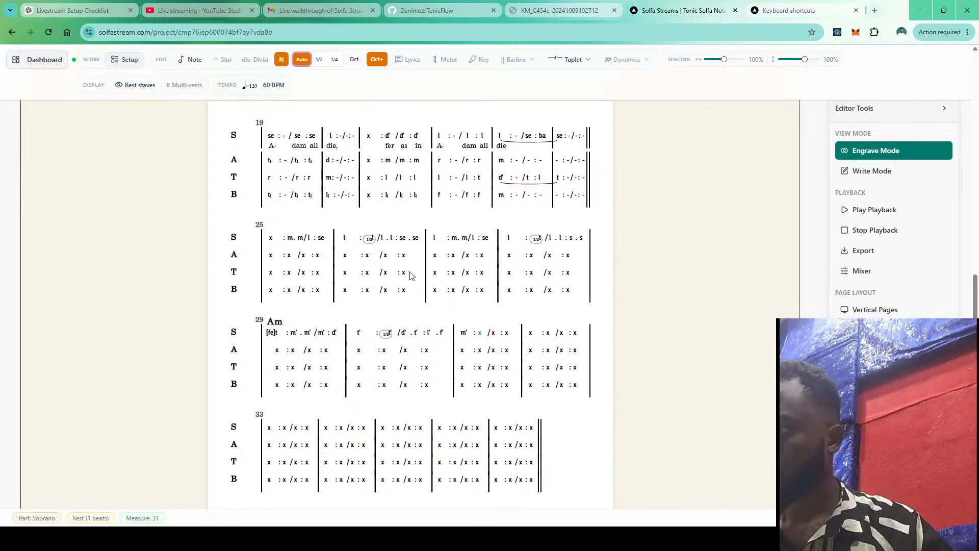
Lower the soprano notes of measure 30 by one octave, except the last f'
left_click(429, 334)
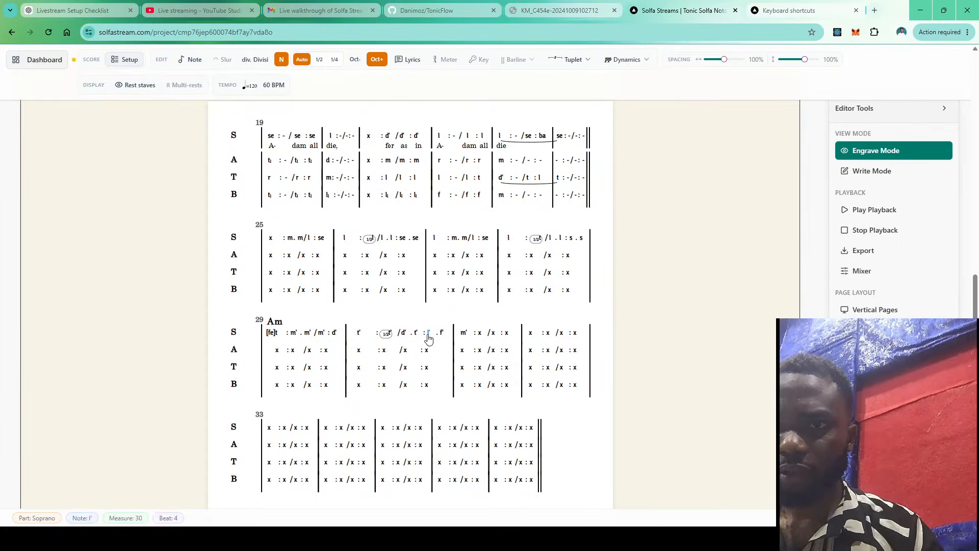
left_click(391, 335)
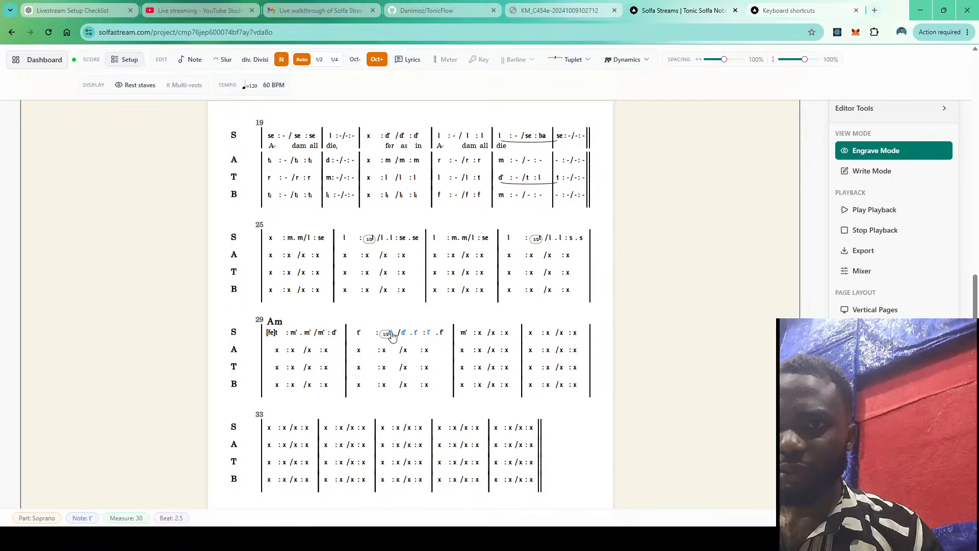
key("ctrl+alt+Down")
key("Escape")
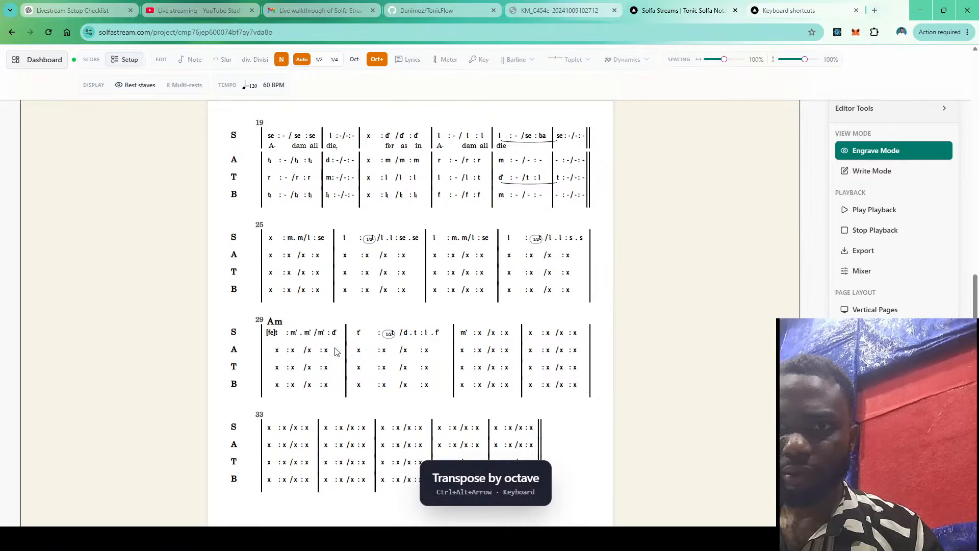
left_click(360, 335)
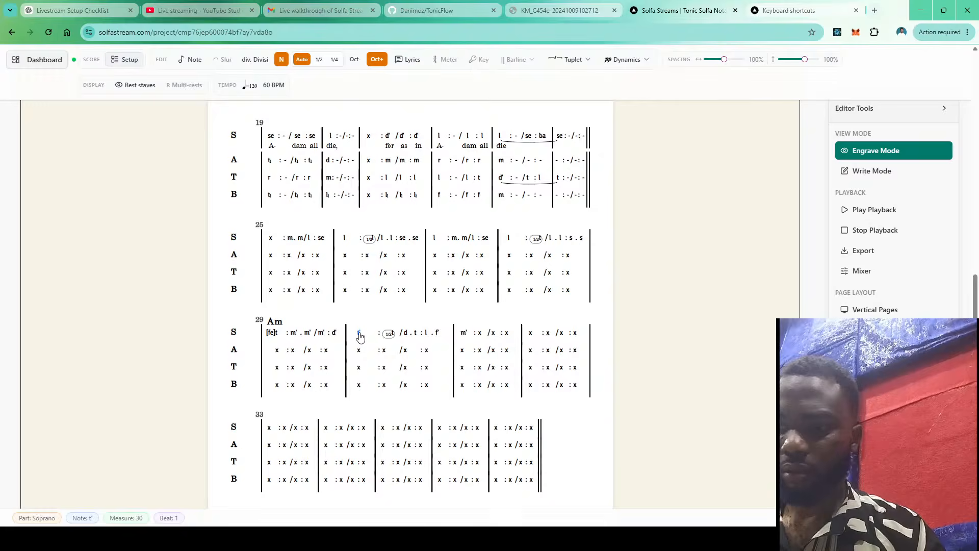
key("ctrl+alt+Down")
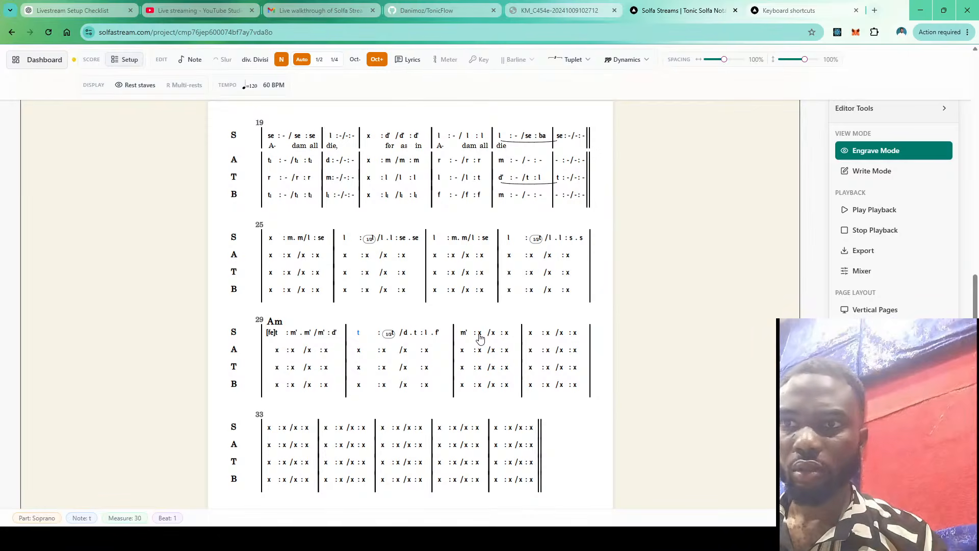
Enter r'.m', d' and d'.t' on beats 2 to 4 of soprano measure 31 and lower the final t' by one octave
left_click(480, 335)
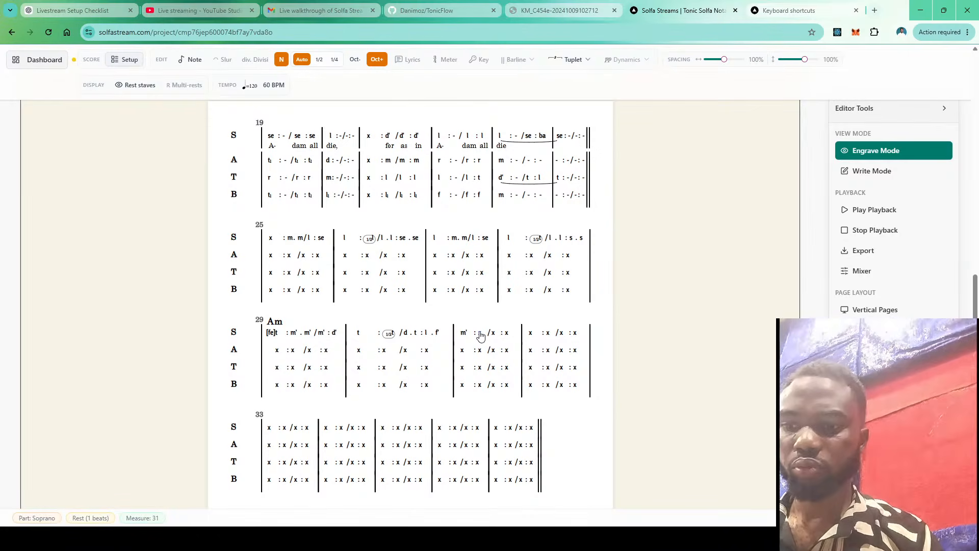
key("period")
key("r")
key("m")
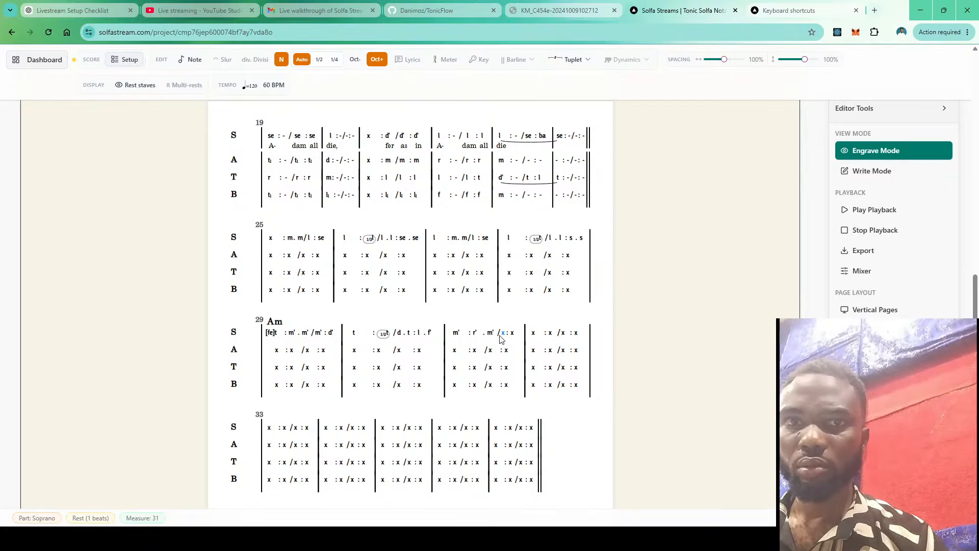
key("d")
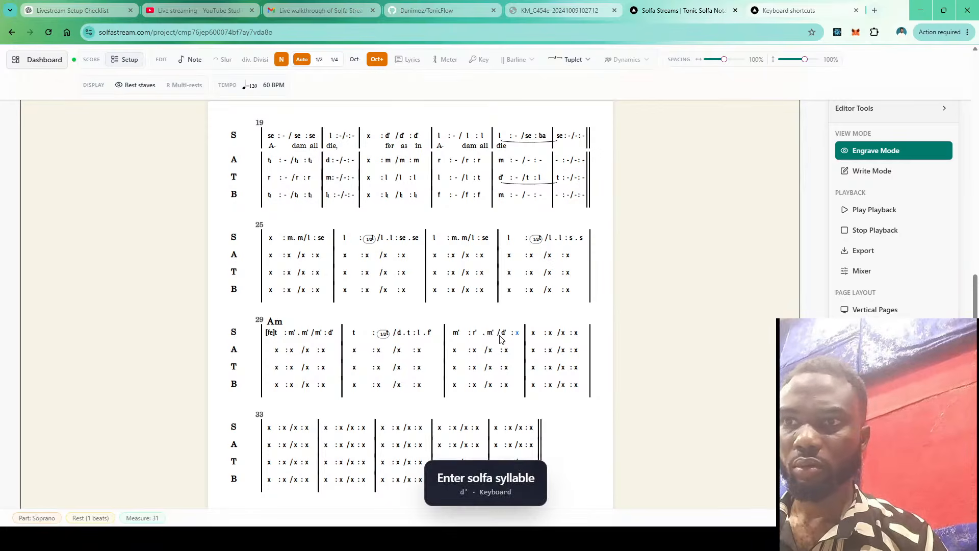
key("period")
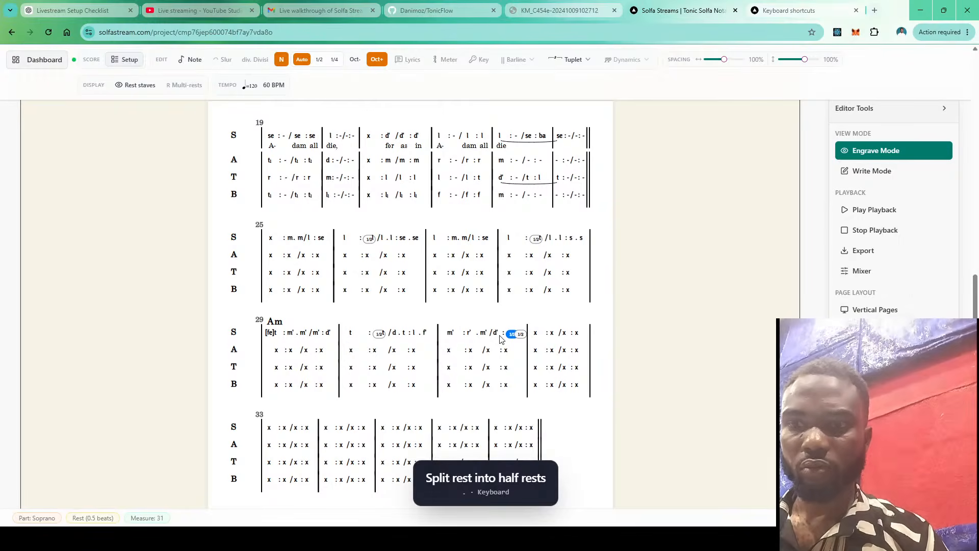
key("t")
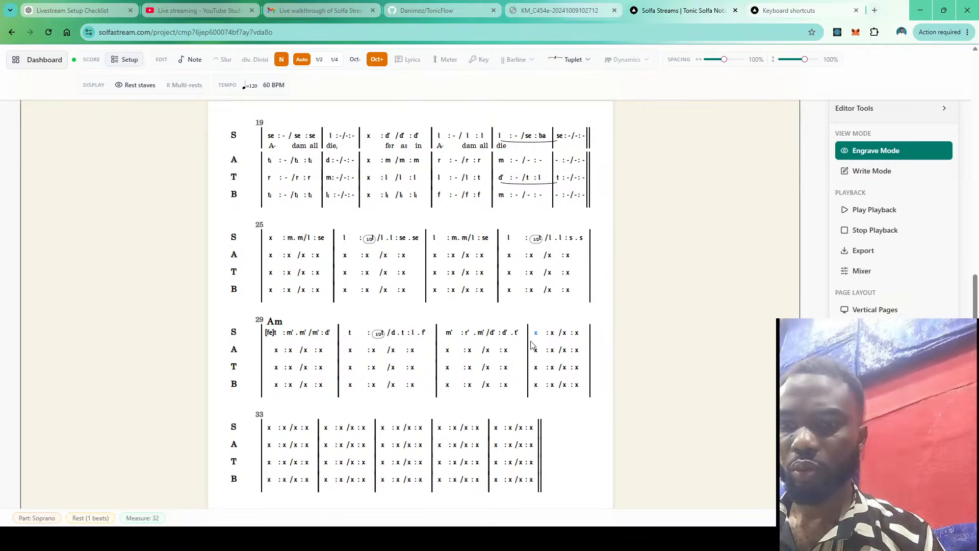
left_click(516, 334)
key("ctrl+alt+Down")
Enter t'.r' and d'.t' as half-beat pairs on beats 1 and 2 of soprano measure 32
left_click(536, 335)
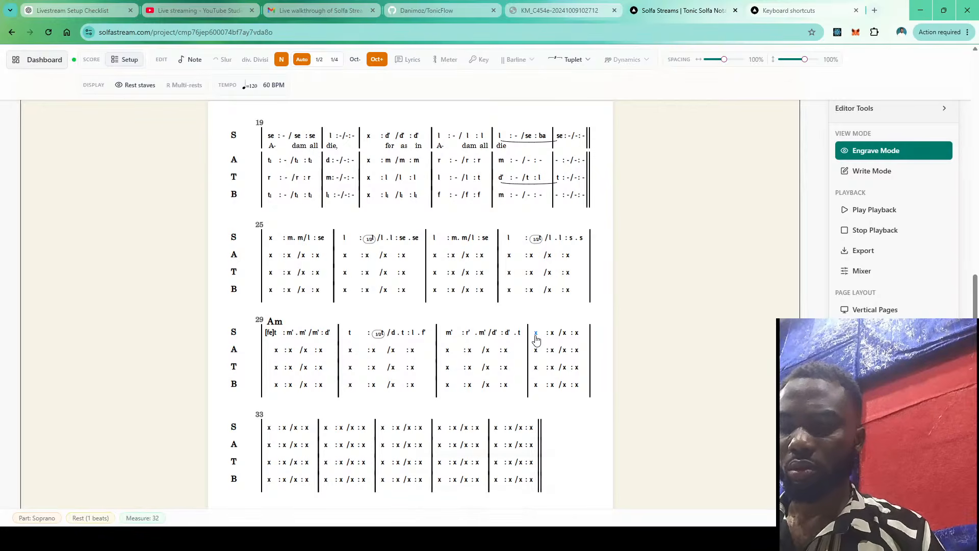
key("period")
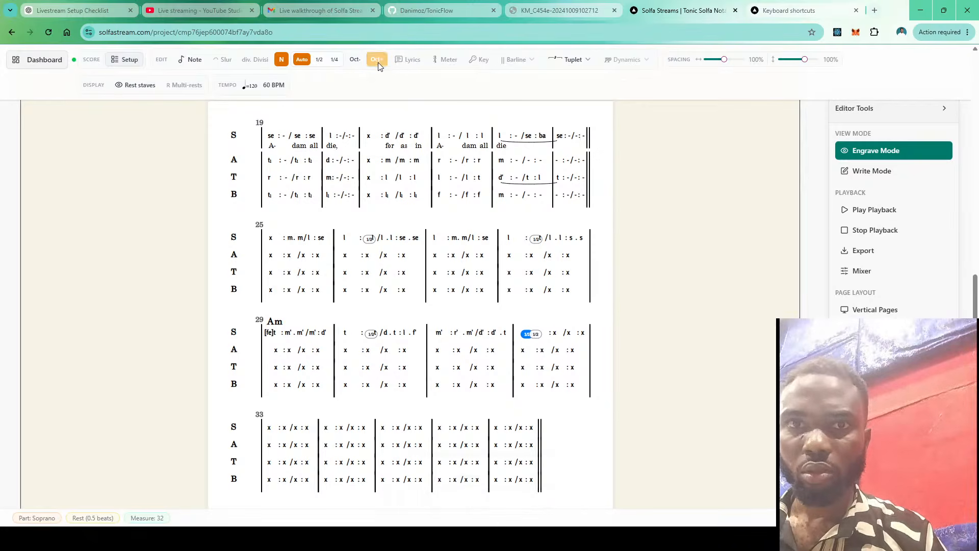
left_click(376, 61)
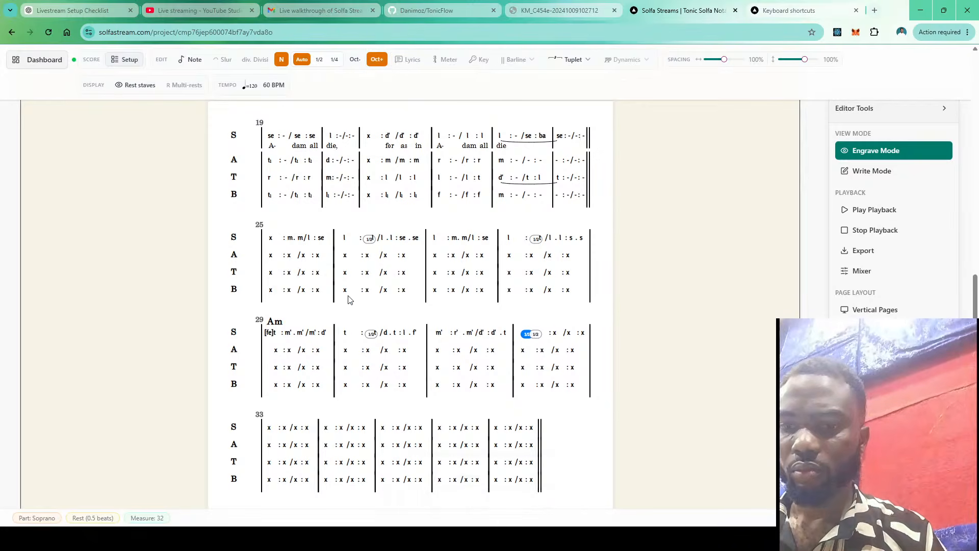
key("t")
key("r")
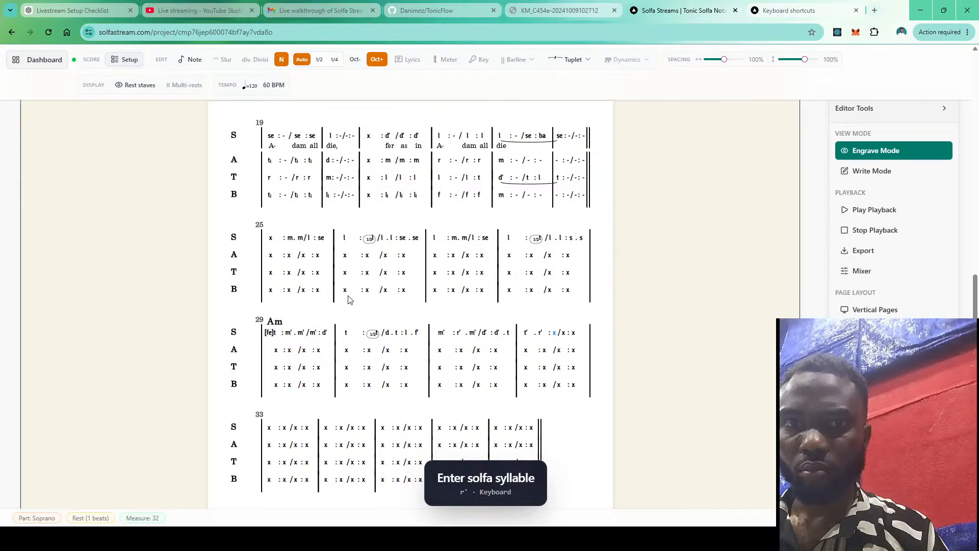
key("period")
key("d")
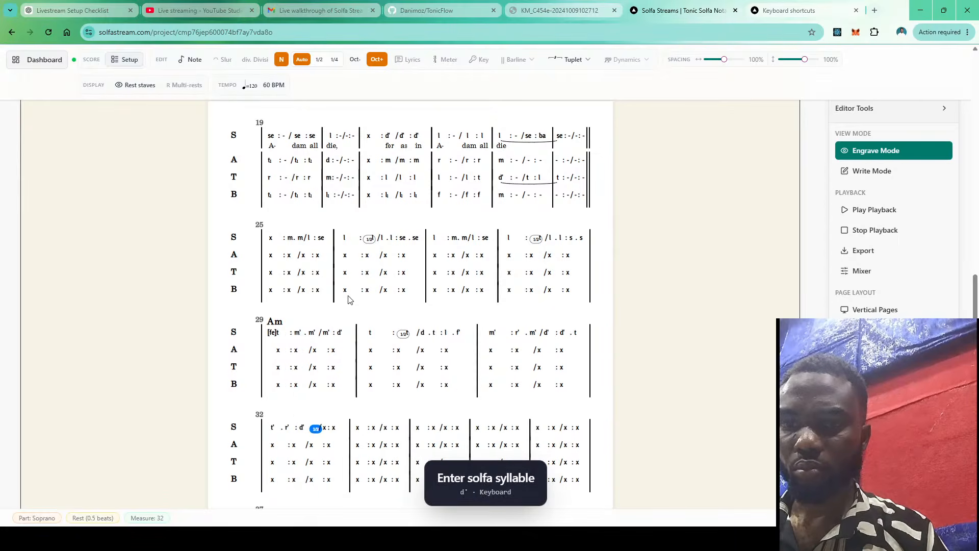
key("r")
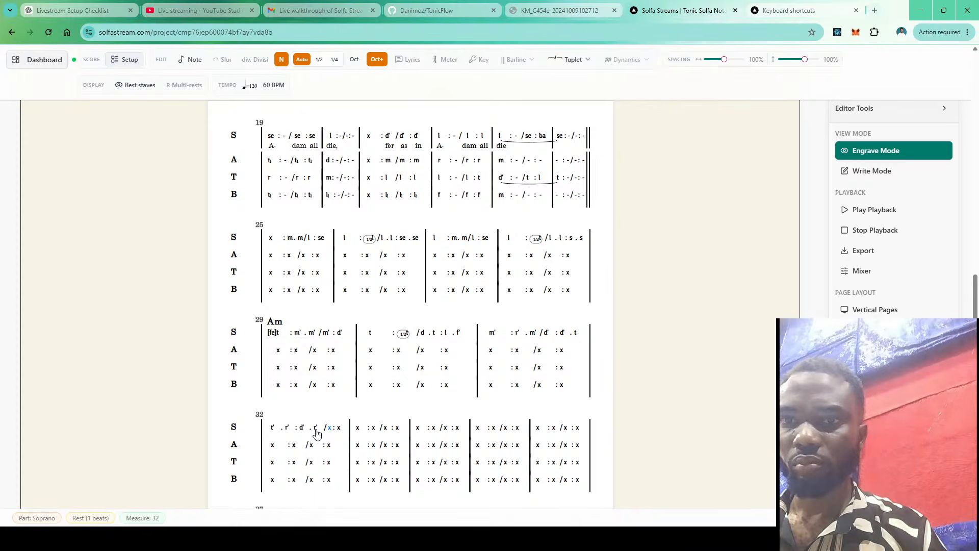
key("t")
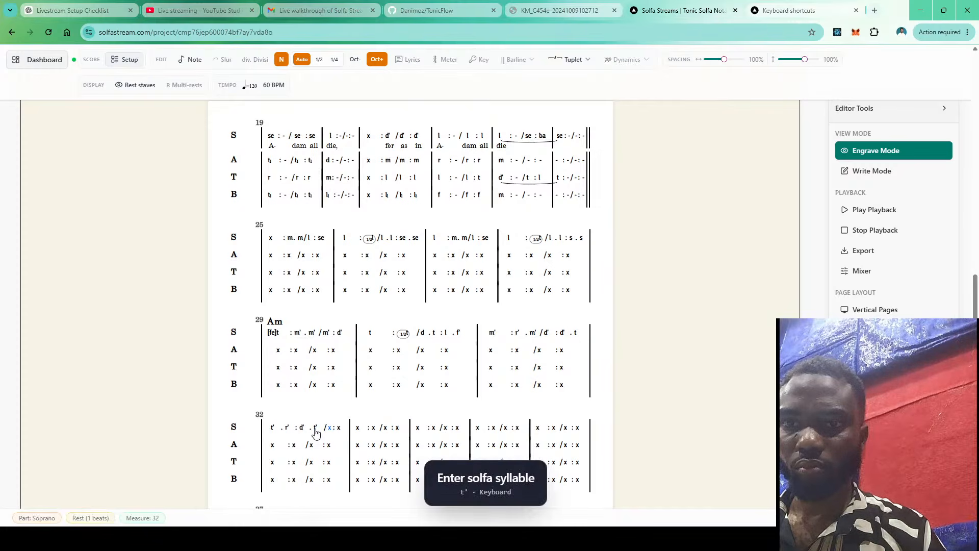
Lower both t' notes on beats 1 and 2 of soprano measure 32 by one octave
left_click(314, 430)
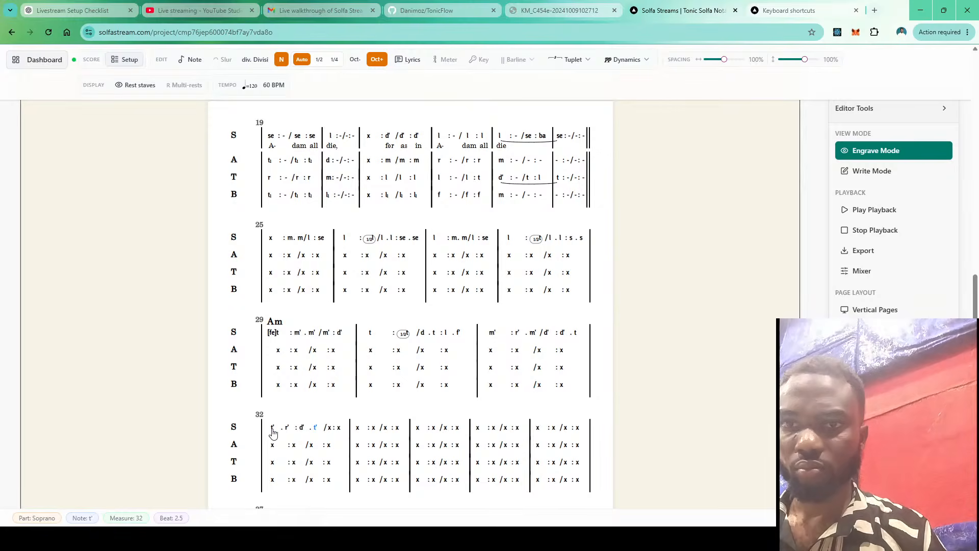
left_click(273, 429)
key("ctrl+Down")
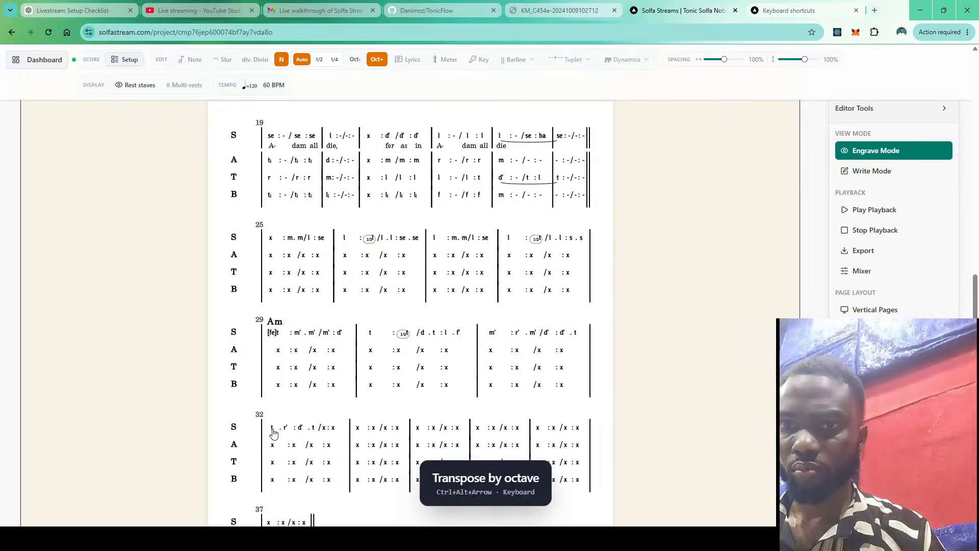
Enter t' on beat 3 and a half-beat hold with half-beat t' on beat 4 of soprano measure 32, lowering both t' notes one octave
left_click(324, 430)
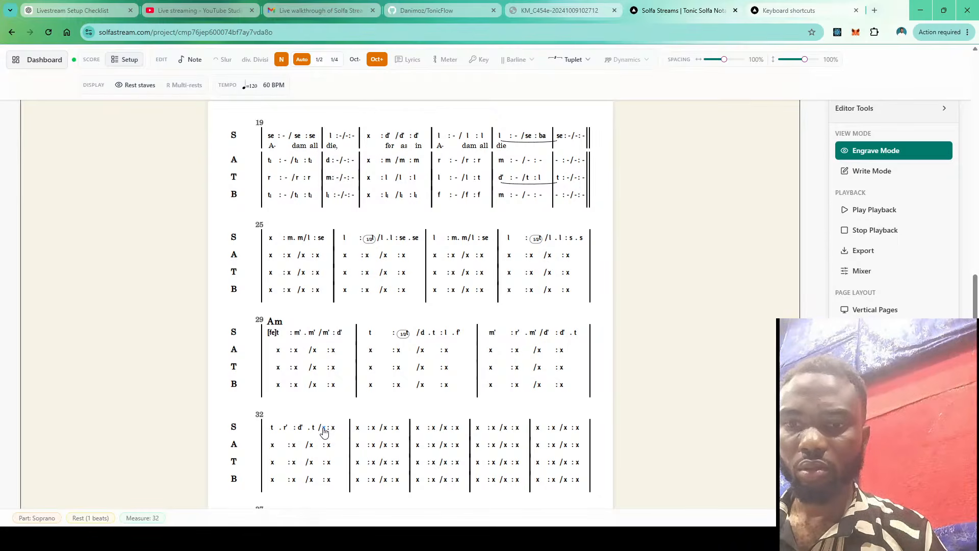
key("t")
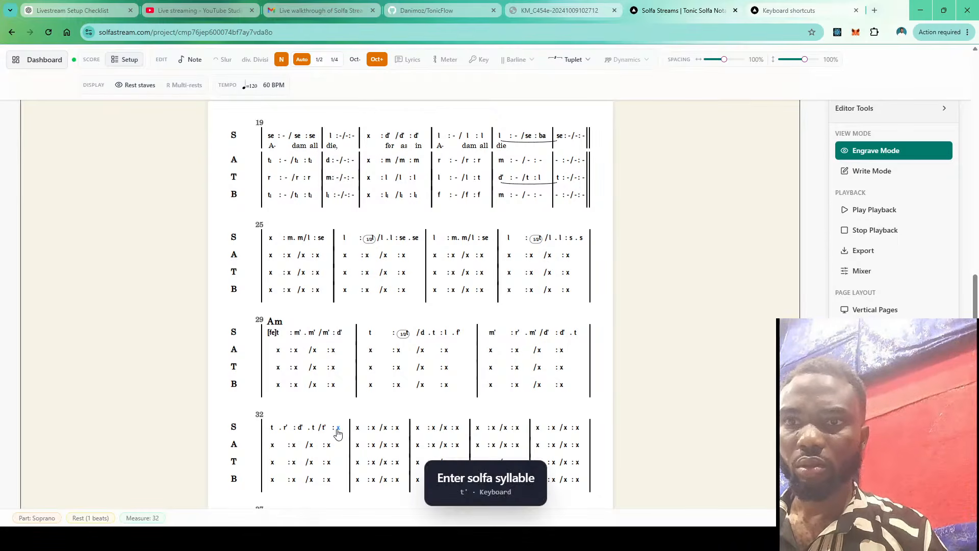
left_click(317, 59)
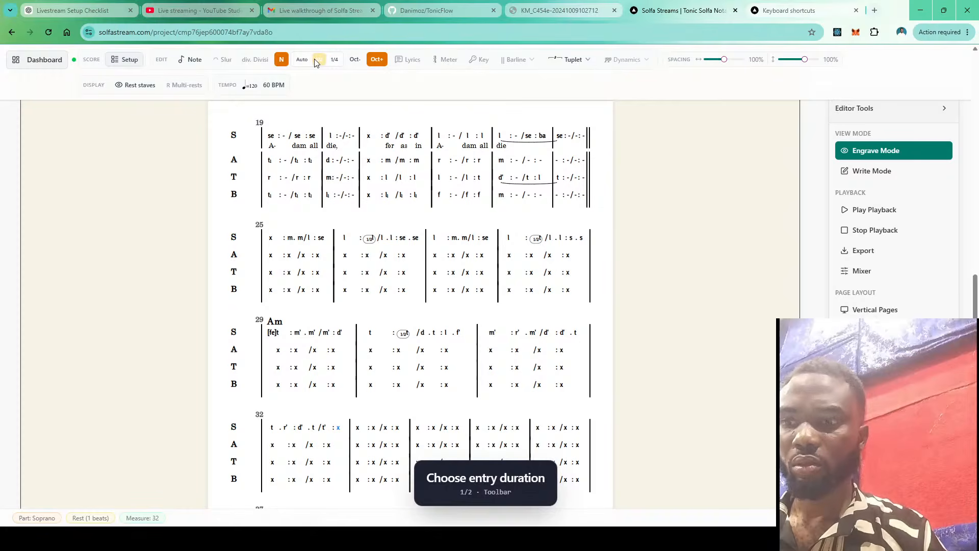
key("minus")
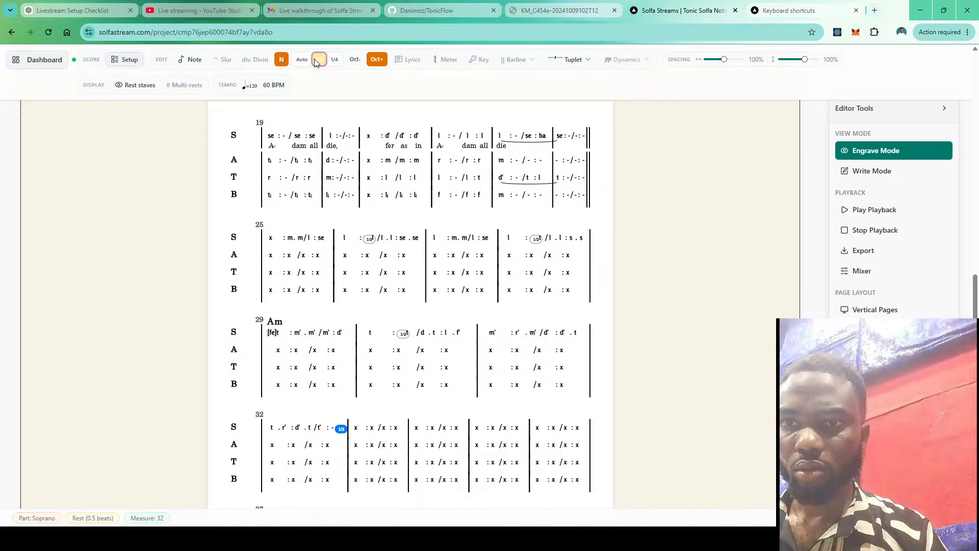
key("t")
key("d")
left_click(317, 59)
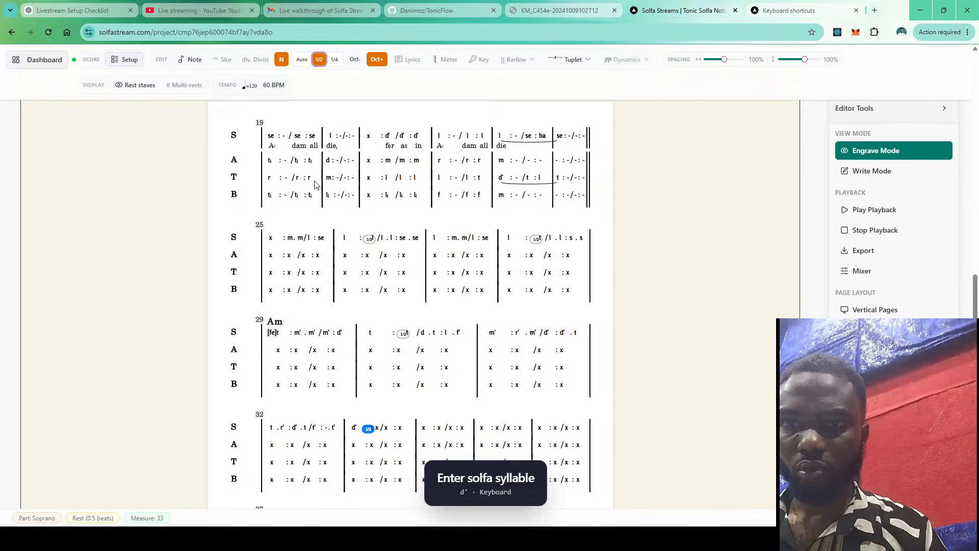
key("Escape")
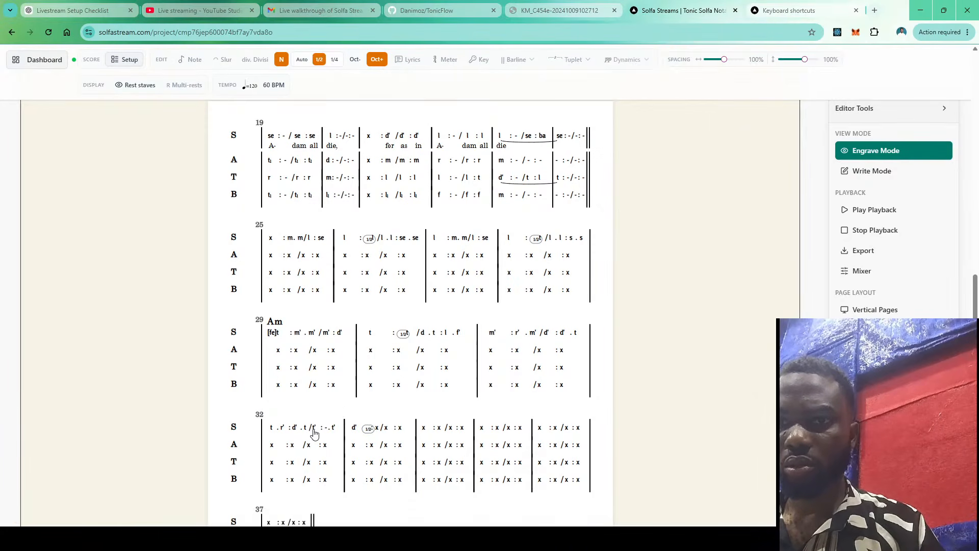
left_click(315, 432)
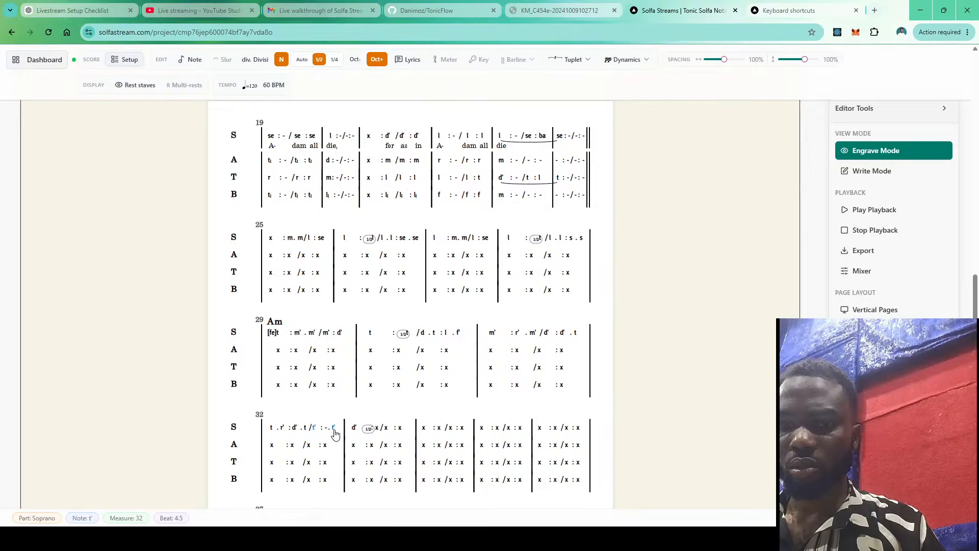
key("ctrl+alt+Down")
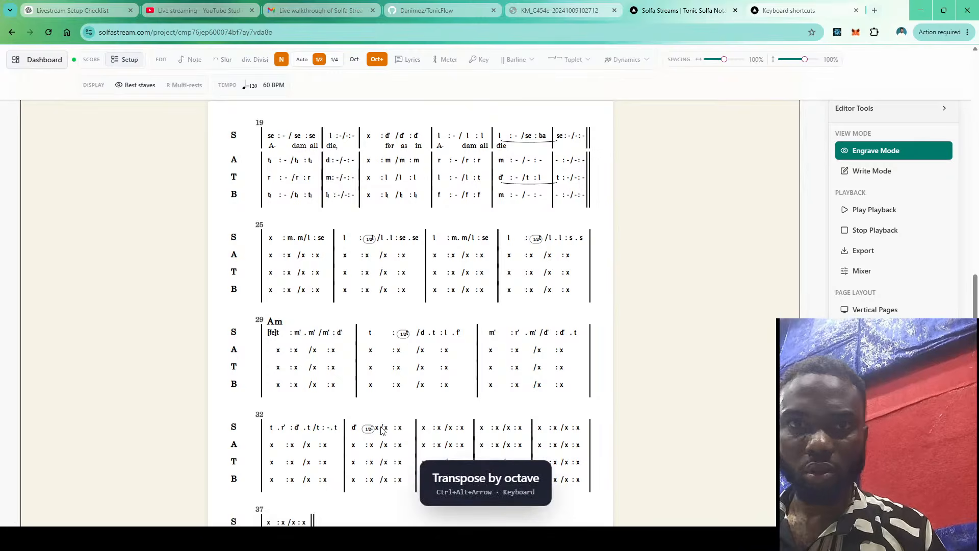
Replace the half-beat d' opening soprano measure 33 with a full-beat d', and fill the other beats with half-beat rest and d', m', t'
left_click(356, 431)
key("Delete")
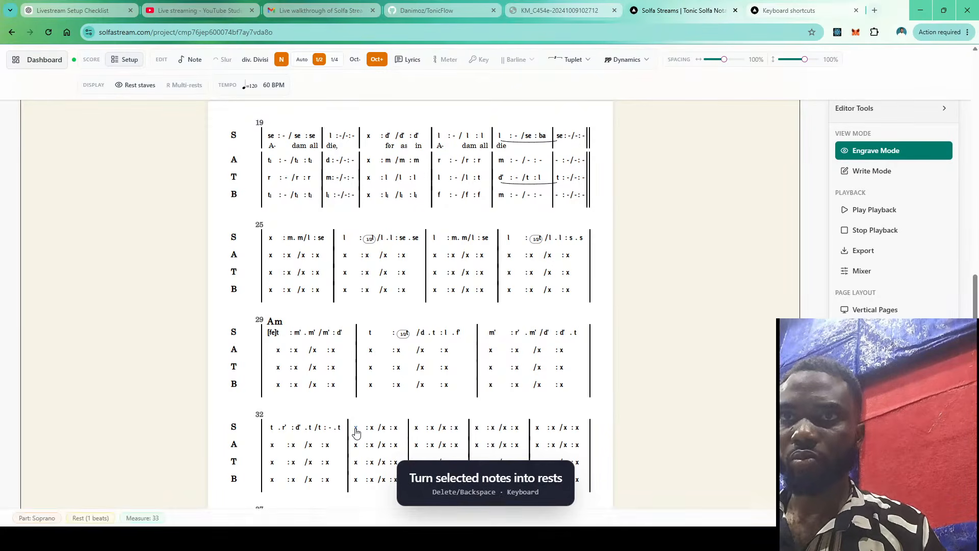
left_click(302, 60)
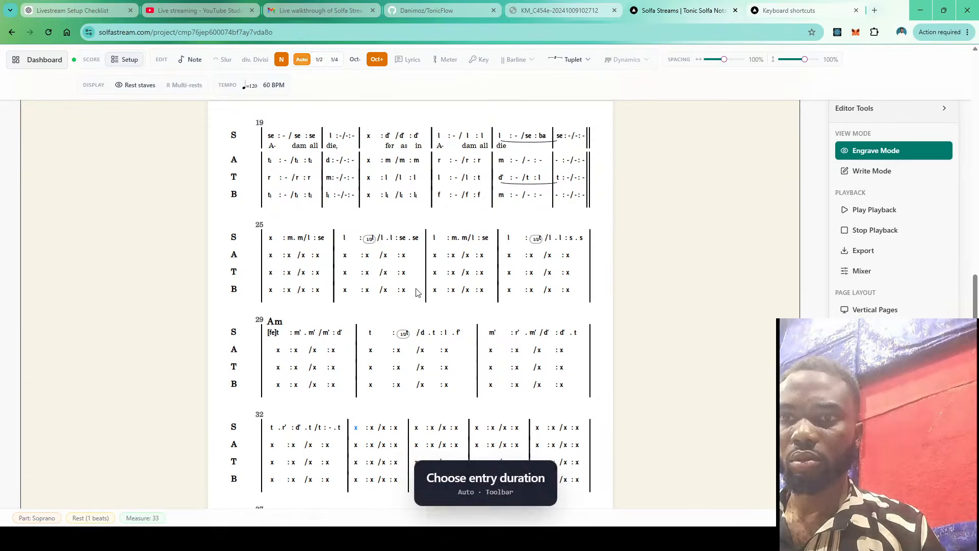
key("d")
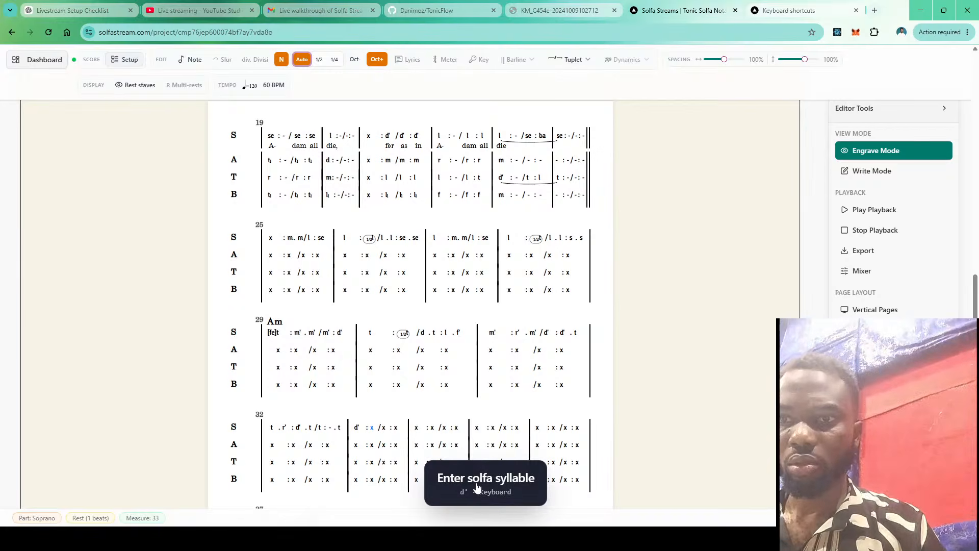
key("period")
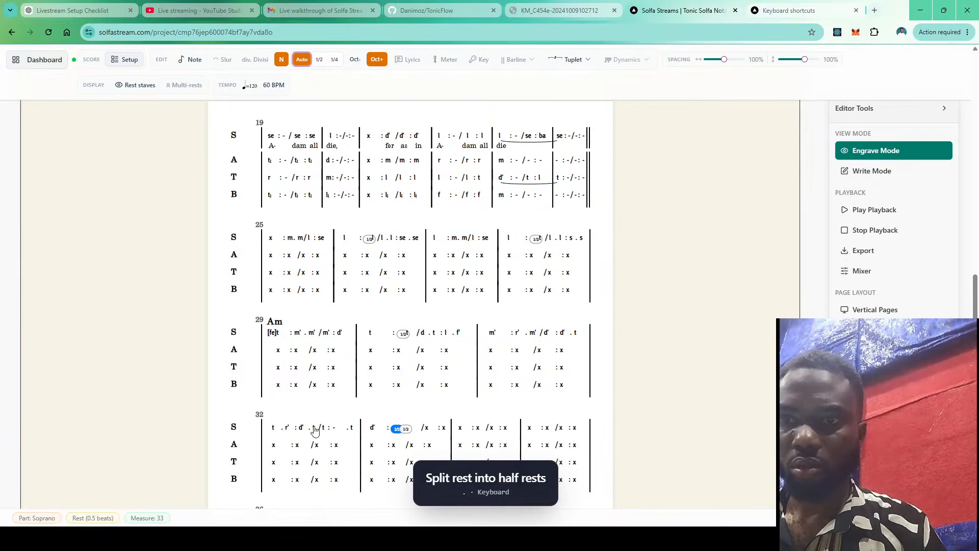
key("d")
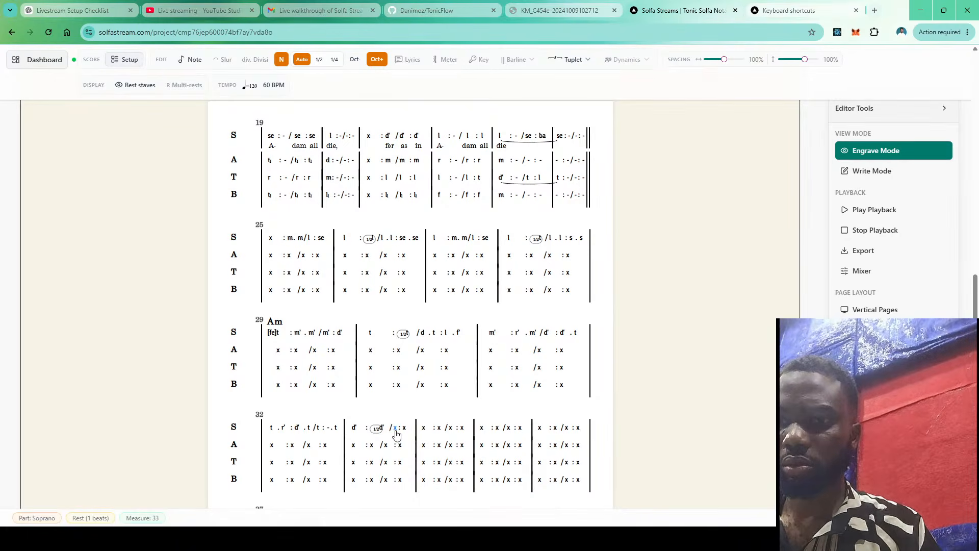
key("m")
key("t")
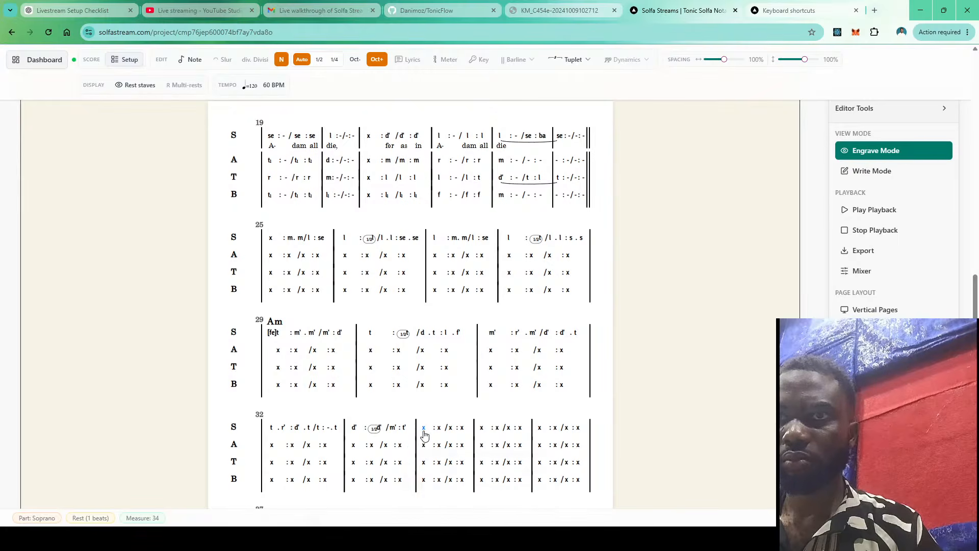
Enter d' on beat 1 and a half-beat hold with half-beat d' on beat 2 of soprano measure 34
key("d")
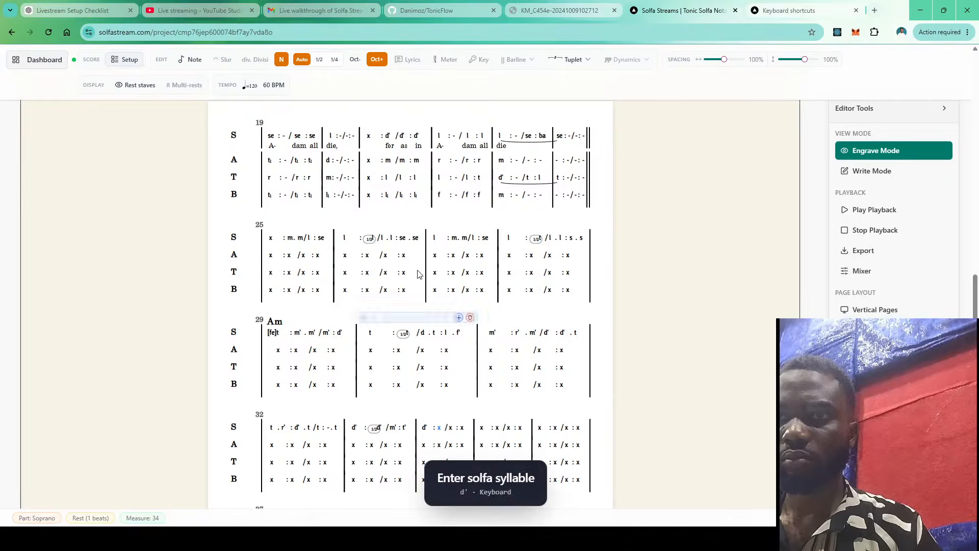
left_click(319, 60)
key("minus")
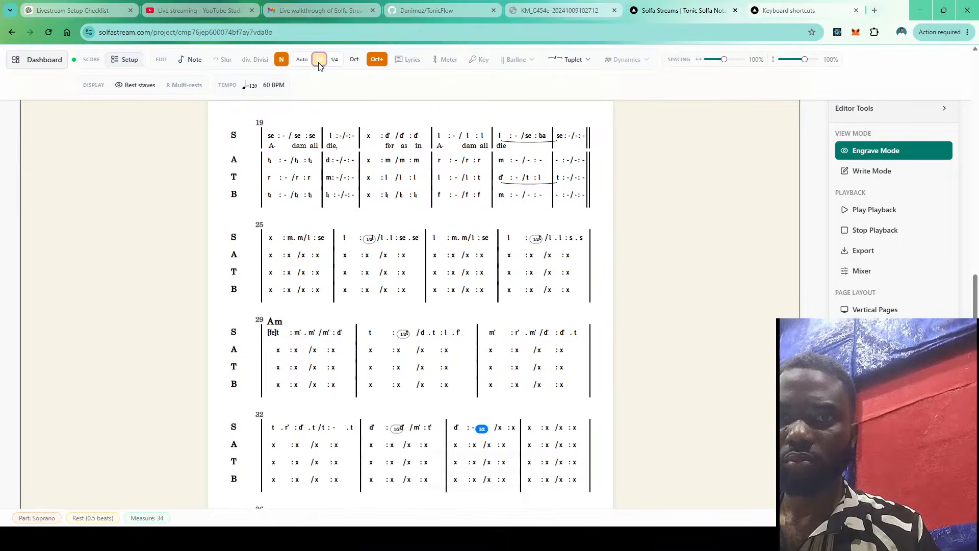
key("d")
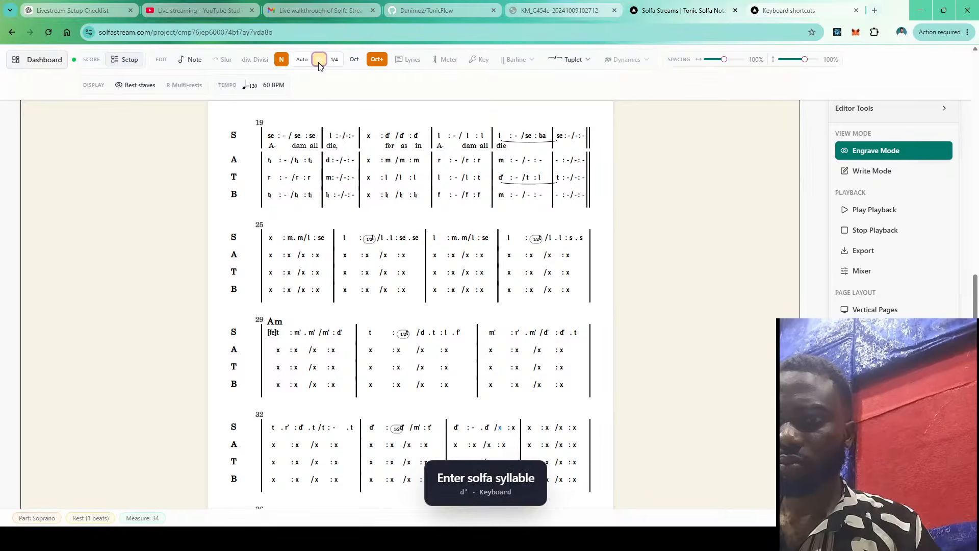
key("m")
key("t")
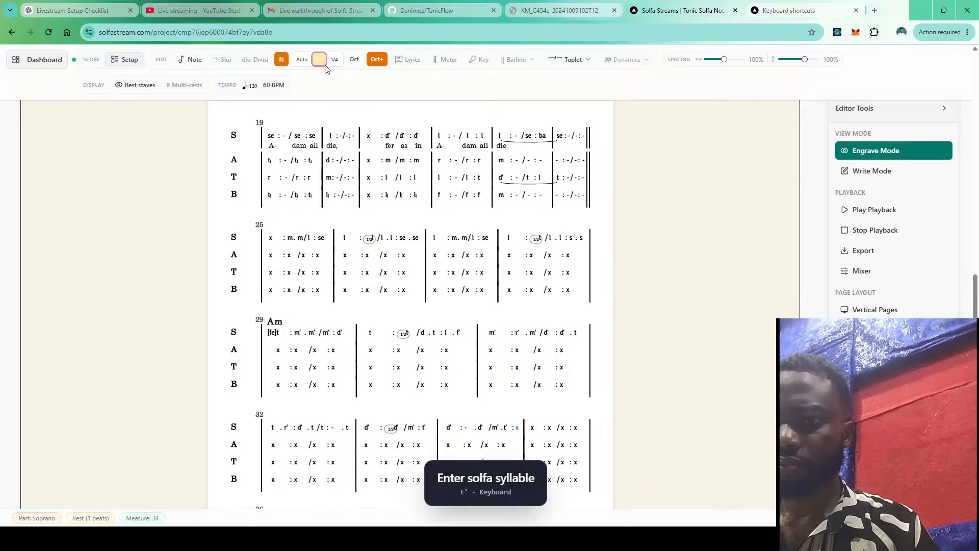
key("ctrl+z")
key("ctrl+z")
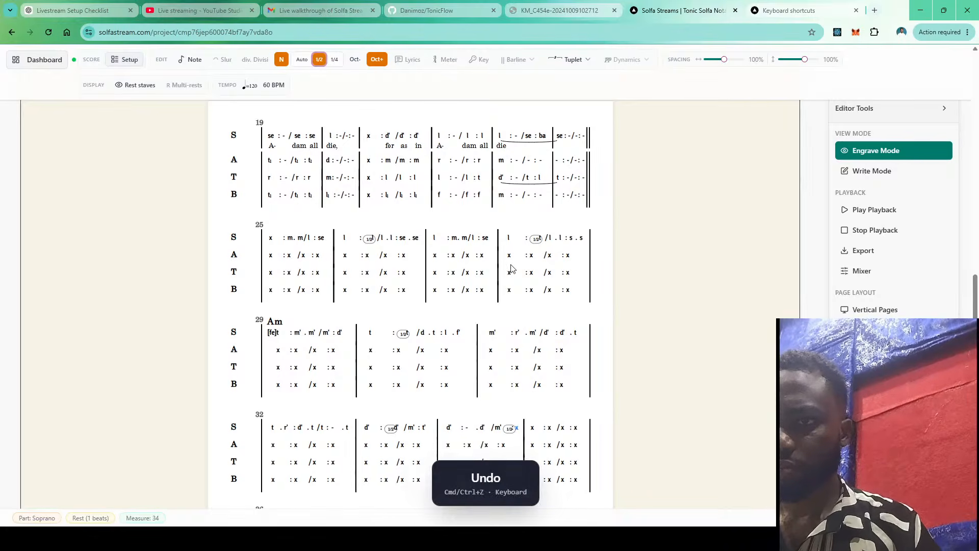
Enter full-beat m' and t' on beats 3 and 4 of soprano measure 34 using the Auto entry duration
left_click(499, 429)
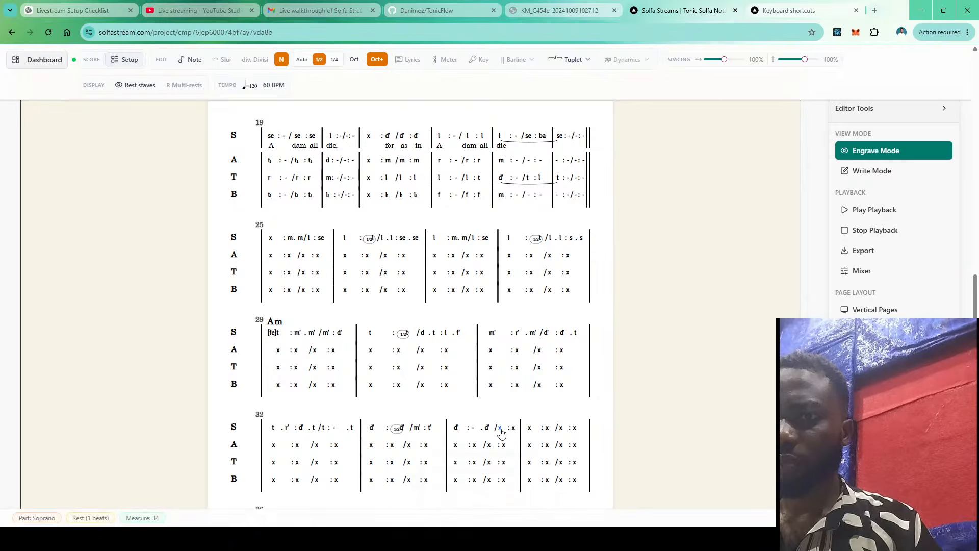
key("m")
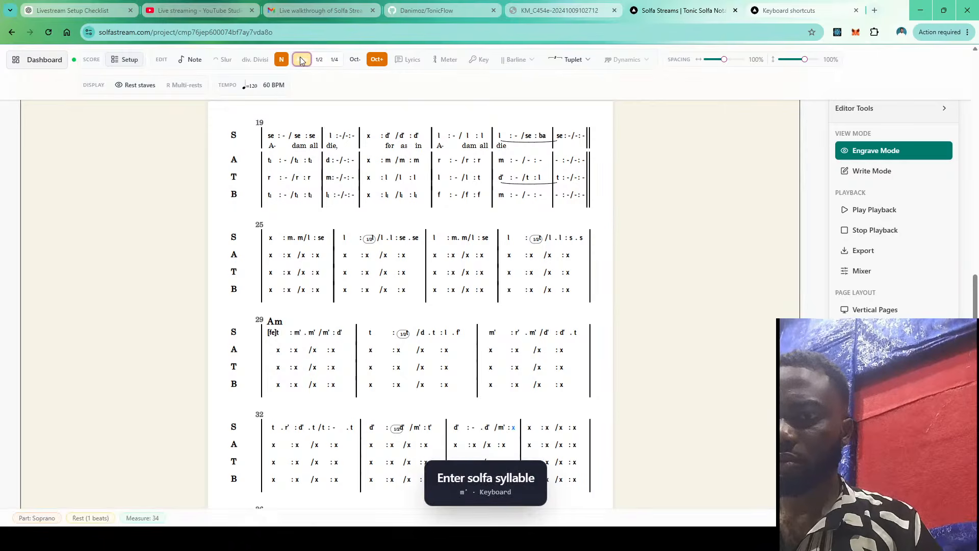
key("t")
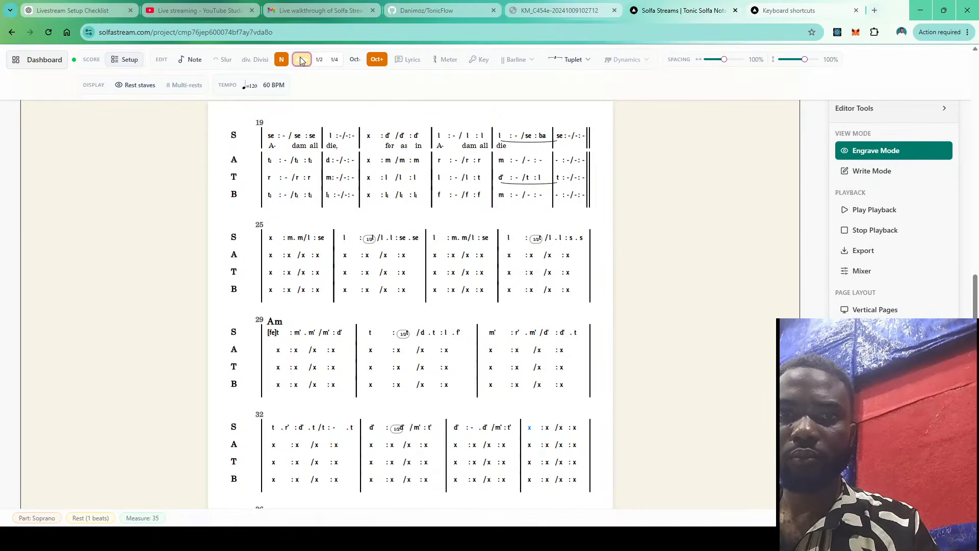
Enter d' on beat 1 of soprano measure 35 and leave the entry duration on Auto
key("d")
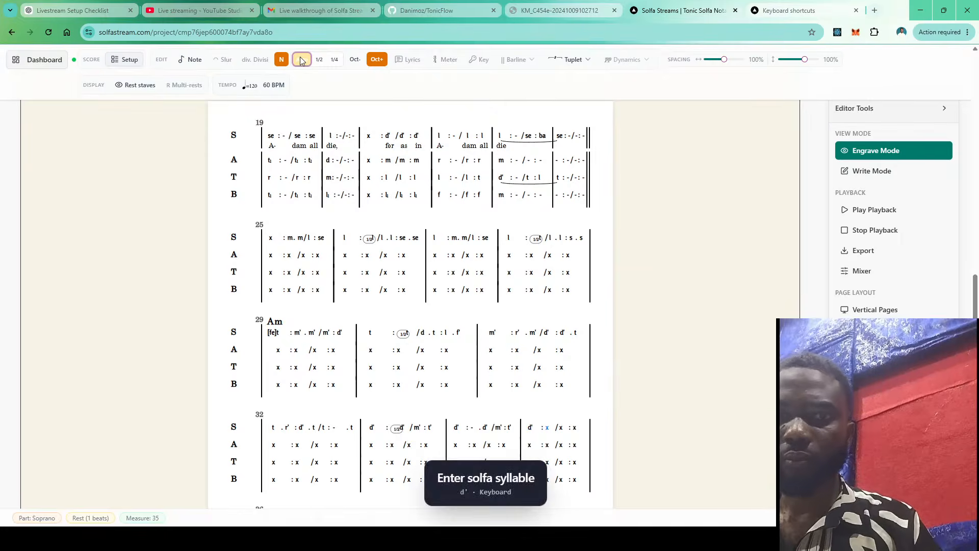
left_click(300, 60)
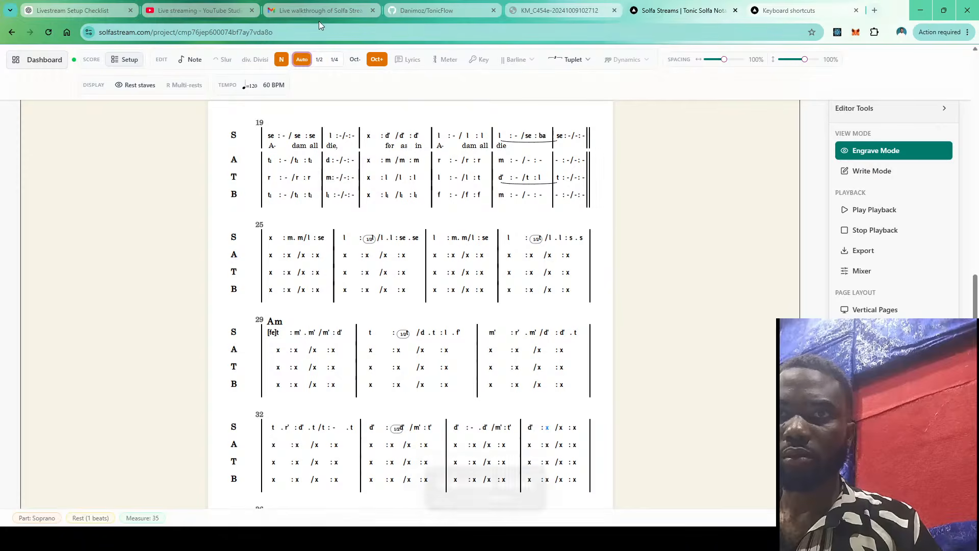
left_click(320, 63)
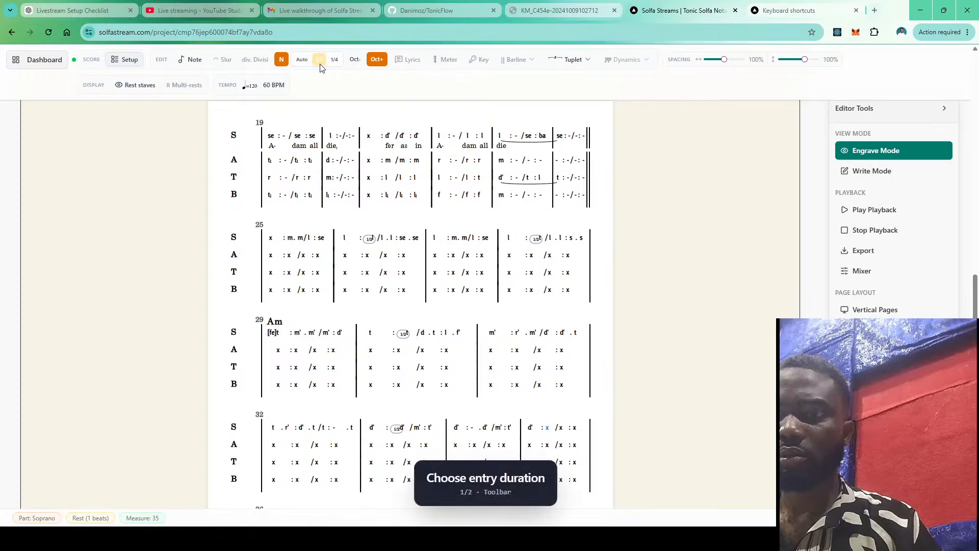
left_click(302, 60)
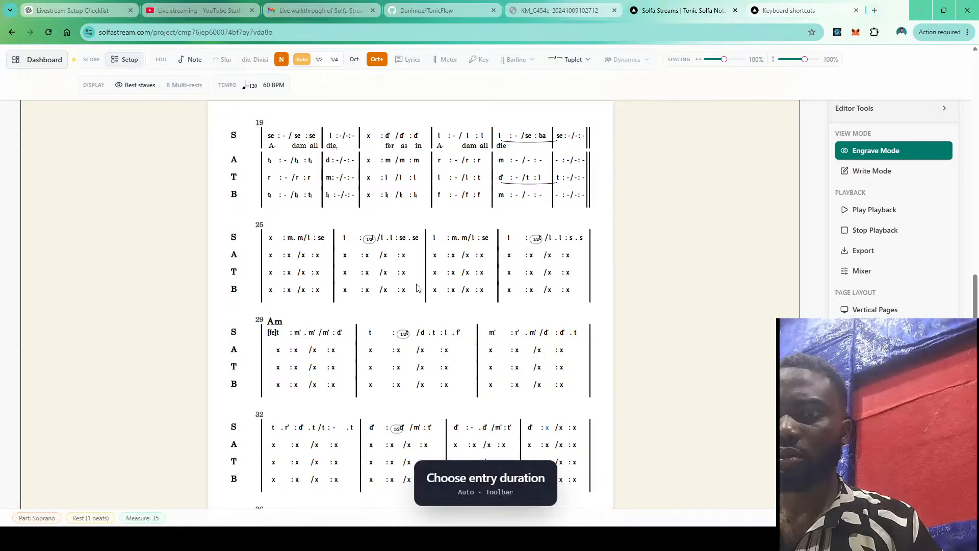
Enter half-beat t' and l' on beat 2 and a full-beat se' on beat 3 of soprano measure 35
key("period")
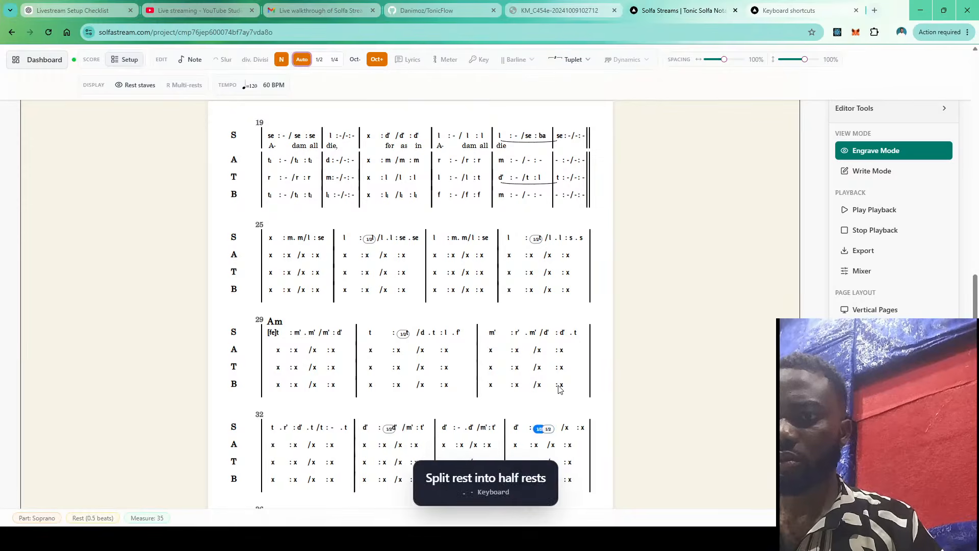
key("t")
key("l")
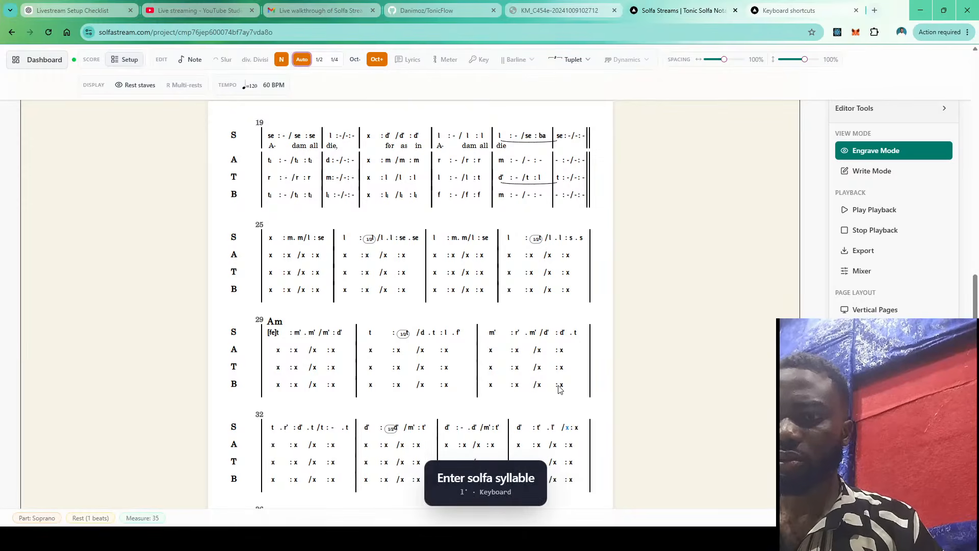
key("s")
key("e")
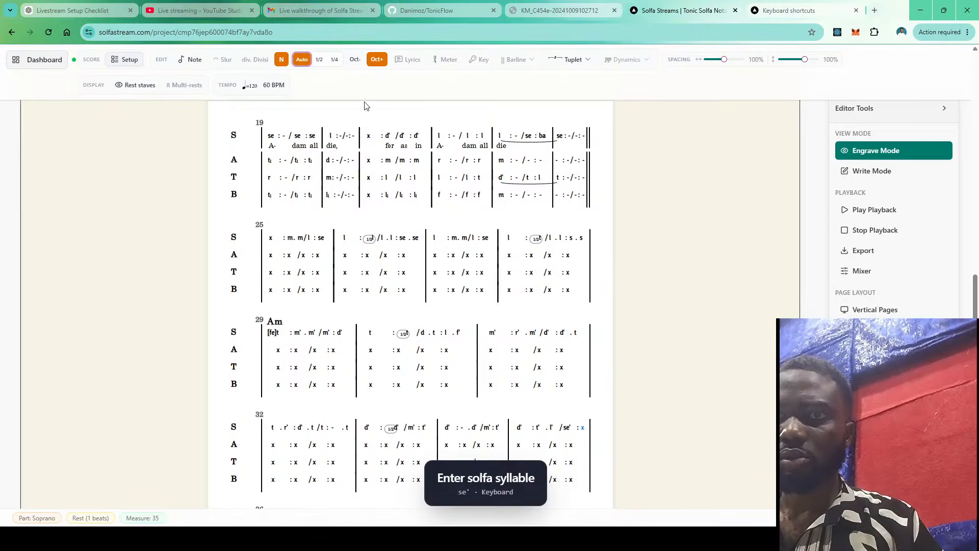
Fill beat 4 of soprano measure 35 with a half-beat hold and a half-beat se'
left_click(320, 59)
key("minus")
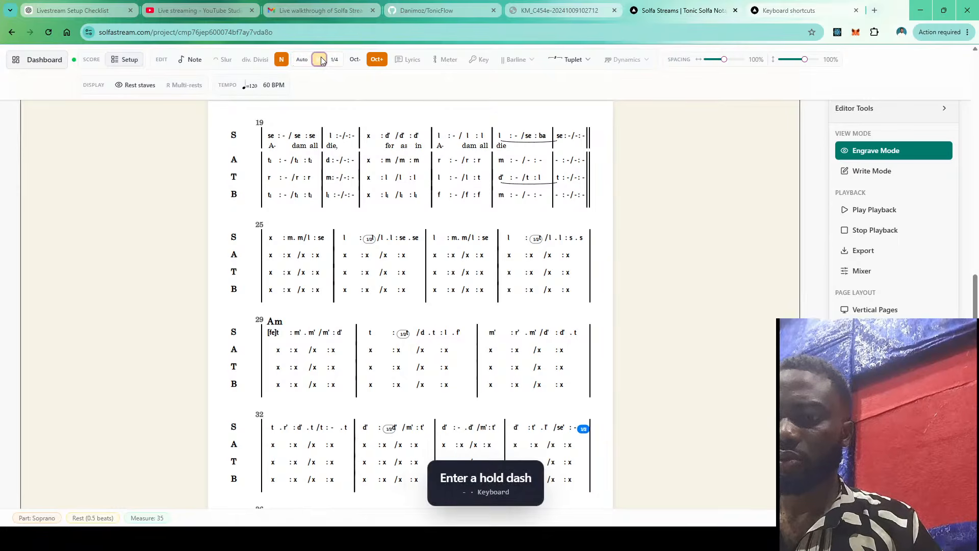
key("s")
key("e")
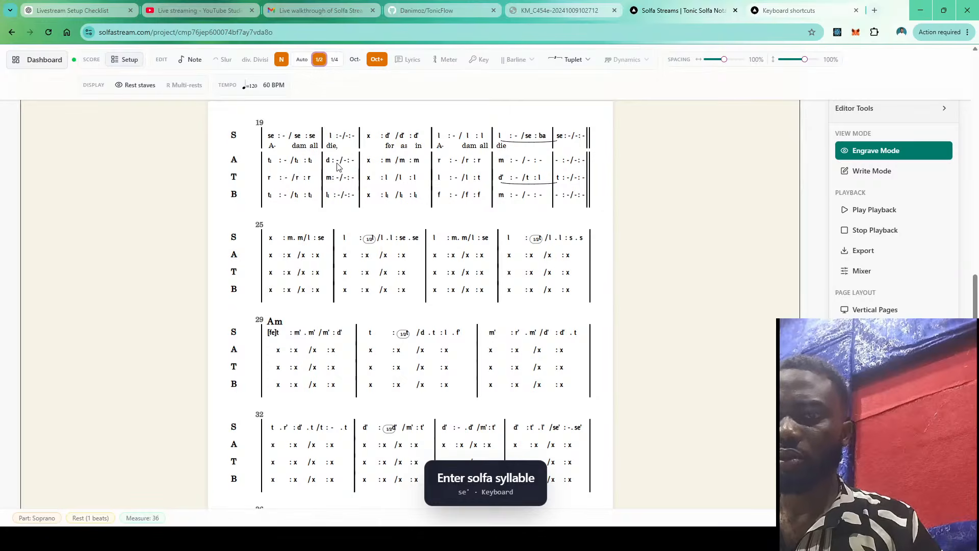
Enter a full-beat l' on beat 1 and a full-beat hold on beat 2 of soprano measure 36, using the Auto entry duration
scroll(337, 167, "down", 2)
scroll(337, 166, "down", 1)
key("l")
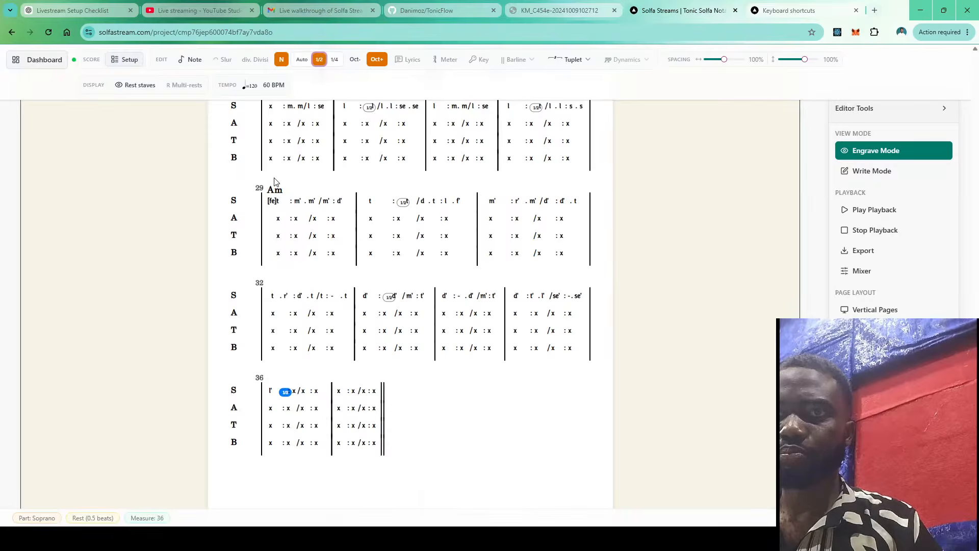
key("ctrl+z")
left_click(301, 59)
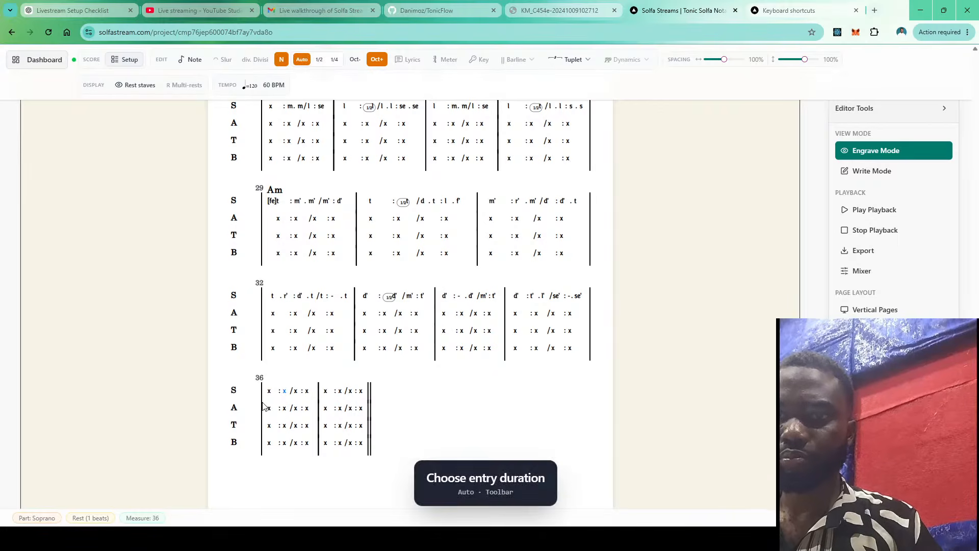
key("minus")
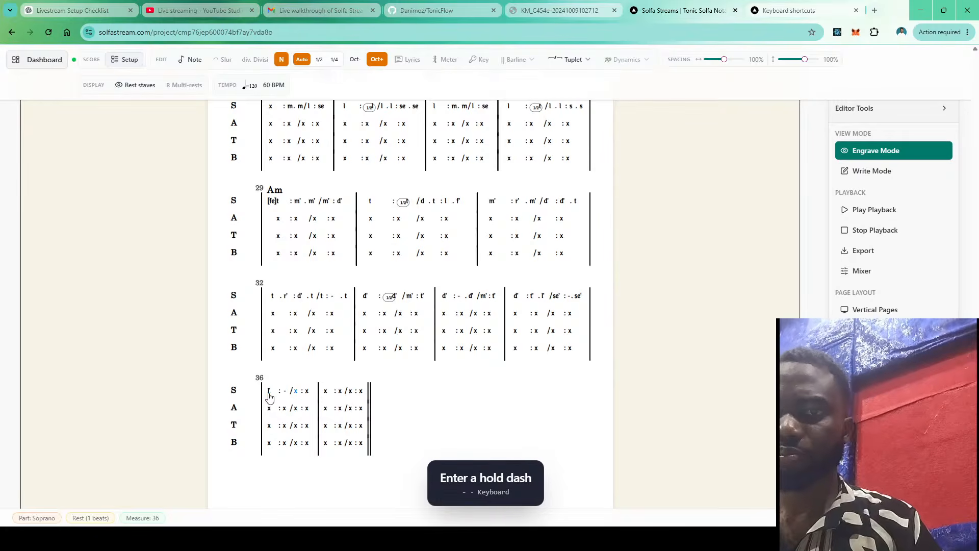
Add the lyrics "E- ven so in" to soprano measure 25, one syllable per note starting on the m at beat 2
scroll(314, 383, "up", 3)
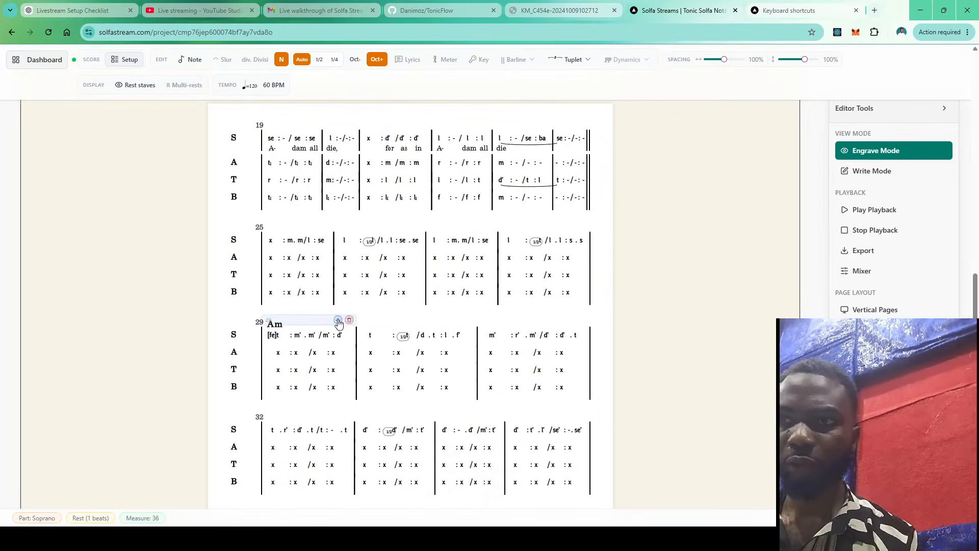
left_click(290, 246)
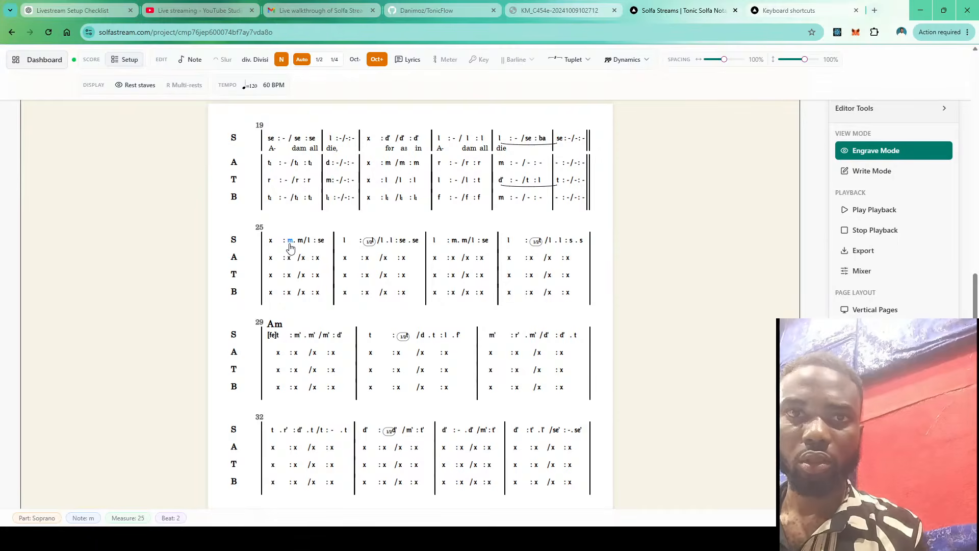
key("shift+l")
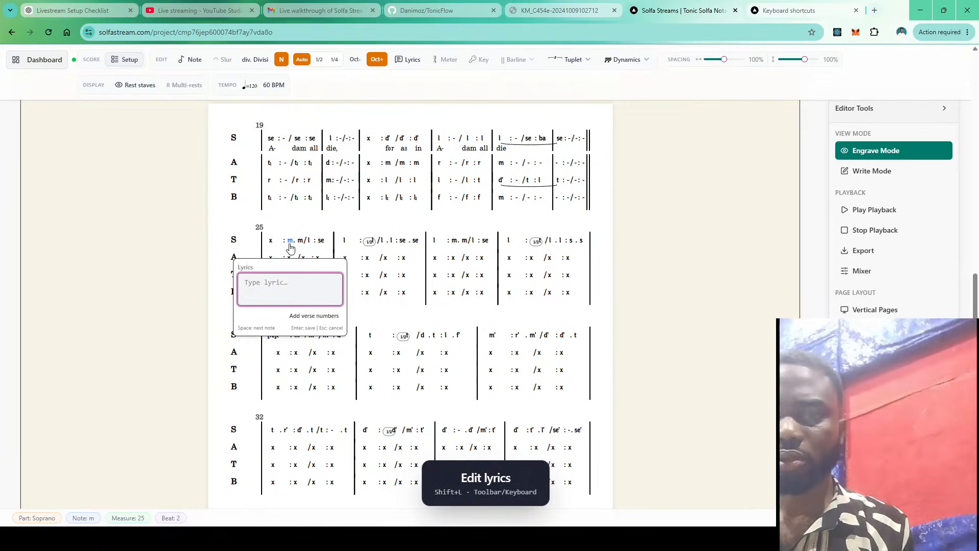
type("E-")
key("space")
type("ven")
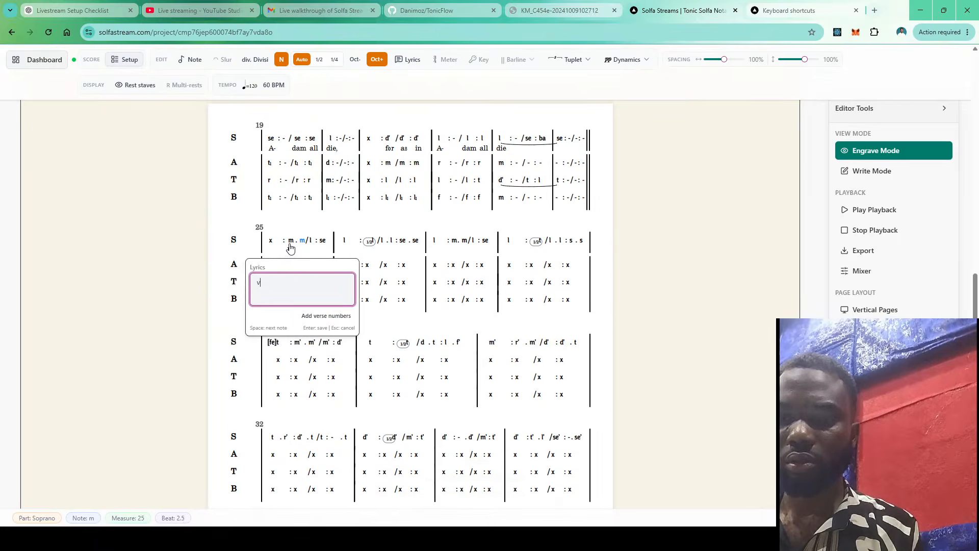
key("space")
type("so")
key("space")
type("in")
key("space")
Add the lyrics "Christ shall all be made a-" to soprano measure 26, one syllable per note
type("Christ")
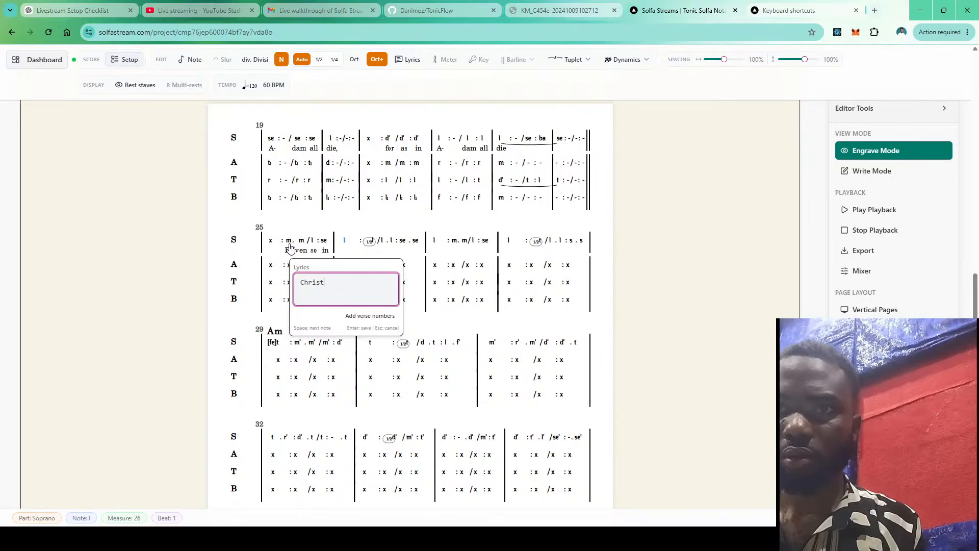
key("space")
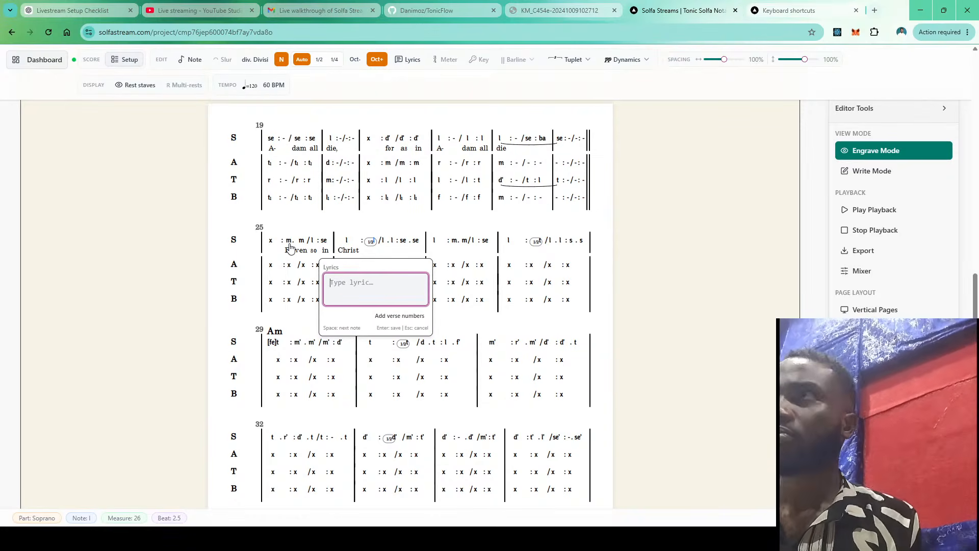
type("shall")
key("space")
type("all")
key("space")
type("be")
key("space")
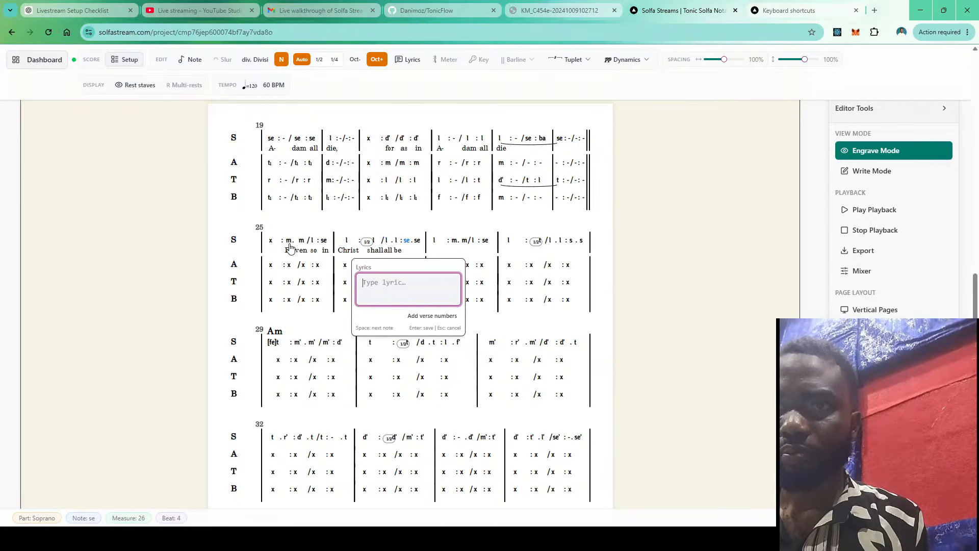
type("made")
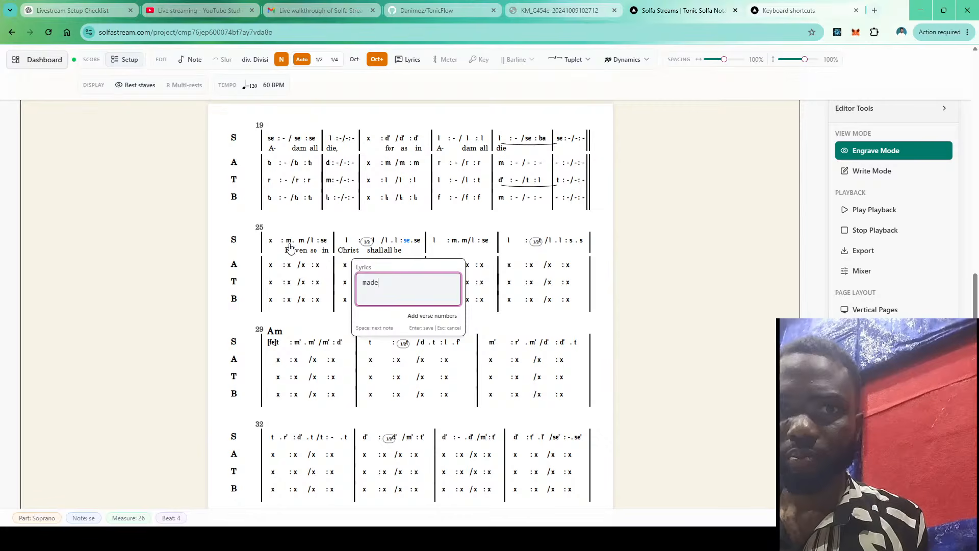
key("space")
type("a")
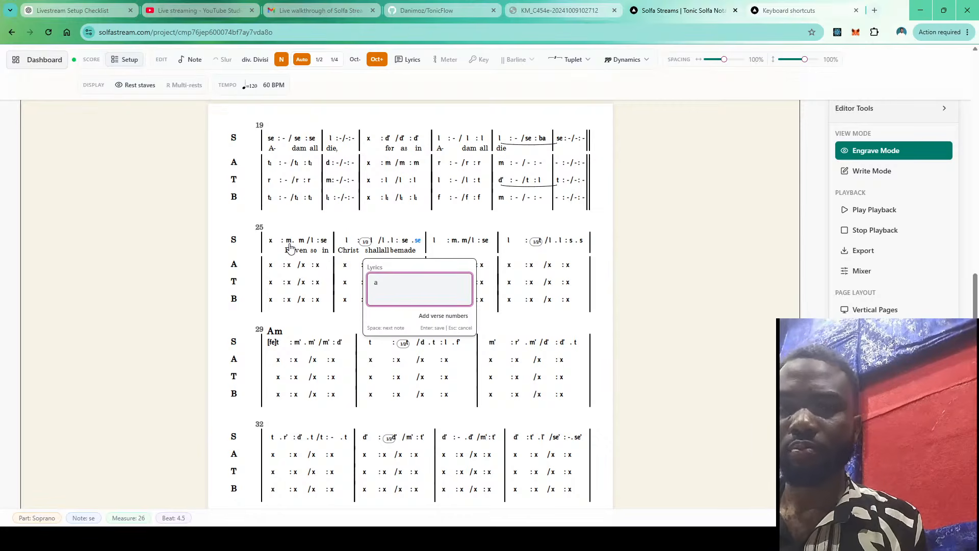
type("-")
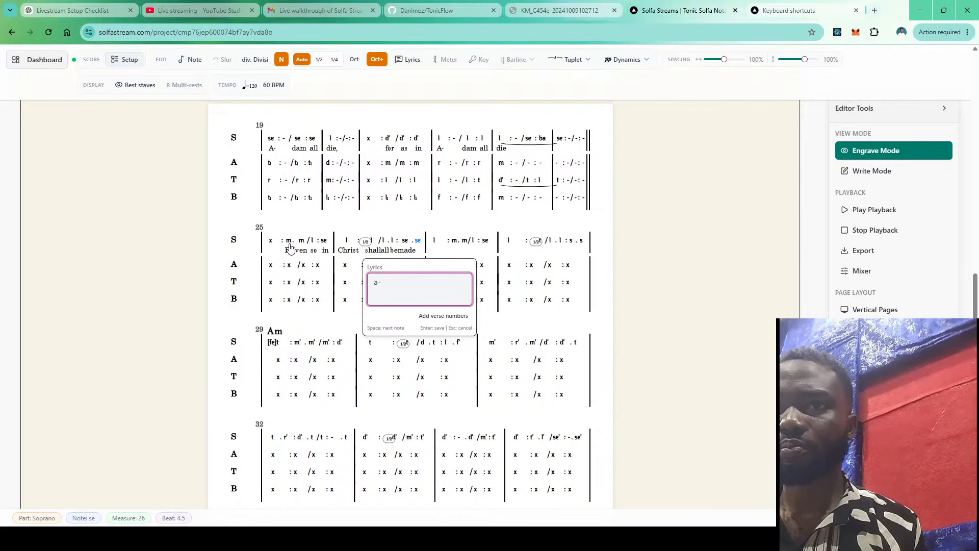
key("space")
Add the lyrics "live, e- ven so in" to soprano measure 27, one syllable per note
type("l")
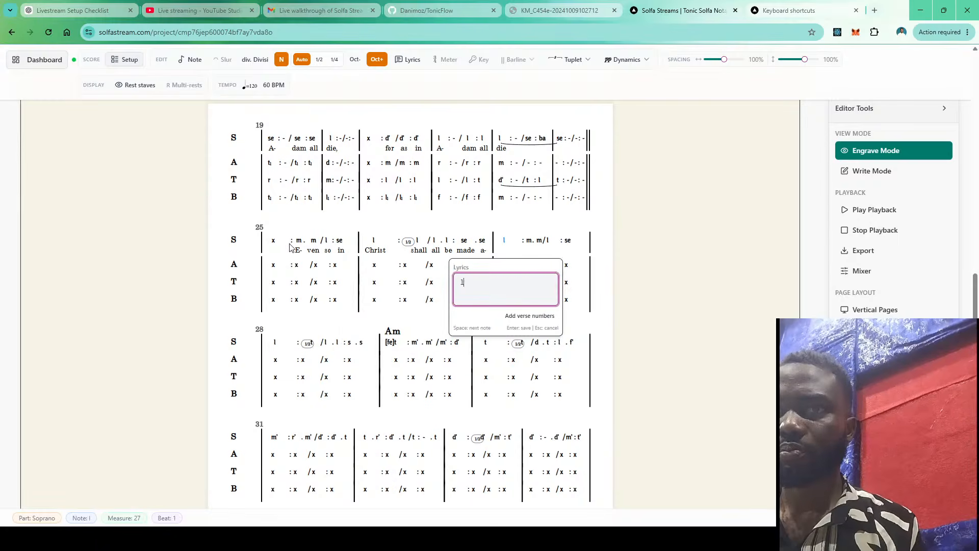
type("ive,")
key("space")
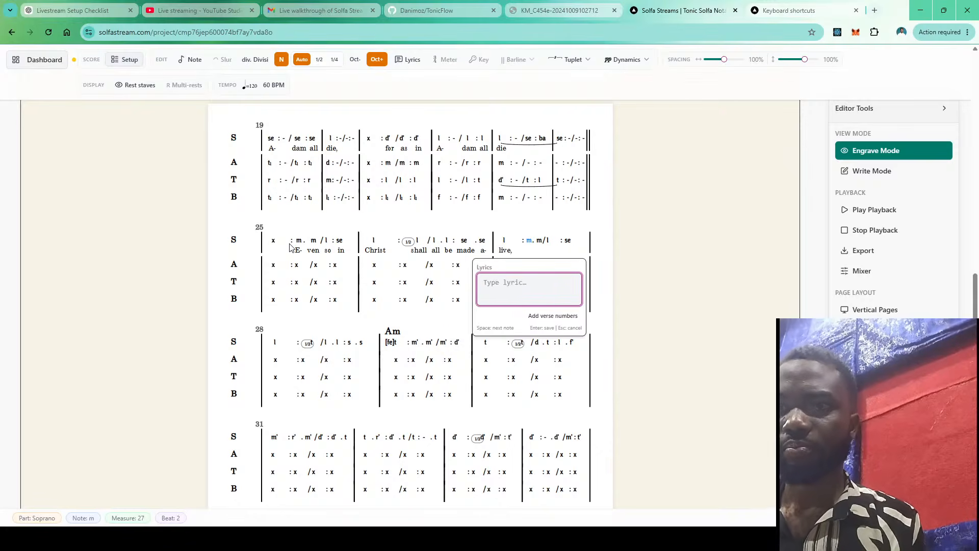
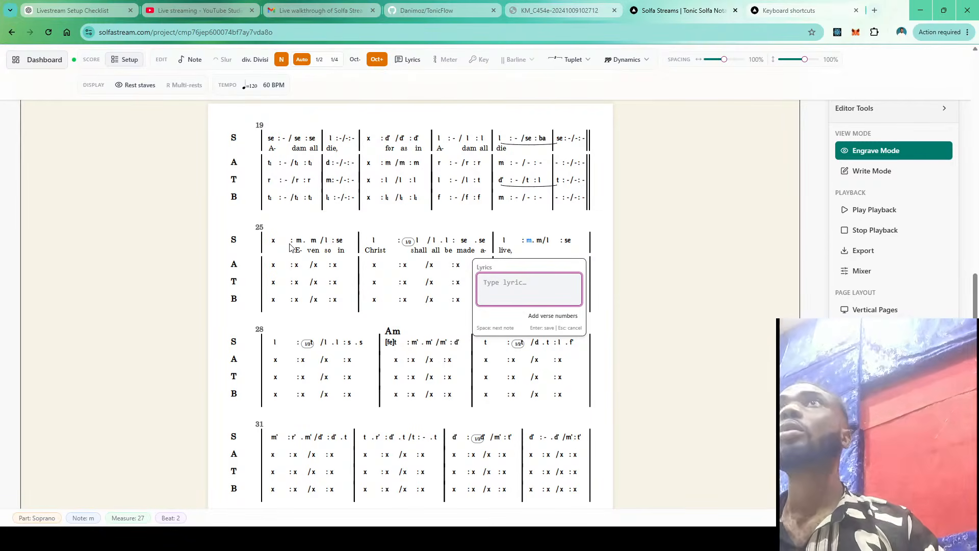
type("e")
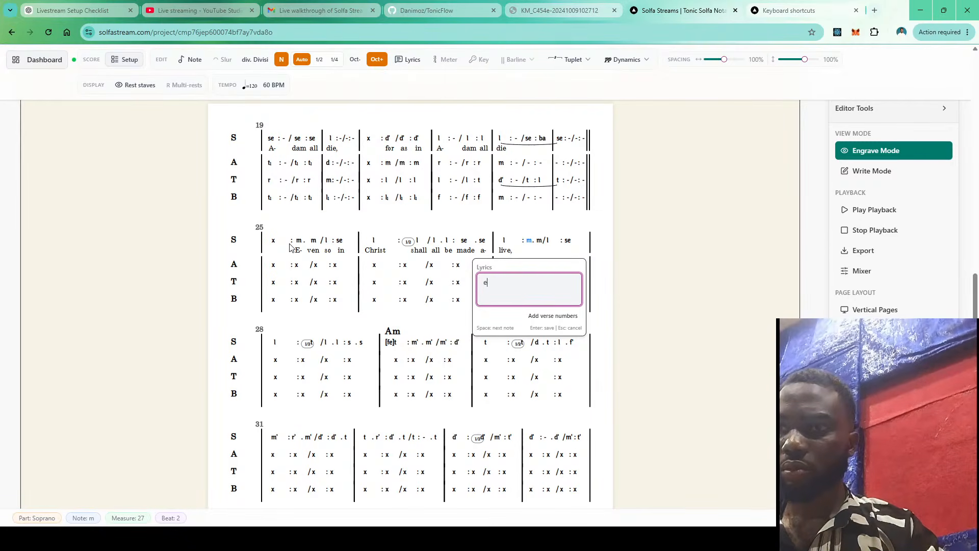
type("-")
key("space")
type("ven")
key("space")
type("so")
key("space")
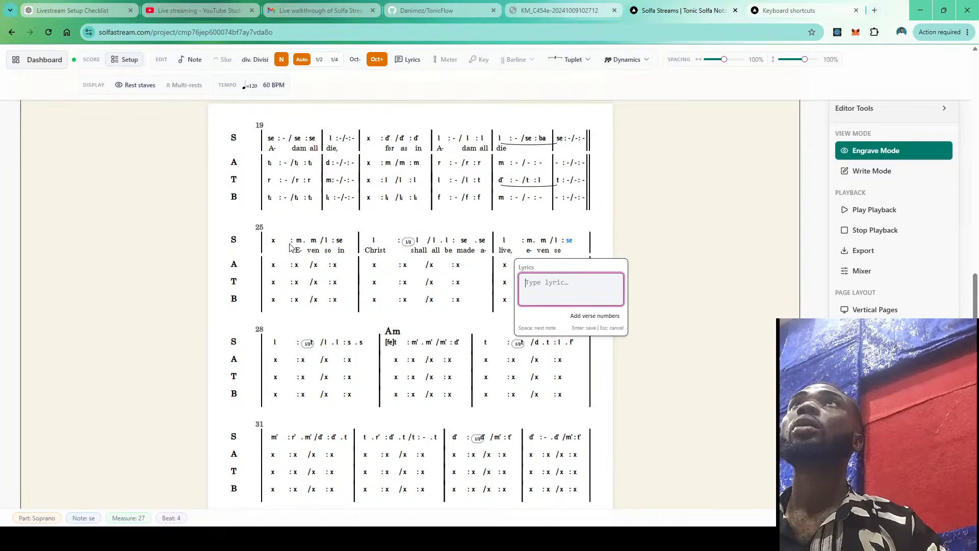
type("in")
key("space")
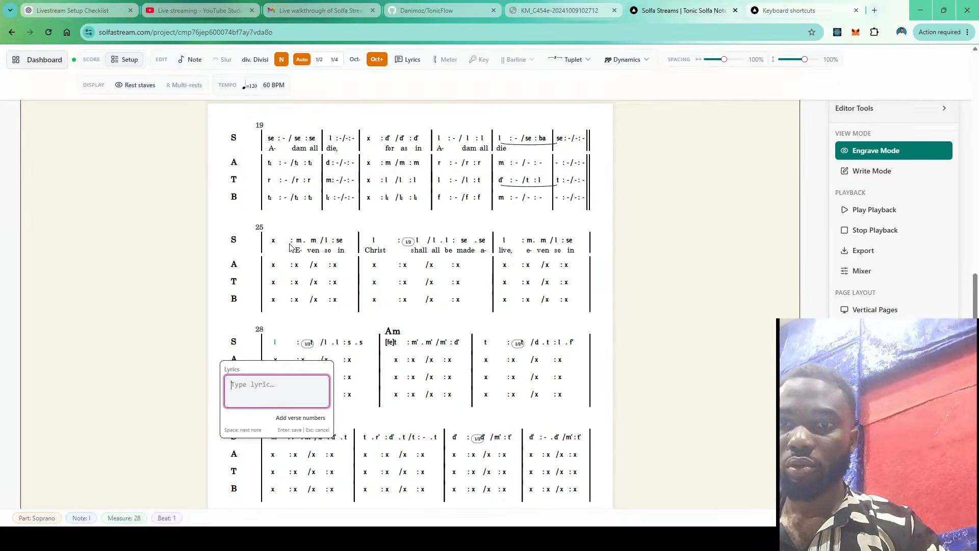
Add the lyrics "Christ shall all be made a-" to soprano measure 28, one syllable per note
type("Christ")
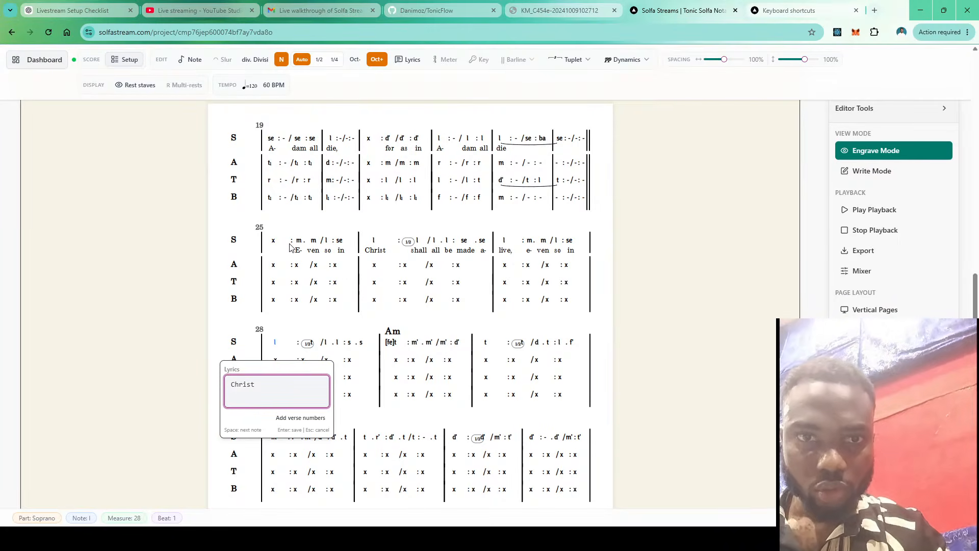
key("space")
type("shall")
key("space")
type("all")
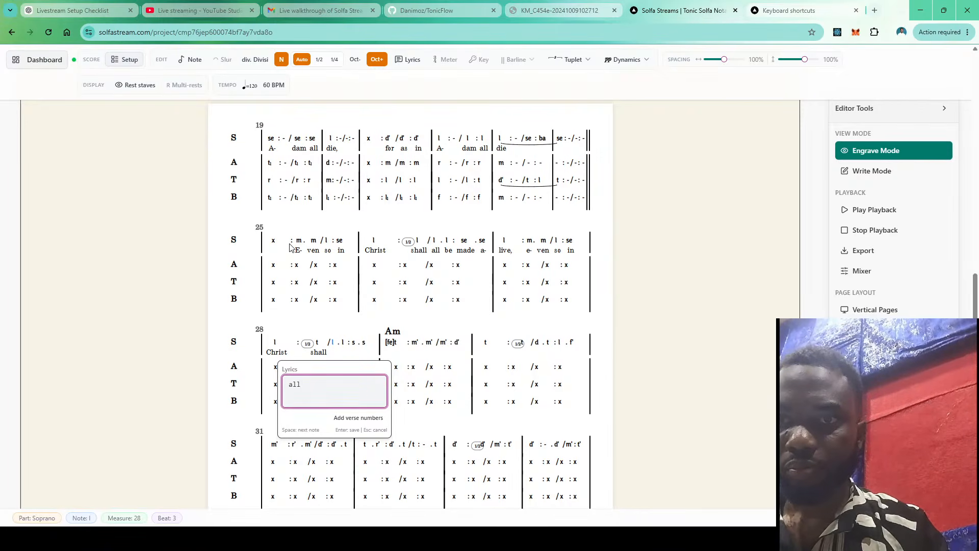
key("space")
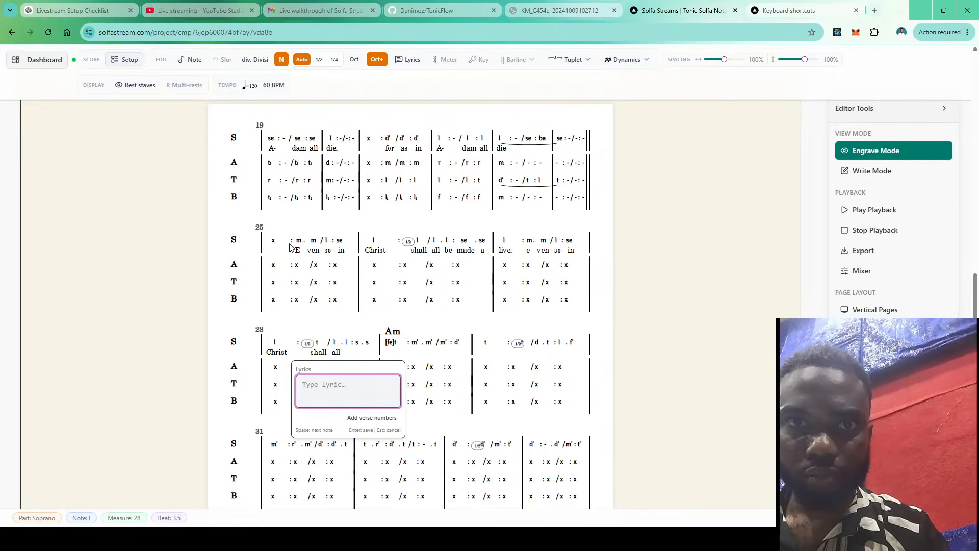
type("be")
key("space")
type("made")
key("space")
type("a")
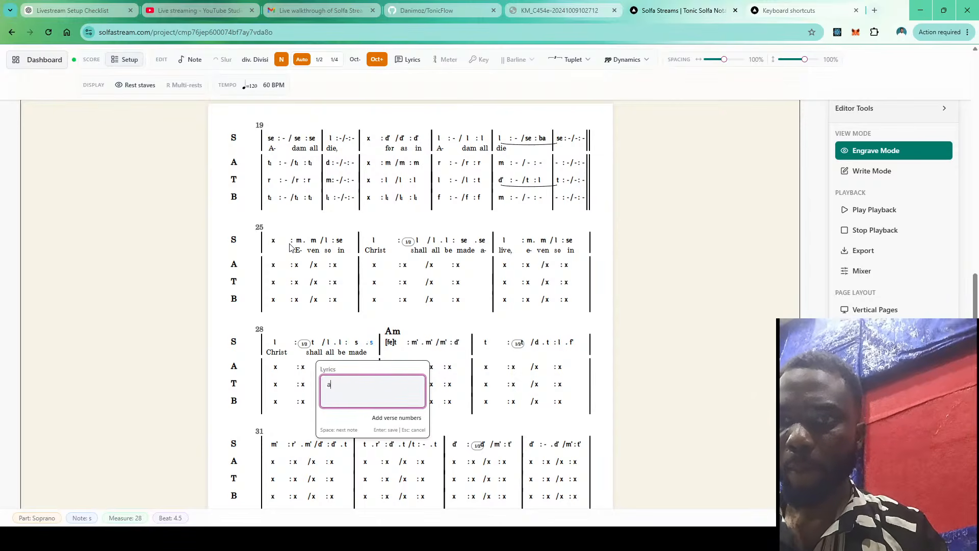
type("-")
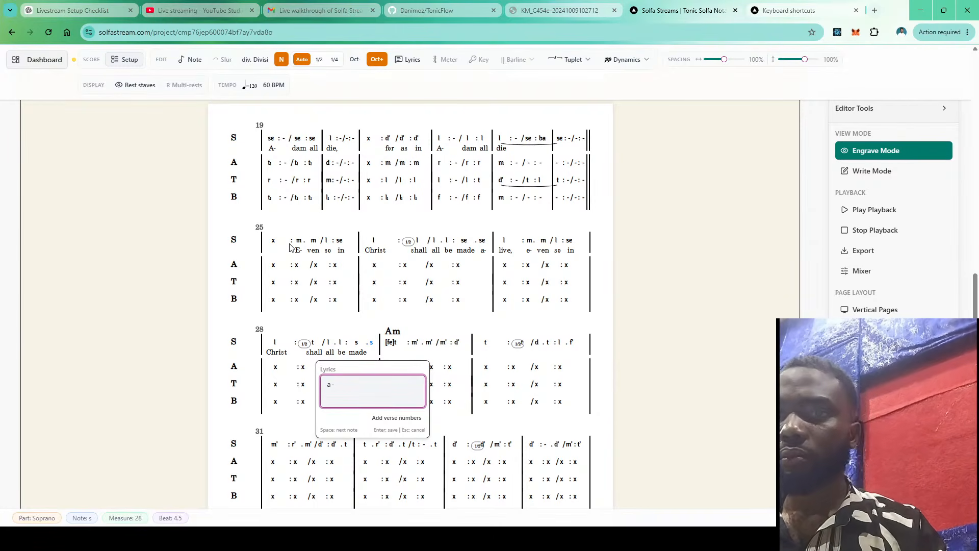
key("space")
Add the lyric "live," to the first note of soprano measure 29
type("live")
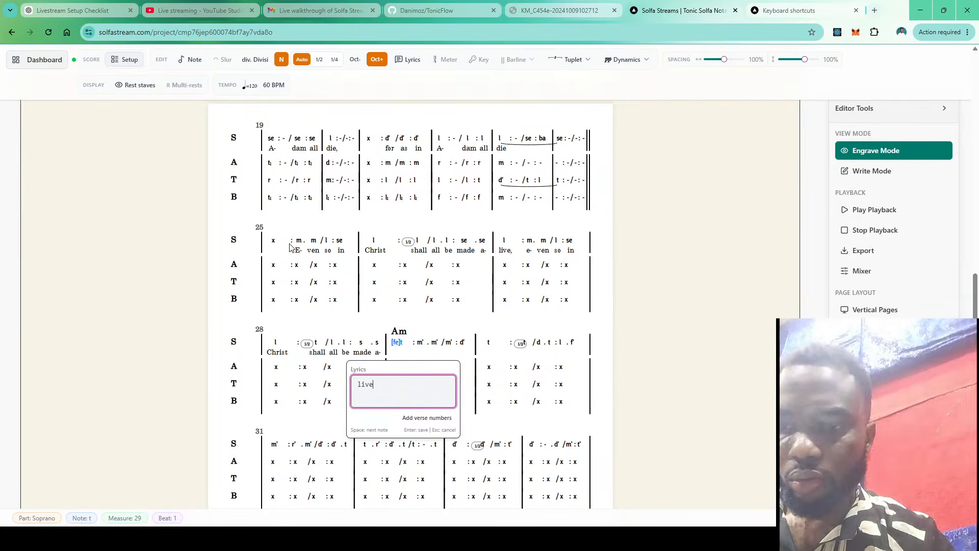
type(",")
key("space")
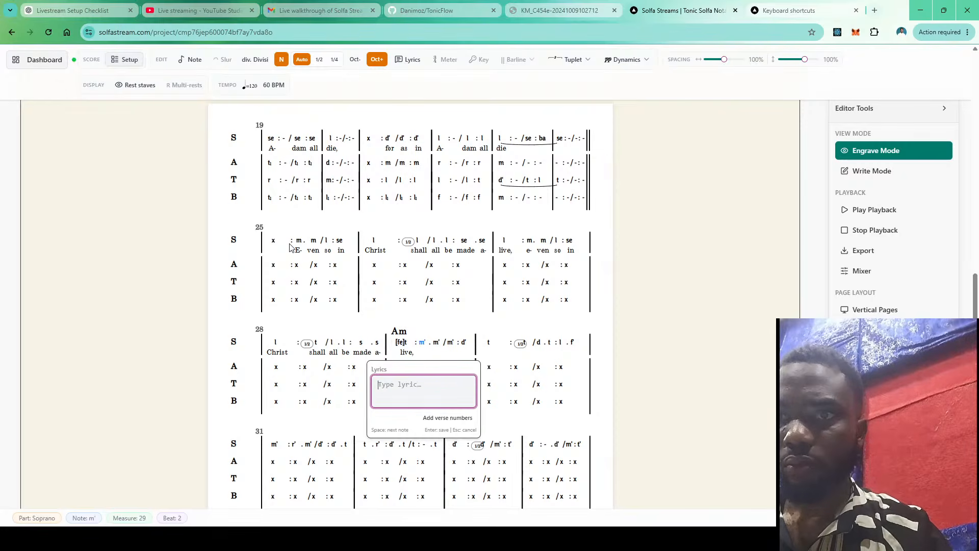
Try to add the lyrics "e-ven so in Christ" from beat 2 of soprano measure 29, with "e-ven" on a single note
type("e-ven")
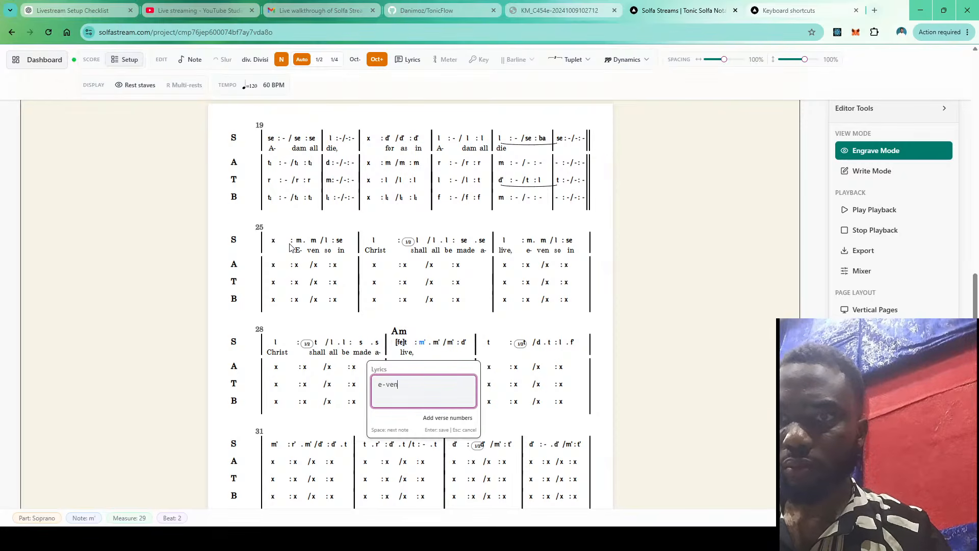
key("space")
type("so")
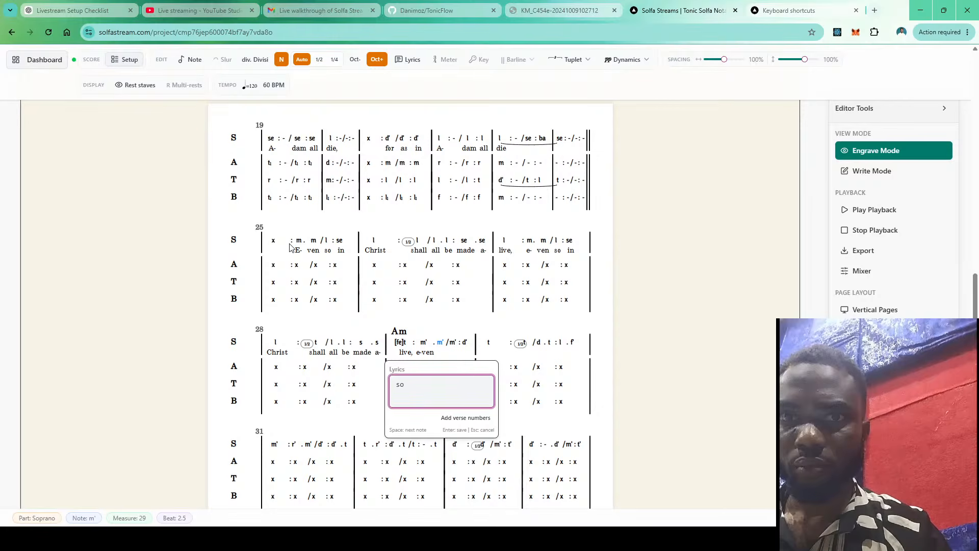
key("space")
type("in")
key("space")
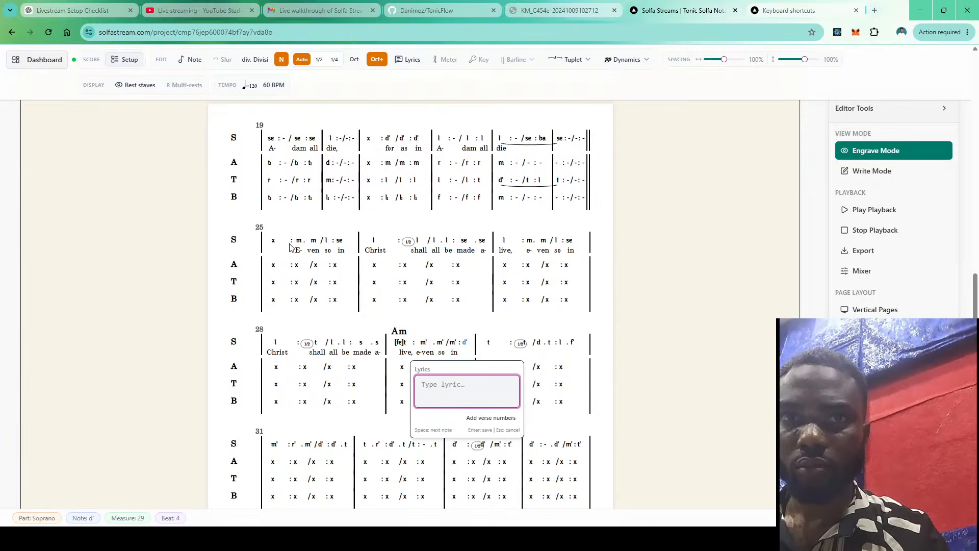
type("C")
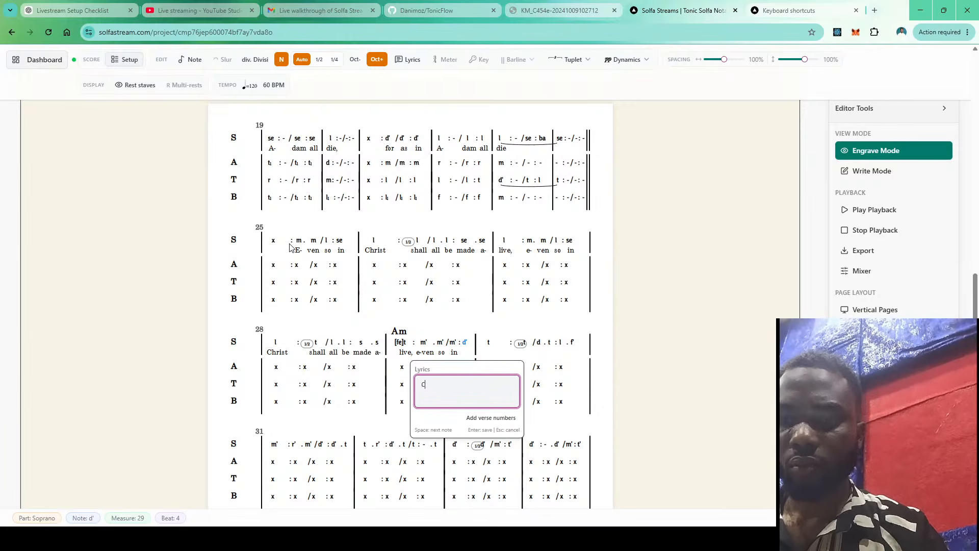
type("hrist")
key("space")
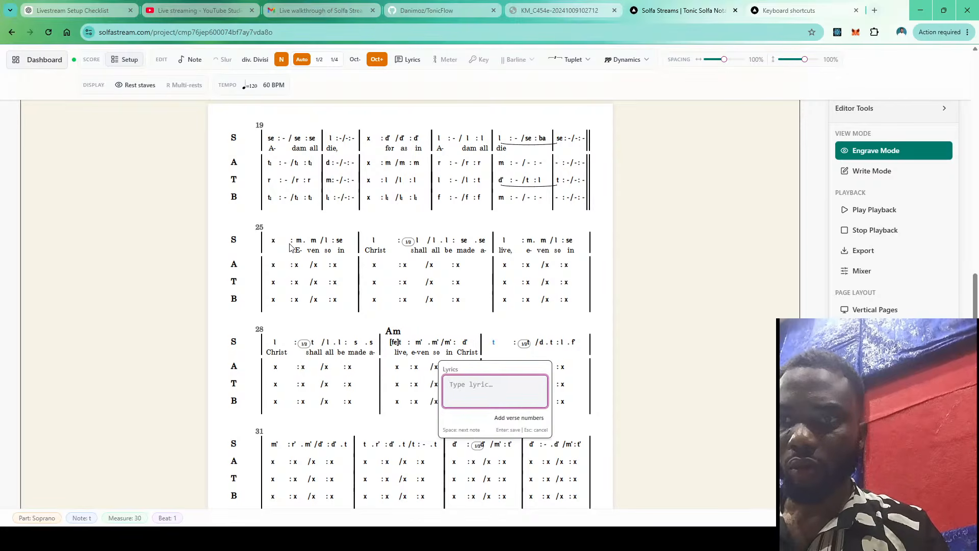
type("sha")
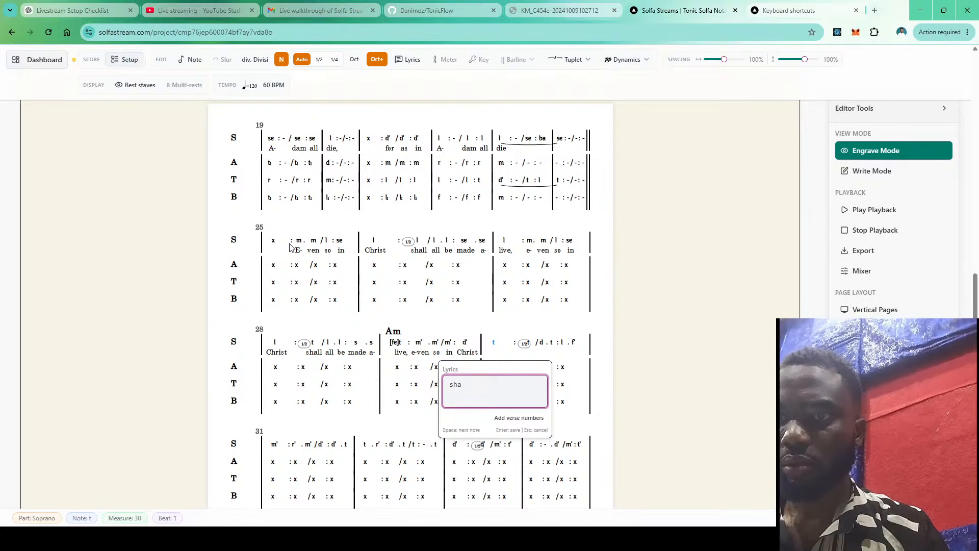
key("BackSpace")
key("BackSpace")
key("BackSpace")
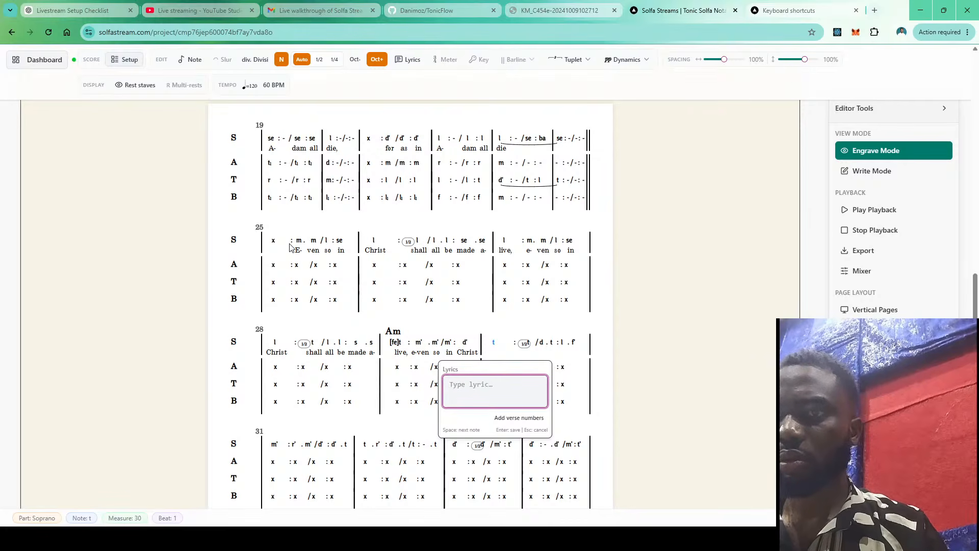
Clear the misaligned lyrics "Christ", "in" and "so" from their notes in soprano measure 29
left_click(473, 353)
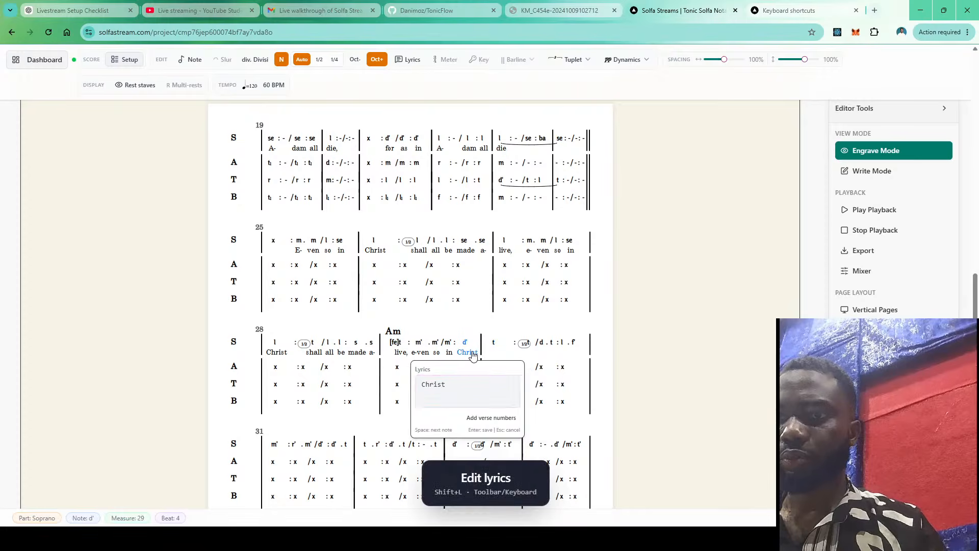
key("BackSpace")
key("BackSpace")
key("BackSpace")
key("BackSpace")
key("BackSpace")
key("BackSpace")
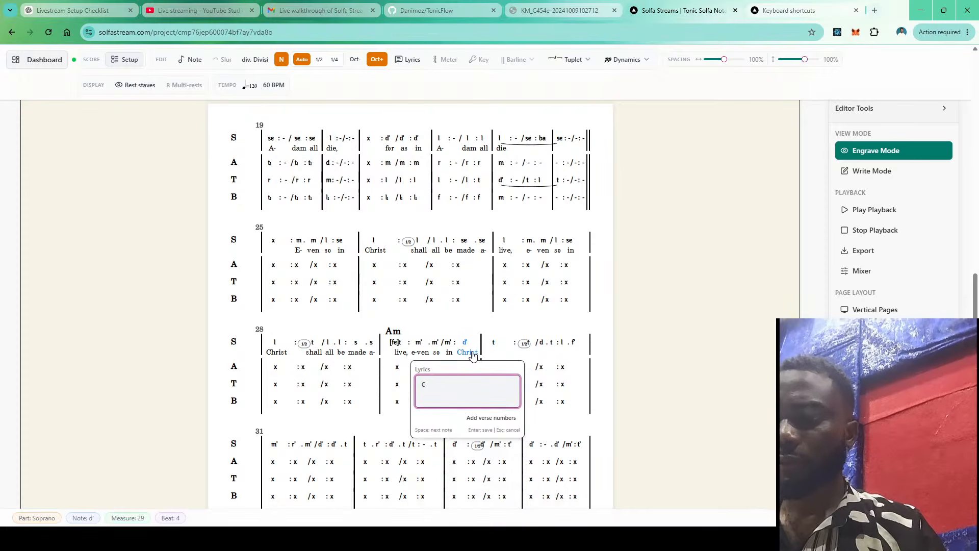
key("Return")
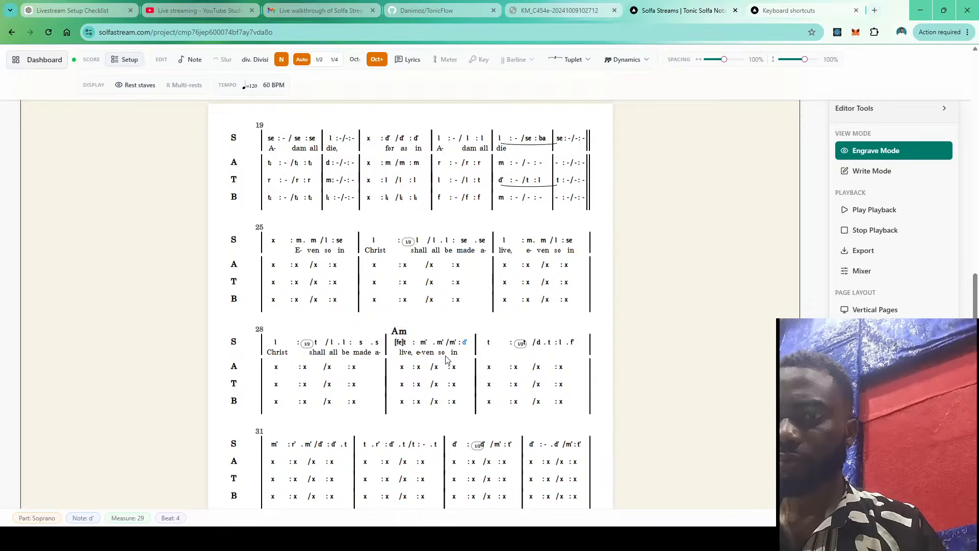
left_click(455, 355)
key("BackSpace")
key("BackSpace")
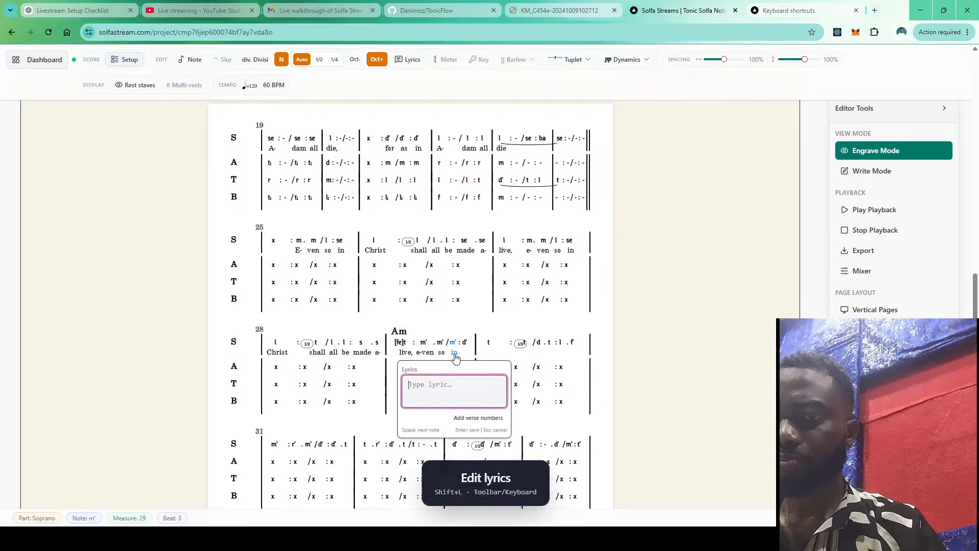
key("Return")
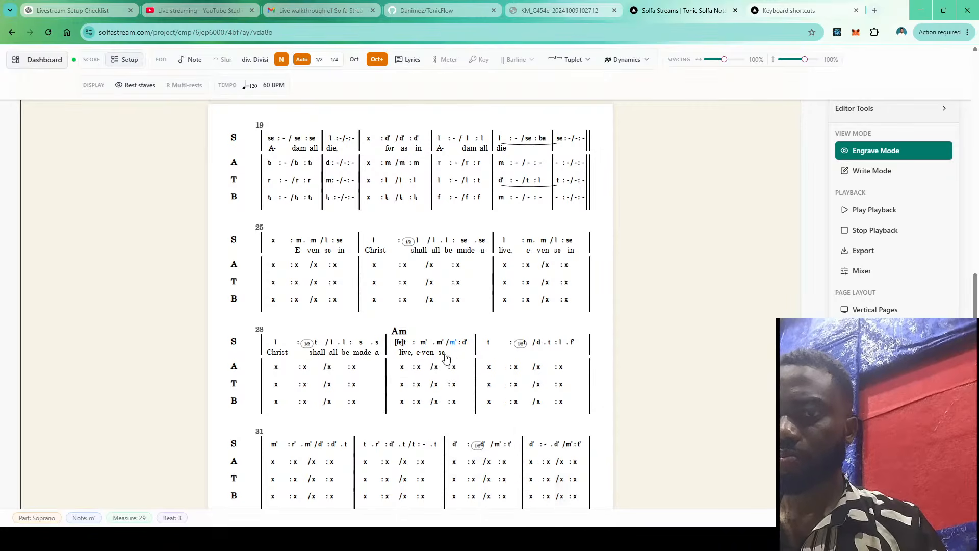
left_click(443, 353)
key("BackSpace")
key("BackSpace")
key("Return")
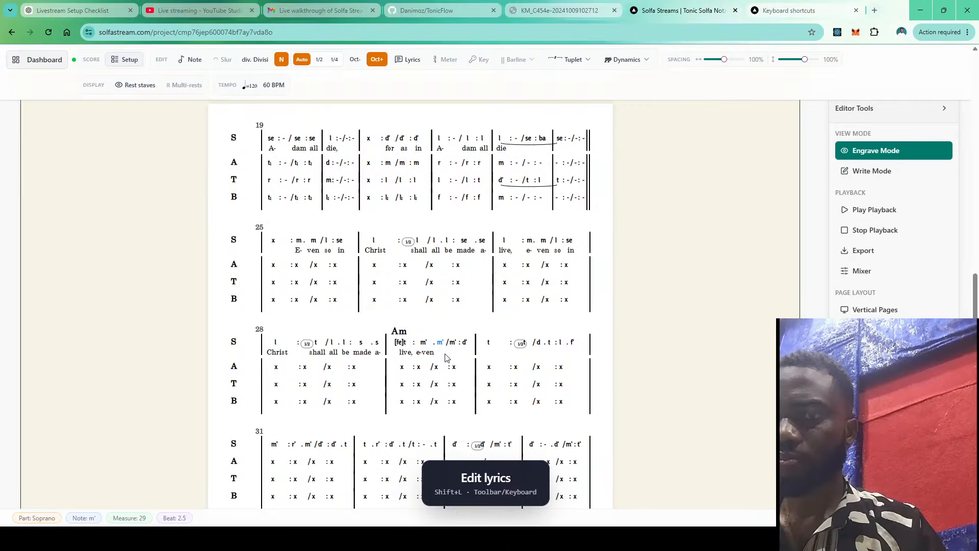
Replace "e-ven" at beat 2 of soprano measure 29 with "e- ven so in", one syllable per note
left_click(428, 355)
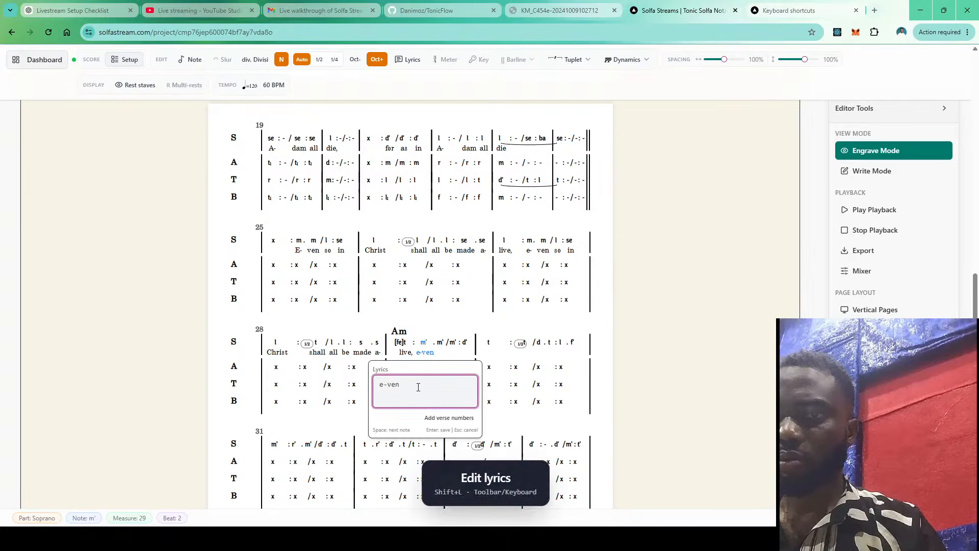
key("BackSpace")
key("BackSpace")
key("BackSpace")
key("BackSpace")
type("-")
key("space")
type("ven")
key("space")
type("so")
key("space")
type("in")
key("space")
Add the lyrics "Christ shall all," to the first three notes of soprano measure 30
type("C")
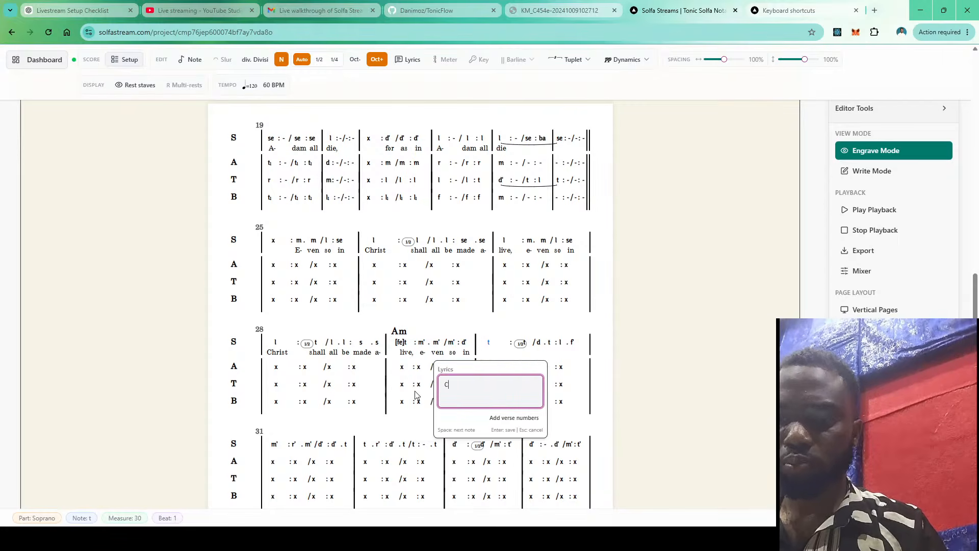
type("hrist")
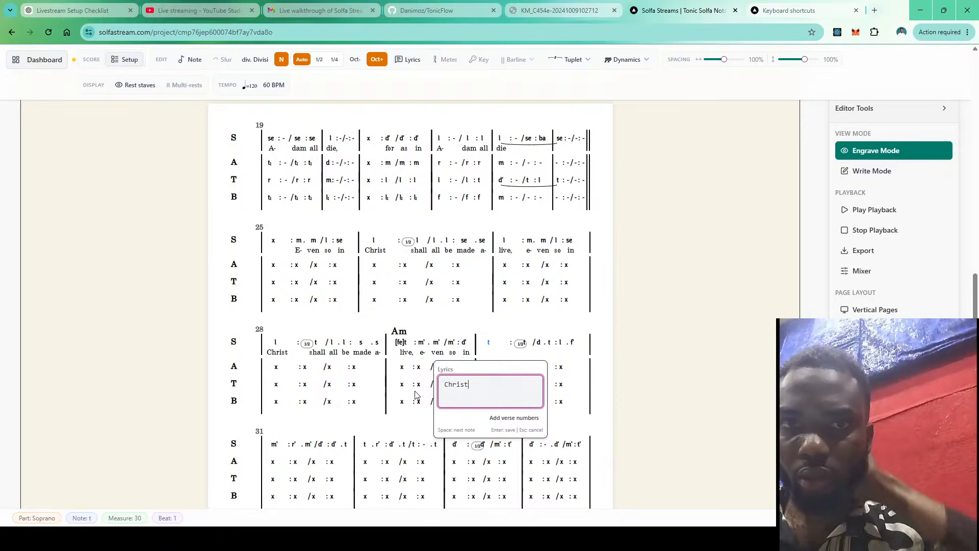
type(",")
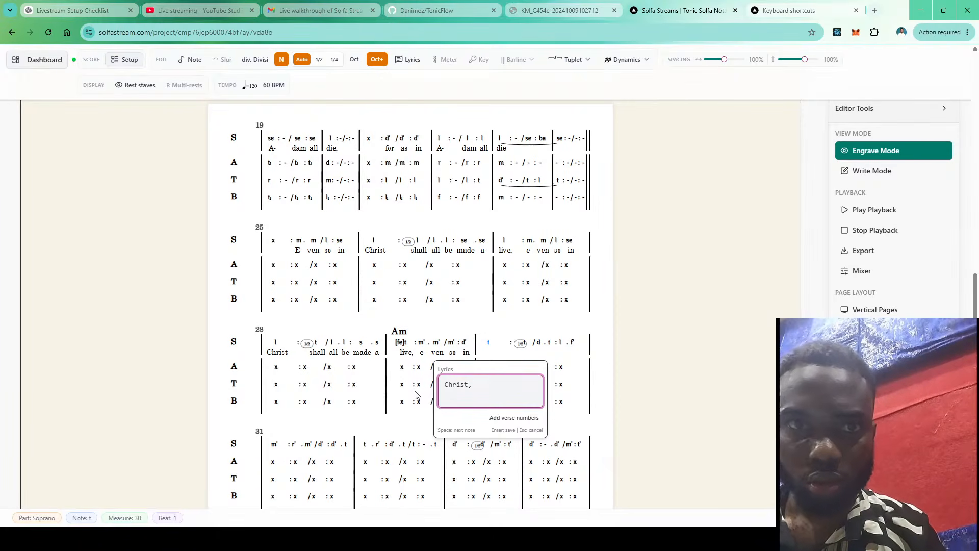
key("BackSpace")
key("space")
type("shall")
key("space")
type("all,")
key("space")
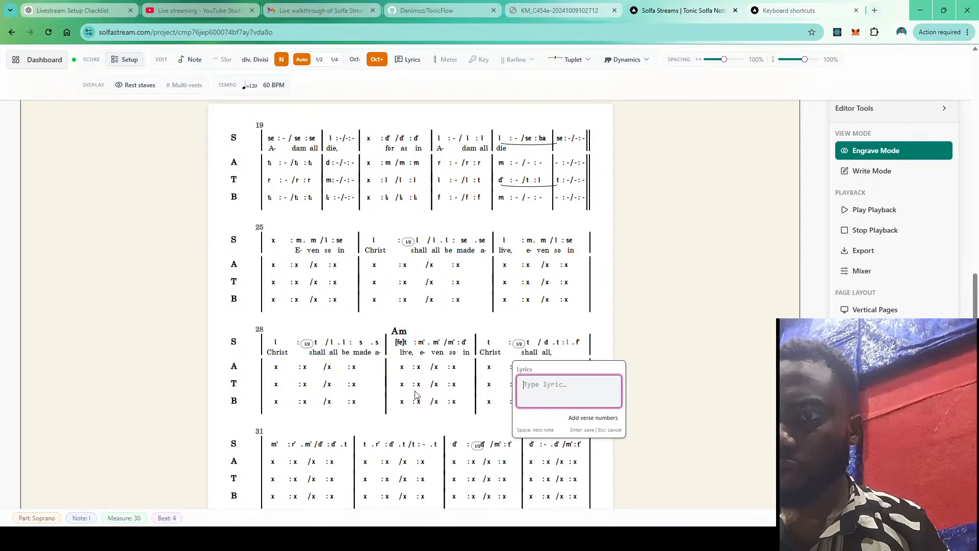
Add the lyrics "so in Christ shall" to soprano measure 31, one word per note starting on the r' at beat 2
key("space")
key("space")
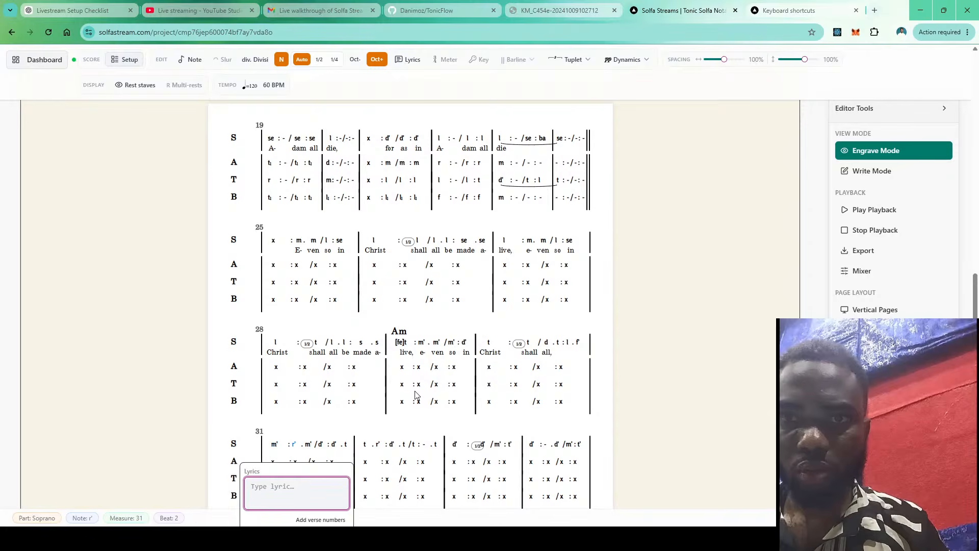
type("so")
key("space")
type("in")
key("space")
type("Christ")
key("space")
type("shall")
key("space")
key("space")
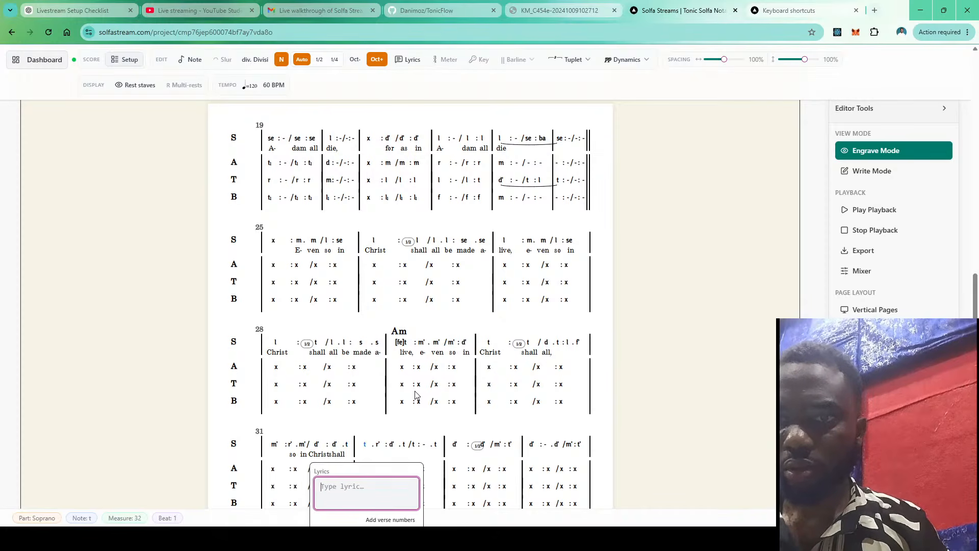
Add the lyrics "all be made a-" to soprano measure 32, holding "all" until the t on the second half of beat 2
type("al")
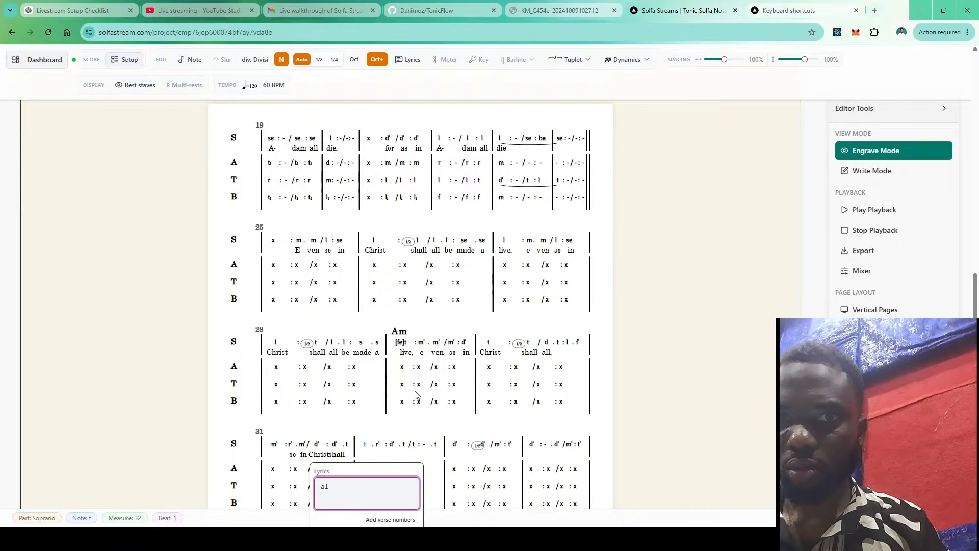
type("l")
key("space")
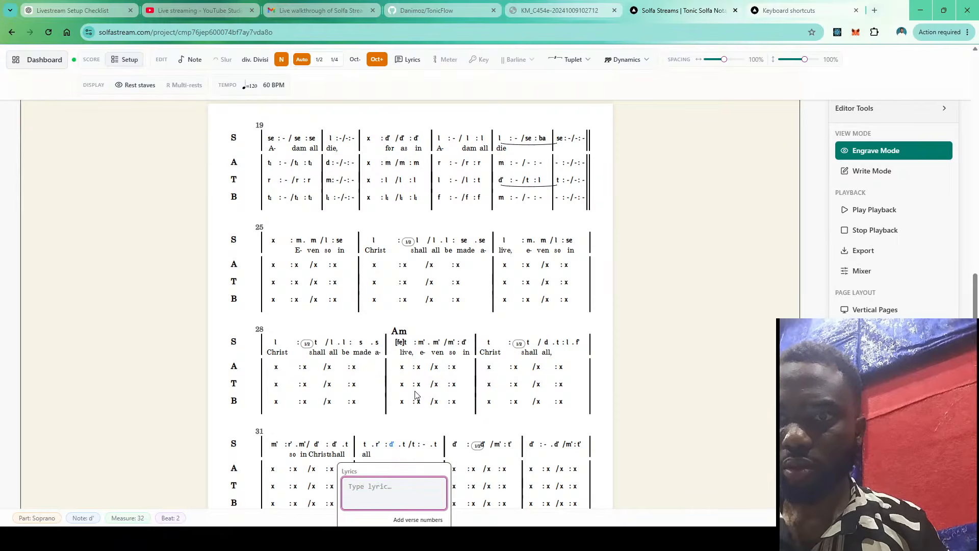
key("space")
type("be")
key("space")
type("made")
type("a-")
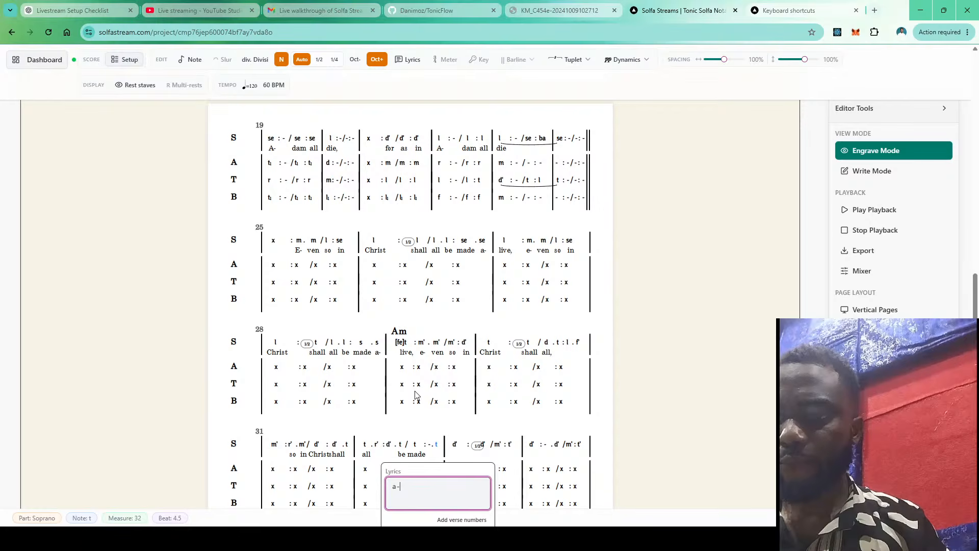
key("space")
Add the lyrics "live, e'en so in" to soprano measure 33, one word per note
type("live")
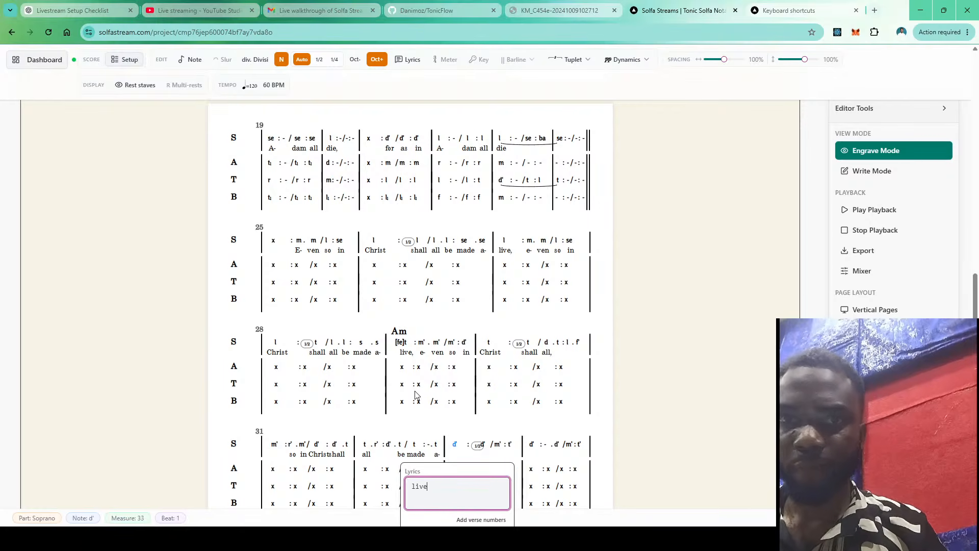
type(",")
key("space")
type("e'e")
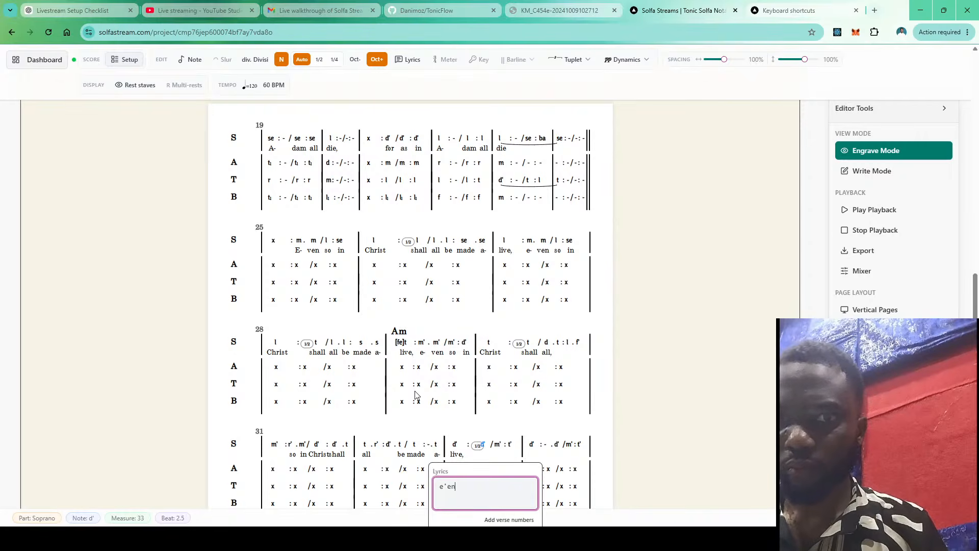
type("n")
key("space")
type("so")
key("space")
type("in")
key("space")
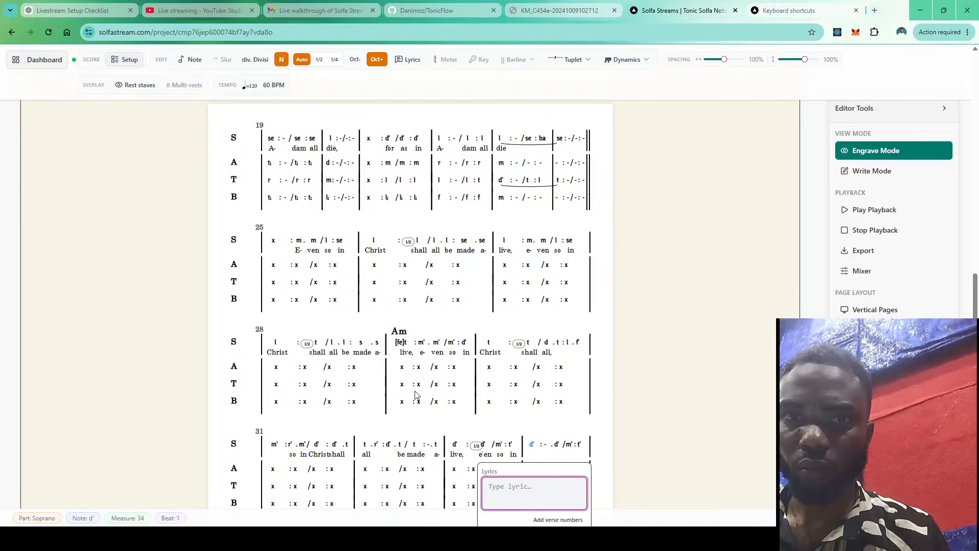
Add the lyrics "Christ shall all, shall" to soprano measure 34, one word per note
type("Chr")
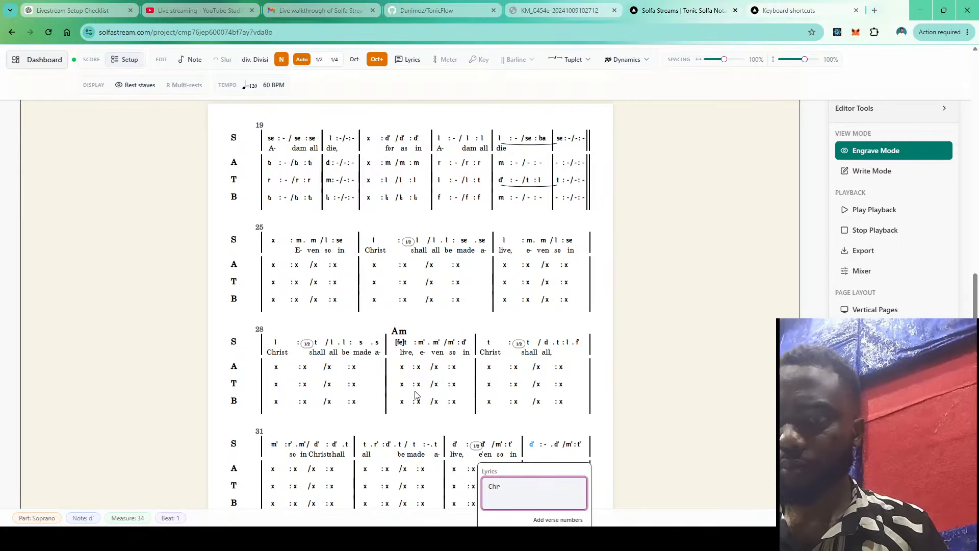
type("ist")
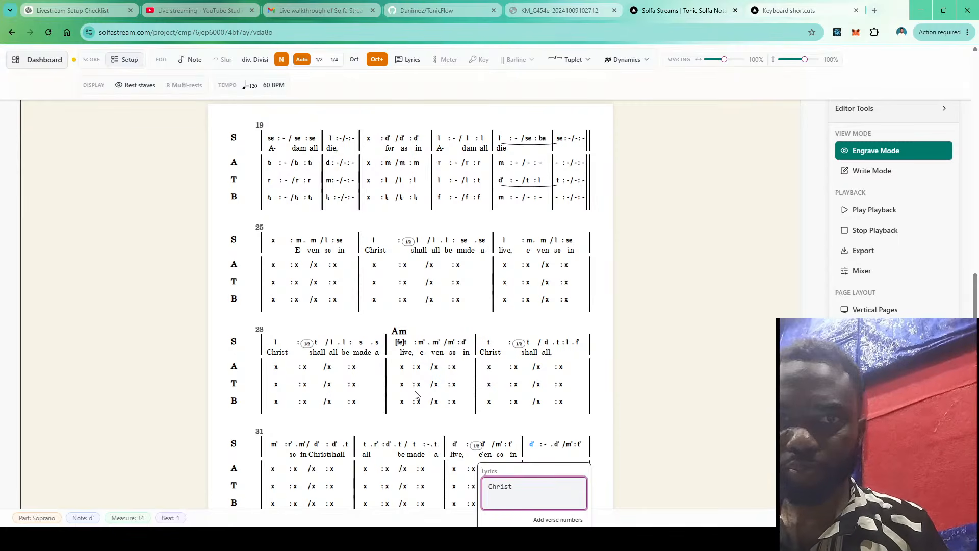
key("space")
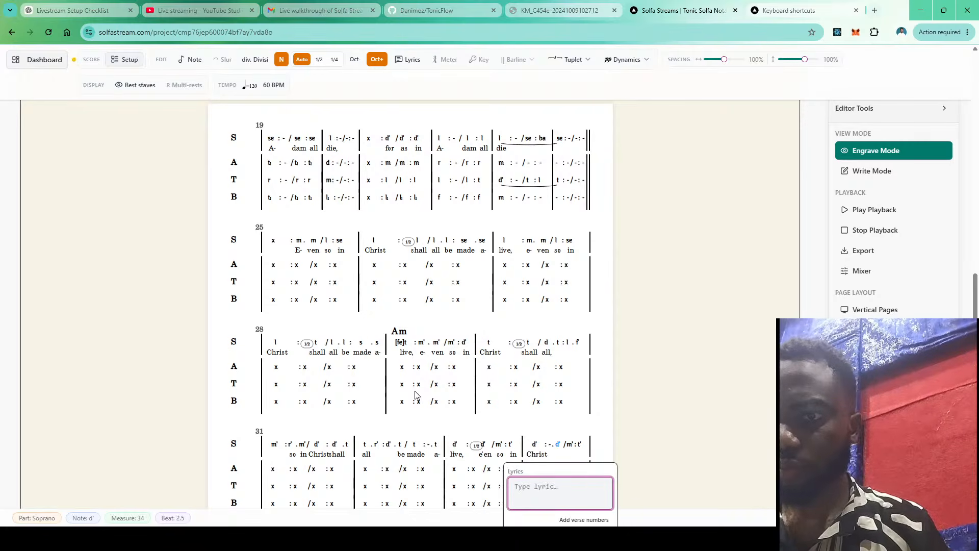
type("shall")
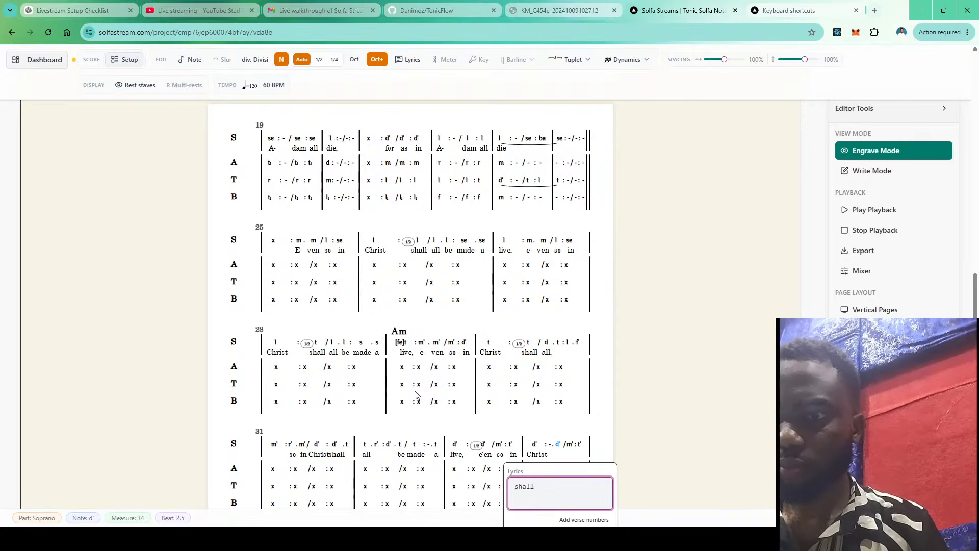
key("space")
type("all")
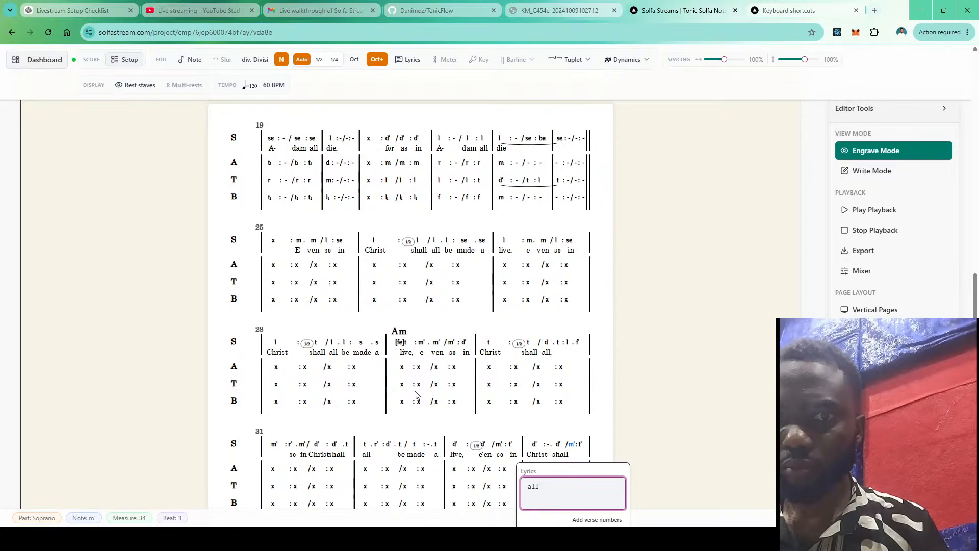
type(",")
key("space")
type("shak")
key("BackSpace")
type("ll")
key("space")
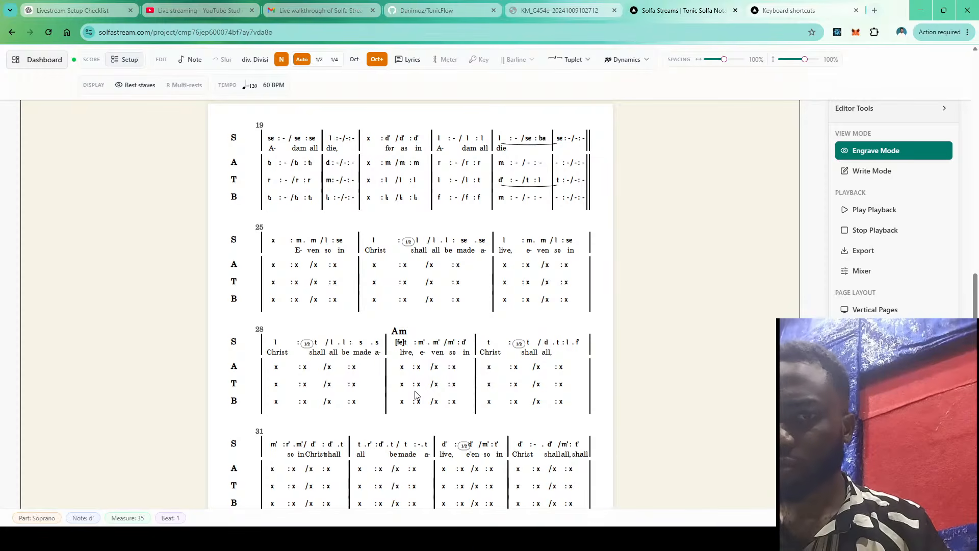
scroll(434, 354, "down", 3)
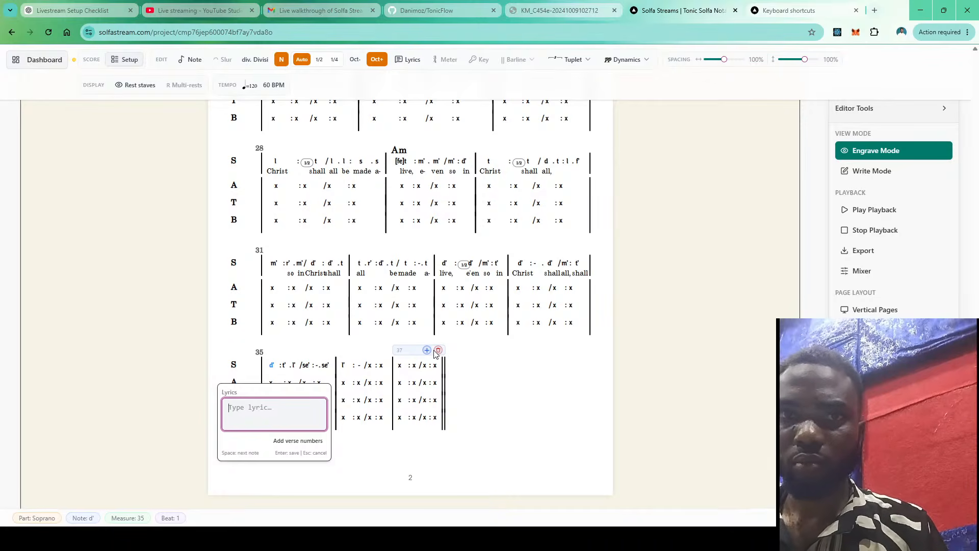
Add the lyrics "all be made a-" to soprano measure 35, leaving the l' on the second half of beat 2 without a syllable
type("all")
key("space")
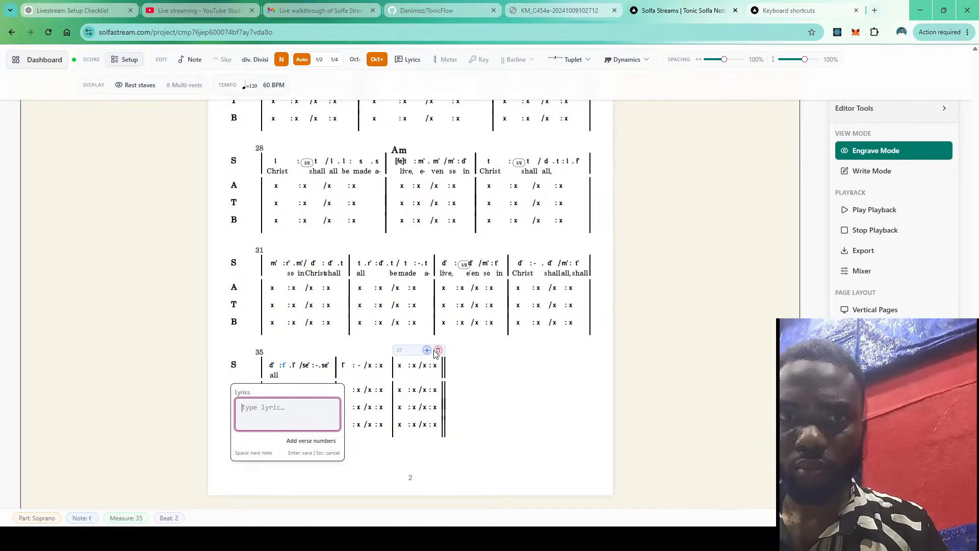
type("be")
key("space")
key("space")
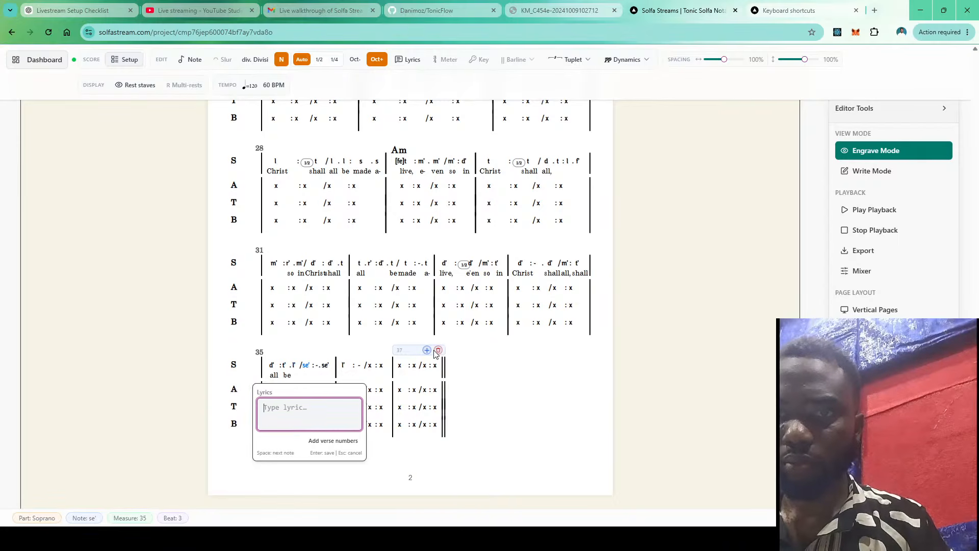
type("made")
key("space")
type("a-live")
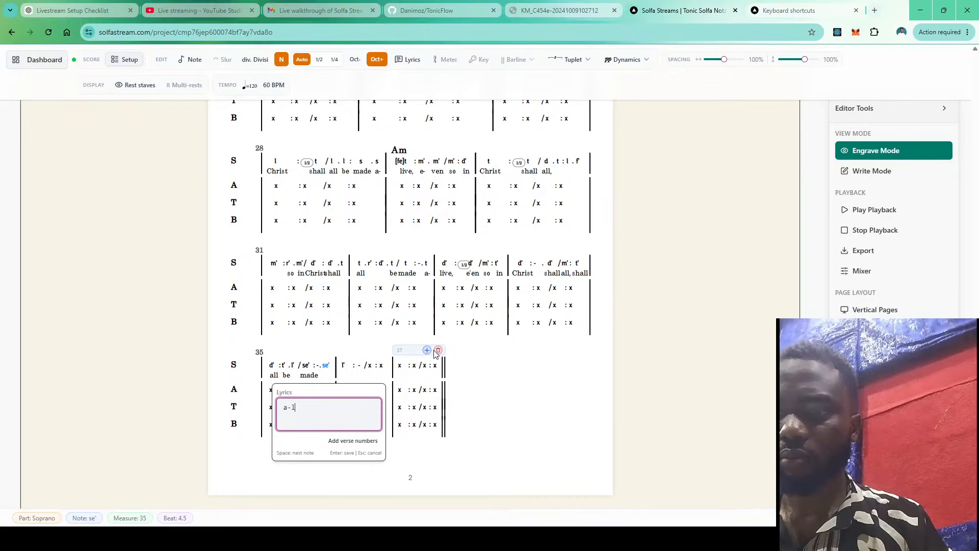
key("BackSpace")
key("BackSpace")
key("BackSpace")
key("BackSpace")
key("space")
Add the lyric "live." to the l' on beat 1 of soprano measure 36 and finish lyric entry
type("l")
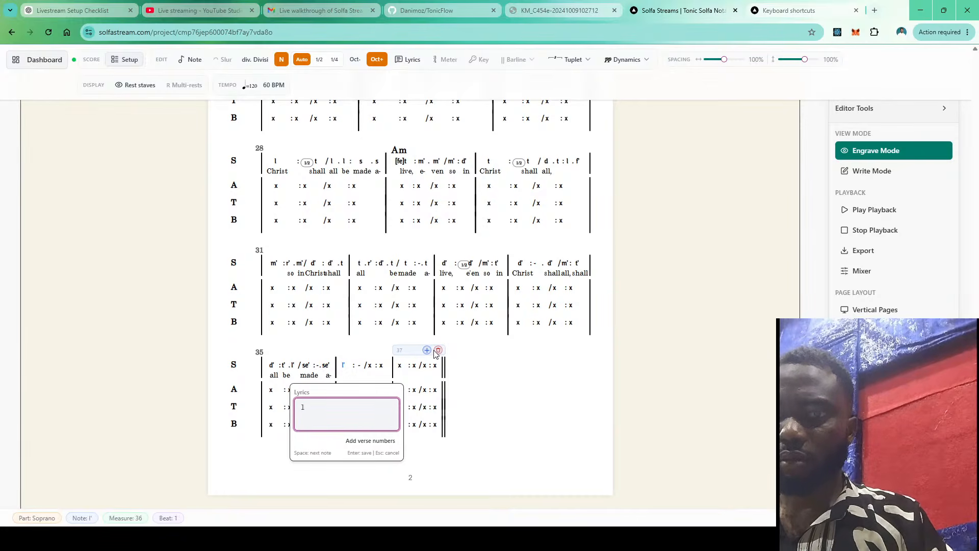
type("ive.")
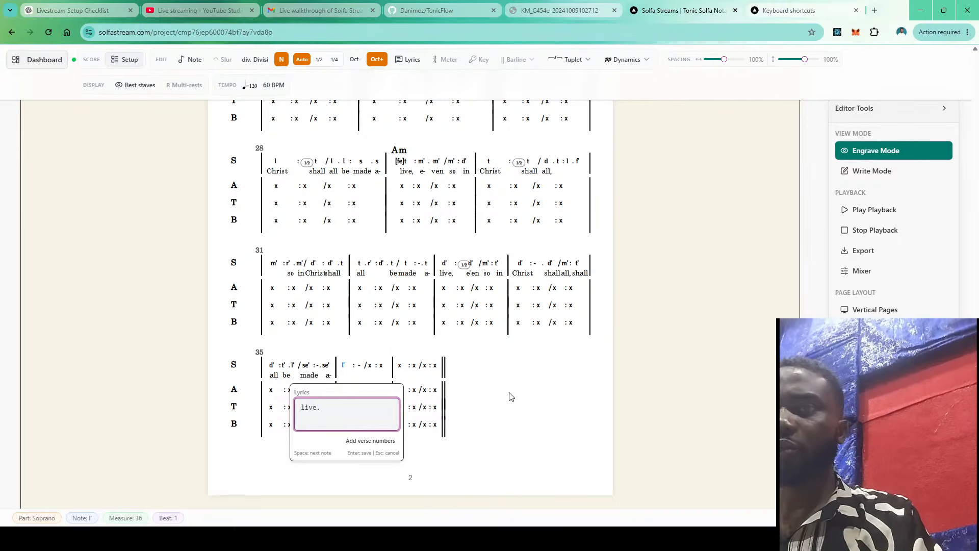
key("Return")
key("Escape")
Check the alto line of the Allegro section in the vocal score PDF, and return to the solfa project
scroll(513, 397, "up", 5)
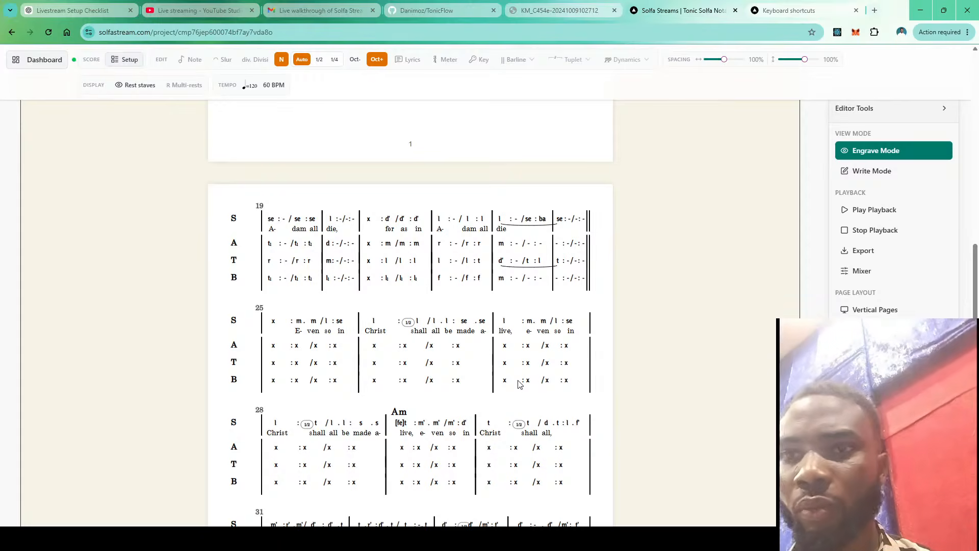
scroll(525, 365, "down", 1)
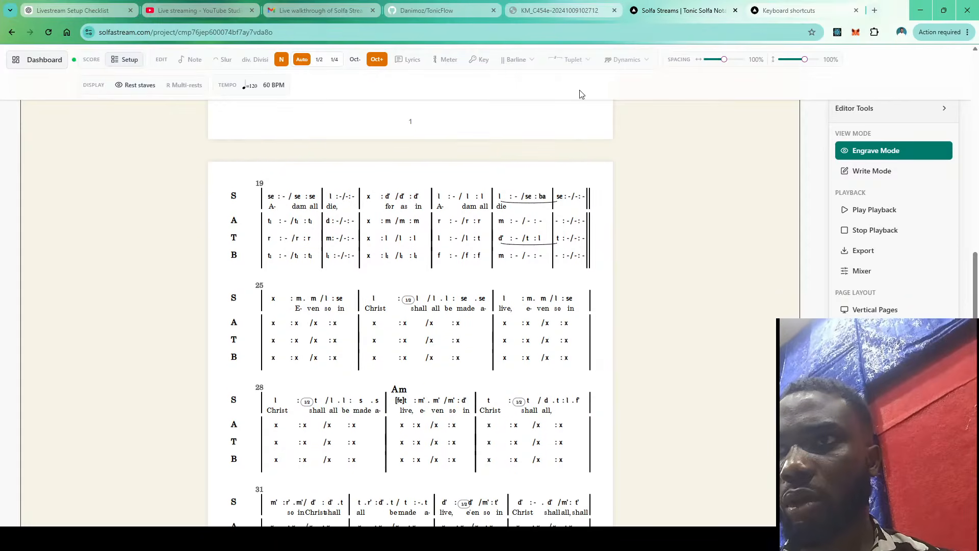
left_click(538, 9)
scroll(583, 333, "up", 5)
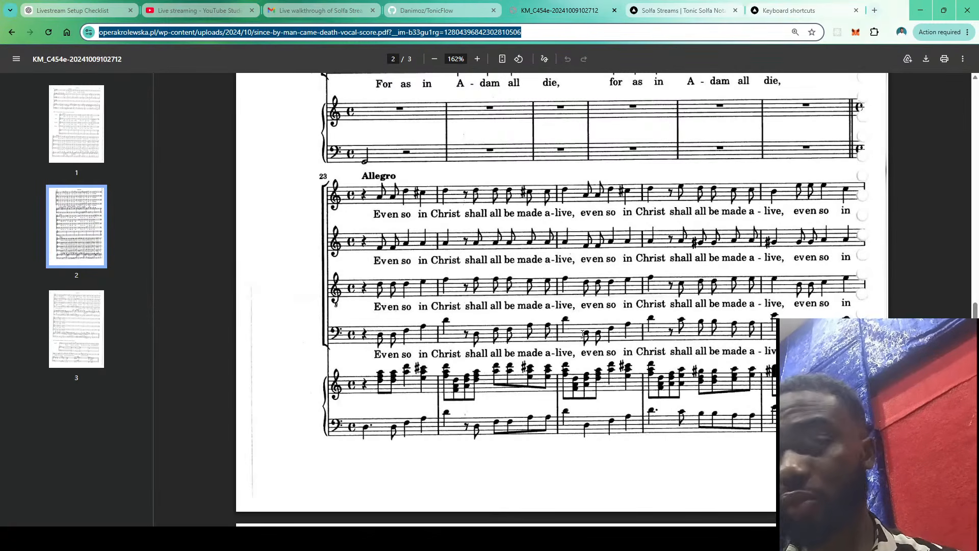
scroll(554, 402, "down", 2)
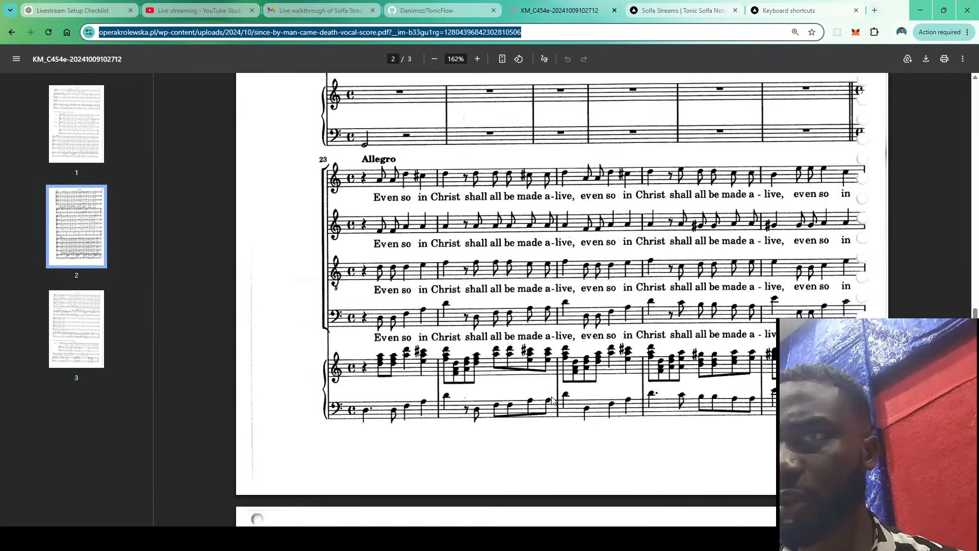
left_click(676, 16)
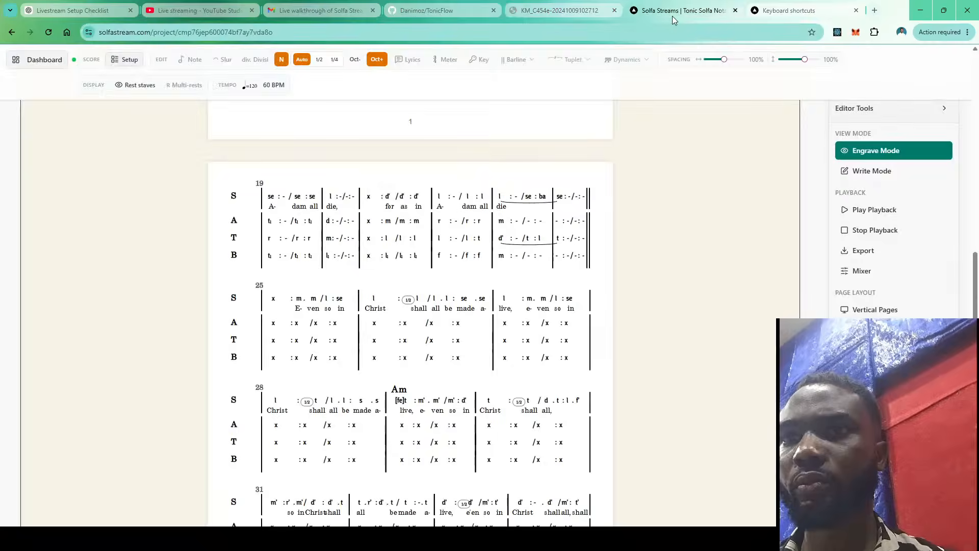
left_click(297, 324)
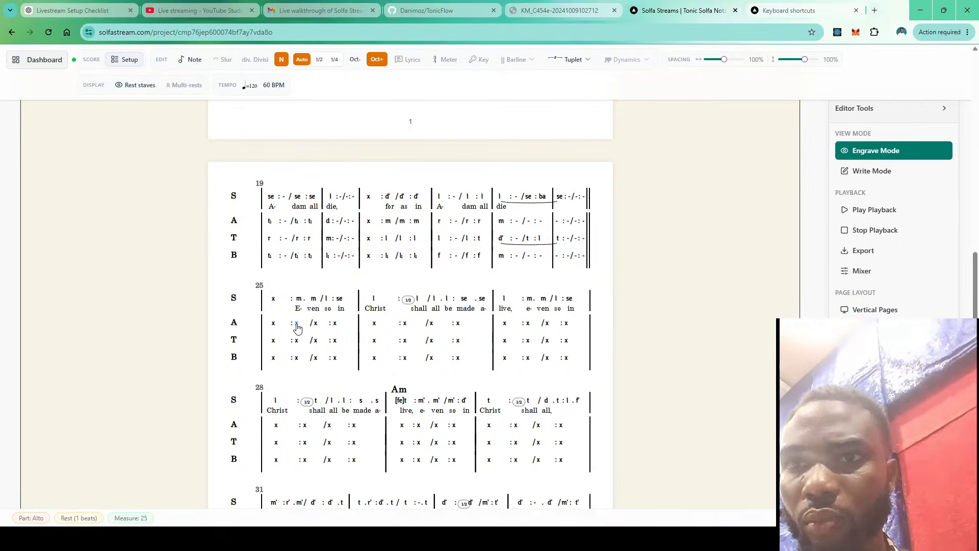
key("d")
left_click(298, 324)
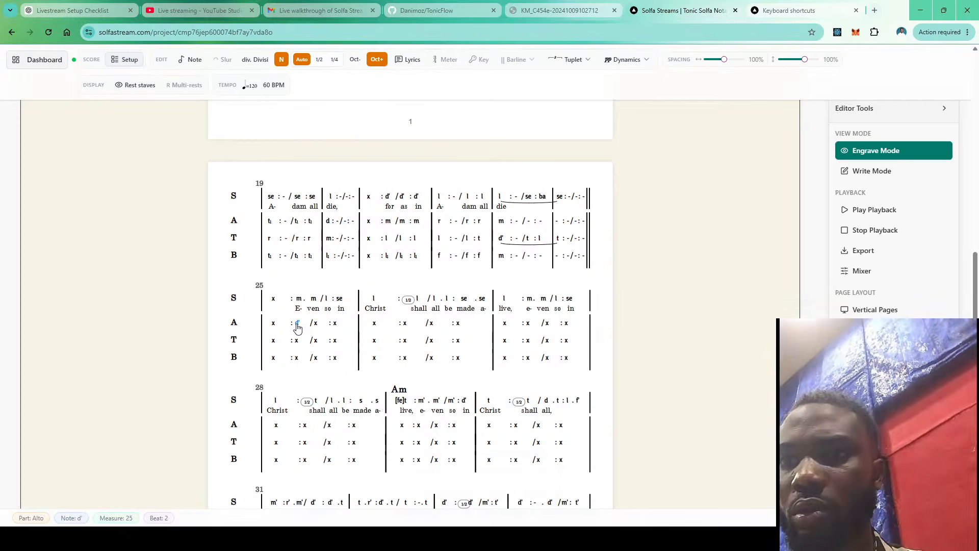
key("Delete")
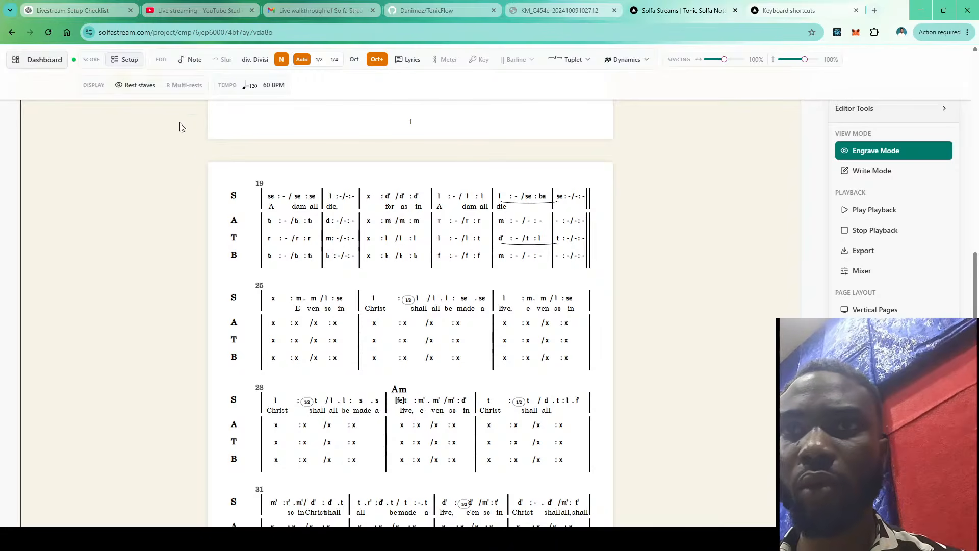
Split the beat 2 rest of alto measure 25 into halves, fill both with d', and lower the two notes one octave to d
left_click(296, 325)
key("period")
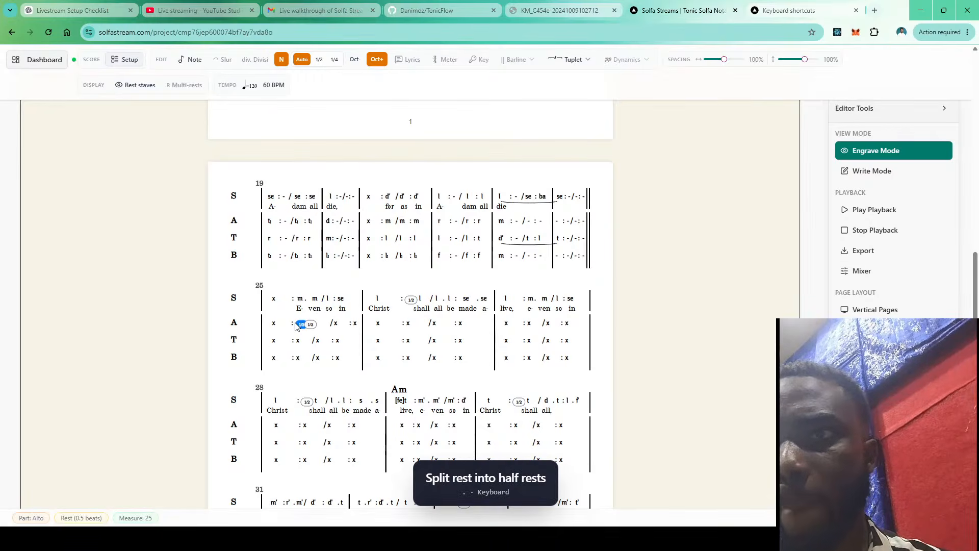
key("d")
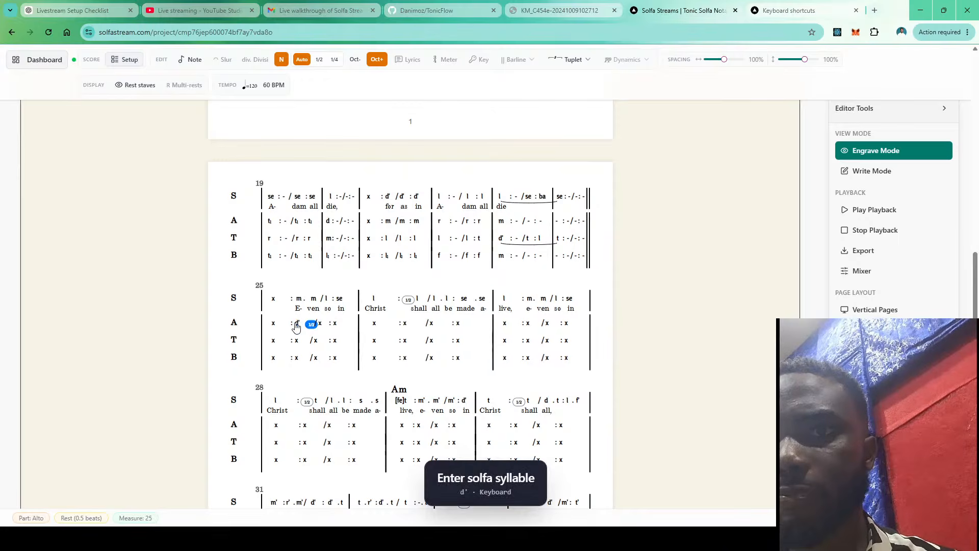
key("d")
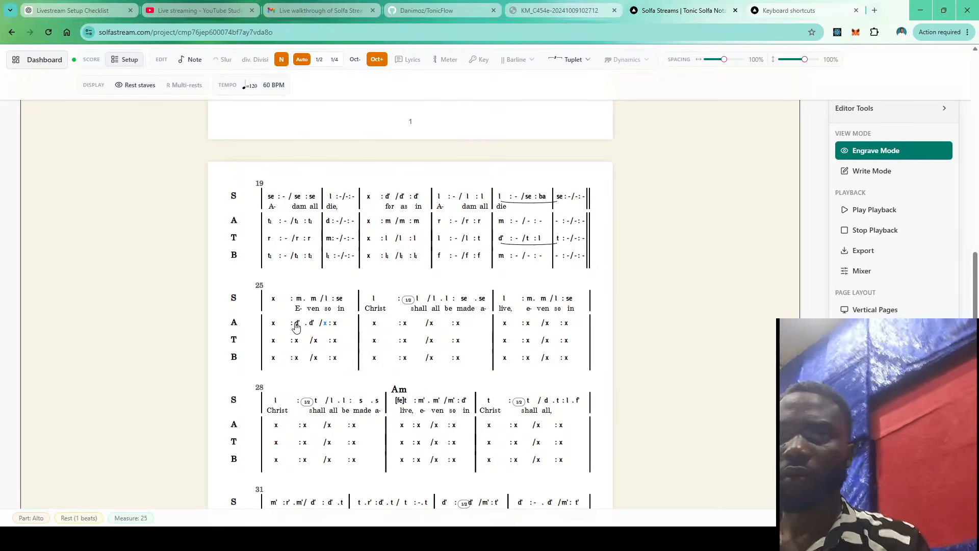
left_click(295, 324)
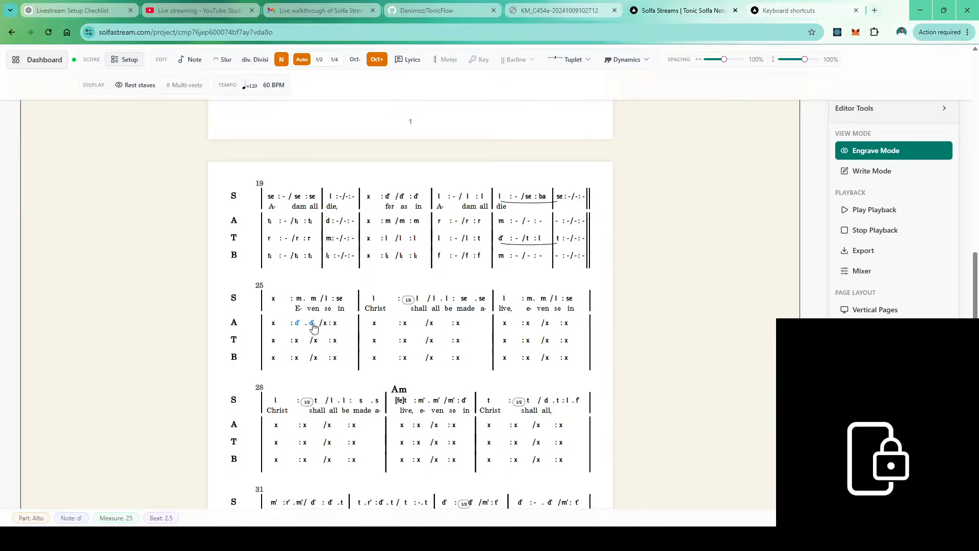
key("ctrl+alt+Down")
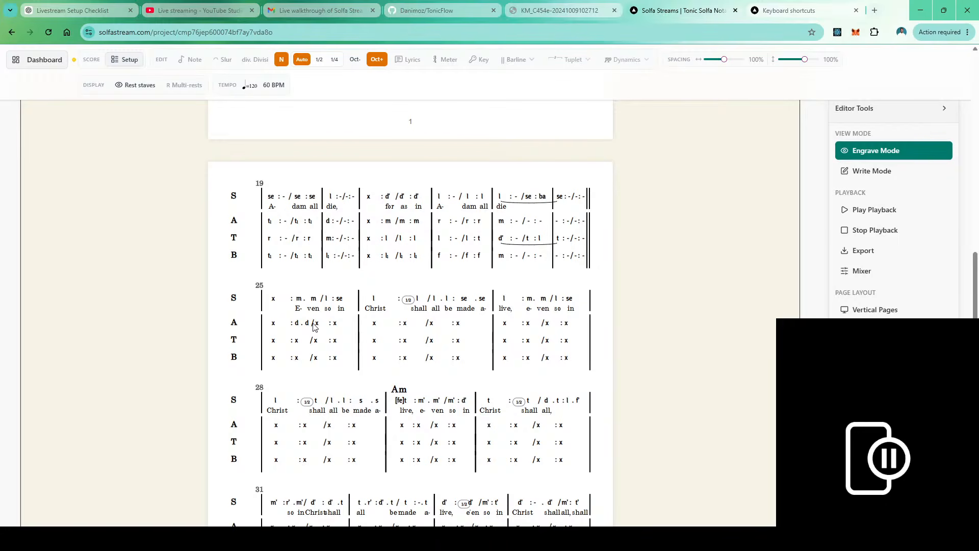
Enter m in the middle octave on beats 3 and 4 of alto measure 25, turning off the raised entry octave
left_click(316, 327)
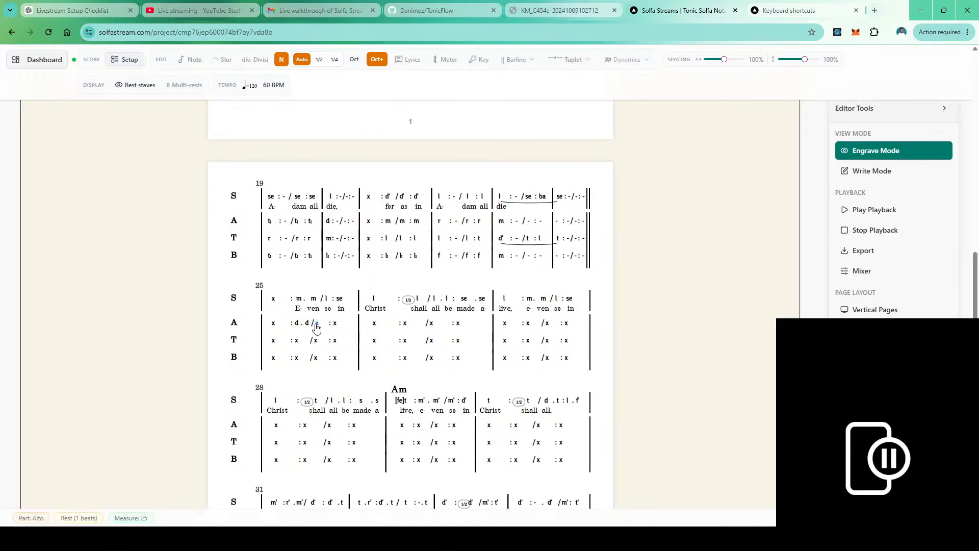
key("m")
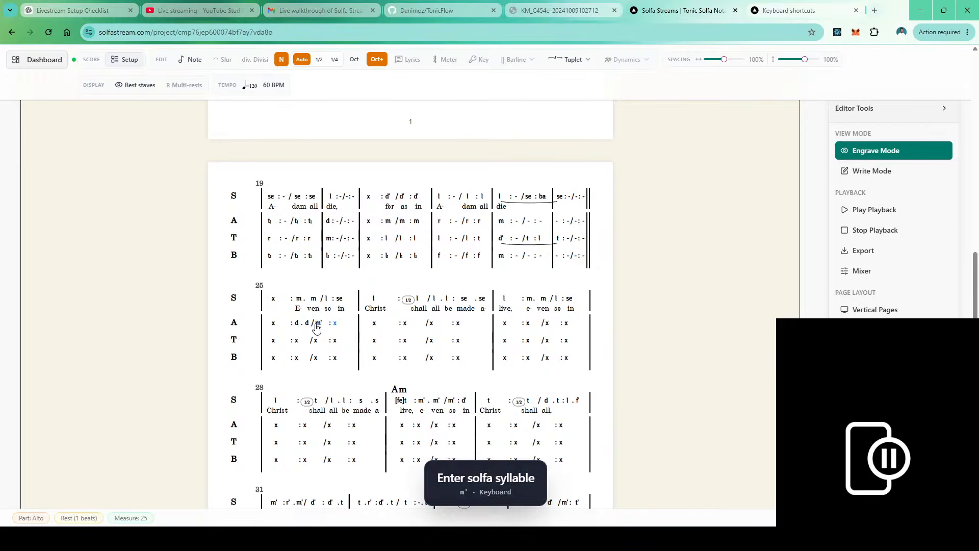
left_click(316, 326)
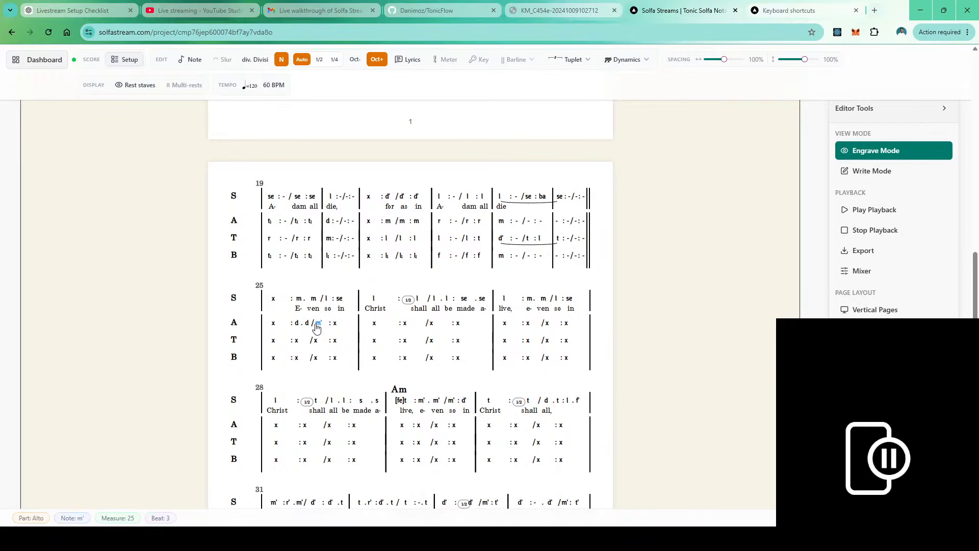
key("ctrl+alt+Down")
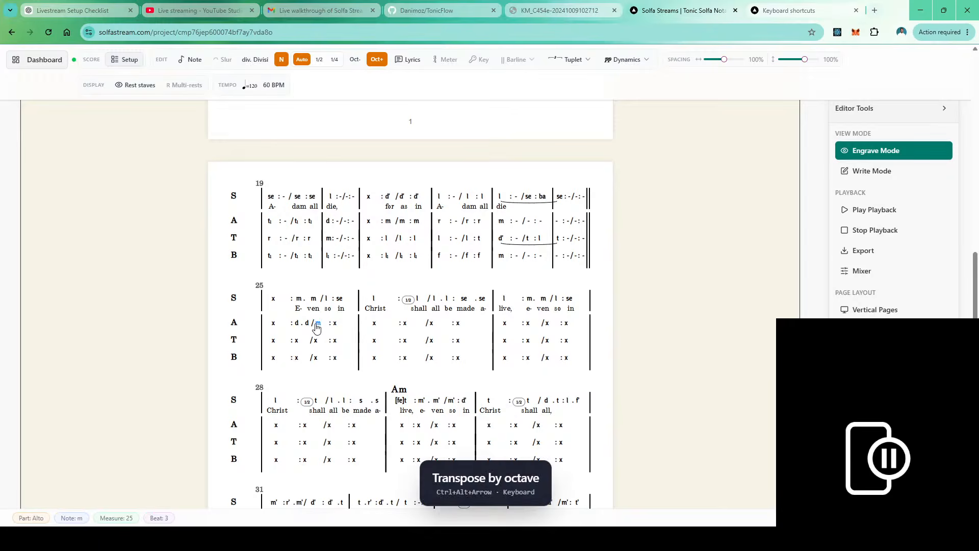
left_click(376, 61)
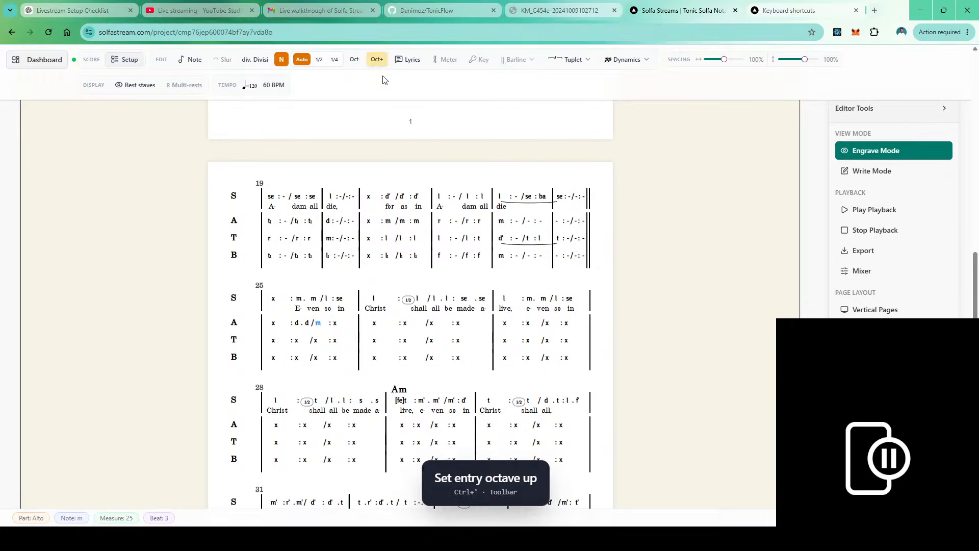
left_click(339, 327)
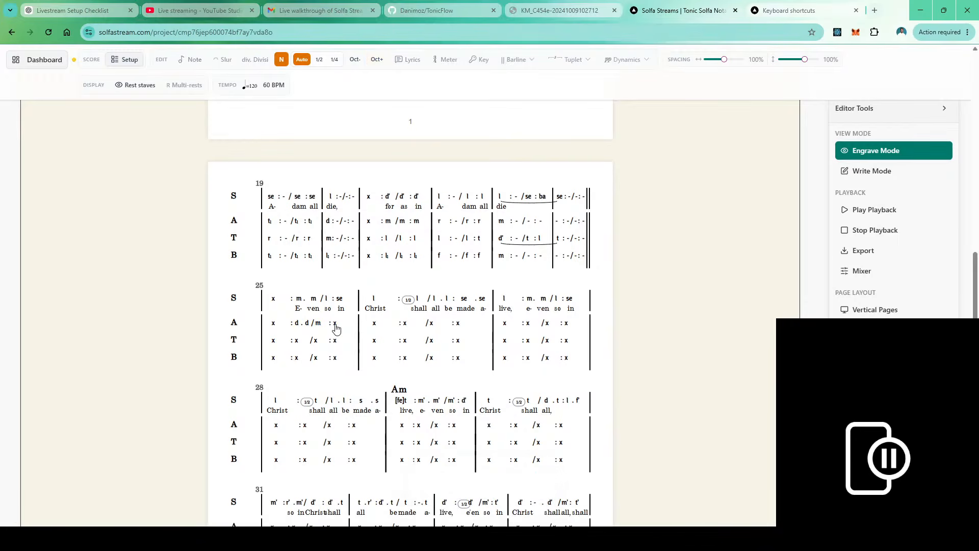
left_click(336, 327)
key("m")
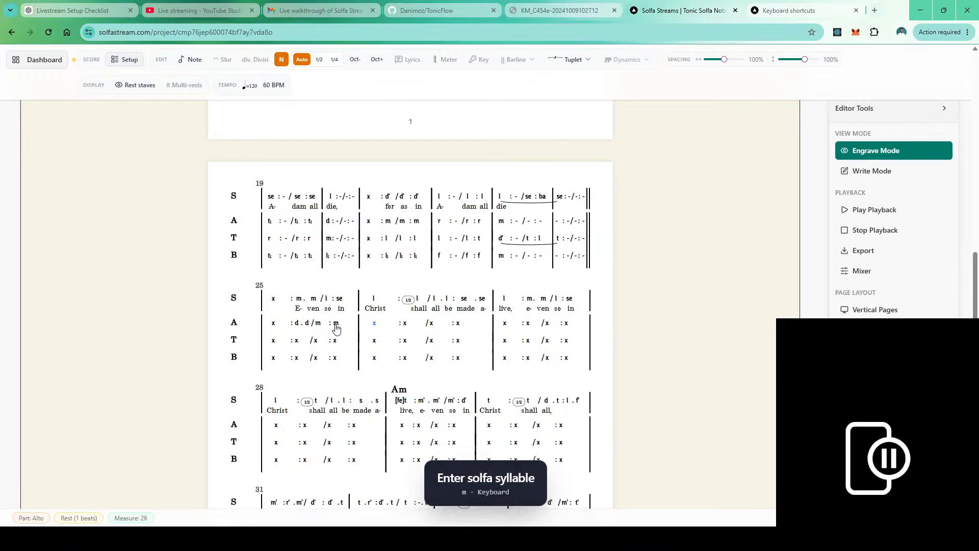
Fill alto measure 26 with m on beat 1, a half-beat rest and m on beat 2, and four half-beat m notes
key("m")
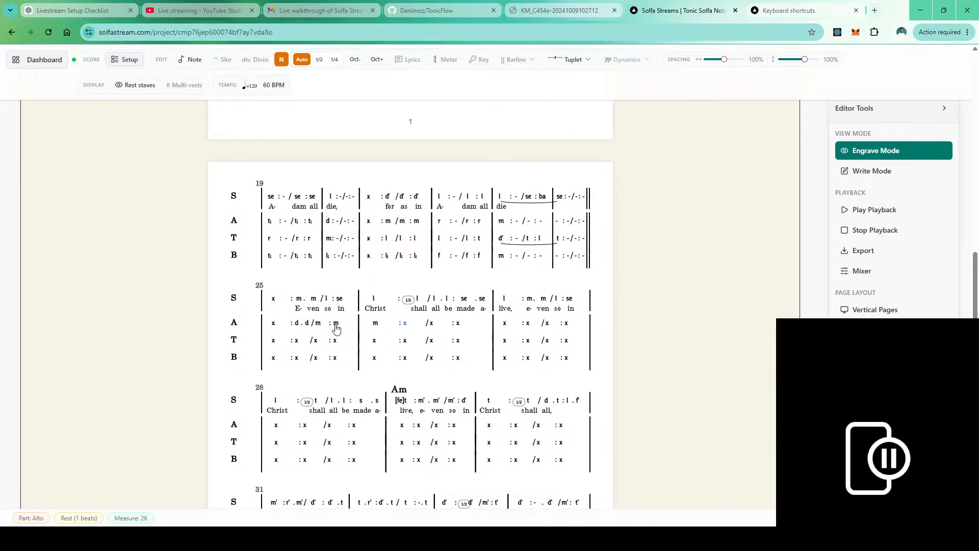
key("h")
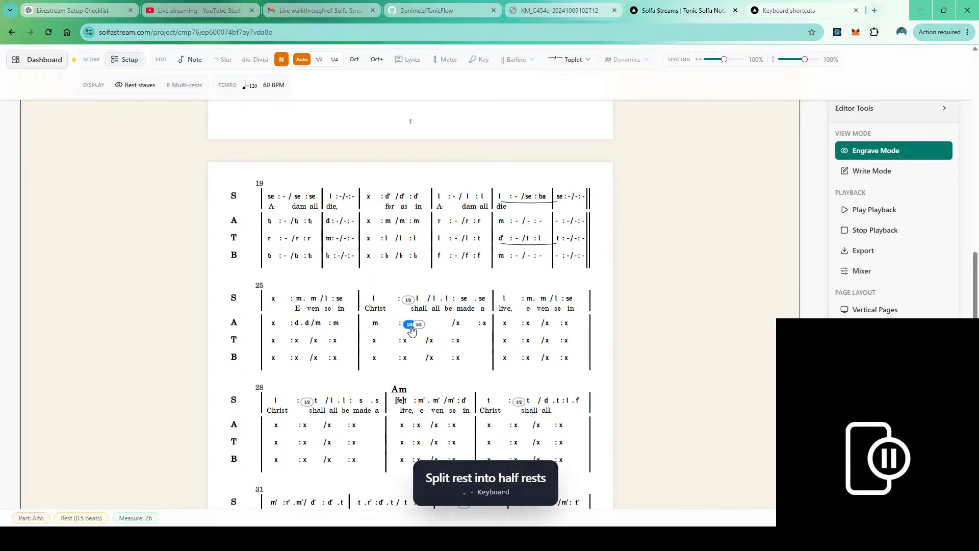
key("m")
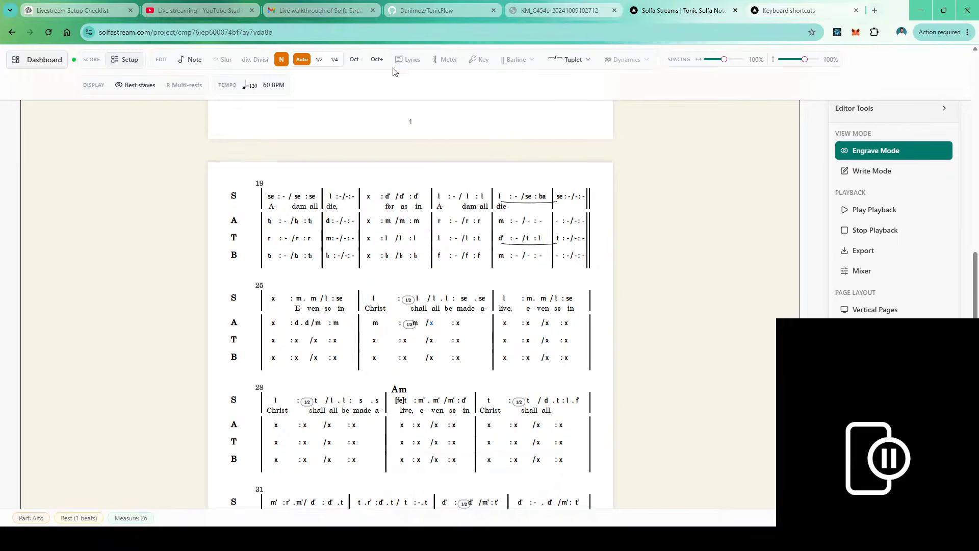
left_click(318, 60)
key("m")
key("m")
key("m")
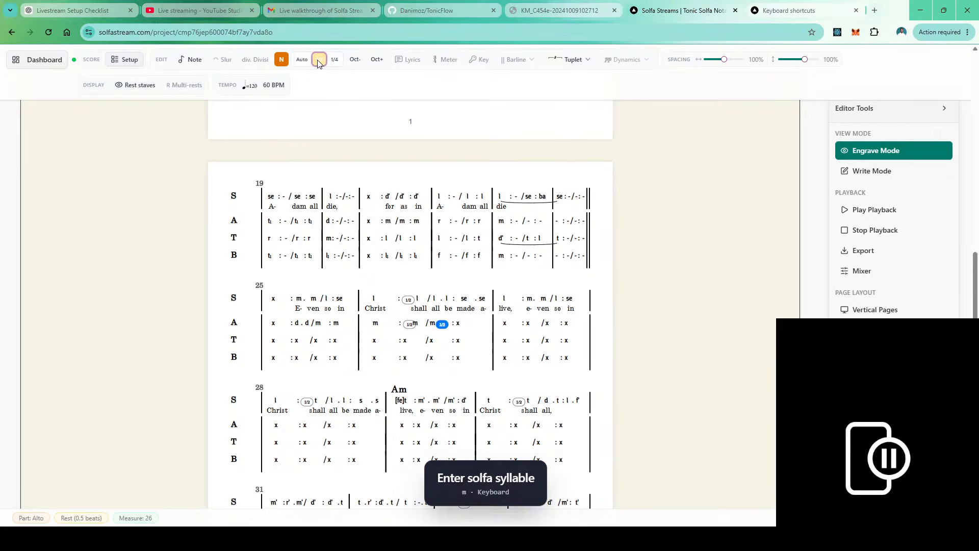
key("m")
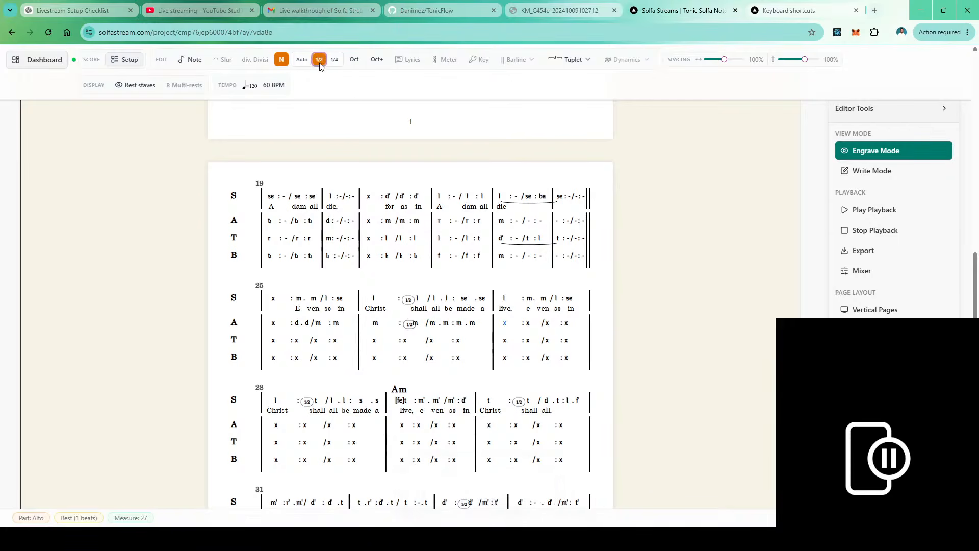
Return note entry to automatic duration and fill alto measure 27 with m, two half-beat d notes, m and m, checking the PDF score
left_click(302, 60)
key("m")
key("period")
key("d")
key("d")
left_click(551, 12)
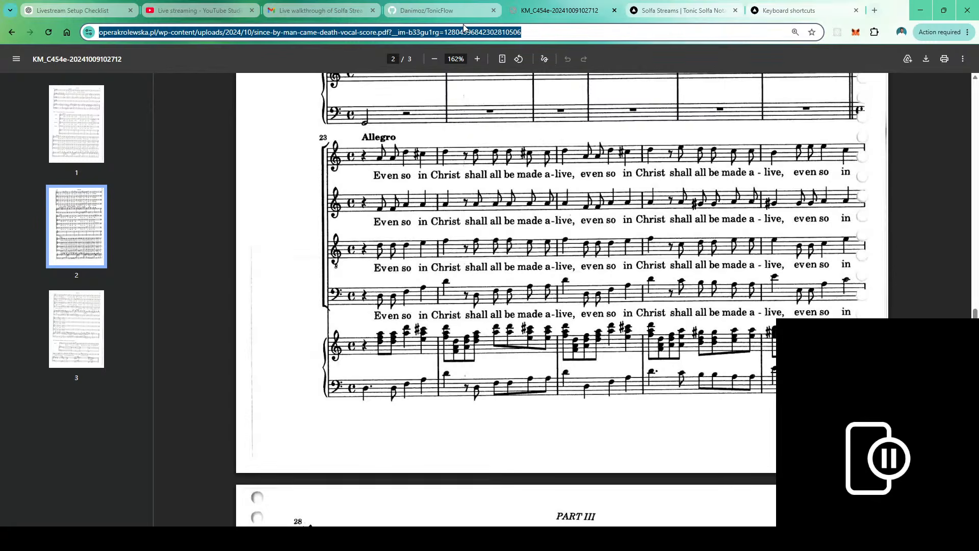
left_click(670, 12)
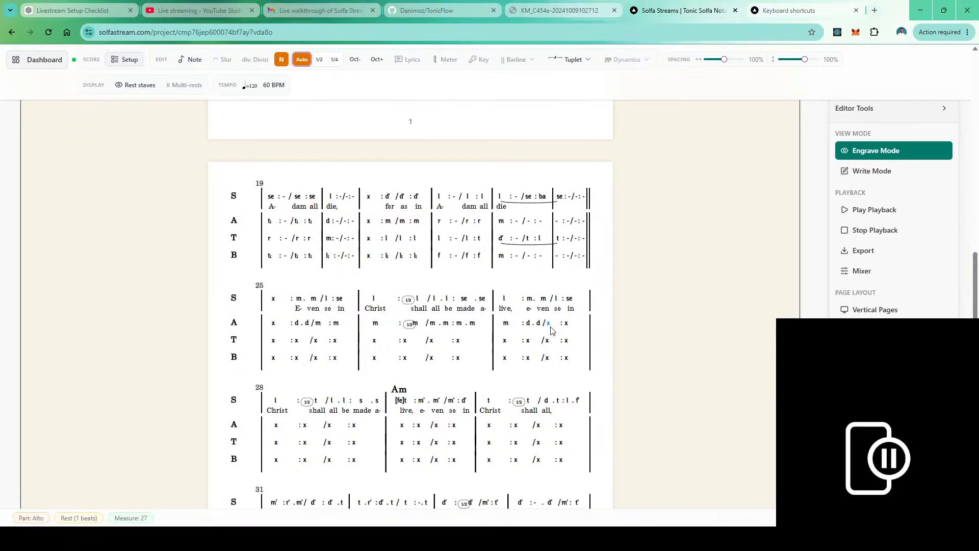
key("m")
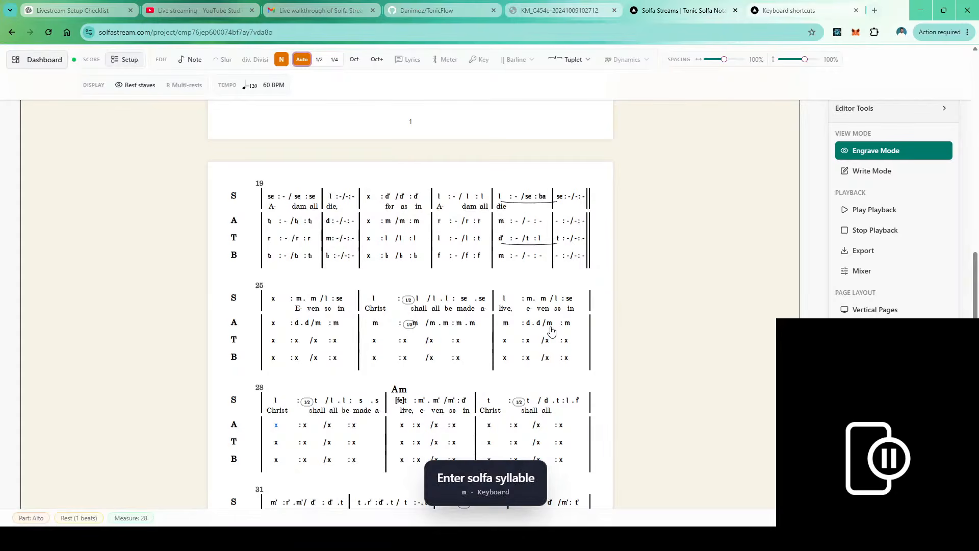
Fill alto measure 28 with m, a half-beat rest and m, two half-beat re notes, and two half-beat m notes
key("m")
key("period")
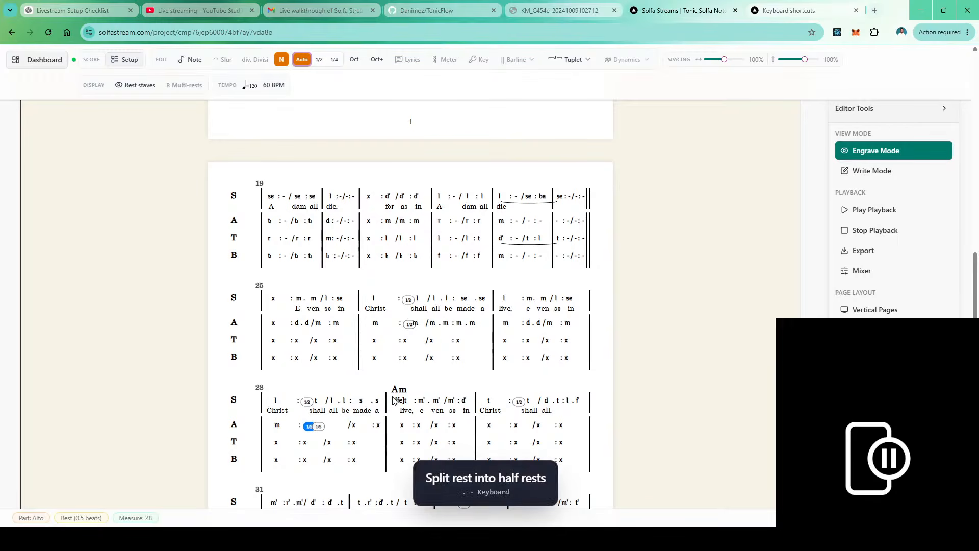
left_click(319, 428)
key("m")
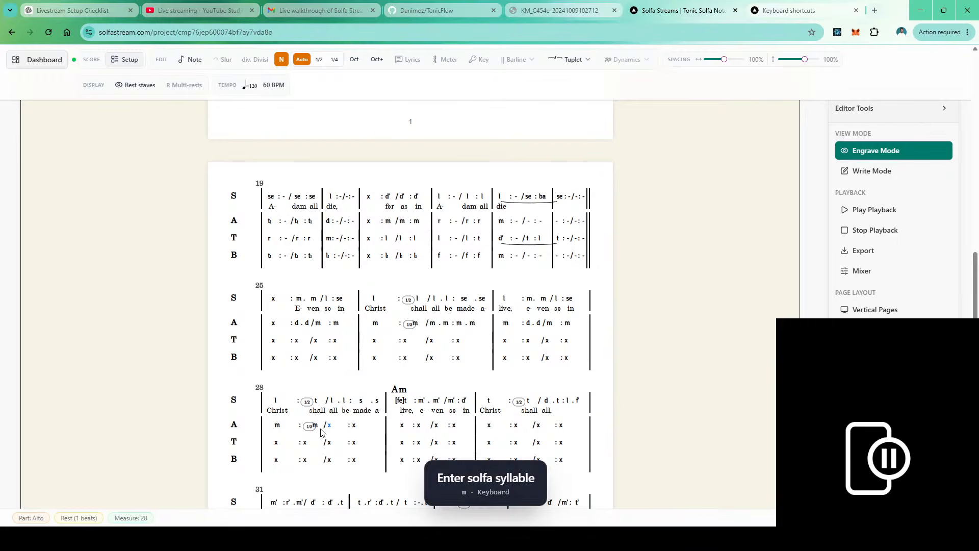
left_click(319, 64)
key("r")
key("r")
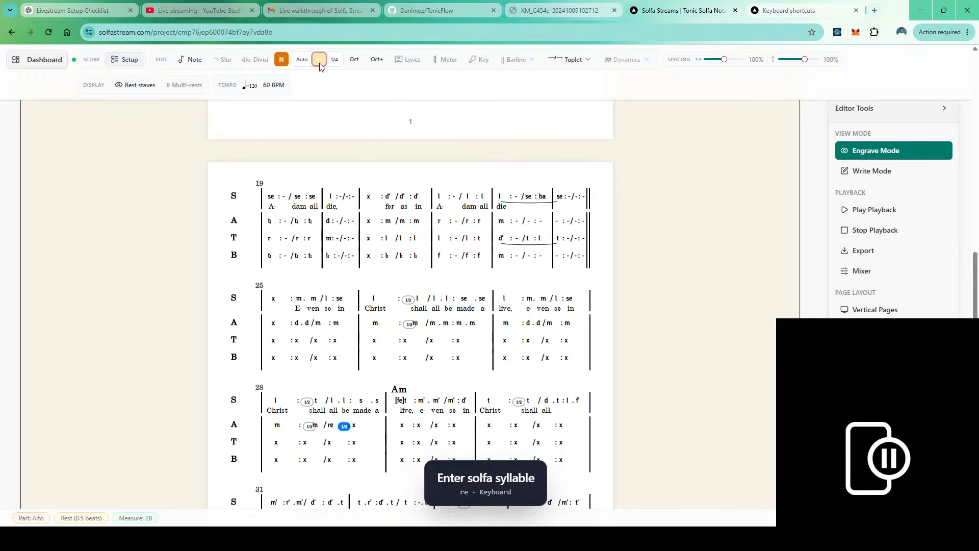
key("m")
key("m")
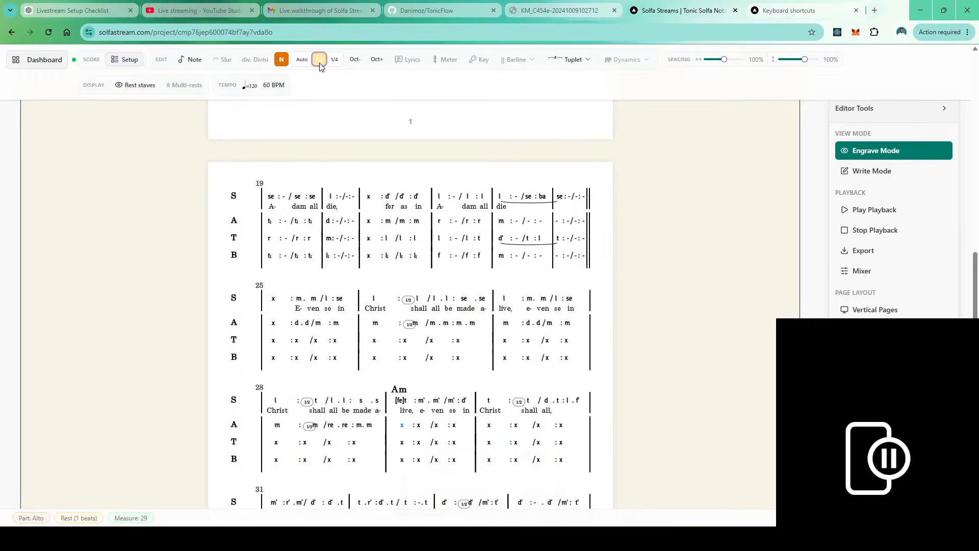
Return note entry to automatic duration and fill alto measure 29 with se, two half-beat se notes, l and l
left_click(319, 61)
left_click(301, 59)
type("se")
left_click(301, 61)
key("period")
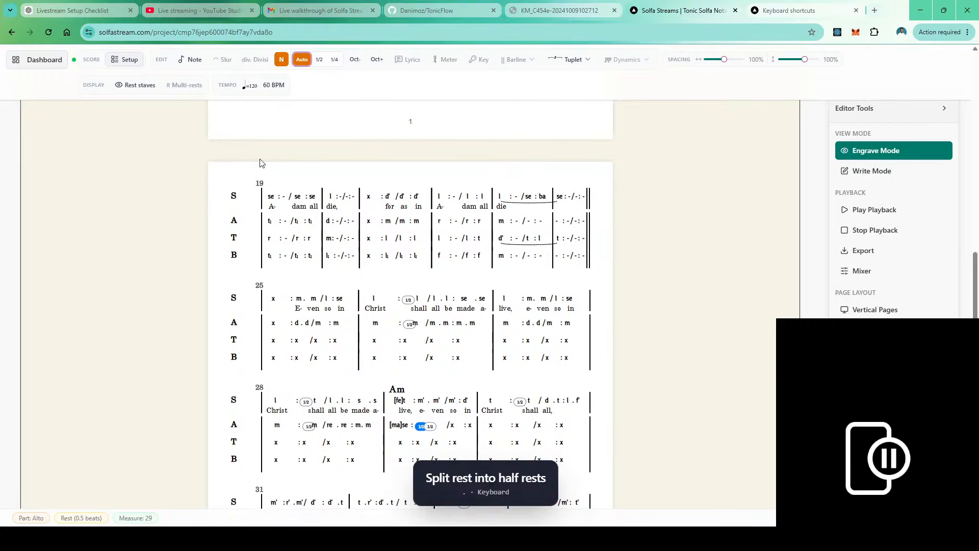
type("se")
type("se . se ")
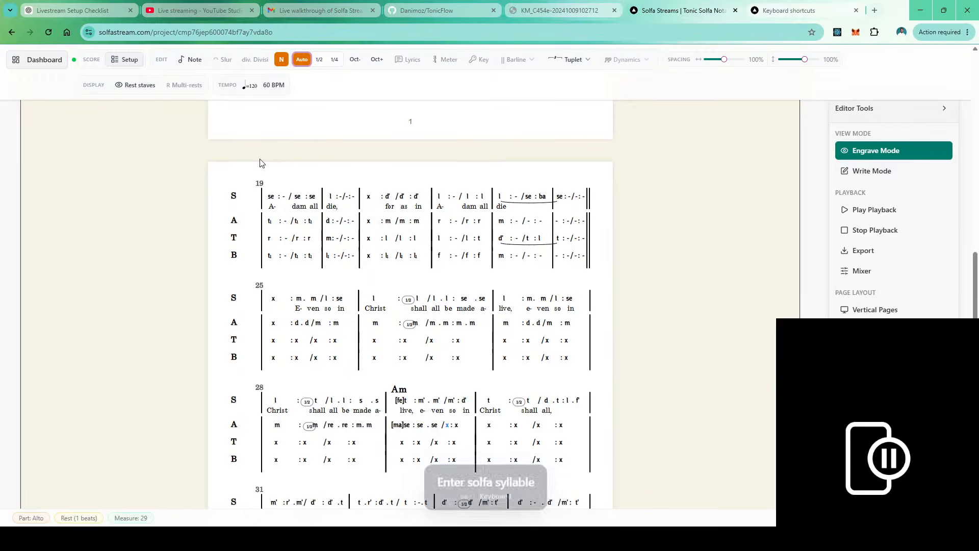
type("l")
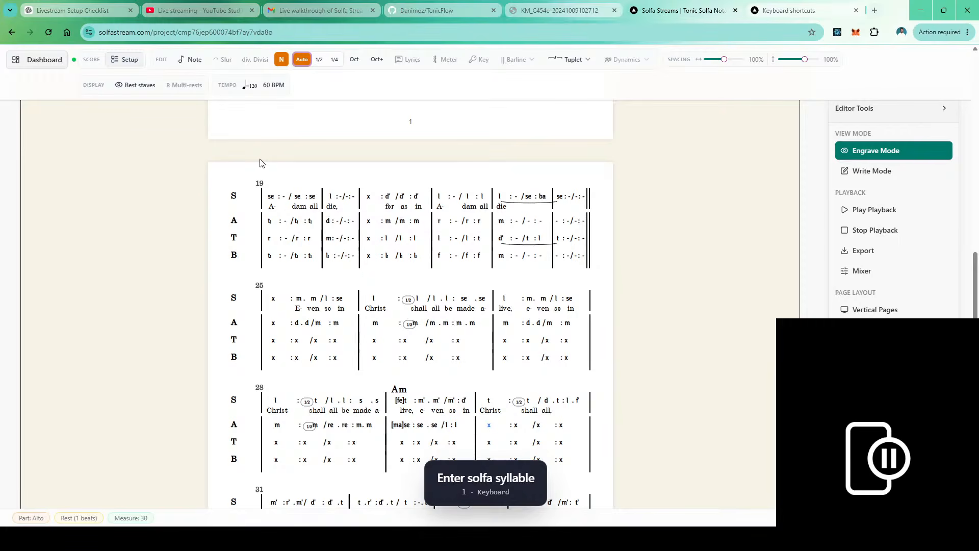
Fill alto measure 30 with se, a half-beat rest and se, and the half-beat notes l, se, l, t
type("se")
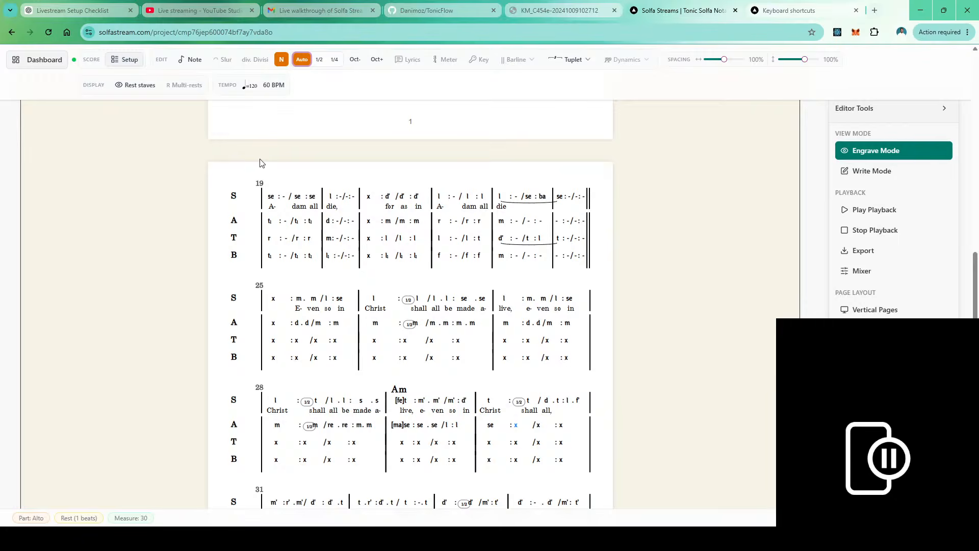
key("period")
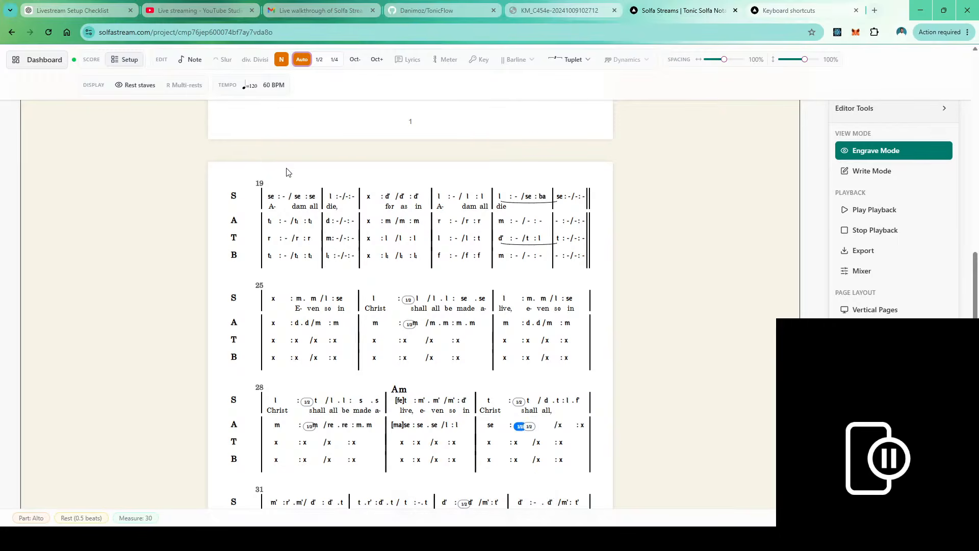
left_click(531, 426)
type("se")
left_click(320, 59)
type("l .selt")
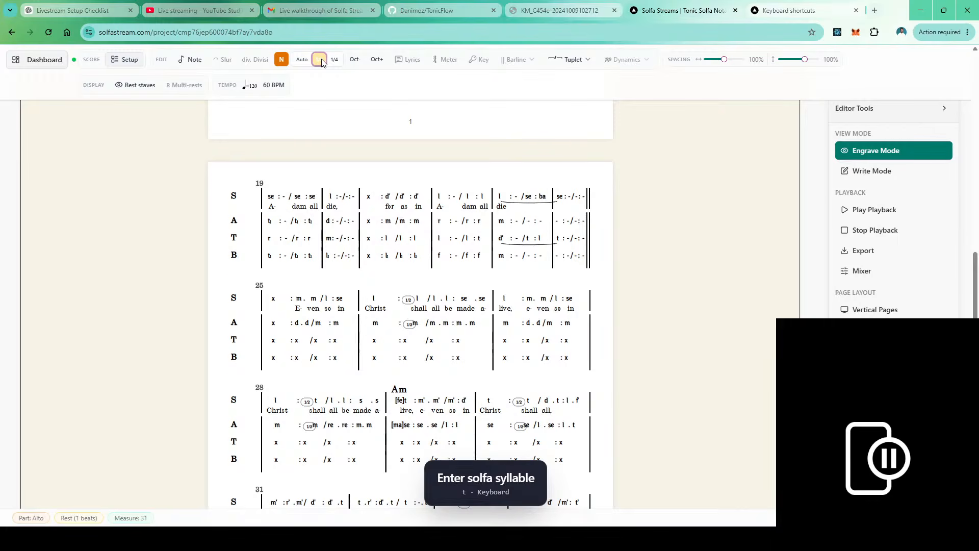
Fill alto measure 31 with se, half-beat l and t, l on beat 3, and a half-beat hold and l on beat 4
left_click(321, 59)
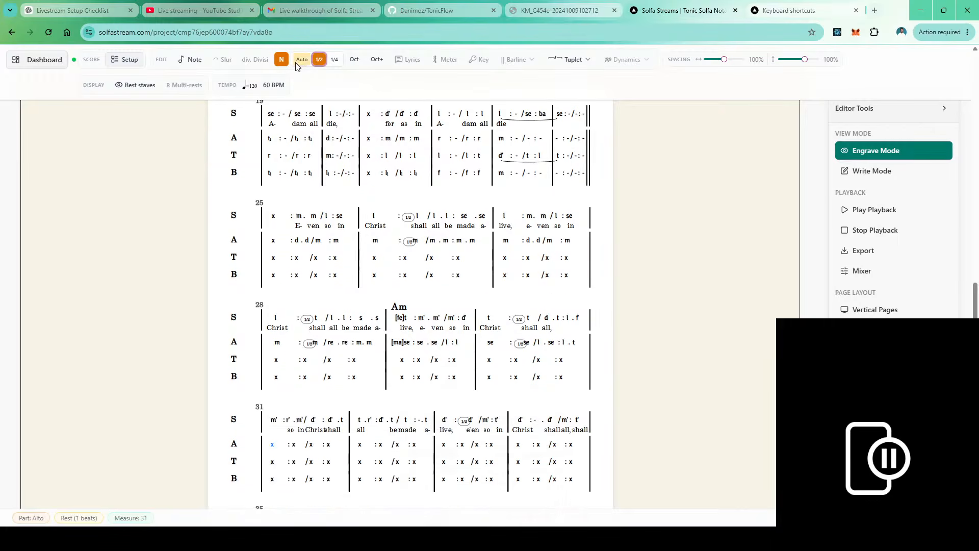
left_click(301, 60)
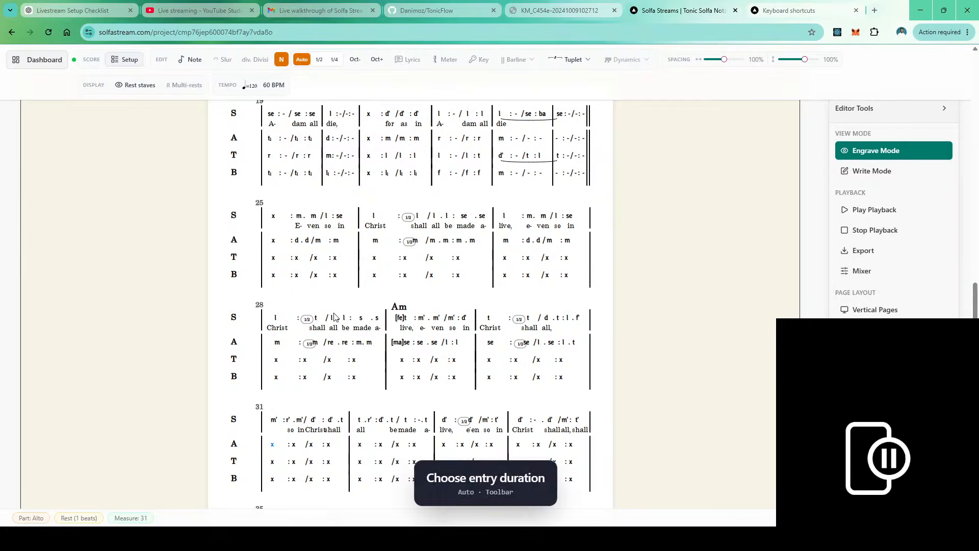
type("se")
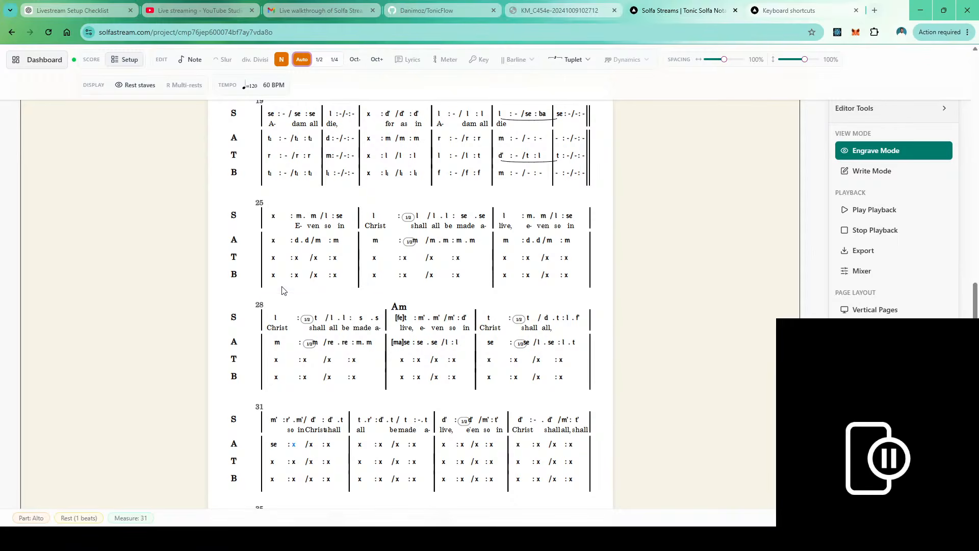
key("period")
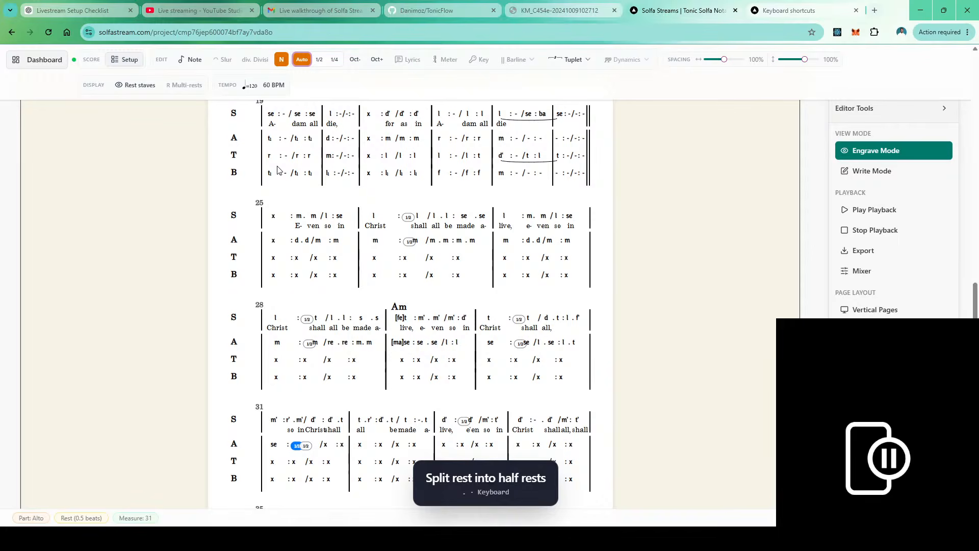
key("l")
key("t")
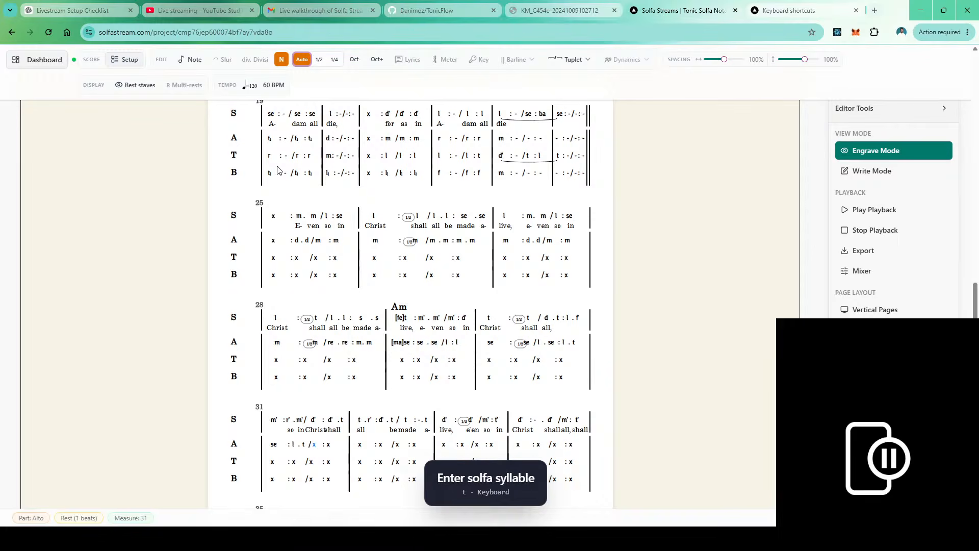
key("l")
left_click(319, 60)
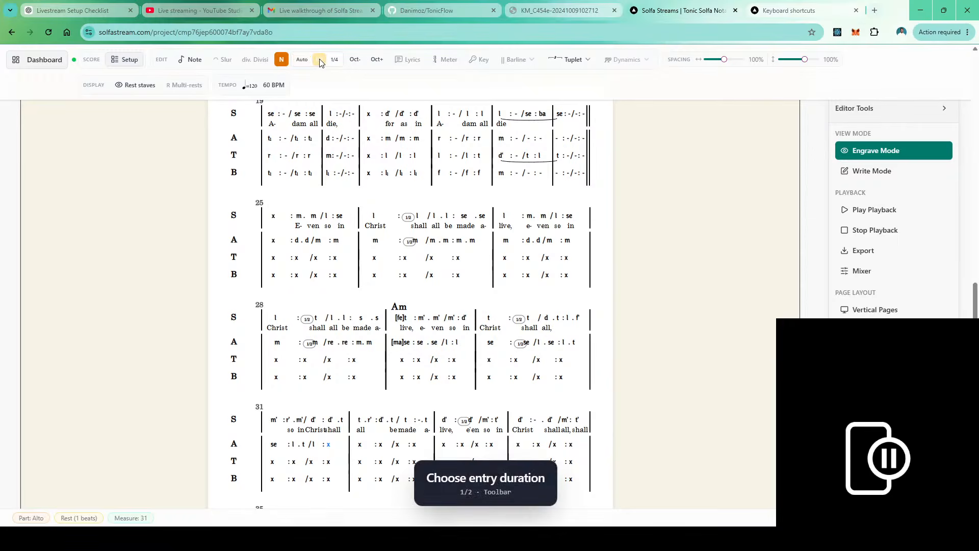
key("minus")
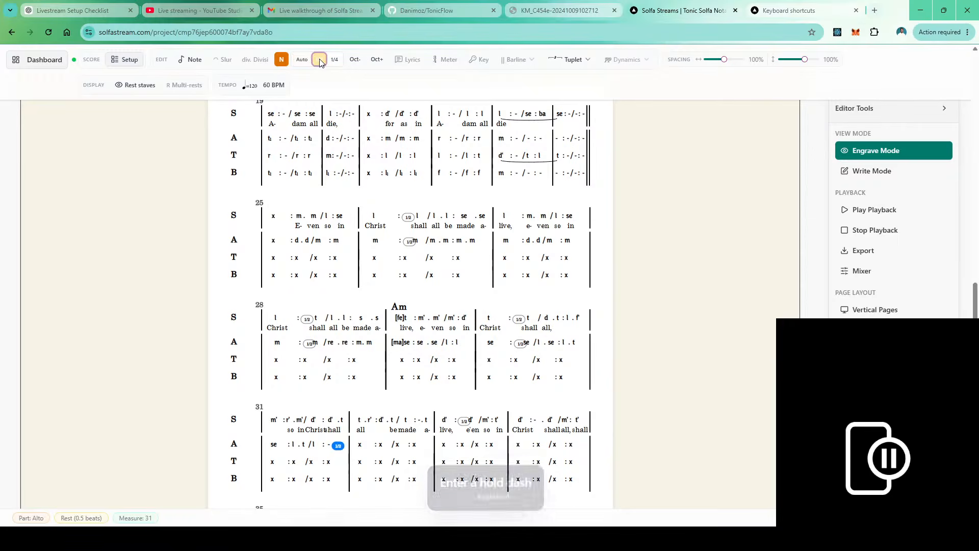
key("l")
Fill alto measure 32 with half-beat notes se, t, l, l, then full-beat l and se in automatic duration
left_click(319, 60)
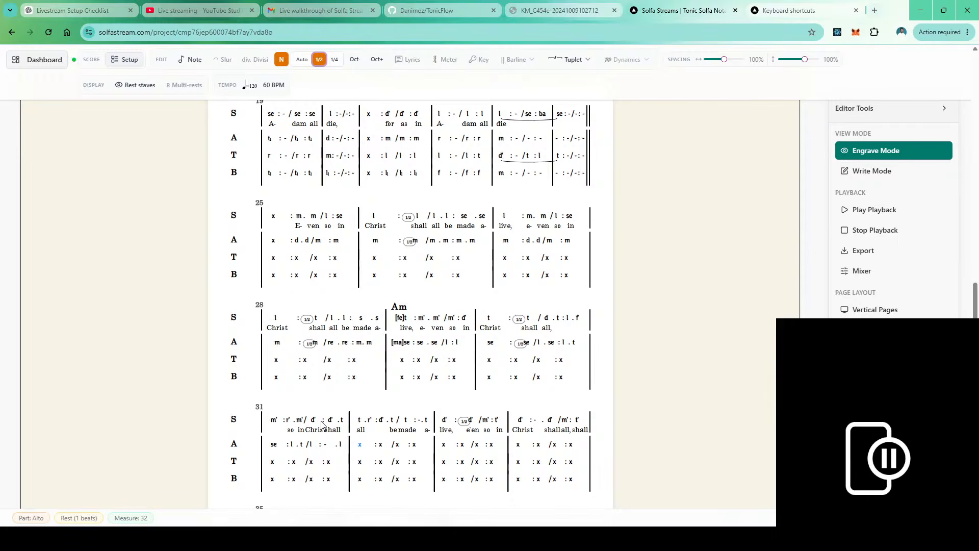
type("setll")
left_click(302, 60)
key("l")
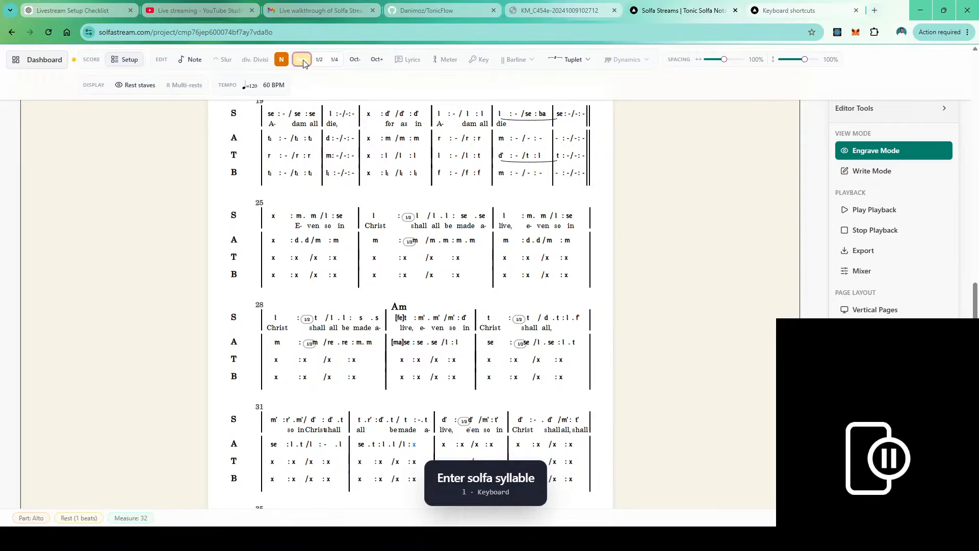
key("s")
key("e")
Fill alto measure 33 with l on beat 1, a half-beat rest and l on beat 2, and l and se
key("l")
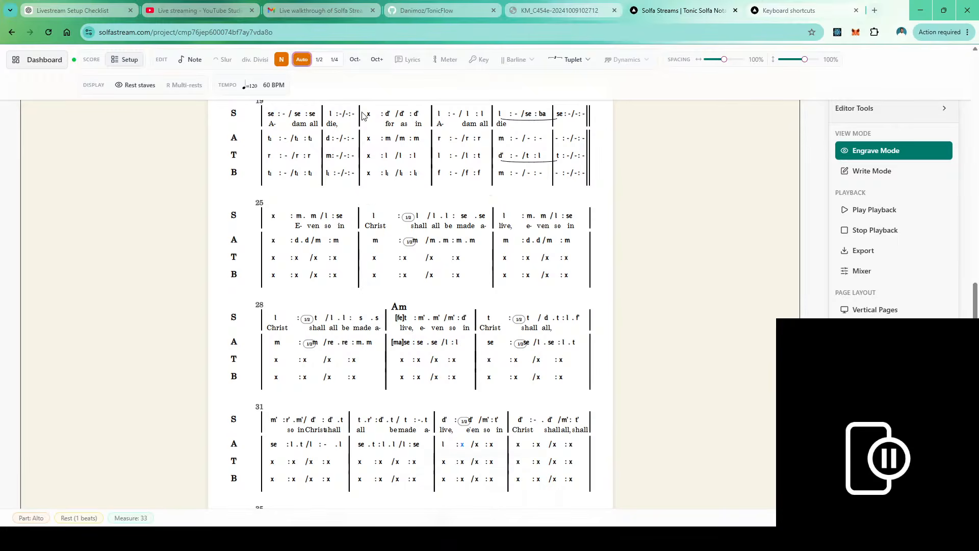
key("period")
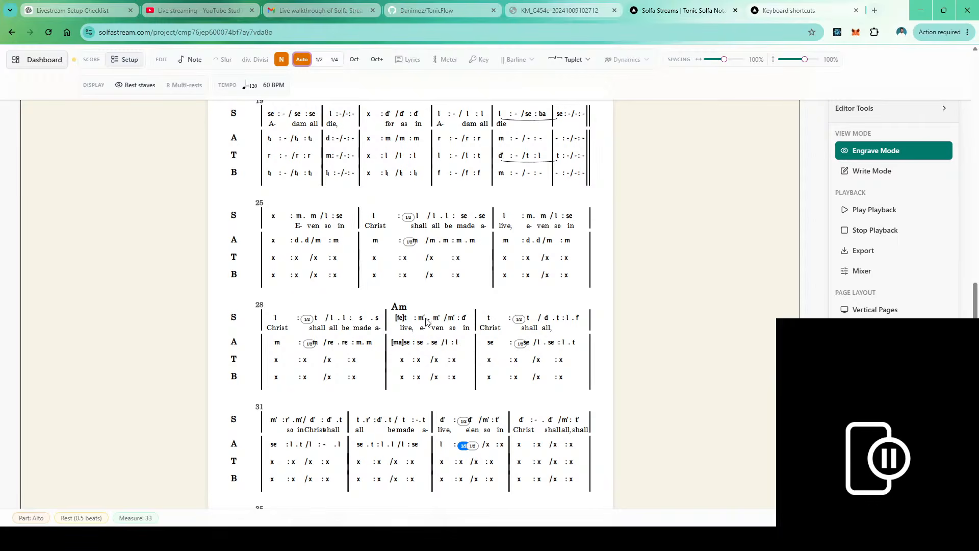
left_click(473, 447)
key("l")
key("l")
key("s")
key("e")
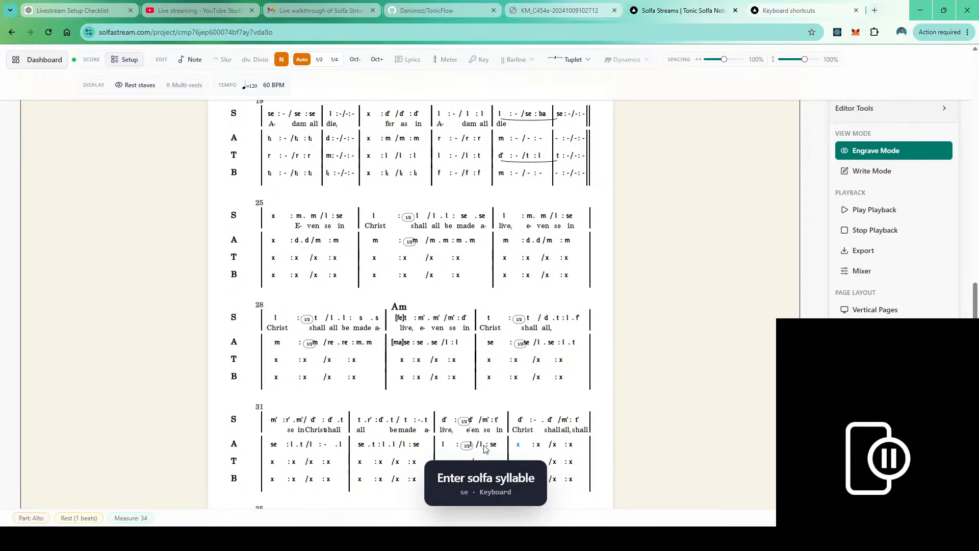
Enter l on beat 1 of alto measure 34, followed by a half-beat hold and half-beat l on beat 2
key("l")
left_click(319, 59)
key("minus")
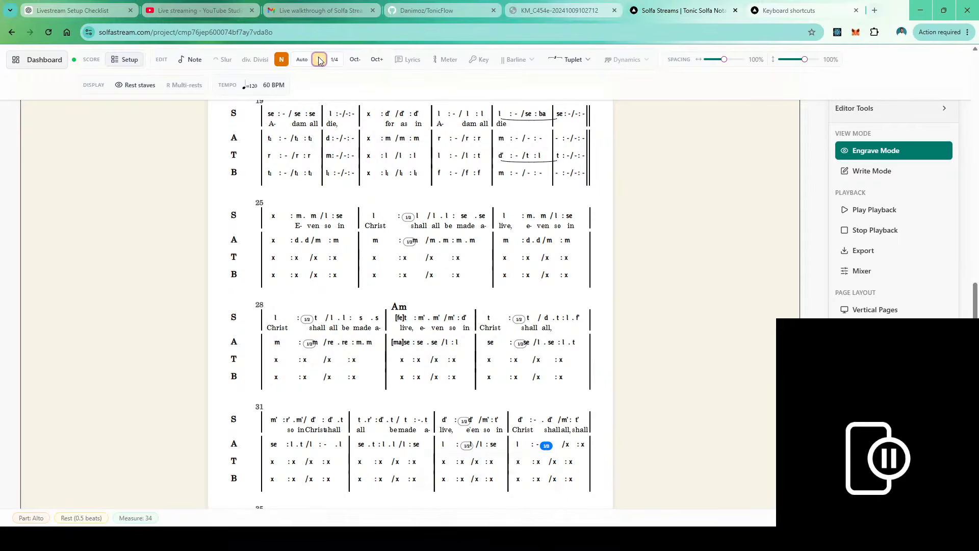
key("l")
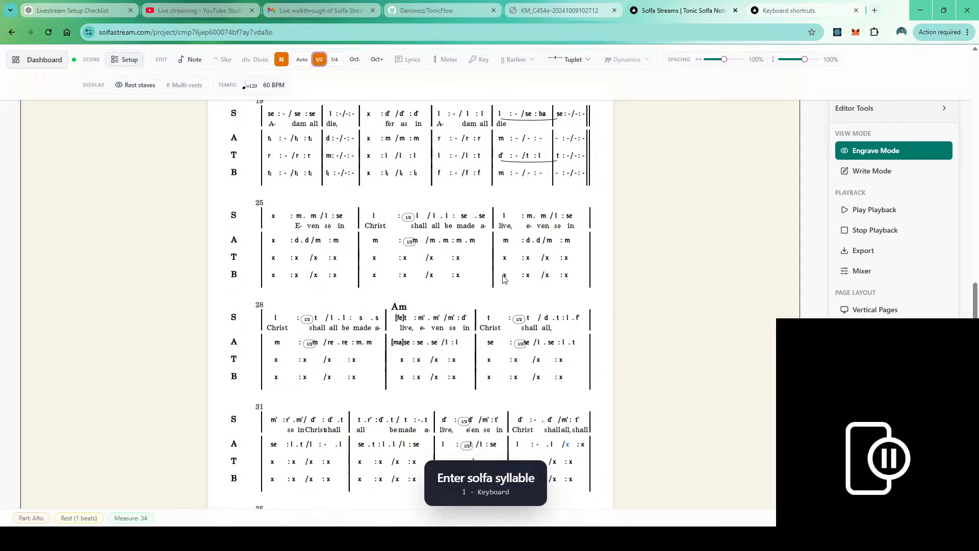
key("l")
key("s")
key("e")
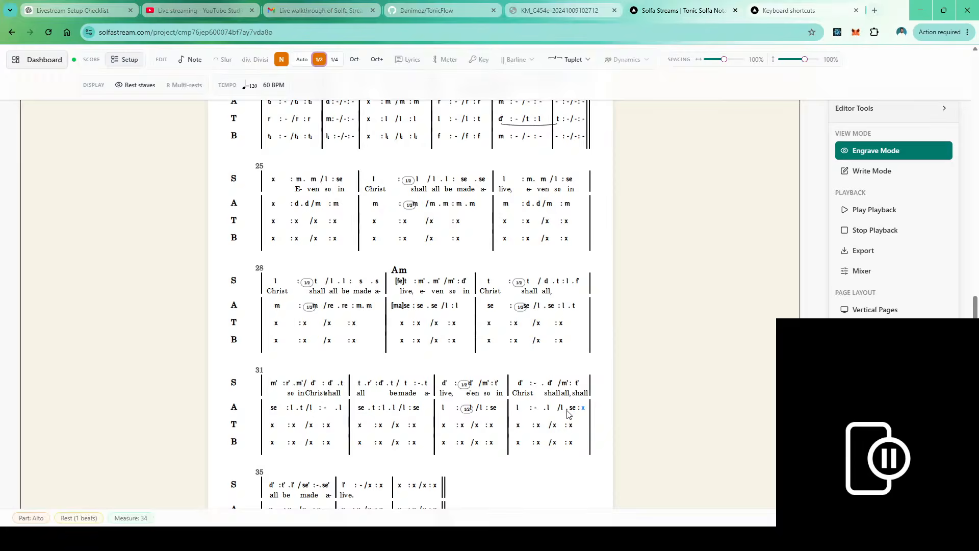
key("ctrl+z")
Enter l on beat 3 and se on beat 4 of alto measure 34 using automatic duration
left_click(567, 410)
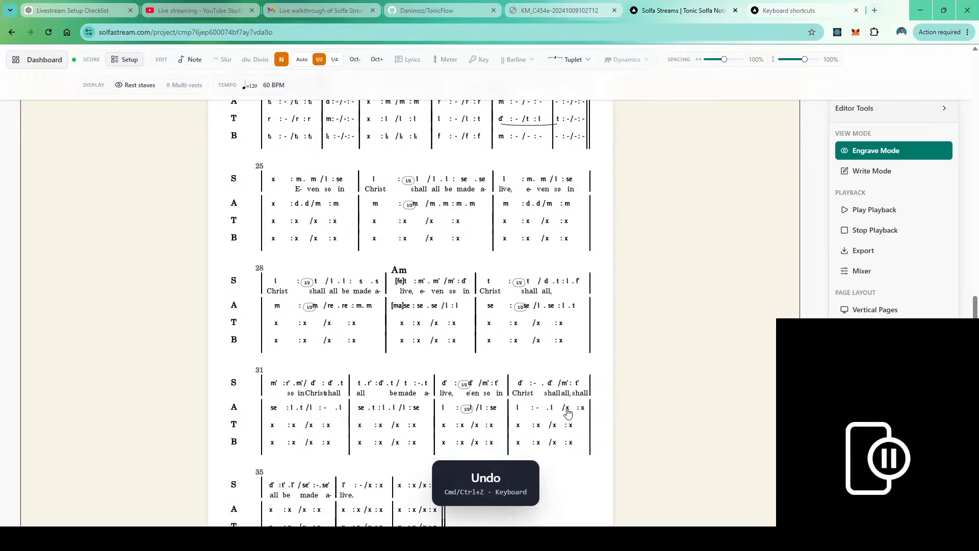
left_click(301, 60)
key("l")
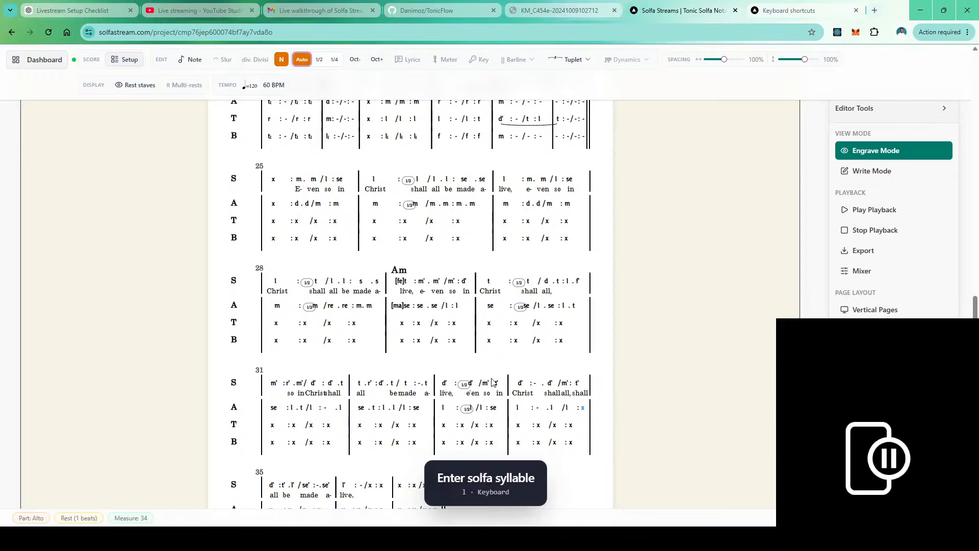
key("s")
key("e")
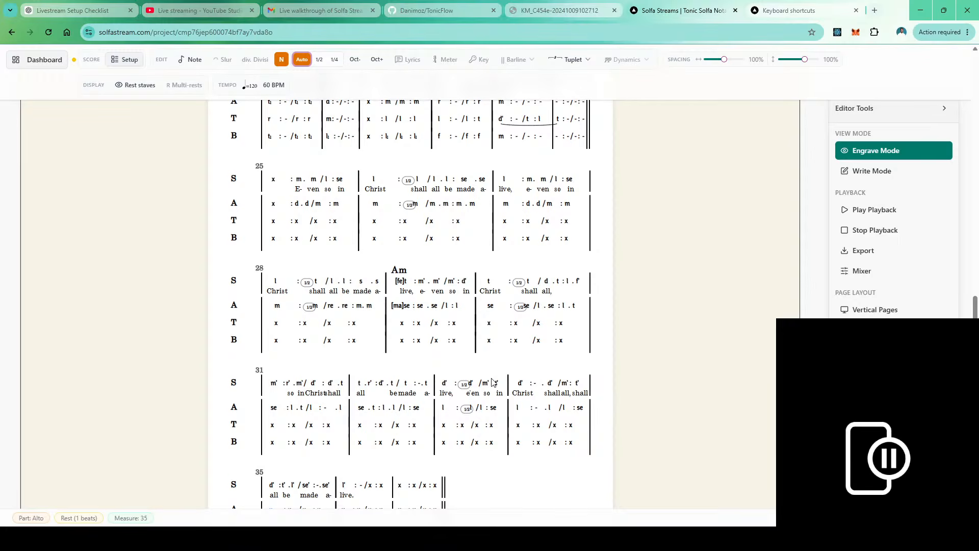
Fill alto measure 35 with l, f and m, then a half-beat hold and half-beat m on beat 4
scroll(492, 382, "down", 2)
key("l")
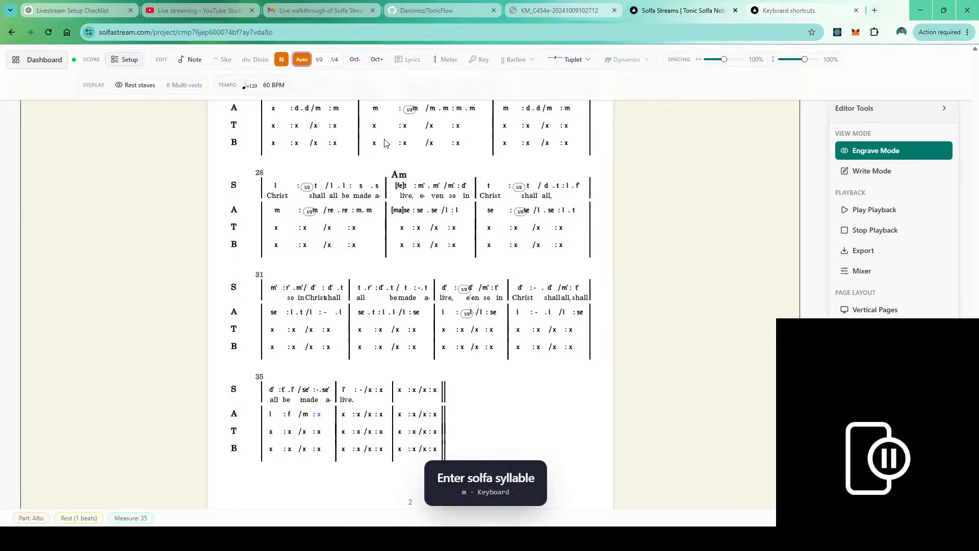
left_click(319, 60)
key("minus")
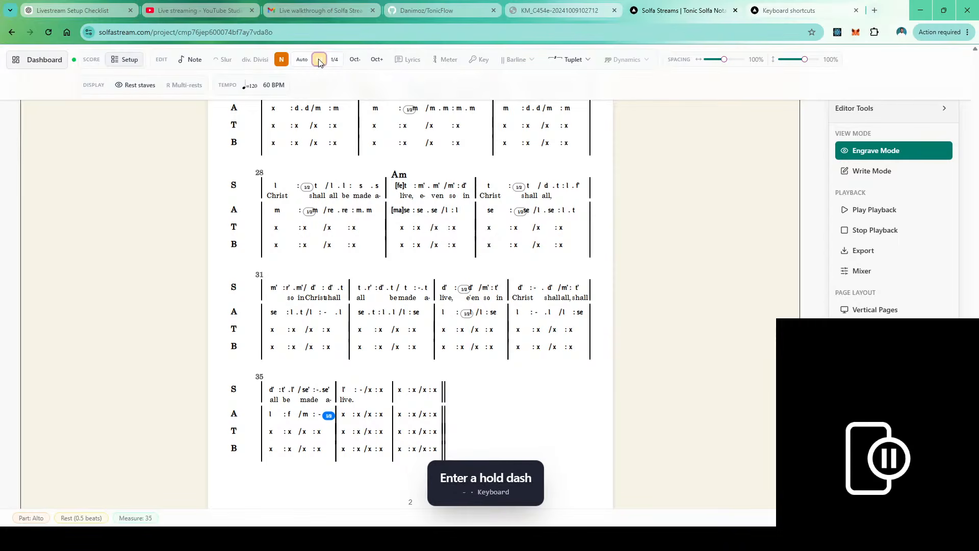
key("m")
key("m")
key("minus")
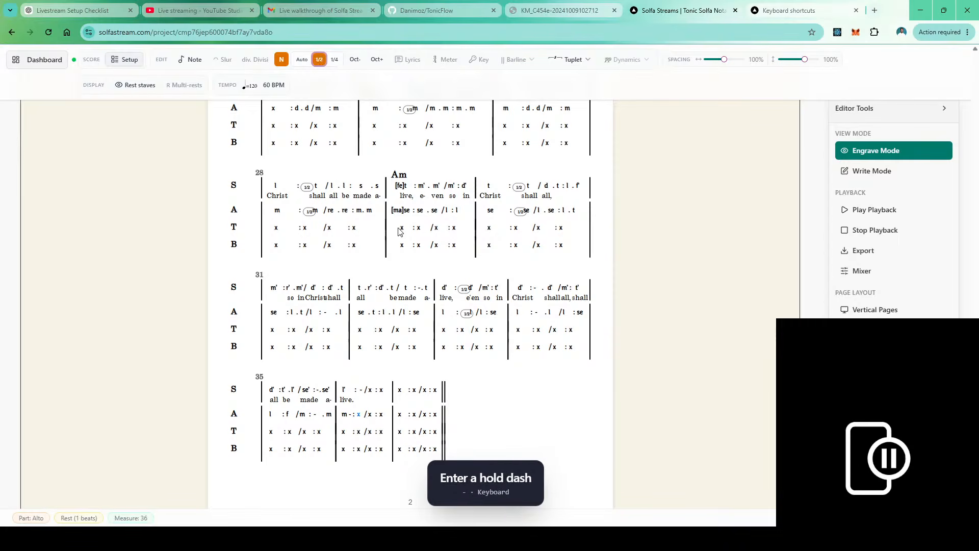
left_click(347, 417)
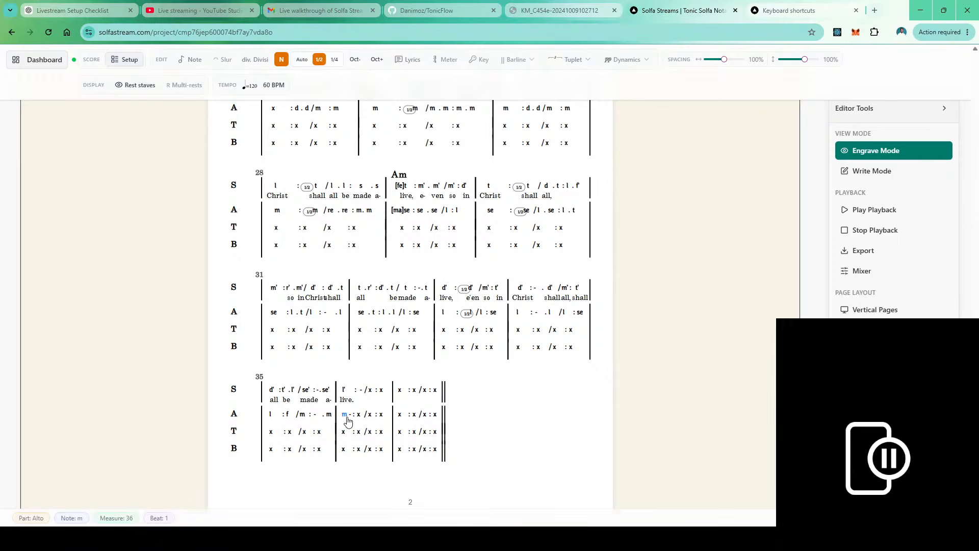
key("ctrl+z")
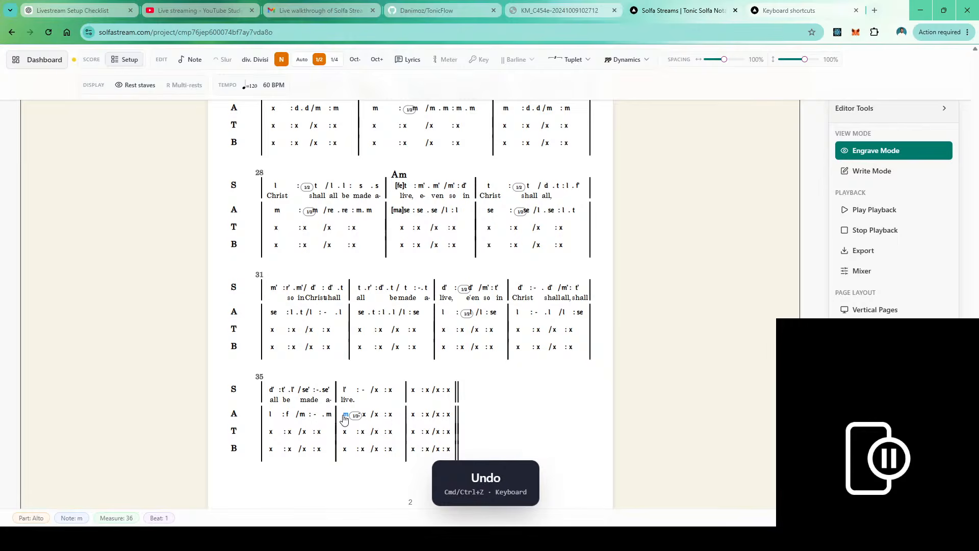
key("ctrl+z")
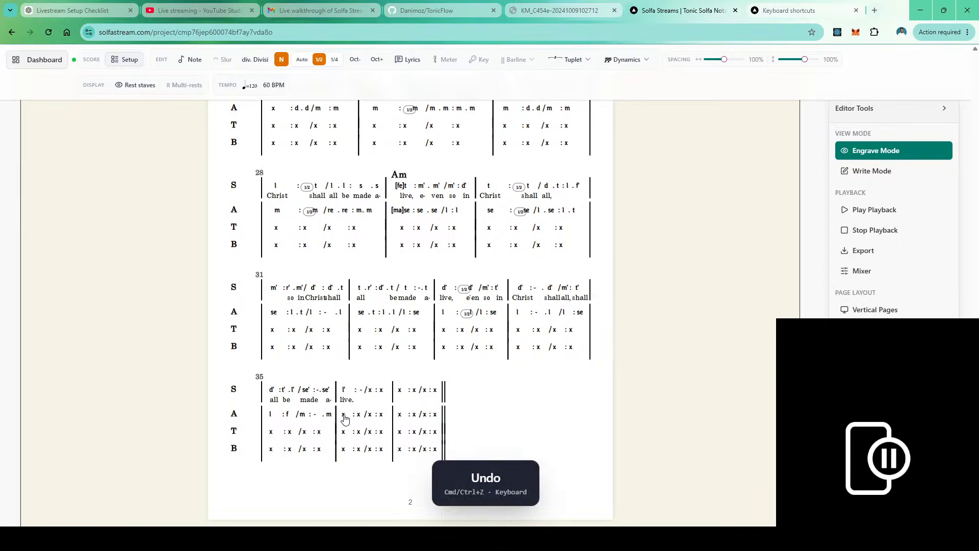
Enter m on beat 1 and a hold on beat 2 of alto measure 36 using automatic duration
left_click(344, 416)
left_click(301, 59)
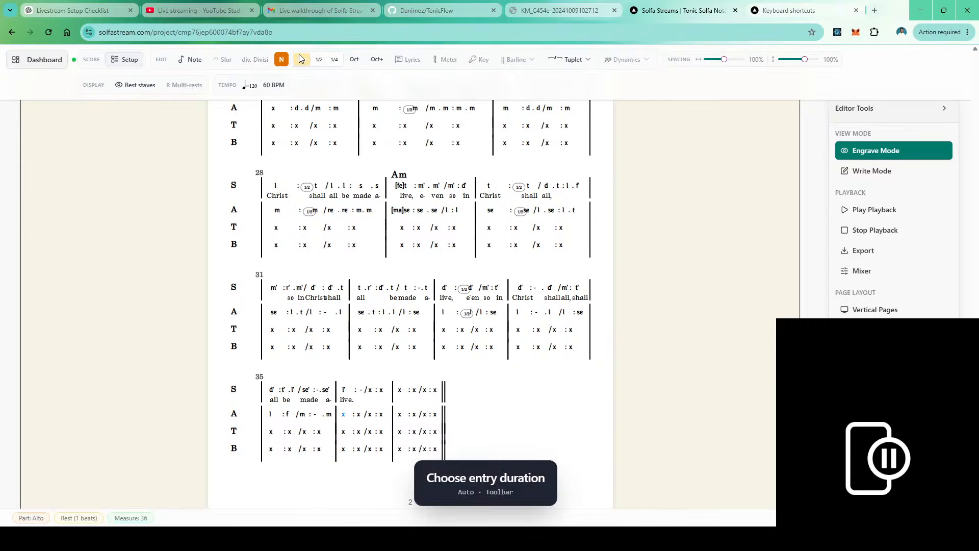
key("m")
key("minus")
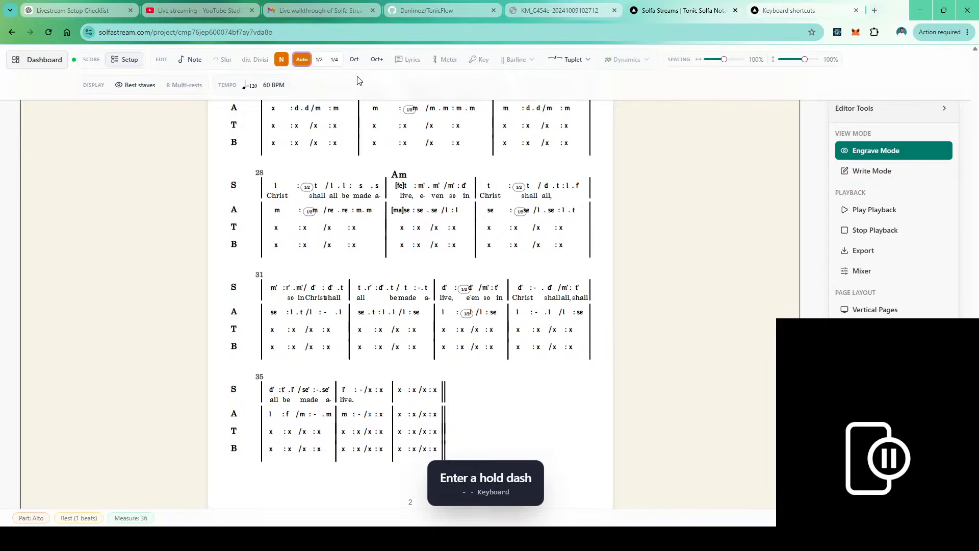
Enter two half-beat l notes on beat 2 and l on beat 3 of tenor measure 25
scroll(356, 78, "up", 2)
scroll(363, 102, "up", 6)
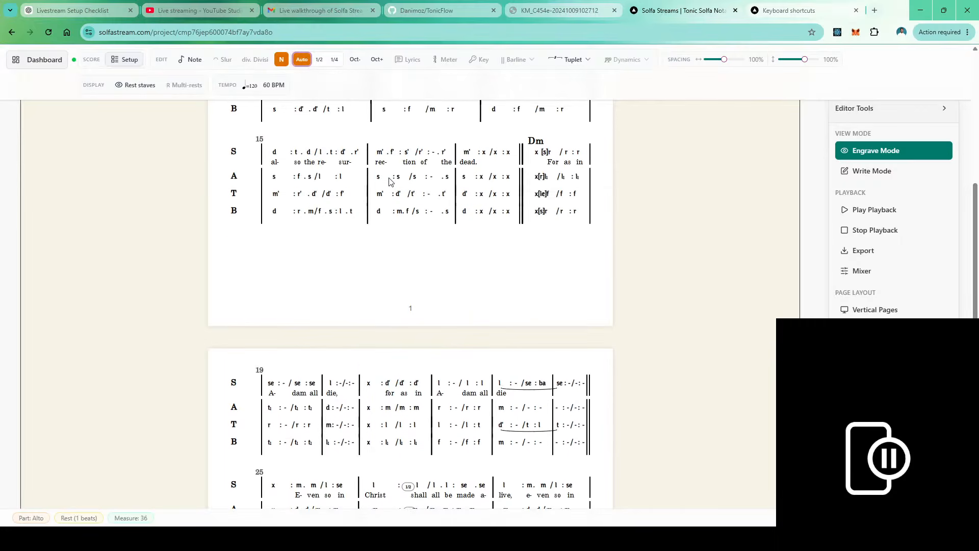
scroll(389, 181, "down", 8)
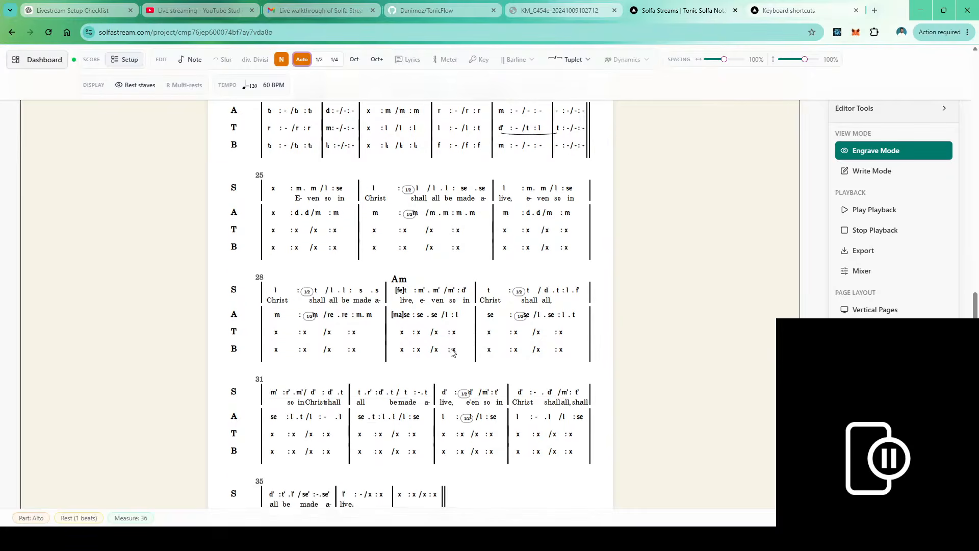
left_click(297, 222)
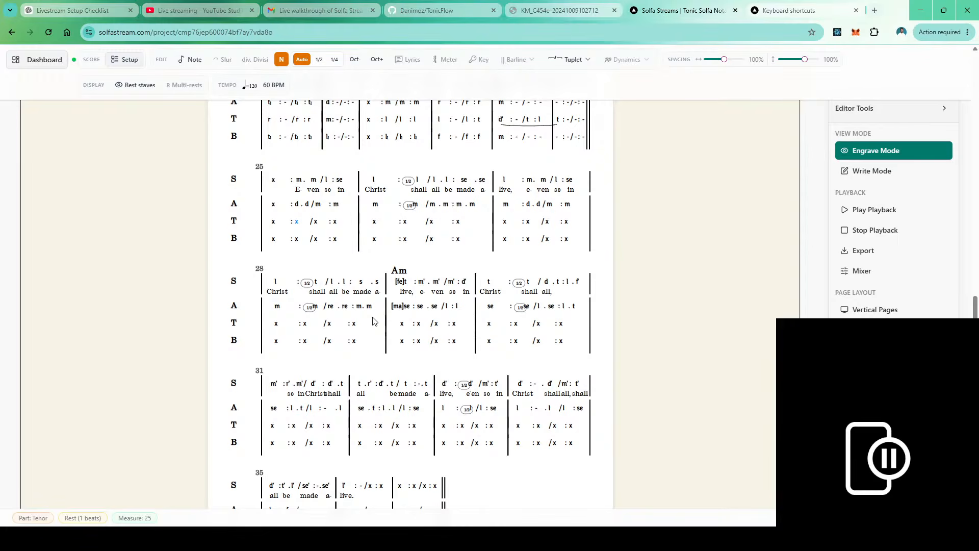
scroll(441, 352, "down", 3)
scroll(441, 352, "up", 9)
scroll(442, 352, "down", 1)
scroll(442, 351, "down", 5)
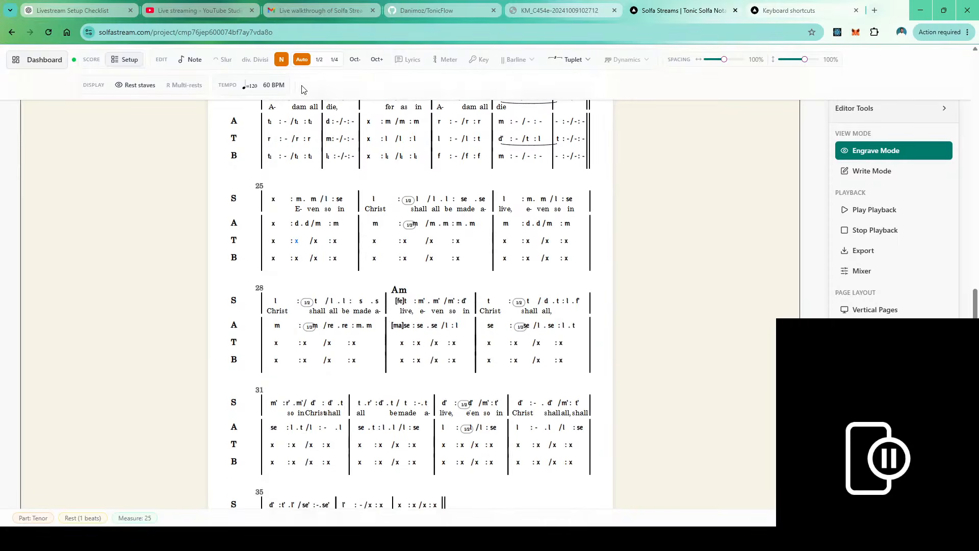
key("period")
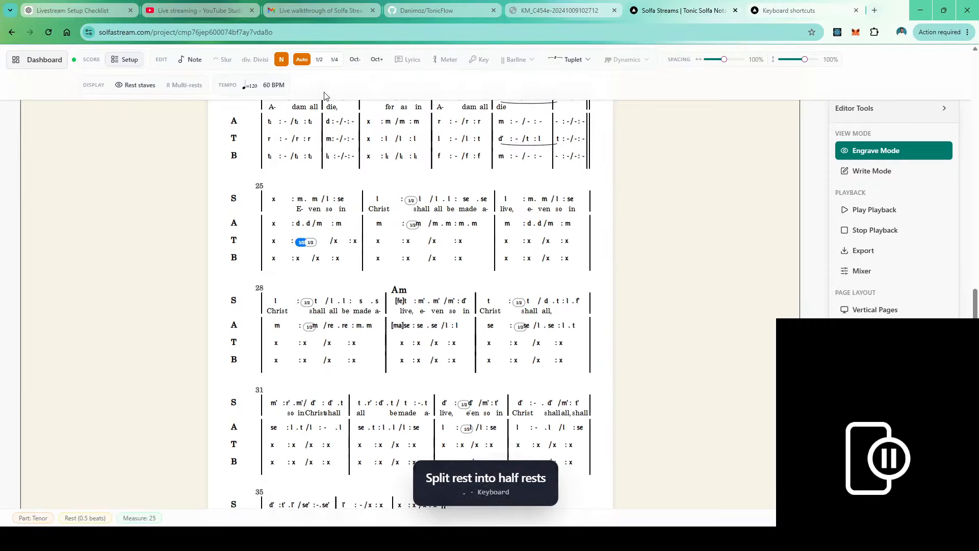
key("l")
key("l")
key("l")
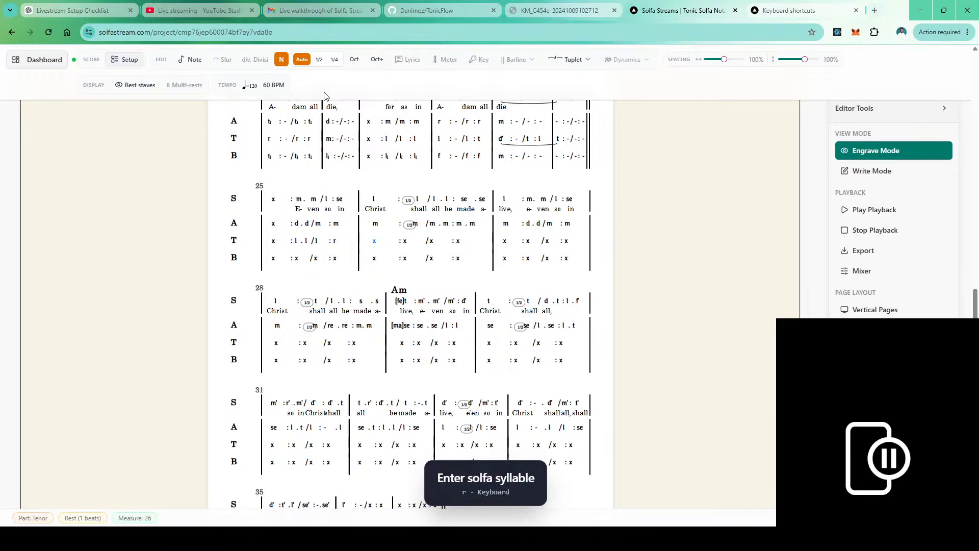
Enter d on beat 1 of tenor measure 26 and change beat 4 of tenor measure 25 to t
key("d")
left_click(334, 243)
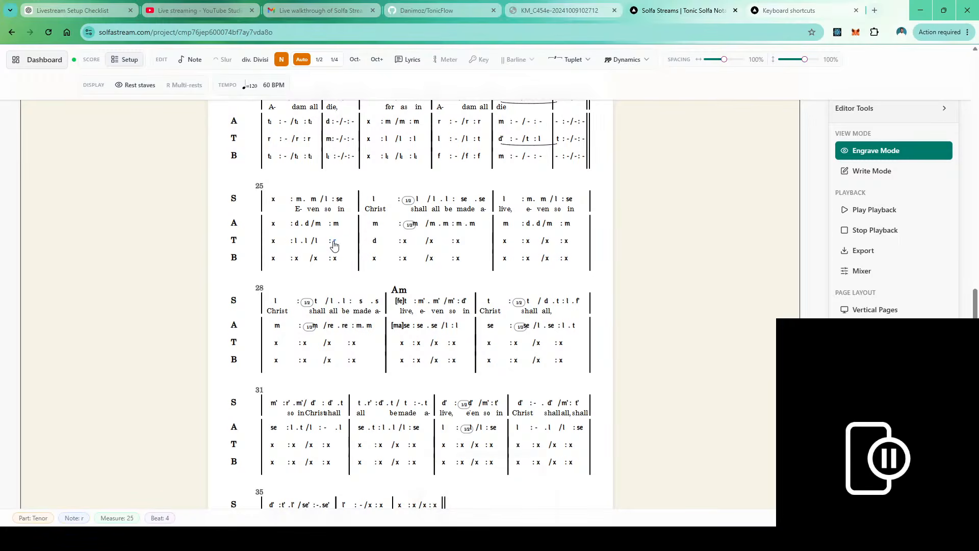
key("t")
Fill beats 2 to 4 of tenor measure 26 with a half-beat rest and half-beat notes d, d, d, t and t
left_click(404, 244)
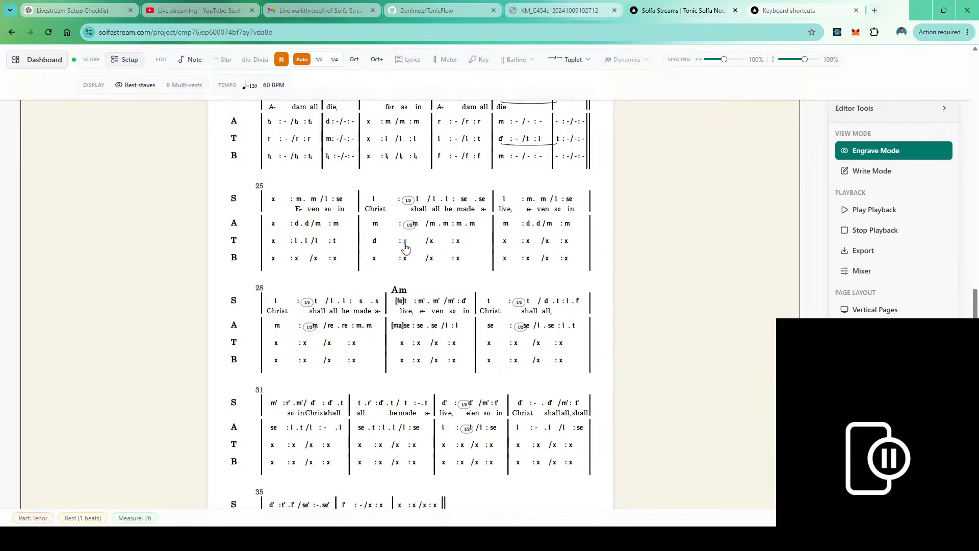
key("period")
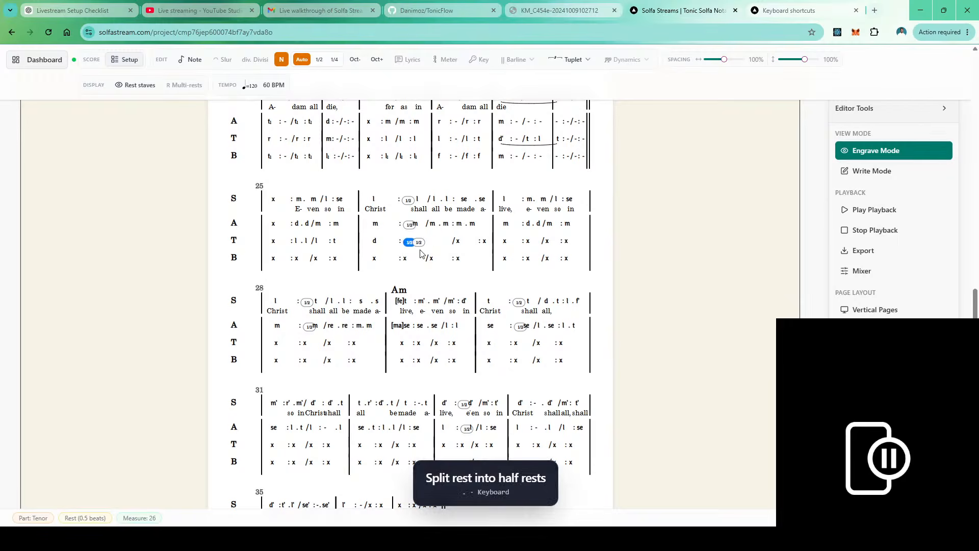
left_click(419, 243)
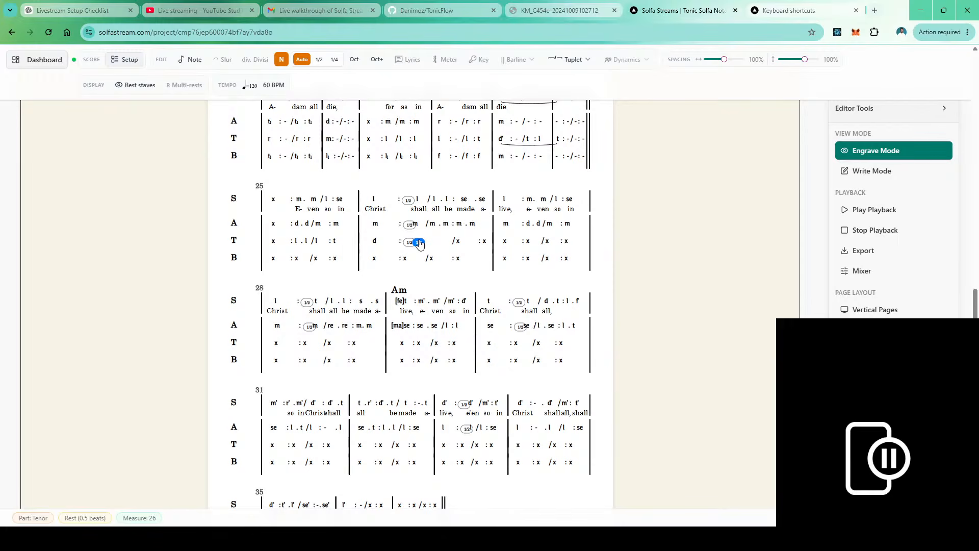
key("d")
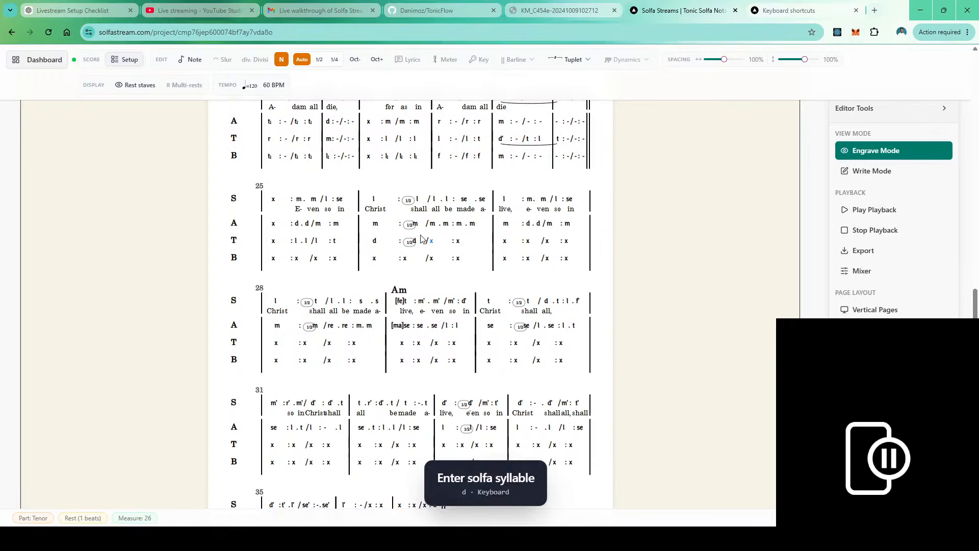
left_click(318, 60)
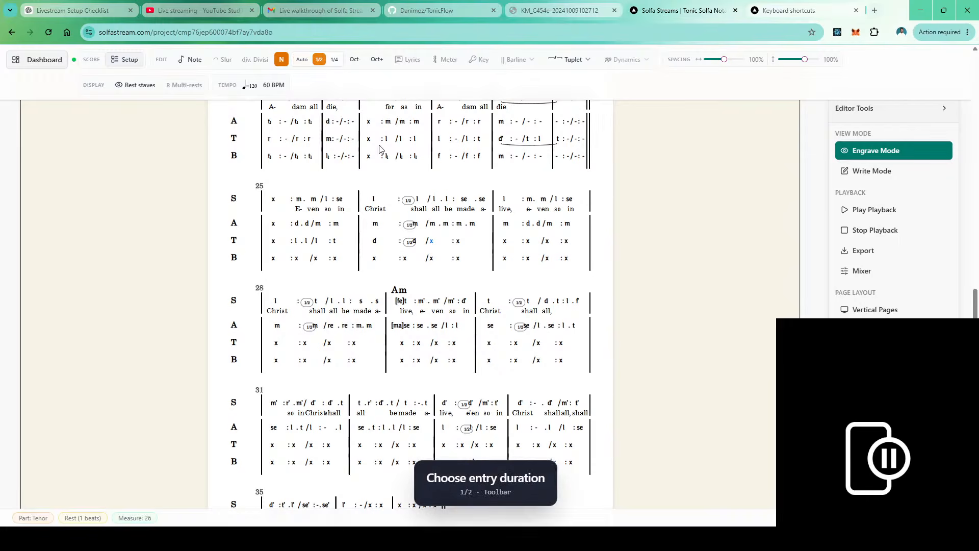
key("d")
key("d")
key("t")
key("t")
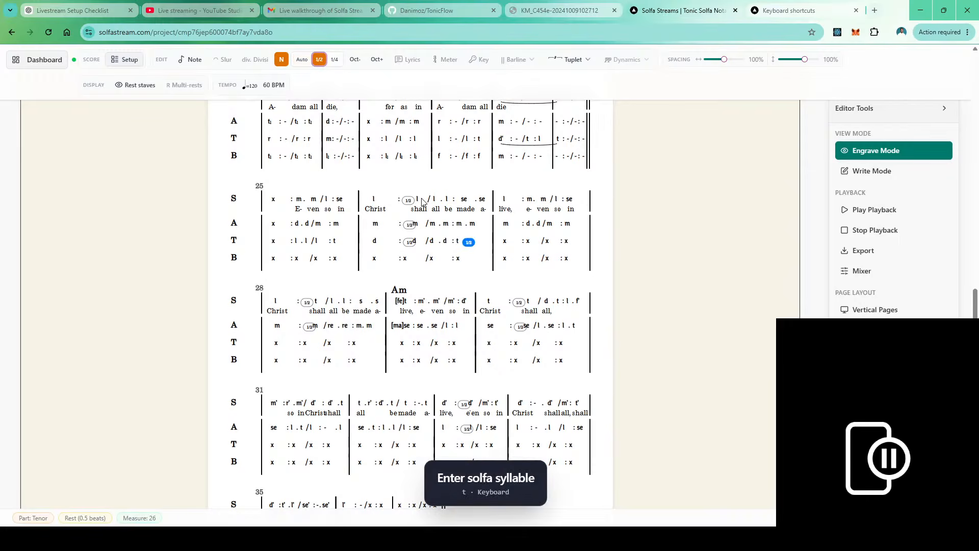
Raise all the d notes in tenor measure 26 by one octave
left_click(414, 243)
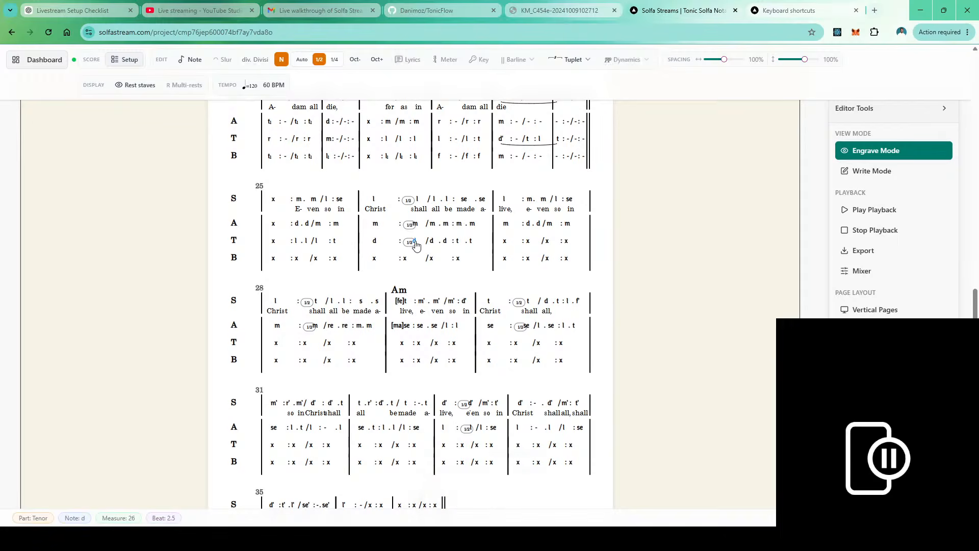
left_click(374, 242)
left_click(446, 242, "shift")
key("ctrl+Up")
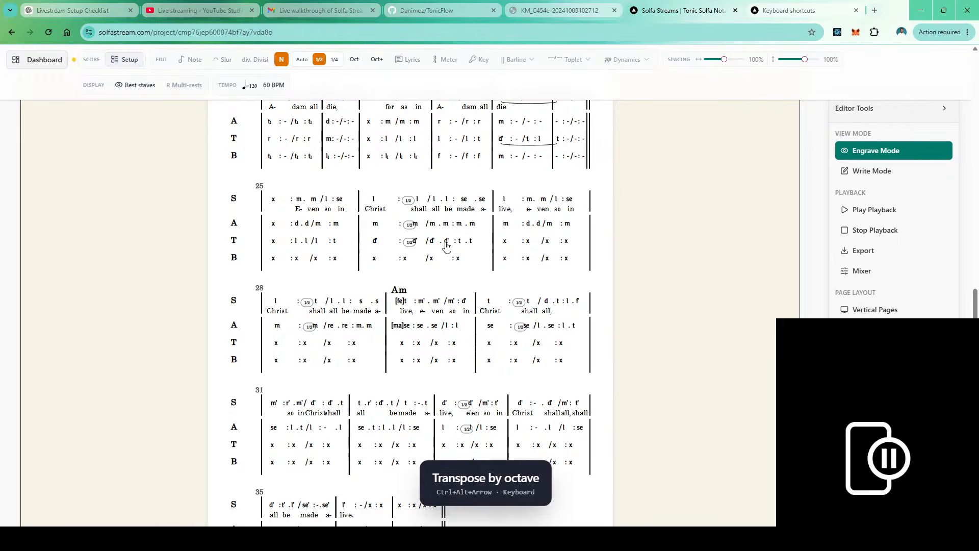
left_click(505, 243)
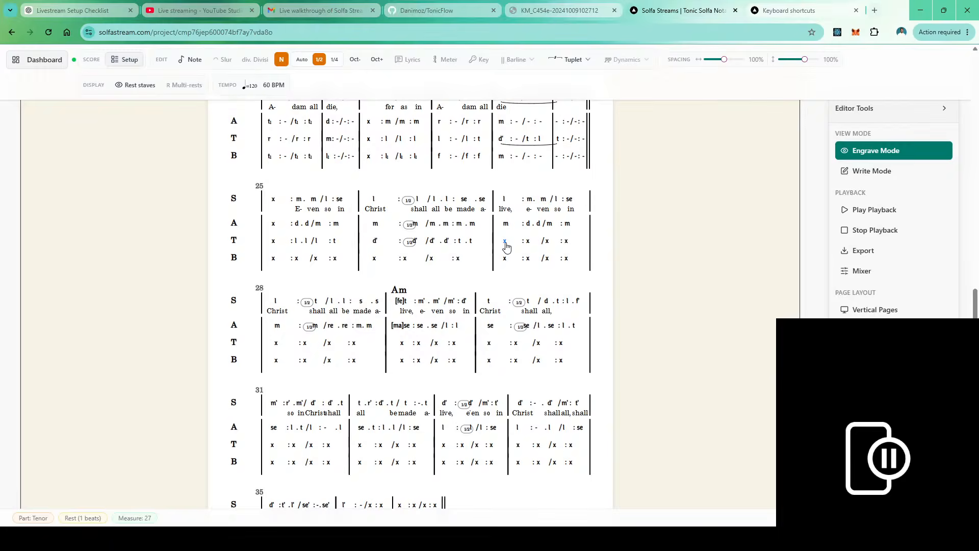
key("d")
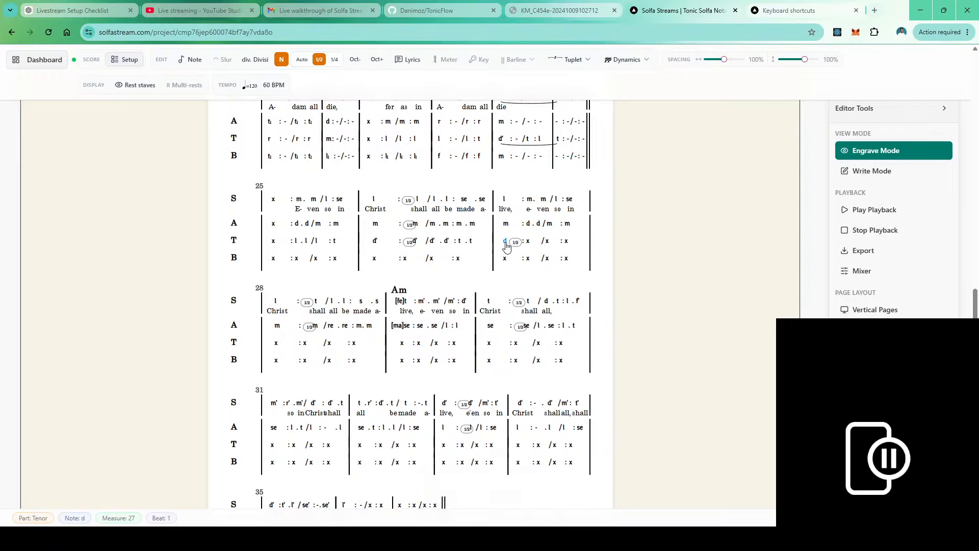
key("ctrl+z")
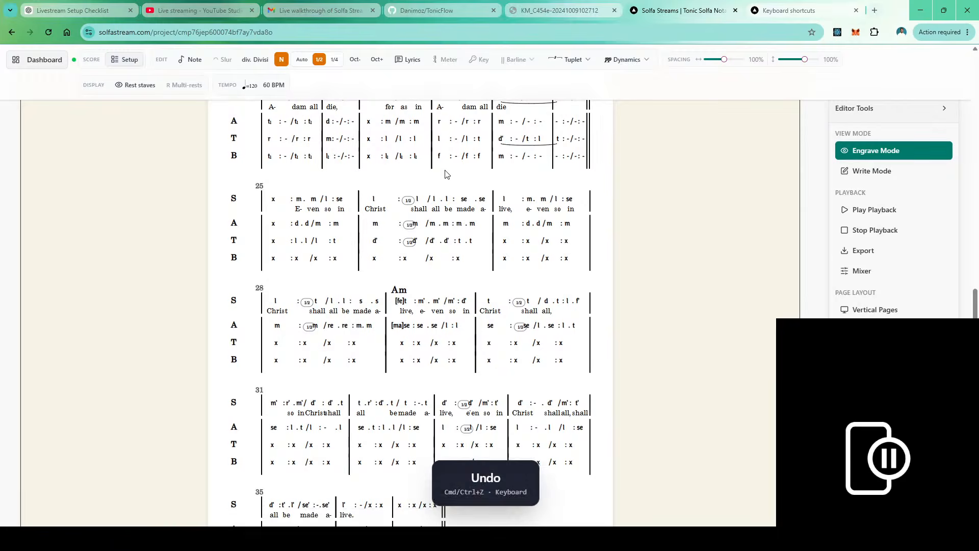
Enter d on beat 1 of tenor measure 27 using automatic duration and raise it by one octave
left_click(301, 59)
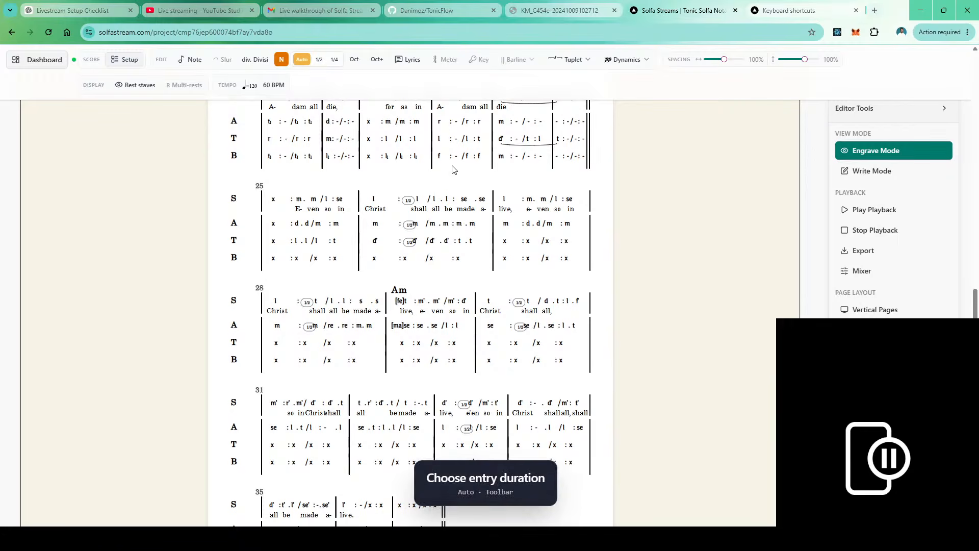
left_click(506, 247)
key("d")
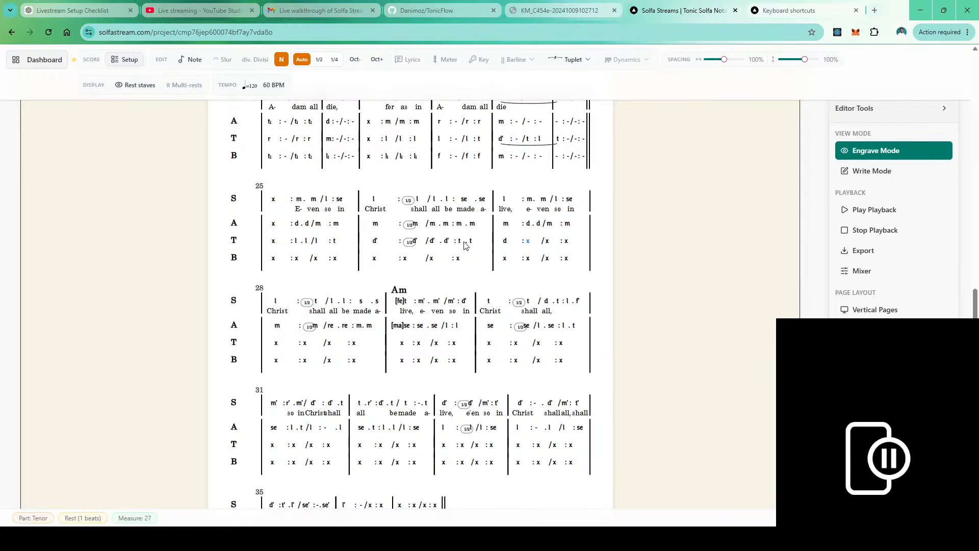
left_click(505, 242)
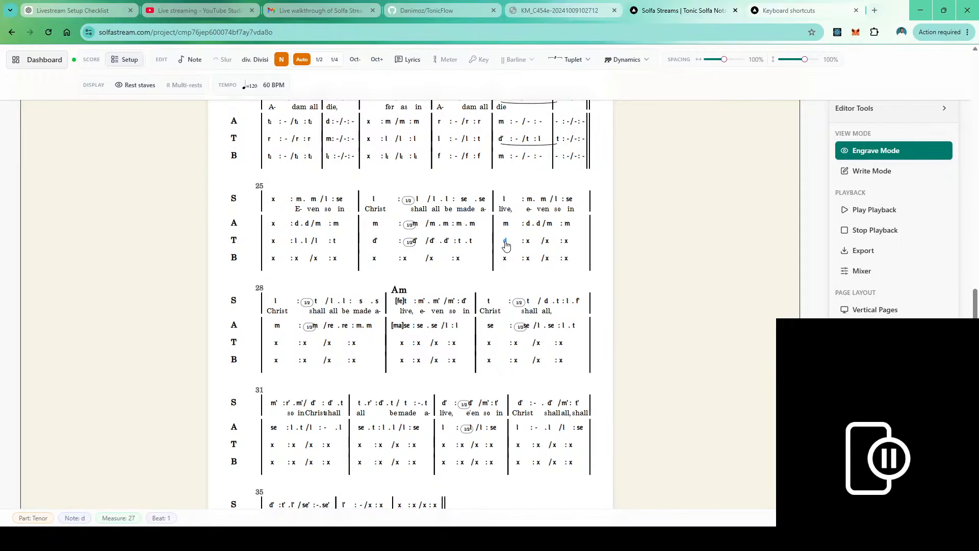
key("ctrl+Up")
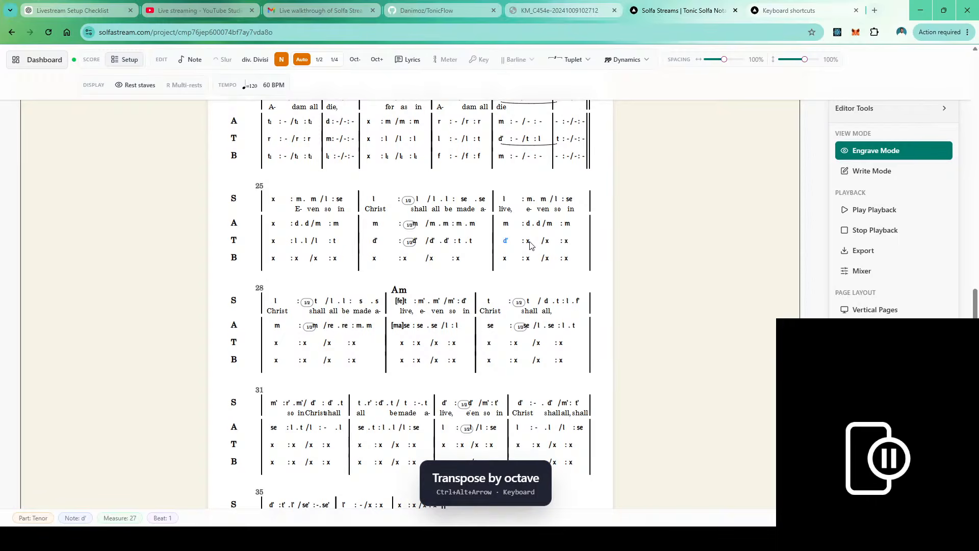
Complete tenor measure 27 with two half-beat l notes, l and t, and enter d on beat 1 of measure 28
left_click(529, 243)
key("period")
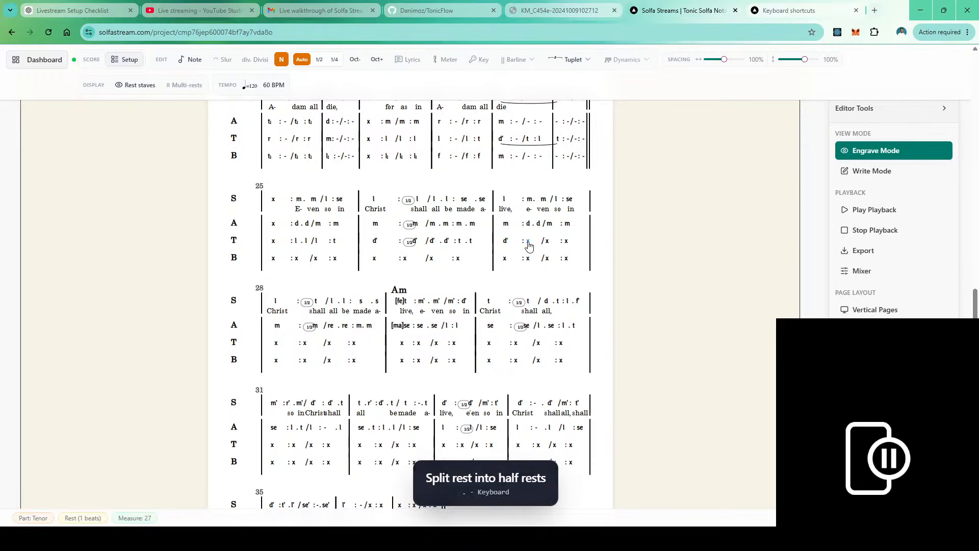
key("l")
key("l")
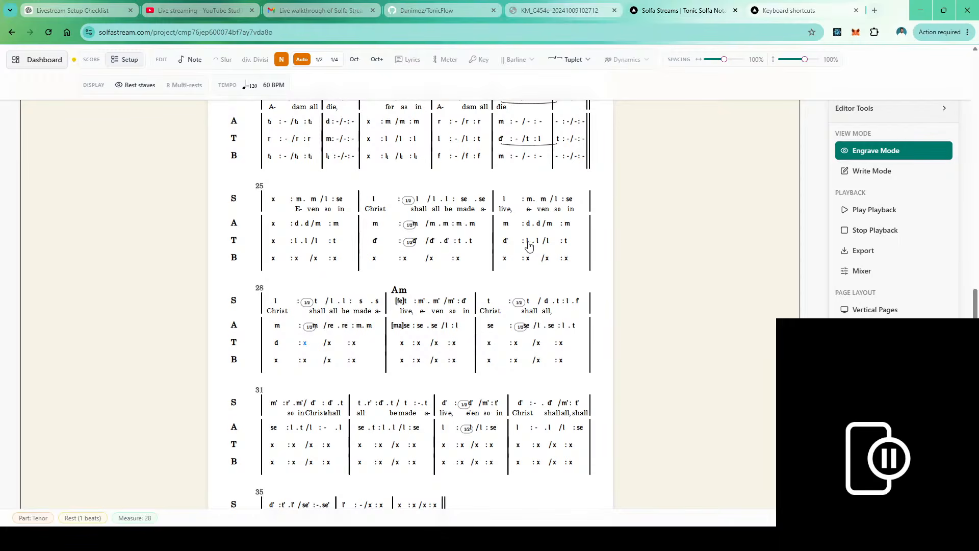
Fill beats 2 to 4 of tenor measure 28 with a half-beat rest and half-beat notes s, l, l, t and t
key("period")
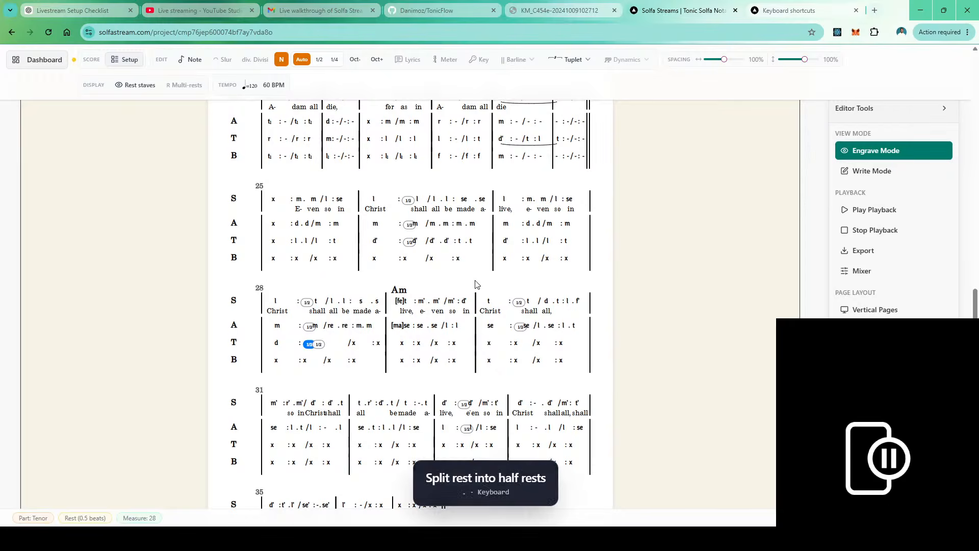
left_click(319, 345)
key("s")
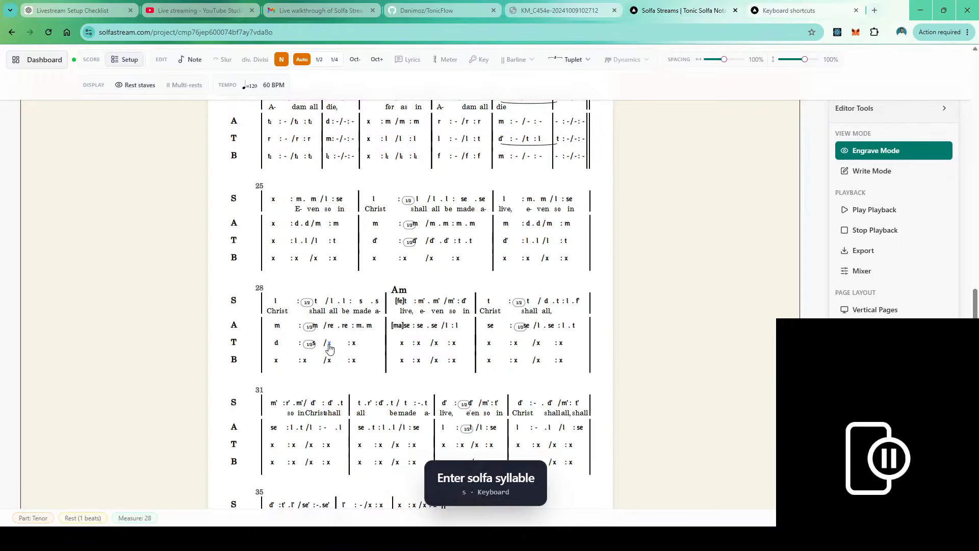
left_click(319, 60)
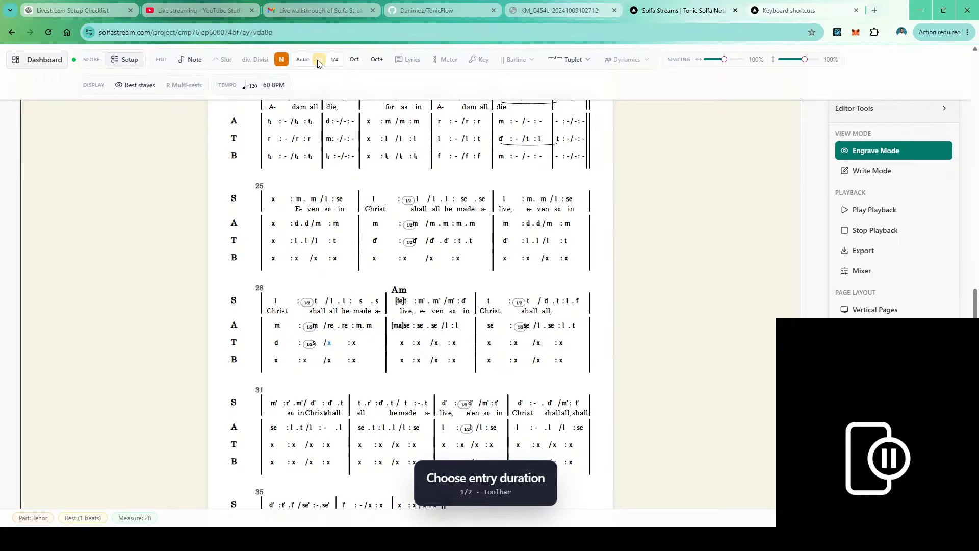
key("l")
key("l")
key("t")
key("t")
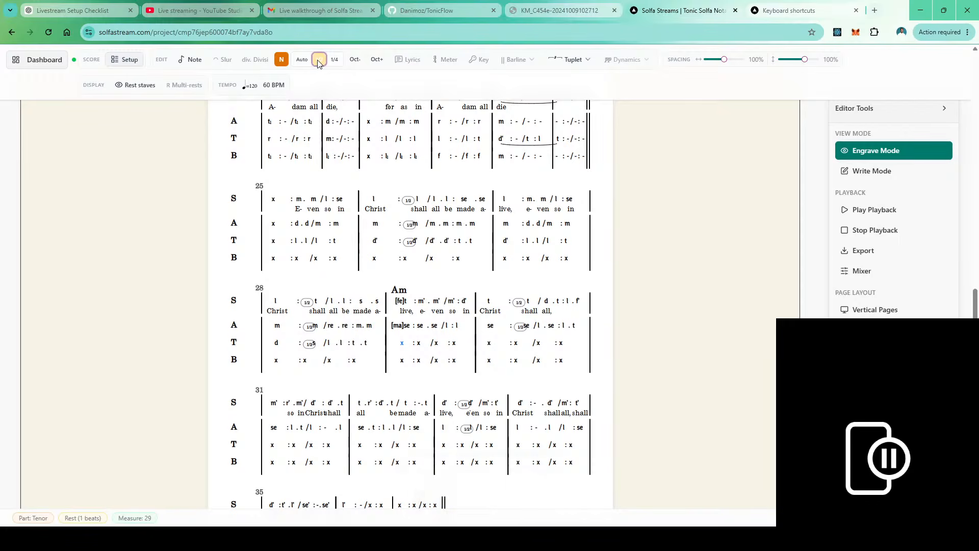
Enter a half-beat m' on beat 1 of tenor measure 29 using upper-octave entry, and raise the d on beat 1 of measure 28 by one octave
left_click(318, 61)
left_click(377, 59)
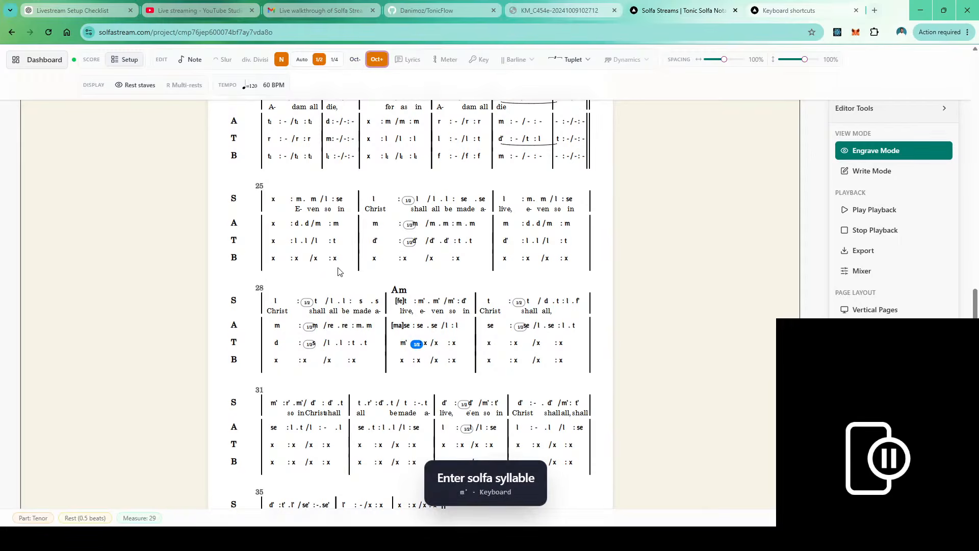
key("m")
left_click(276, 349)
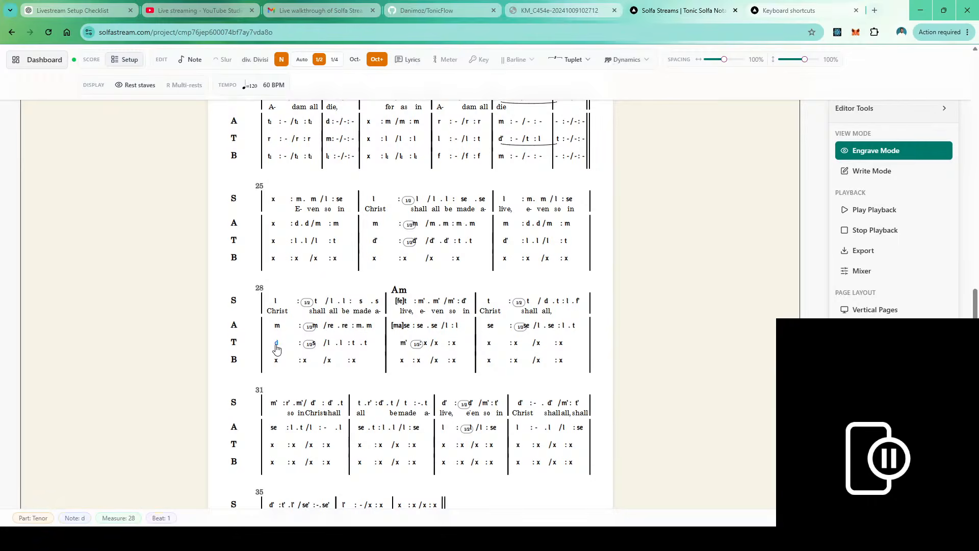
key("ctrl+alt+Up")
Replace the half-beat note on beat 1 of tenor measure 29 with a full-beat m' using automatic duration
left_click(403, 345)
key("Delete")
left_click(402, 346)
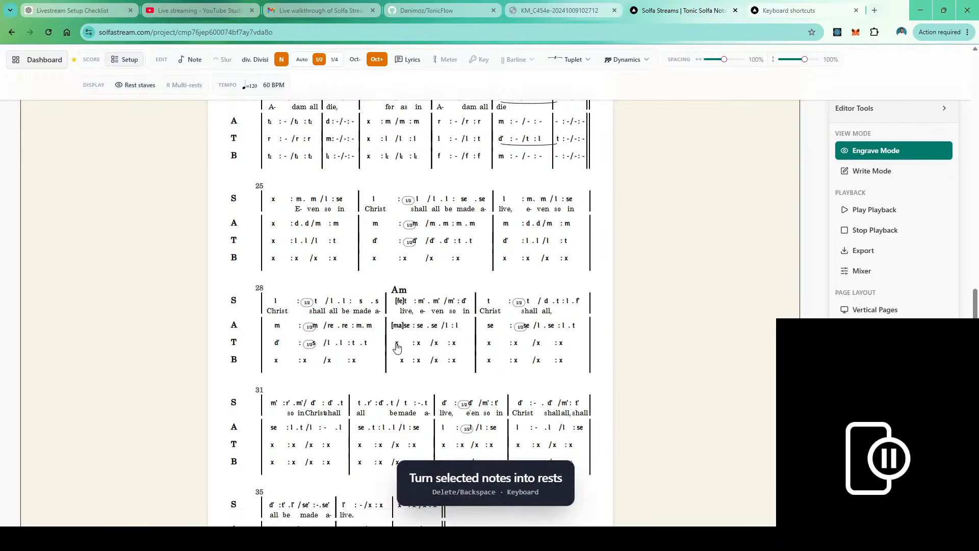
left_click(302, 59)
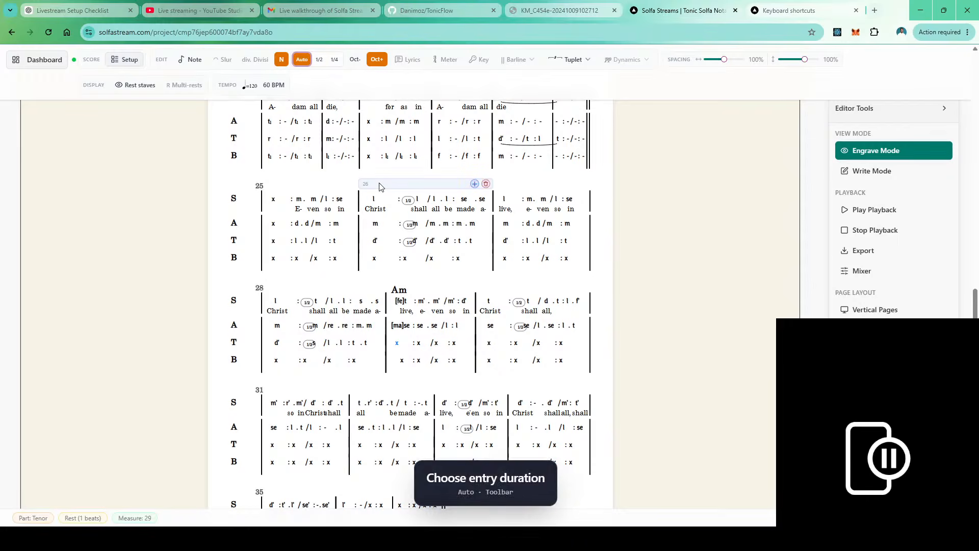
key("m")
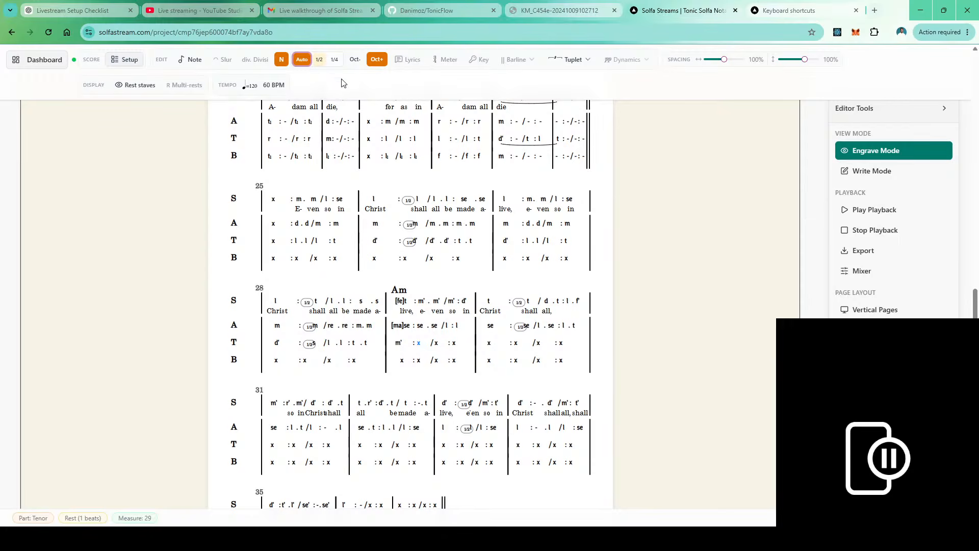
Fill beats 2 to 4 of tenor measure 29 with two half-beat t' notes, a full-beat d' and a full-beat r'
key("period")
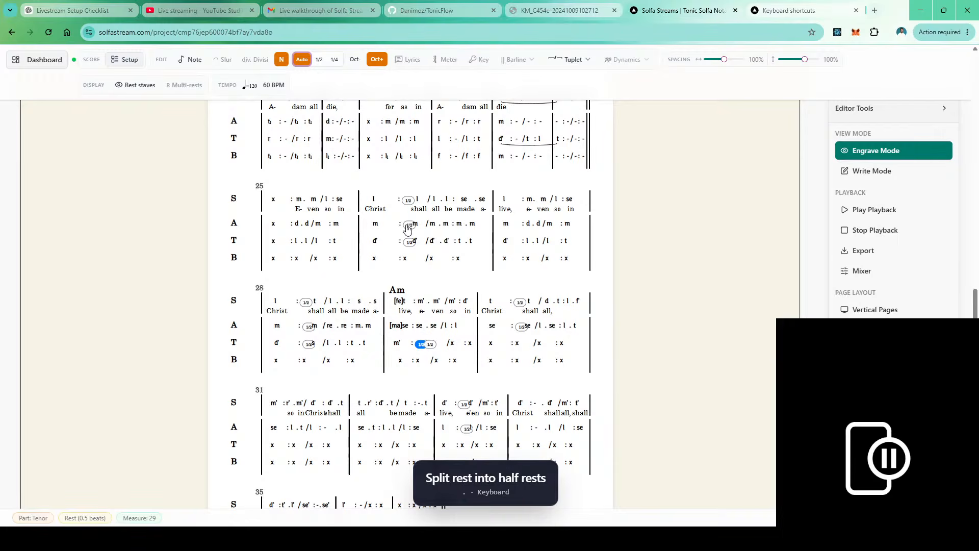
key("t")
key("t")
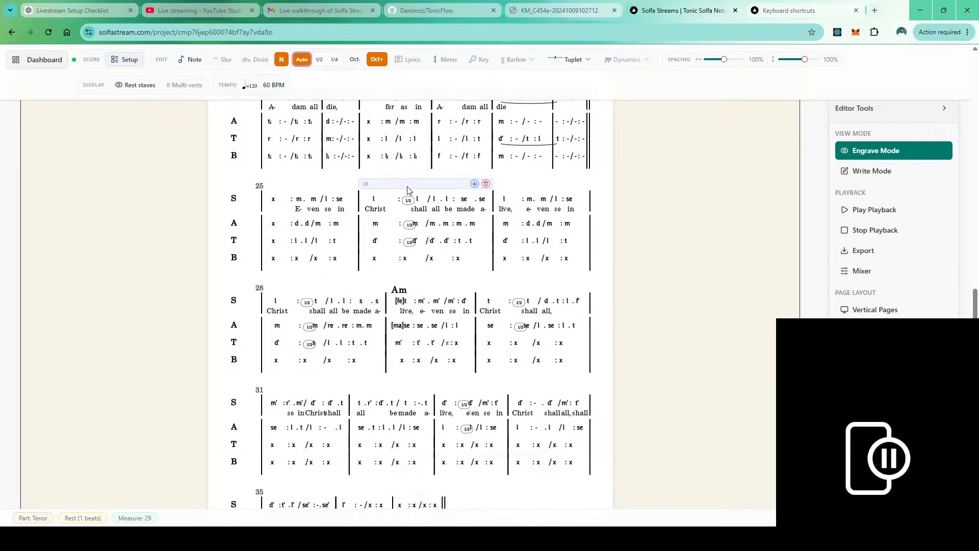
key("d")
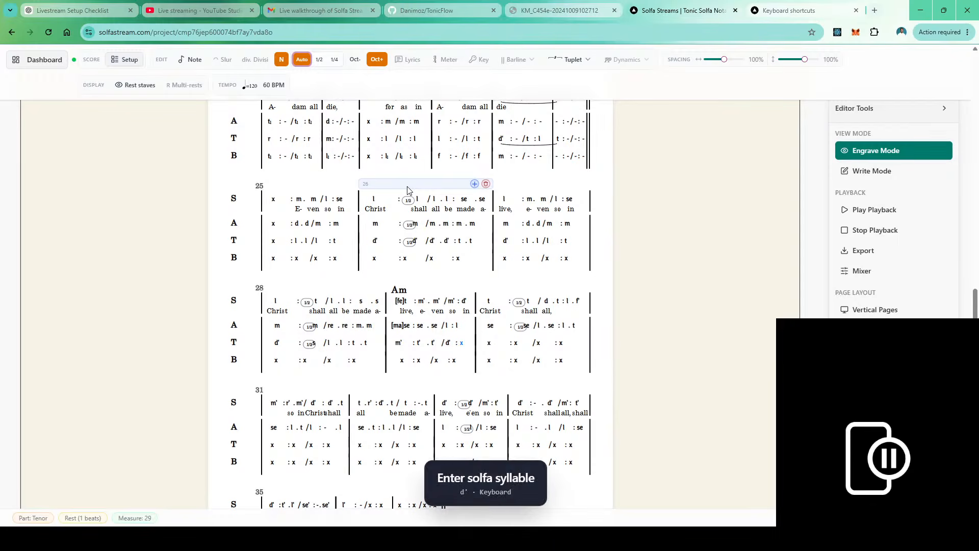
Lower the two half-beat notes on beat 2 of tenor measure 29 by one octave and raise the beat 4 note to m'
left_click(399, 346)
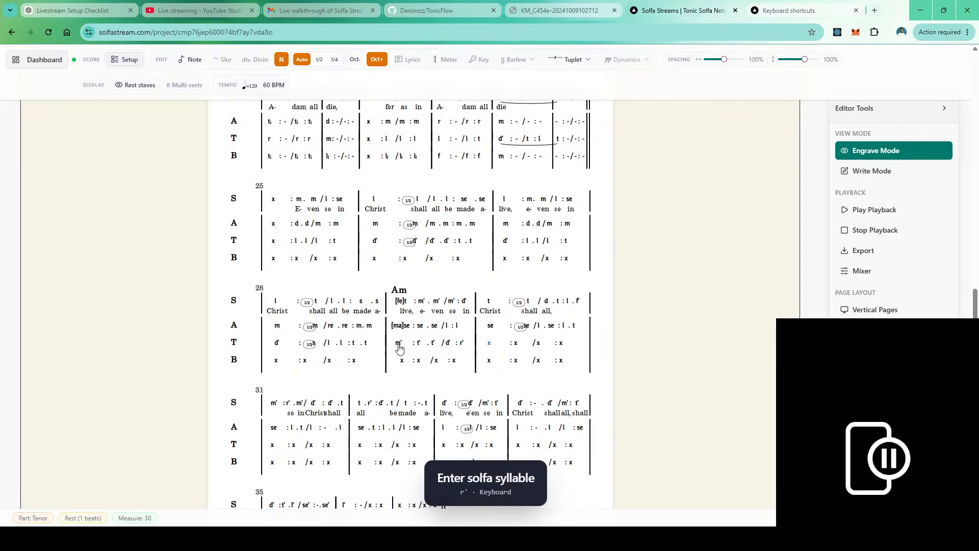
left_click(433, 348)
left_click(419, 349, "shift")
key("ctrl+Down")
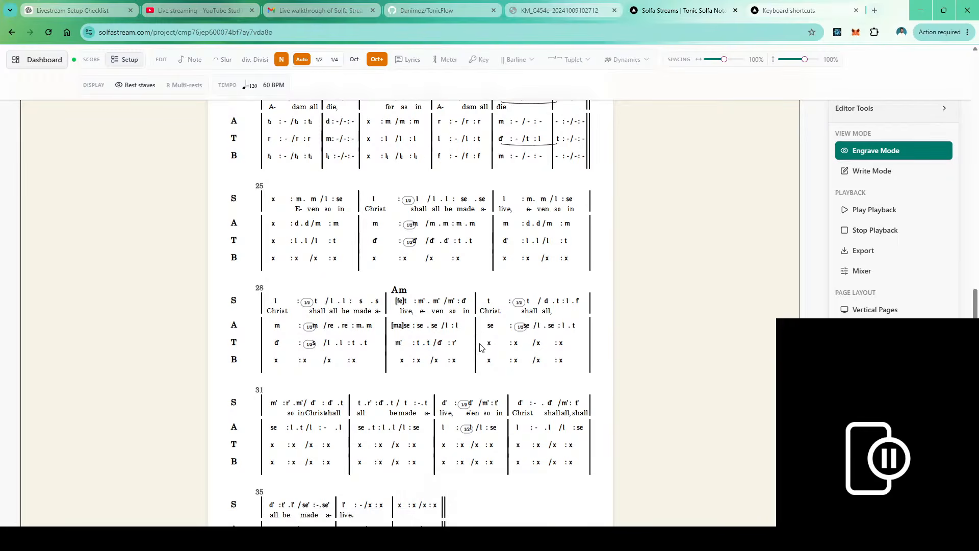
left_click(453, 348)
key("alt+Up")
Enter m' on beat 1 of tenor measure 30, and a half-beat rest followed by a half-beat m' on beat 2
left_click(489, 344)
key("m")
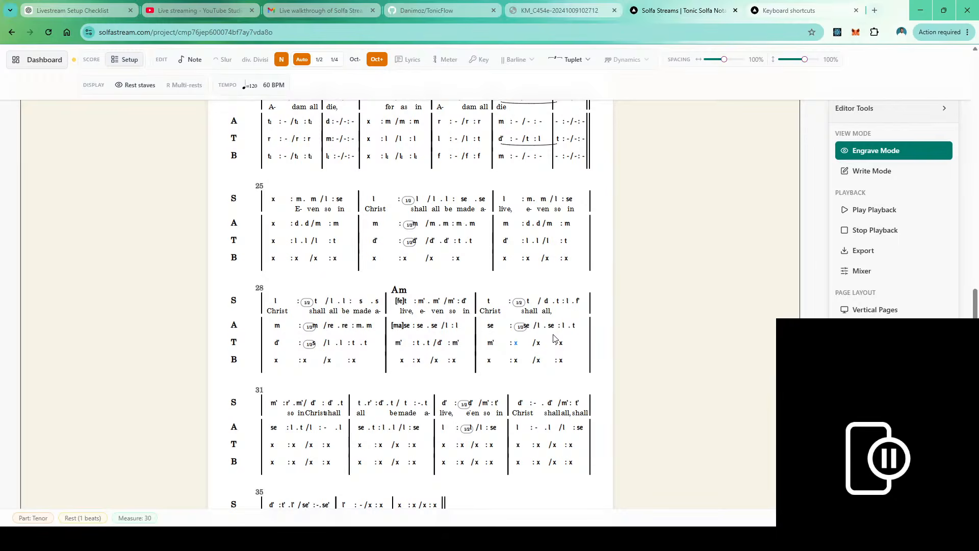
key("period")
left_click(530, 345)
key("m")
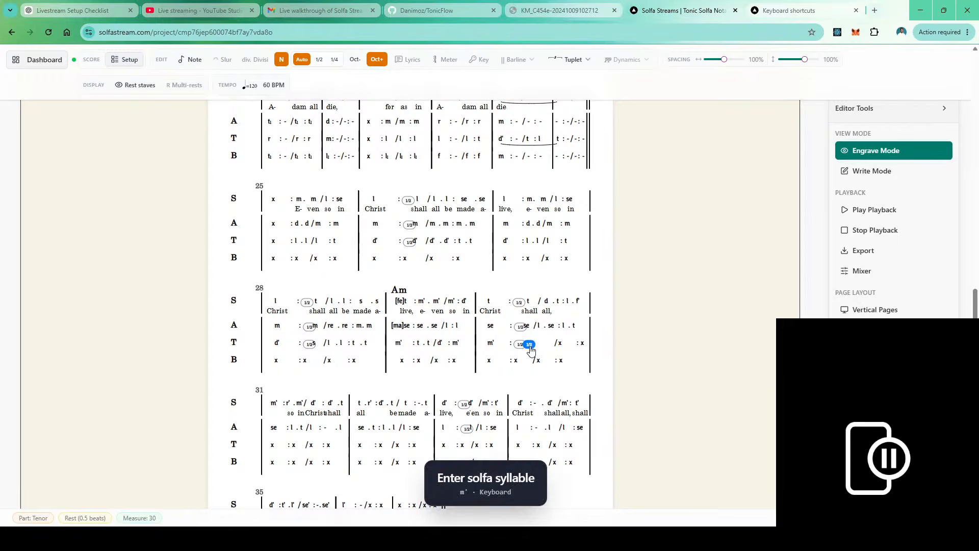